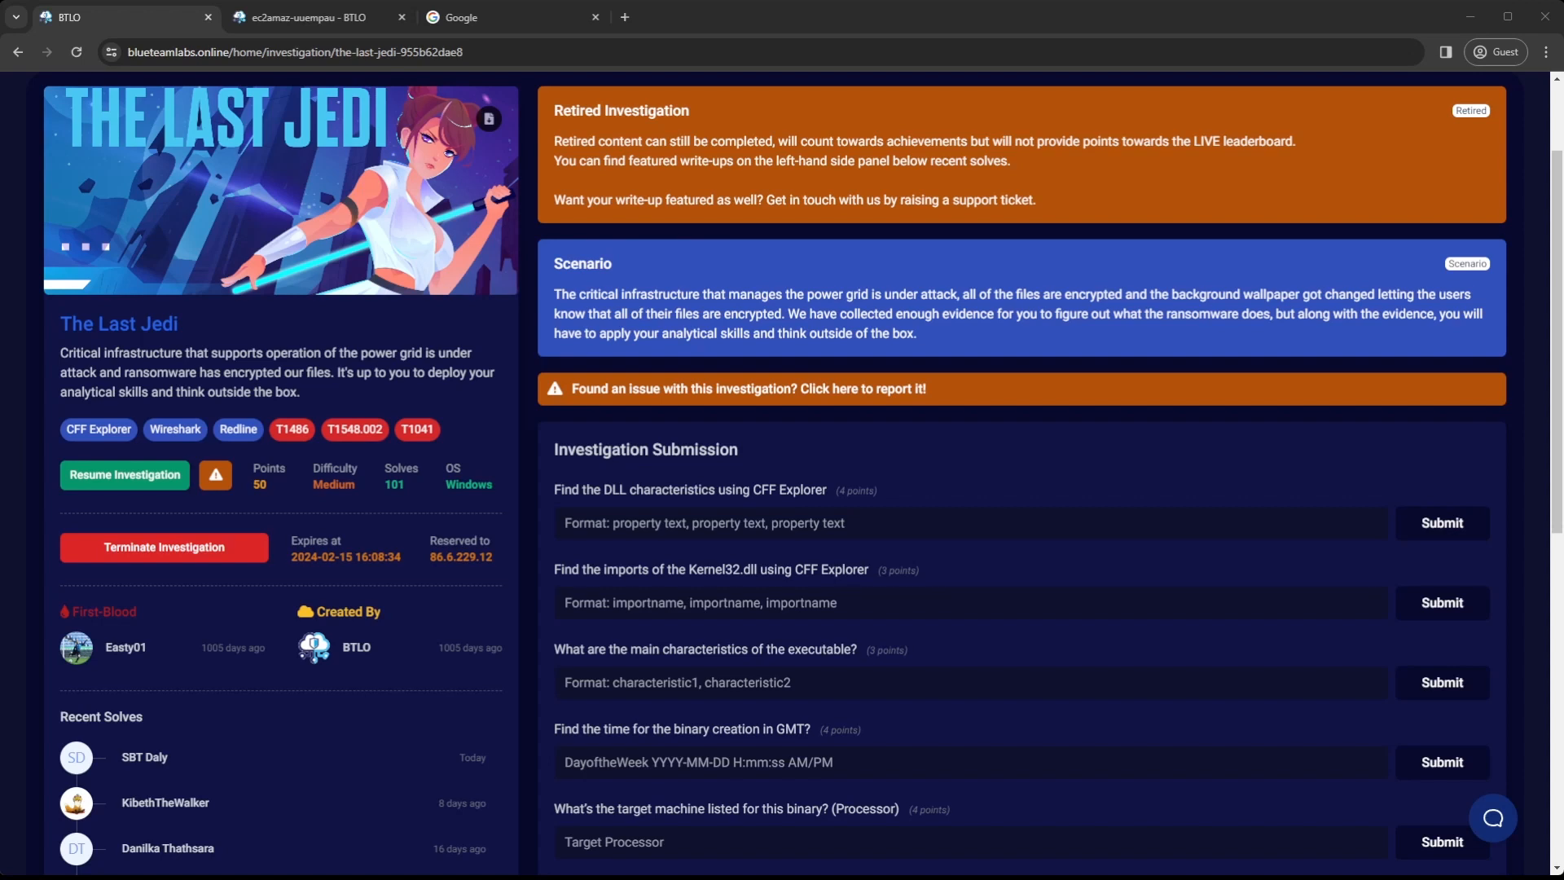
Read through the scenario and all submission questions of The Last Jedi investigation
{"action": "scroll", "coordinate": [803, 473], "scroll_direction": "down", "scroll_amount": 1}
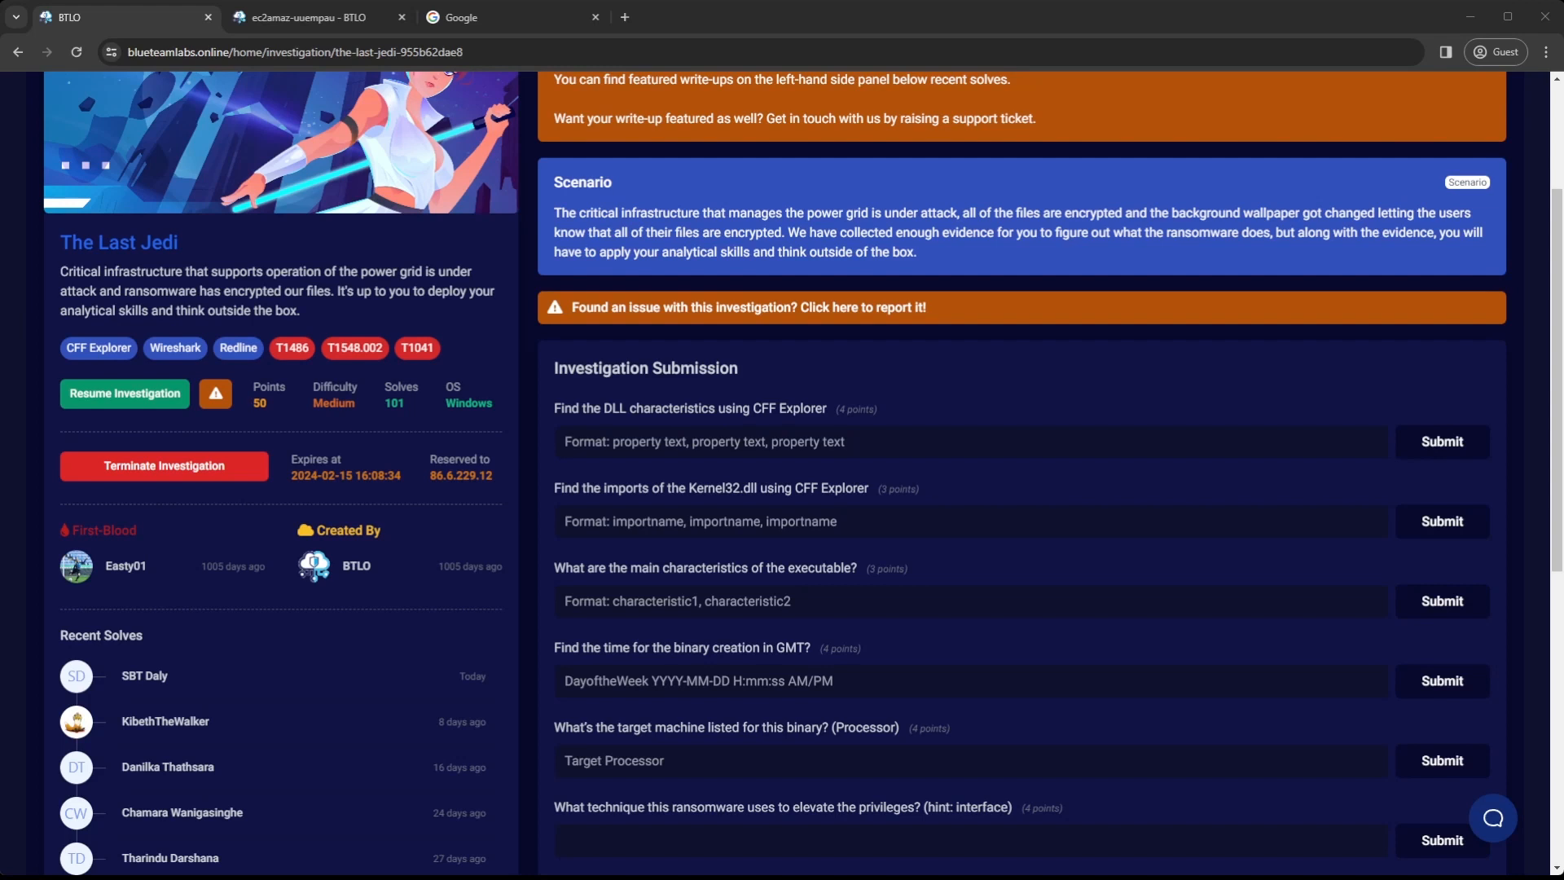
{"action": "scroll", "coordinate": [803, 472], "scroll_direction": "down", "scroll_amount": 1}
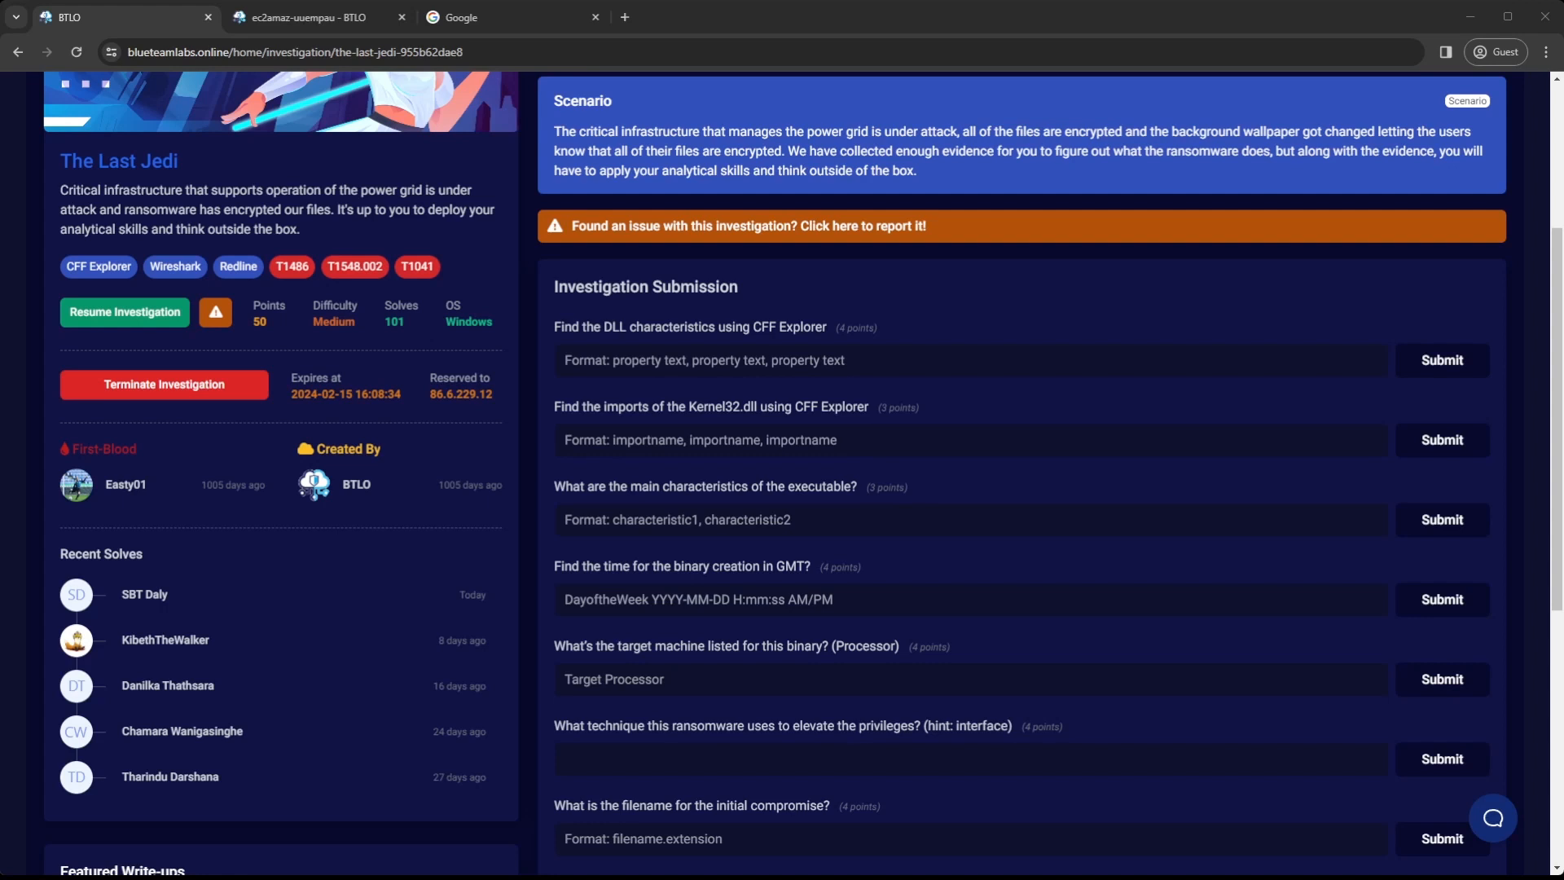
{"action": "scroll", "coordinate": [1019, 489], "scroll_direction": "down", "scroll_amount": 1}
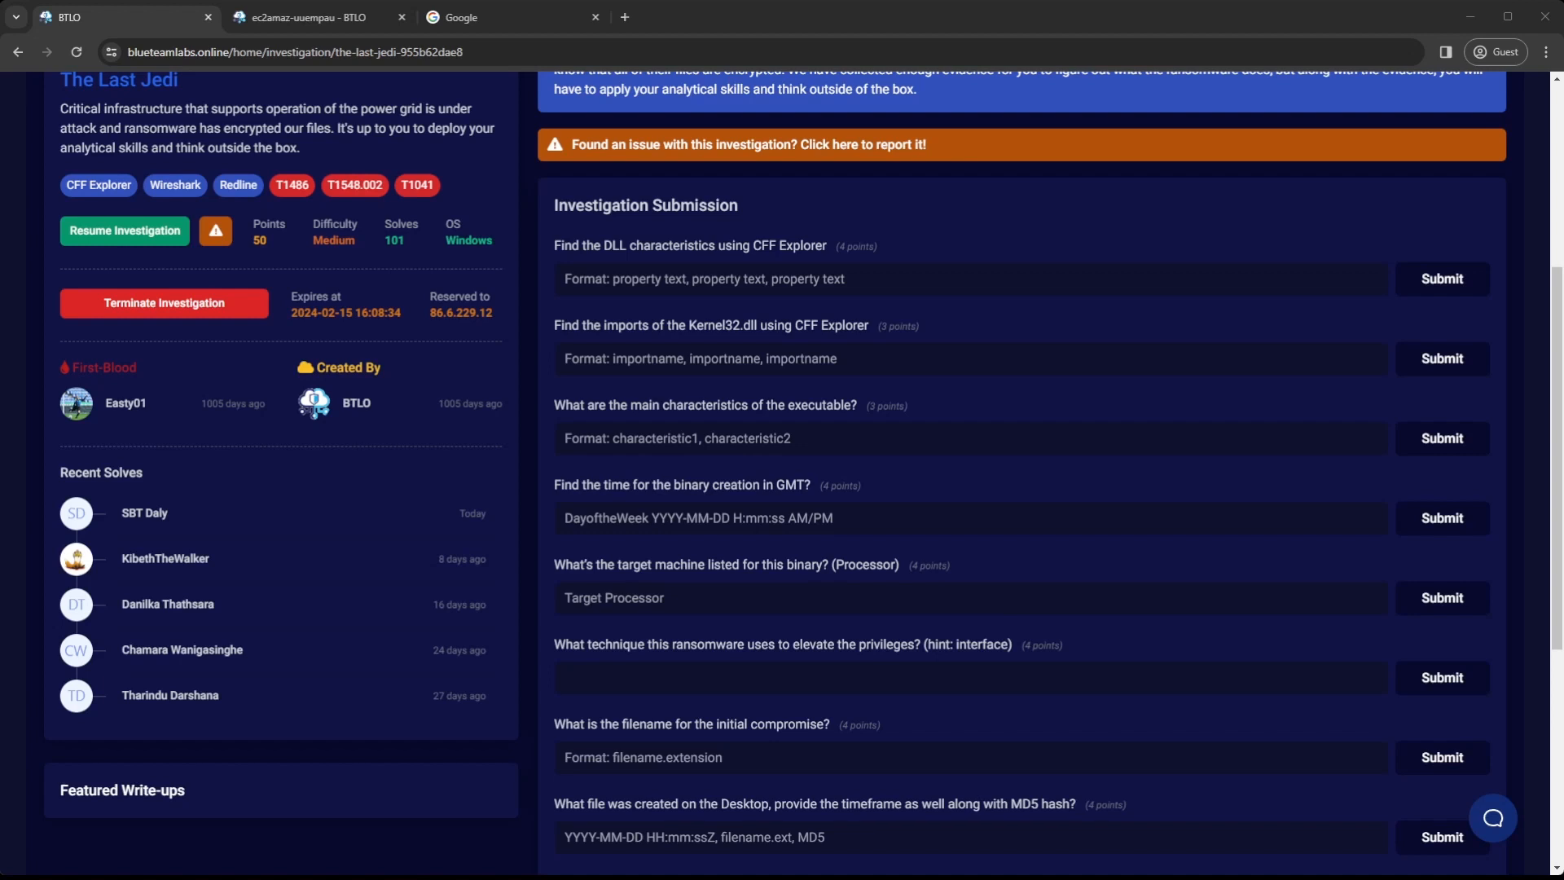
{"action": "scroll", "coordinate": [1018, 489], "scroll_direction": "down", "scroll_amount": 2}
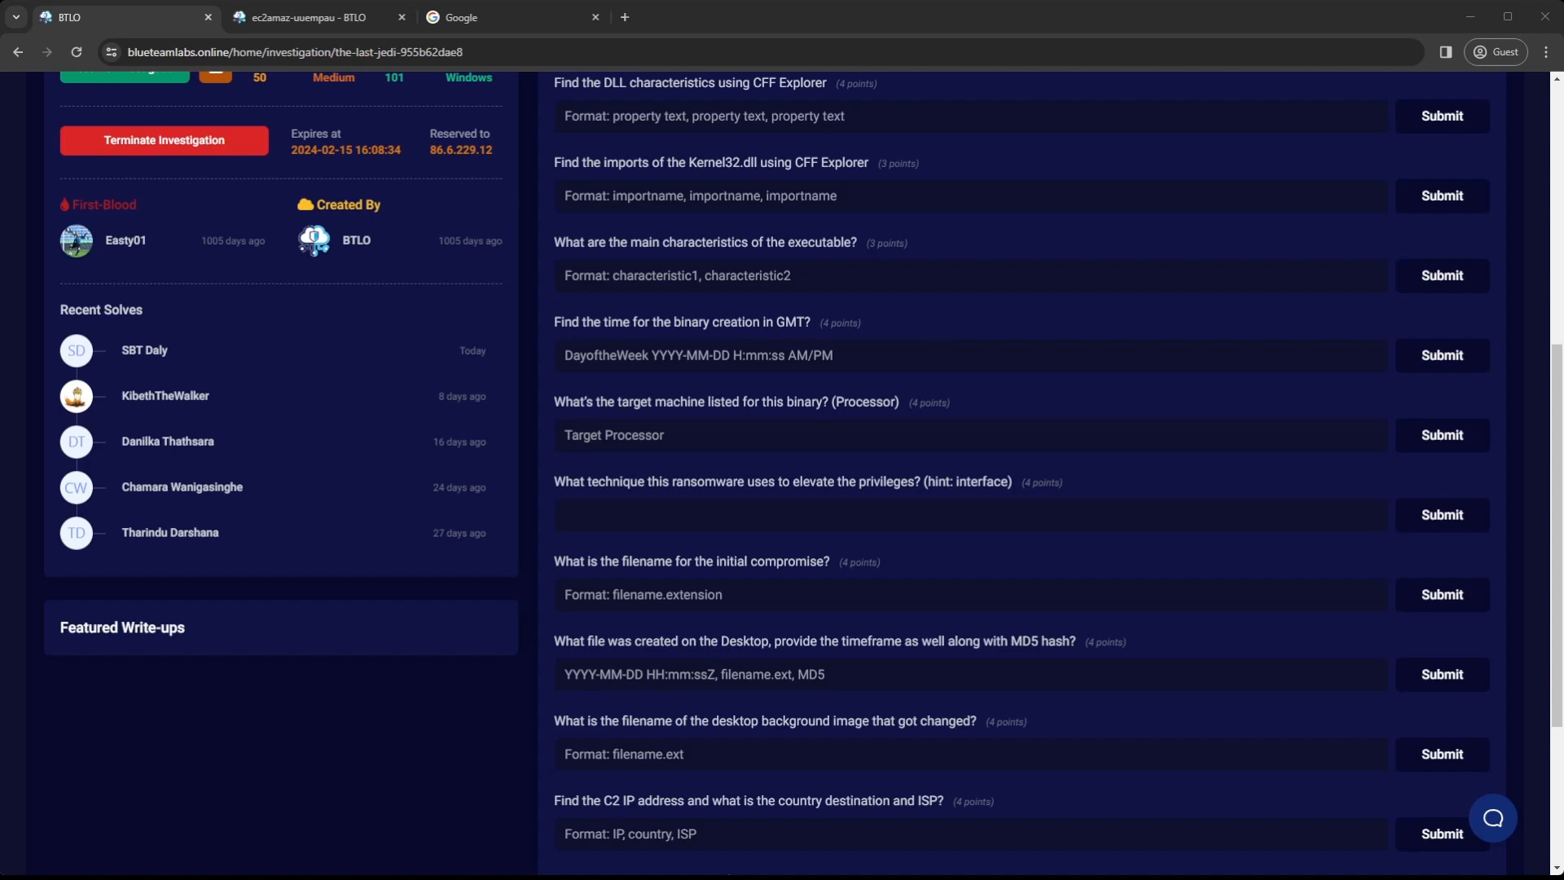
{"action": "scroll", "coordinate": [804, 473], "scroll_direction": "down", "scroll_amount": 1}
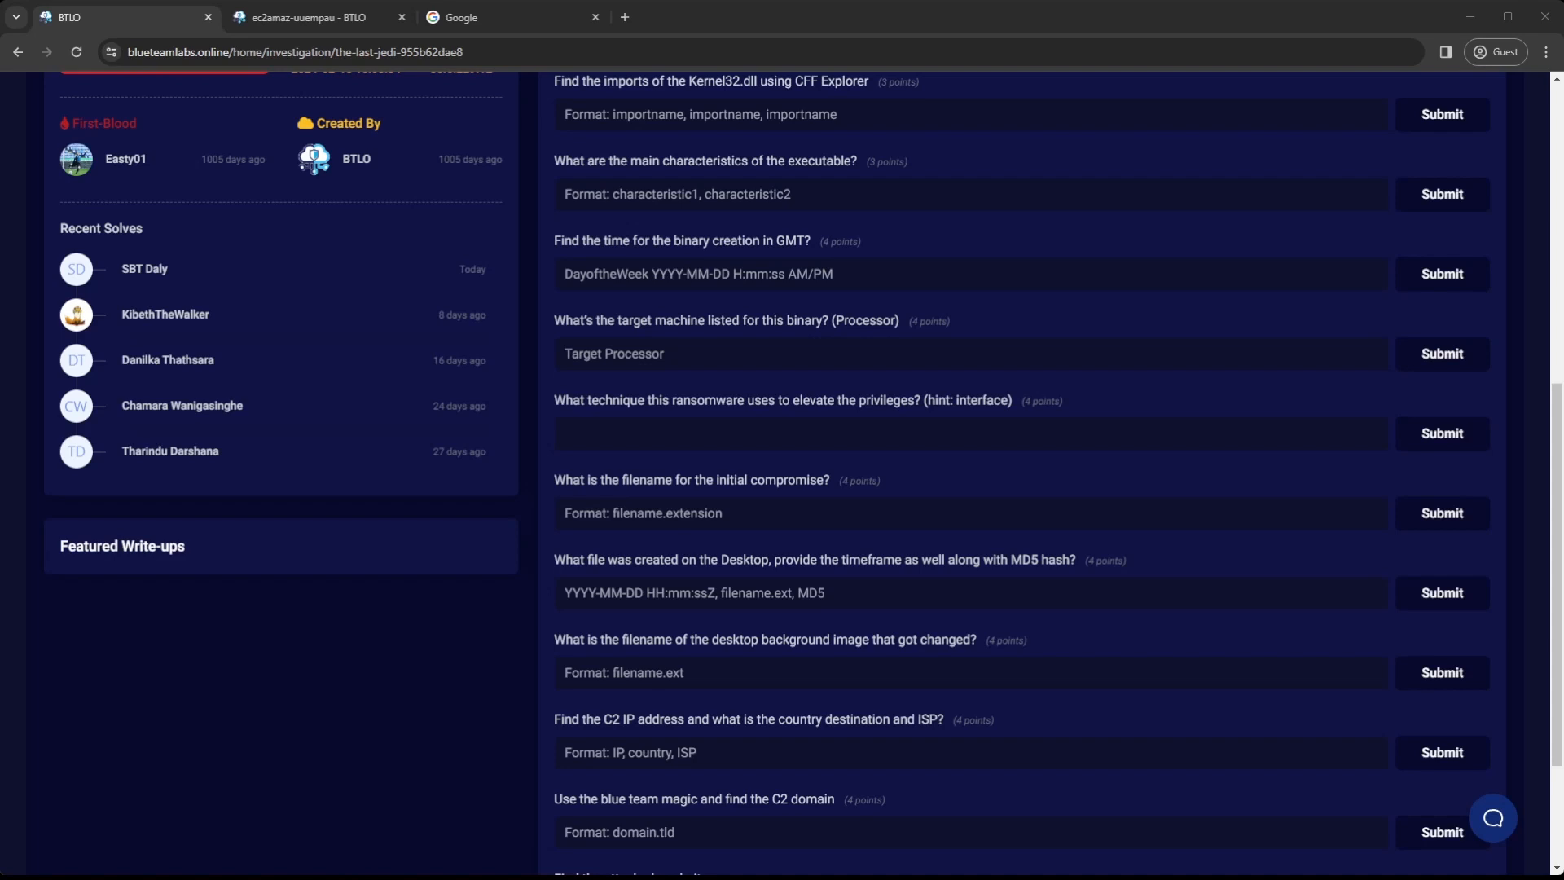
{"action": "scroll", "coordinate": [804, 472], "scroll_direction": "down", "scroll_amount": 1}
{"action": "scroll", "coordinate": [804, 473], "scroll_direction": "down", "scroll_amount": 1}
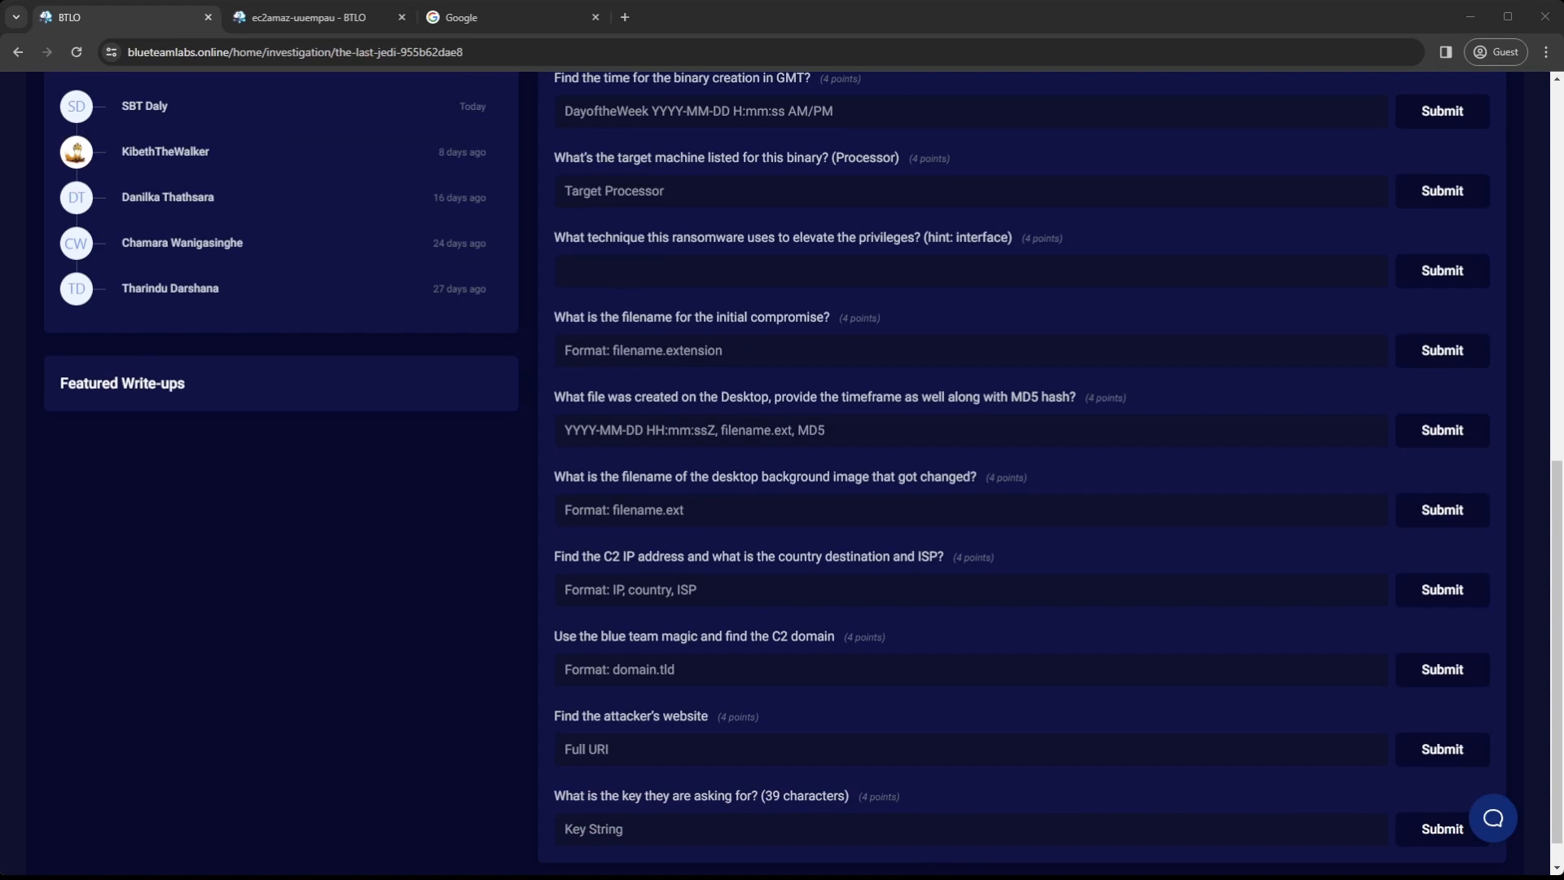
{"action": "scroll", "coordinate": [804, 472], "scroll_direction": "down", "scroll_amount": 1}
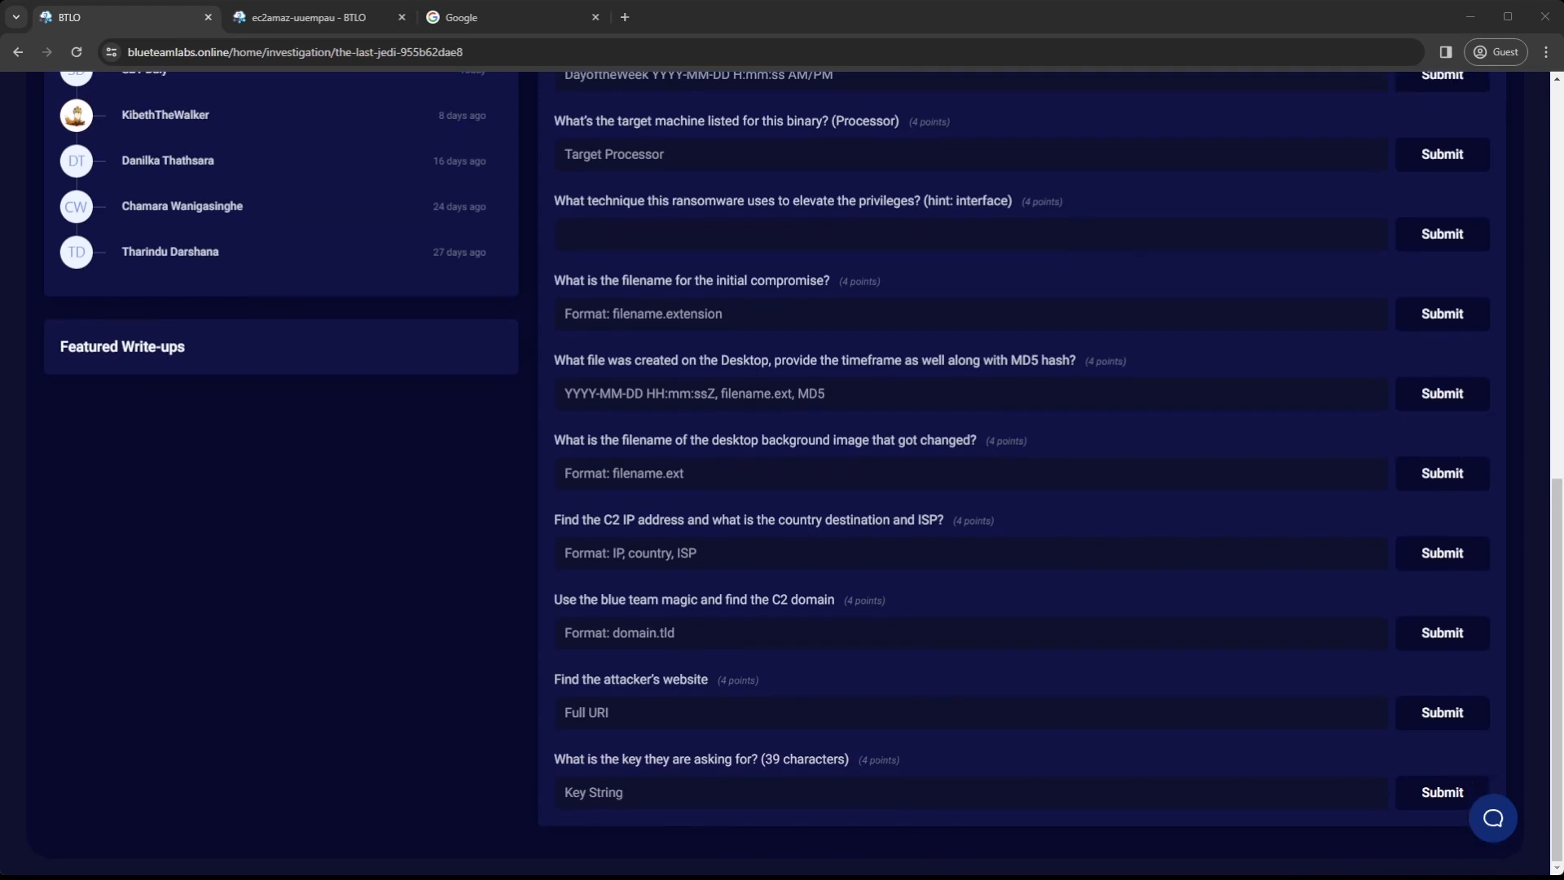
{"action": "scroll", "coordinate": [804, 473], "scroll_direction": "up", "scroll_amount": 2}
{"action": "scroll", "coordinate": [804, 472], "scroll_direction": "down", "scroll_amount": 1}
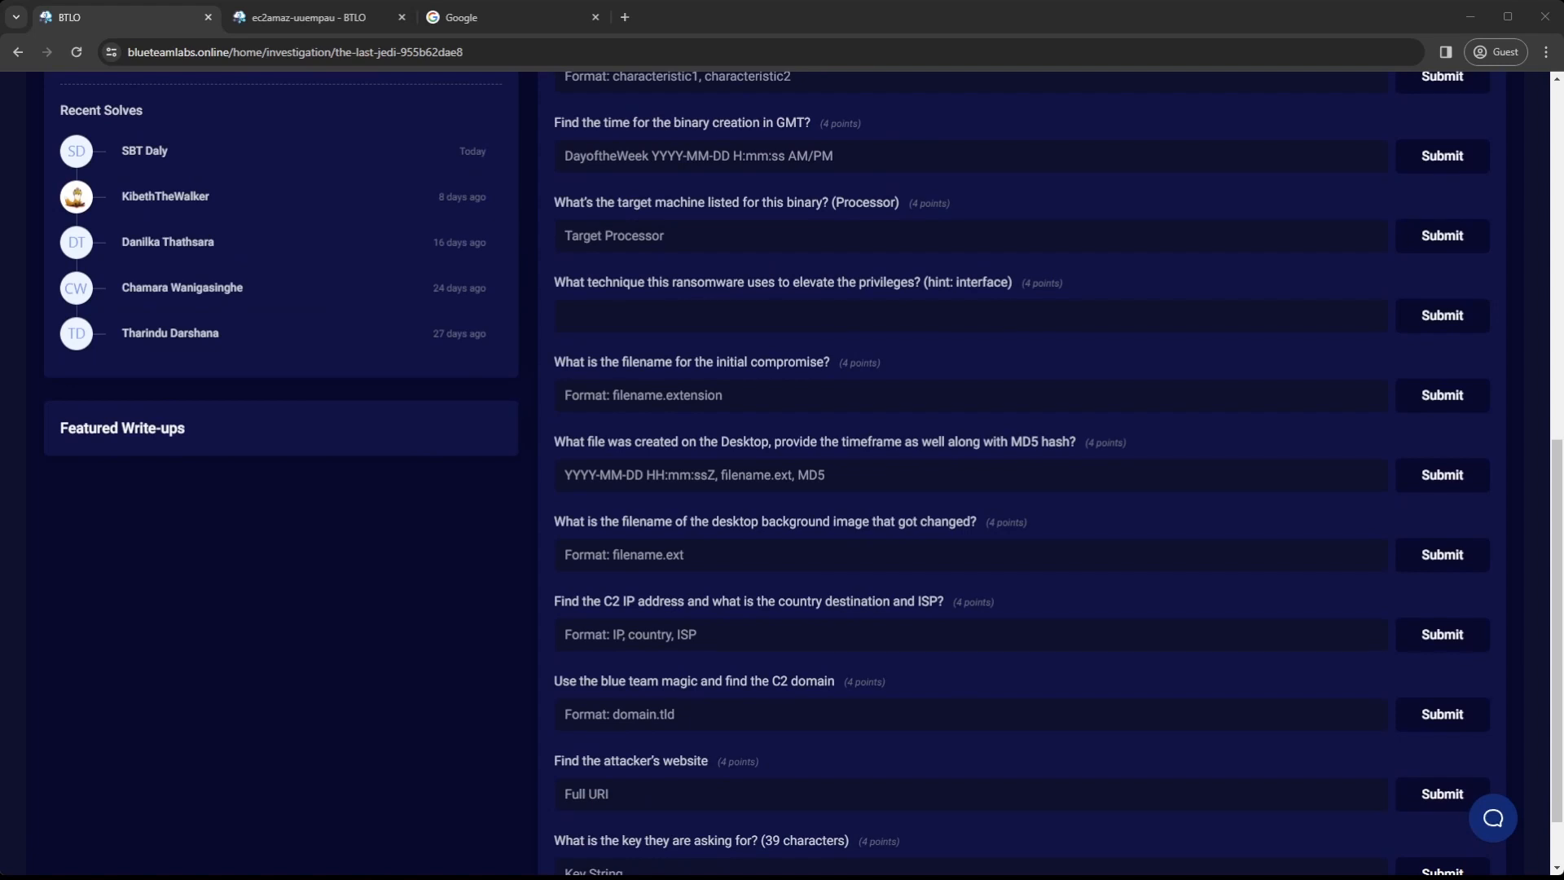
{"action": "scroll", "coordinate": [805, 472], "scroll_direction": "up", "scroll_amount": 6}
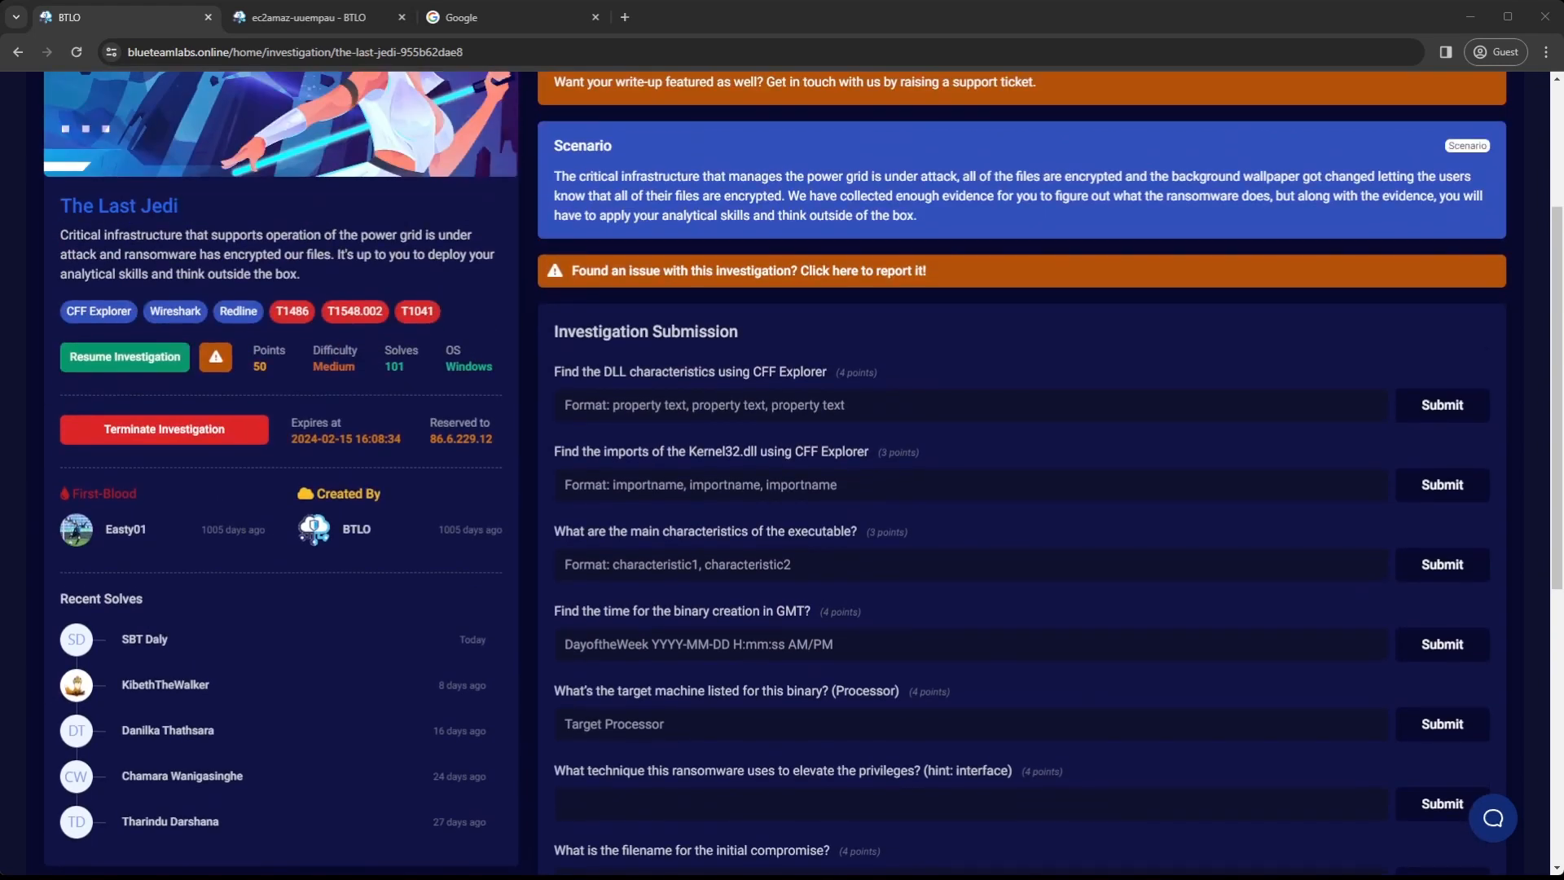
Switch to the remote lab machine's session and sign in with the account's user name and password
{"action": "left_click", "coordinate": [308, 17]}
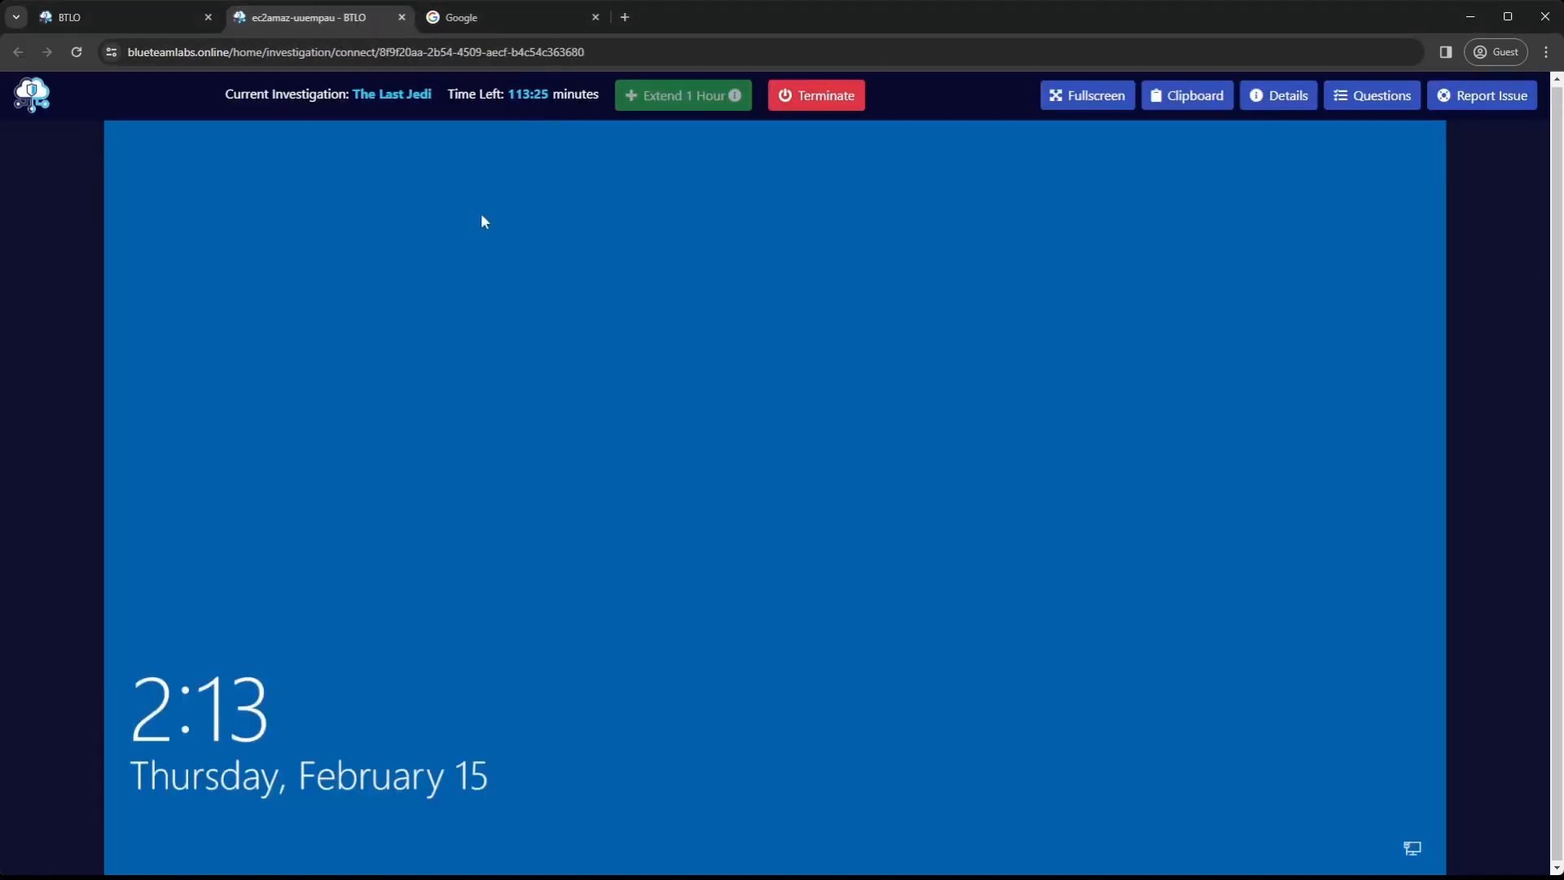
{"action": "left_click", "coordinate": [804, 505]}
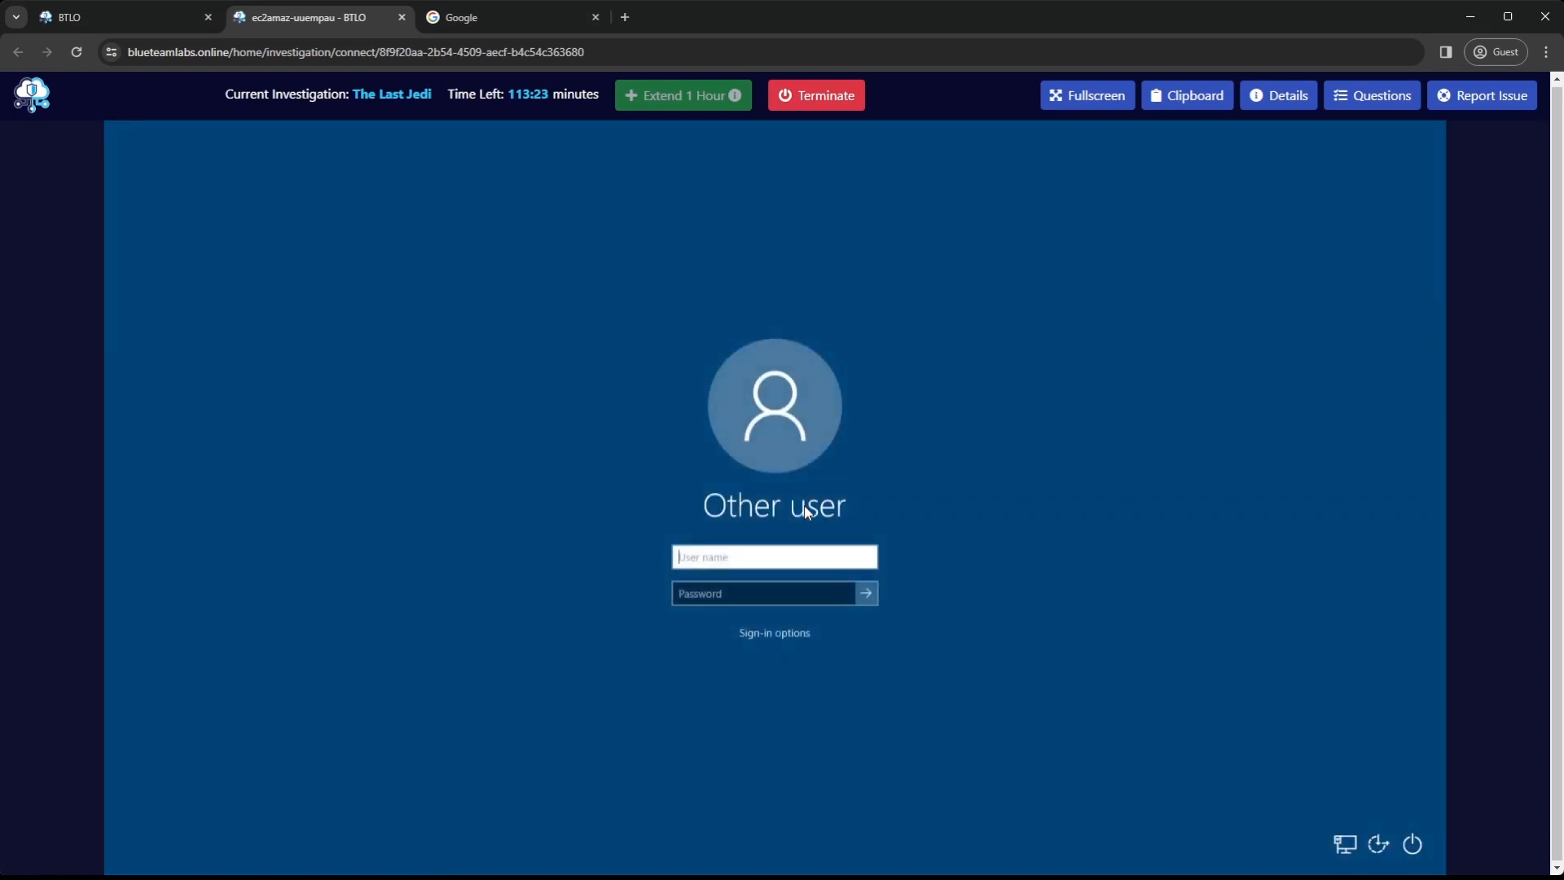
{"action": "type", "text": "BTLO"}
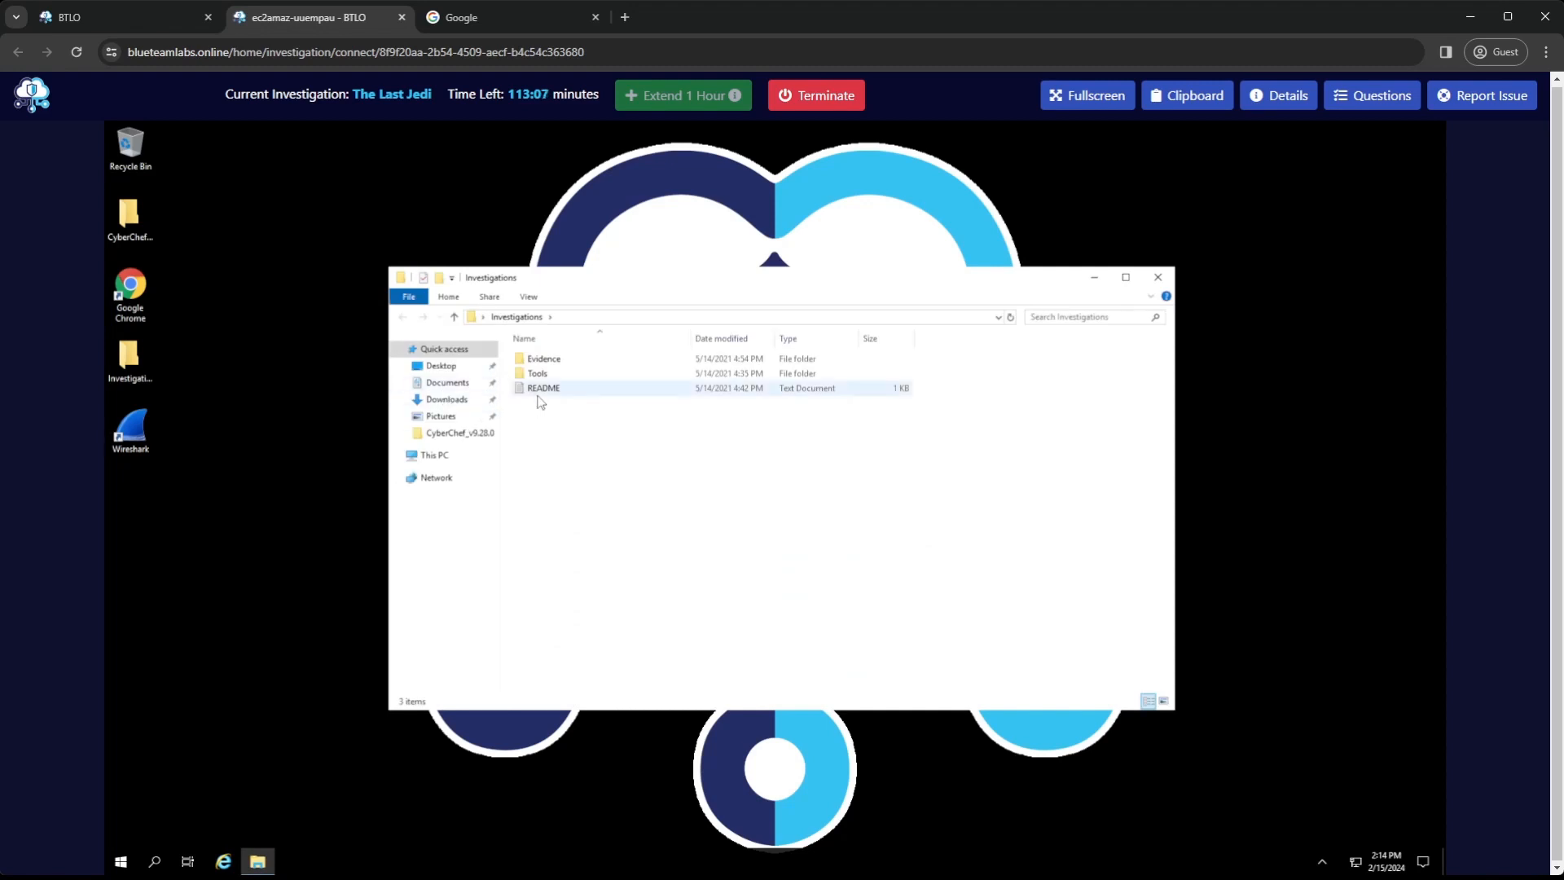
Read the README in the Investigations folder and look through its Tools and Evidence folders
{"action": "double_click", "coordinate": [541, 391]}
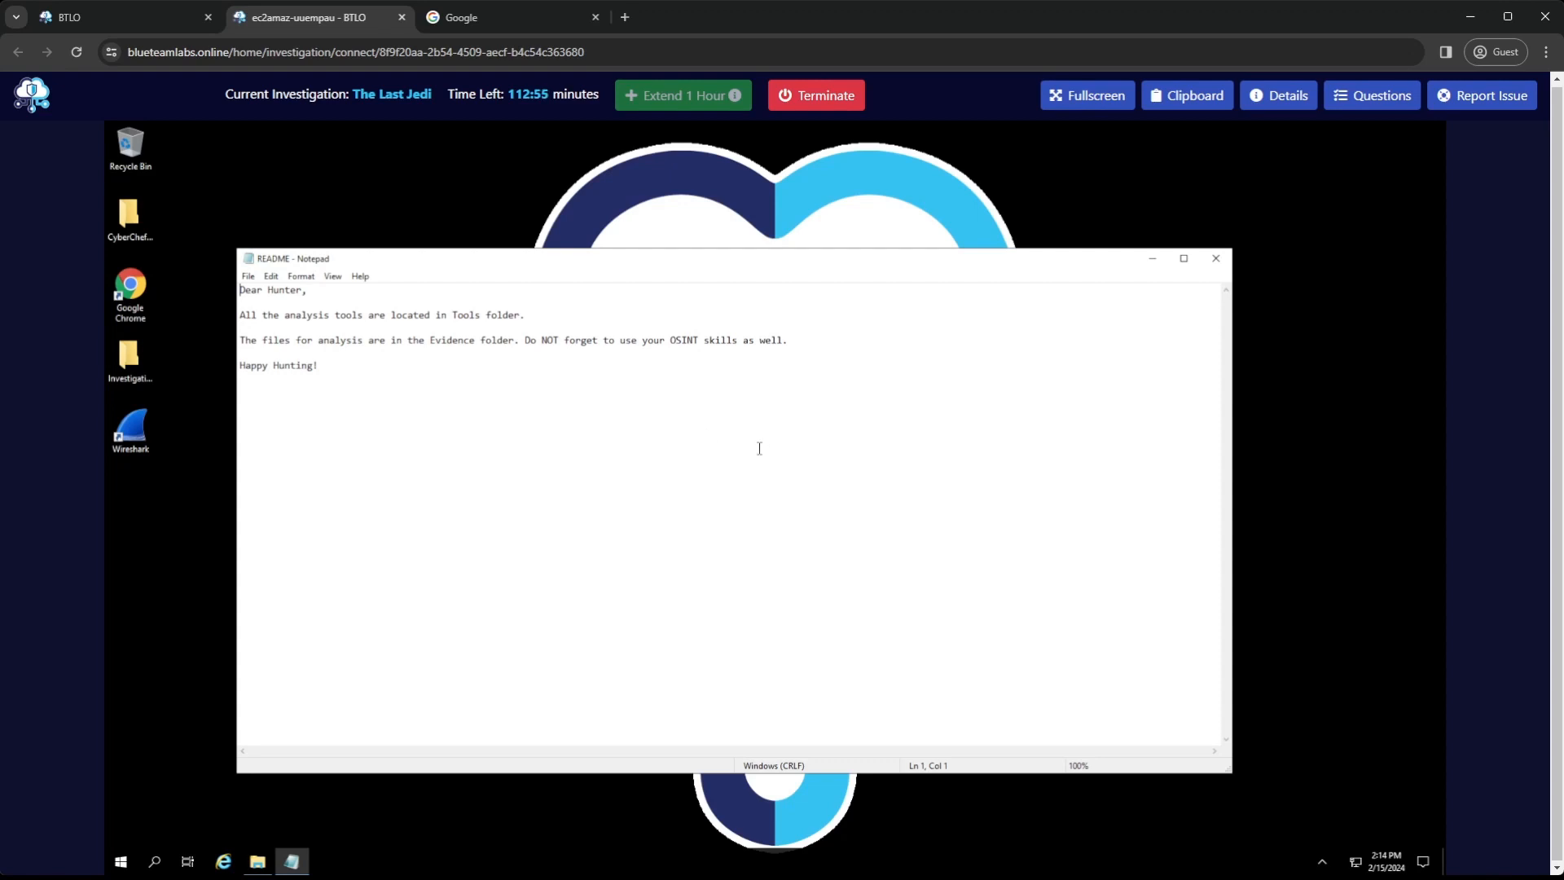
{"action": "left_click", "coordinate": [1215, 258]}
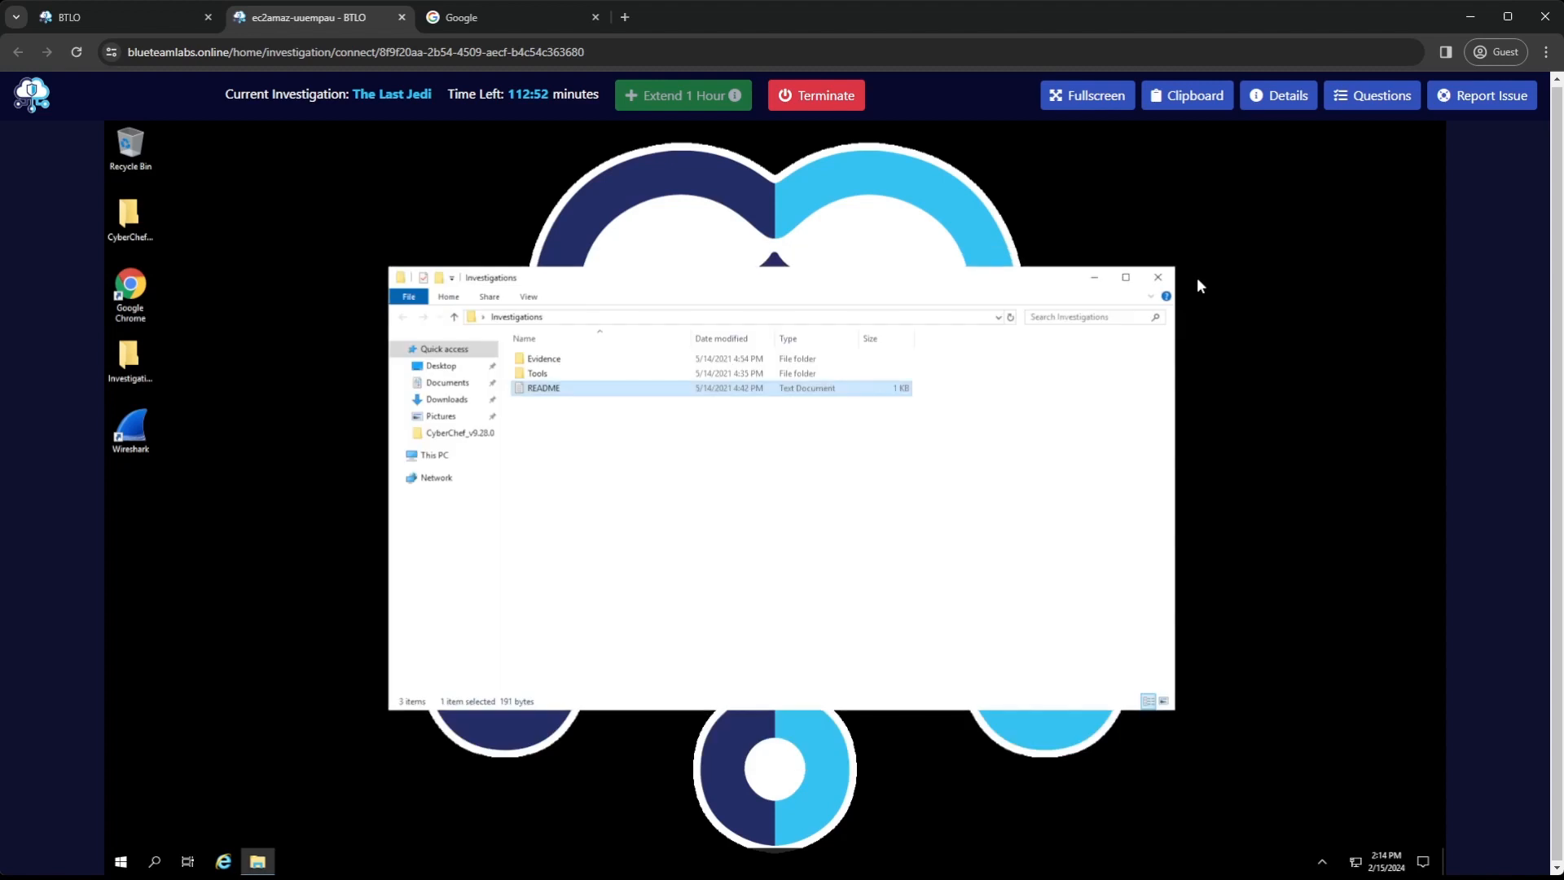
{"action": "double_click", "coordinate": [538, 373]}
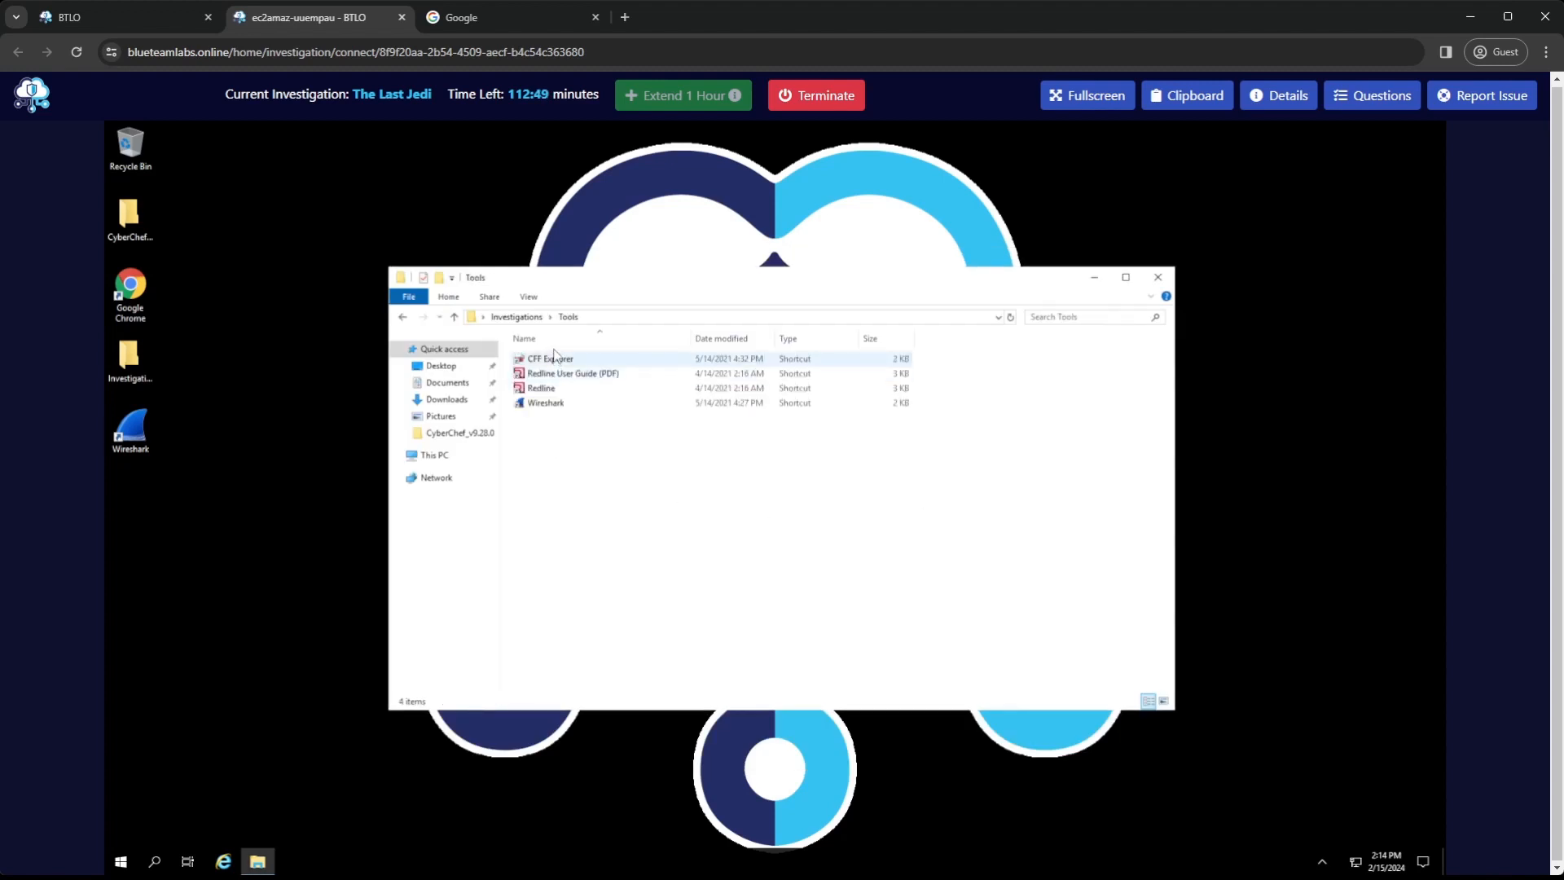
{"action": "key", "text": "alt+Left"}
{"action": "double_click", "coordinate": [543, 359]}
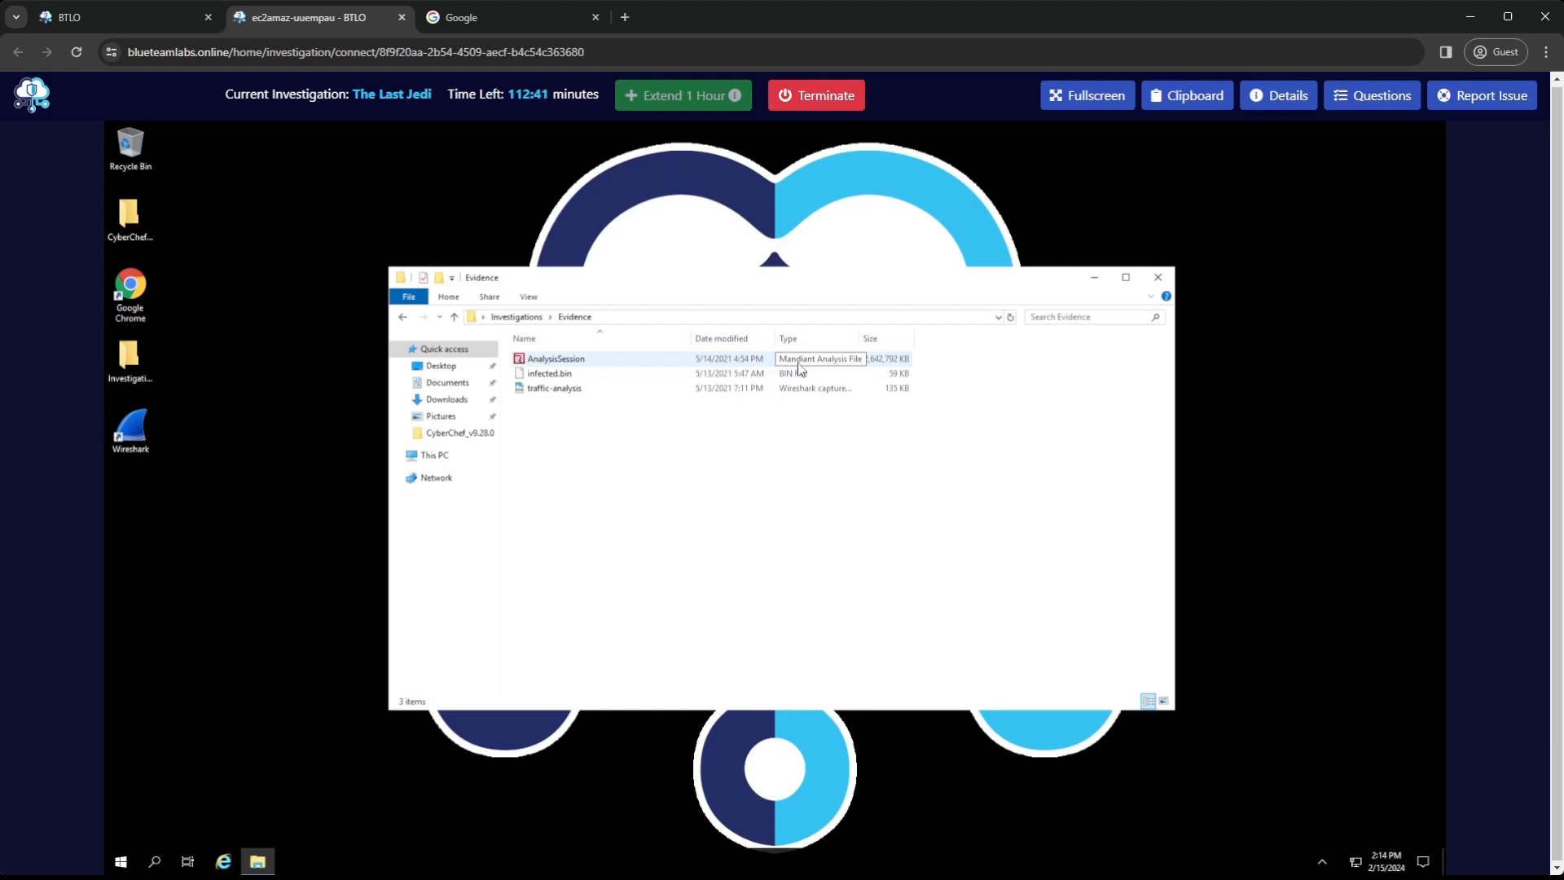
{"action": "left_click", "coordinate": [517, 318]}
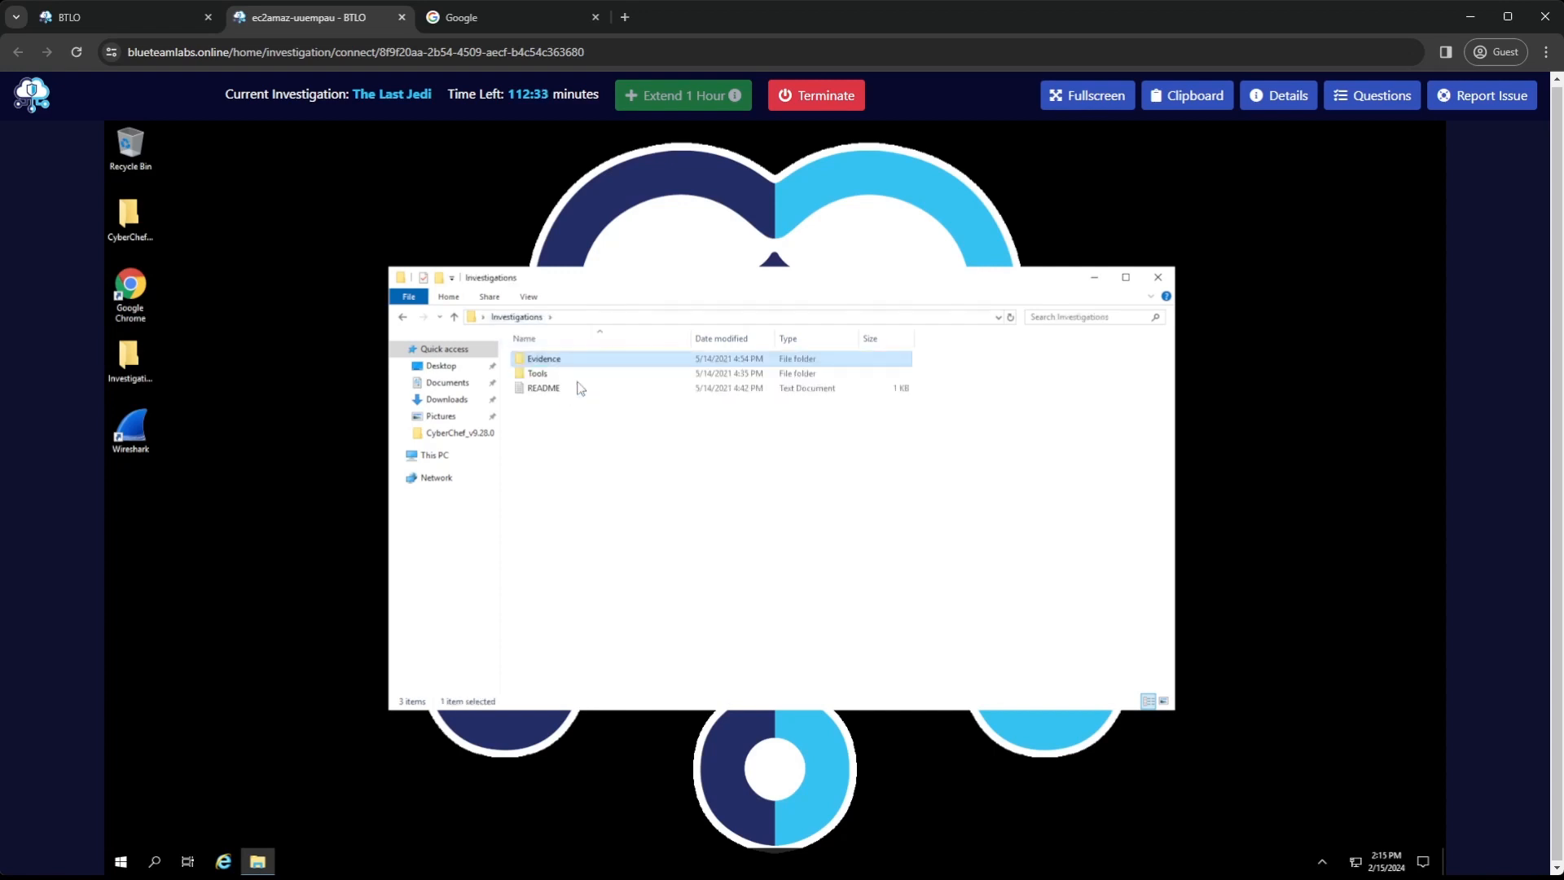
Check the investigation's question list briefly and launch CFF Explorer from the Tools folder
{"action": "double_click", "coordinate": [546, 374]}
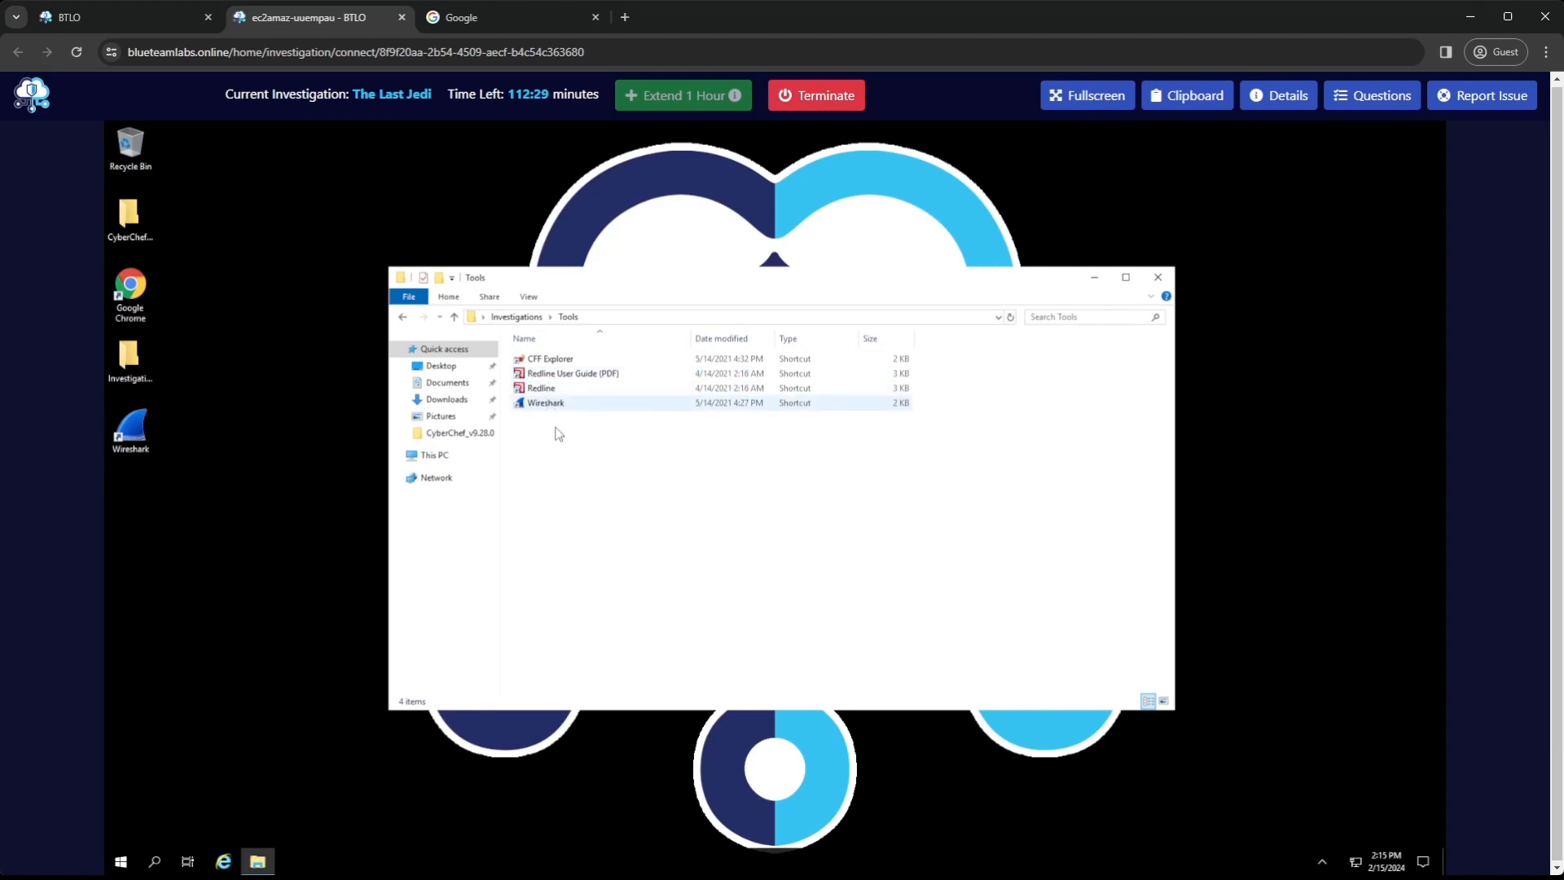
{"action": "left_click", "coordinate": [1362, 99]}
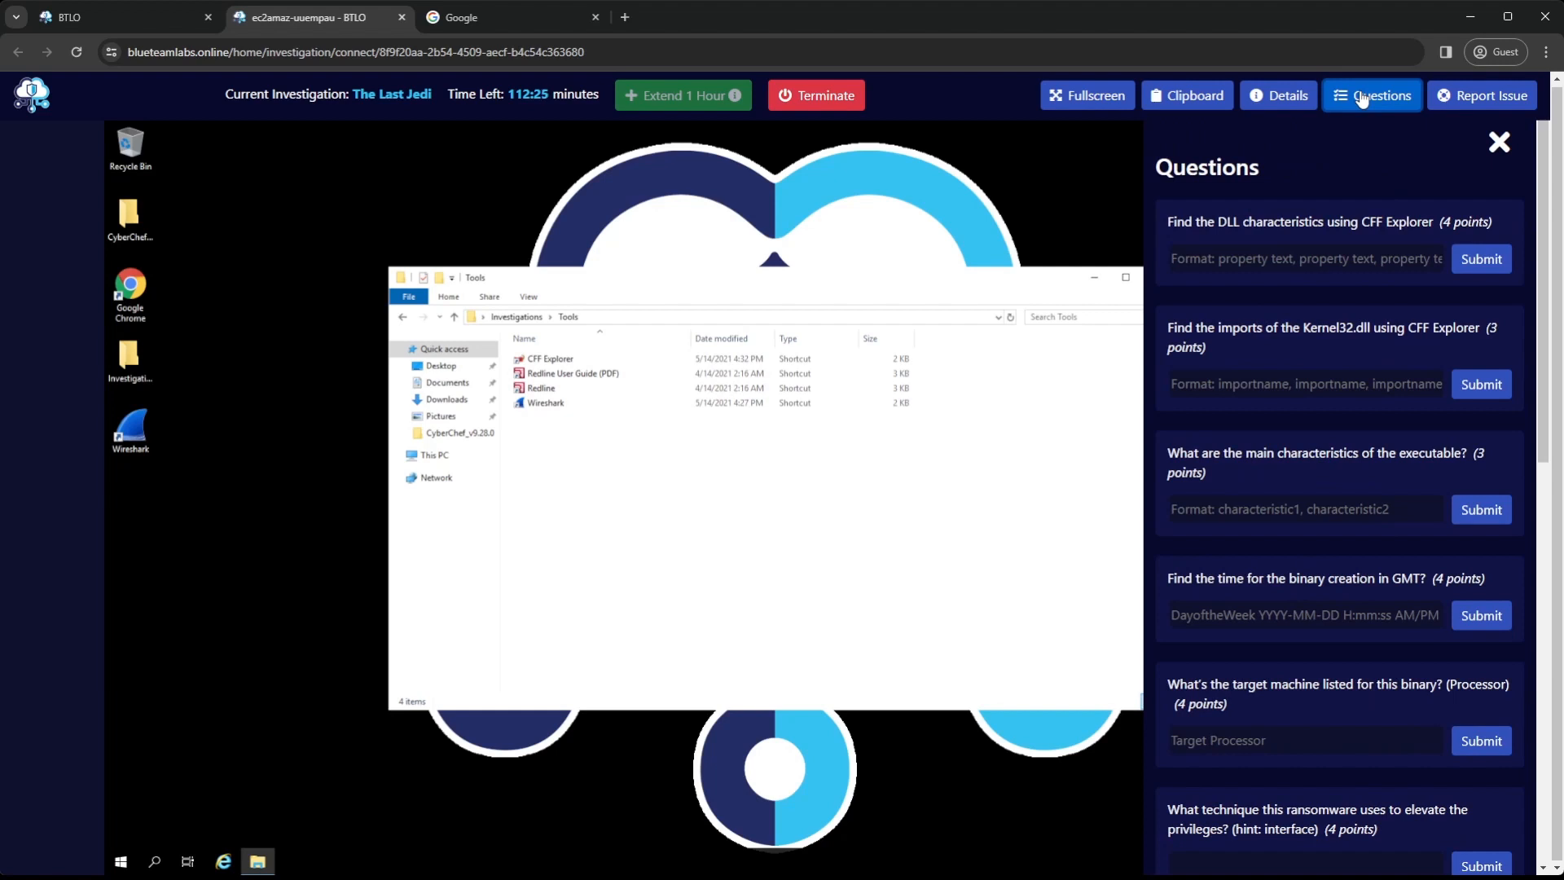
{"action": "left_click", "coordinate": [1362, 100]}
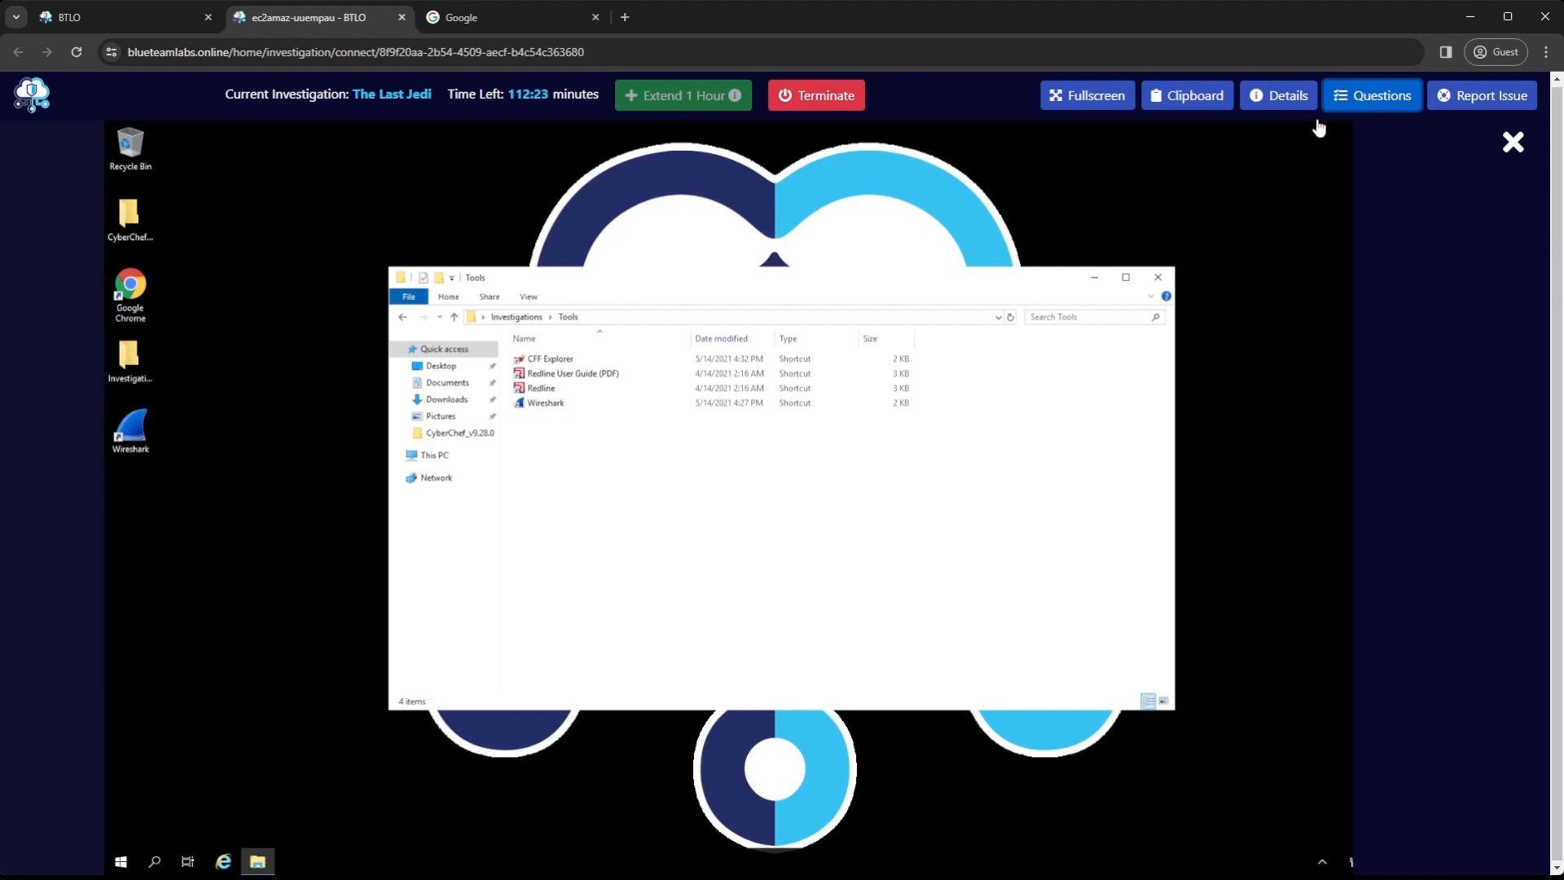
{"action": "double_click", "coordinate": [550, 361]}
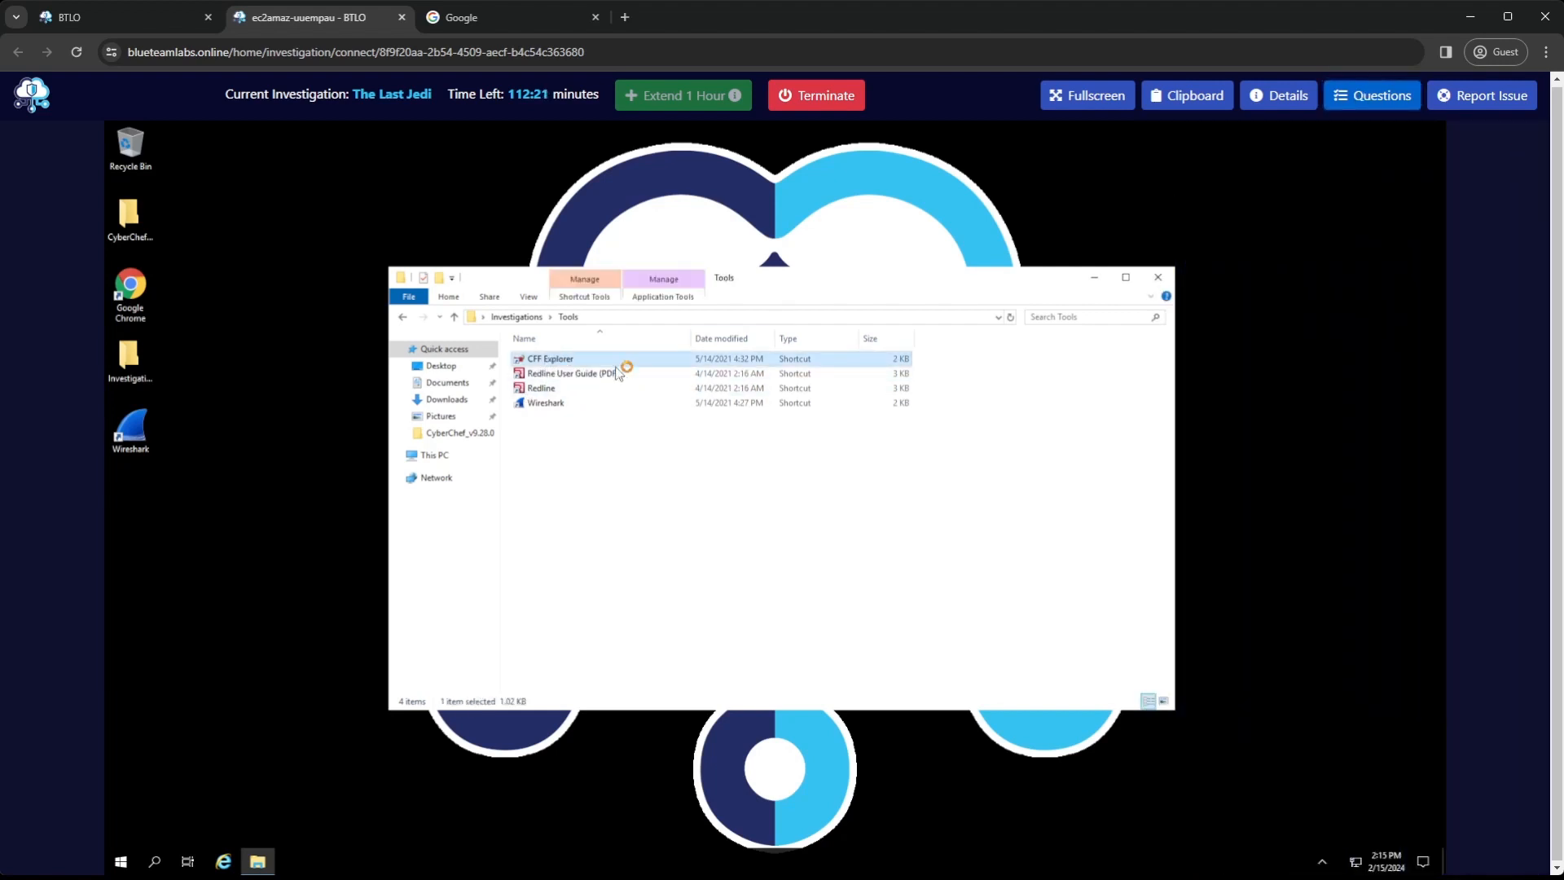
Load infected.bin from the Investigations Evidence folder on the desktop into CFF Explorer
{"action": "left_click", "coordinate": [129, 171]}
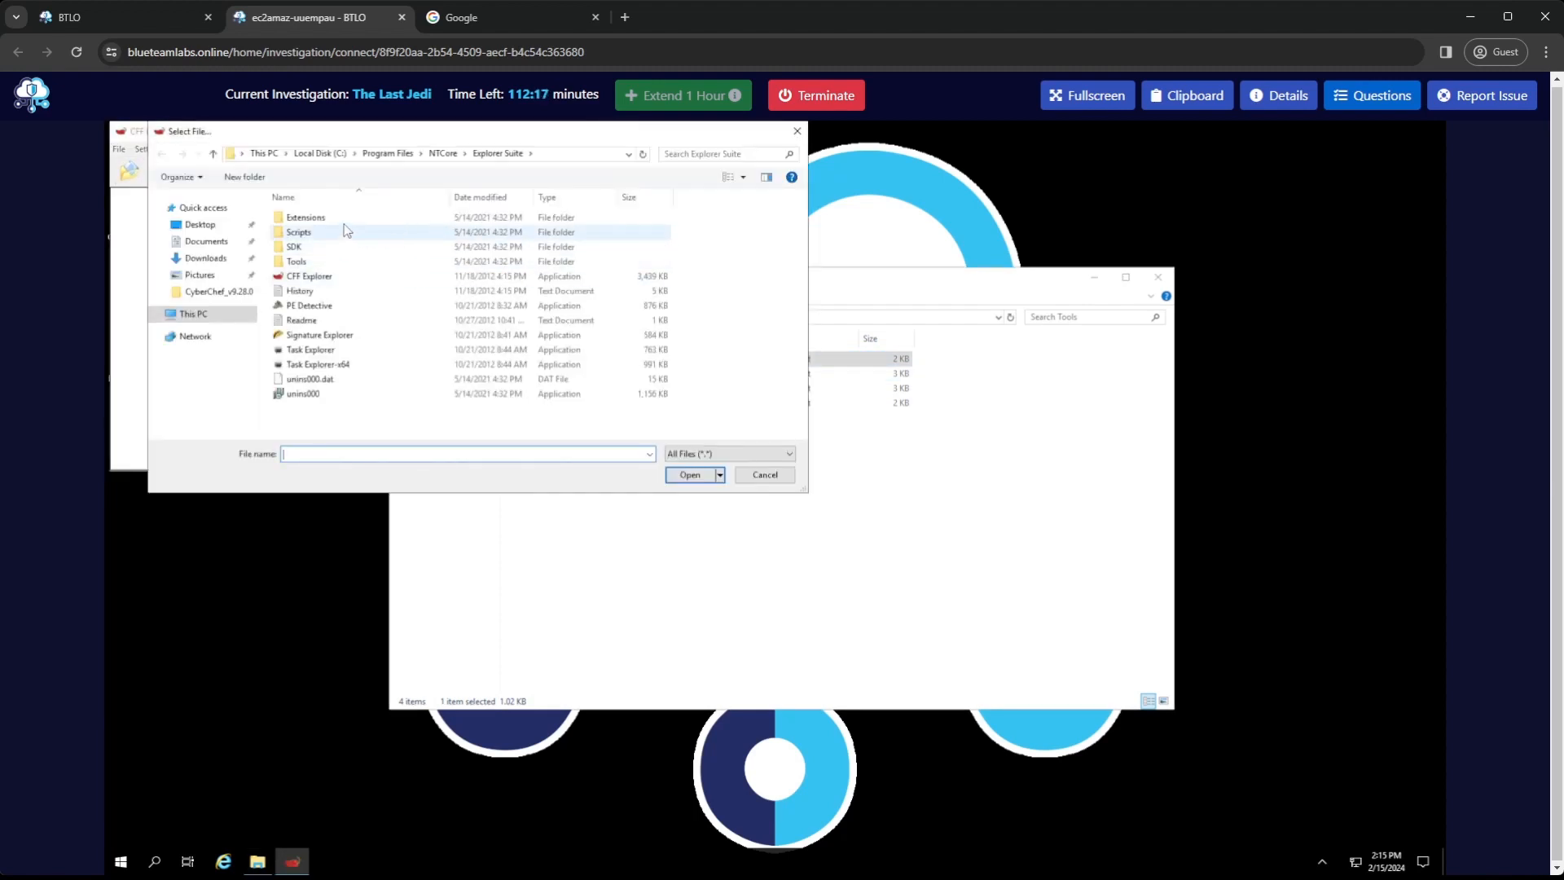
{"action": "left_click", "coordinate": [200, 224]}
{"action": "double_click", "coordinate": [314, 233]}
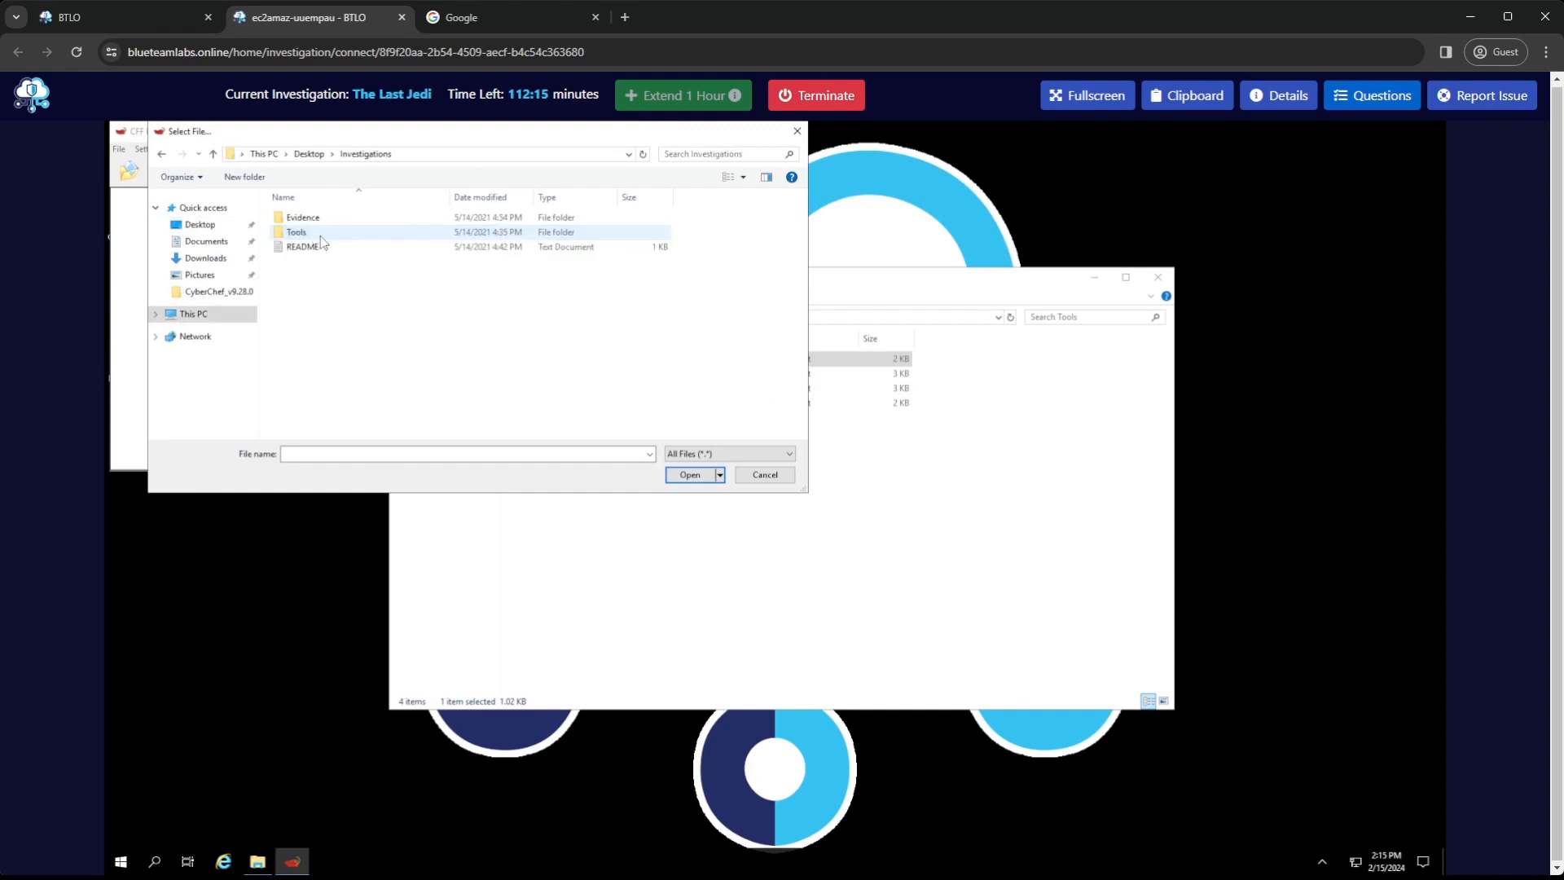
{"action": "double_click", "coordinate": [309, 220]}
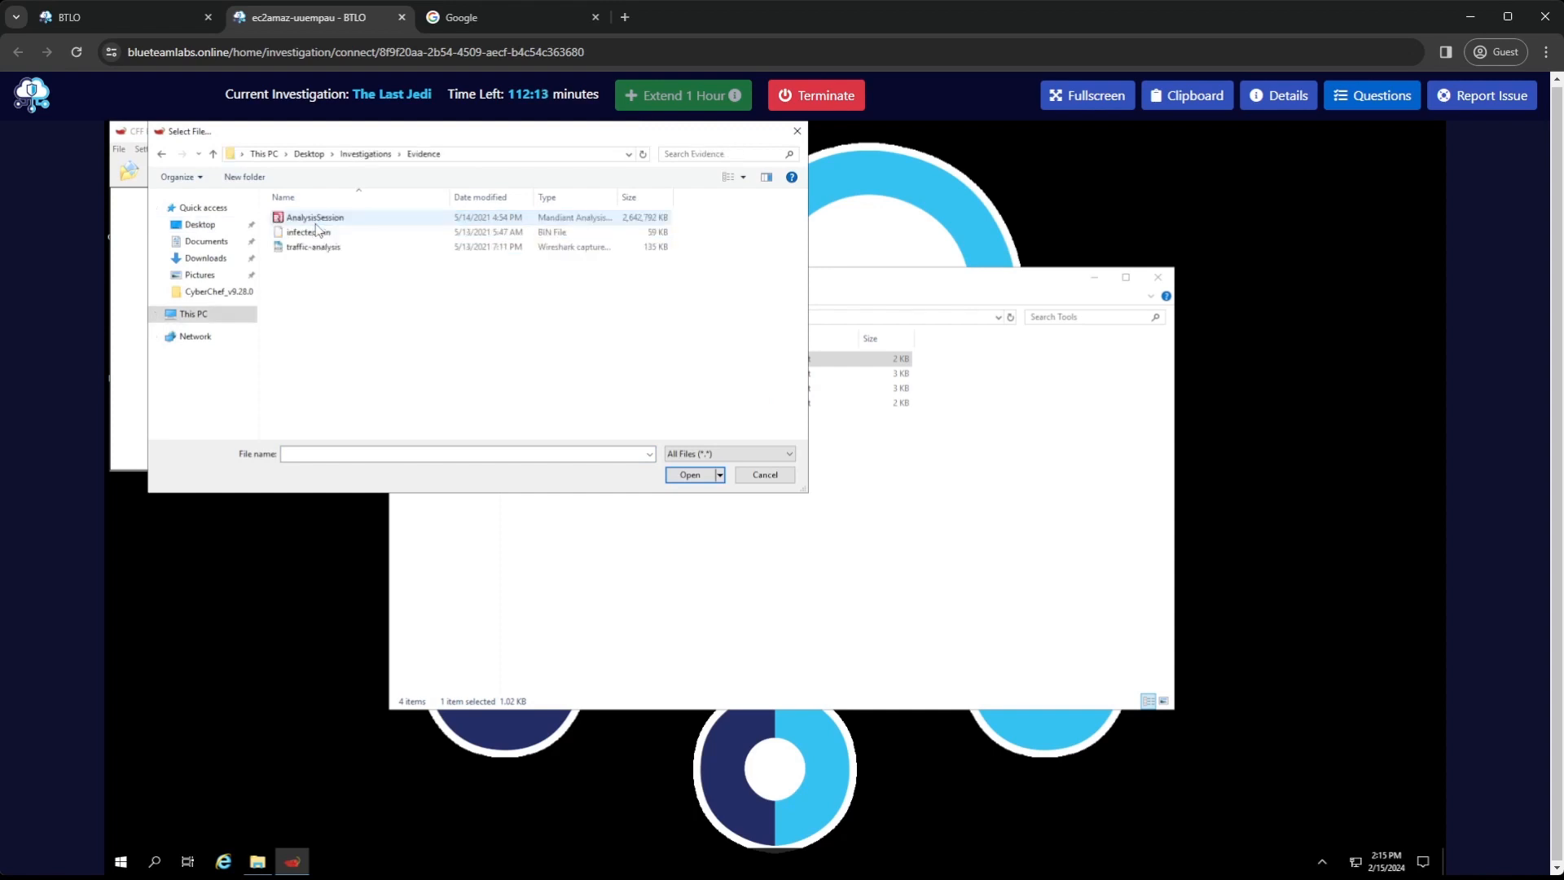
{"action": "double_click", "coordinate": [308, 232]}
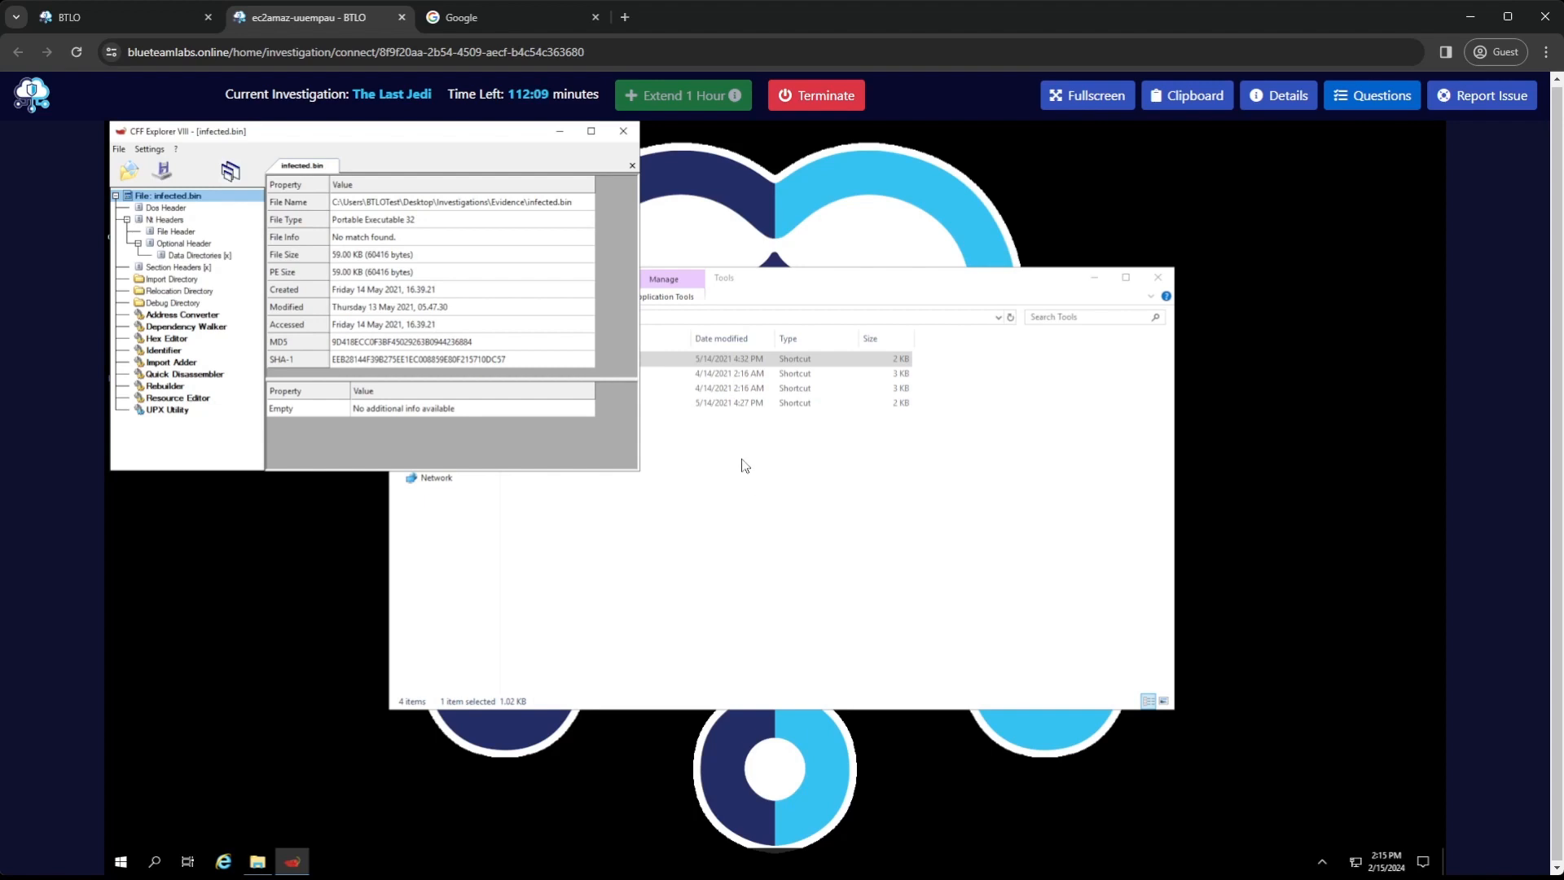
{"action": "left_click", "coordinate": [785, 499]}
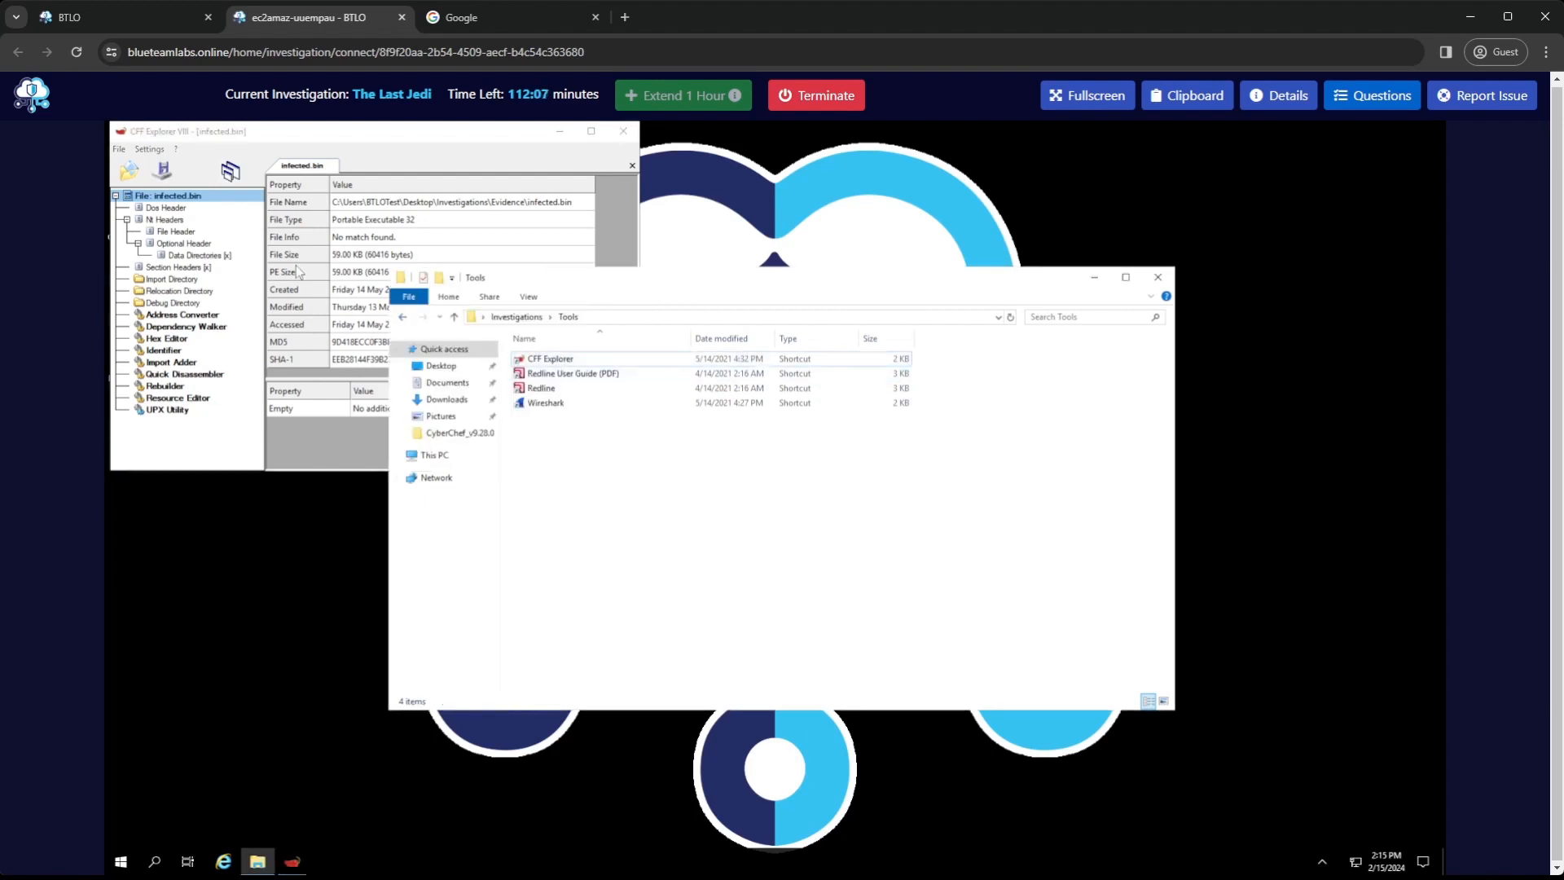
{"action": "left_click", "coordinate": [307, 140]}
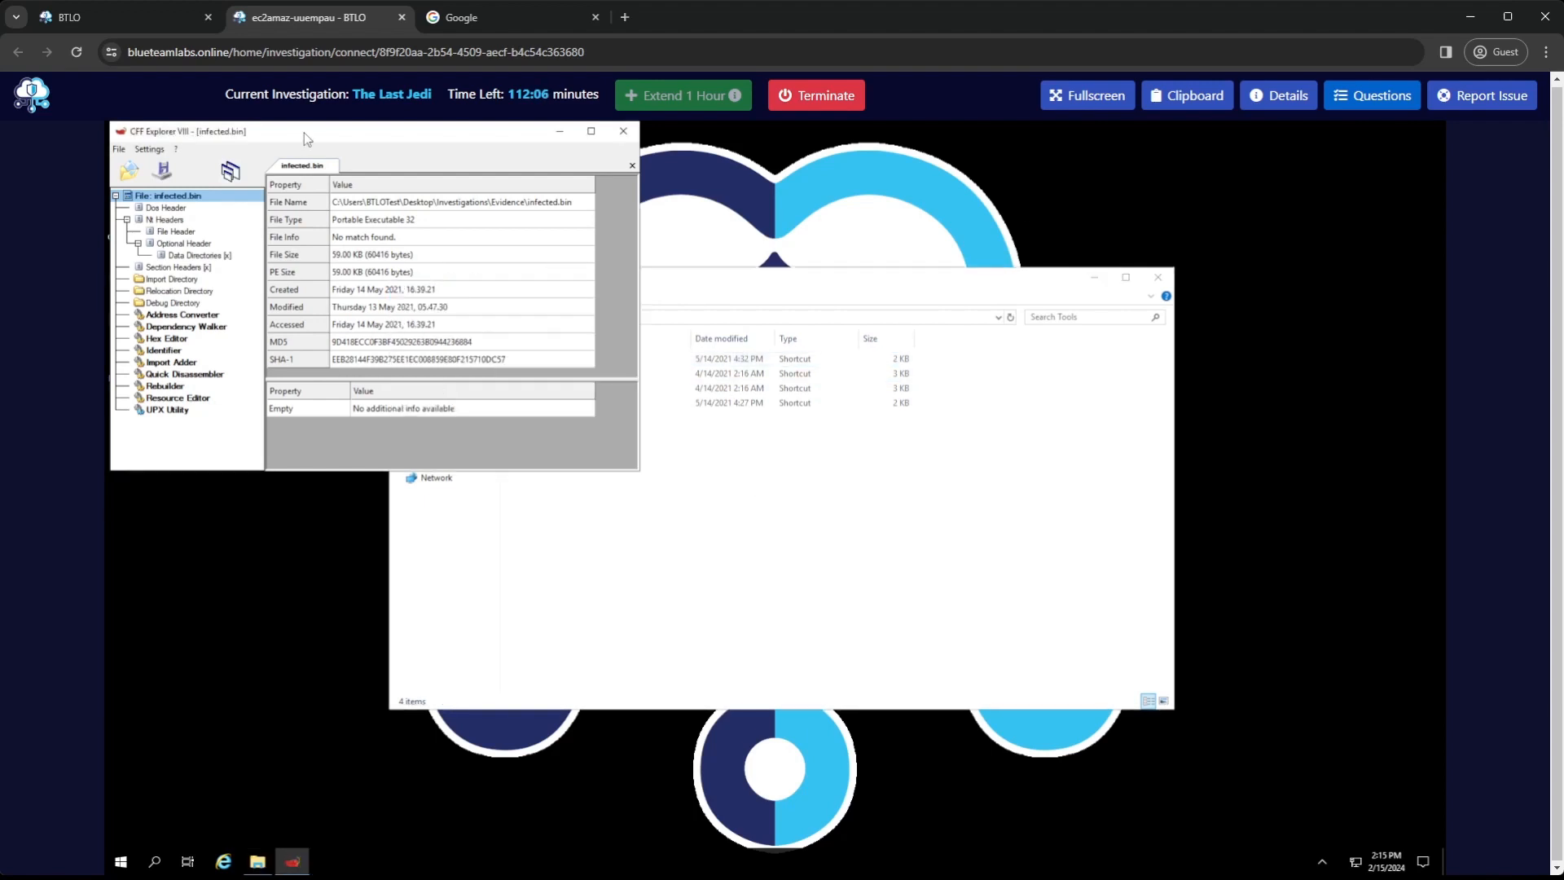
Examine the Dos Header, Nt Headers and File Header of infected.bin, including the File Header's Characteristics flags
{"action": "left_click", "coordinate": [175, 209]}
{"action": "scroll", "coordinate": [449, 294], "scroll_direction": "down", "scroll_amount": 5}
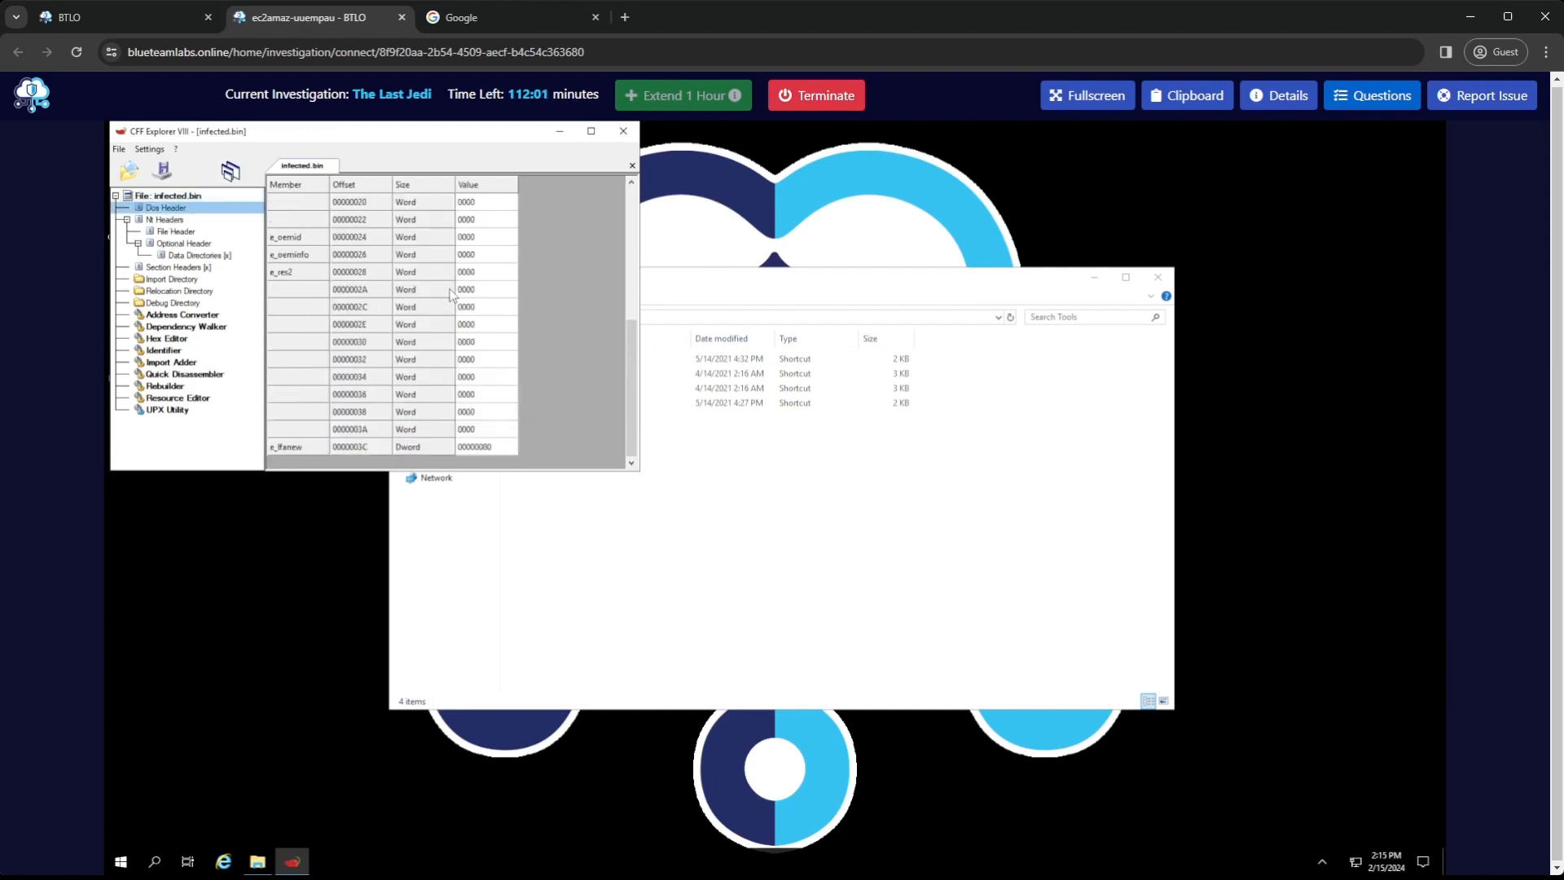
{"action": "left_click", "coordinate": [173, 224]}
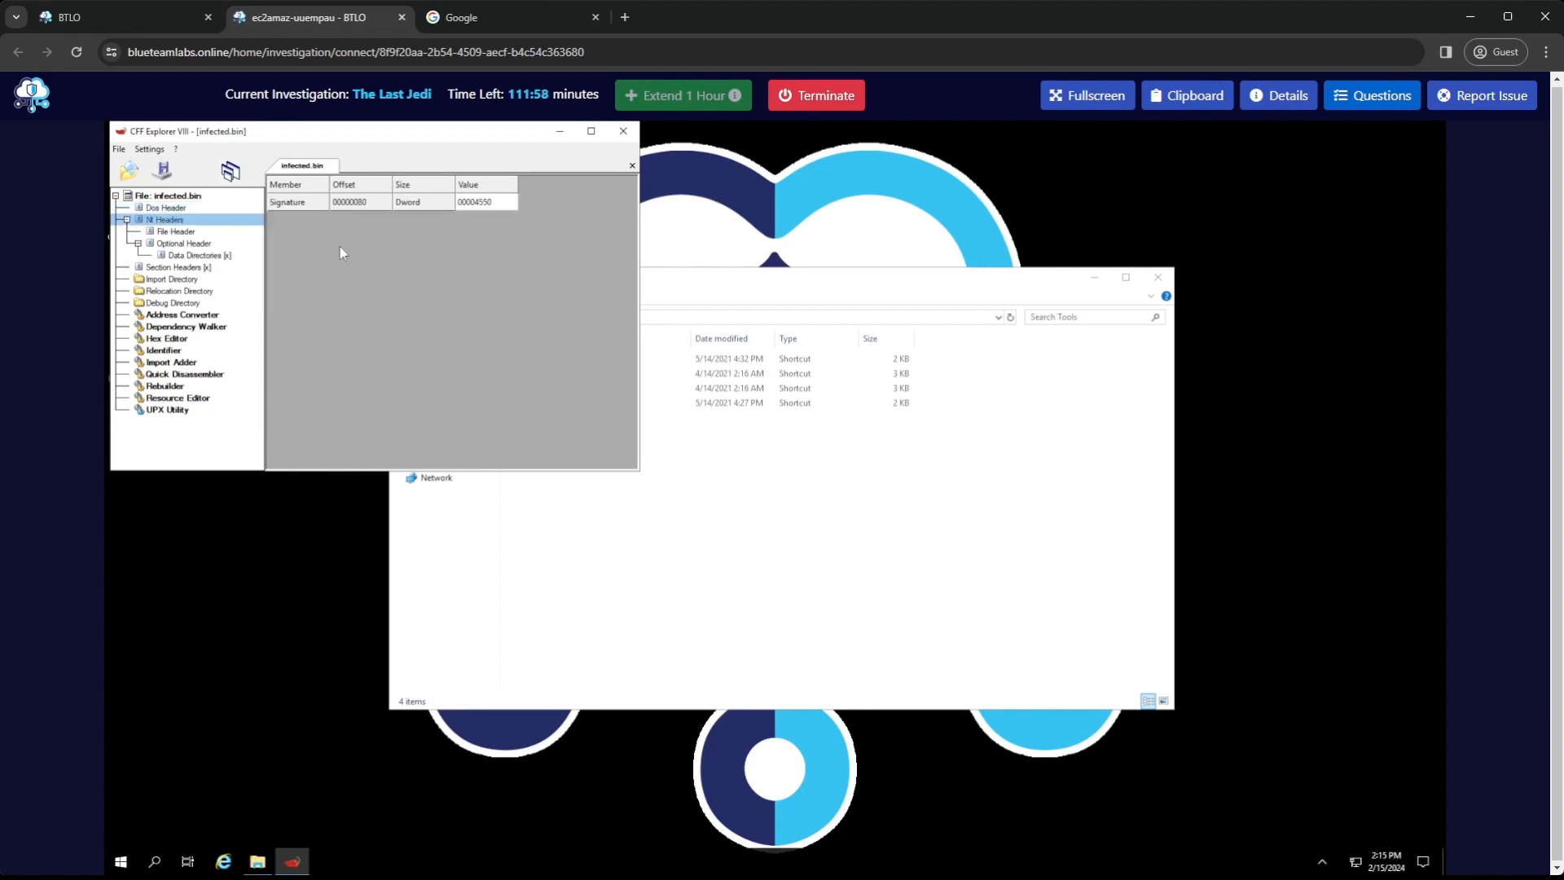
{"action": "left_click", "coordinate": [180, 233]}
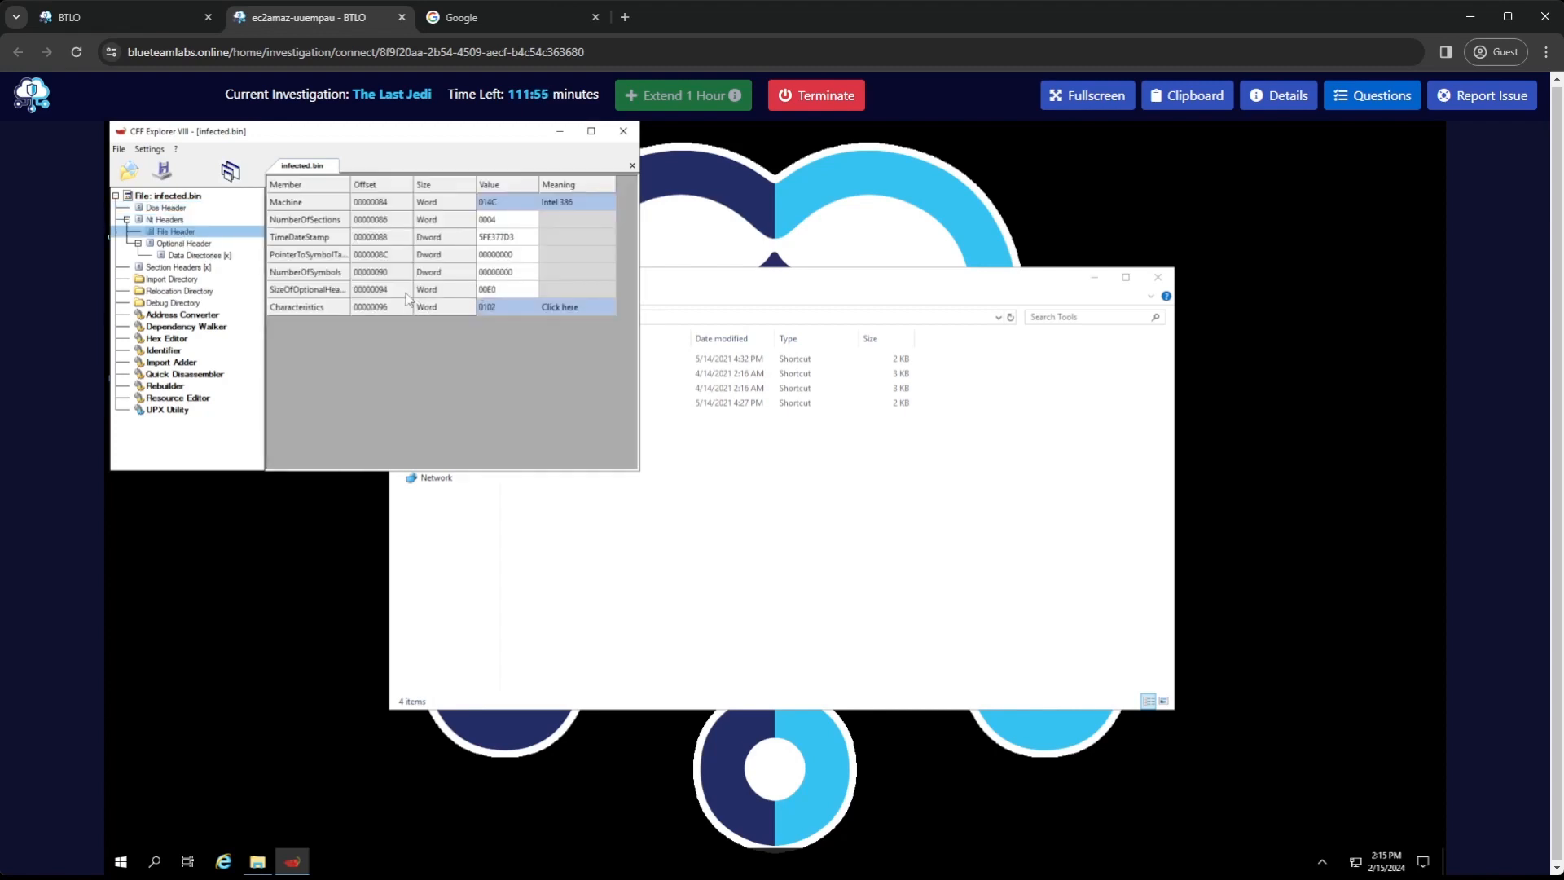
{"action": "left_click", "coordinate": [570, 307]}
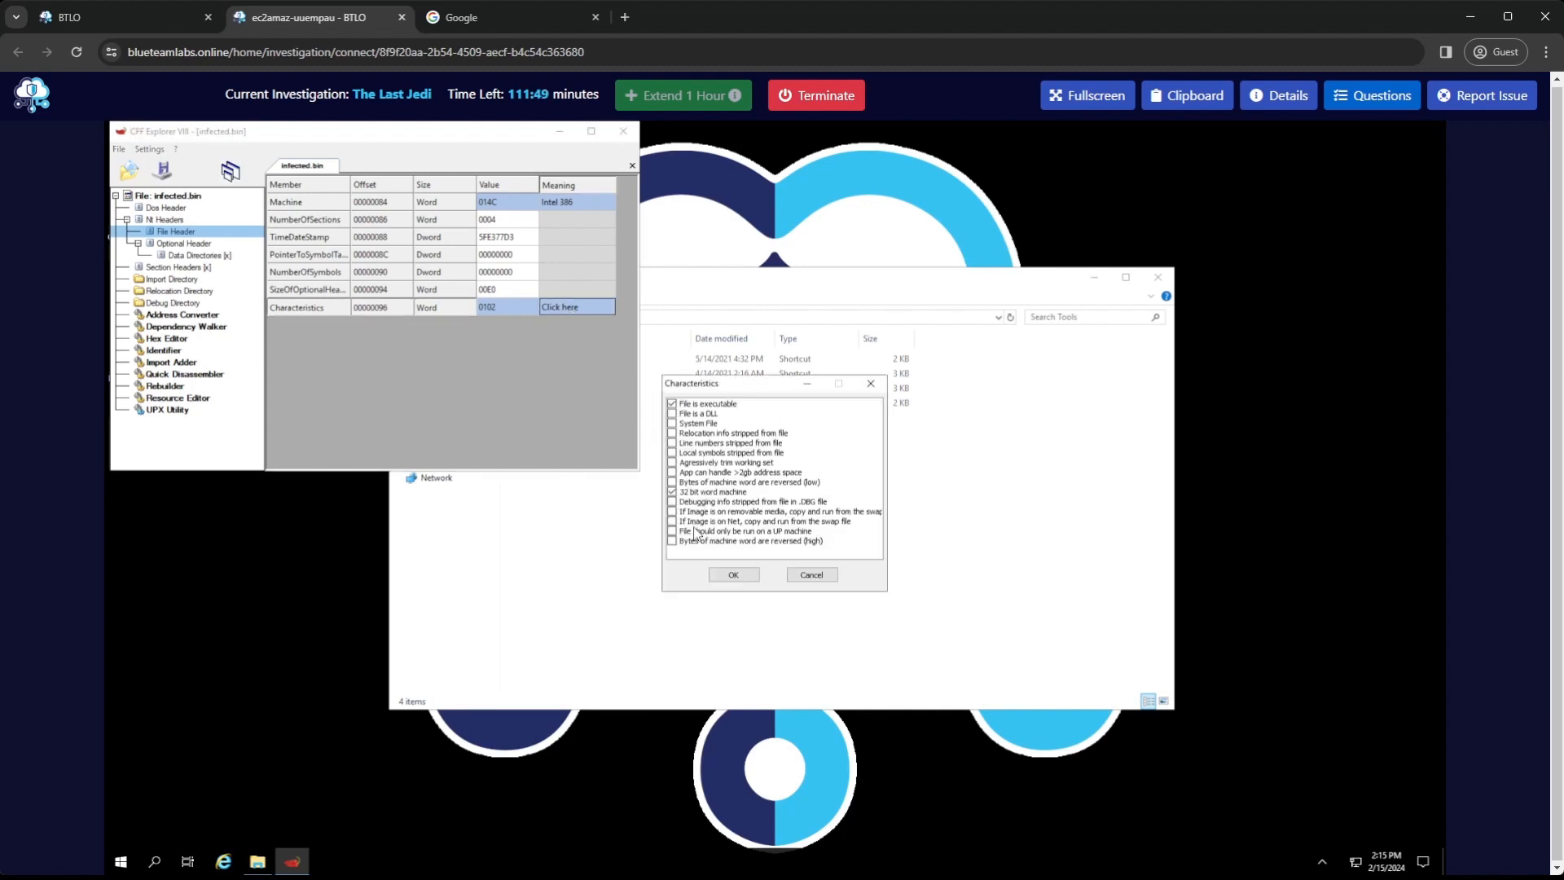
{"action": "left_click", "coordinate": [800, 577]}
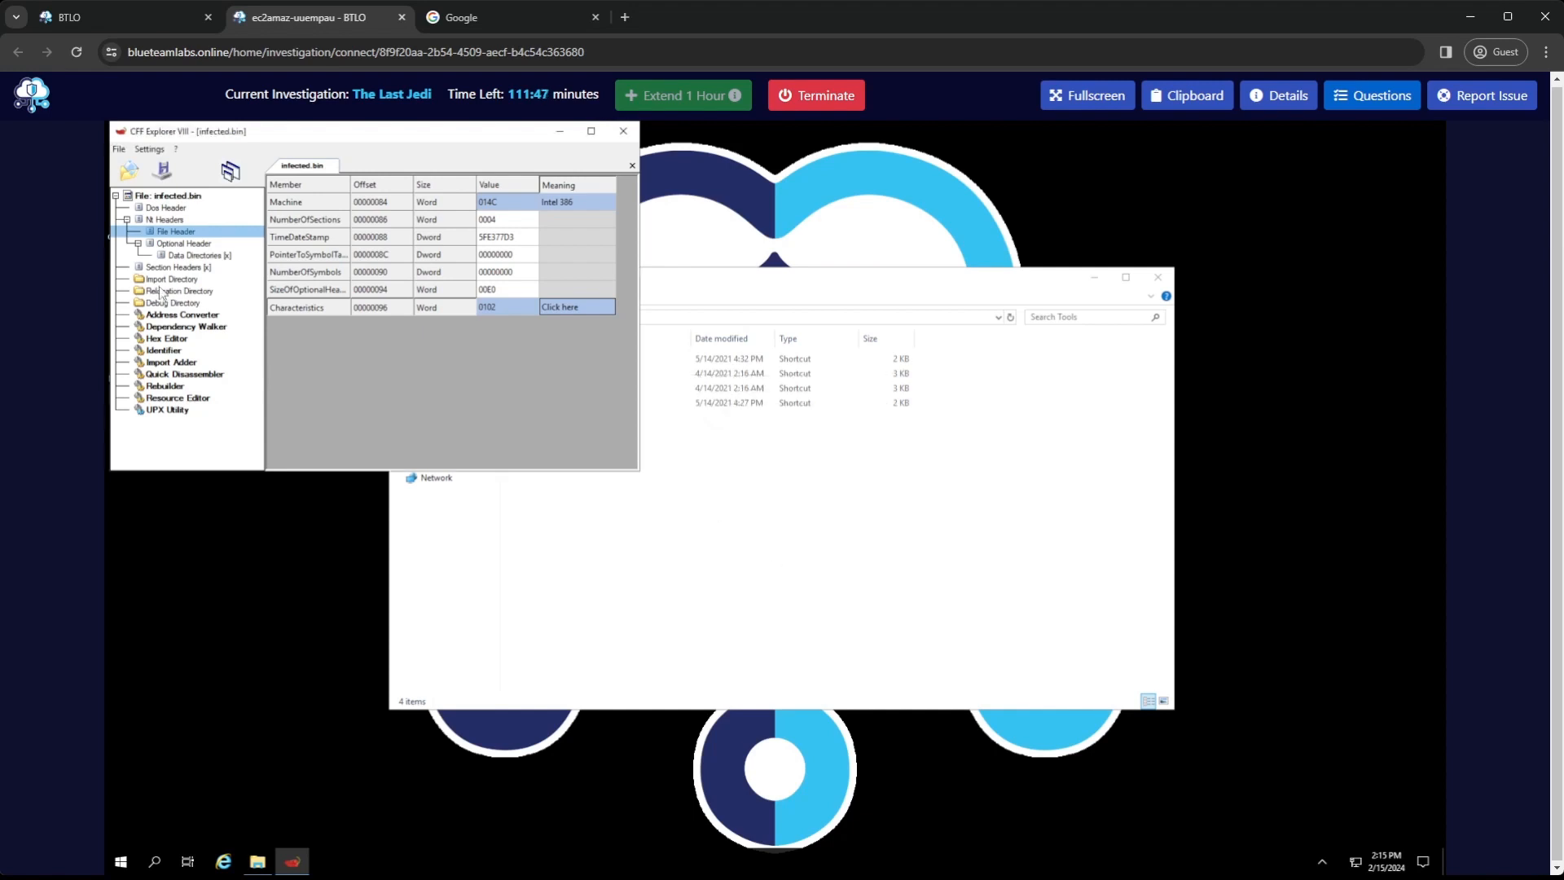
Bring up the investigation's questions and inspect the DllCharacteristics flags in infected.bin's Optional Header
{"action": "left_click", "coordinate": [184, 244]}
{"action": "scroll", "coordinate": [514, 266], "scroll_direction": "down", "scroll_amount": 5}
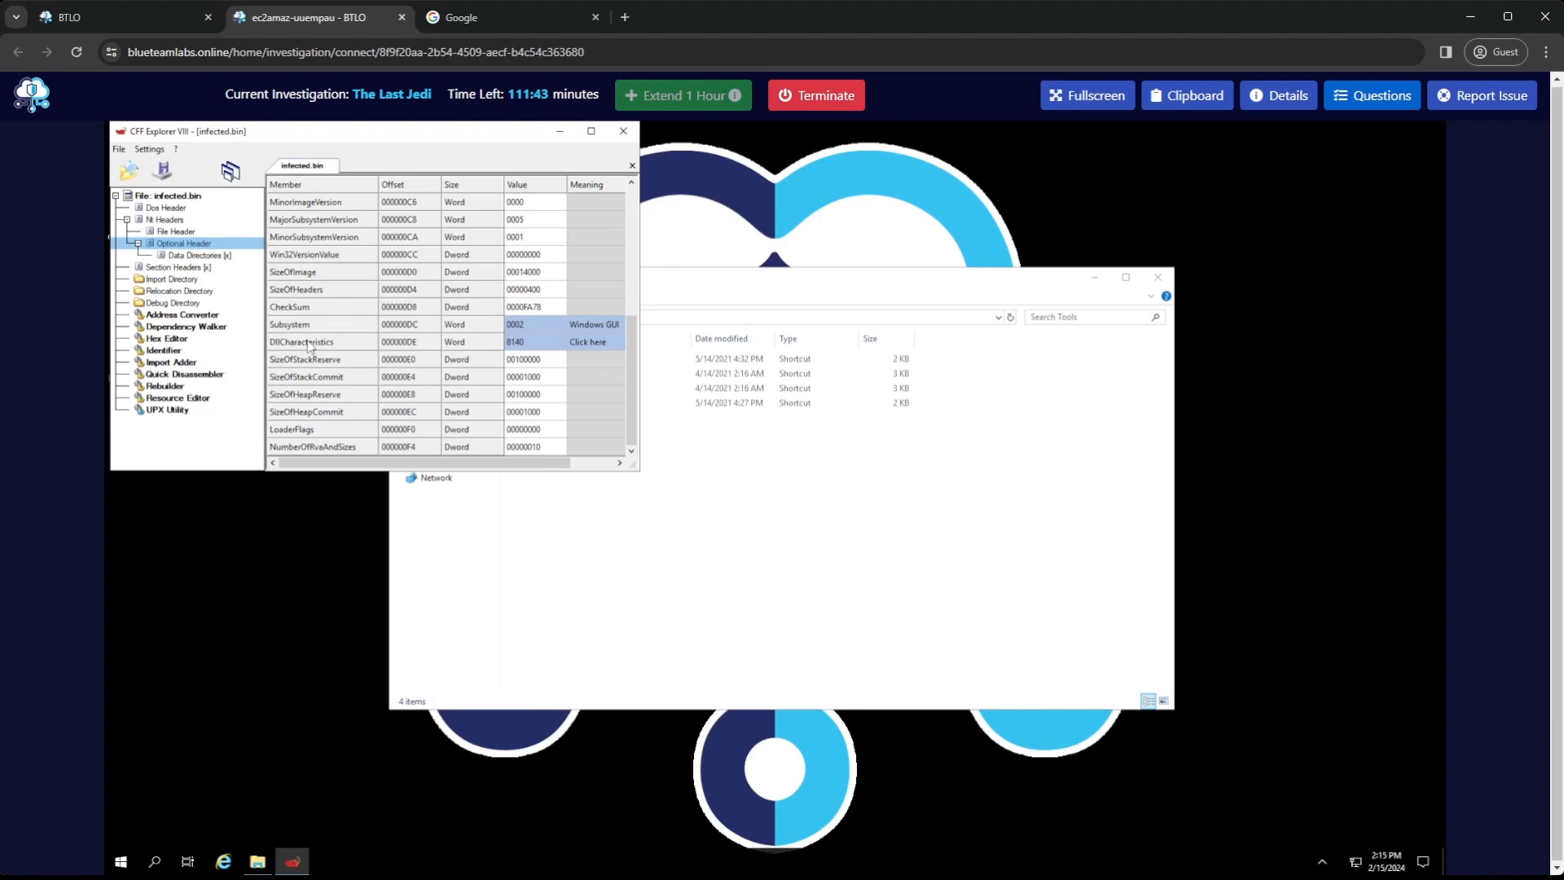
{"action": "left_click", "coordinate": [1351, 97]}
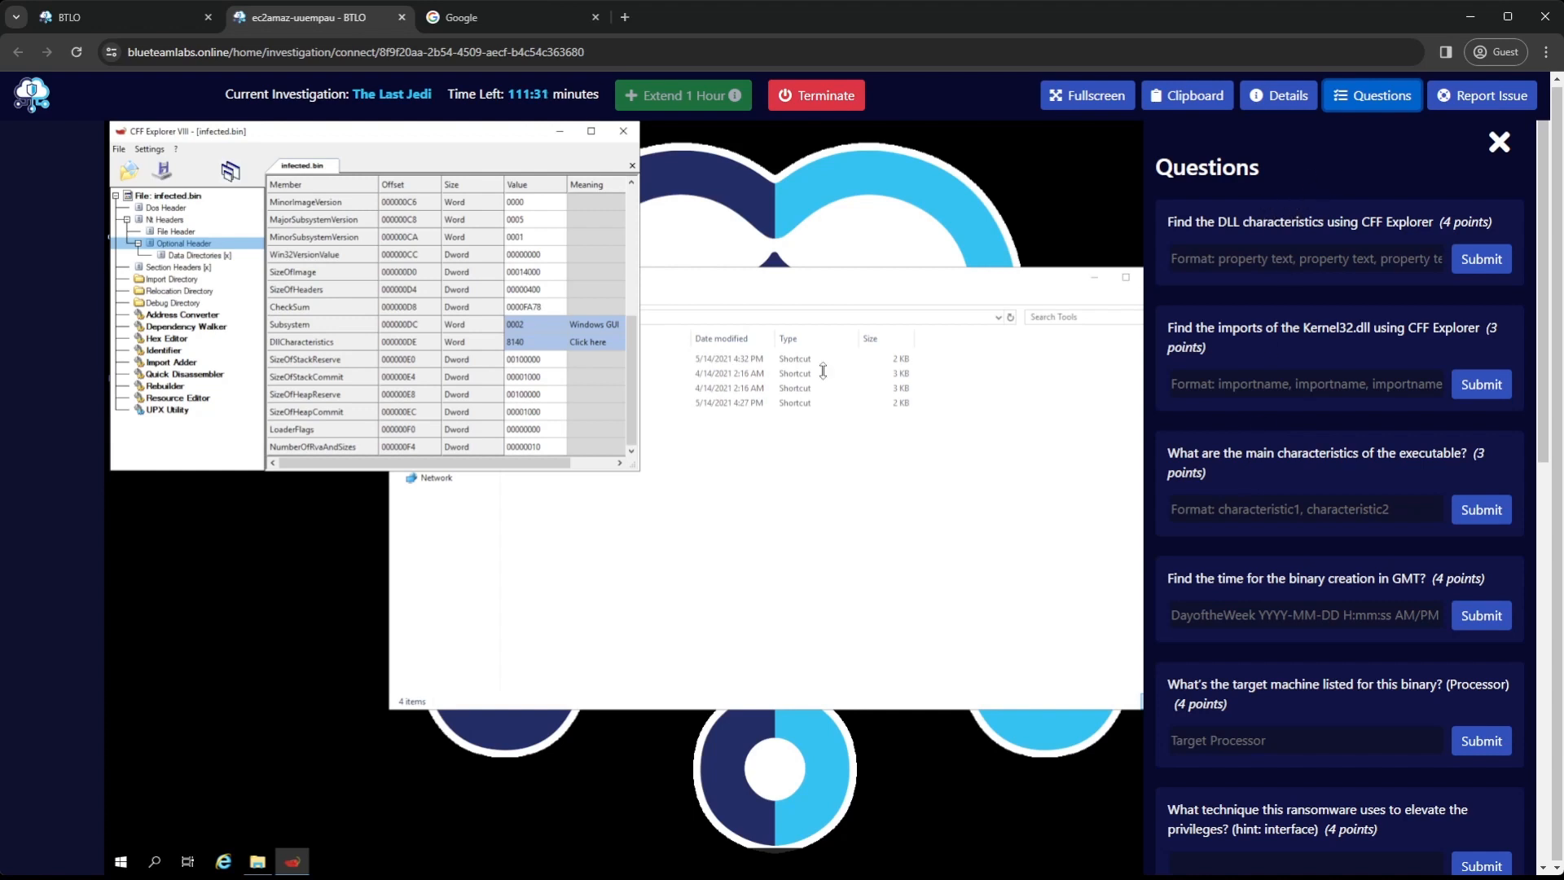
{"action": "left_click", "coordinate": [605, 342]}
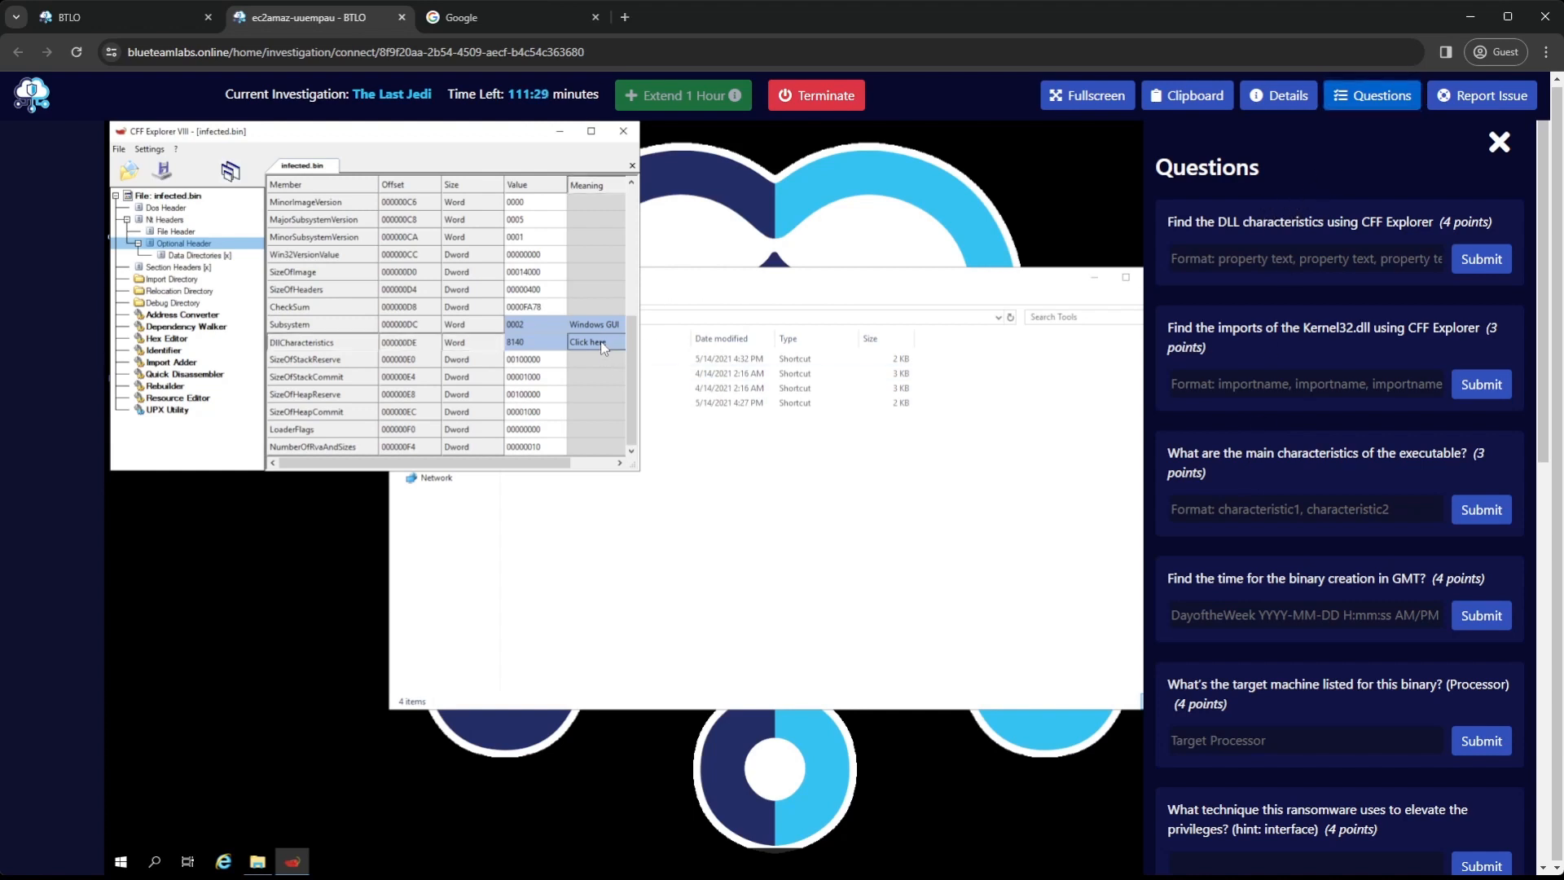
Submit "DLL can move, Image is NX compatible, Terminal Server Aware" for the DLL characteristics question and close the flags dialog
{"action": "left_click", "coordinate": [1307, 260]}
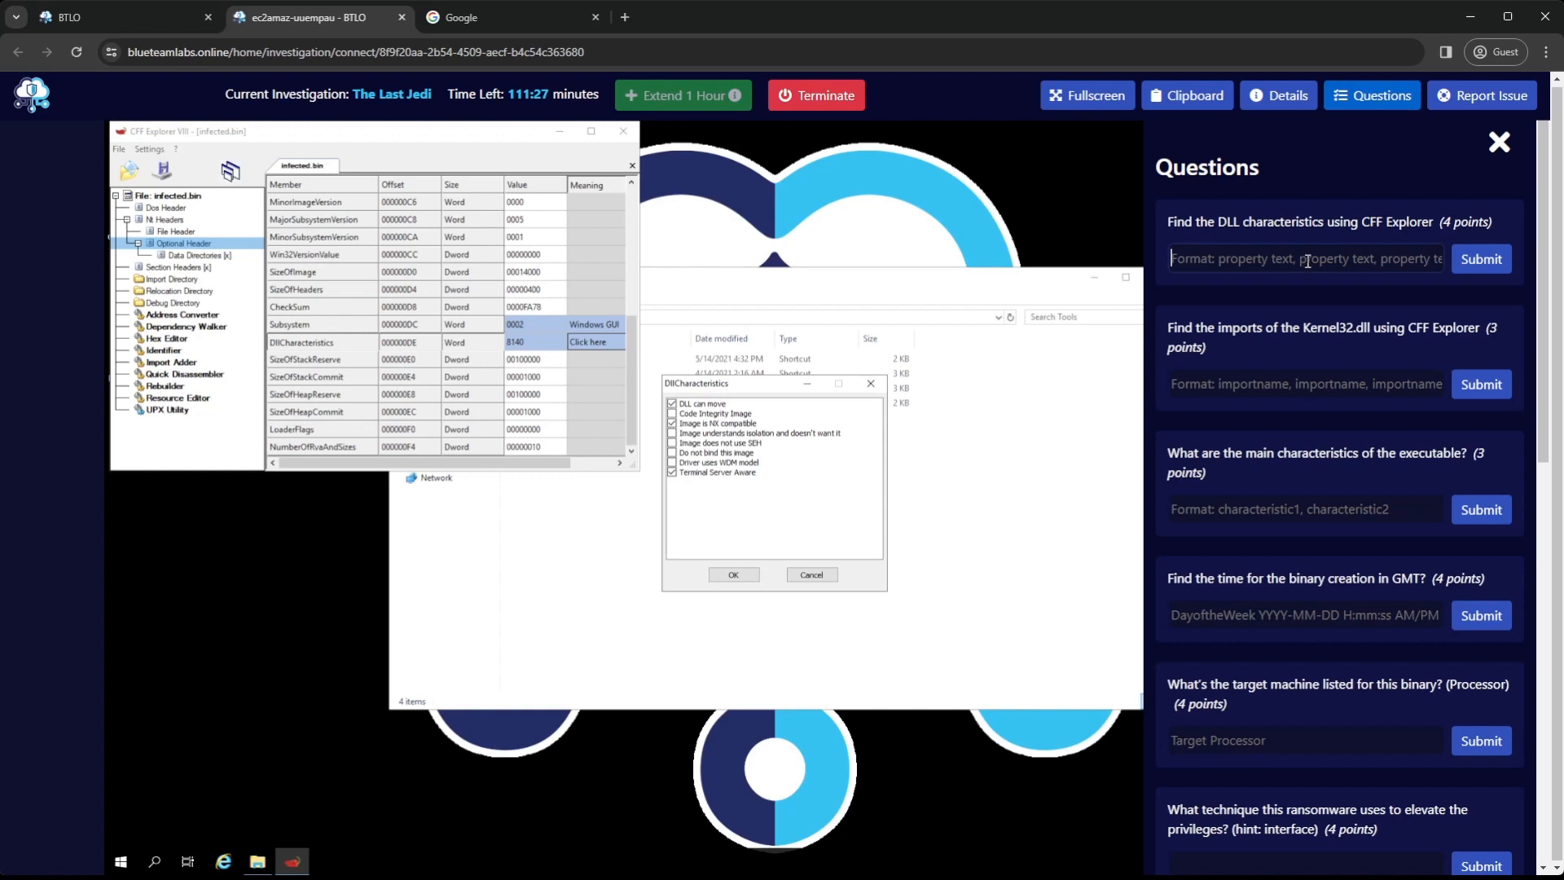
{"action": "type", "text": "DLL c"}
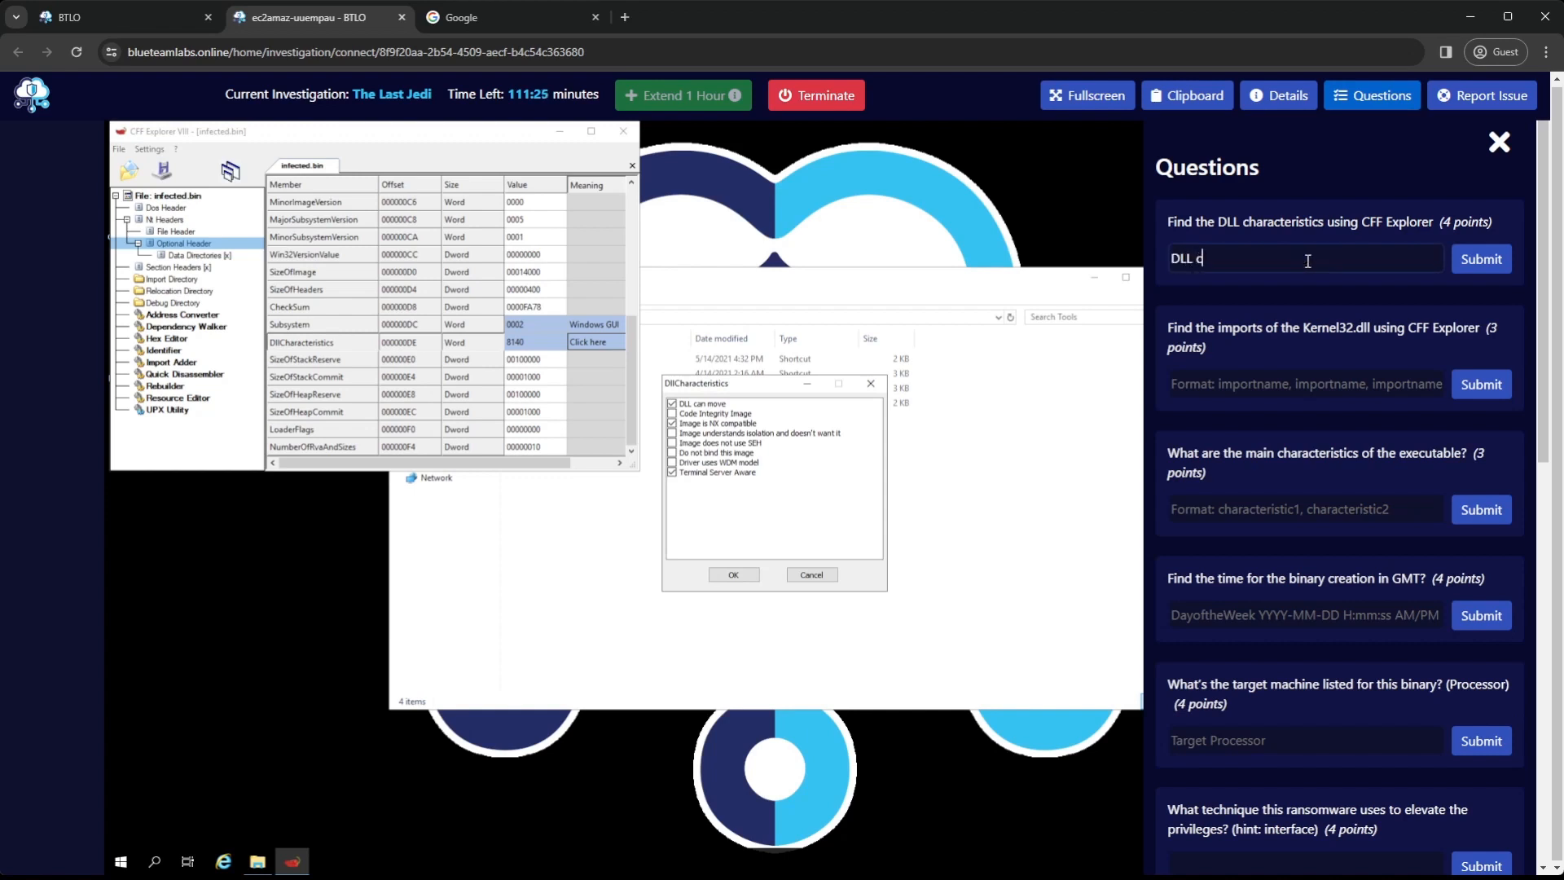
{"action": "type", "text": "an move, "}
{"action": "type", "text": "Term"}
{"action": "key", "text": "BackSpace"}
{"action": "key", "text": "BackSpace"}
{"action": "key", "text": "BackSpace"}
{"action": "key", "text": "BackSpace"}
{"action": "type", "text": "Image is NX compatible, Terminal Server Aware"}
{"action": "key", "text": "Return"}
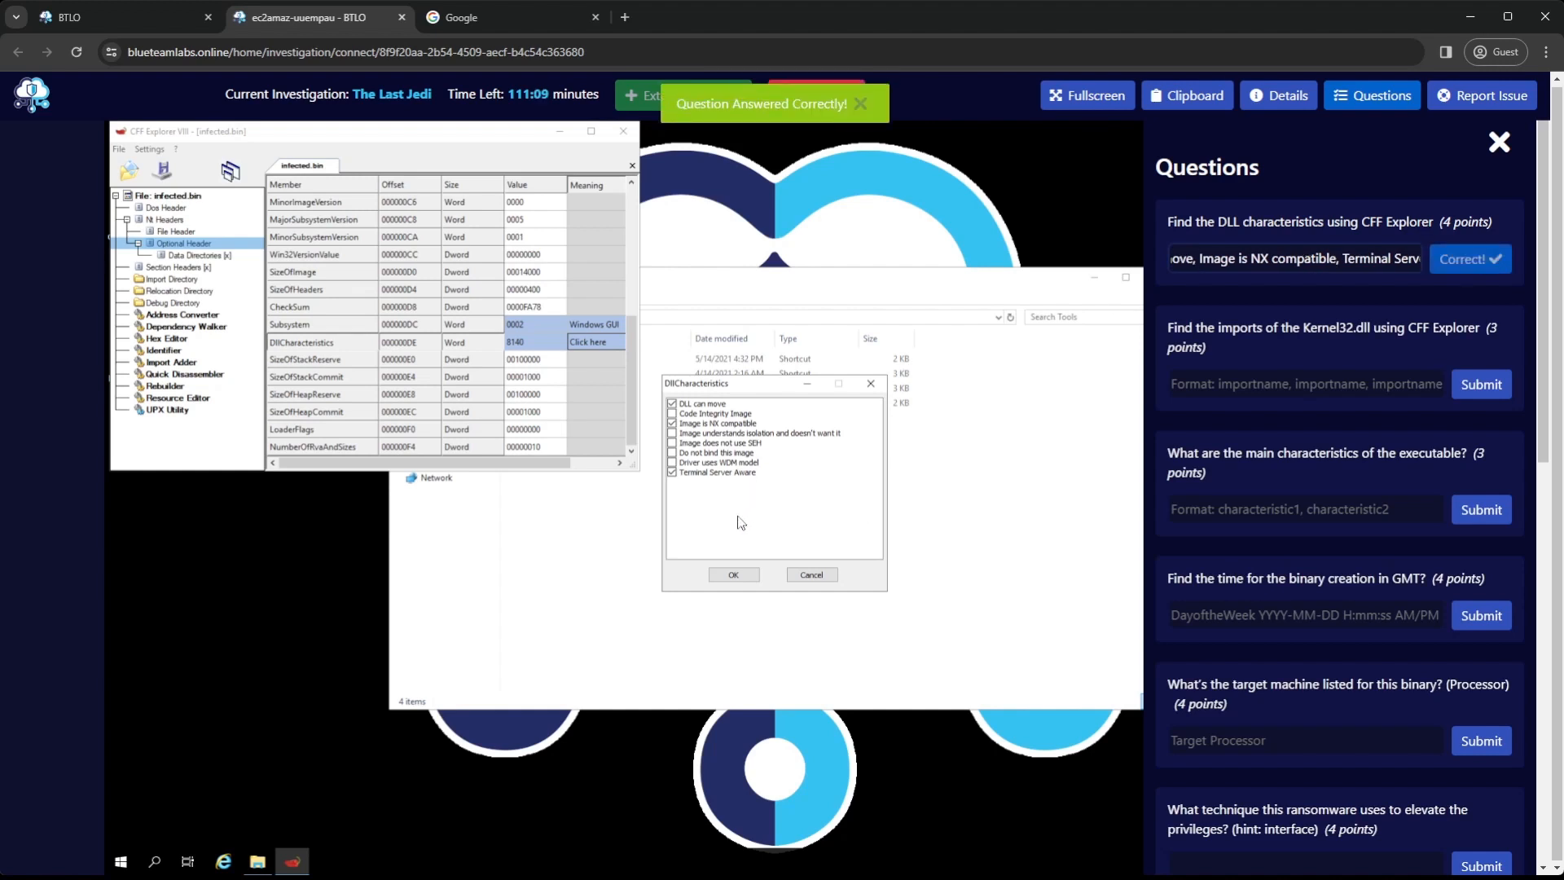
{"action": "left_click", "coordinate": [745, 575]}
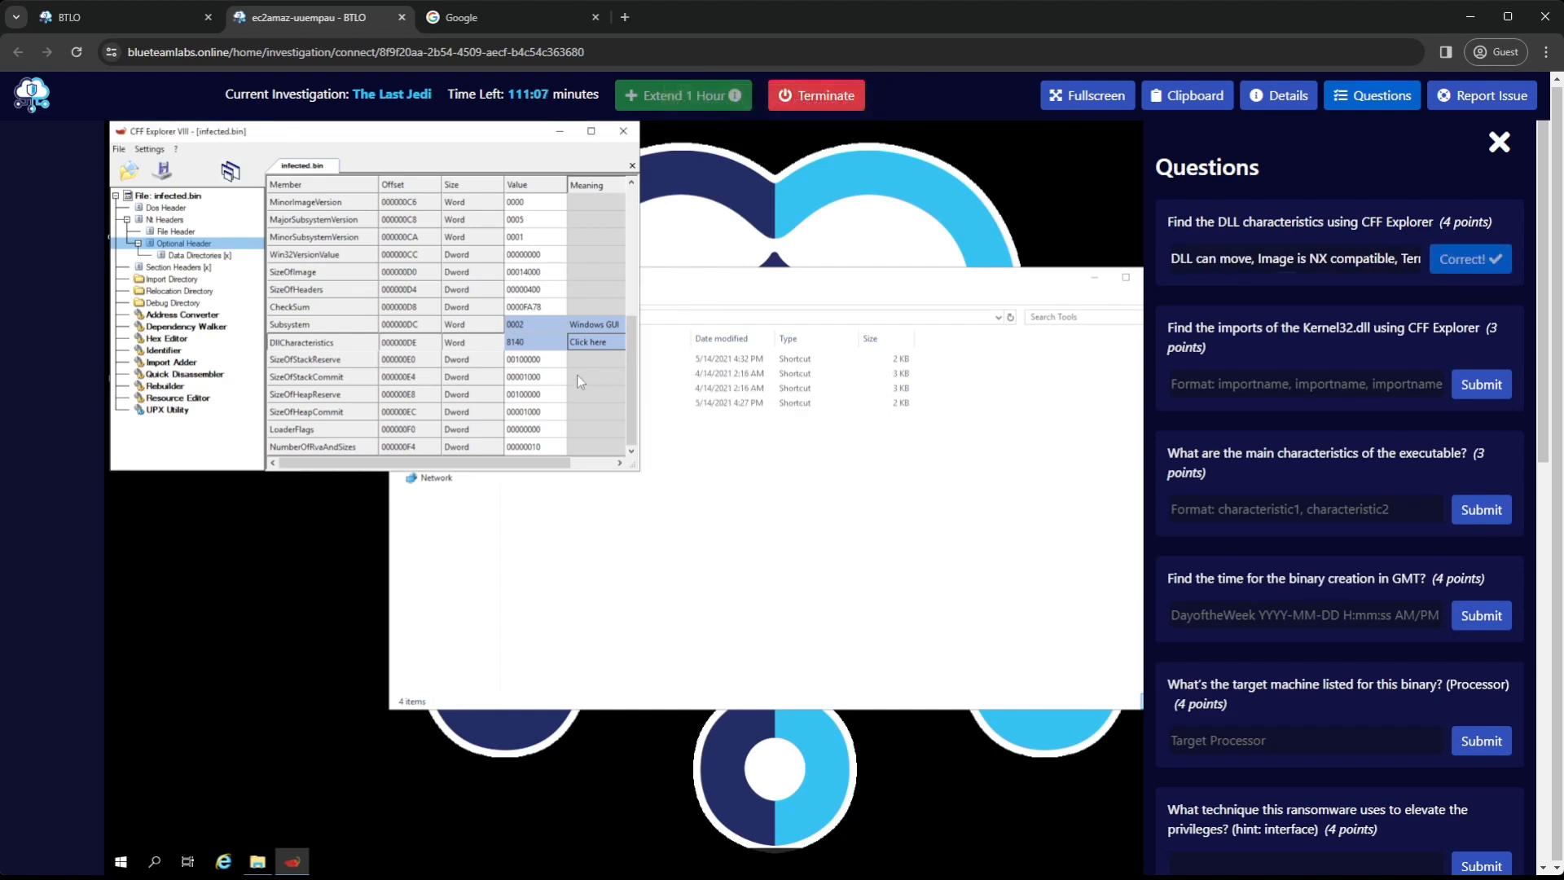
Check the File Header's Characteristics flags and submit "File is executable, 32 bit word machine" for the executable's main characteristics question
{"action": "left_click", "coordinate": [183, 231]}
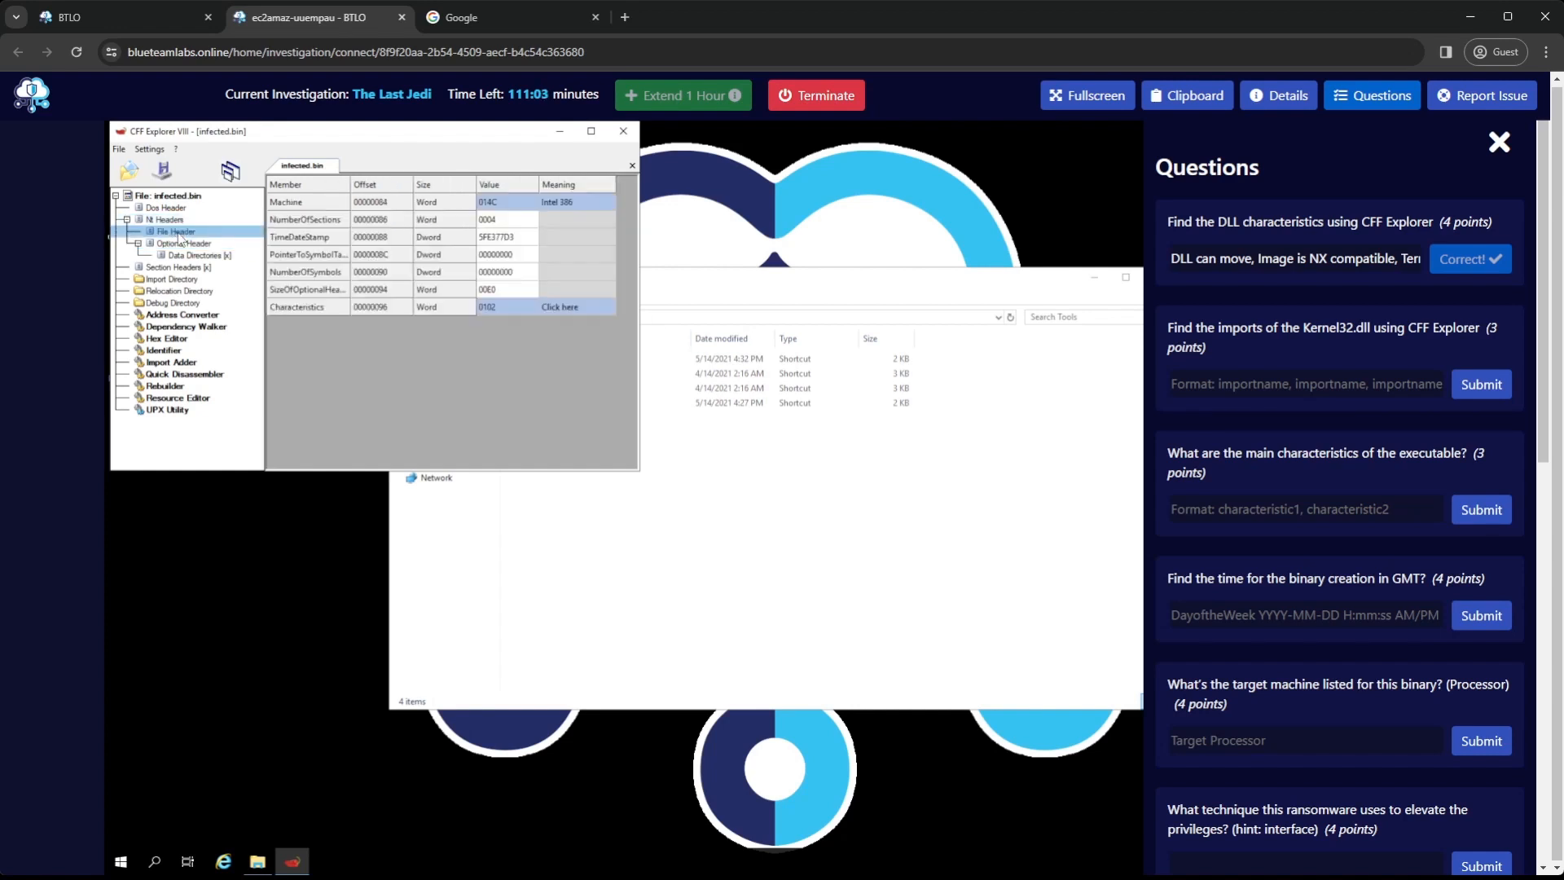
{"action": "left_click", "coordinate": [563, 307]}
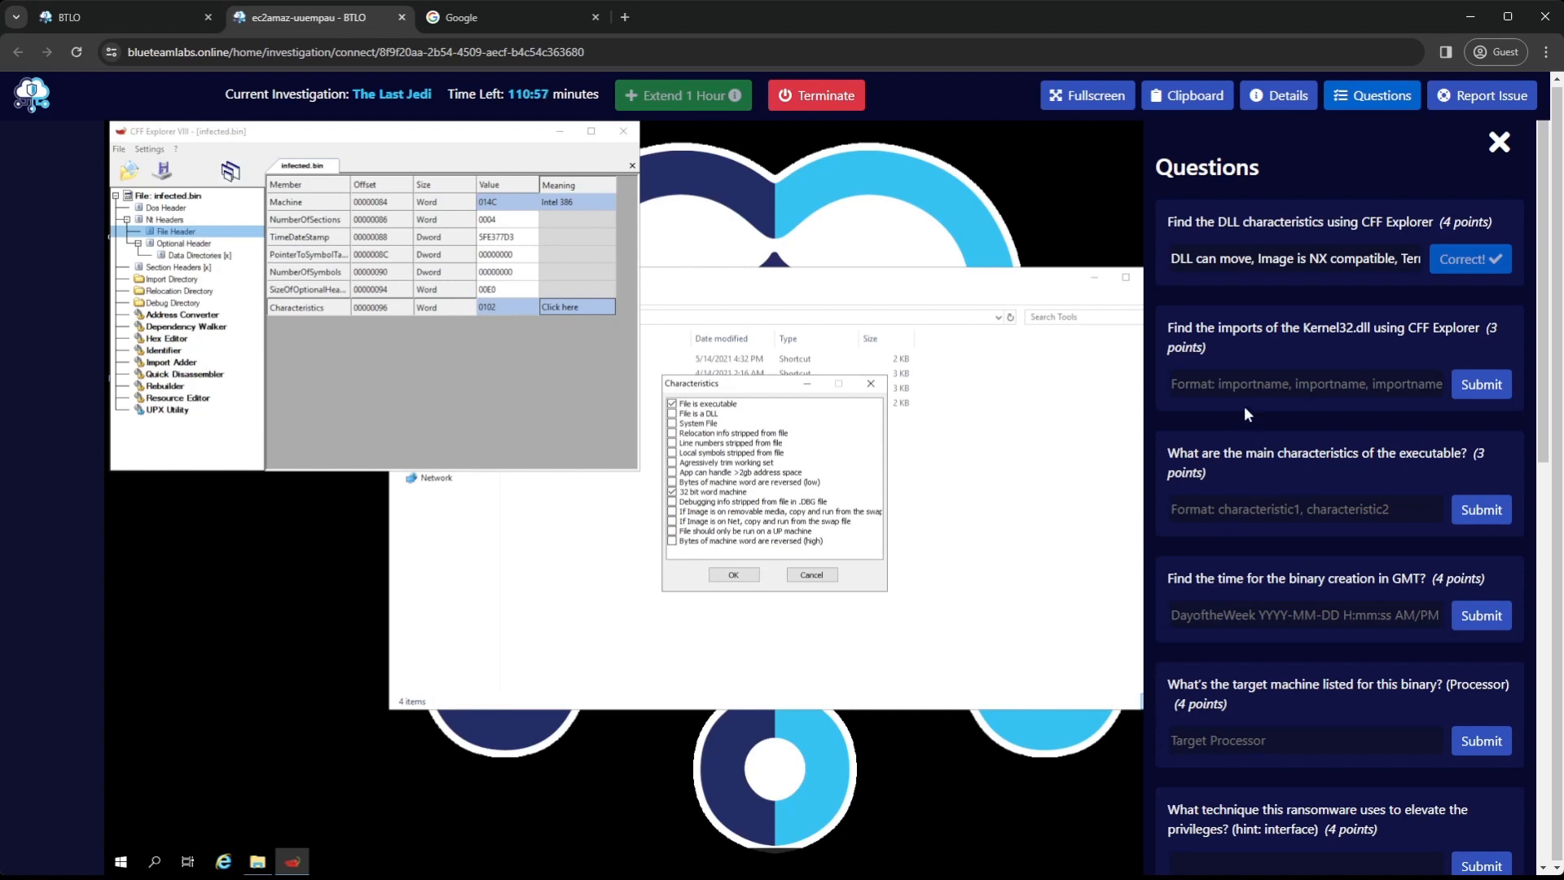
{"action": "left_click", "coordinate": [1243, 512]}
{"action": "type", "text": "Fi"}
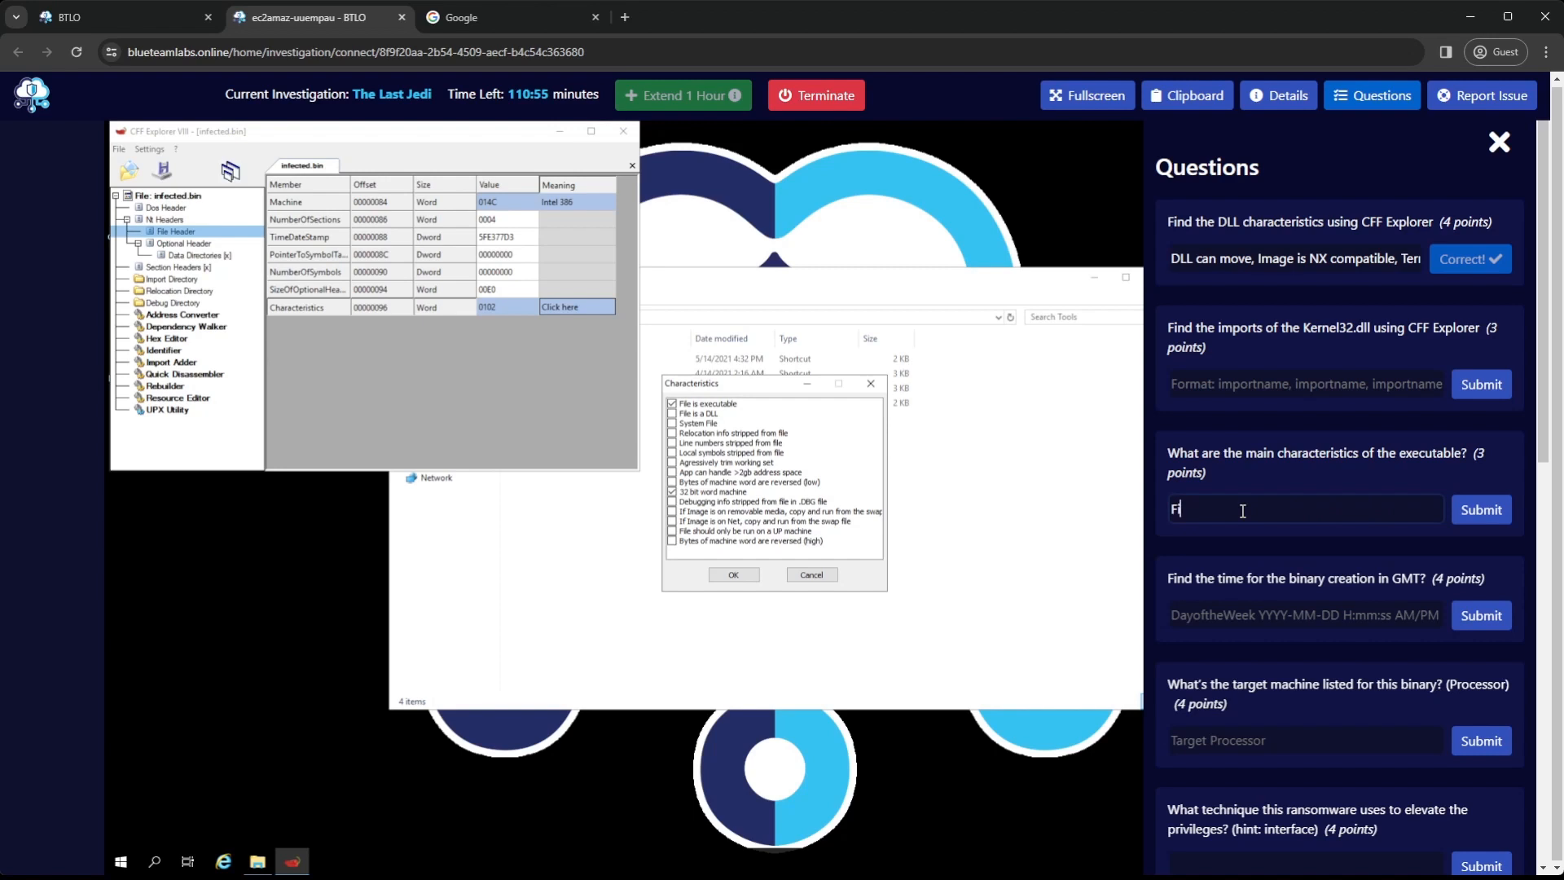
{"action": "type", "text": "le is executable, 32 bit word machine"}
{"action": "key", "text": "Return"}
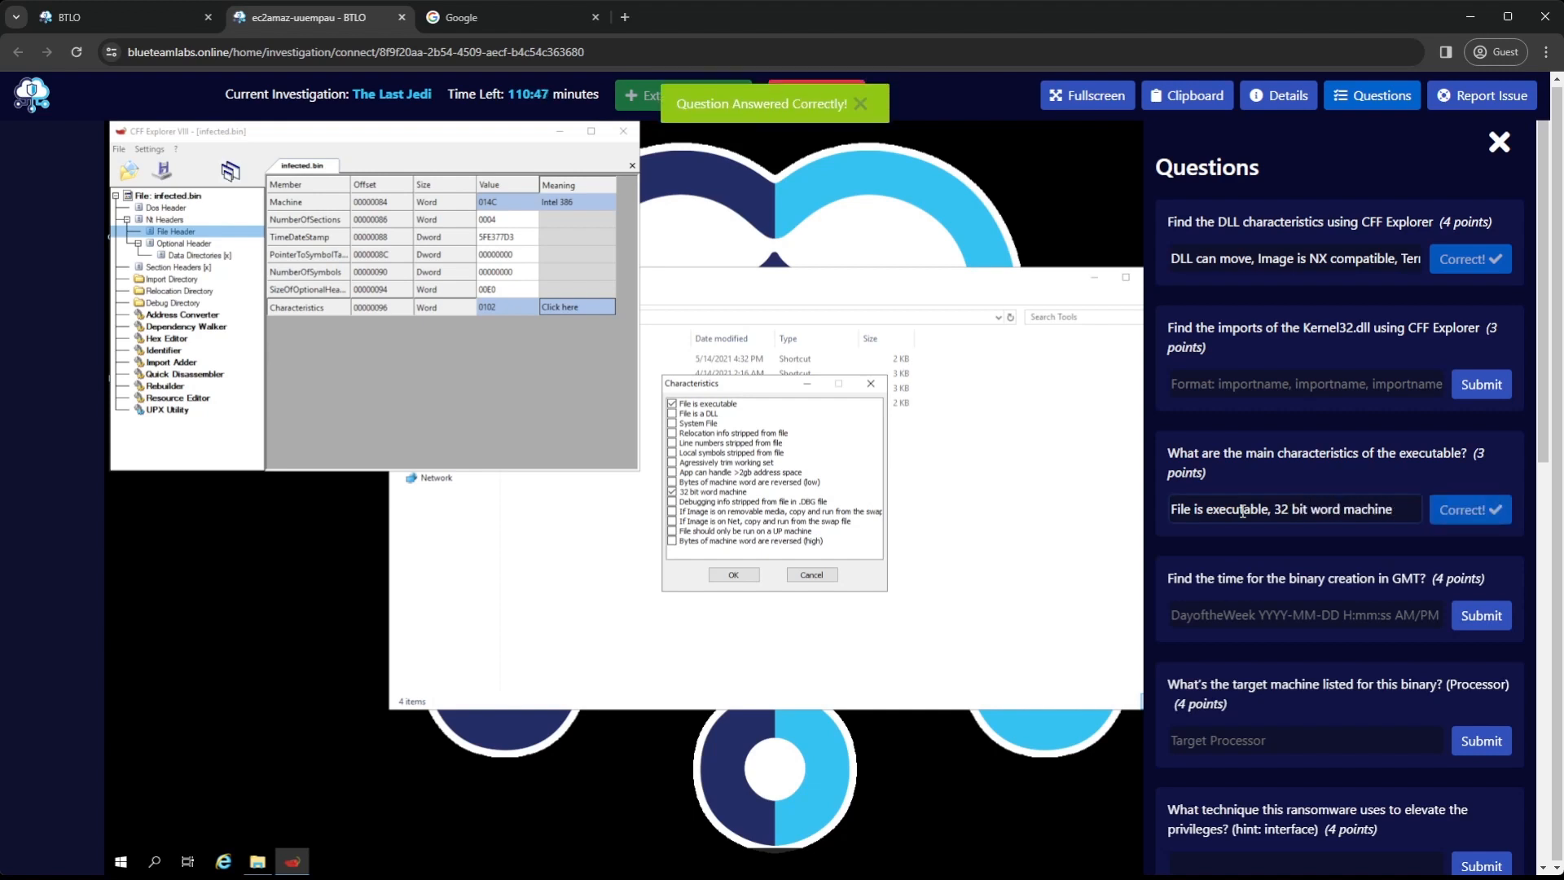
{"action": "left_click", "coordinate": [756, 574]}
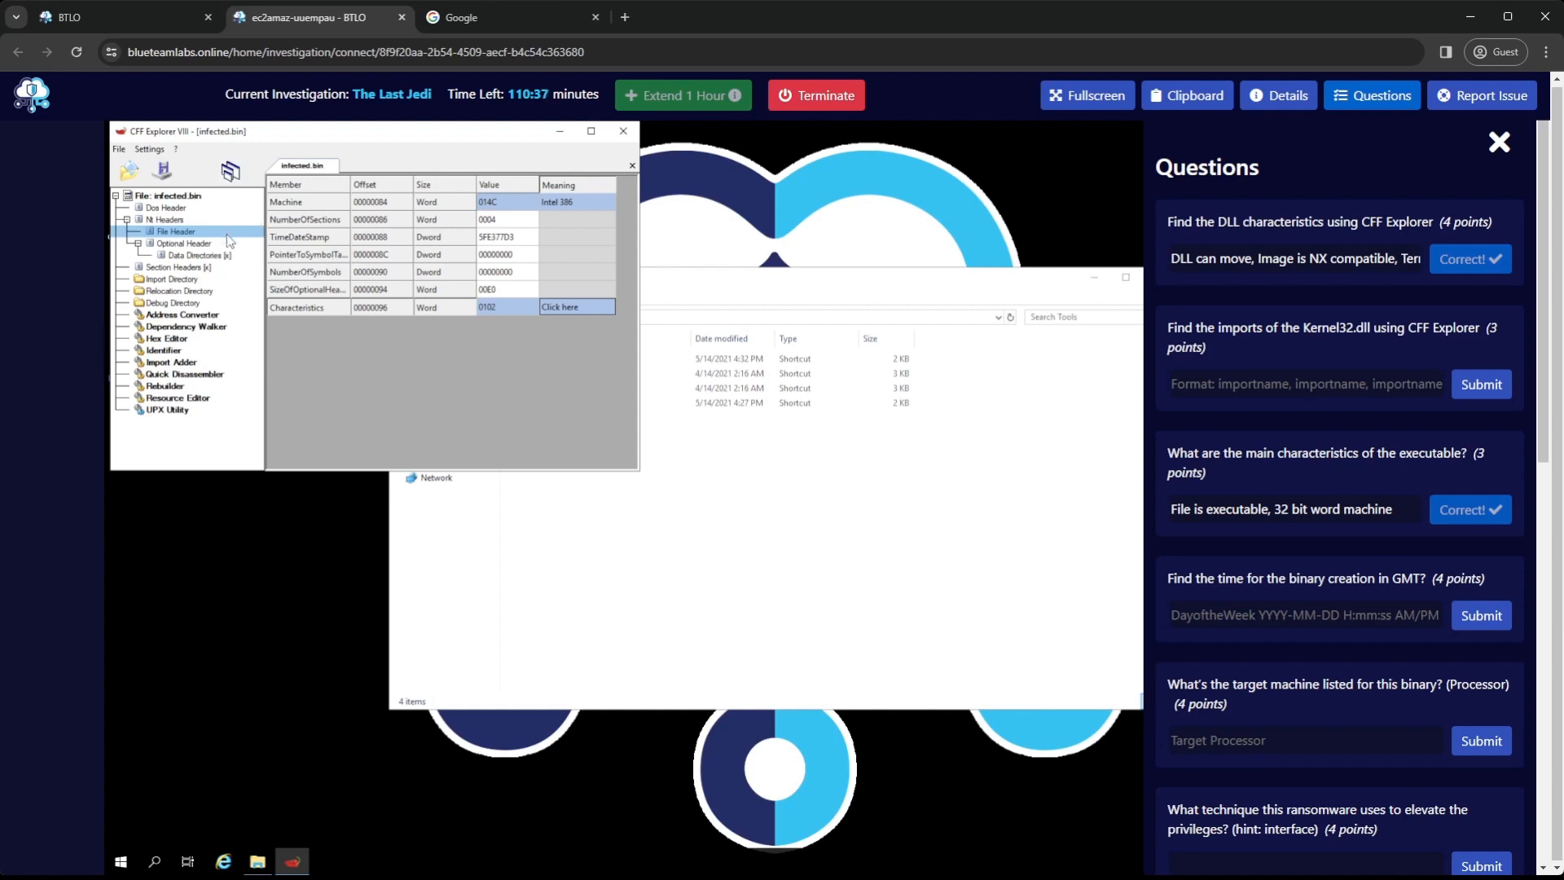
Maximize CFF Explorer and inspect the functions imported from KERNEL32.dll in the Import Directory
{"action": "left_click", "coordinate": [166, 280]}
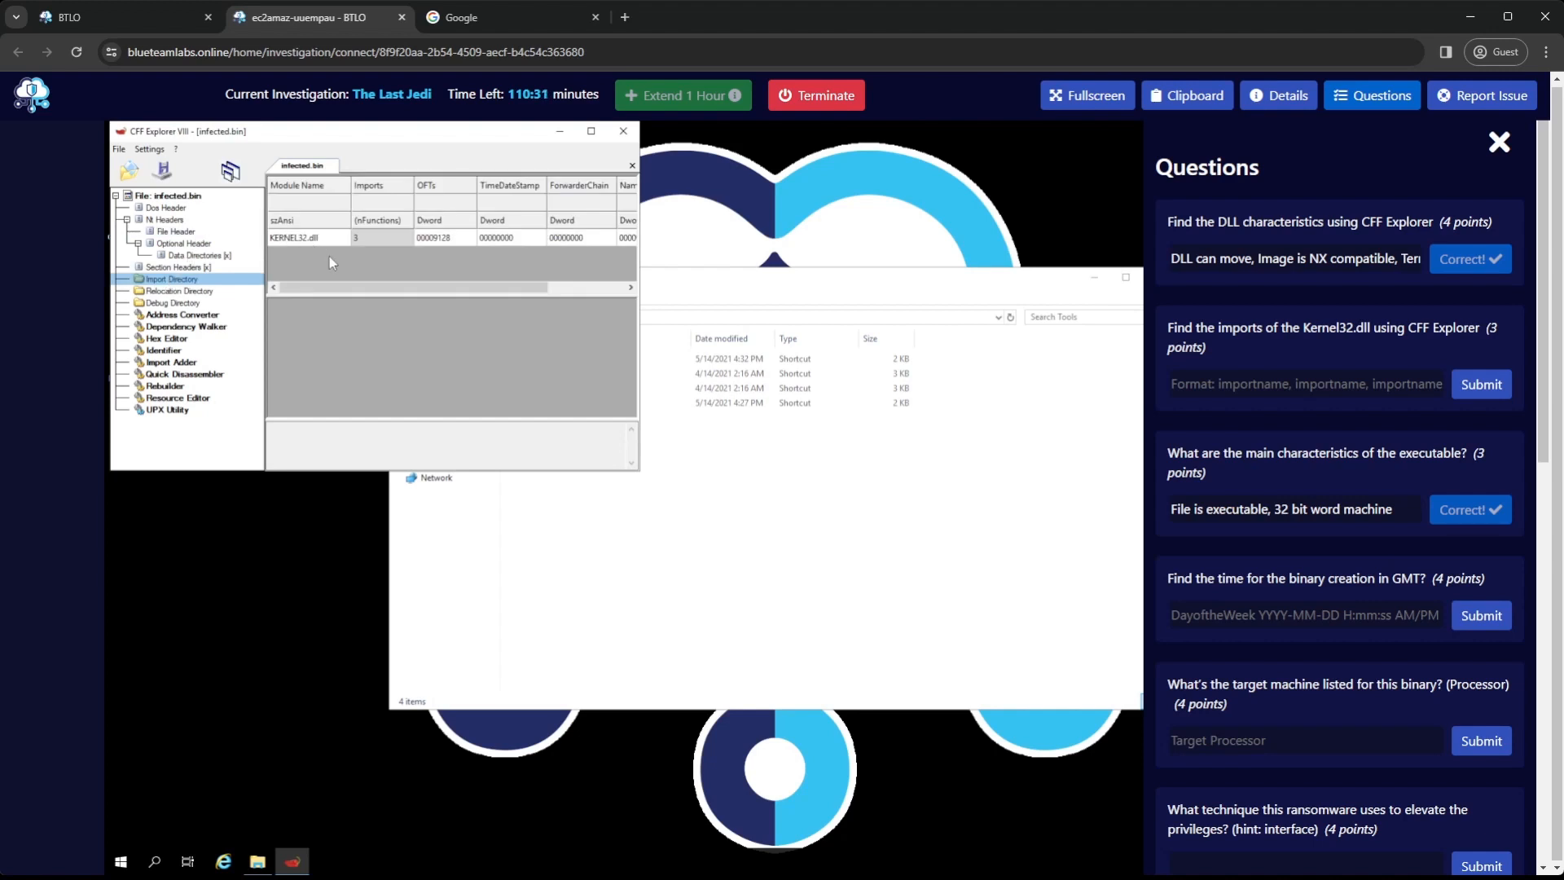
{"action": "left_click", "coordinate": [592, 130]}
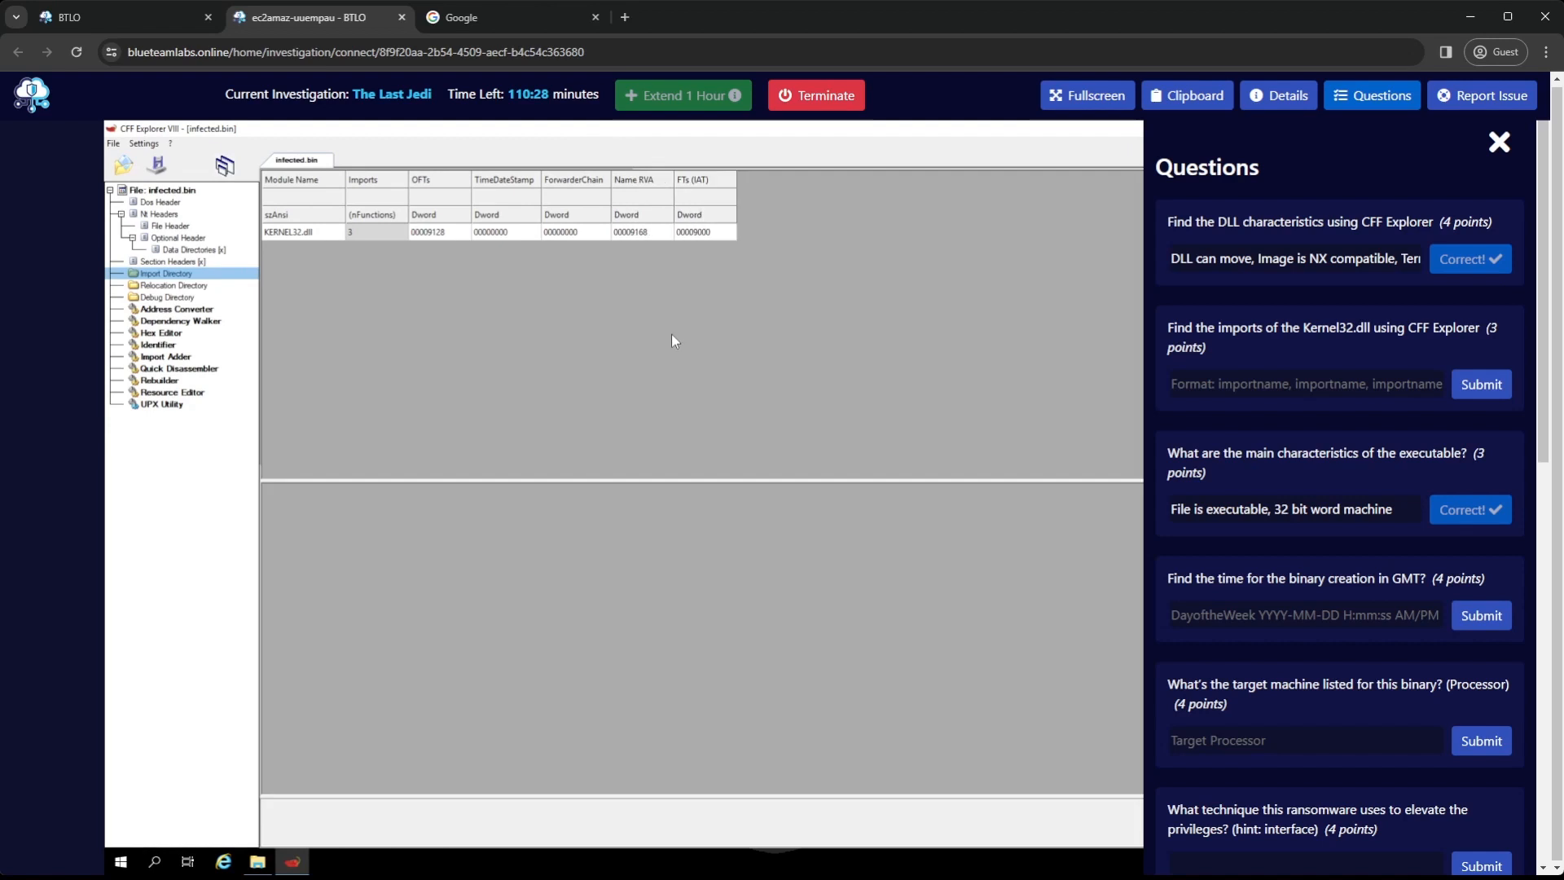
{"action": "left_click", "coordinate": [295, 233]}
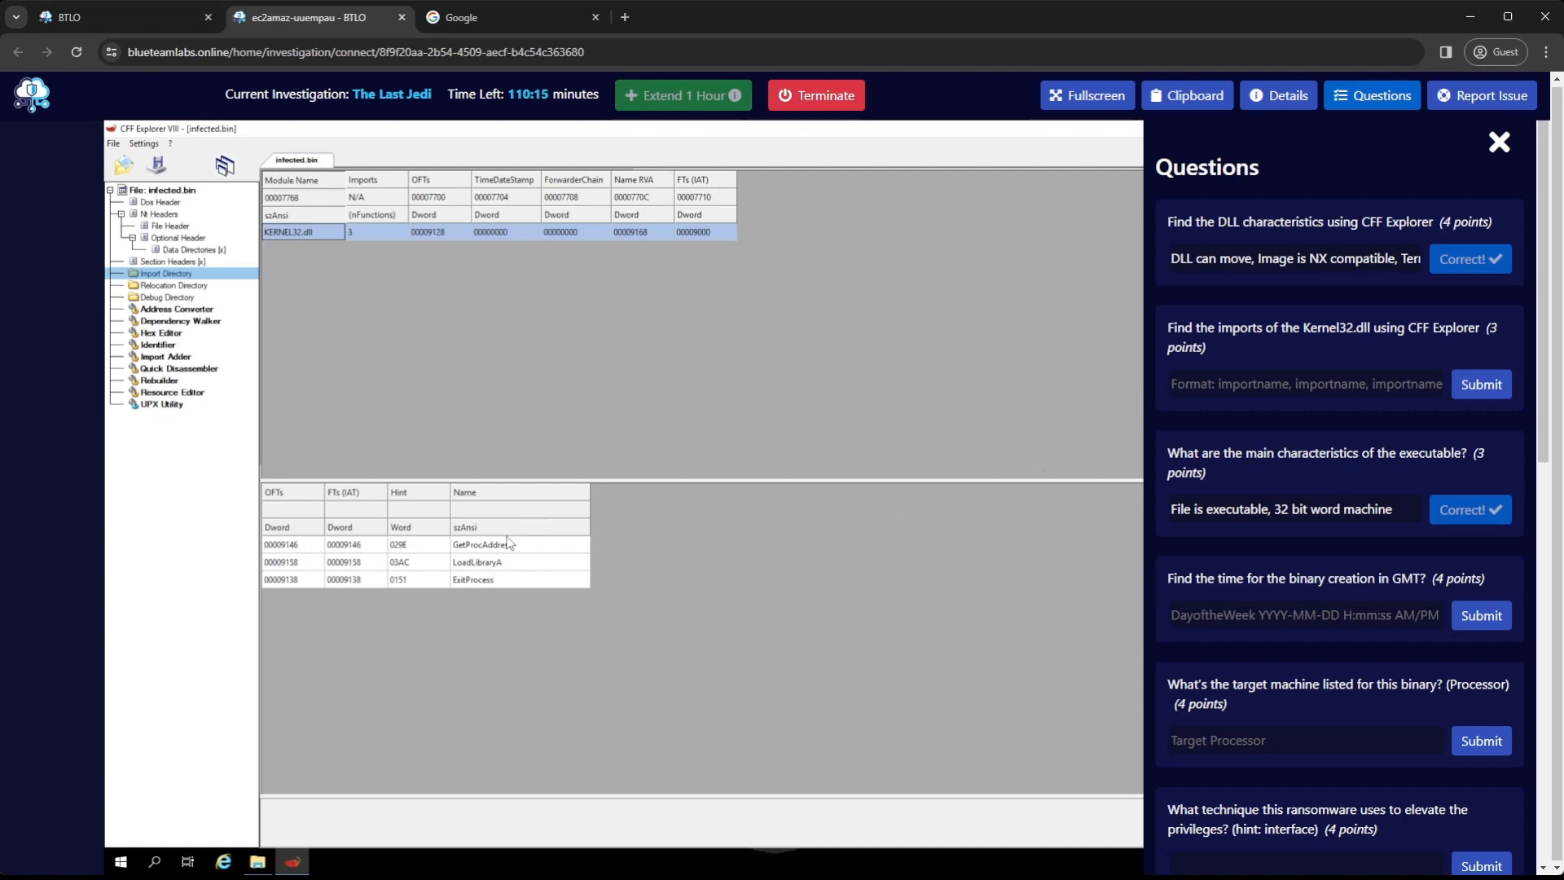
Submit "GetProcAddress, LoadLibraryA, ExitProcess" as the answer to the Kernel32.dll imports question
{"action": "left_click", "coordinate": [1220, 388]}
{"action": "type", "text": "Get"}
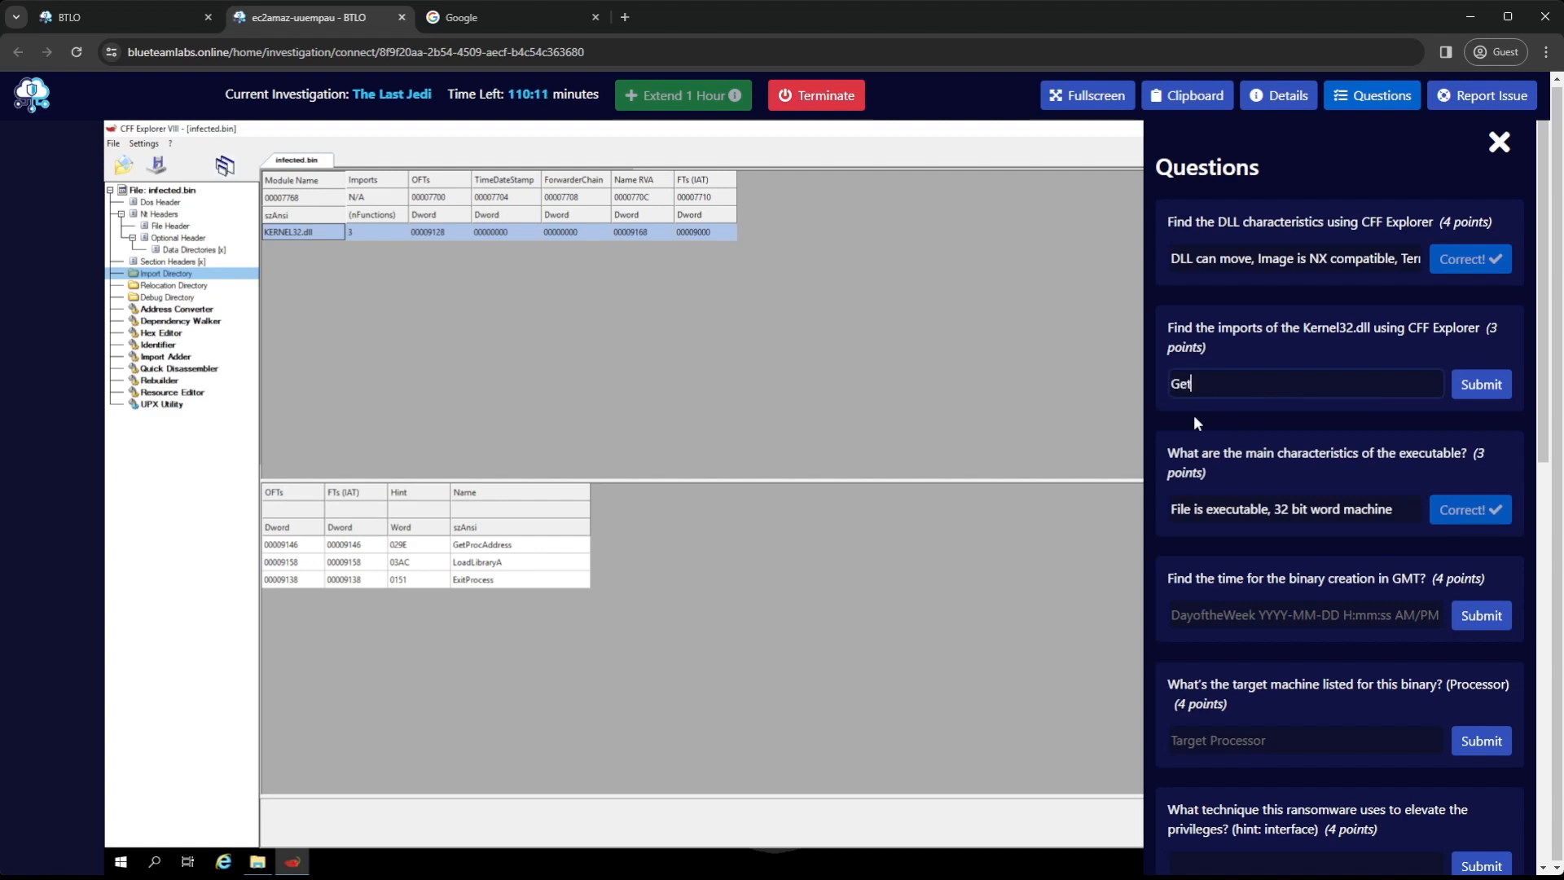
{"action": "type", "text": "ProcAddress,Load"}
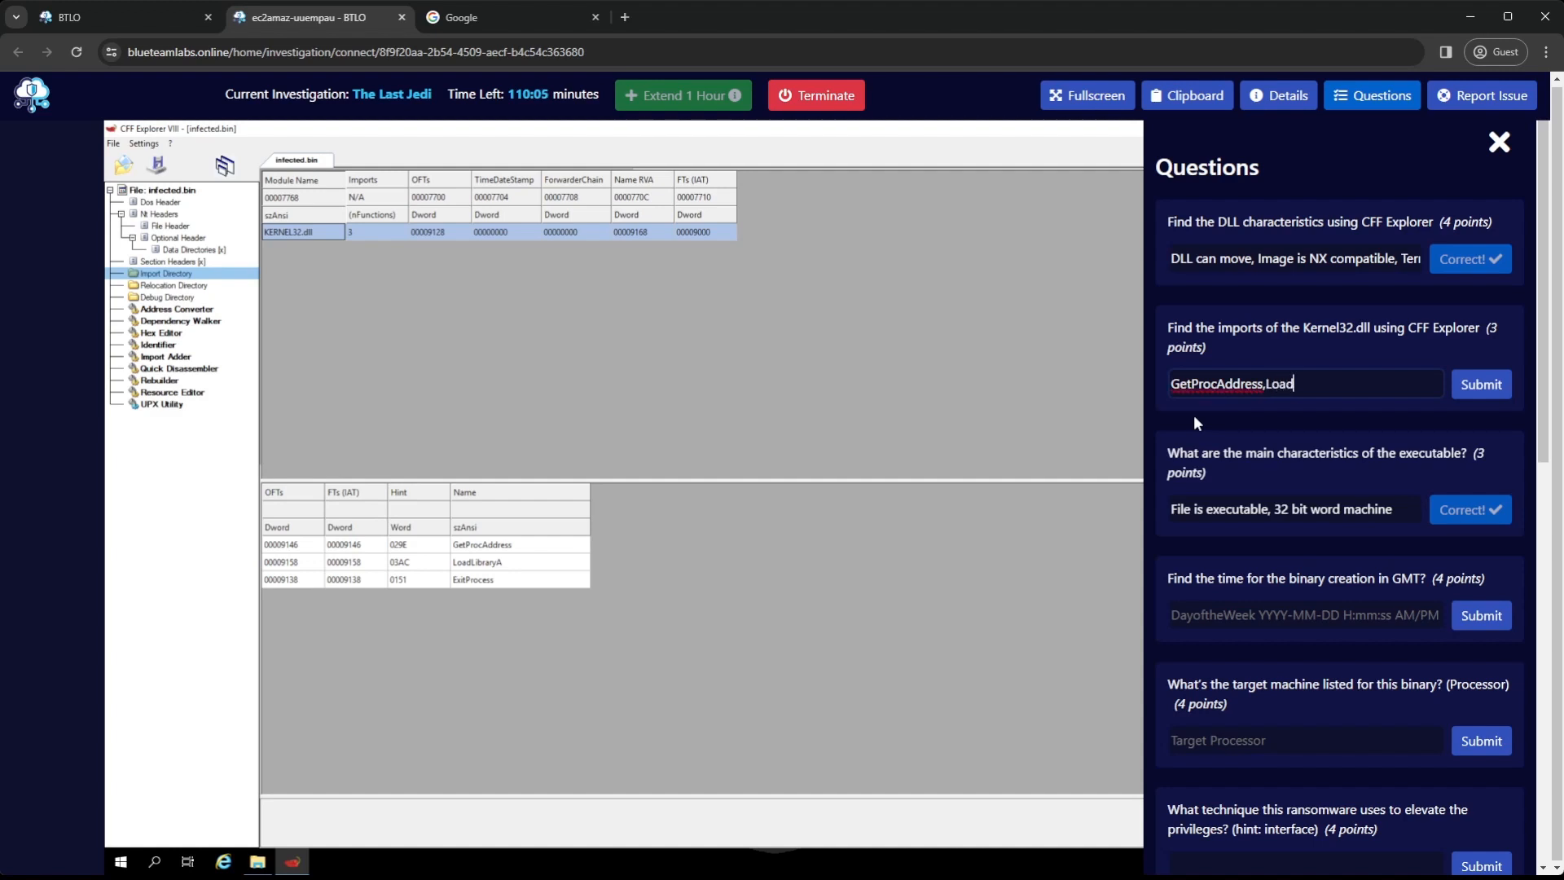
{"action": "type", "text": "LibraryA,ExitProcess"}
{"action": "key", "text": "Left"}
{"action": "key", "text": "Left"}
{"action": "key", "text": "Left"}
{"action": "key", "text": "Left"}
{"action": "key", "text": "Left"}
{"action": "key", "text": "Left"}
{"action": "key", "text": "Left"}
{"action": "key", "text": "Left"}
{"action": "key", "text": "Left"}
{"action": "key", "text": "Left"}
{"action": "key", "text": "Left"}
{"action": "key", "text": "Left"}
{"action": "key", "text": "Left"}
{"action": "key", "text": "Left"}
{"action": "key", "text": "Left"}
{"action": "key", "text": "Left"}
{"action": "key", "text": "Left"}
{"action": "key", "text": "Left"}
{"action": "key", "text": "Left"}
{"action": "key", "text": "Left"}
{"action": "key", "text": "Left"}
{"action": "key", "text": "Left"}
{"action": "key", "text": "Left"}
{"action": "key", "text": "Left"}
{"action": "key", "text": "Left"}
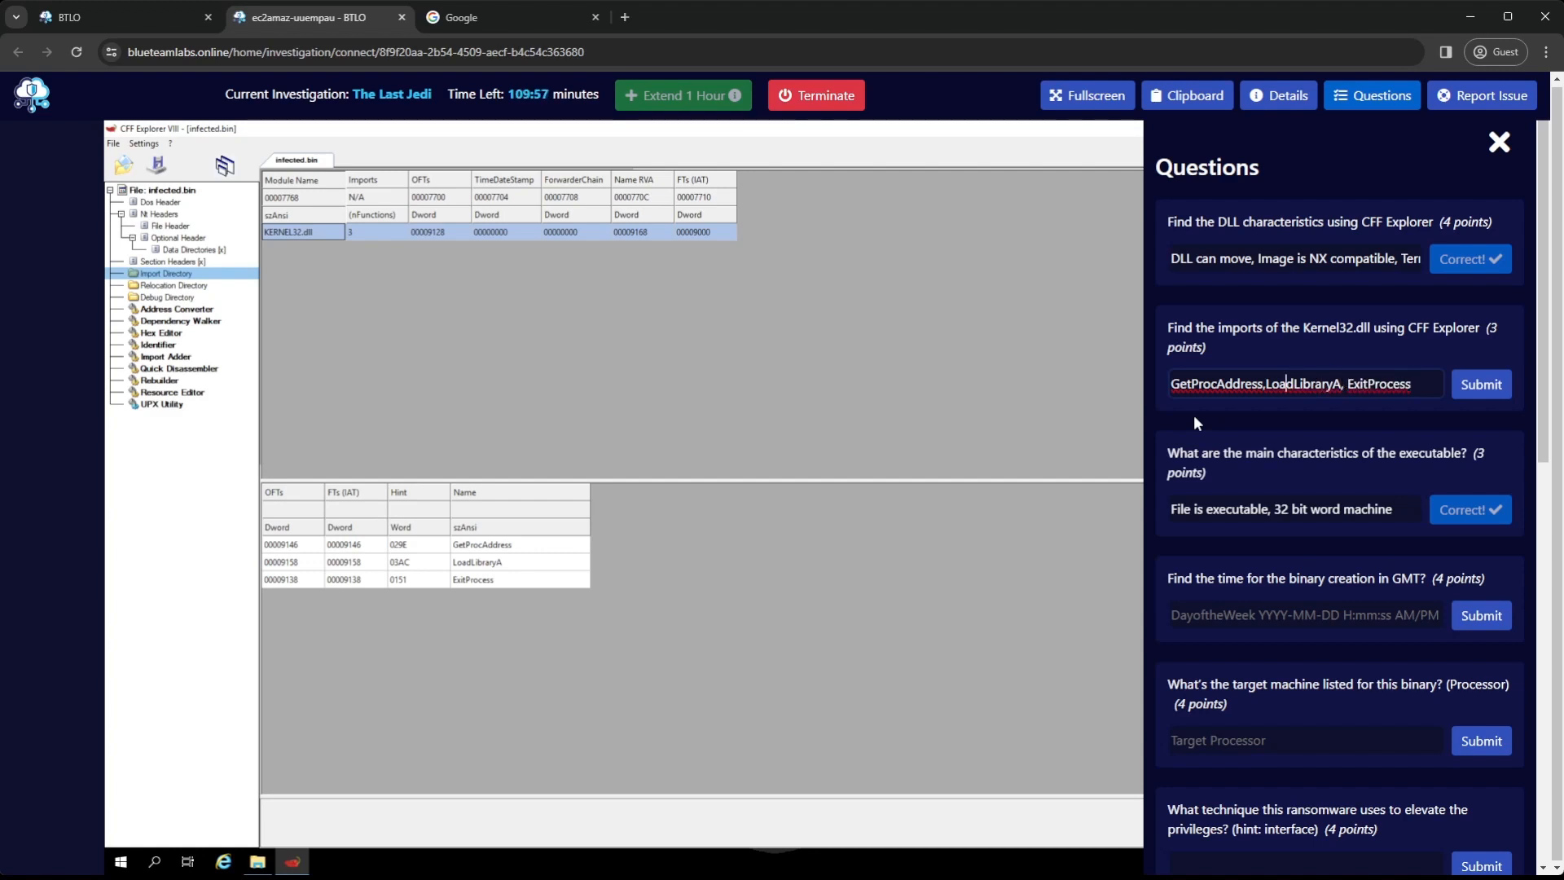
{"action": "key", "text": "Return"}
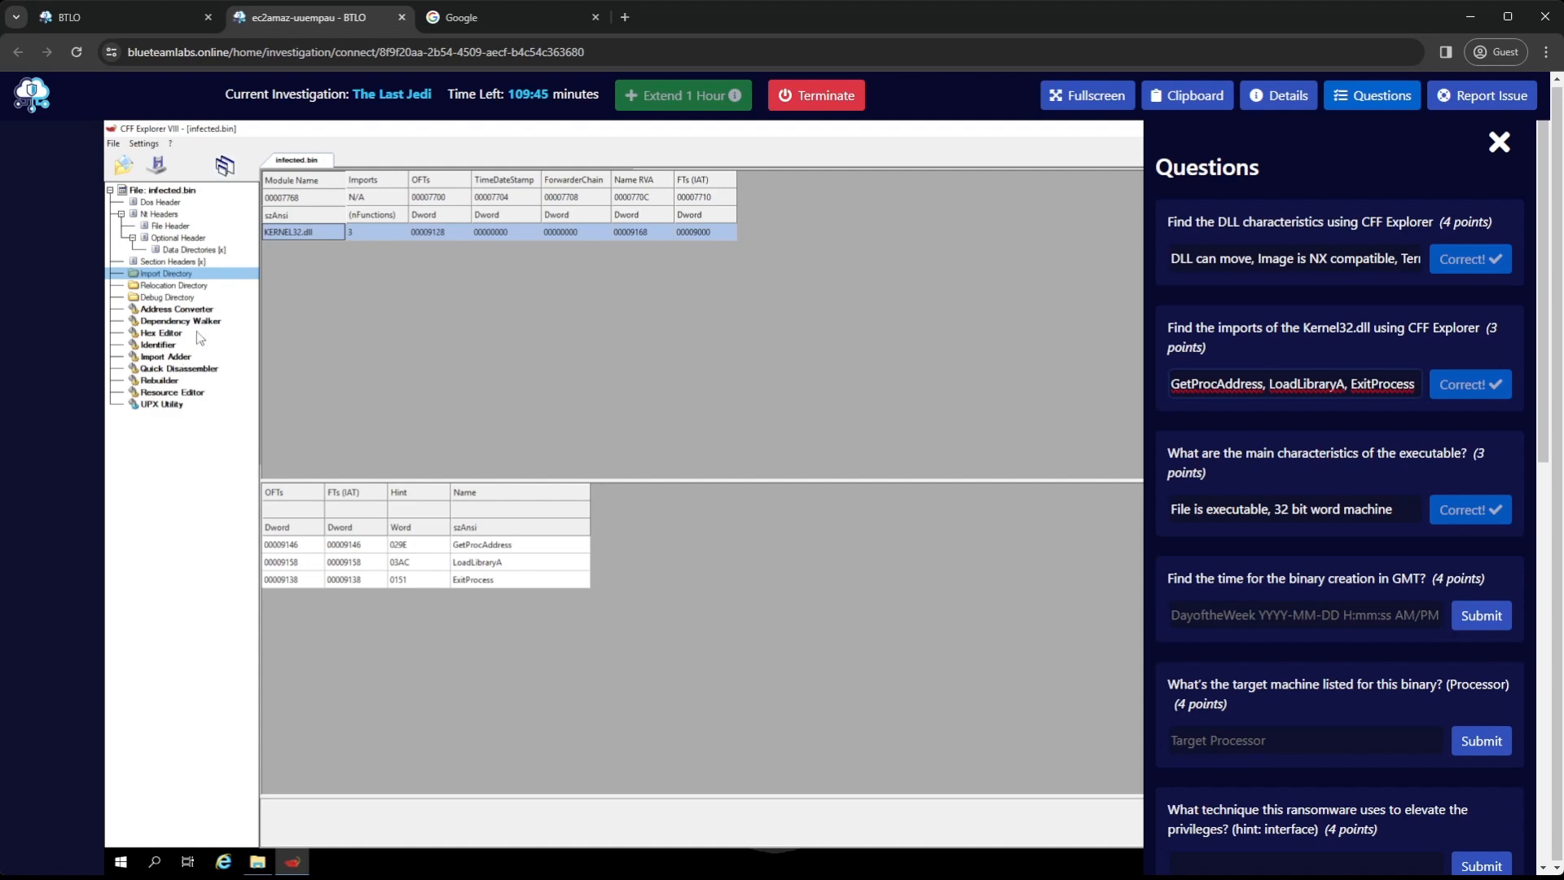
Look for the binary's creation time in the Debug Directory, the tools from Address Converter to UPX Utility, and infected.bin's file properties
{"action": "left_click", "coordinate": [179, 298]}
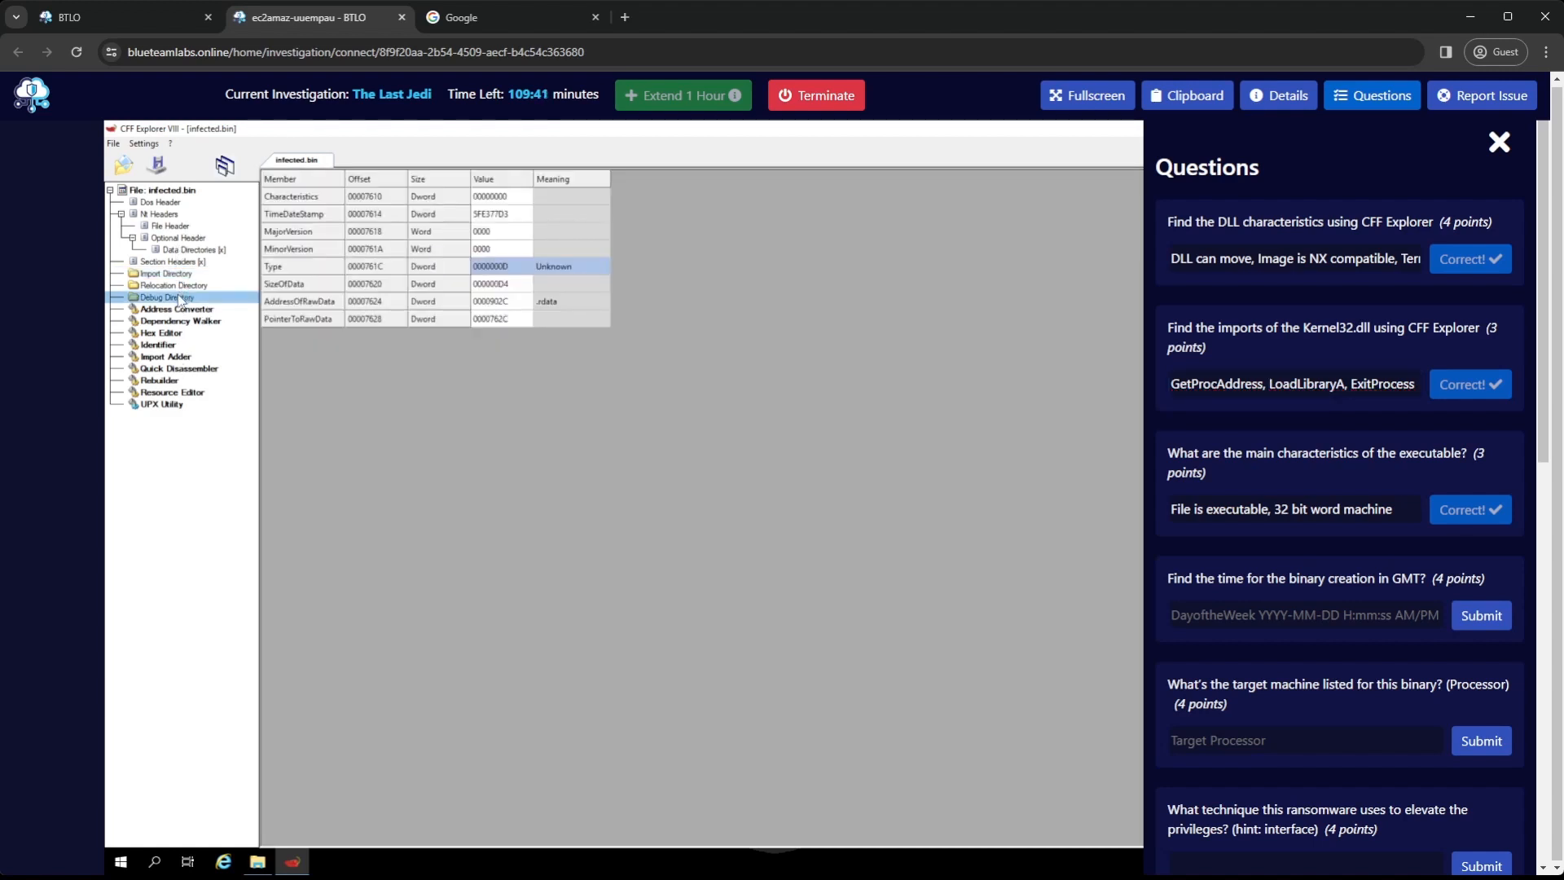
{"action": "left_click", "coordinate": [178, 310]}
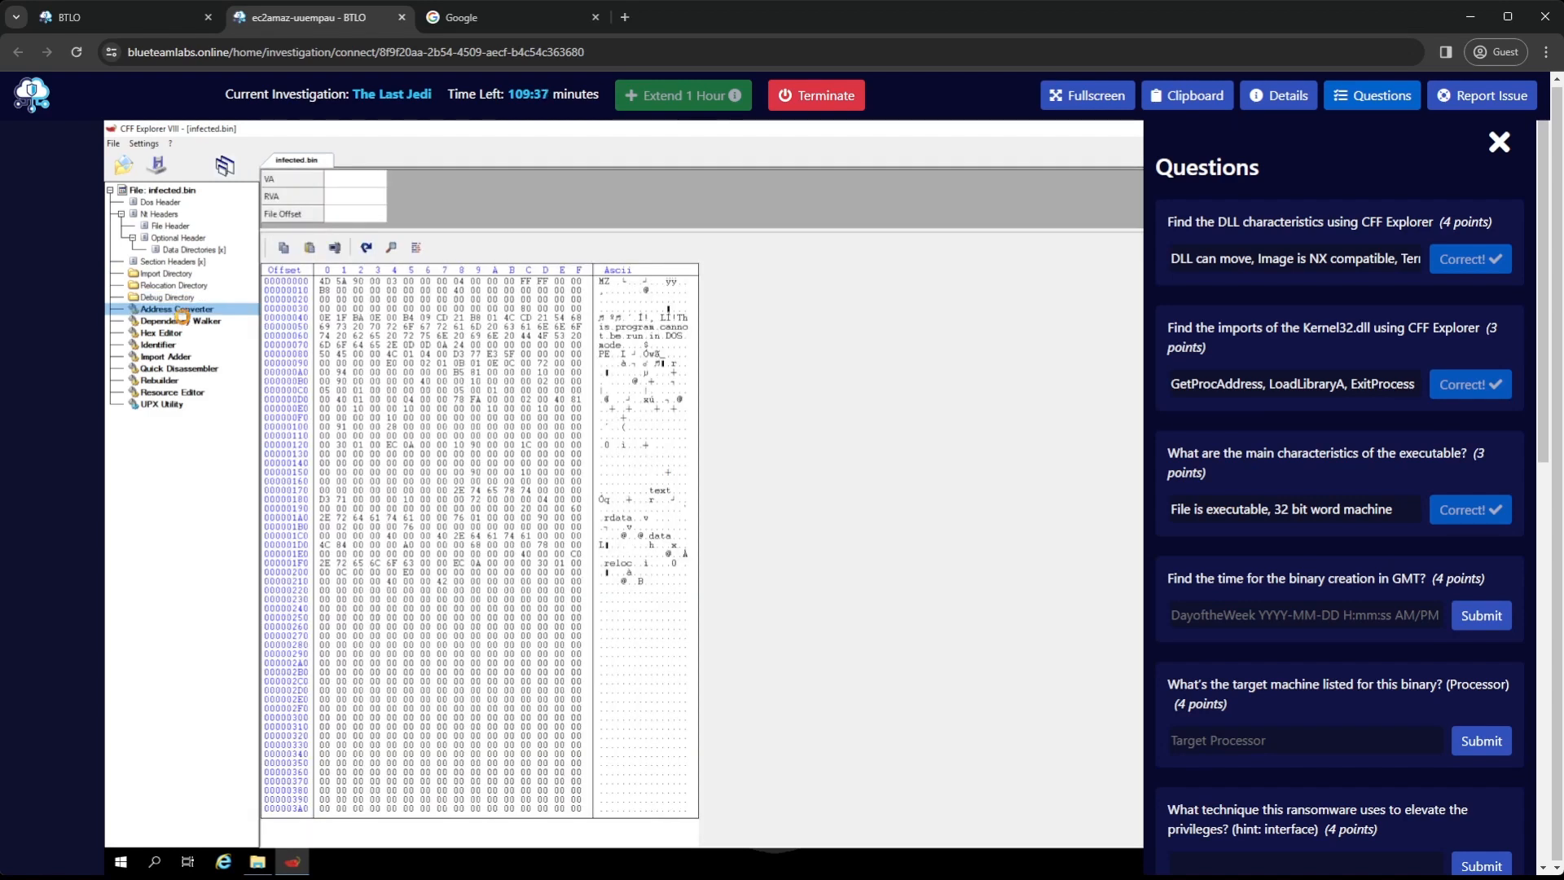
{"action": "left_click", "coordinate": [183, 321]}
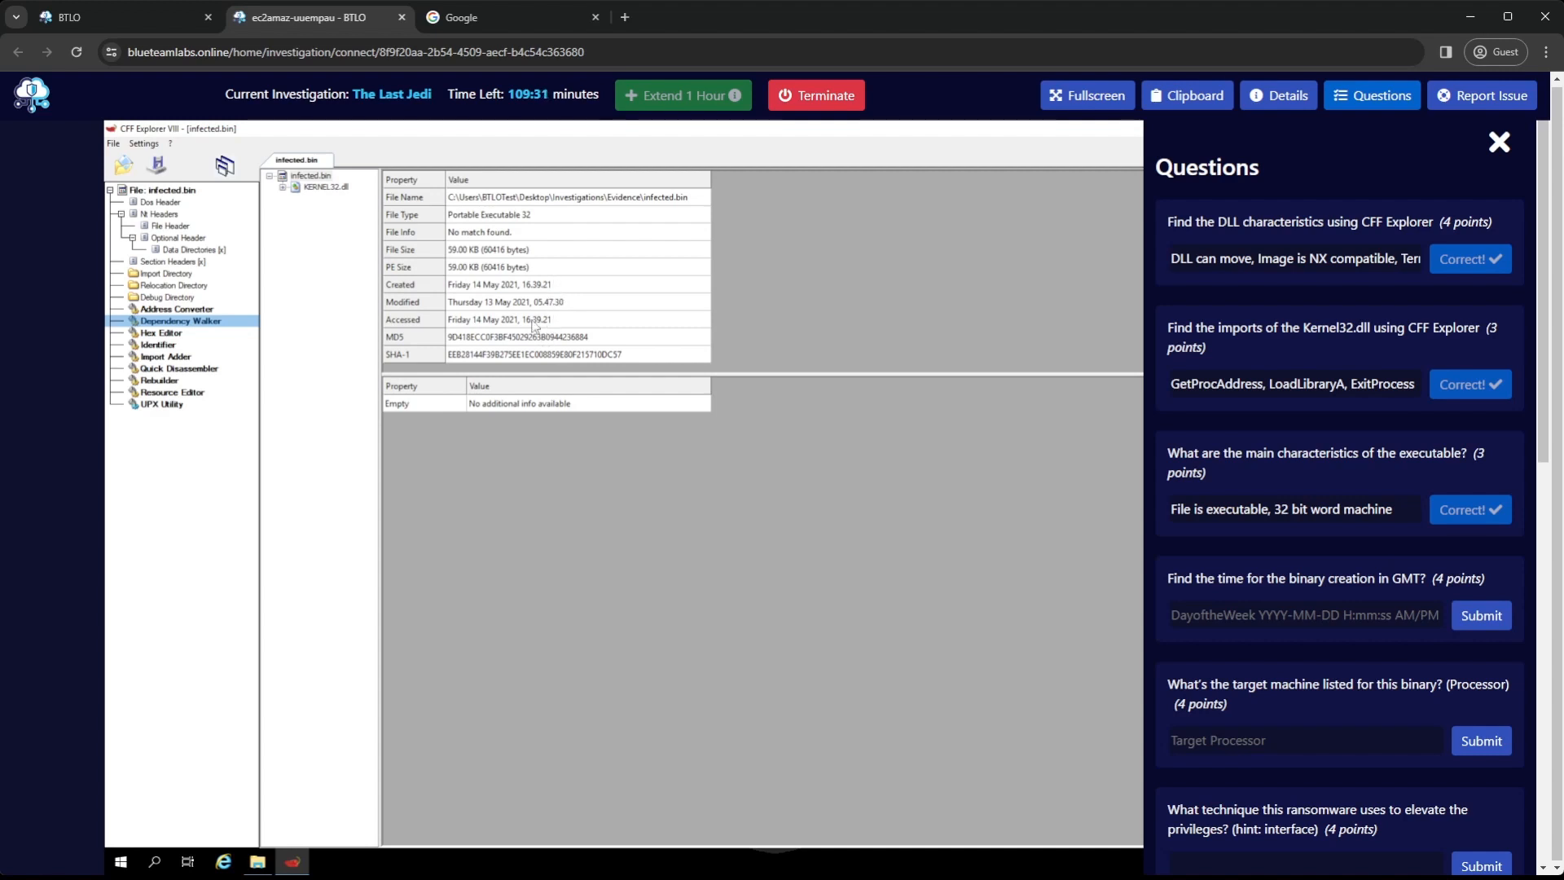
{"action": "left_click", "coordinate": [169, 336]}
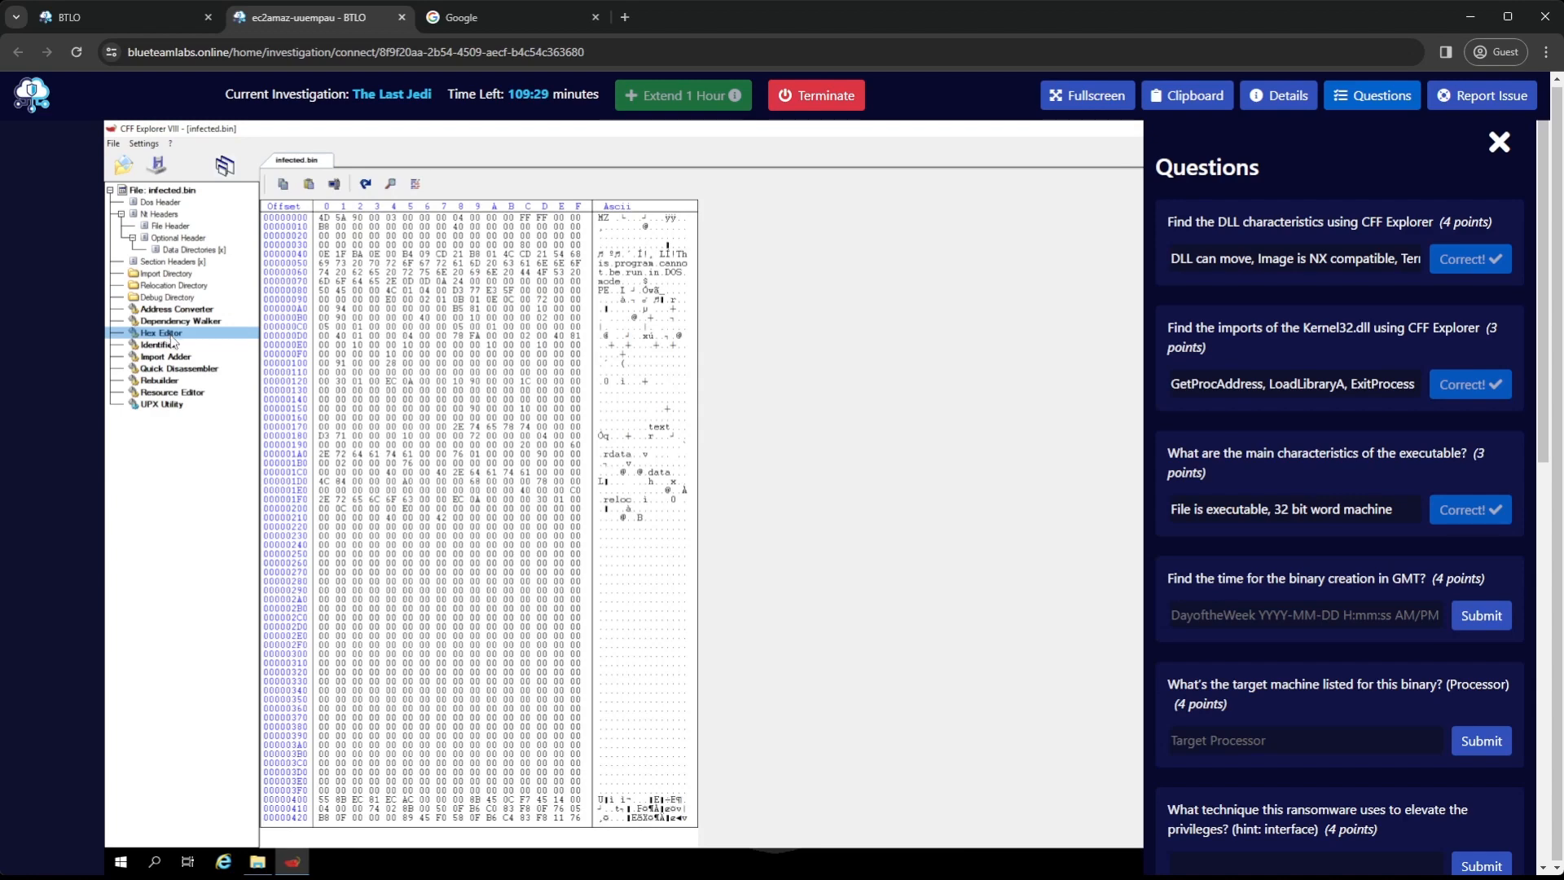
{"action": "left_click", "coordinate": [171, 345]}
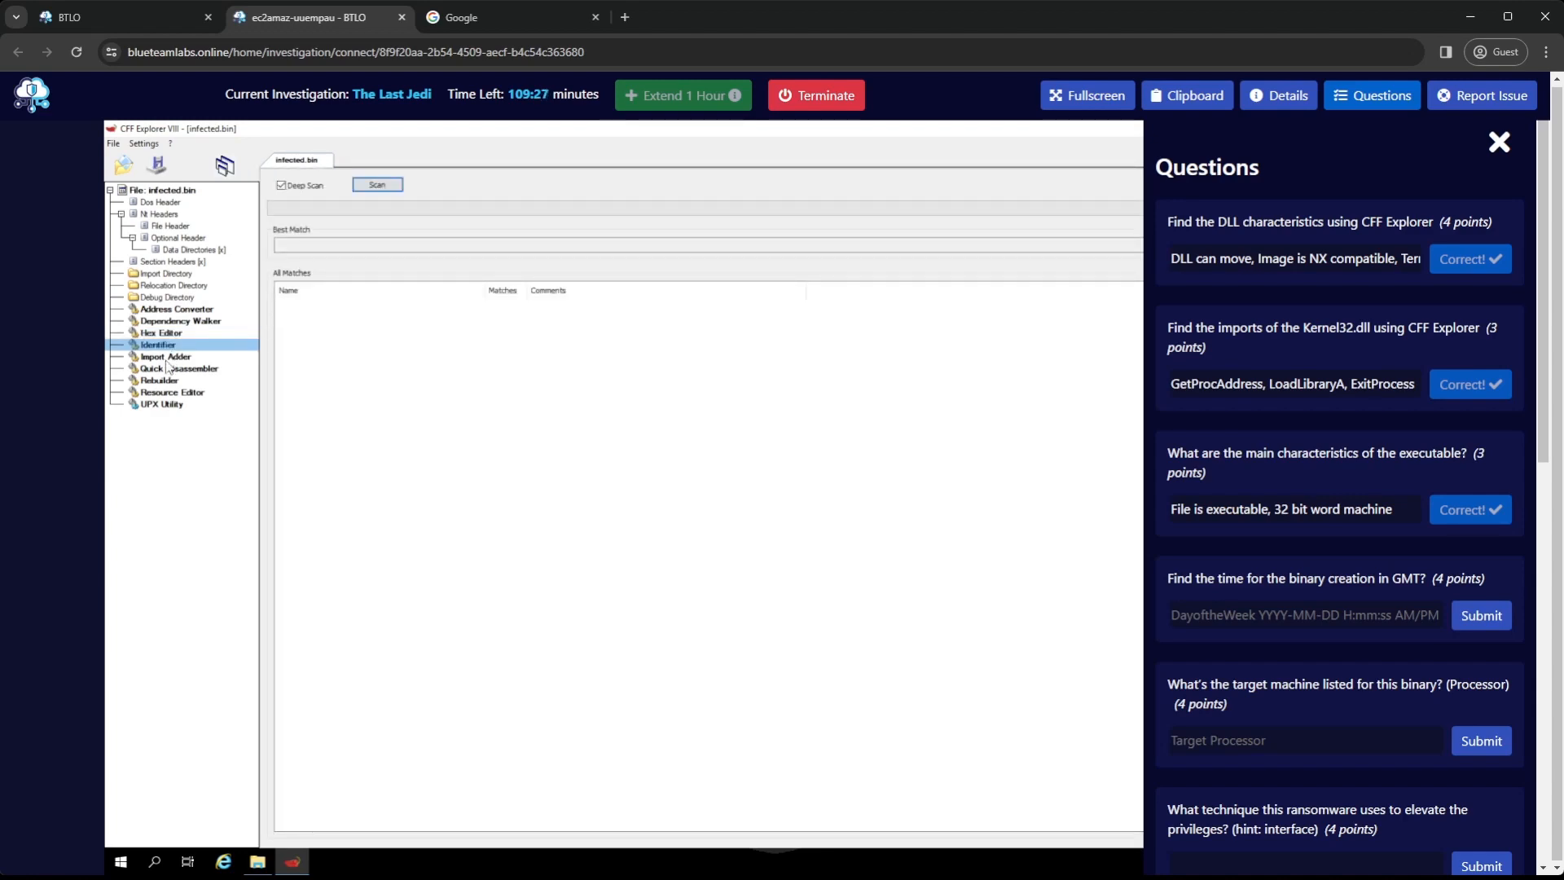
{"action": "left_click", "coordinate": [171, 356]}
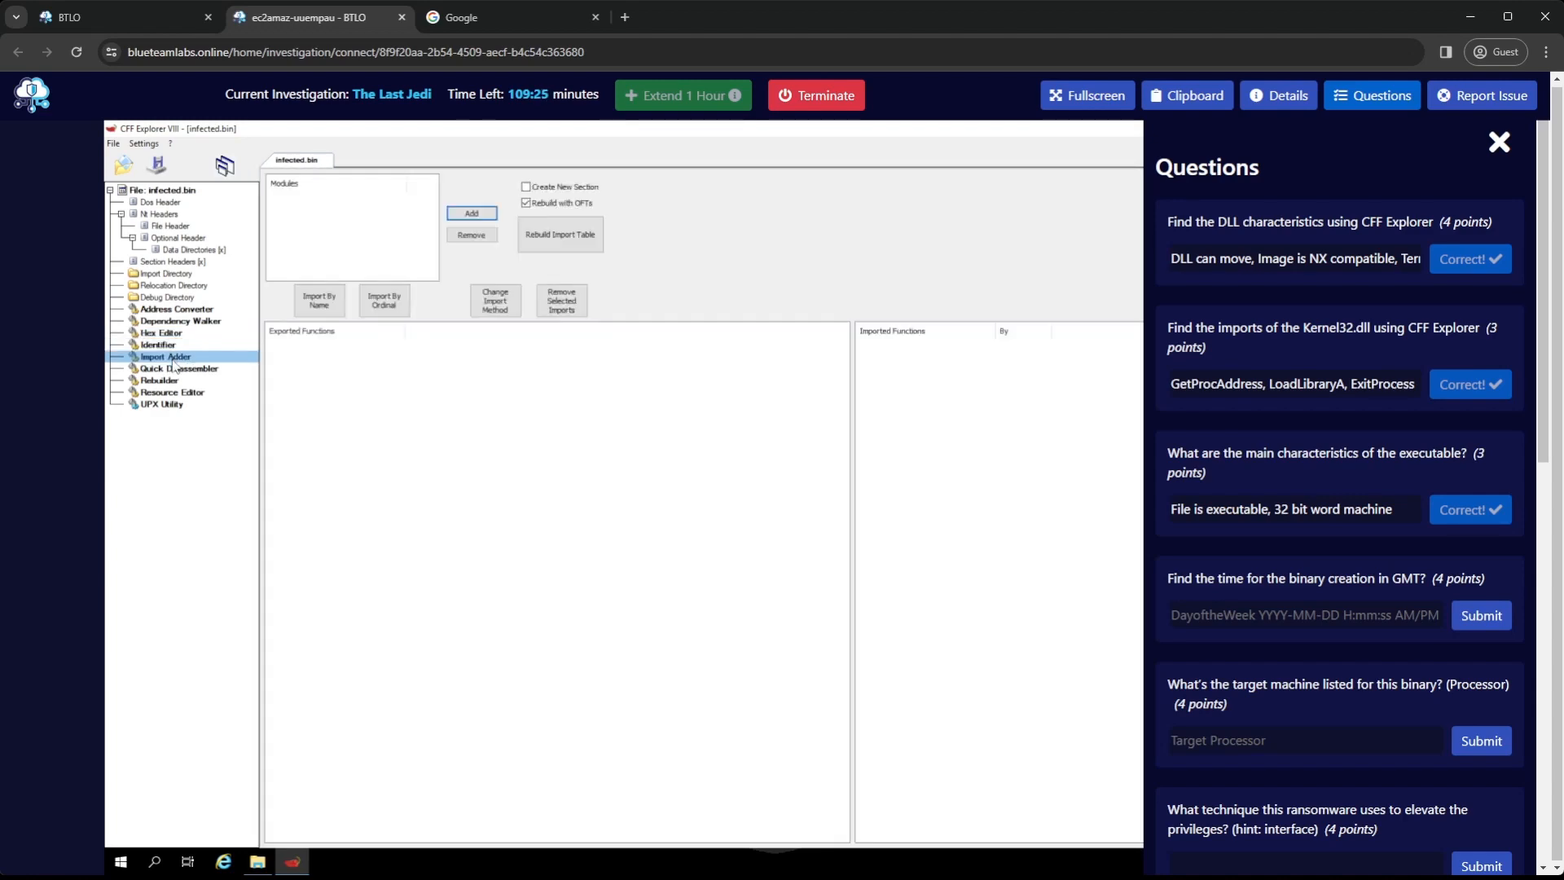
{"action": "left_click", "coordinate": [176, 369]}
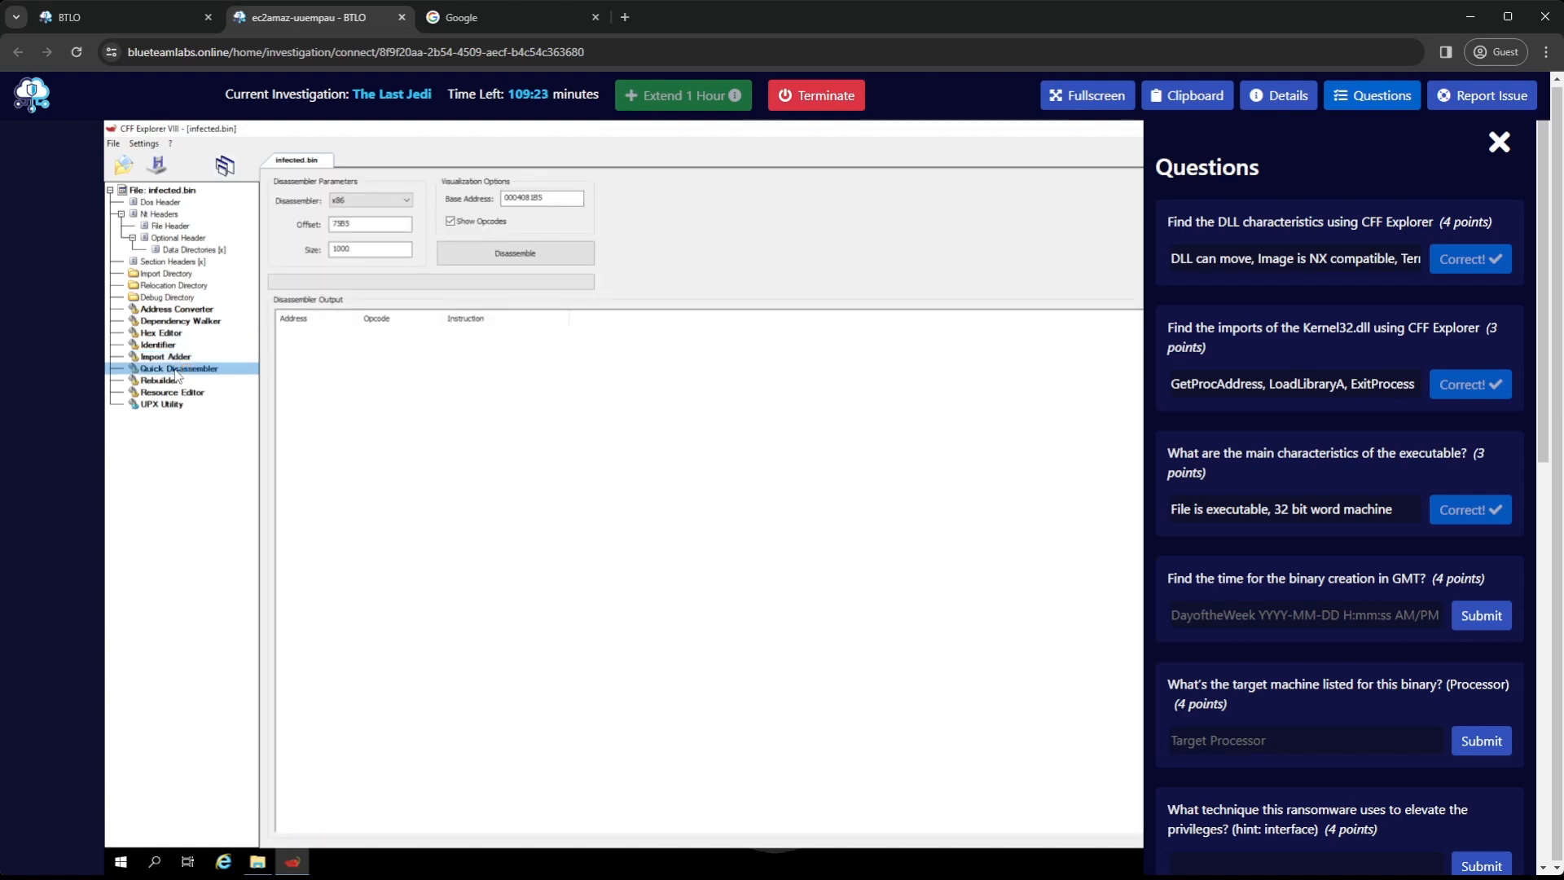
{"action": "left_click", "coordinate": [178, 381]}
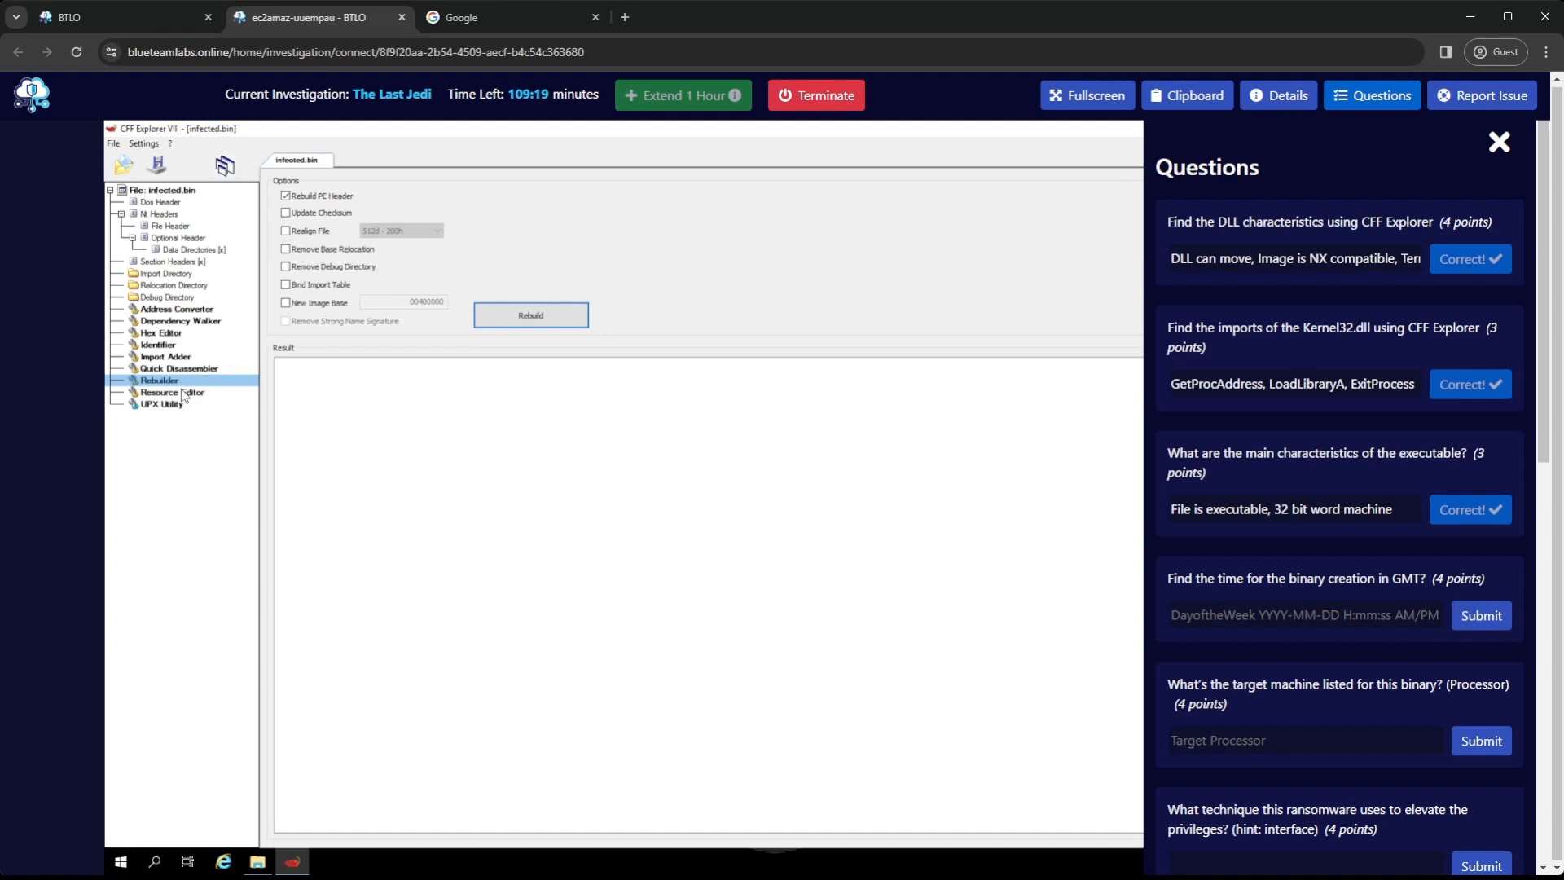
{"action": "left_click", "coordinate": [180, 395]}
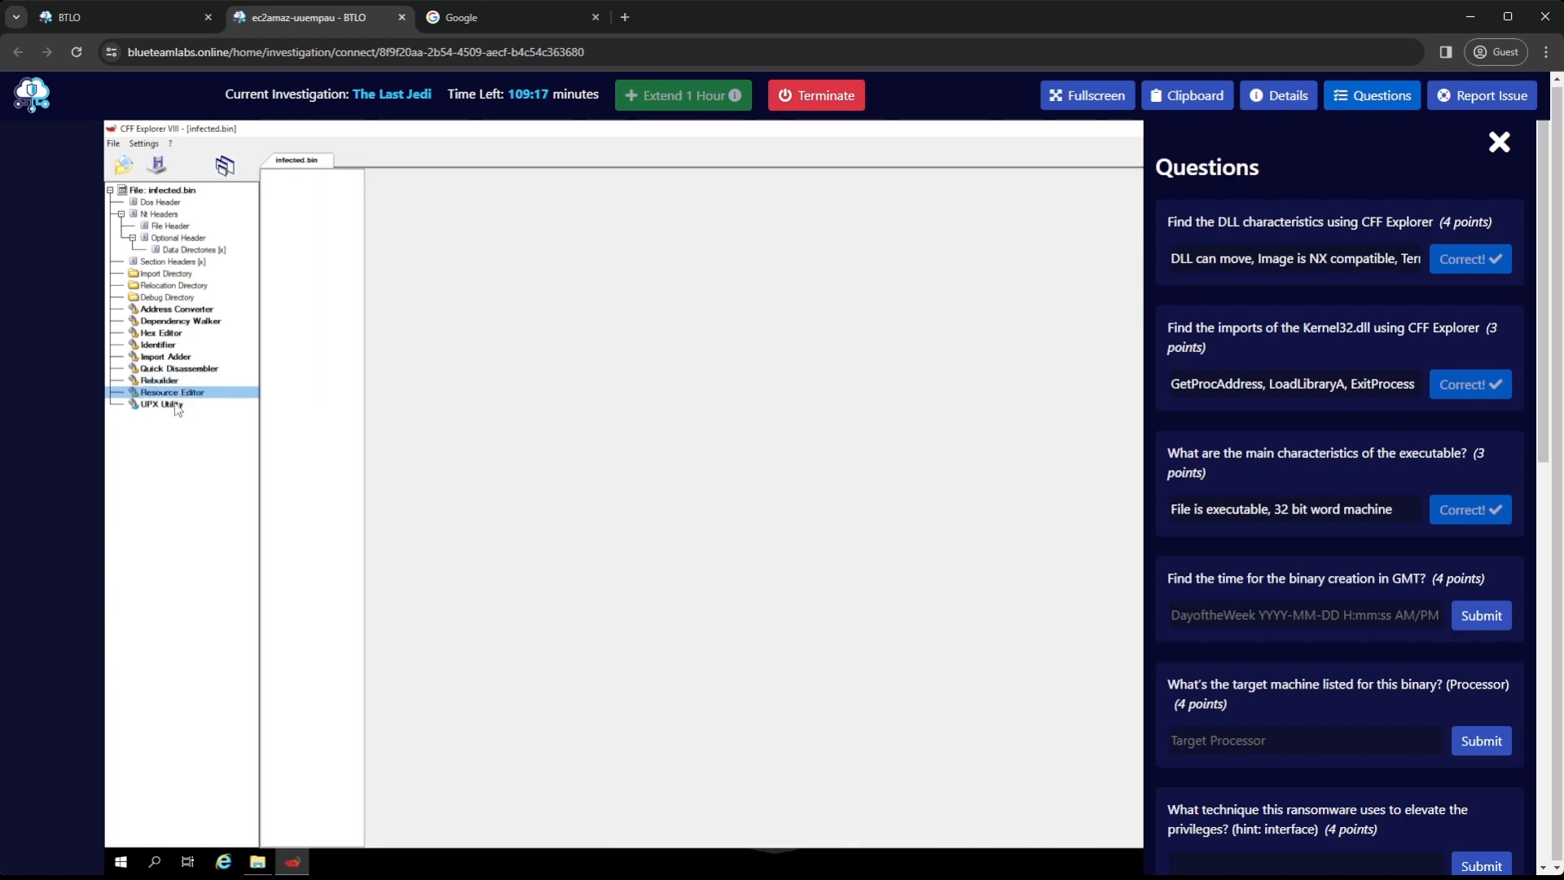
{"action": "left_click", "coordinate": [173, 405]}
{"action": "left_click", "coordinate": [180, 393]}
{"action": "left_click", "coordinate": [163, 405]}
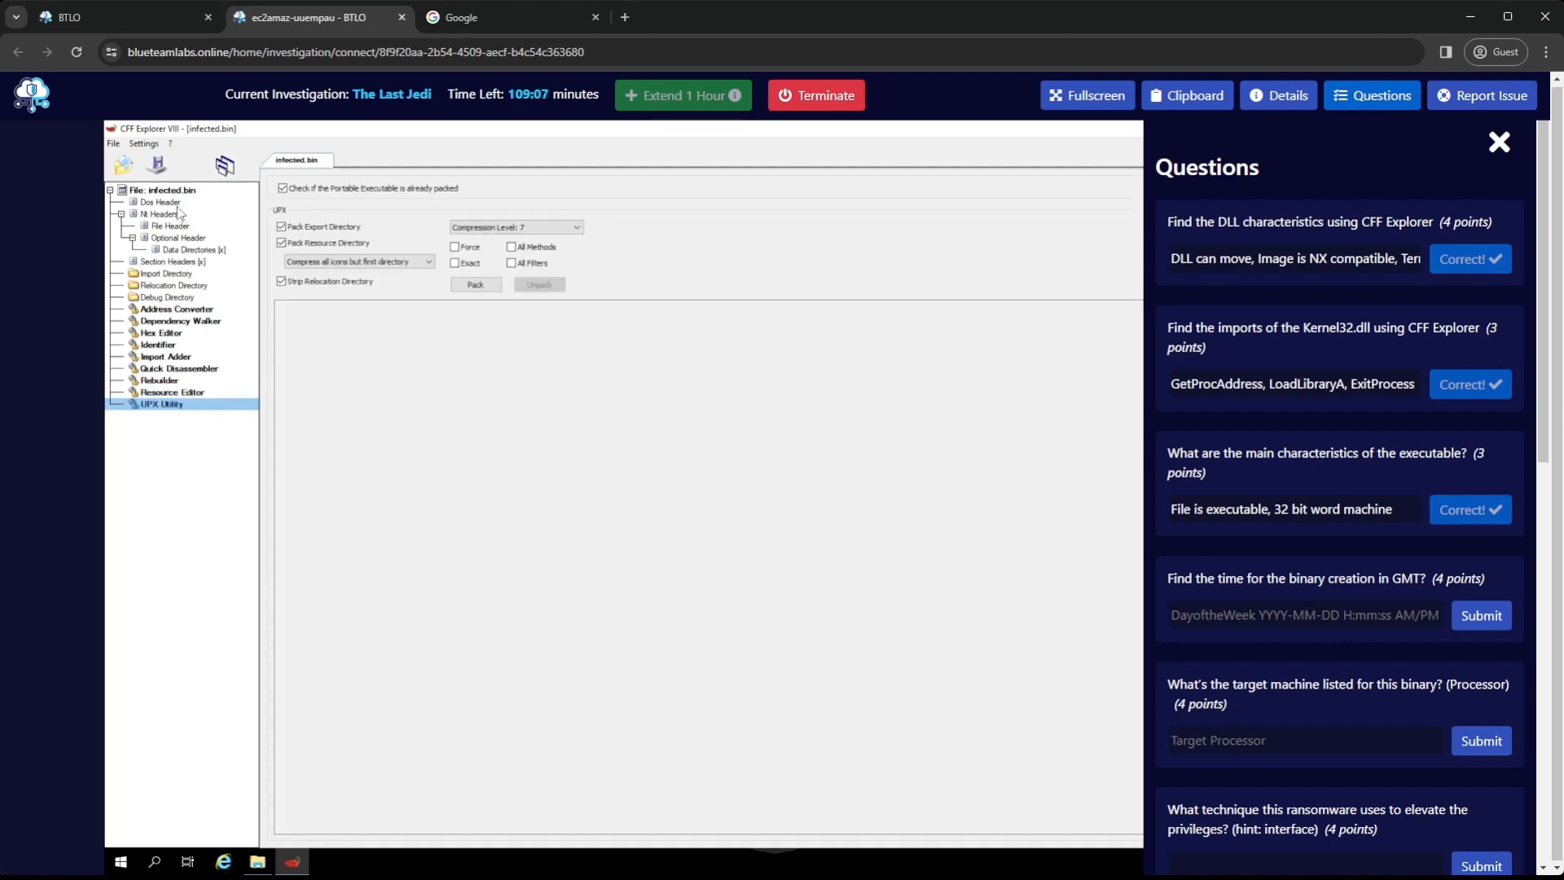
{"action": "left_click", "coordinate": [166, 190]}
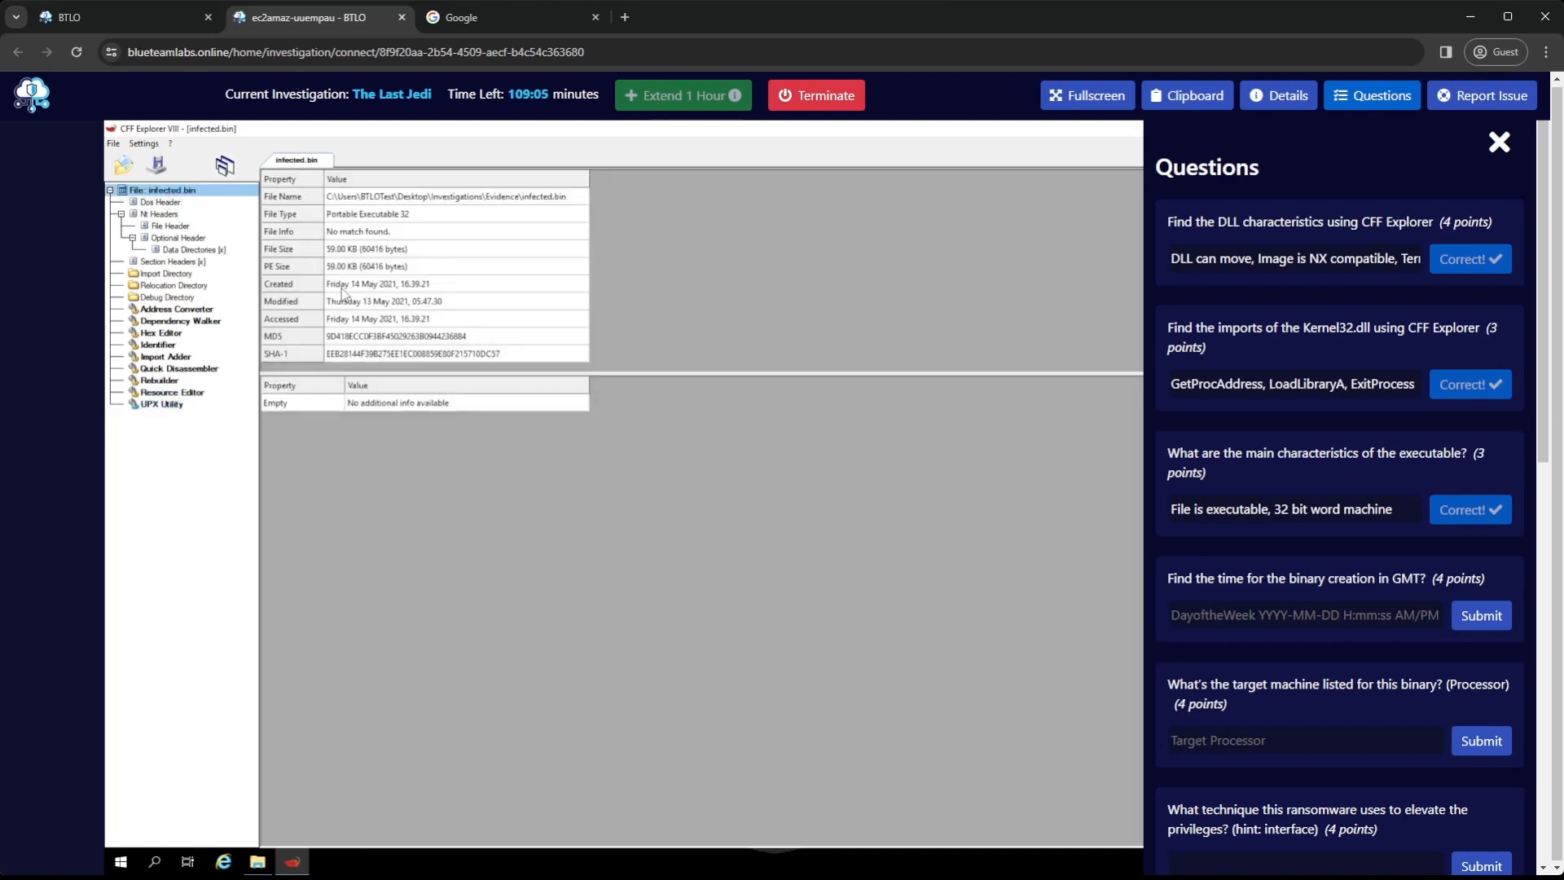
{"action": "left_click", "coordinate": [1264, 618]}
{"action": "type", "text": "Friday 2"}
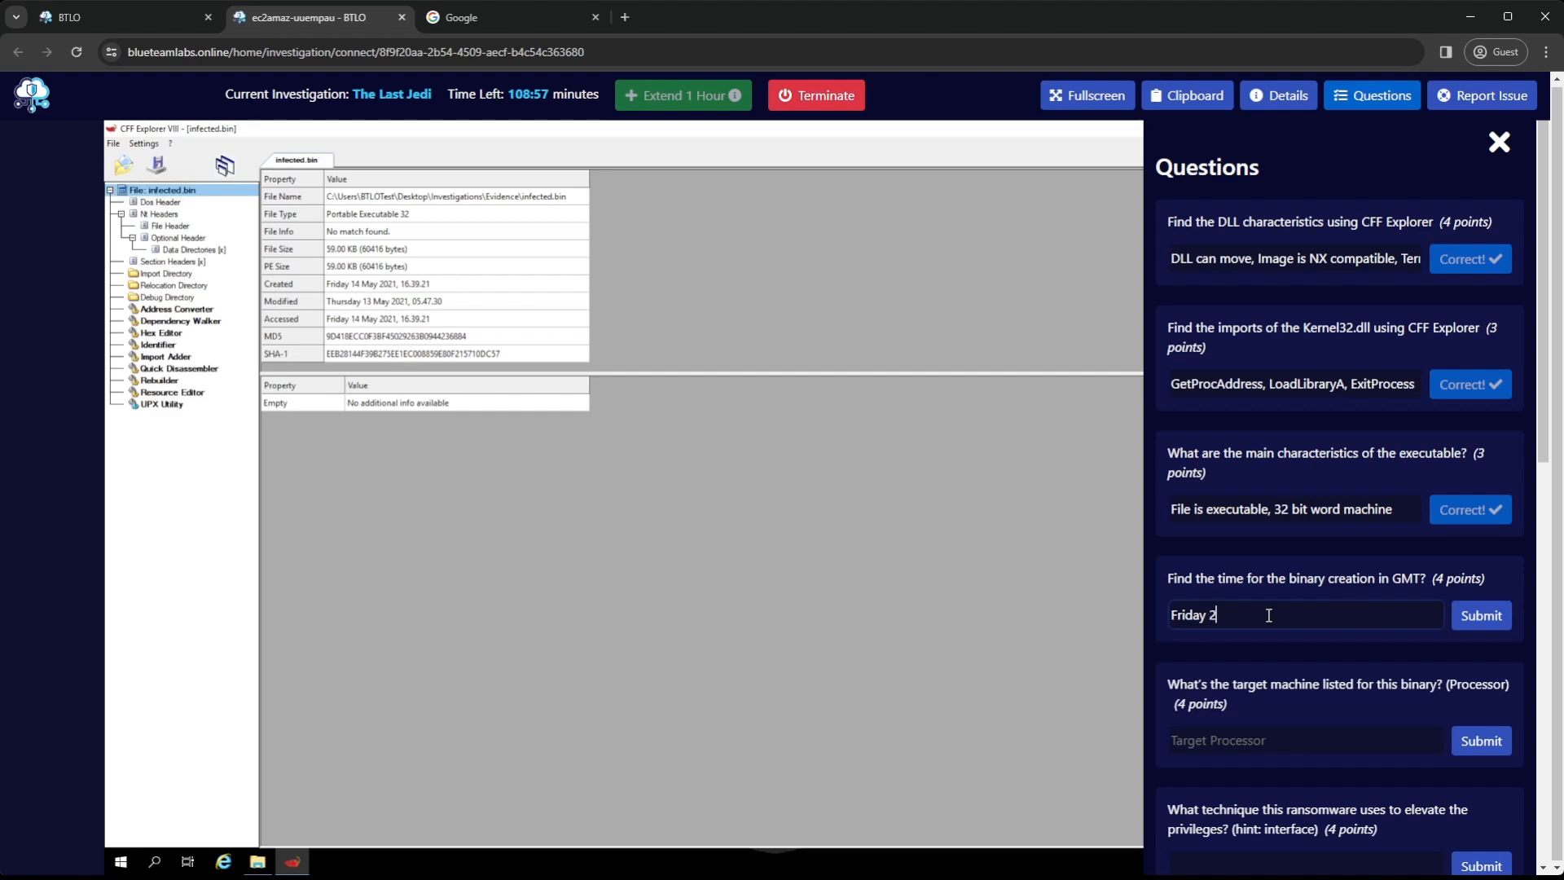
{"action": "type", "text": "021"}
{"action": "key", "text": "ctrl+a"}
{"action": "key", "text": "BackSpace"}
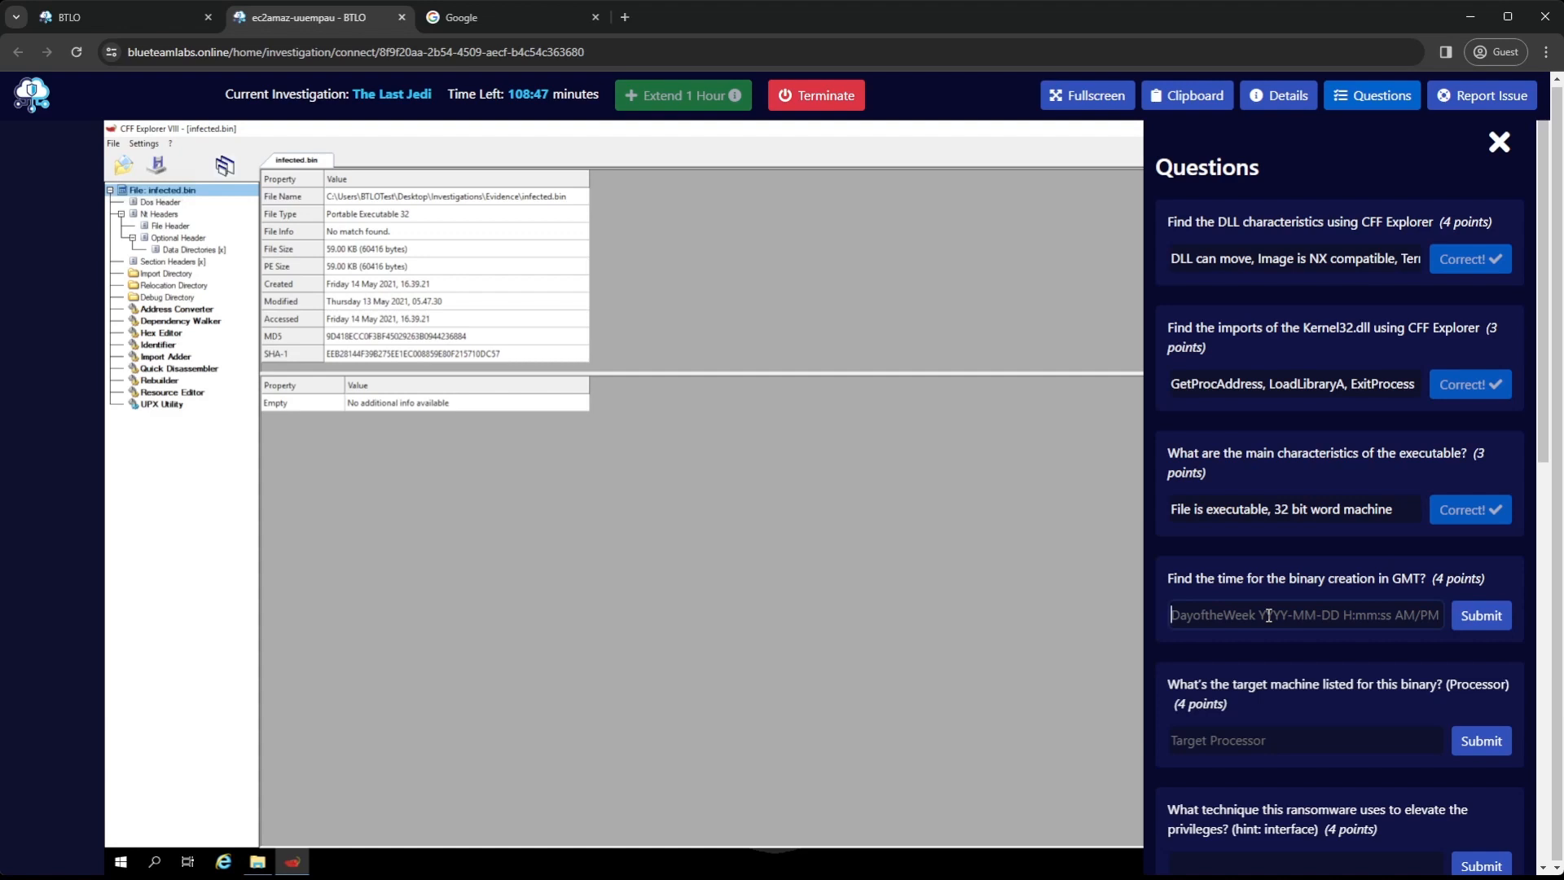
{"action": "left_click", "coordinate": [1268, 615]}
{"action": "type", "text": "F"}
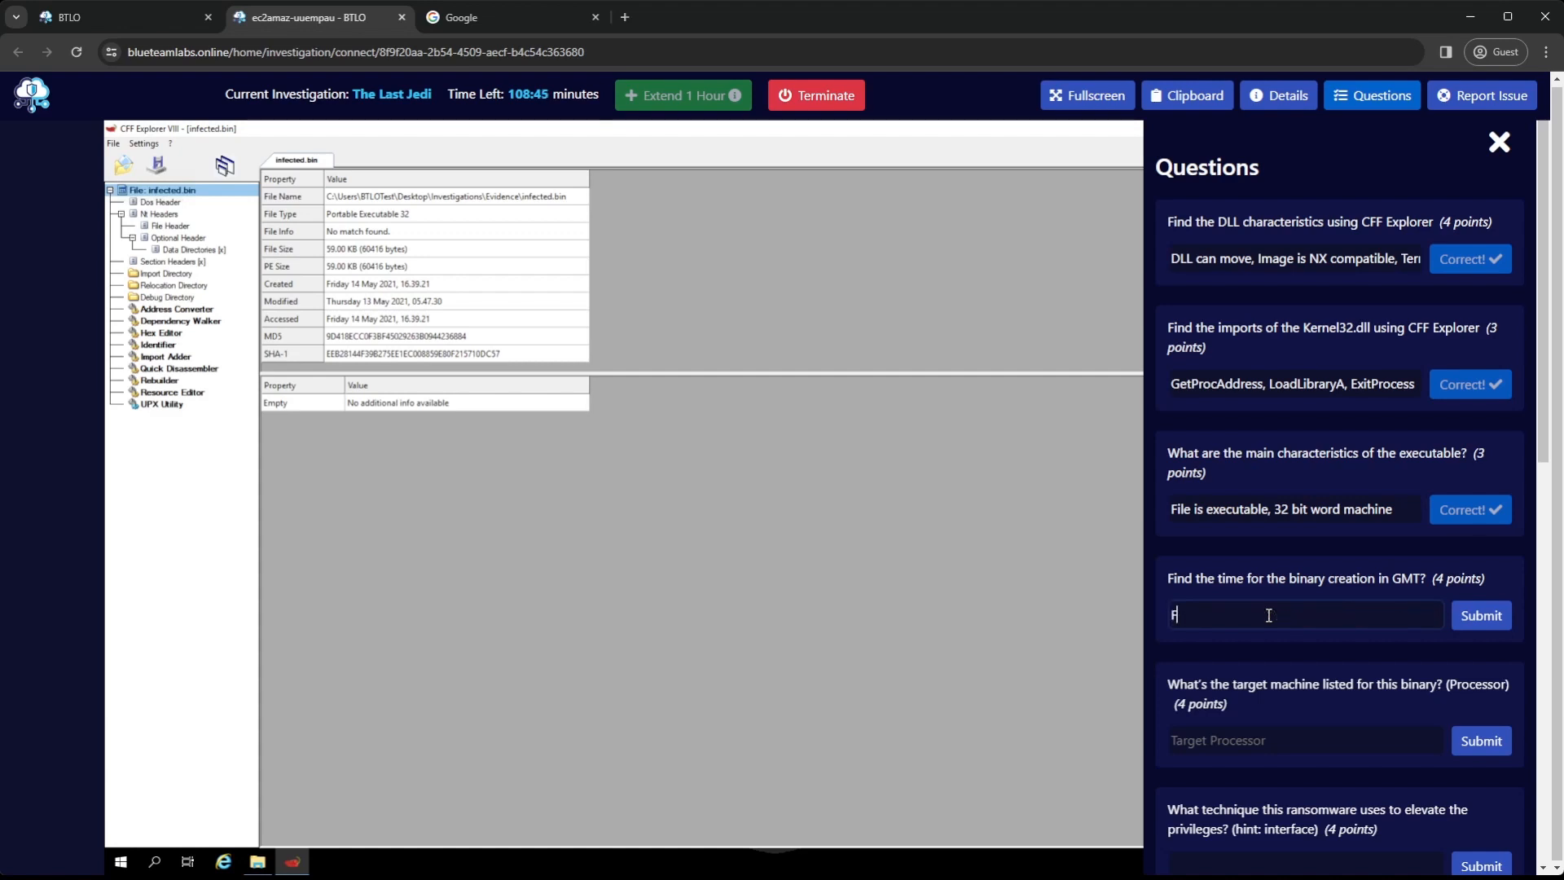
{"action": "type", "text": "riday 2021"}
{"action": "key", "text": "BackSpace"}
{"action": "key", "text": "BackSpace"}
{"action": "key", "text": "BackSpace"}
{"action": "key", "text": "BackSpace"}
{"action": "key", "text": "BackSpace"}
{"action": "key", "text": "BackSpace"}
{"action": "key", "text": "BackSpace"}
{"action": "key", "text": "BackSpace"}
{"action": "key", "text": "BackSpace"}
{"action": "key", "text": "BackSpace"}
{"action": "key", "text": "BackSpace"}
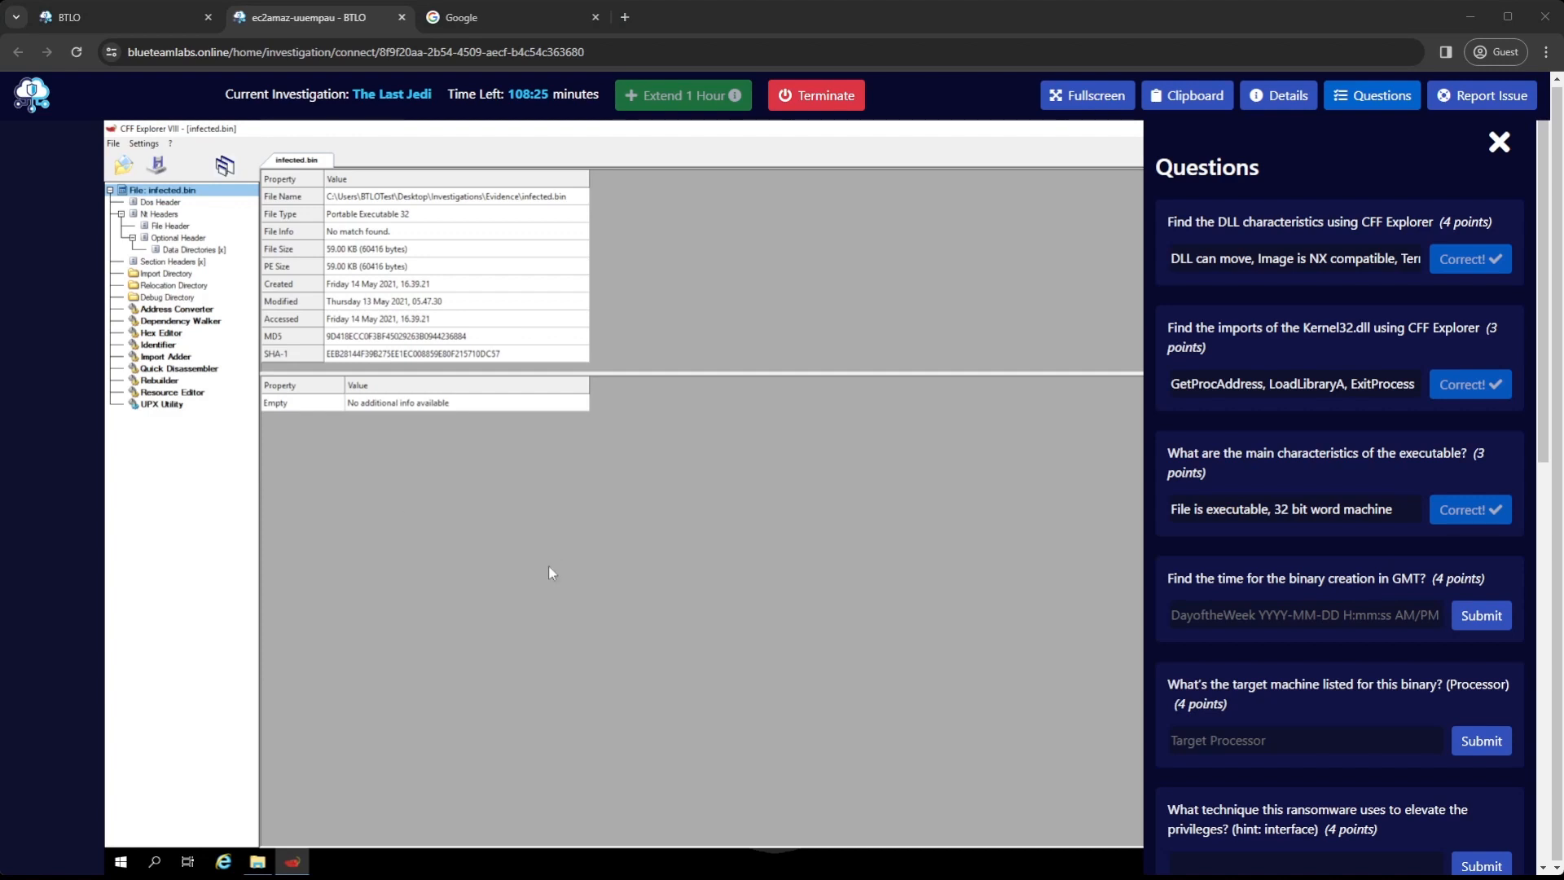
{"action": "left_click", "coordinate": [1285, 612]}
{"action": "type", "text": "Friday "}
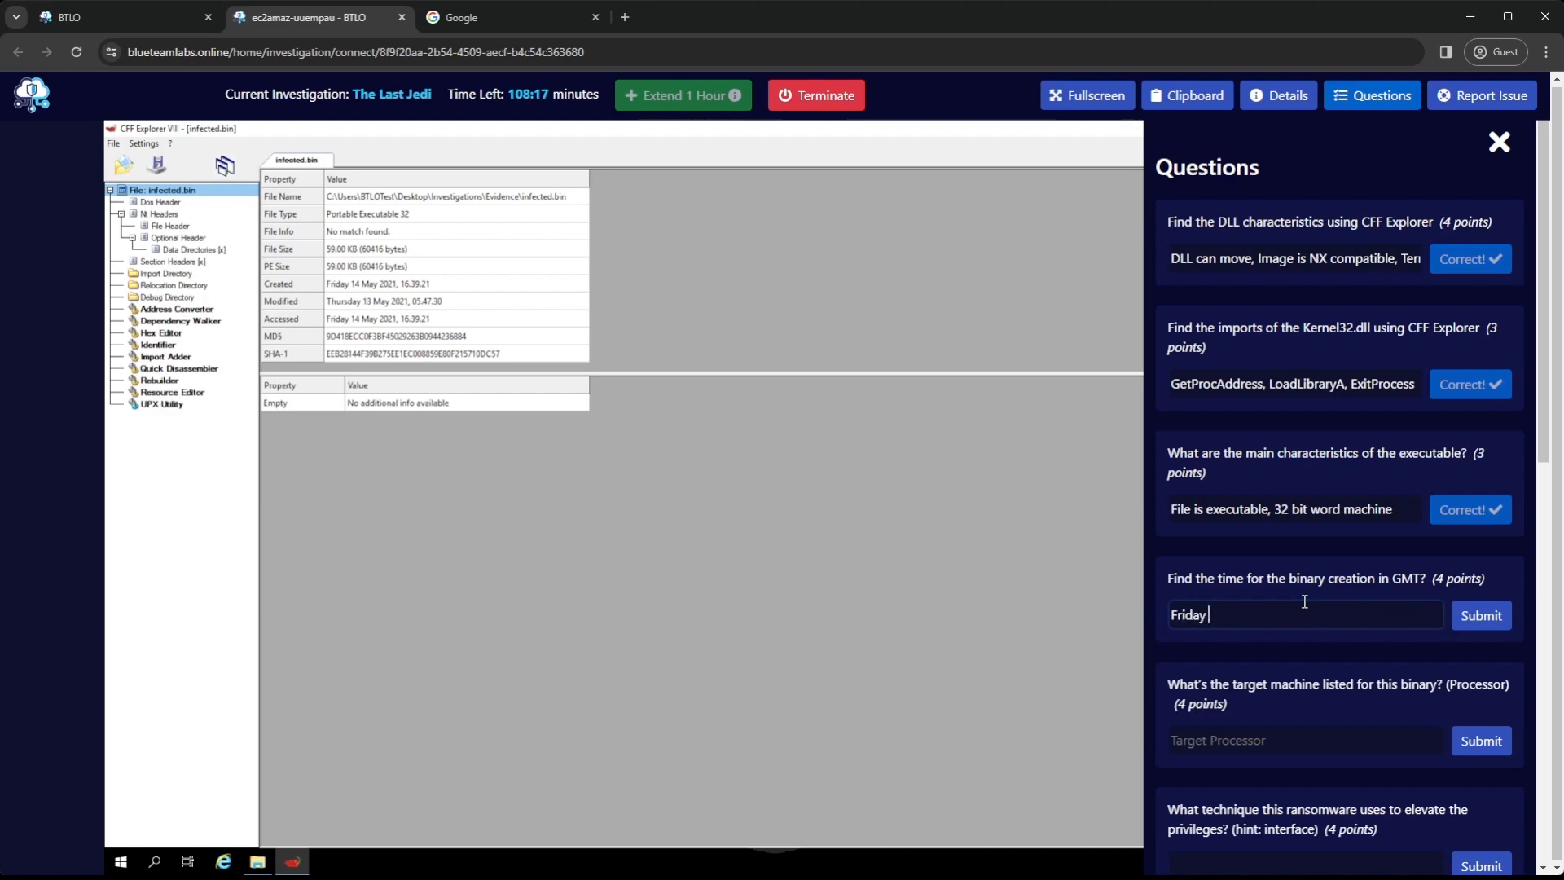
{"action": "type", "text": "2021-05-14"}
{"action": "left_click", "coordinate": [376, 285]}
{"action": "left_click", "coordinate": [375, 303]}
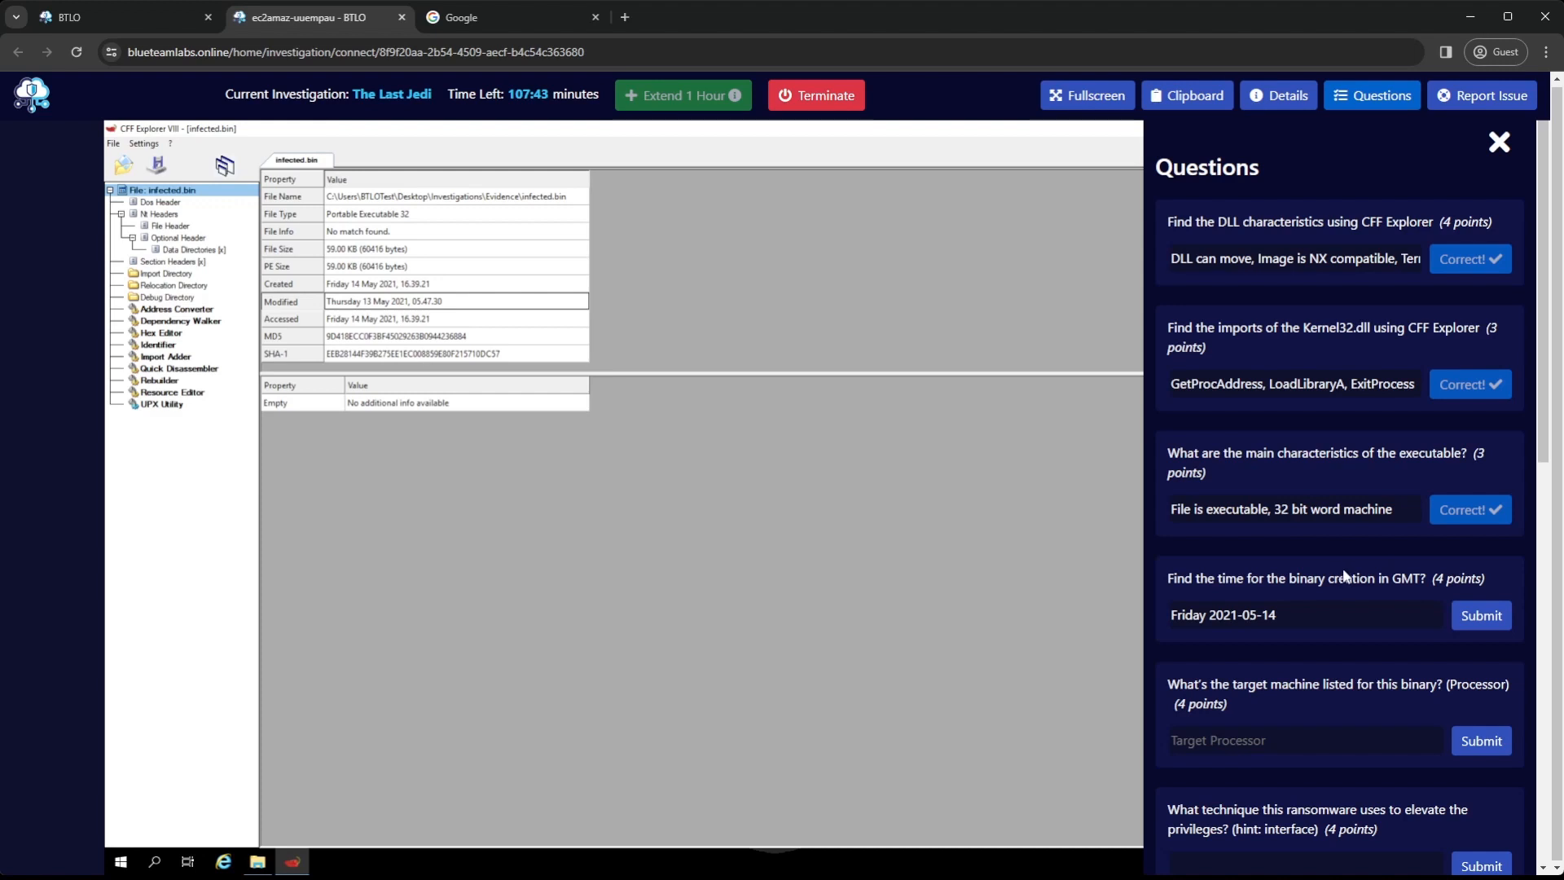
{"action": "left_click_drag", "start_coordinate": [1311, 608], "coordinate": [1157, 618]}
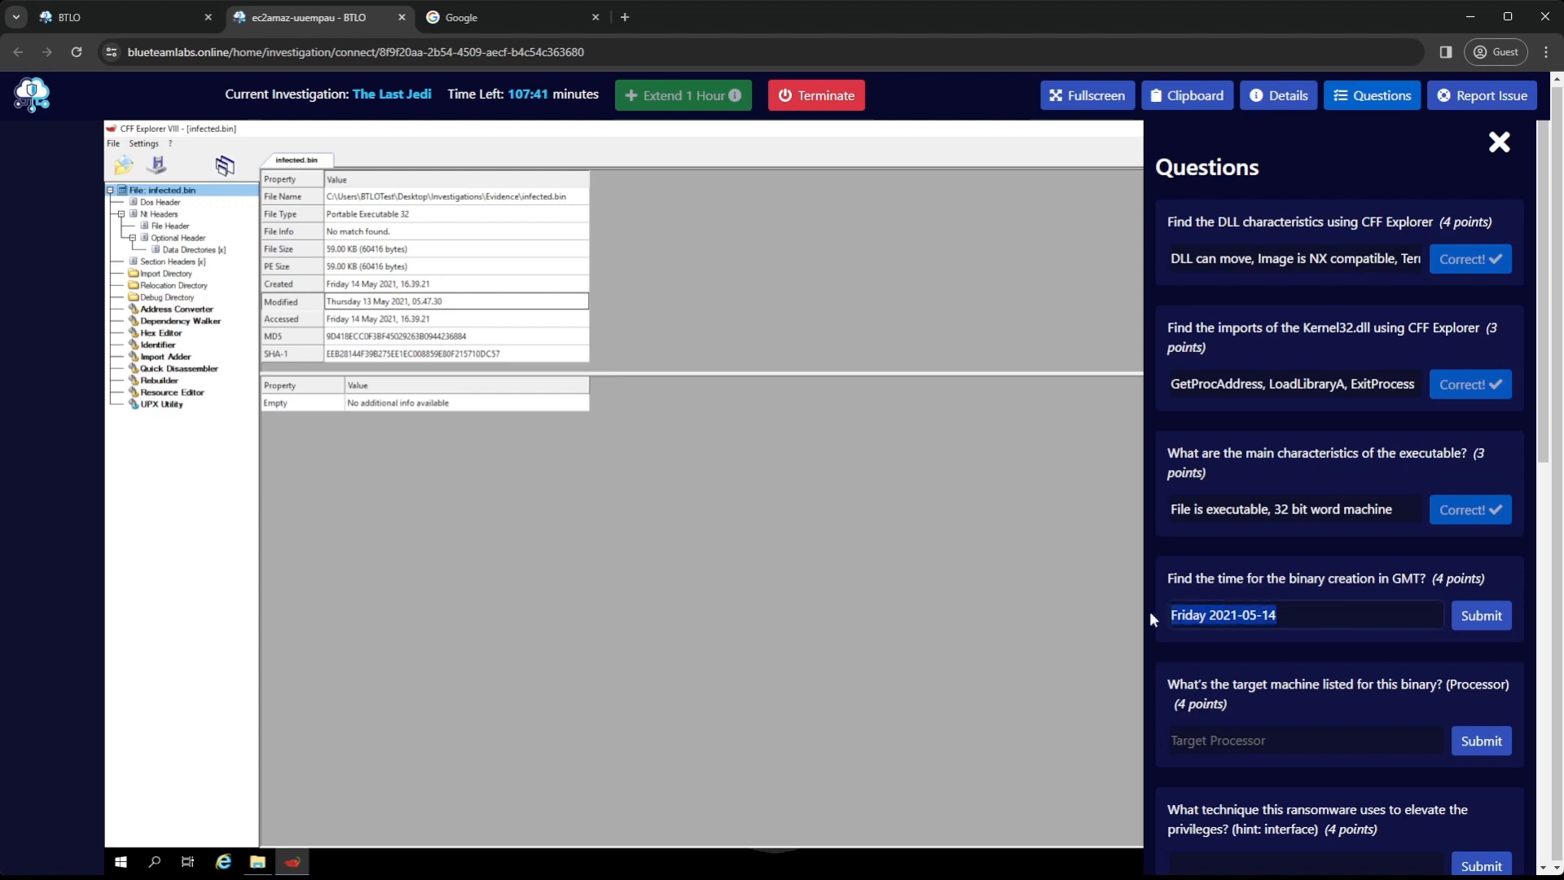
{"action": "key", "text": "BackSpace"}
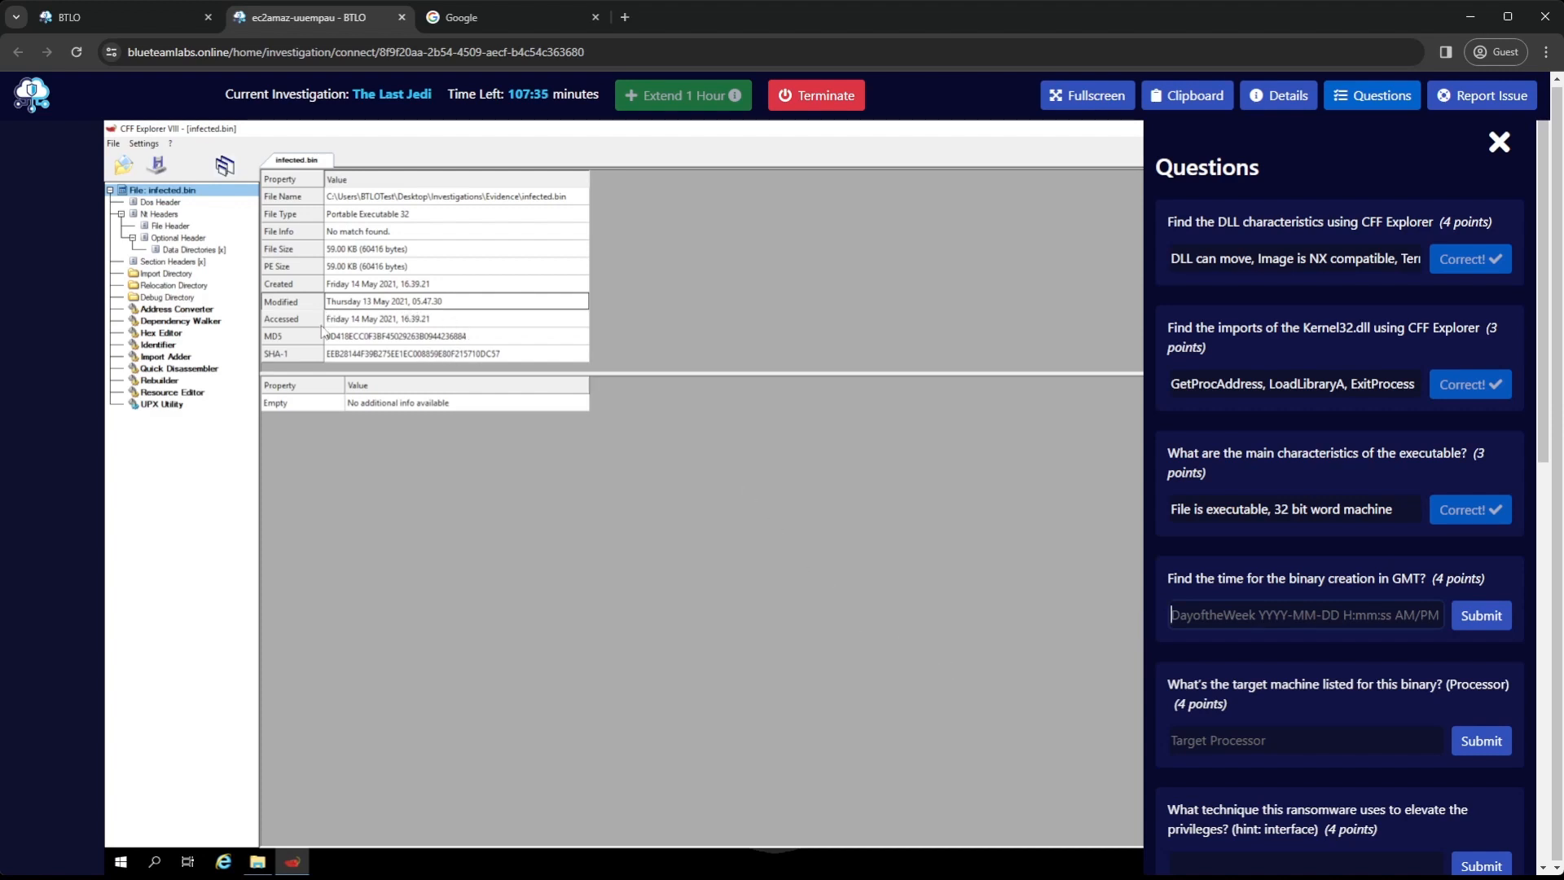
Copy infected.bin's SHA-1 hash from its file properties in CFF Explorer
{"action": "left_click", "coordinate": [415, 357]}
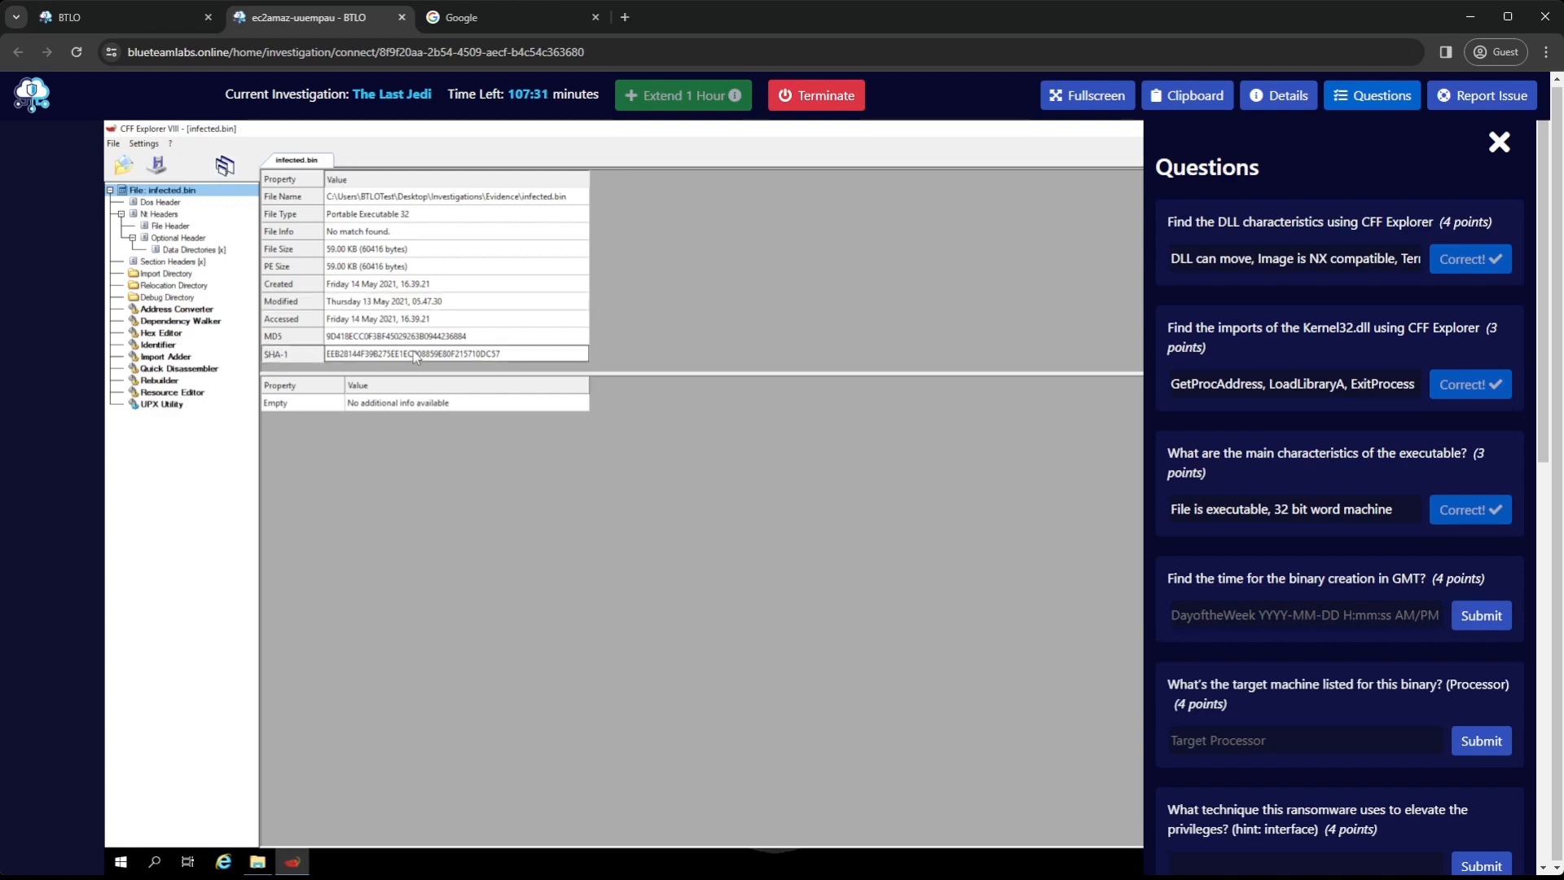
{"action": "left_click", "coordinate": [450, 357]}
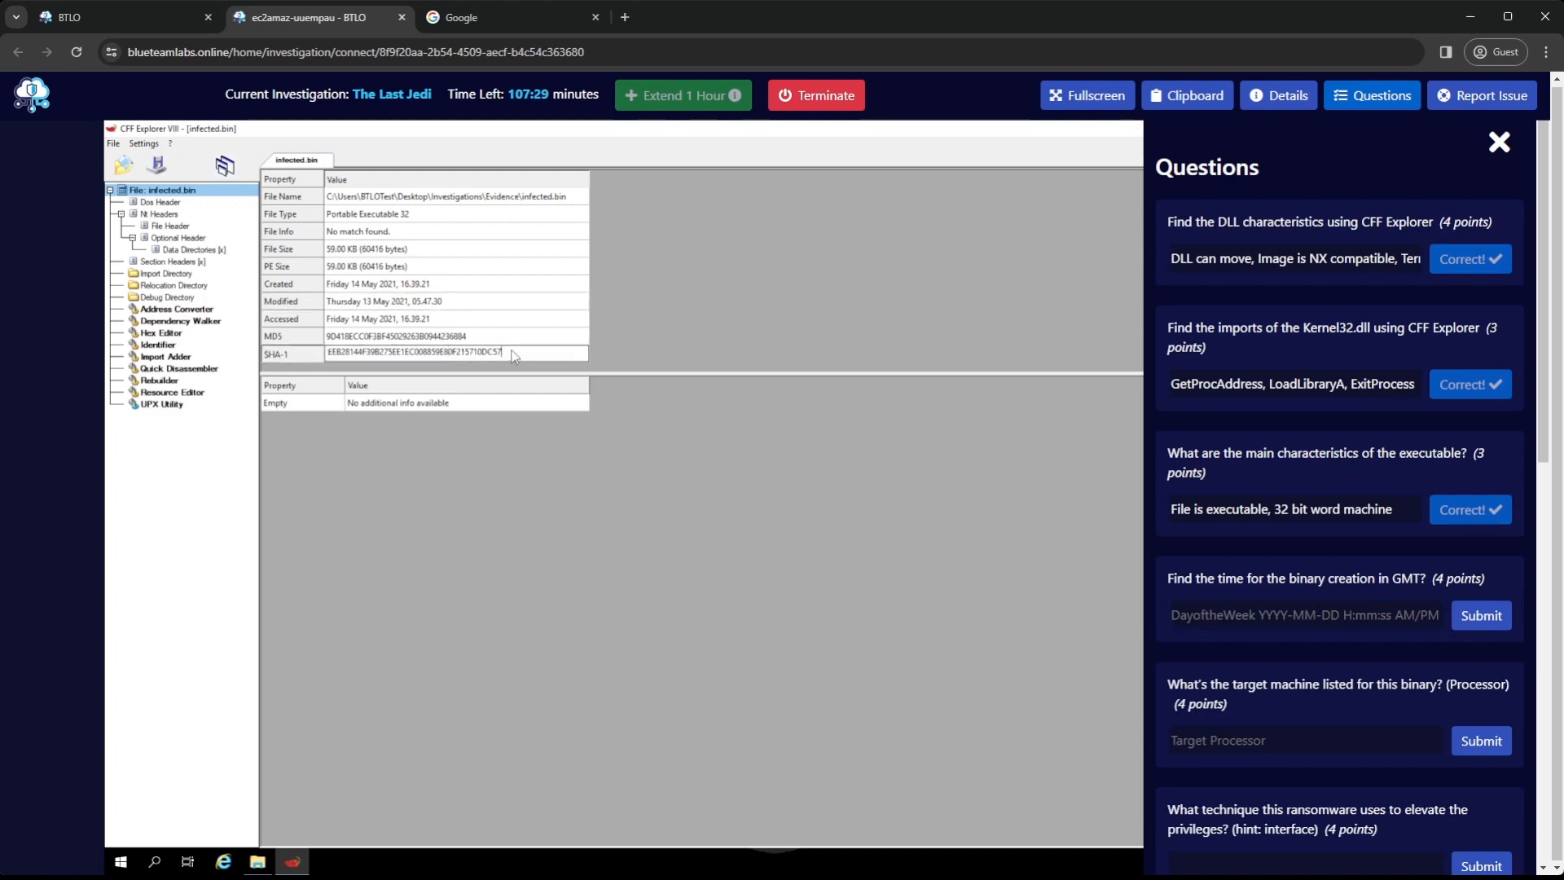
{"action": "left_click_drag", "start_coordinate": [494, 356], "coordinate": [334, 352]}
{"action": "key", "text": "ctrl+c"}
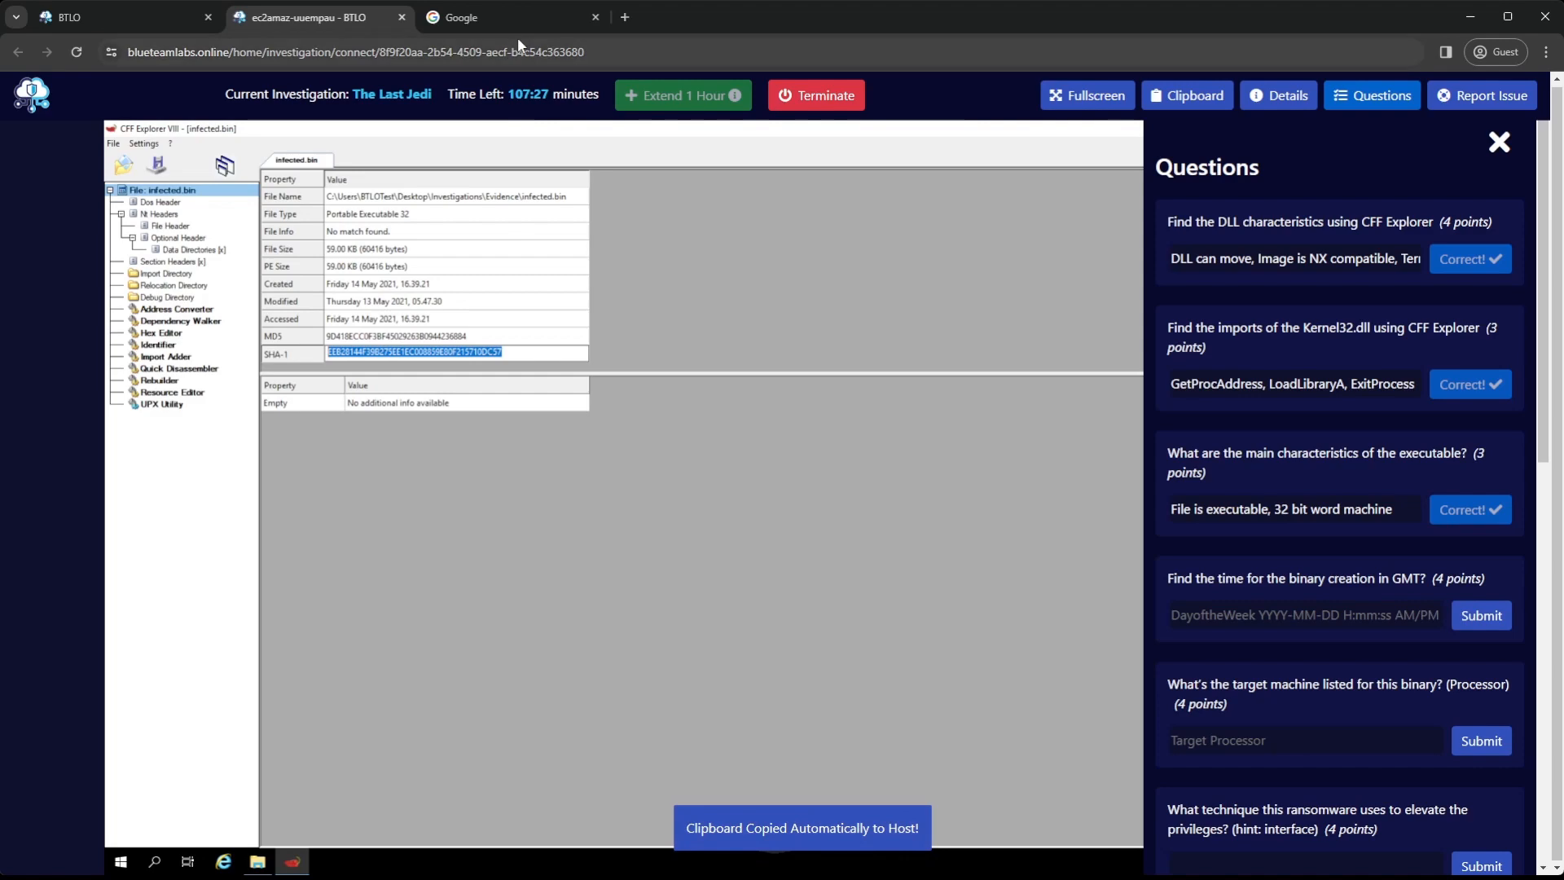
Search Google for "virustotal" and open the VirusTotal website
{"action": "left_click", "coordinate": [514, 20]}
{"action": "left_click", "coordinate": [665, 398]}
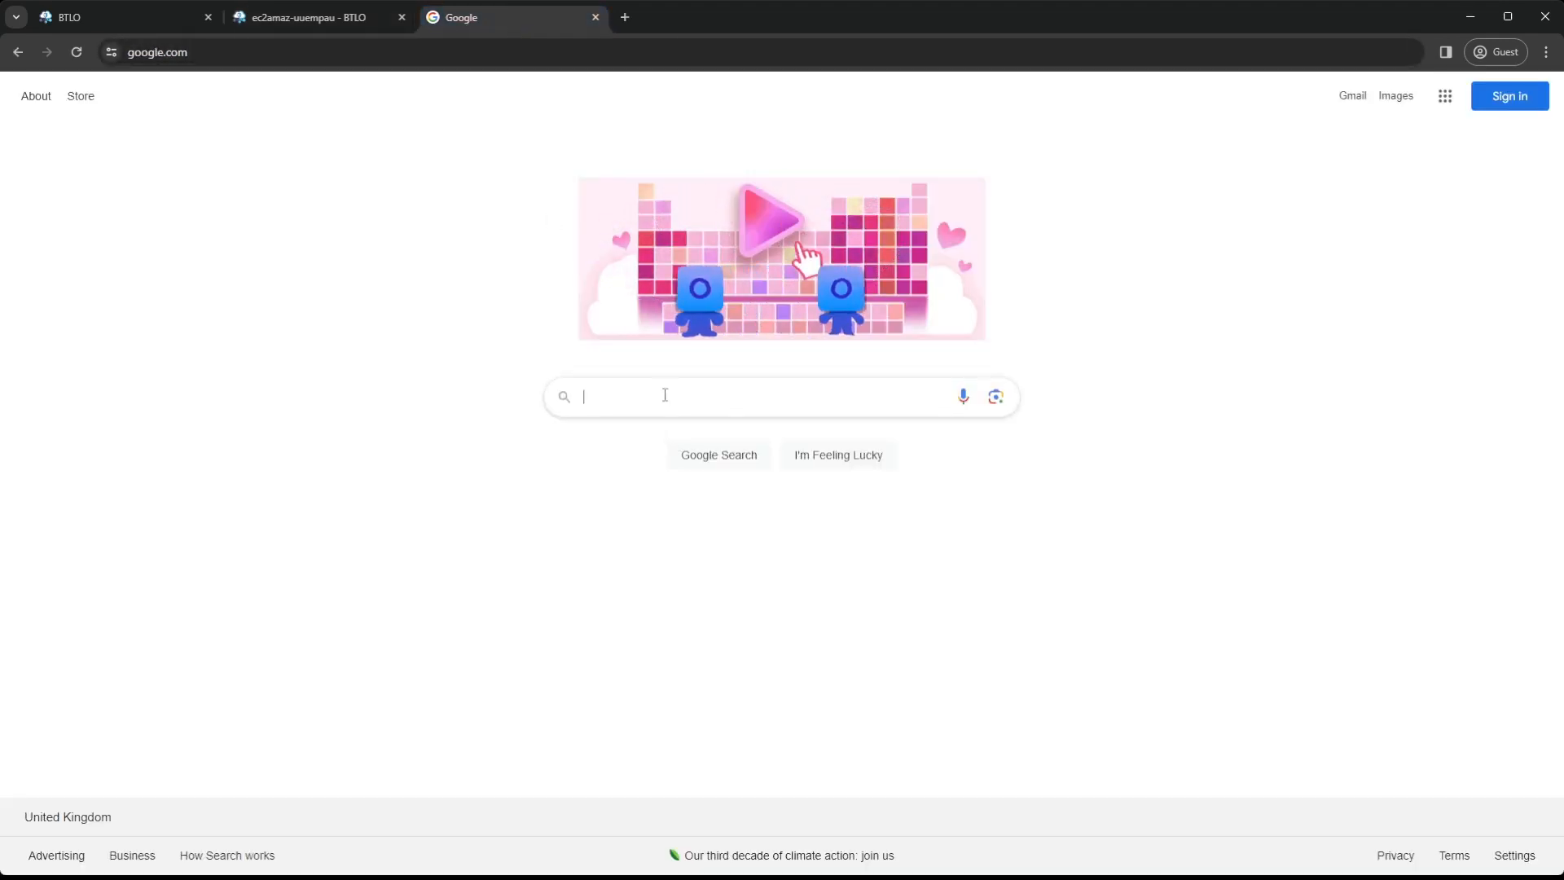
{"action": "type", "text": "virustotal"}
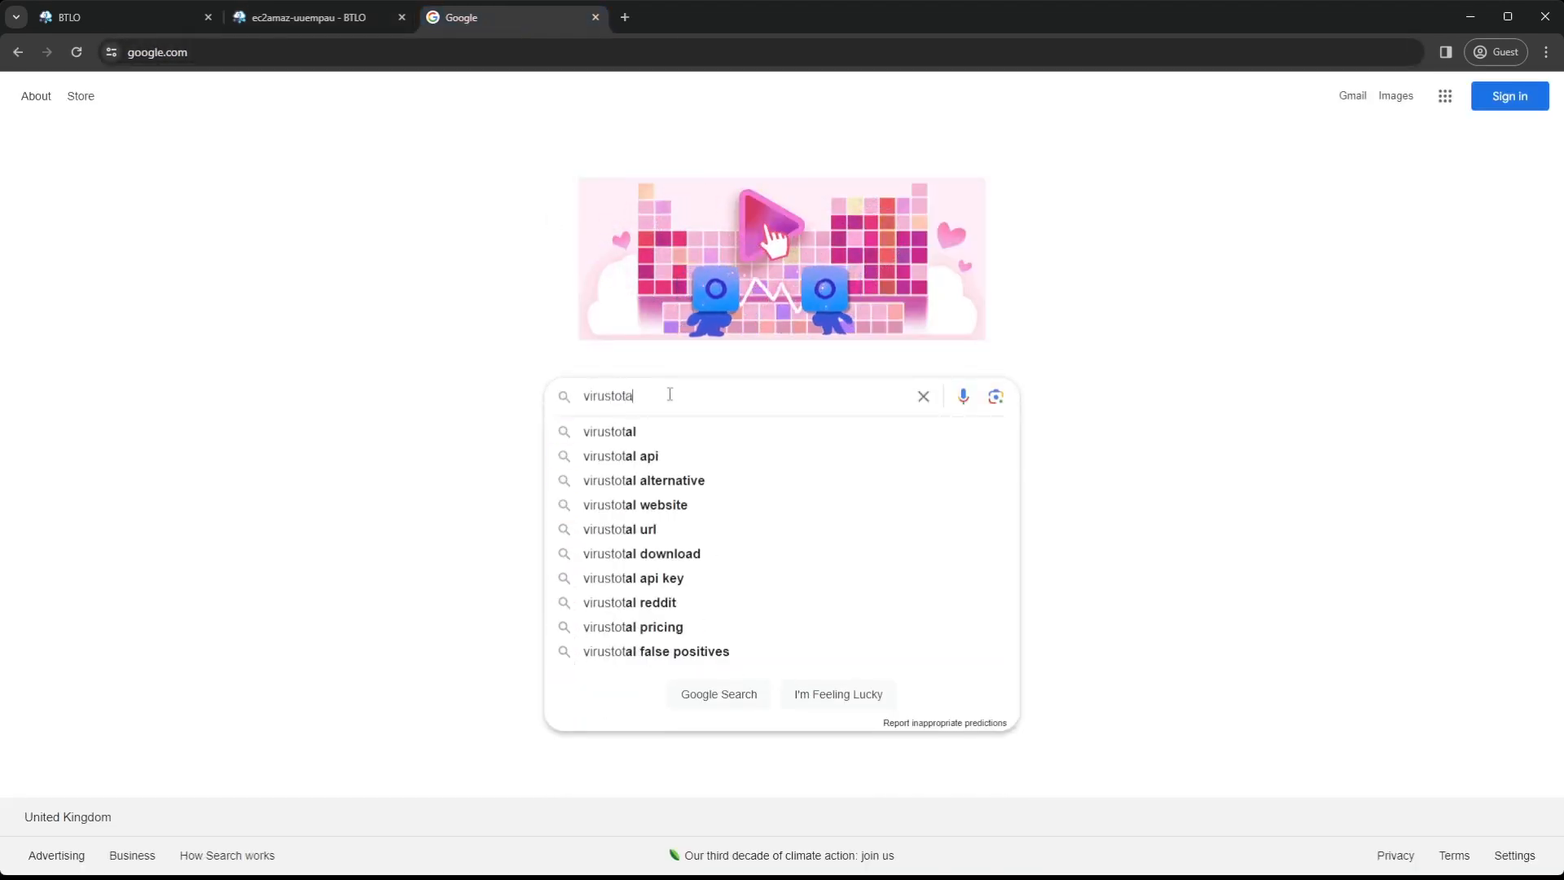
{"action": "key", "text": "Return"}
{"action": "left_click", "coordinate": [314, 278]}
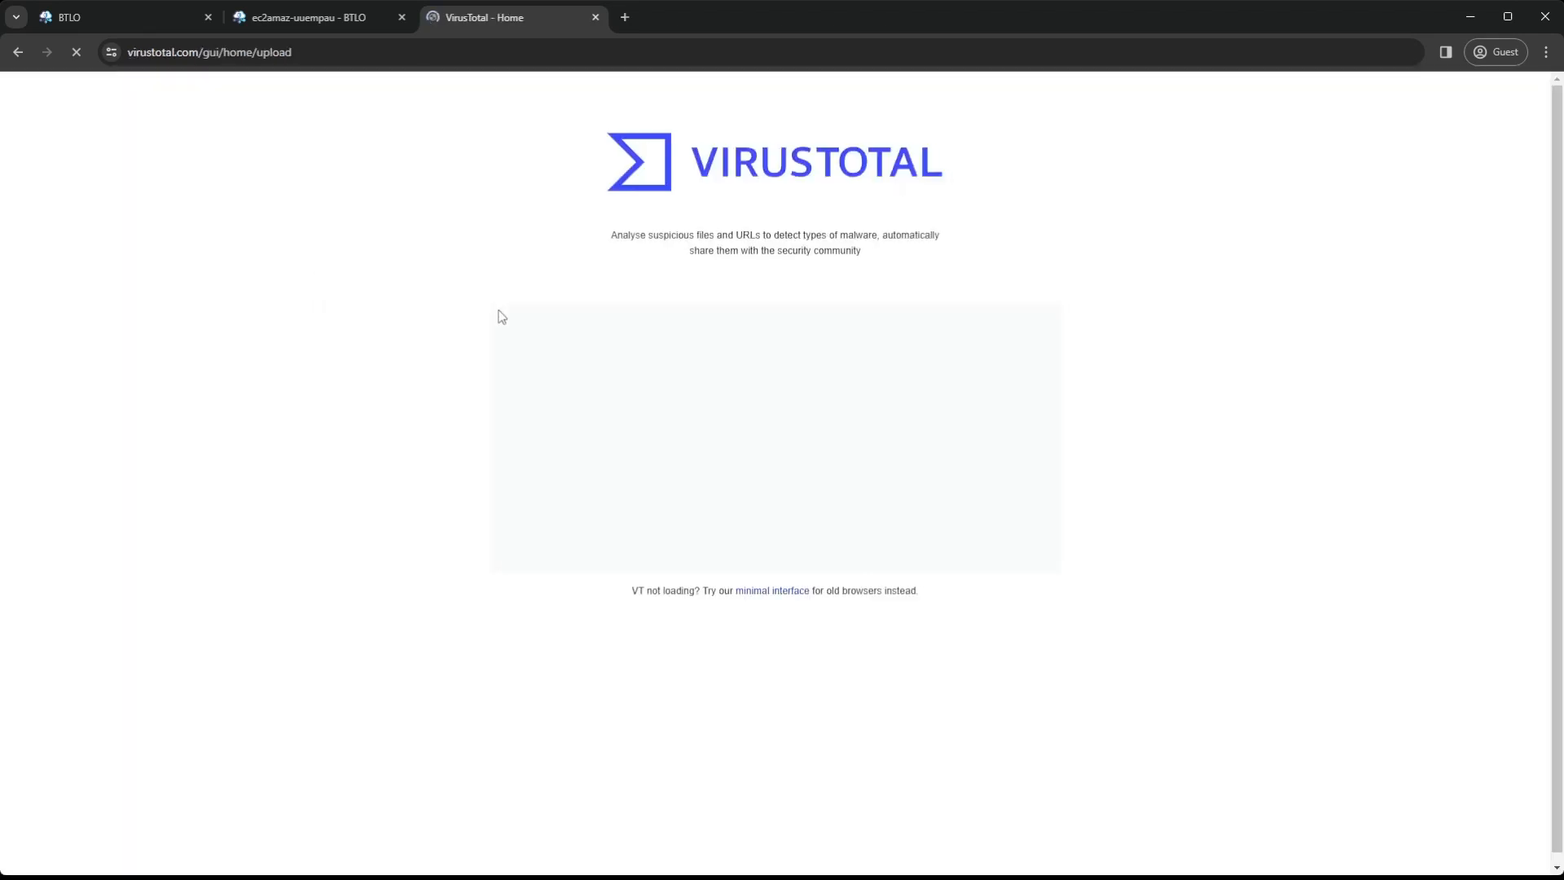
Search VirusTotal for the copied SHA-1 hash and view the file's details, including its history
{"action": "left_click", "coordinate": [964, 342]}
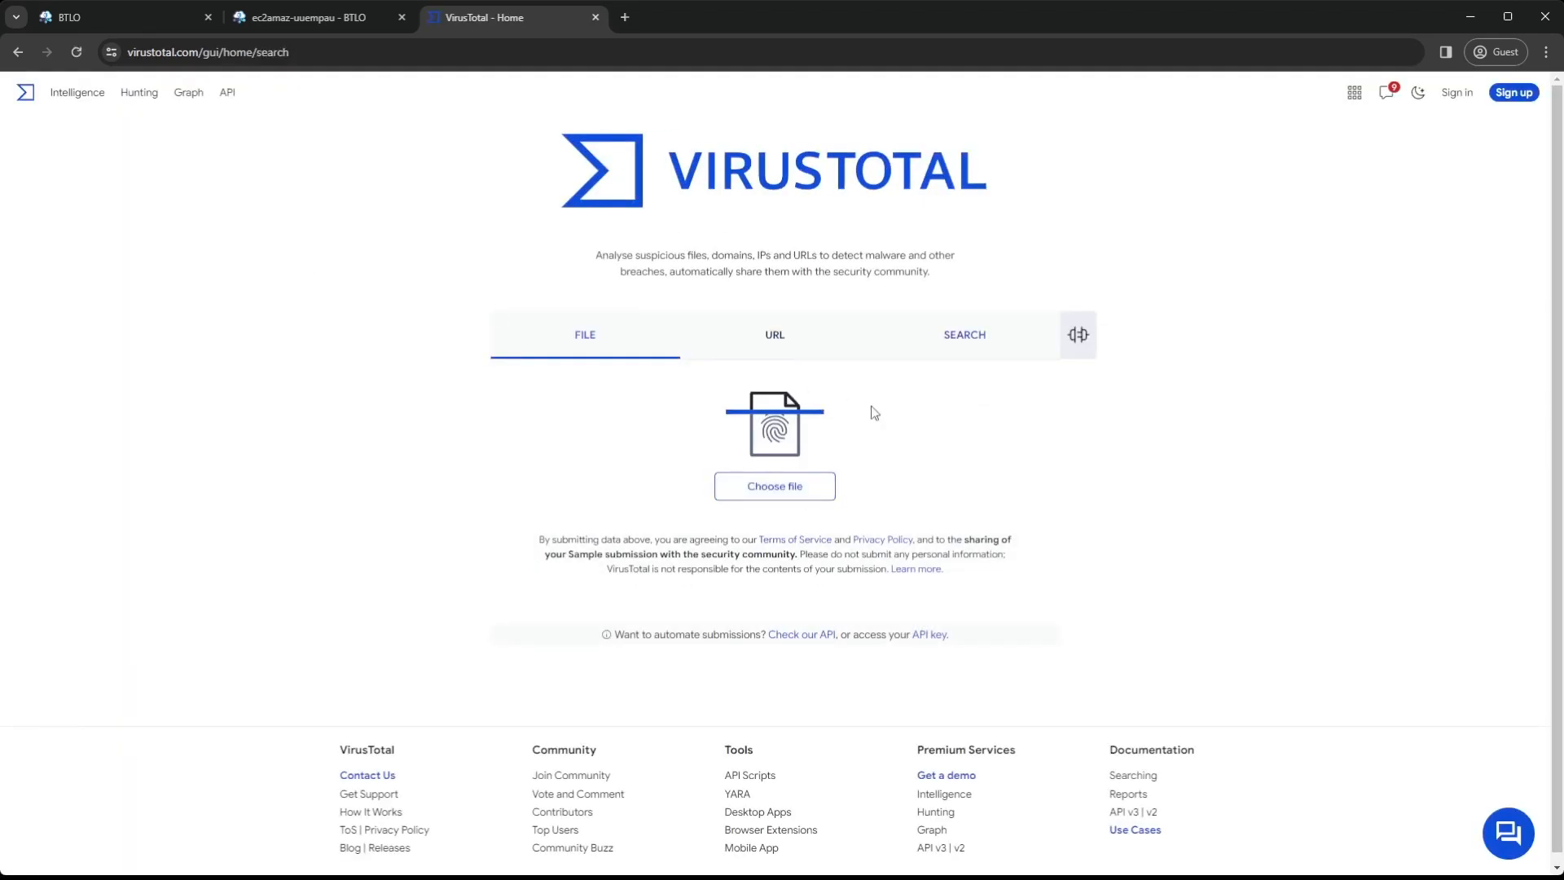
{"action": "key", "text": "ctrl+v"}
{"action": "key", "text": "Return"}
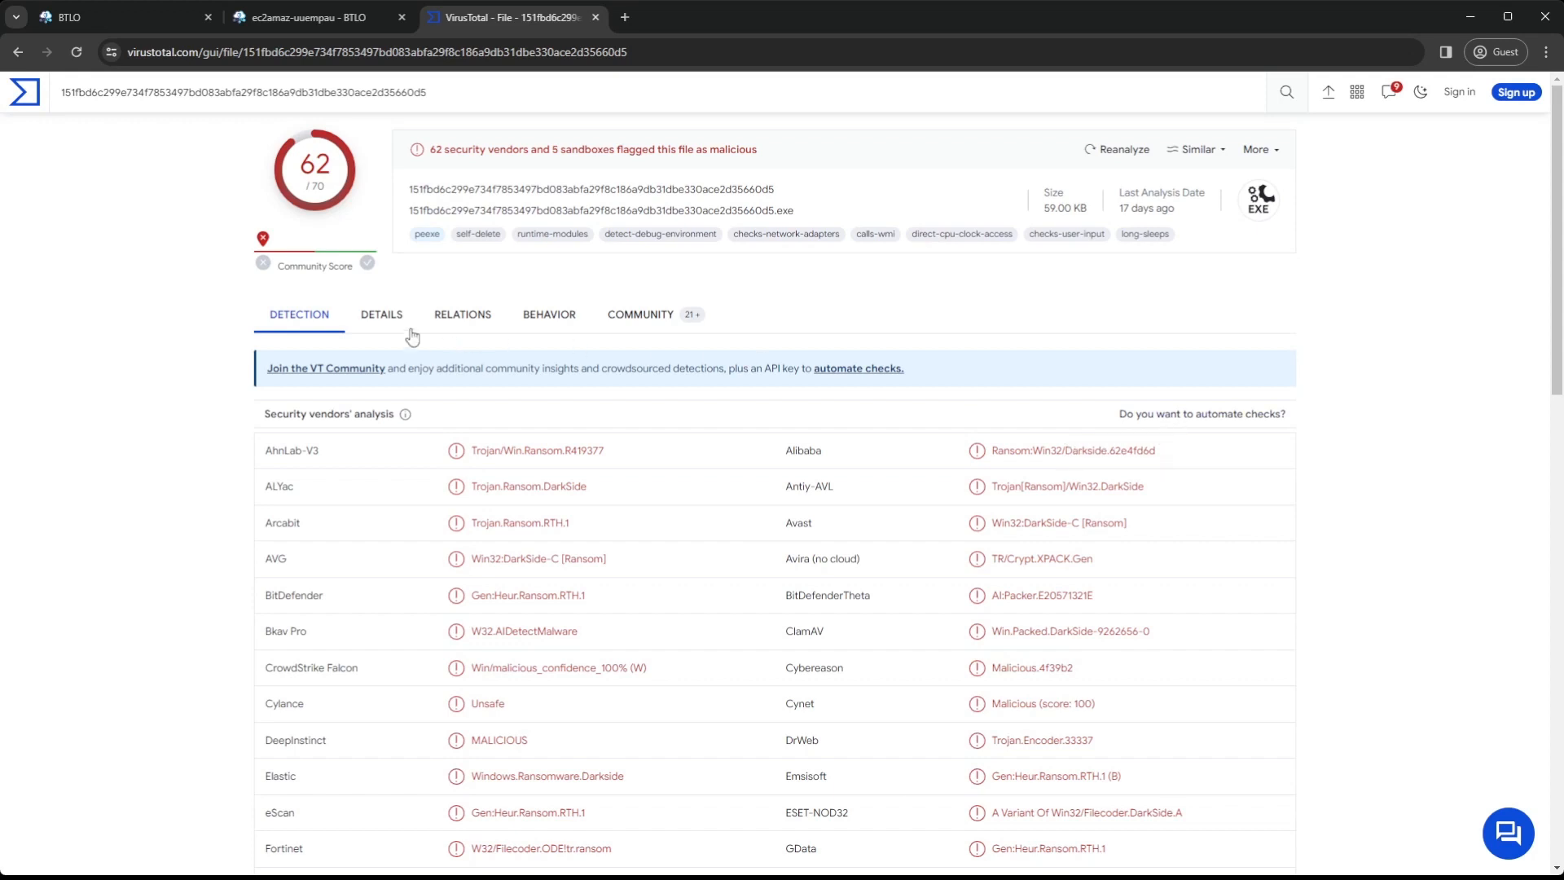
{"action": "left_click", "coordinate": [363, 328]}
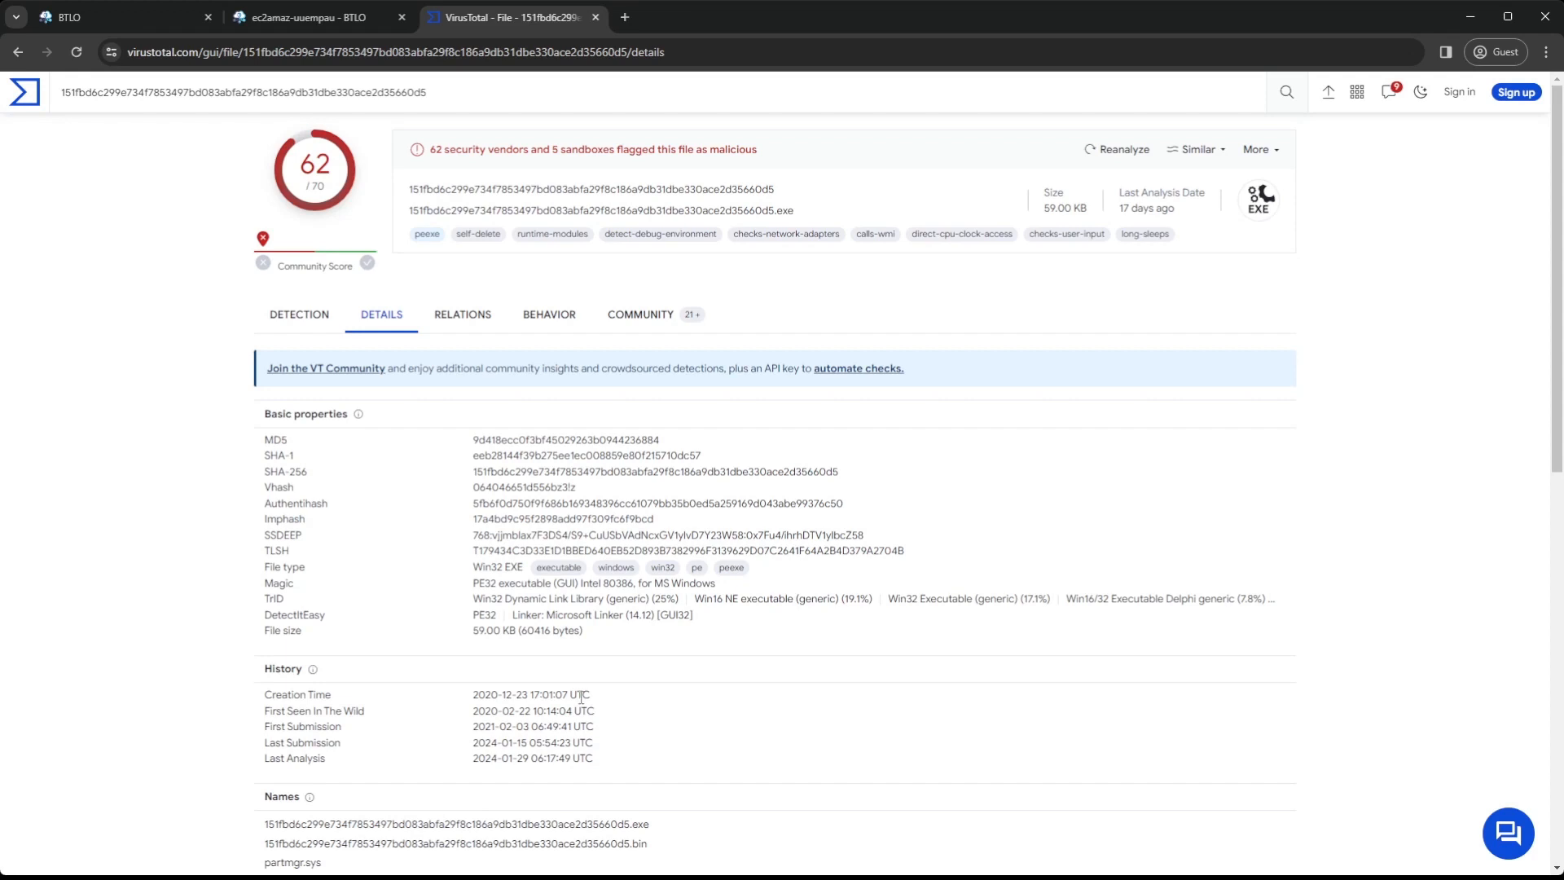
Copy the creation date 2020-12-23, look up its day of the week on Google in a separate tab, and close that tab
{"action": "left_click_drag", "start_coordinate": [530, 698], "coordinate": [471, 699]}
{"action": "left_click", "coordinate": [632, 17]}
{"action": "type", "text": "google.com"}
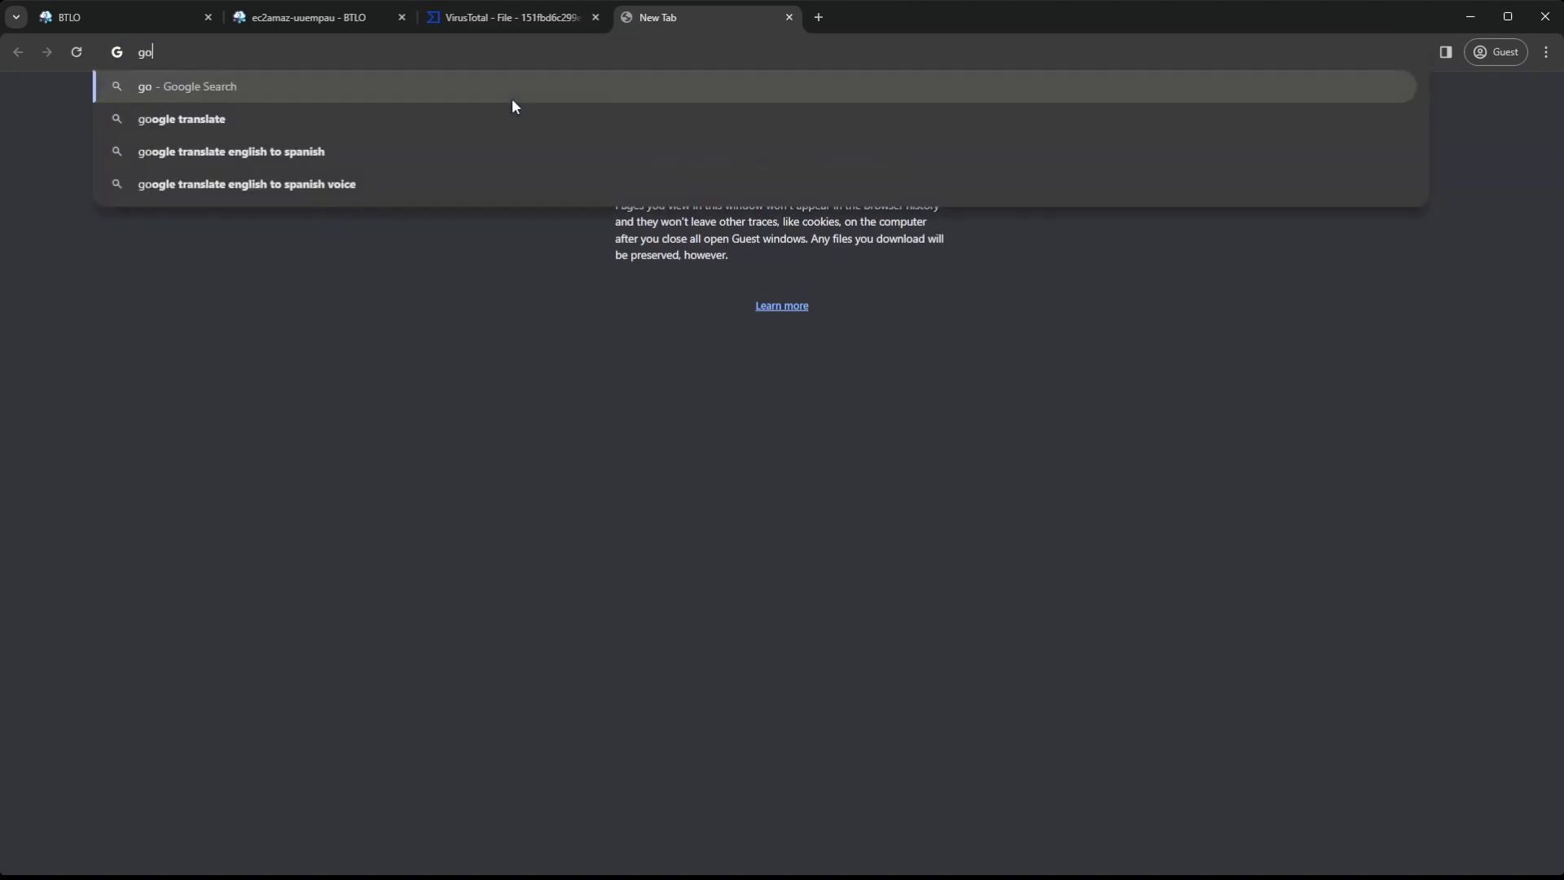
{"action": "key", "text": "Return"}
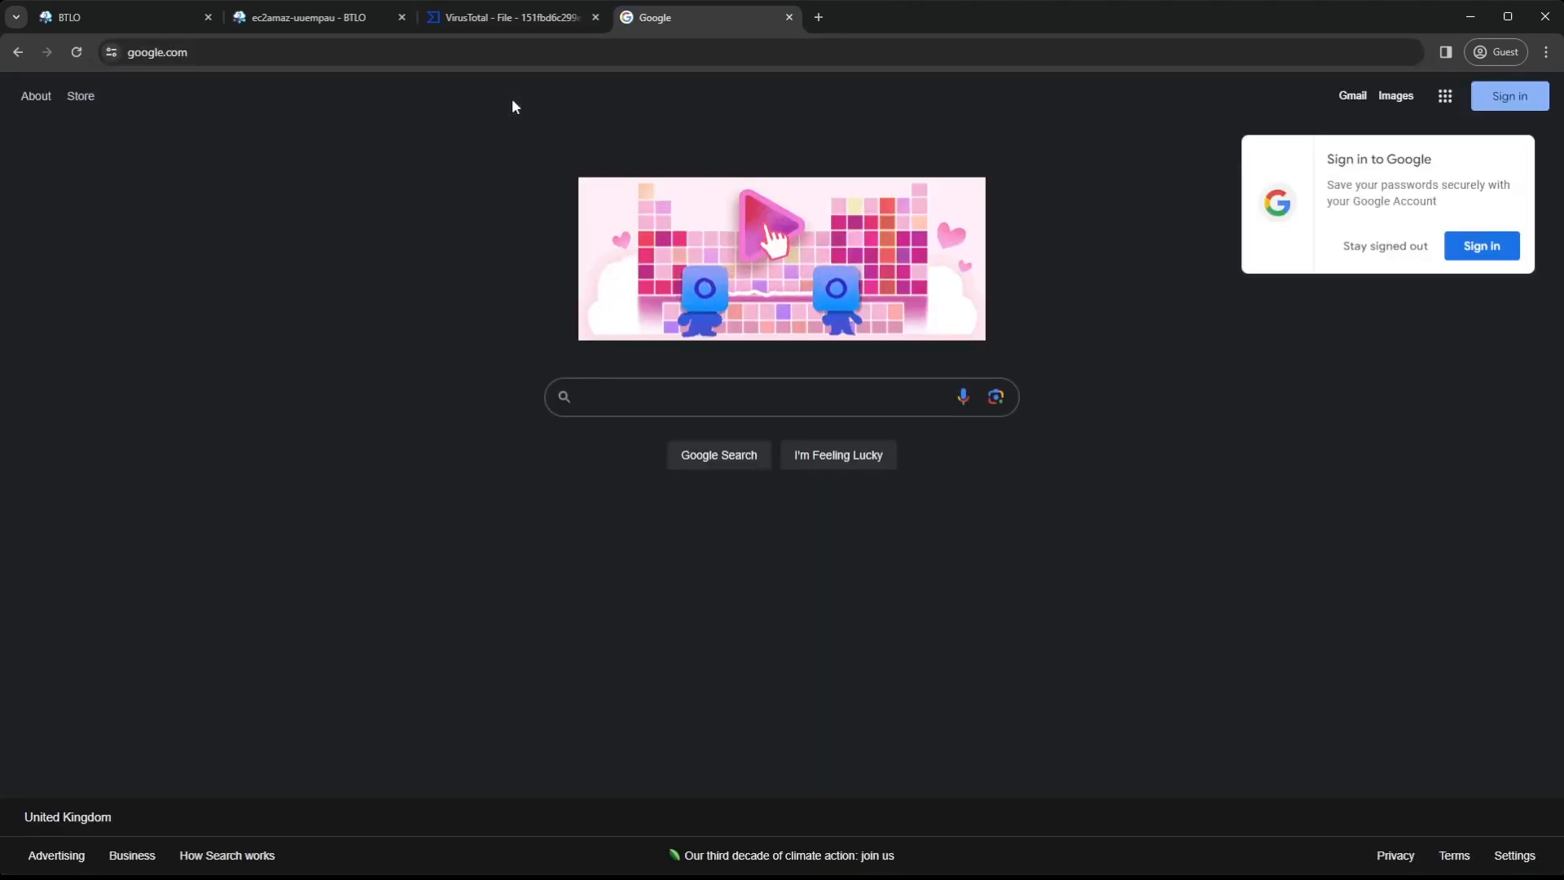
{"action": "key", "text": "ctrl+v"}
{"action": "key", "text": "Return"}
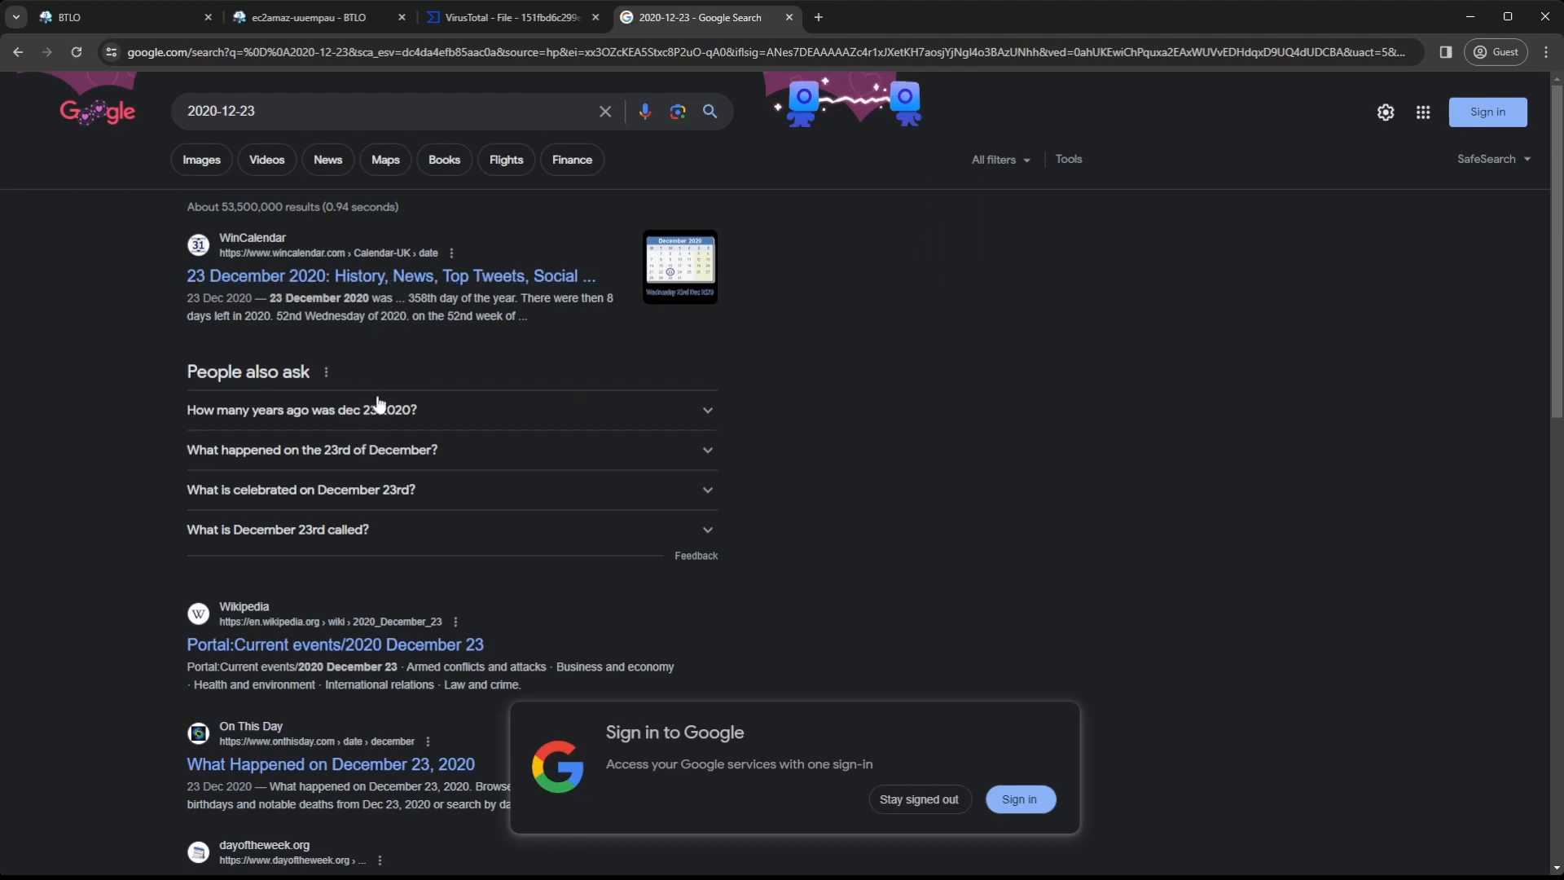
{"action": "left_click_drag", "start_coordinate": [369, 316], "coordinate": [315, 316]}
{"action": "left_click", "coordinate": [362, 277]}
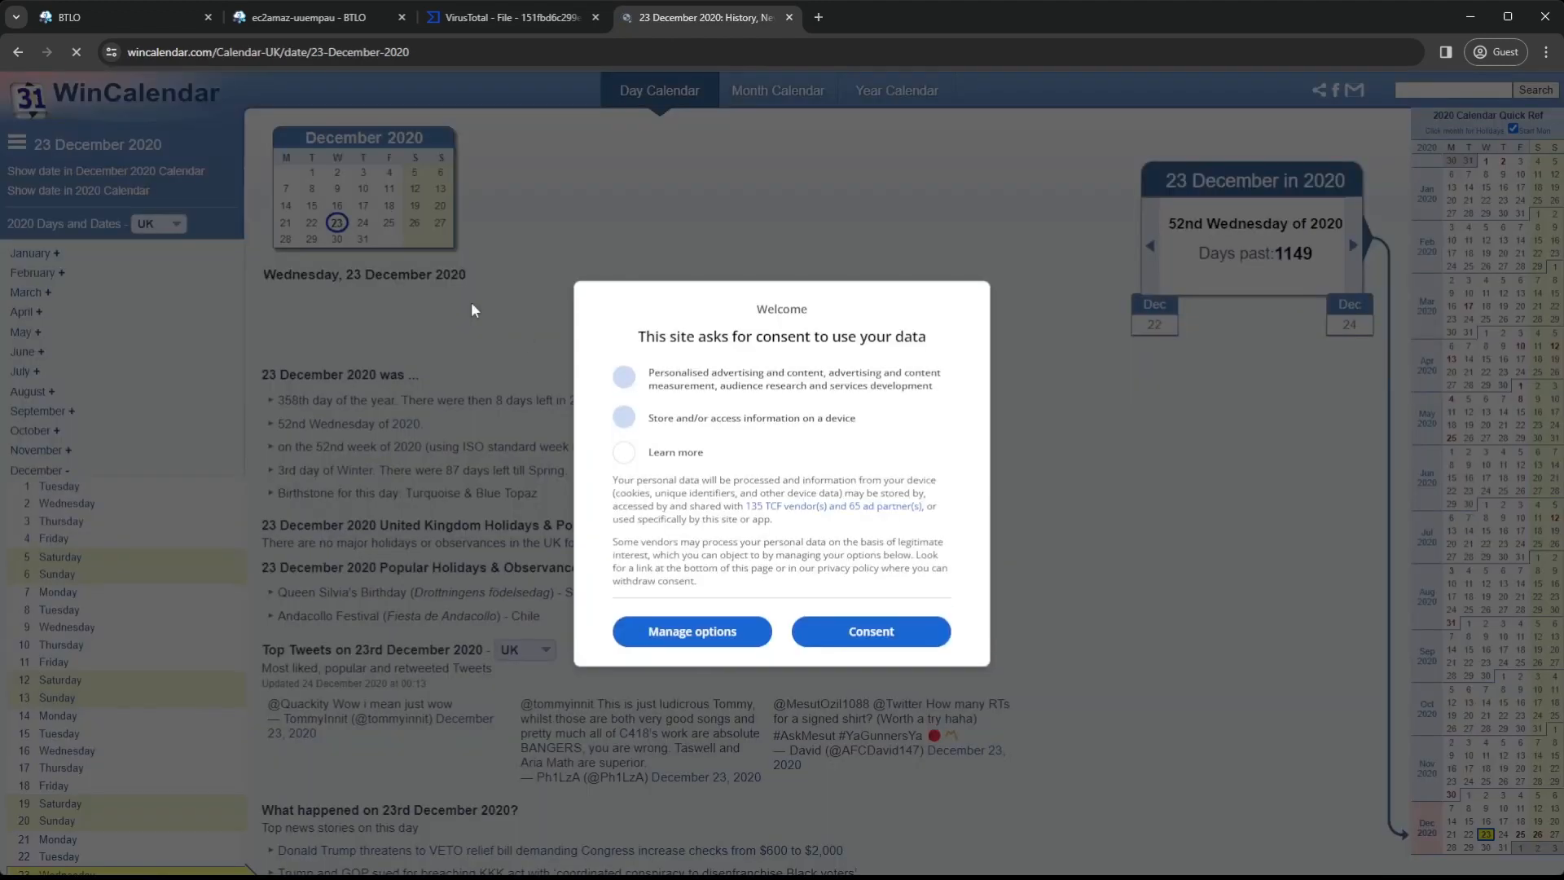
{"action": "left_click", "coordinate": [790, 17]}
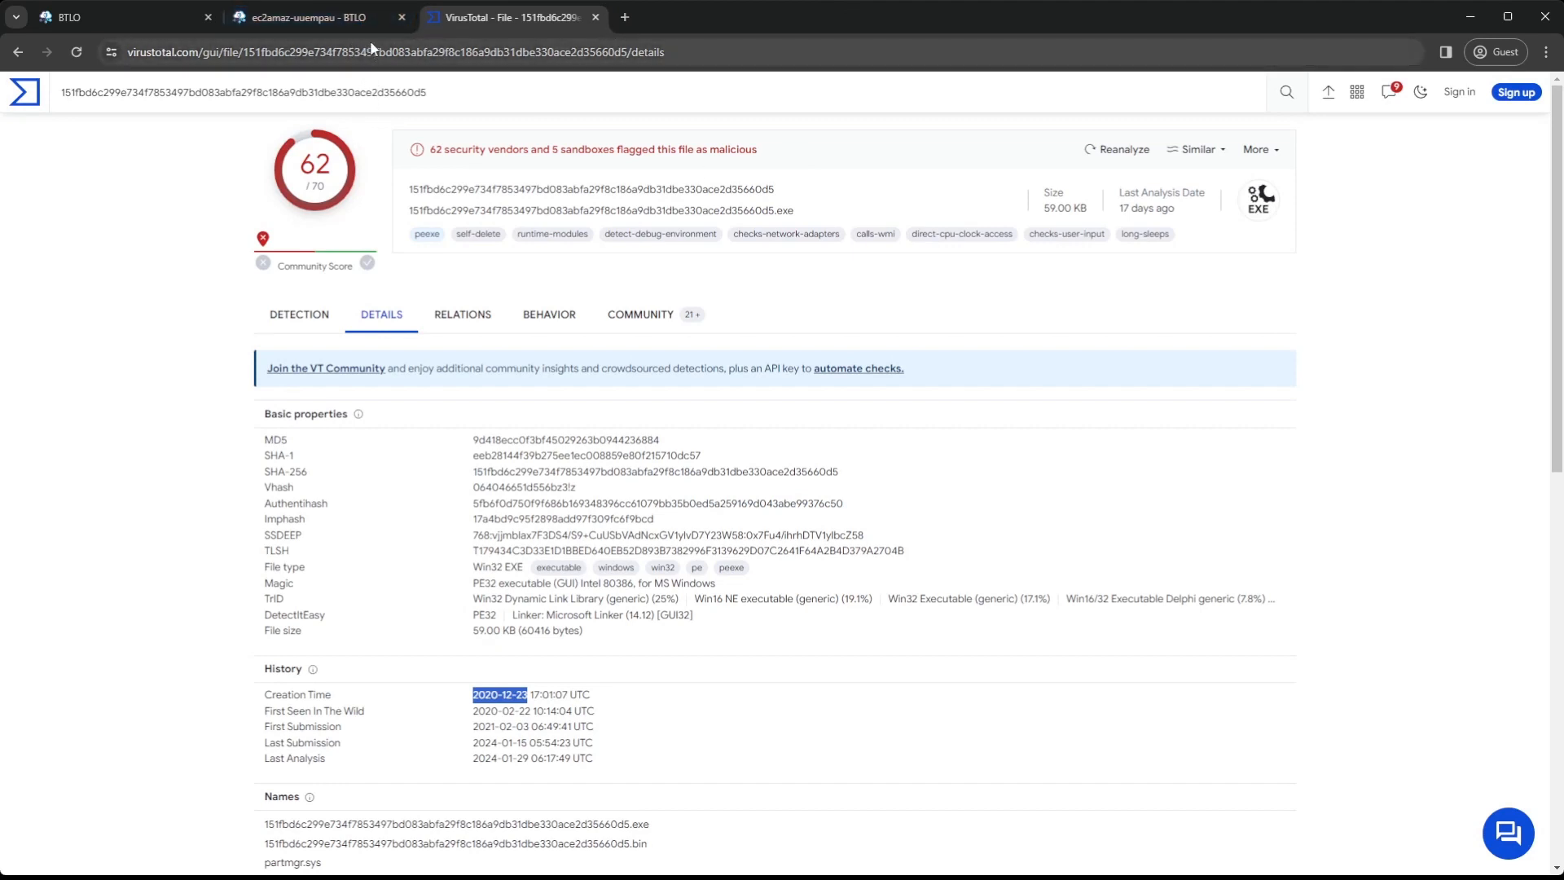
Return to the BTLO lab and enter "Wednesday 2020-12-23" as the start of the binary creation time answer
{"action": "left_click_drag", "start_coordinate": [606, 698], "coordinate": [475, 692]}
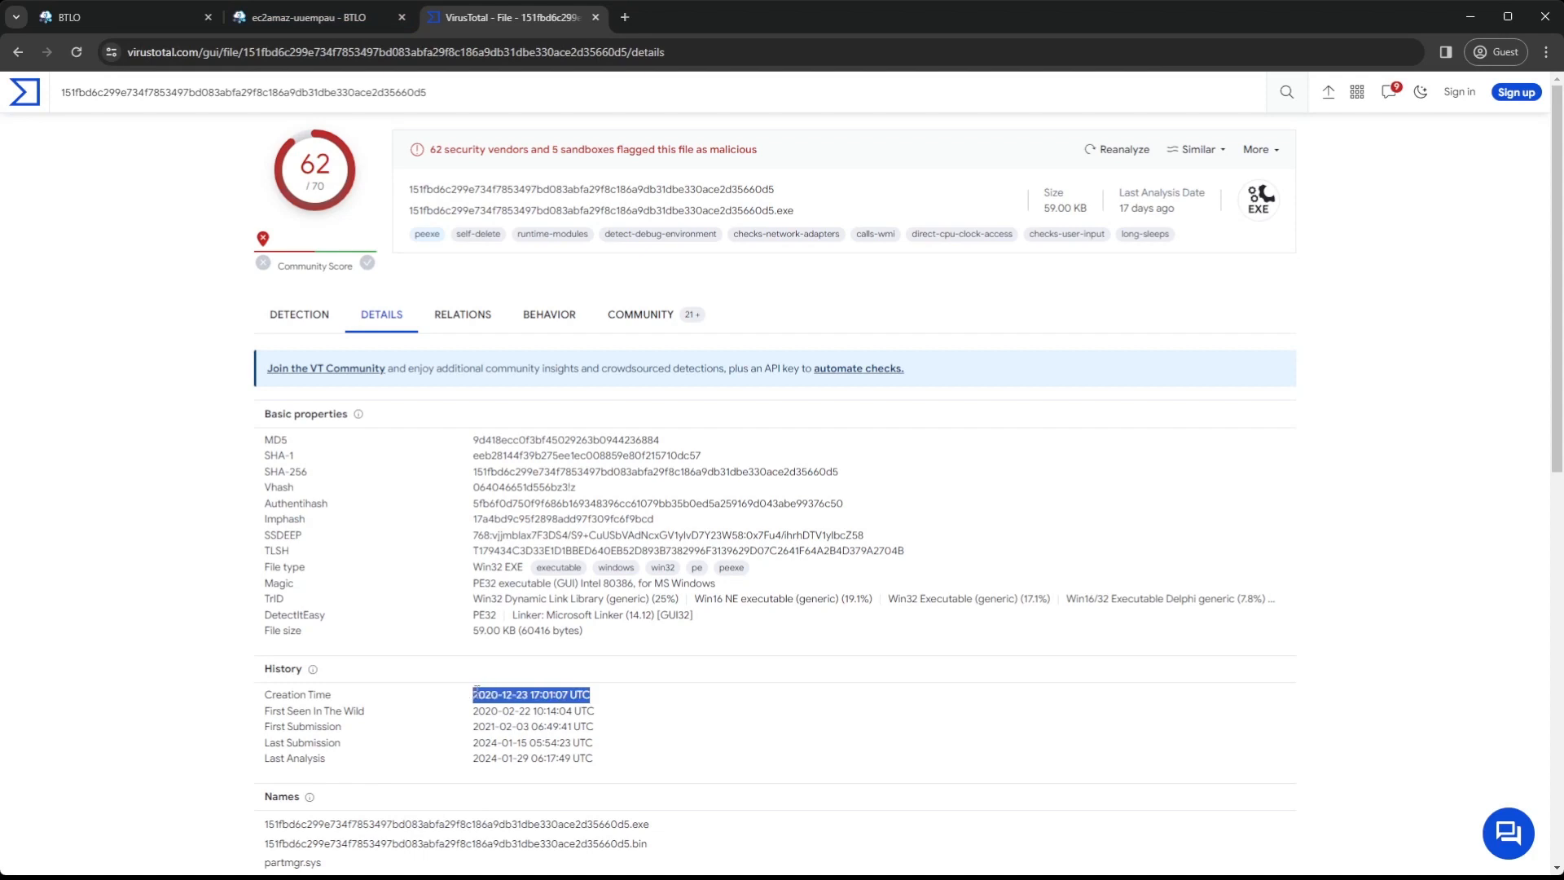
{"action": "left_click", "coordinate": [301, 17]}
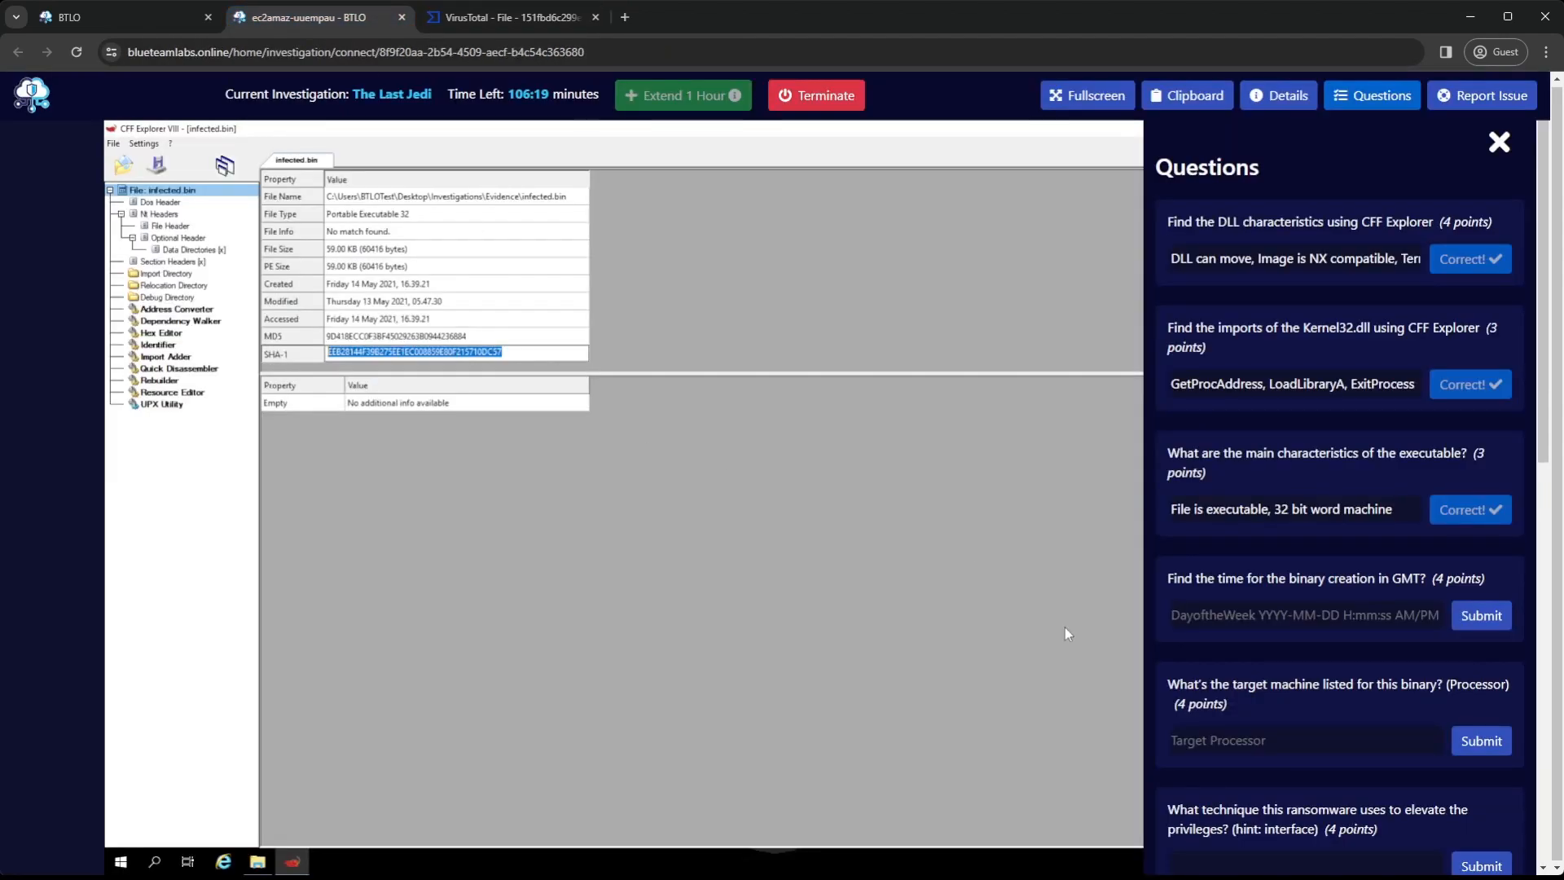
{"action": "left_click", "coordinate": [1210, 612]}
{"action": "type", "text": "W"}
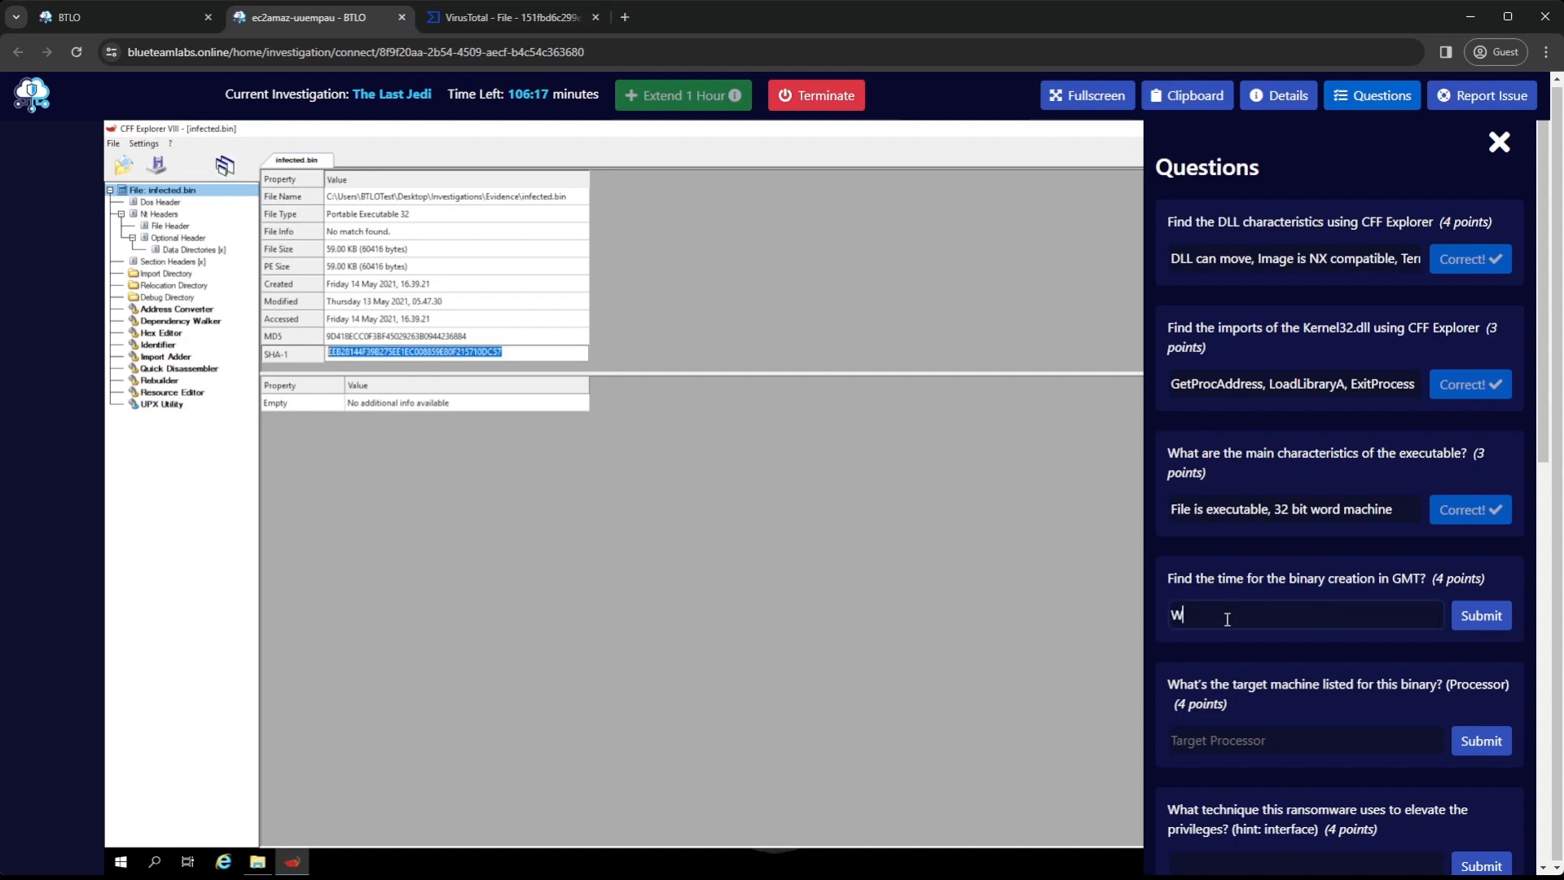
{"action": "type", "text": "ednesday 202-0-12-23"}
Recheck the creation time on VirusTotal, complete the answer with "5:01:07 PM" and submit it
{"action": "left_click", "coordinate": [507, 16]}
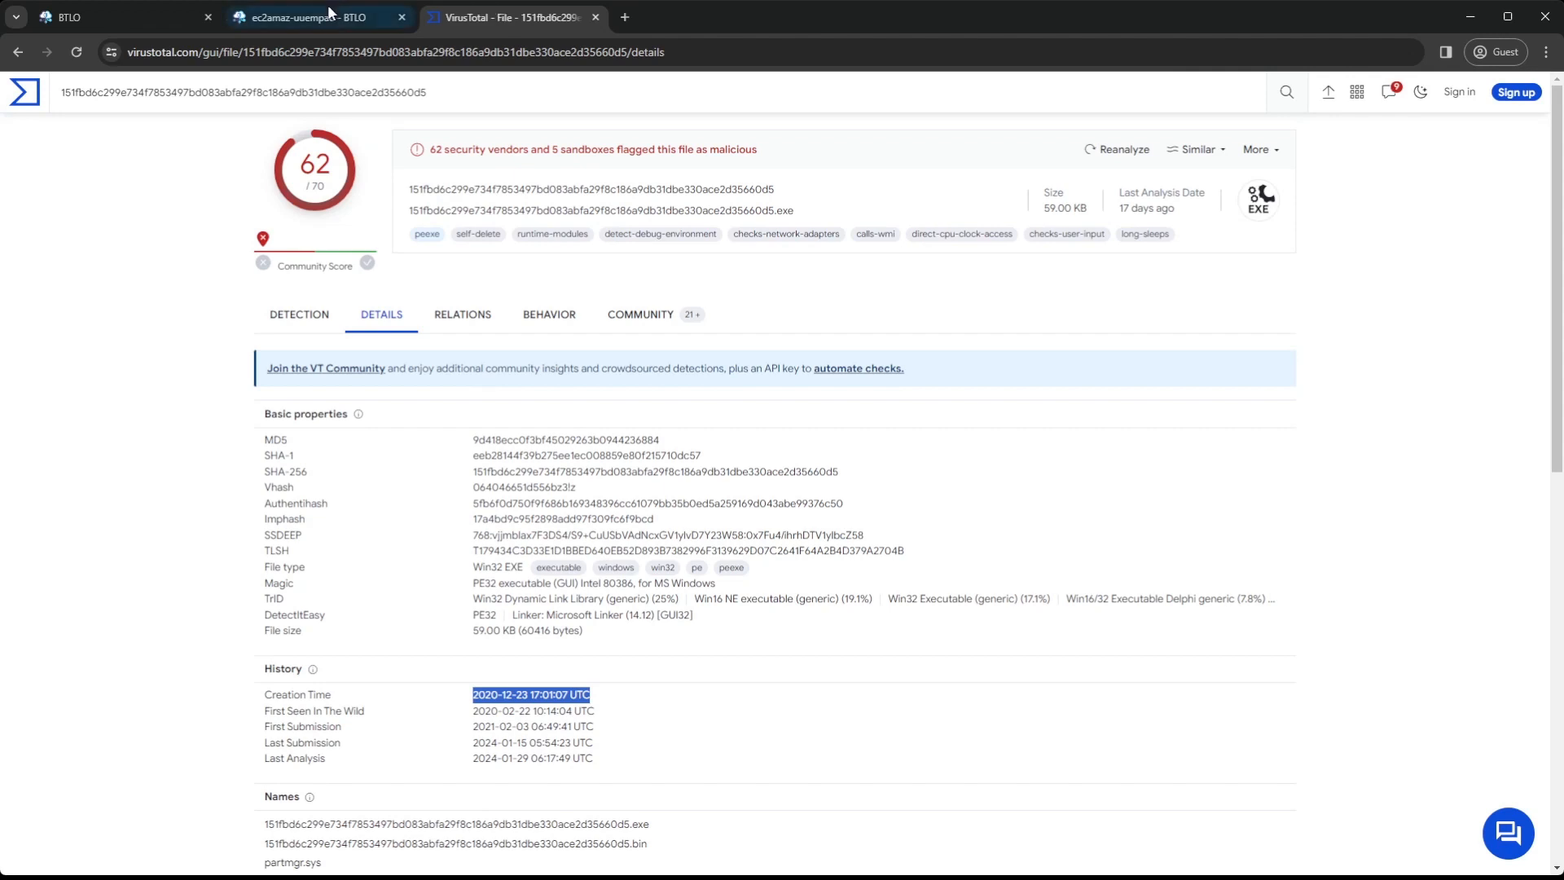
{"action": "left_click", "coordinate": [324, 16]}
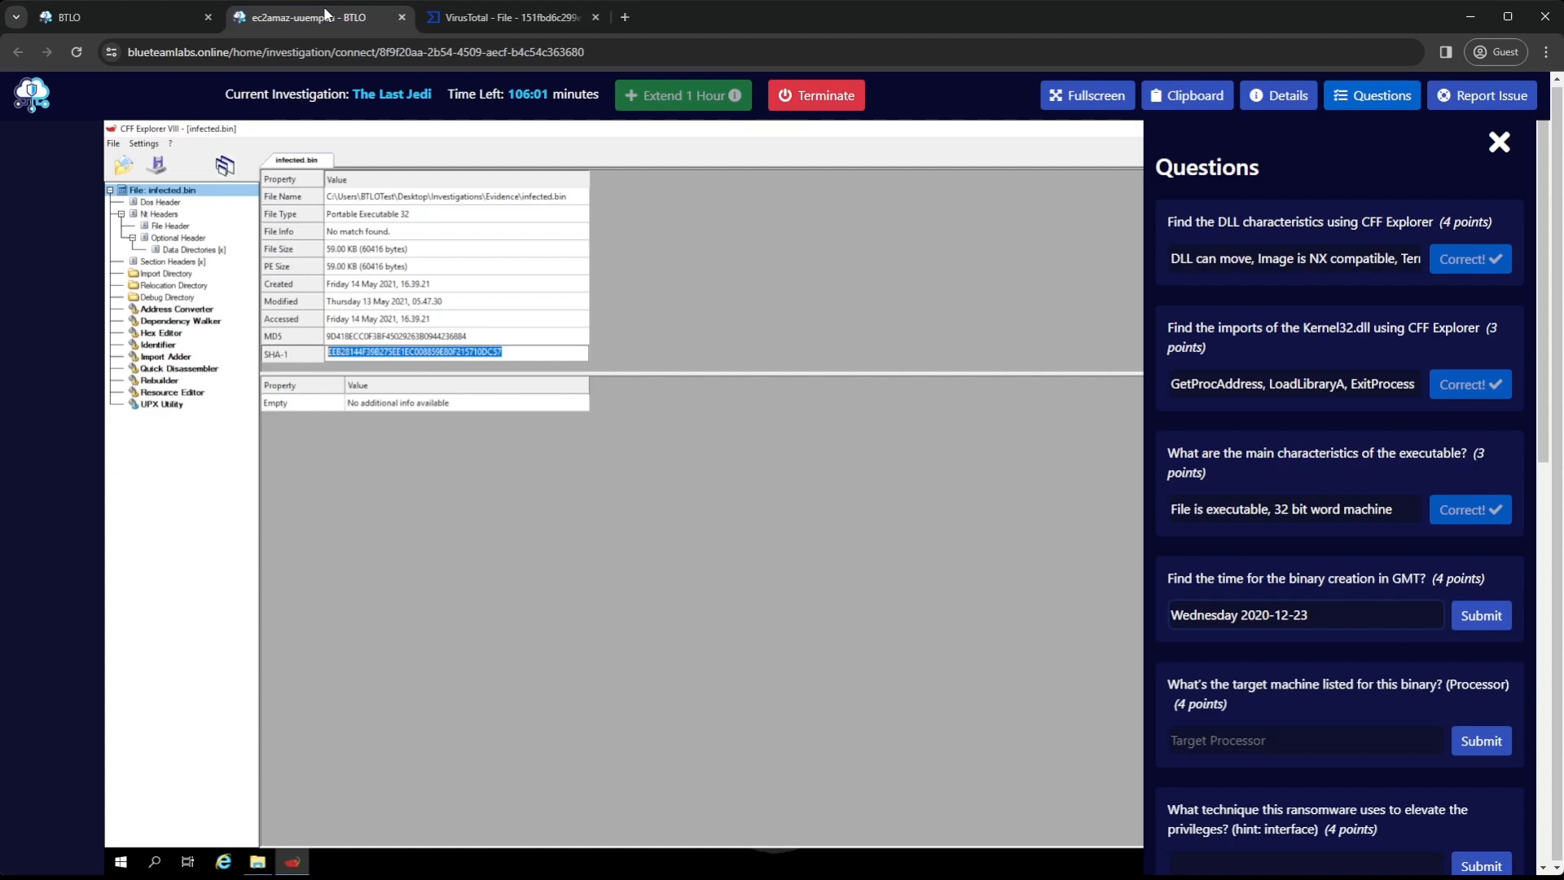
{"action": "left_click", "coordinate": [509, 16]}
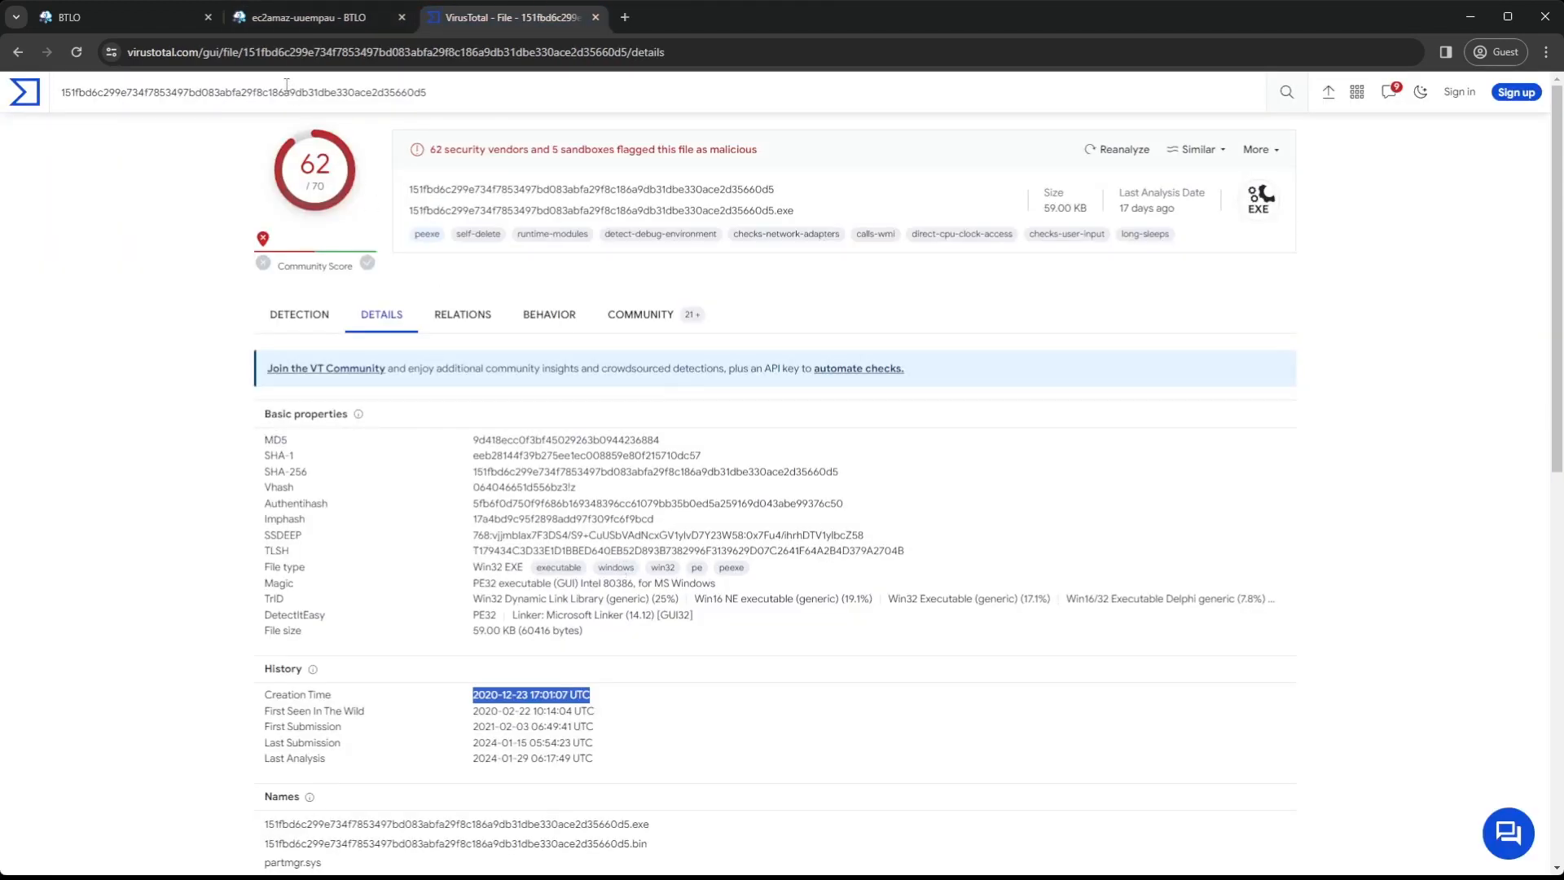
{"action": "left_click", "coordinate": [302, 24]}
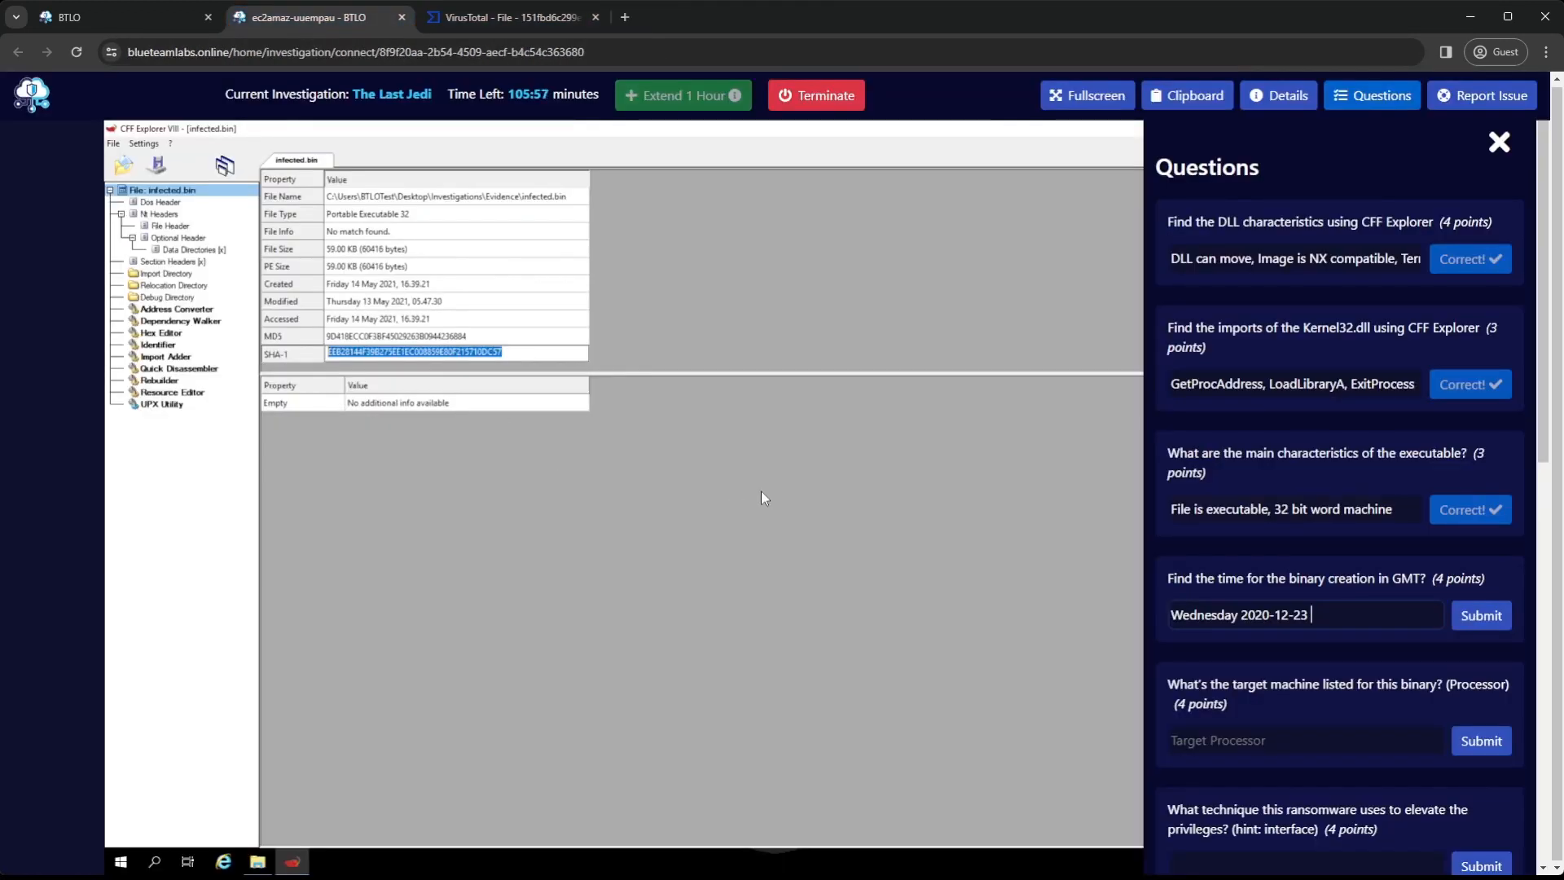
{"action": "type", "text": "5:01:07 PM"}
{"action": "key", "text": "Return"}
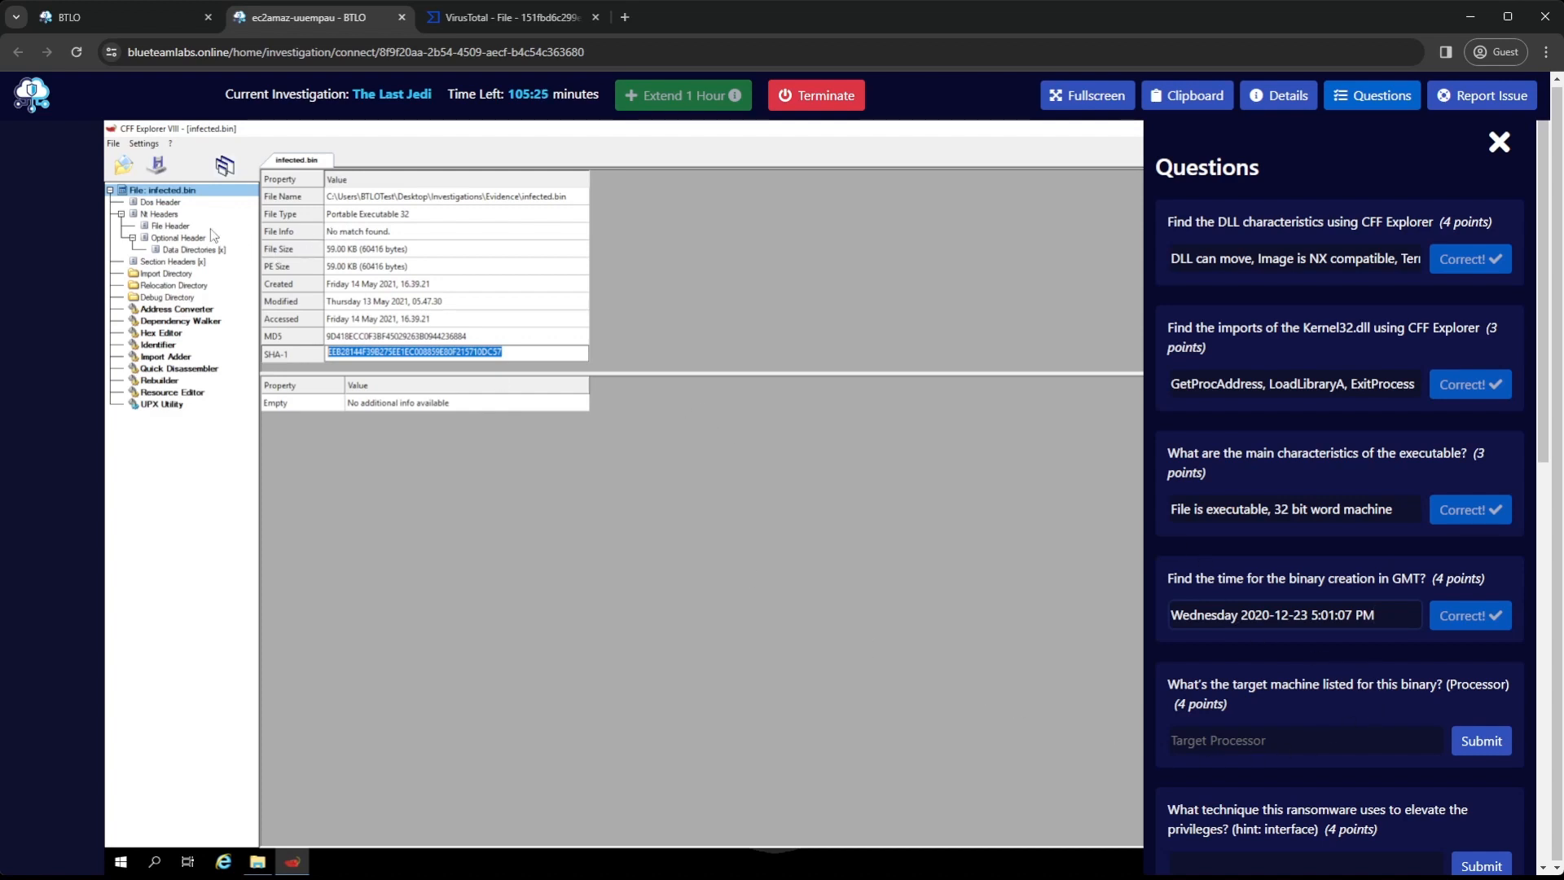
Inspect the Machine entry in infected.bin's File Header and its list of processor types to identify the target machine
{"action": "left_click", "coordinate": [1499, 142]}
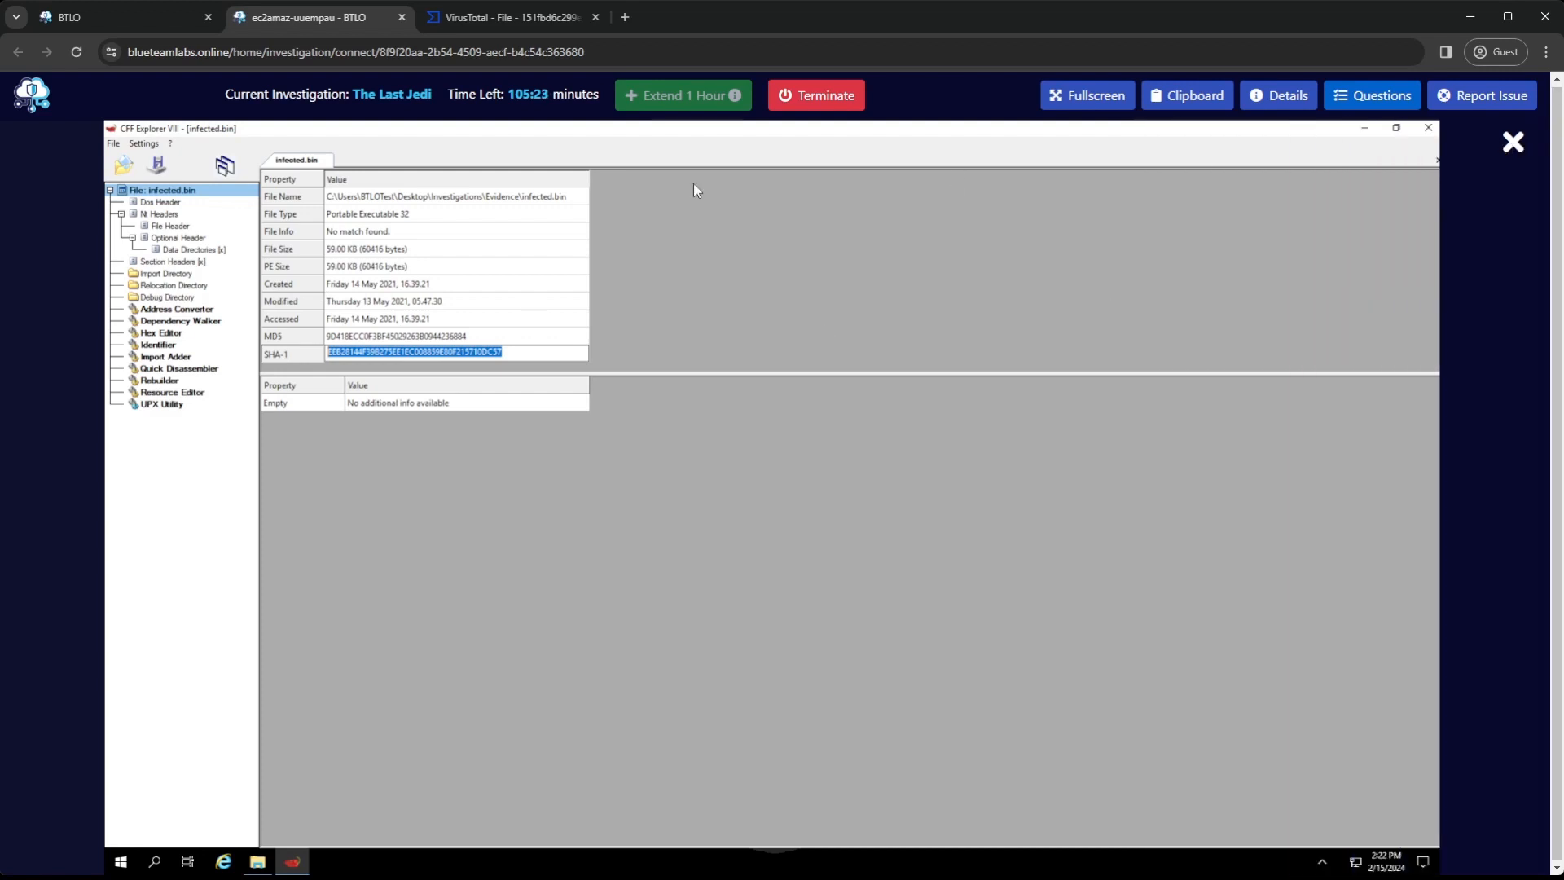
{"action": "left_click", "coordinate": [169, 226]}
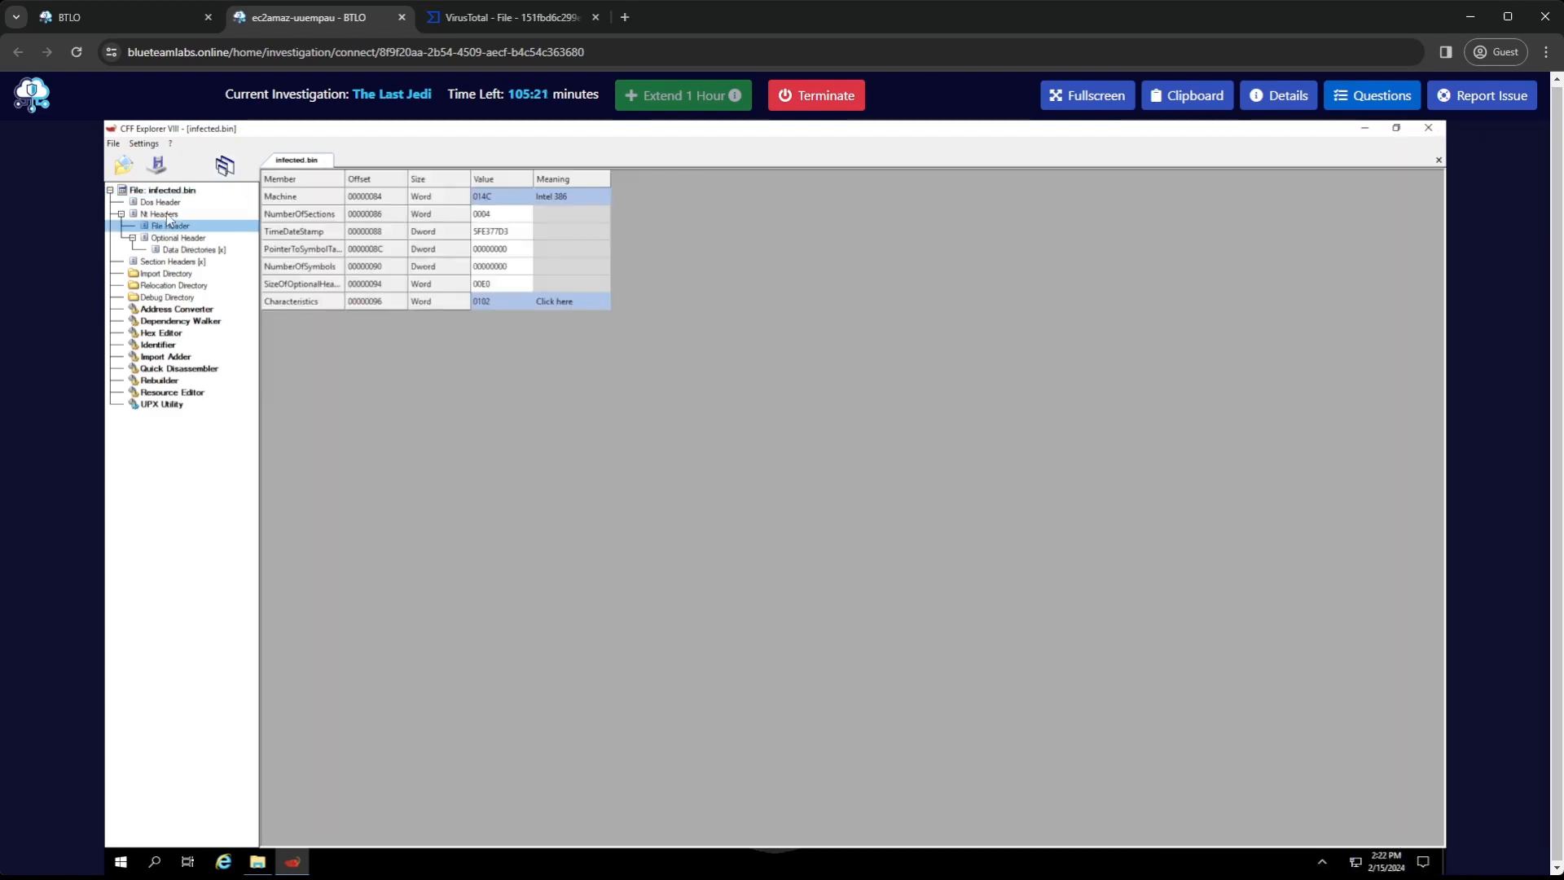
{"action": "left_click", "coordinate": [168, 216]}
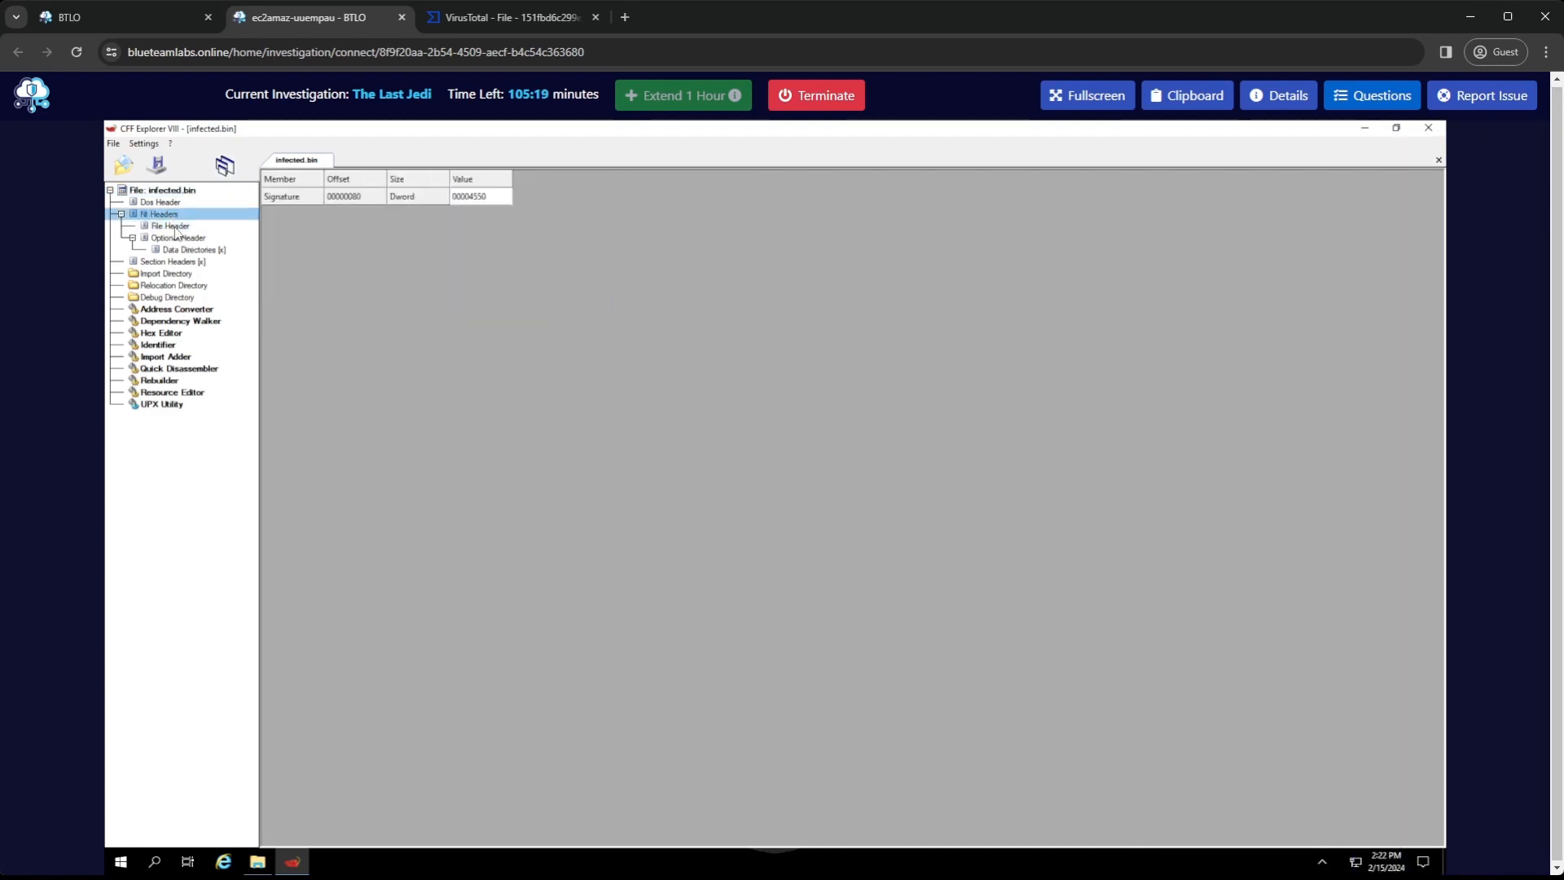
{"action": "left_click", "coordinate": [173, 228]}
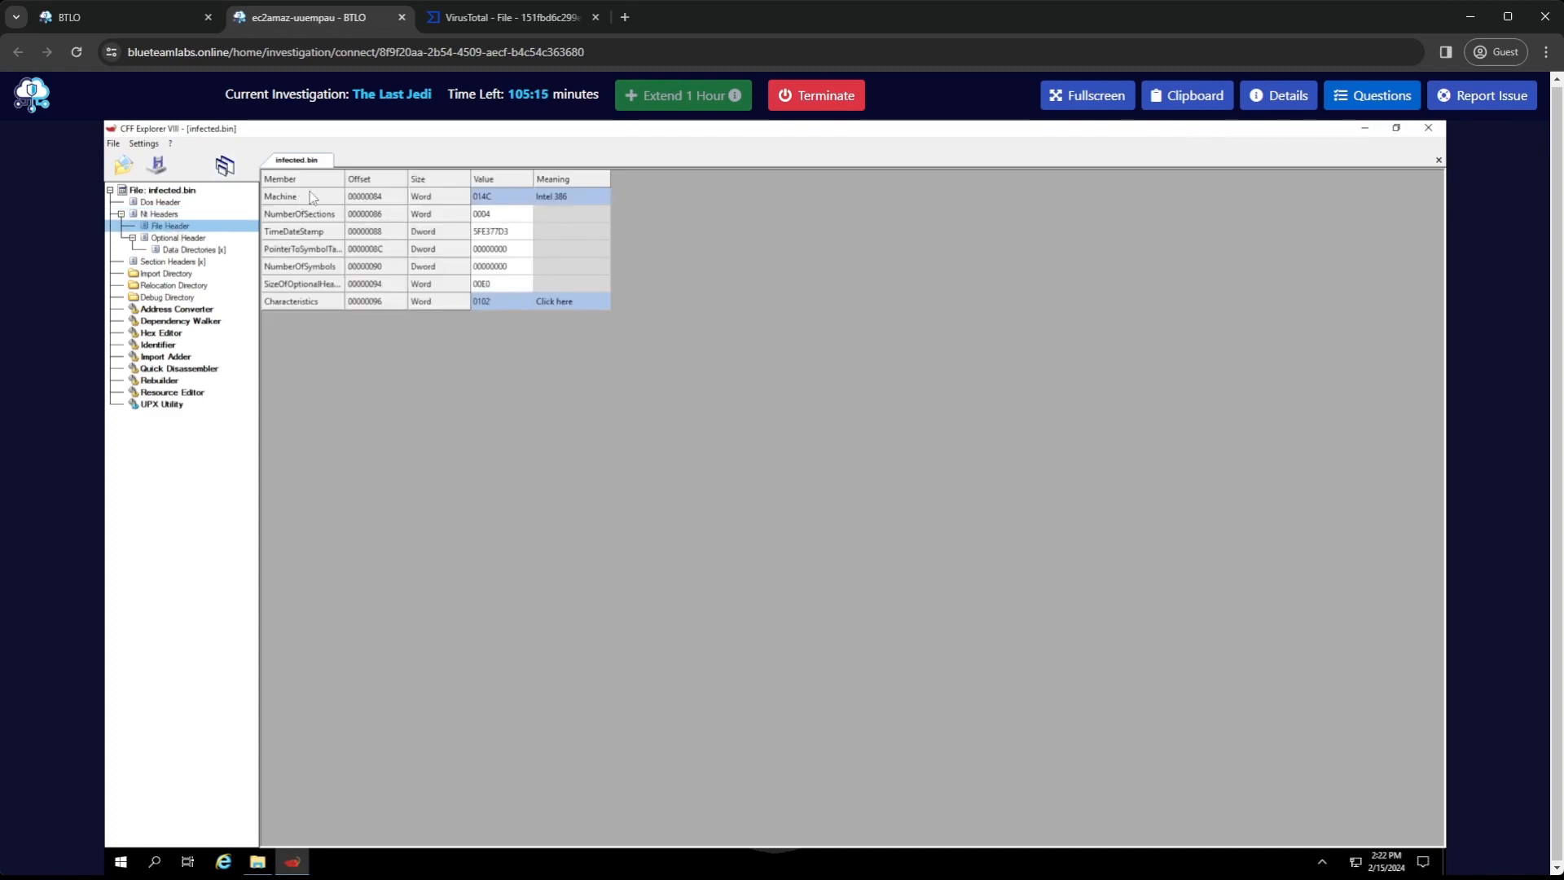
{"action": "left_click", "coordinate": [1364, 104]}
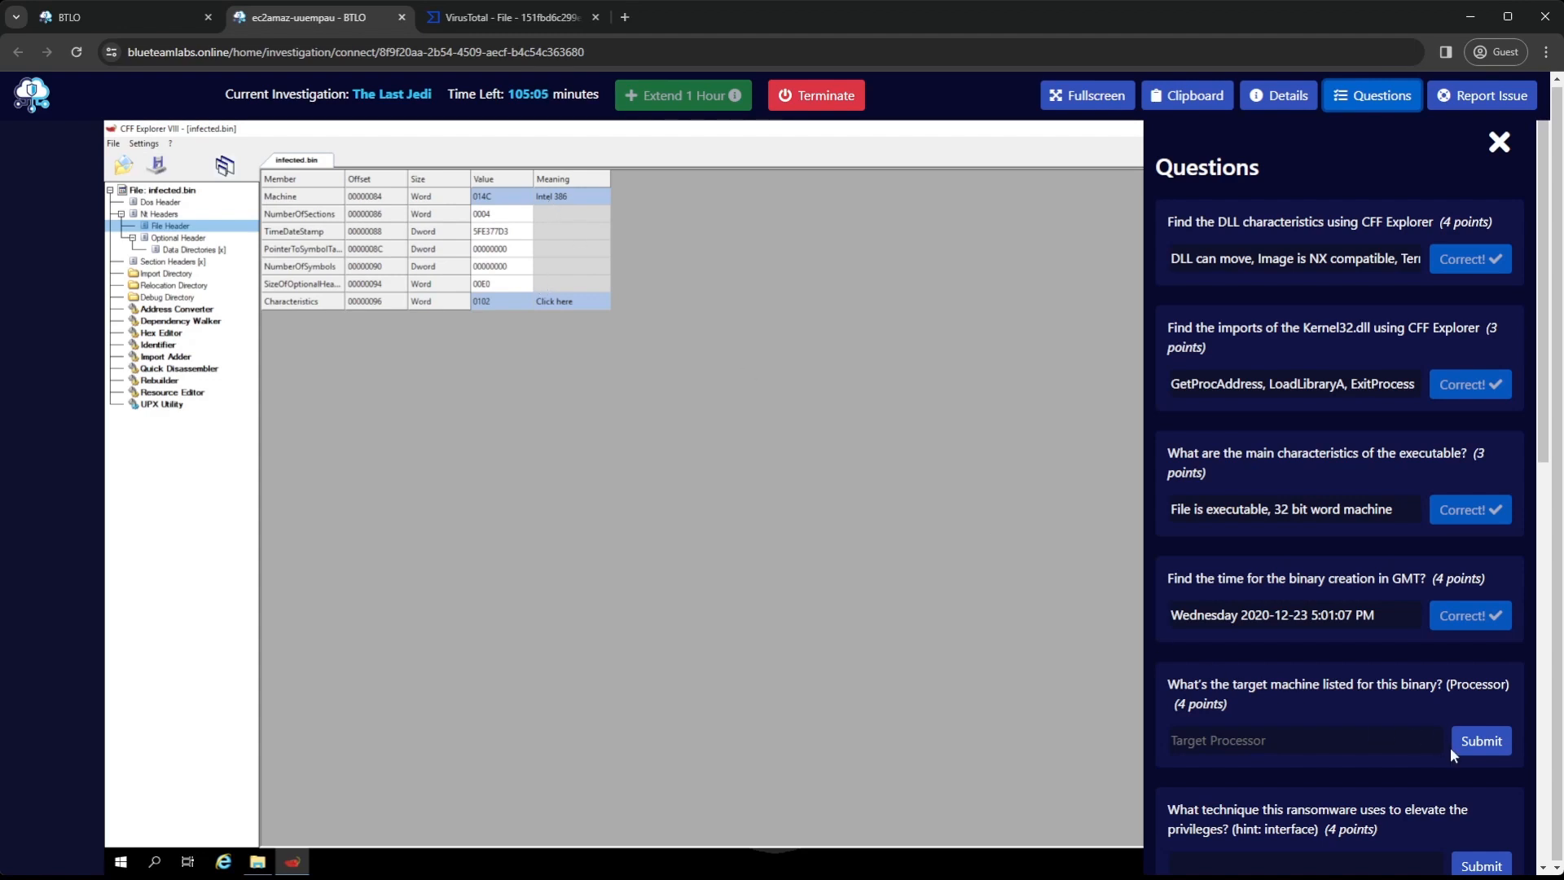
{"action": "left_click", "coordinate": [579, 201]}
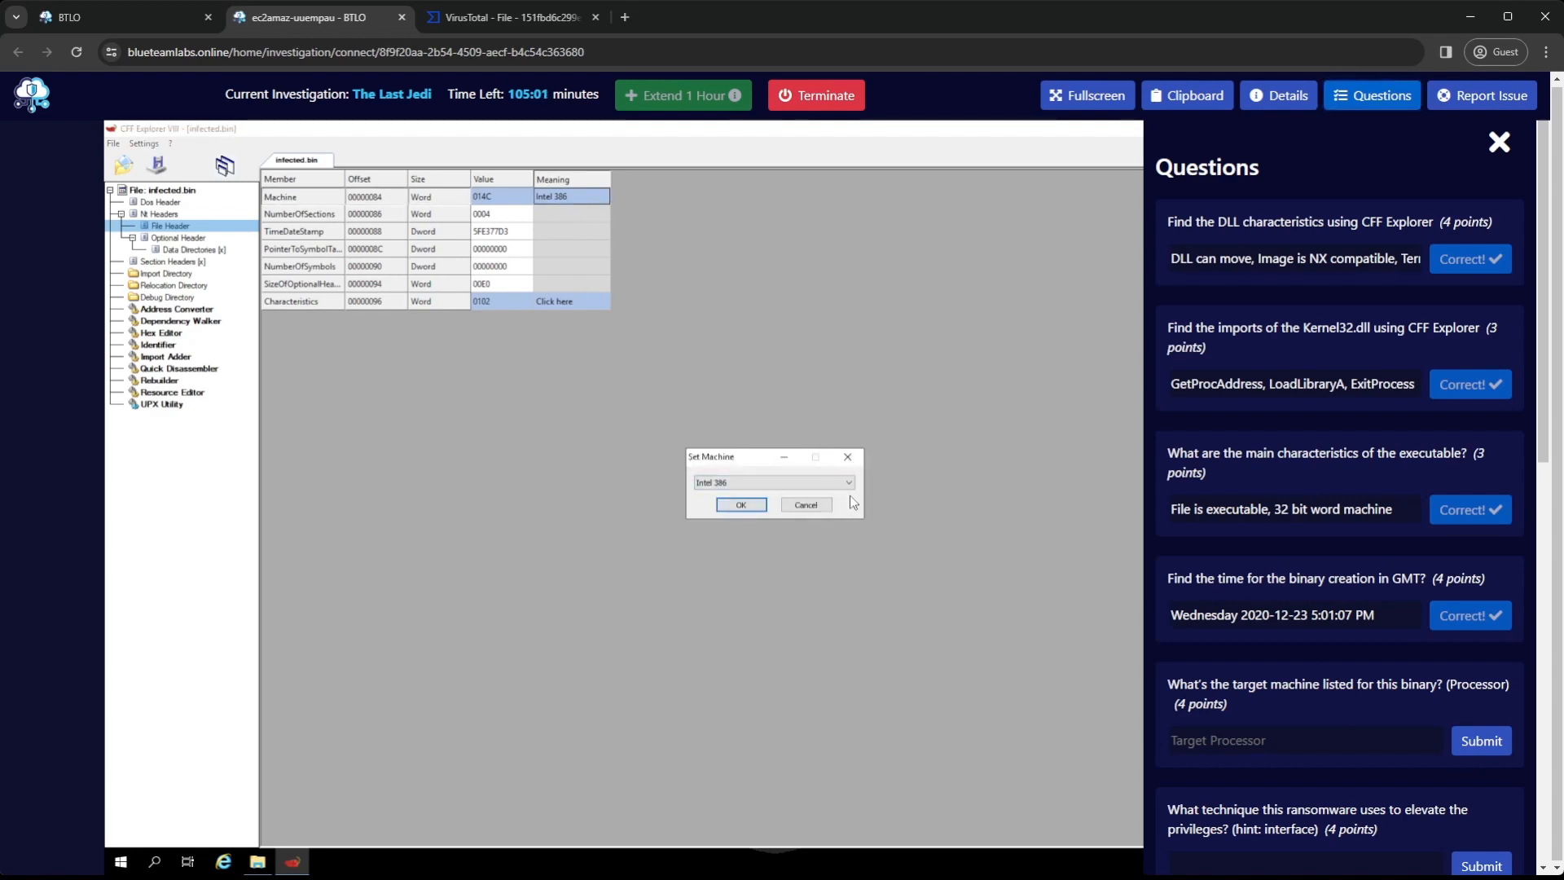
{"action": "left_click", "coordinate": [848, 482]}
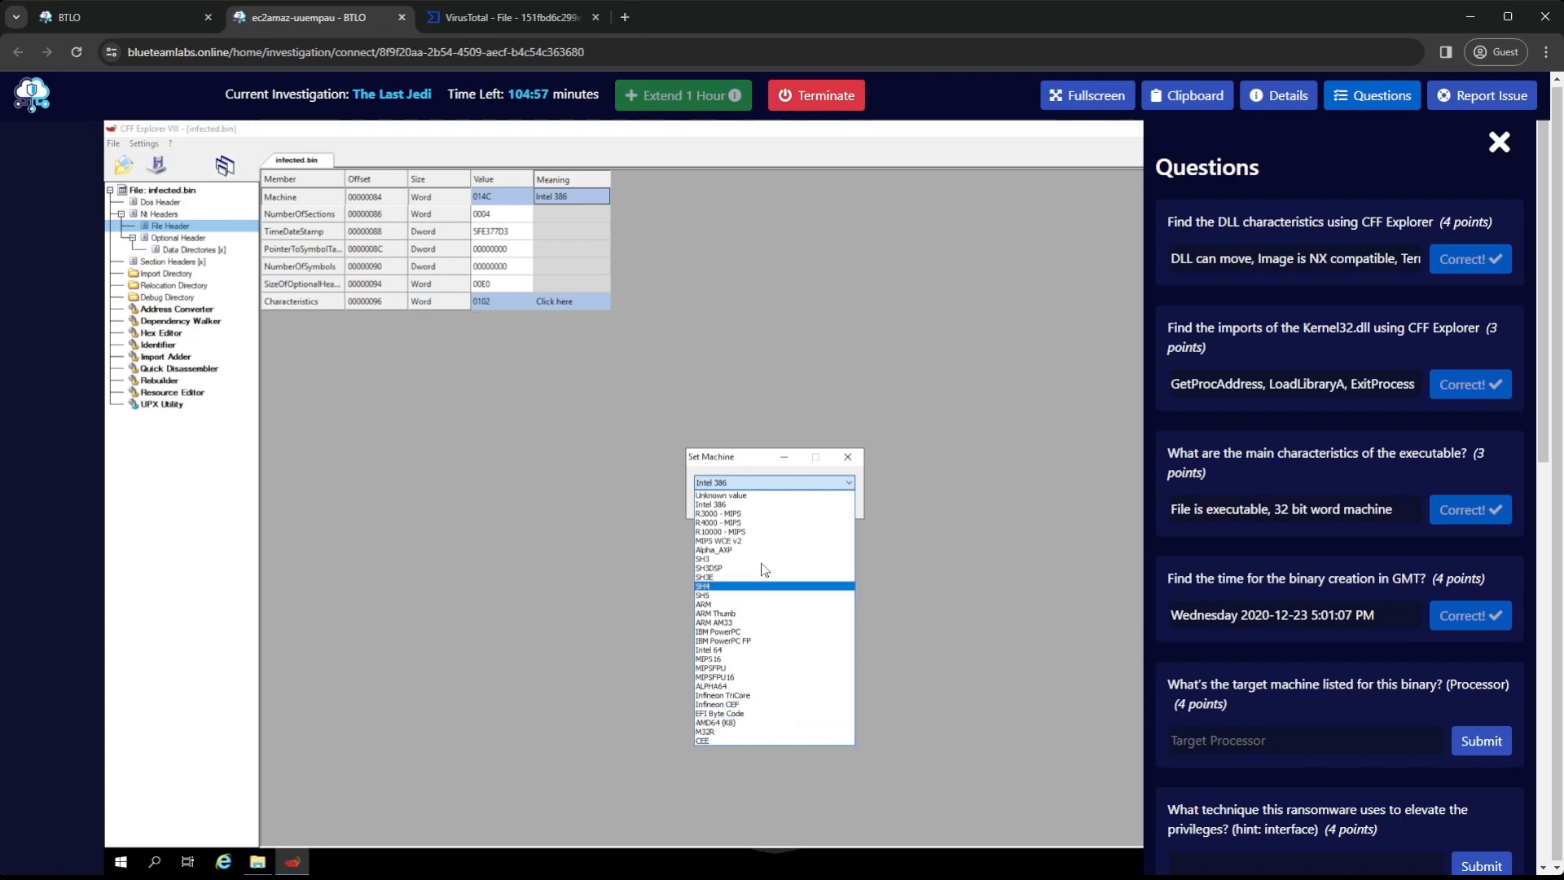
{"action": "left_click", "coordinate": [780, 287]}
Submit "Intel 386" as the answer to the target machine question
{"action": "left_click", "coordinate": [1217, 739]}
{"action": "type", "text": "Intel "}
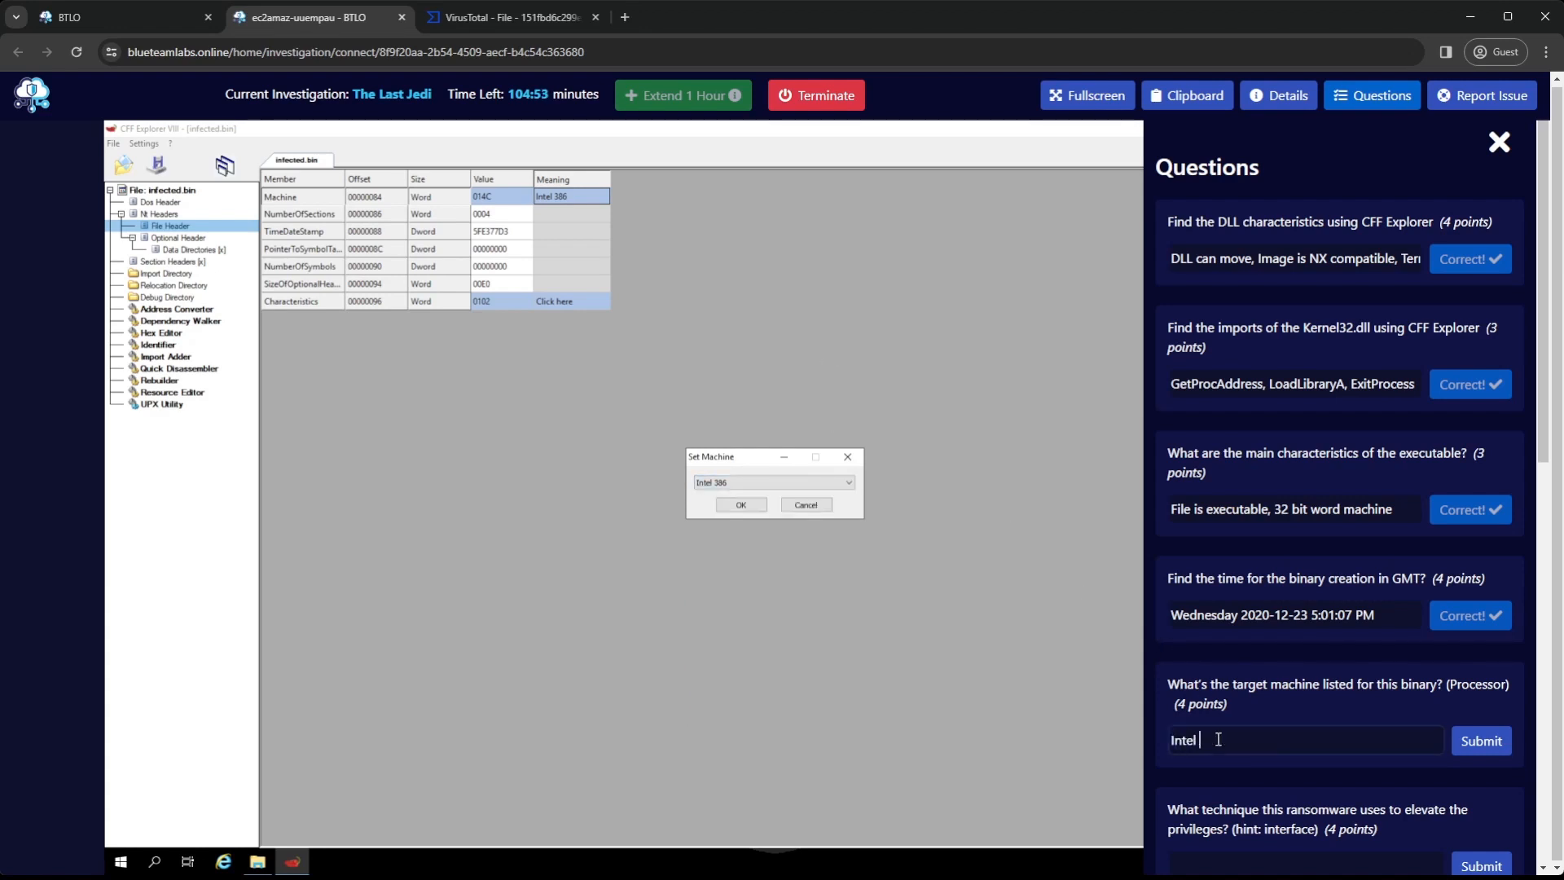
{"action": "type", "text": "386"}
{"action": "key", "text": "Return"}
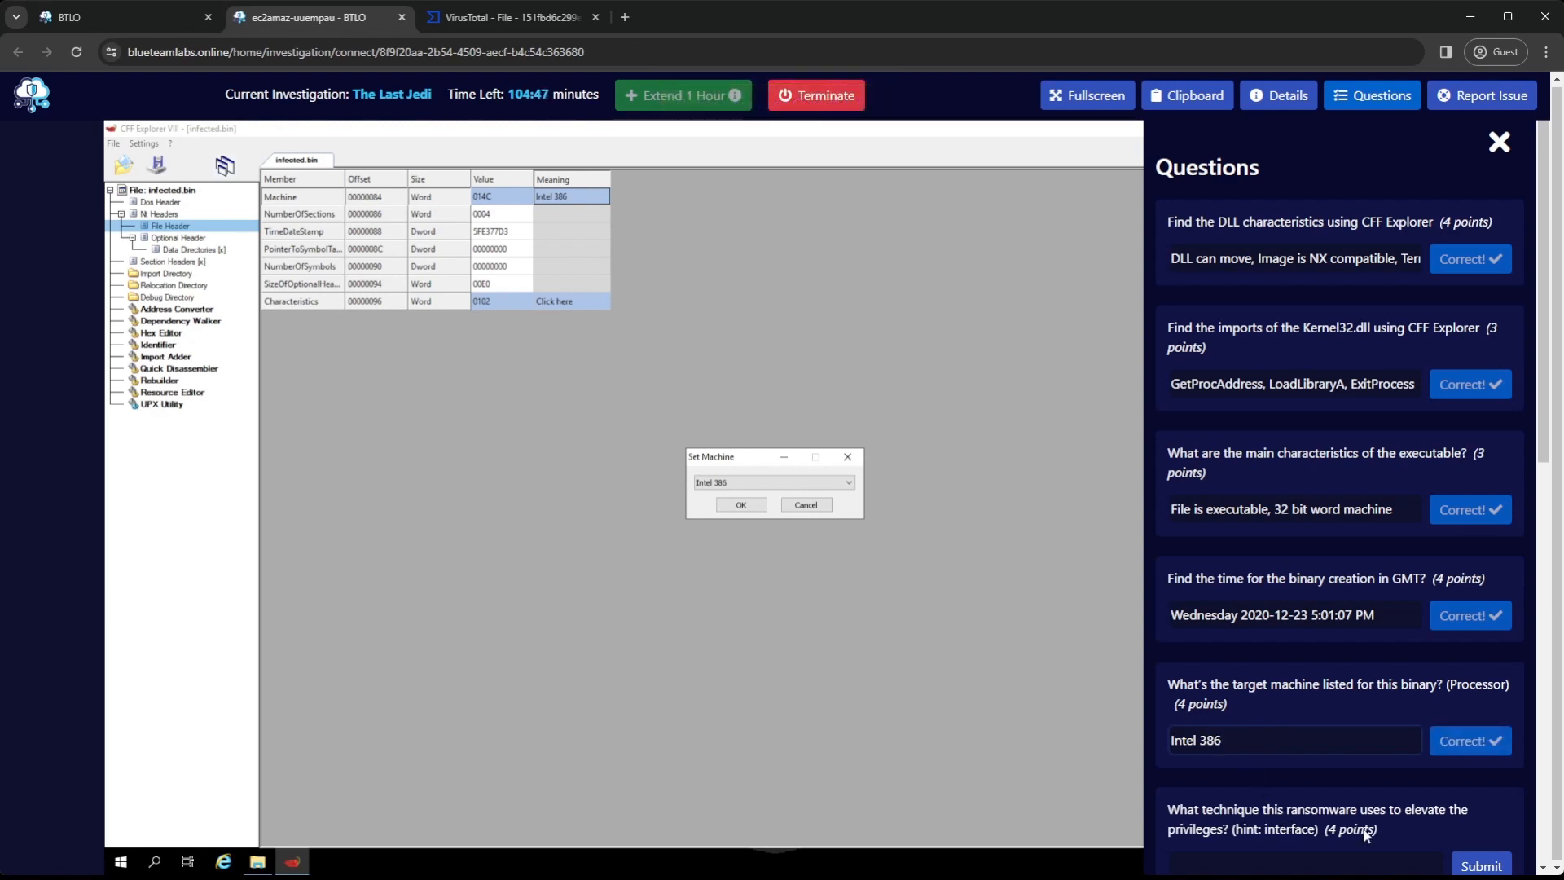
Check the privilege elevation technique question, then search Google in a new browser tab for "darkside ransomware"
{"action": "scroll", "coordinate": [1330, 806], "scroll_direction": "down", "scroll_amount": 1}
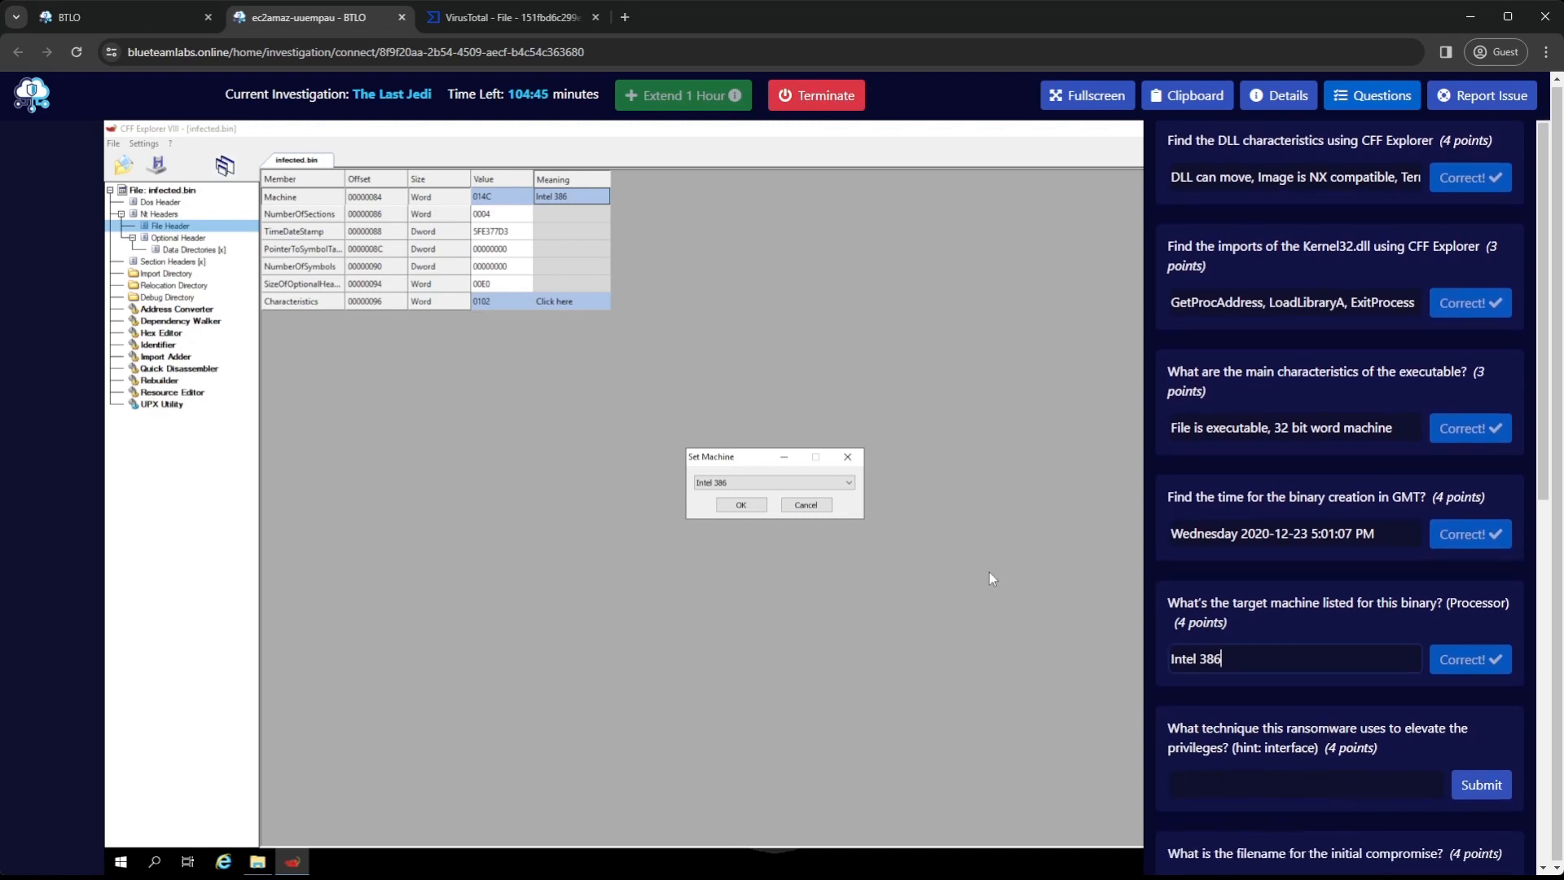
{"action": "left_click", "coordinate": [625, 17]}
{"action": "type", "text": "googl.eco"}
{"action": "key", "text": "BackSpace"}
{"action": "key", "text": "BackSpace"}
{"action": "key", "text": "BackSpace"}
{"action": "key", "text": "BackSpace"}
{"action": "type", "text": "e.com"}
{"action": "key", "text": "Return"}
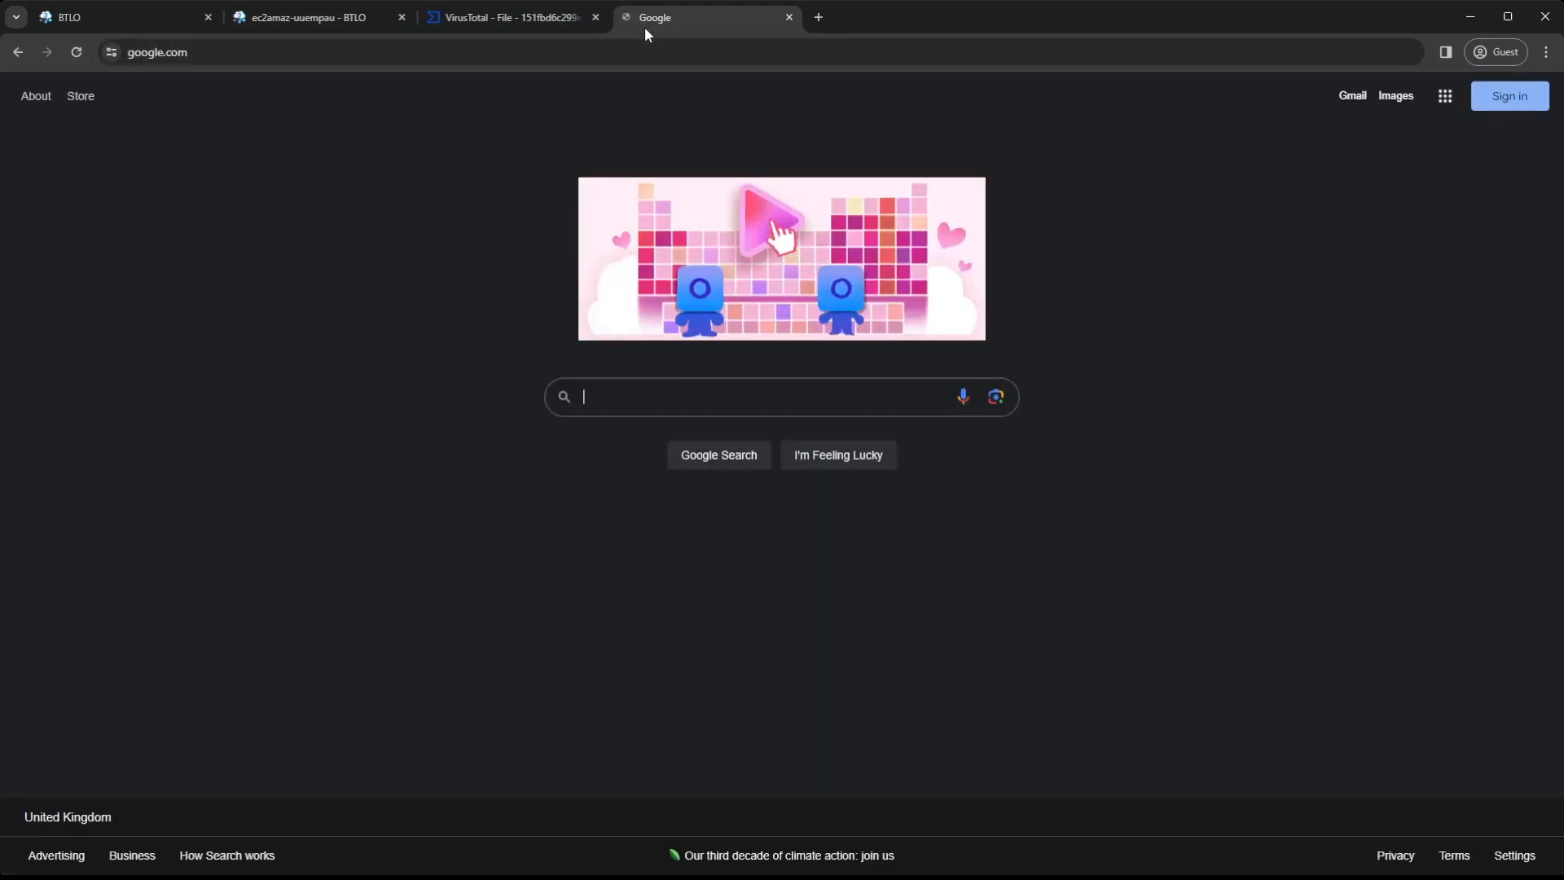
{"action": "type", "text": "d"}
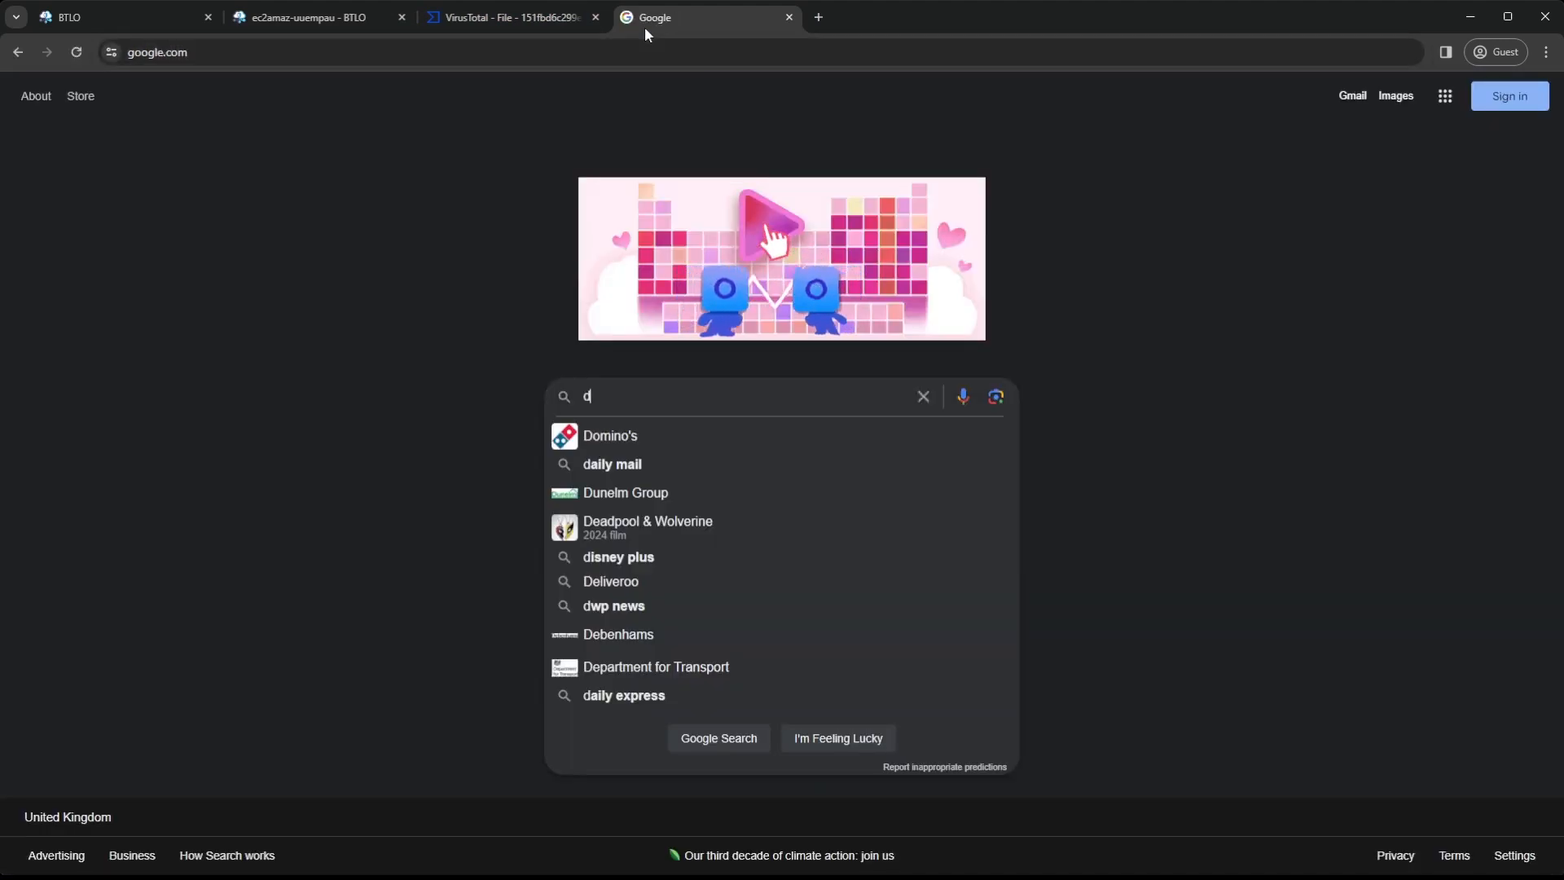
{"action": "type", "text": "arkside"}
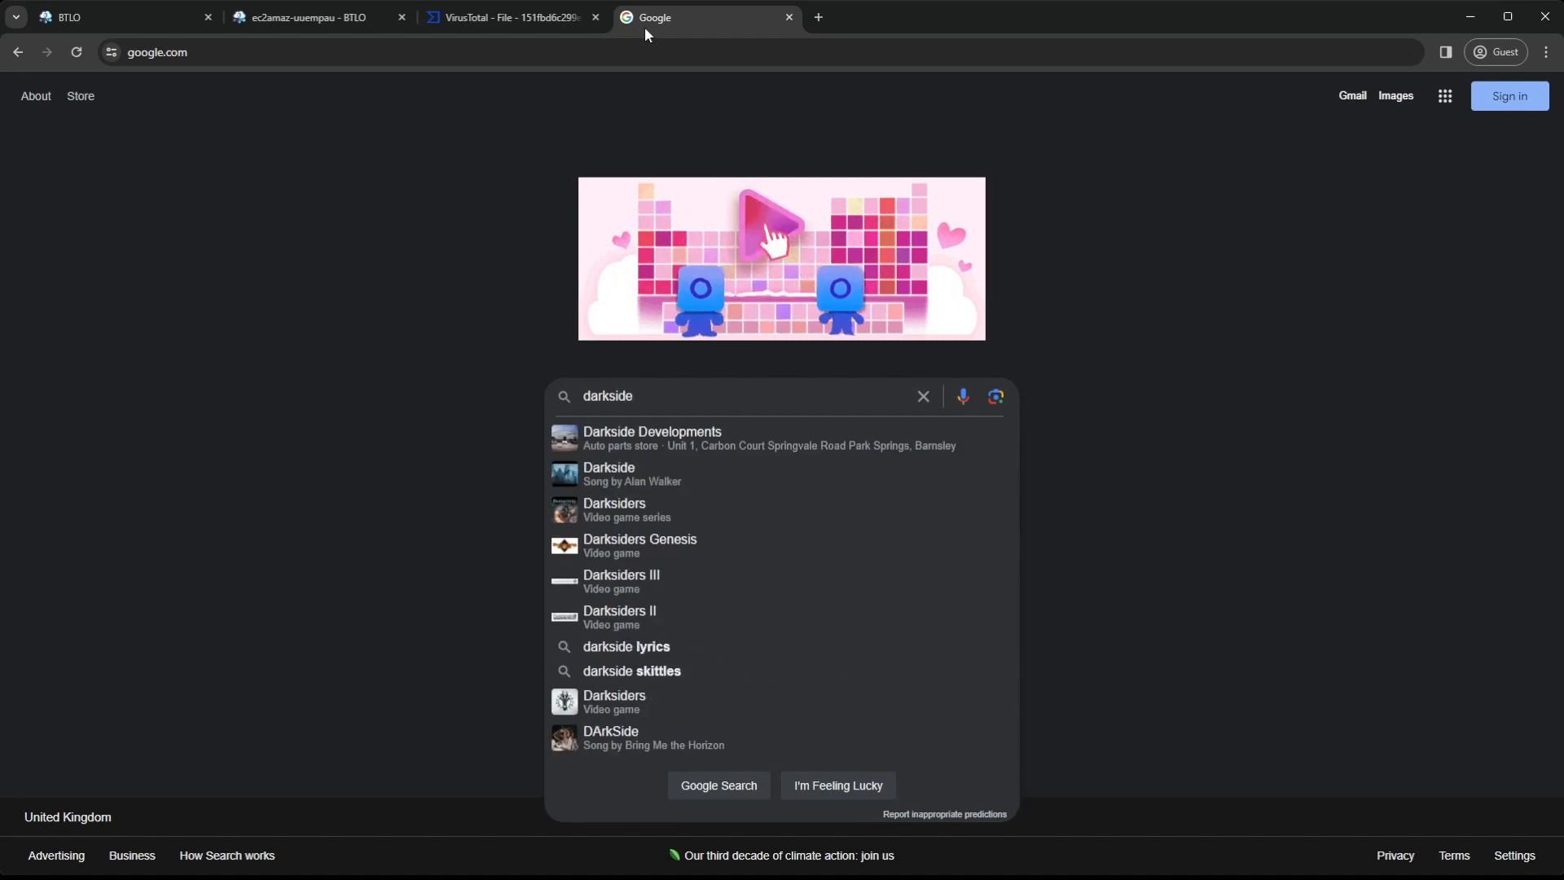
{"action": "type", "text": " ransomware"}
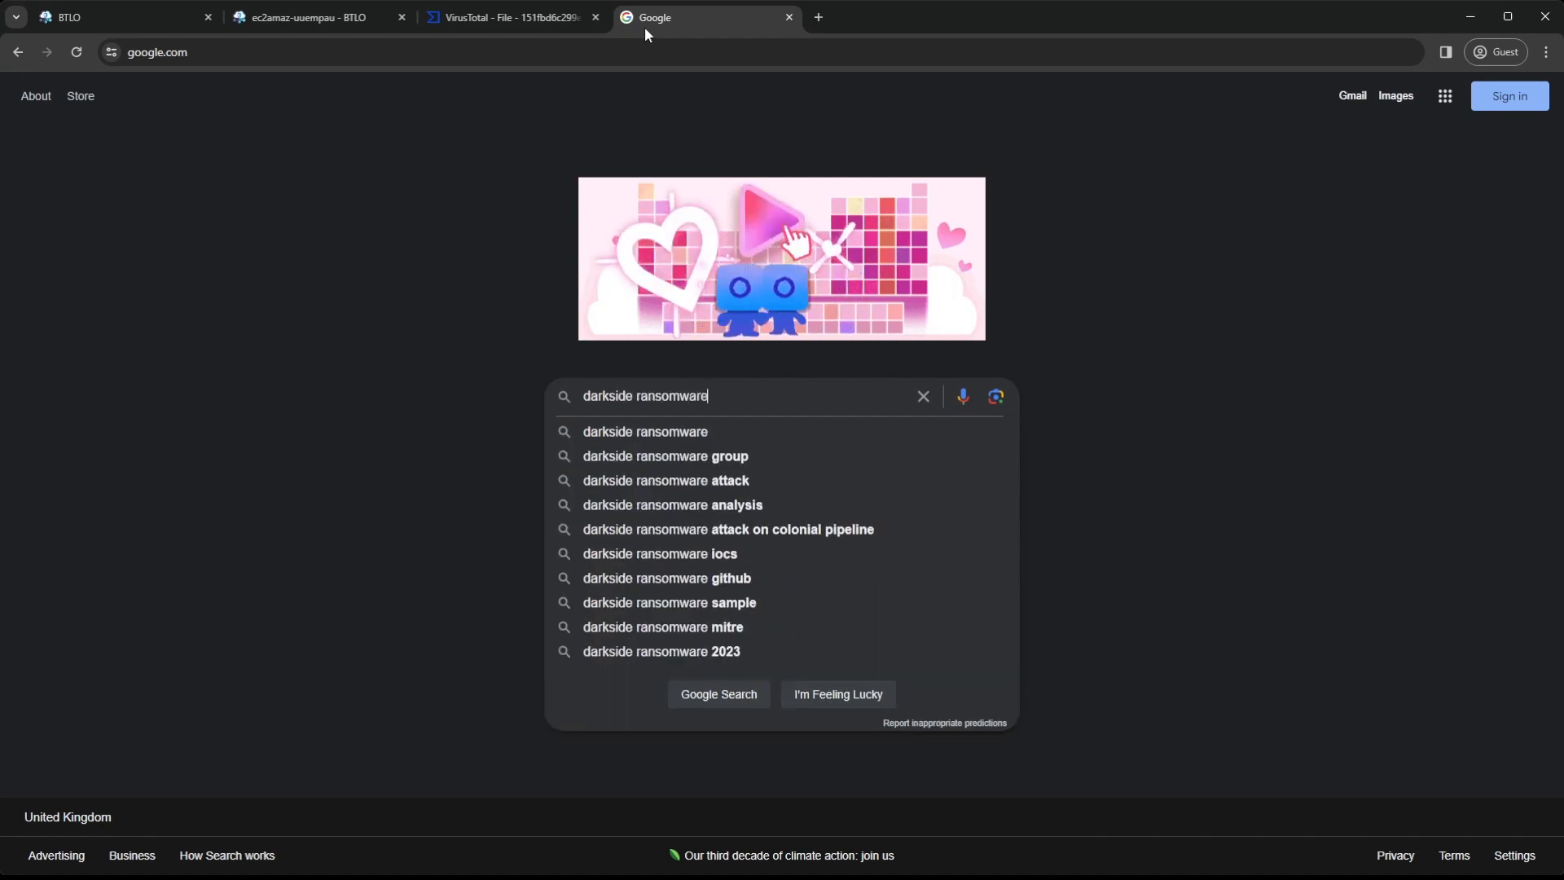
{"action": "key", "text": "Return"}
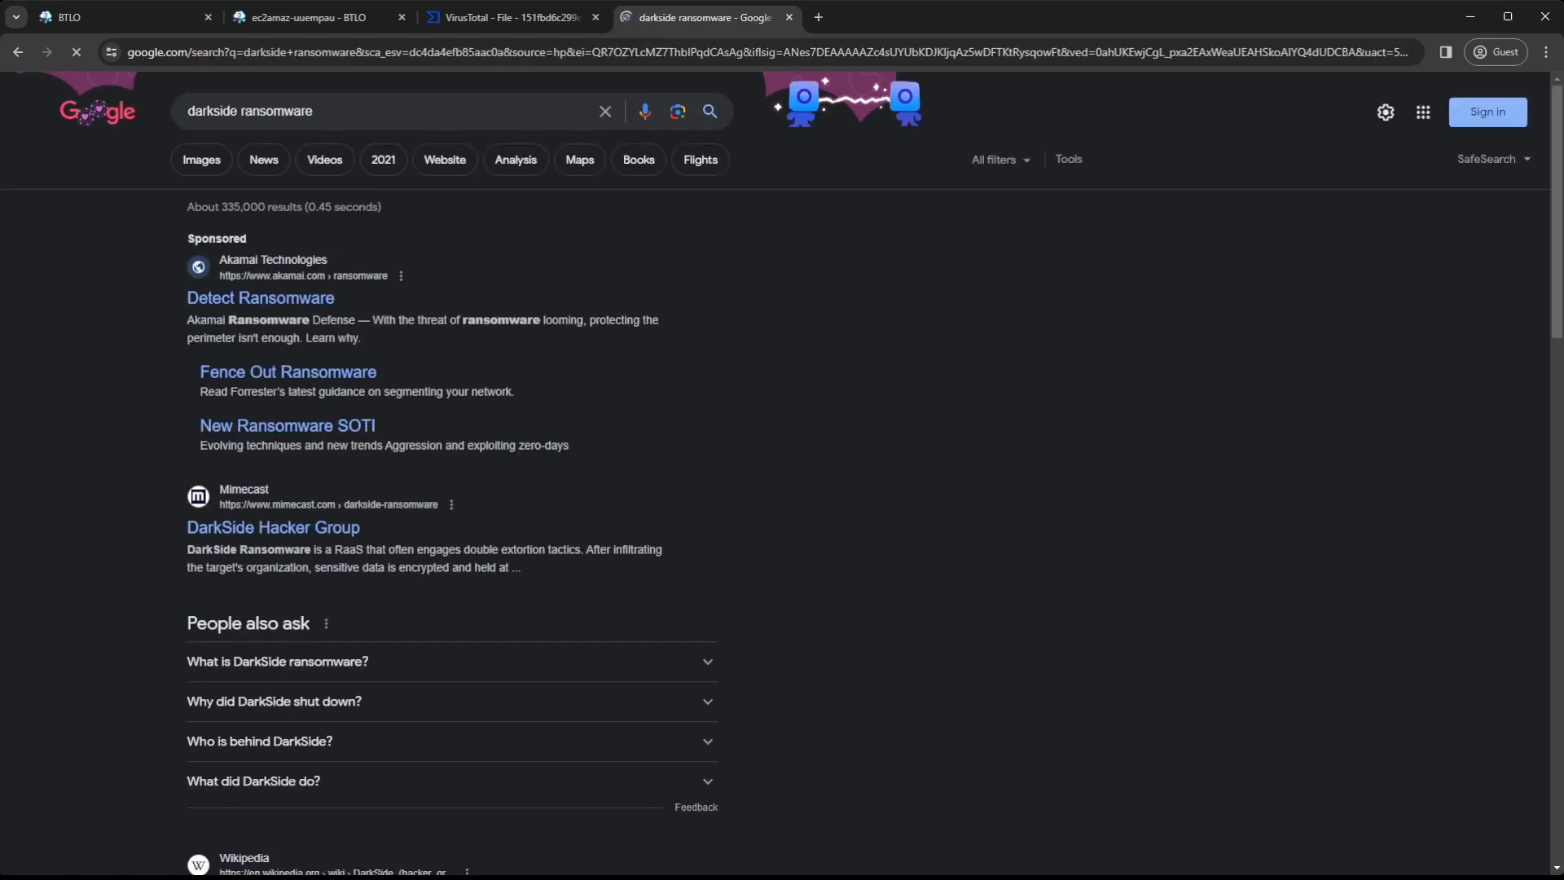
Open Wikipedia's DarkSide (hacker group) article from the results and select "CMSTPLUA COM" in its Mechanism of attack section for copying
{"action": "scroll", "coordinate": [705, 415], "scroll_direction": "down", "scroll_amount": 2}
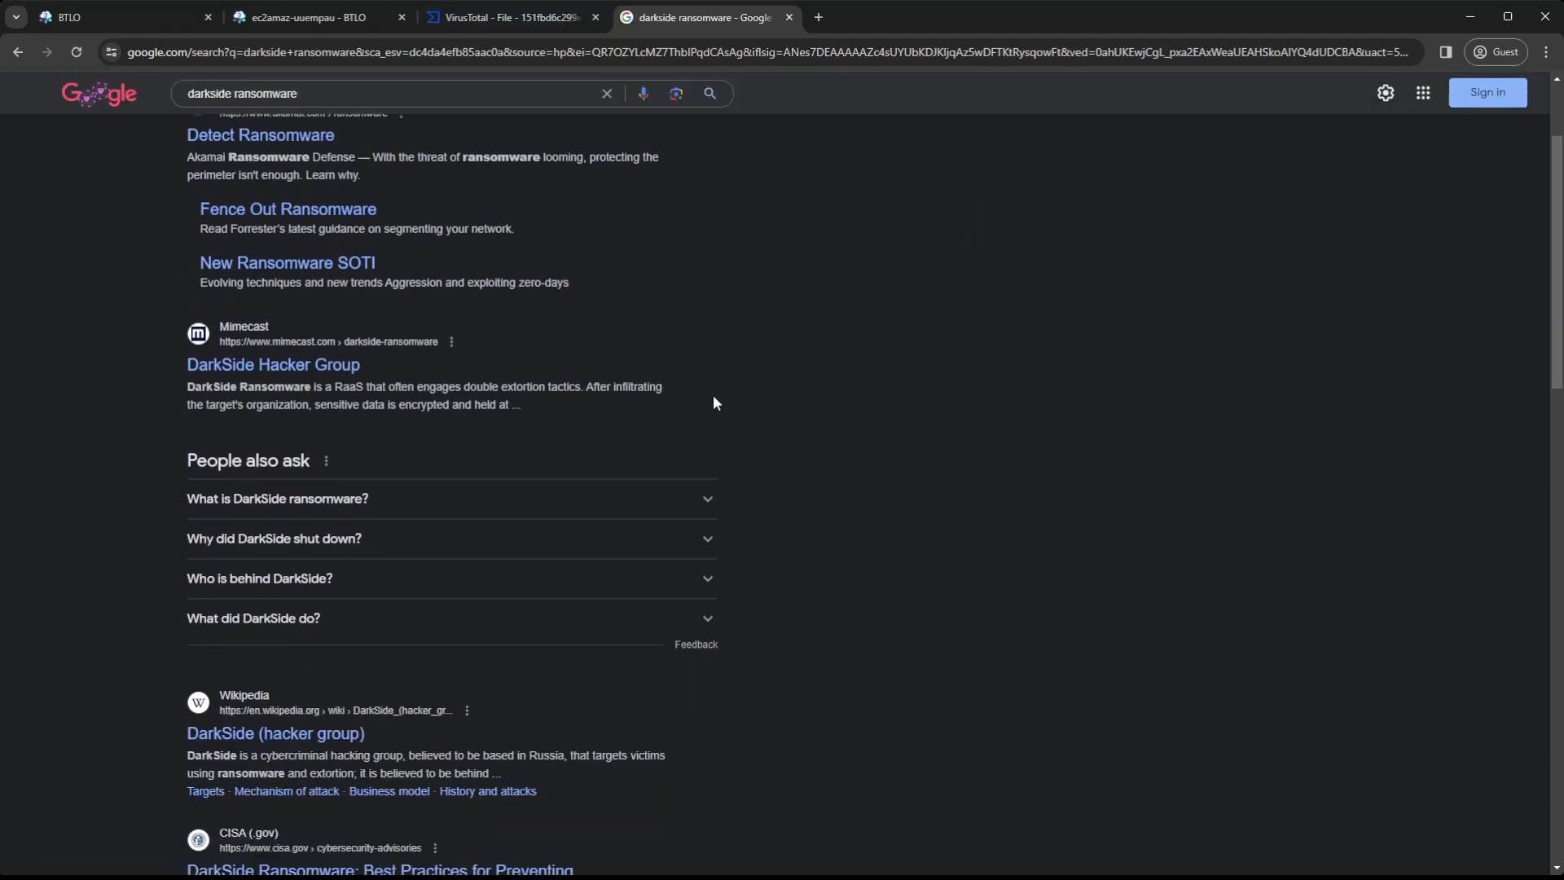
{"action": "scroll", "coordinate": [818, 358], "scroll_direction": "down", "scroll_amount": 3}
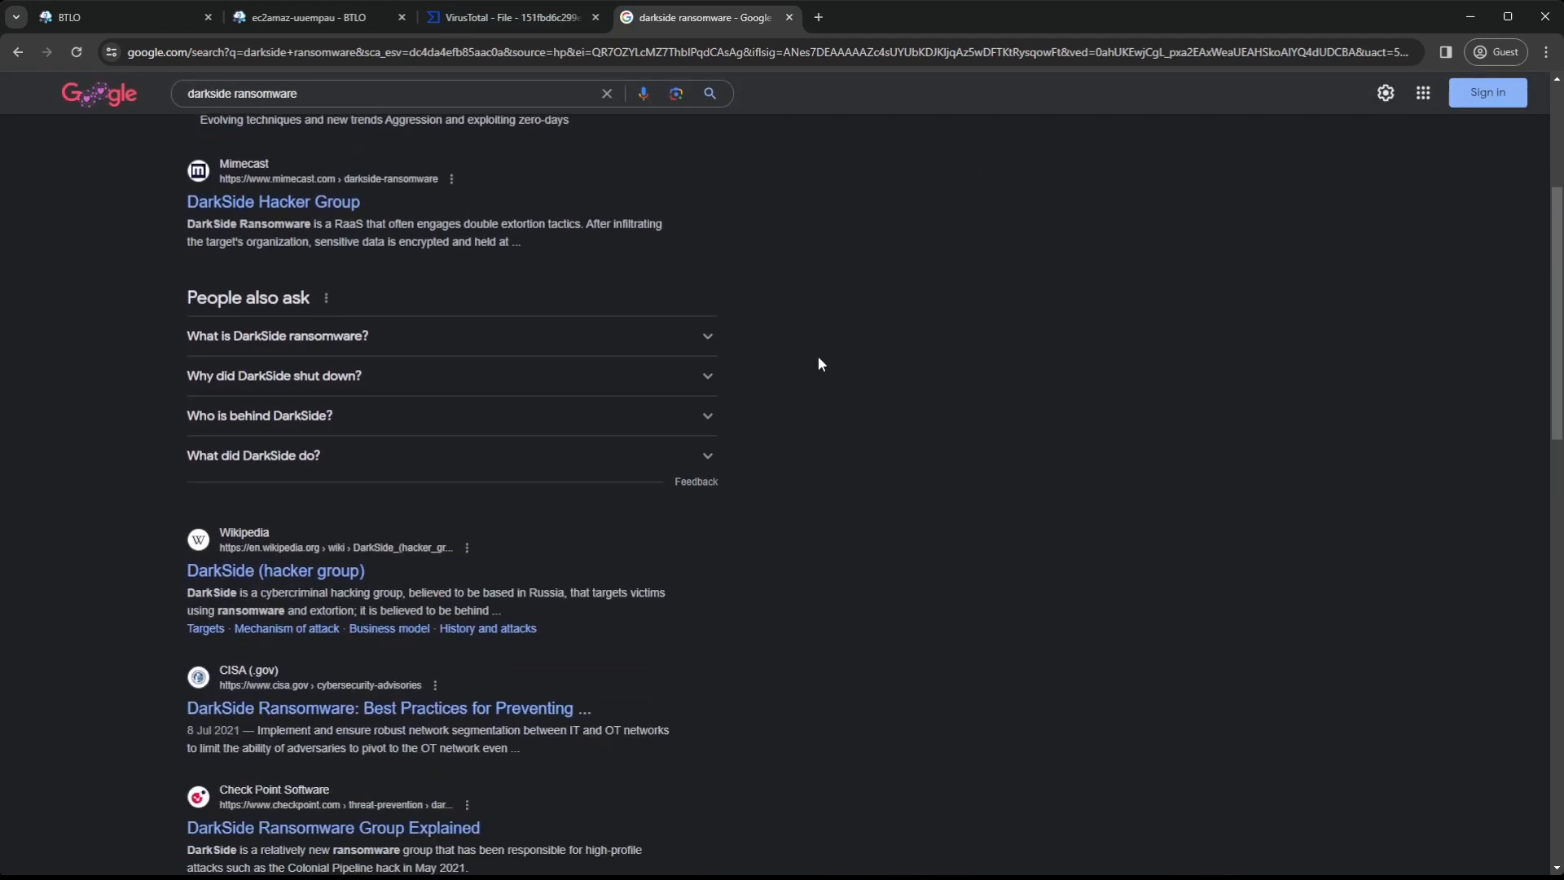
{"action": "left_click", "coordinate": [316, 493]}
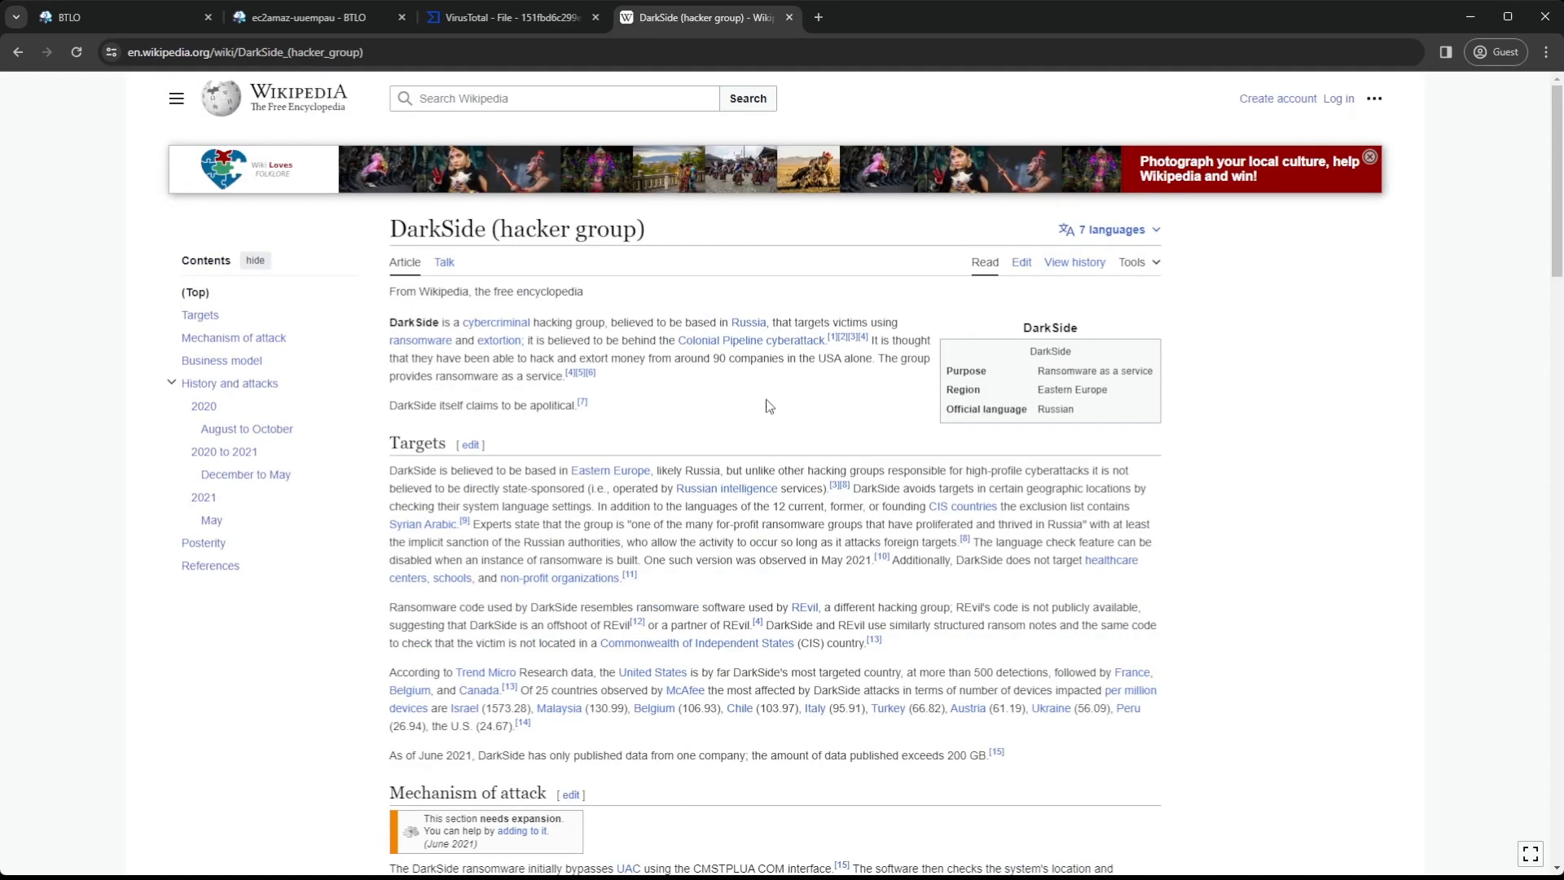
{"action": "scroll", "coordinate": [894, 422], "scroll_direction": "down", "scroll_amount": 2}
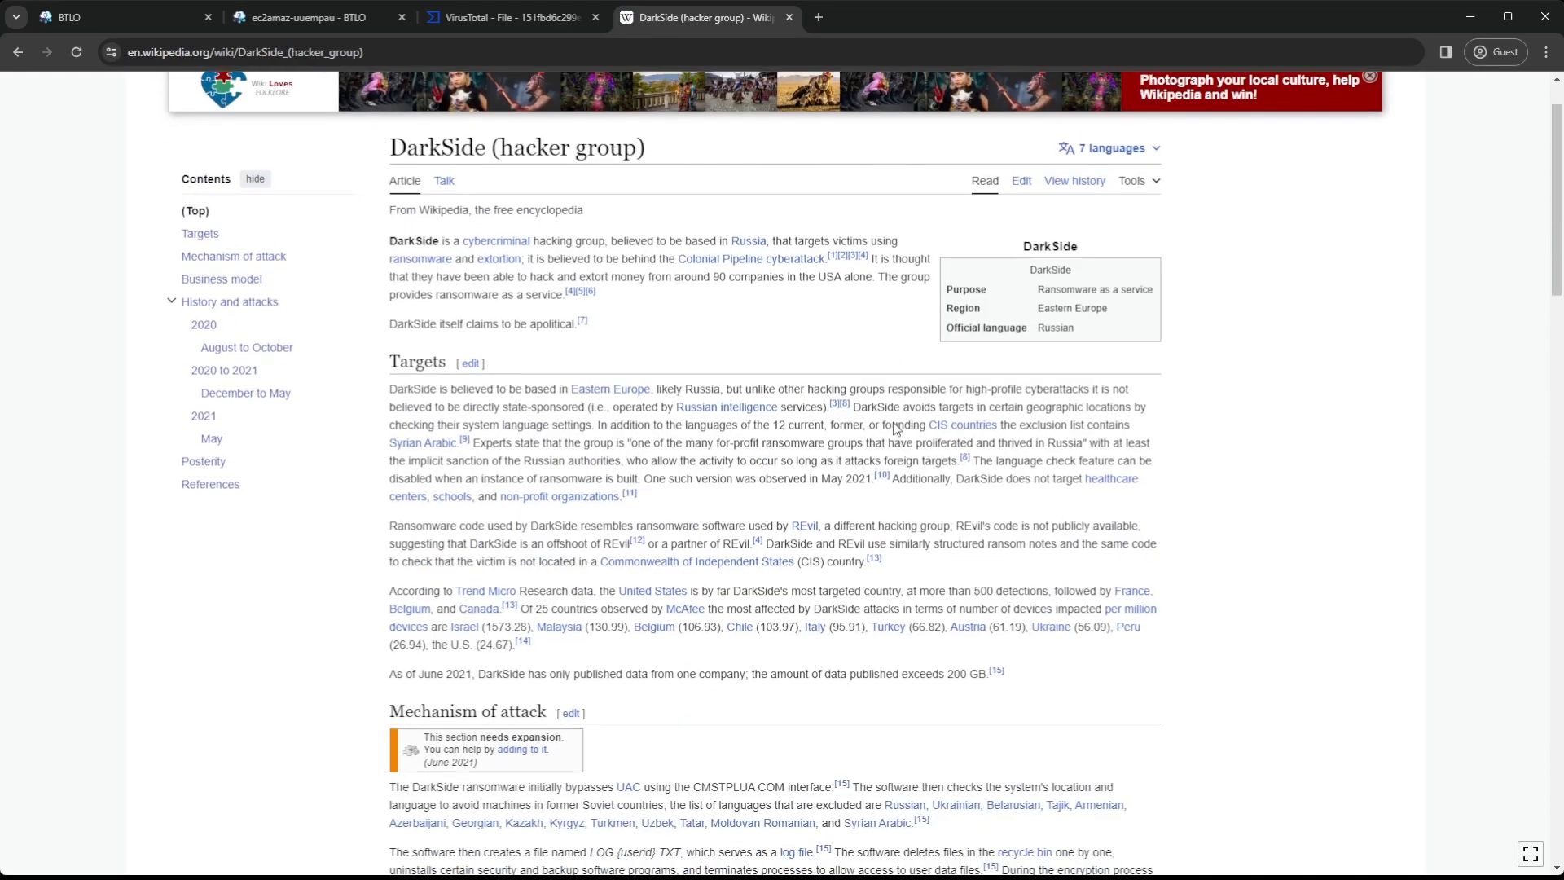
{"action": "scroll", "coordinate": [894, 422], "scroll_direction": "up", "scroll_amount": 1}
{"action": "scroll", "coordinate": [894, 422], "scroll_direction": "down", "scroll_amount": 3}
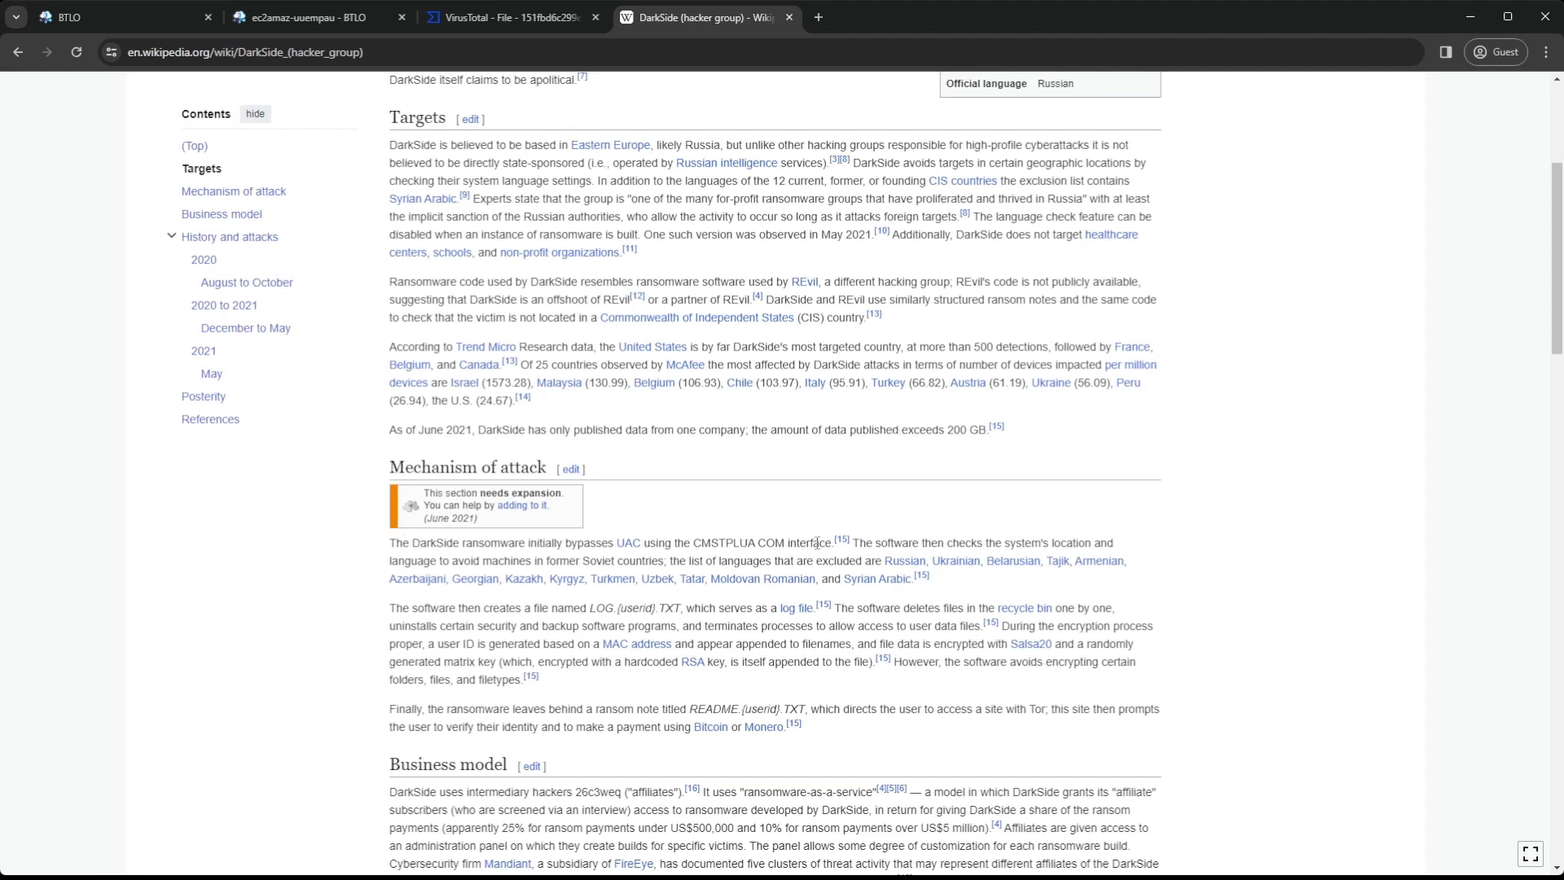
{"action": "left_click_drag", "start_coordinate": [833, 543], "coordinate": [390, 544]}
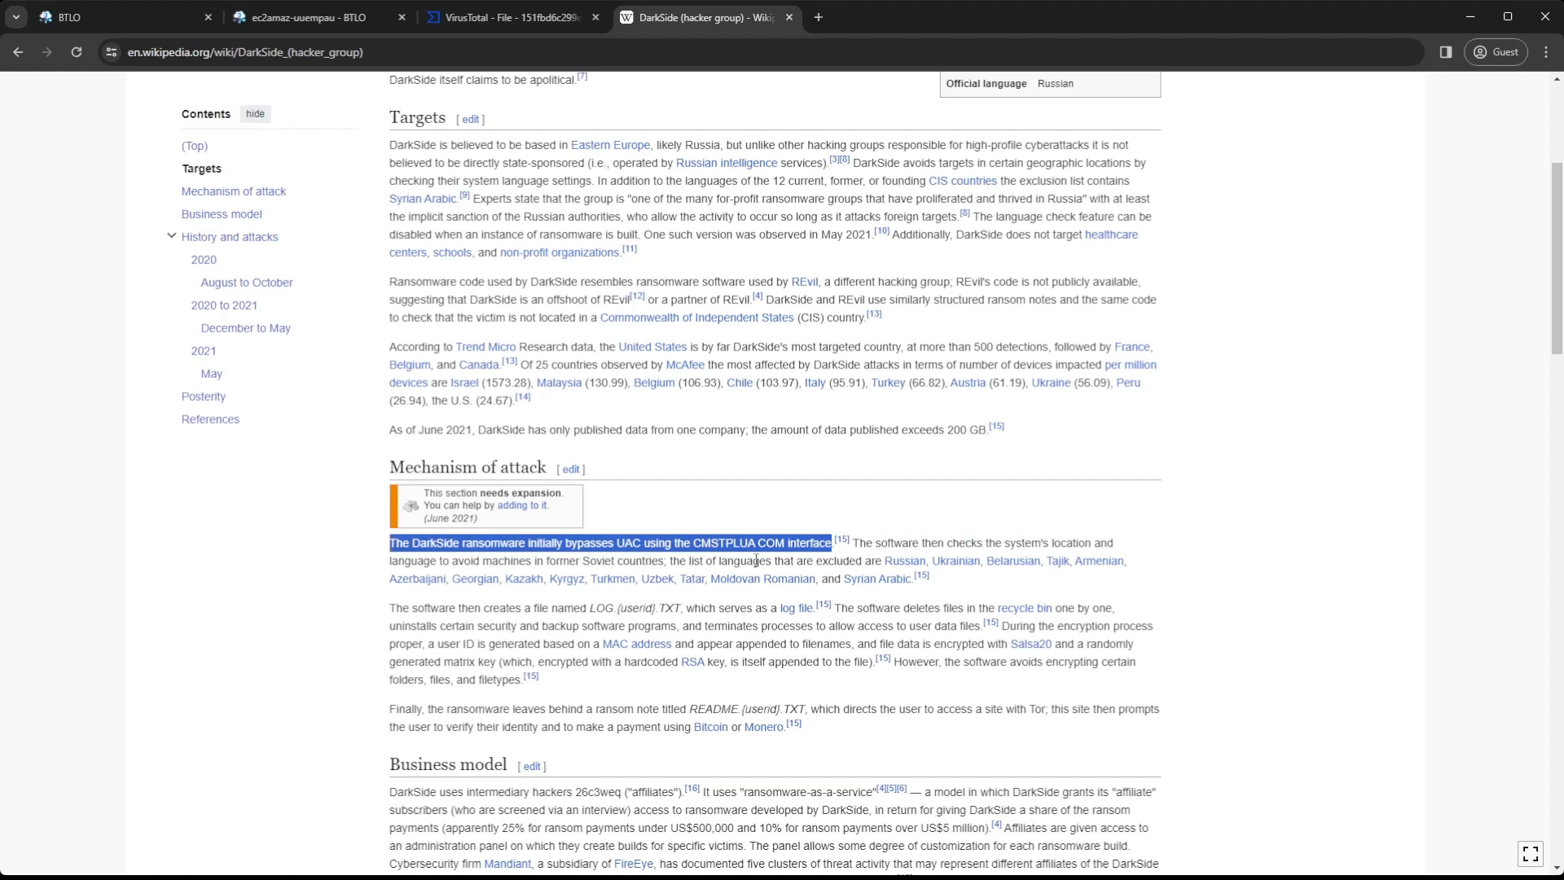
{"action": "left_click", "coordinate": [797, 507]}
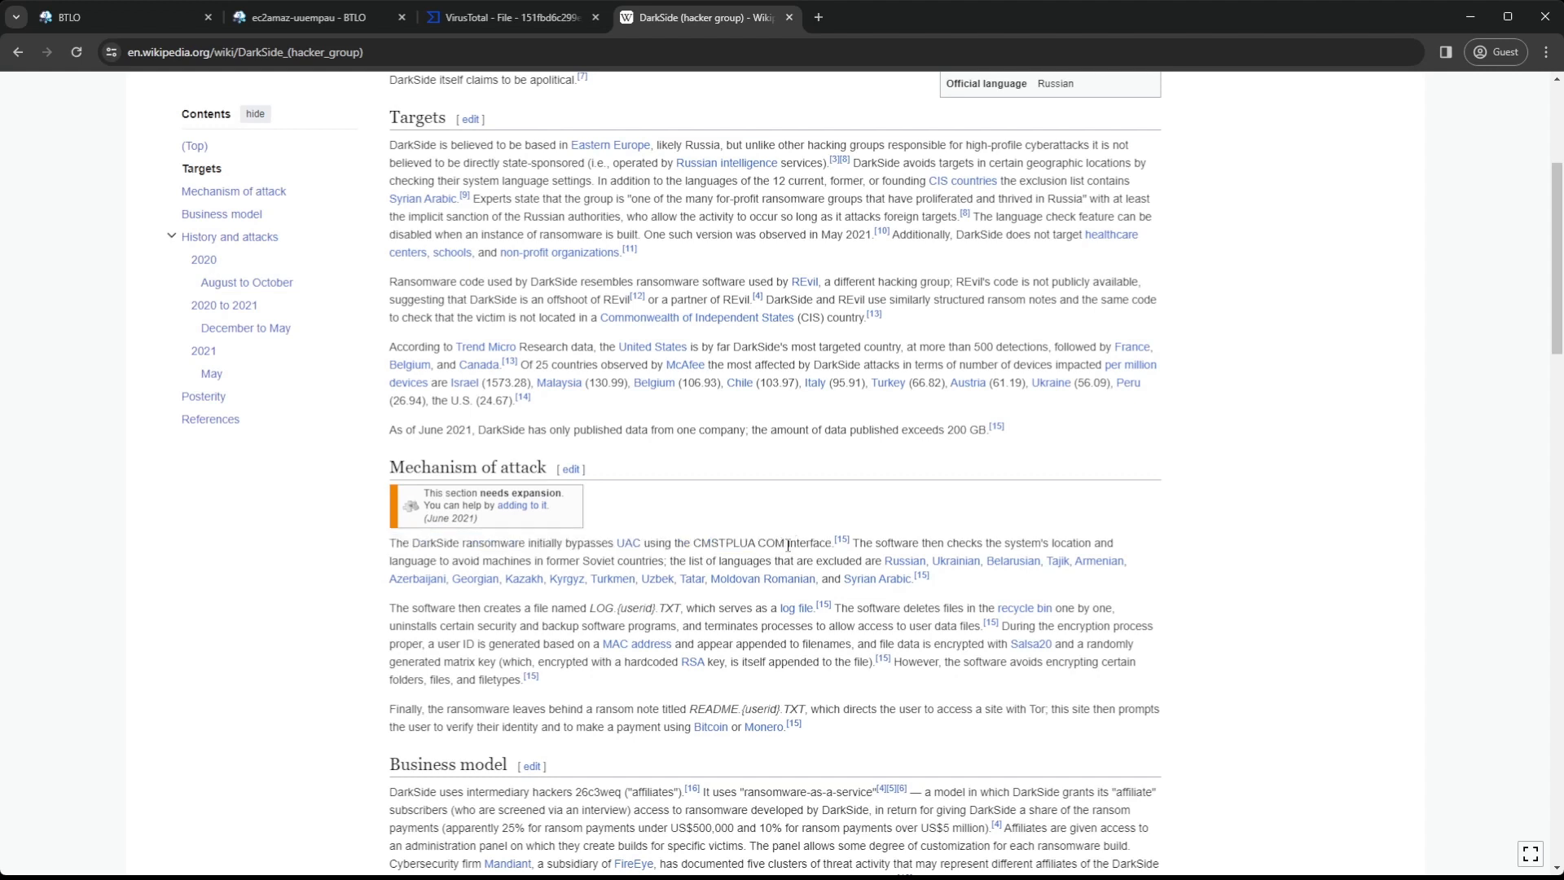
{"action": "left_click_drag", "start_coordinate": [786, 542], "coordinate": [695, 542]}
{"action": "key", "text": "ctrl+c"}
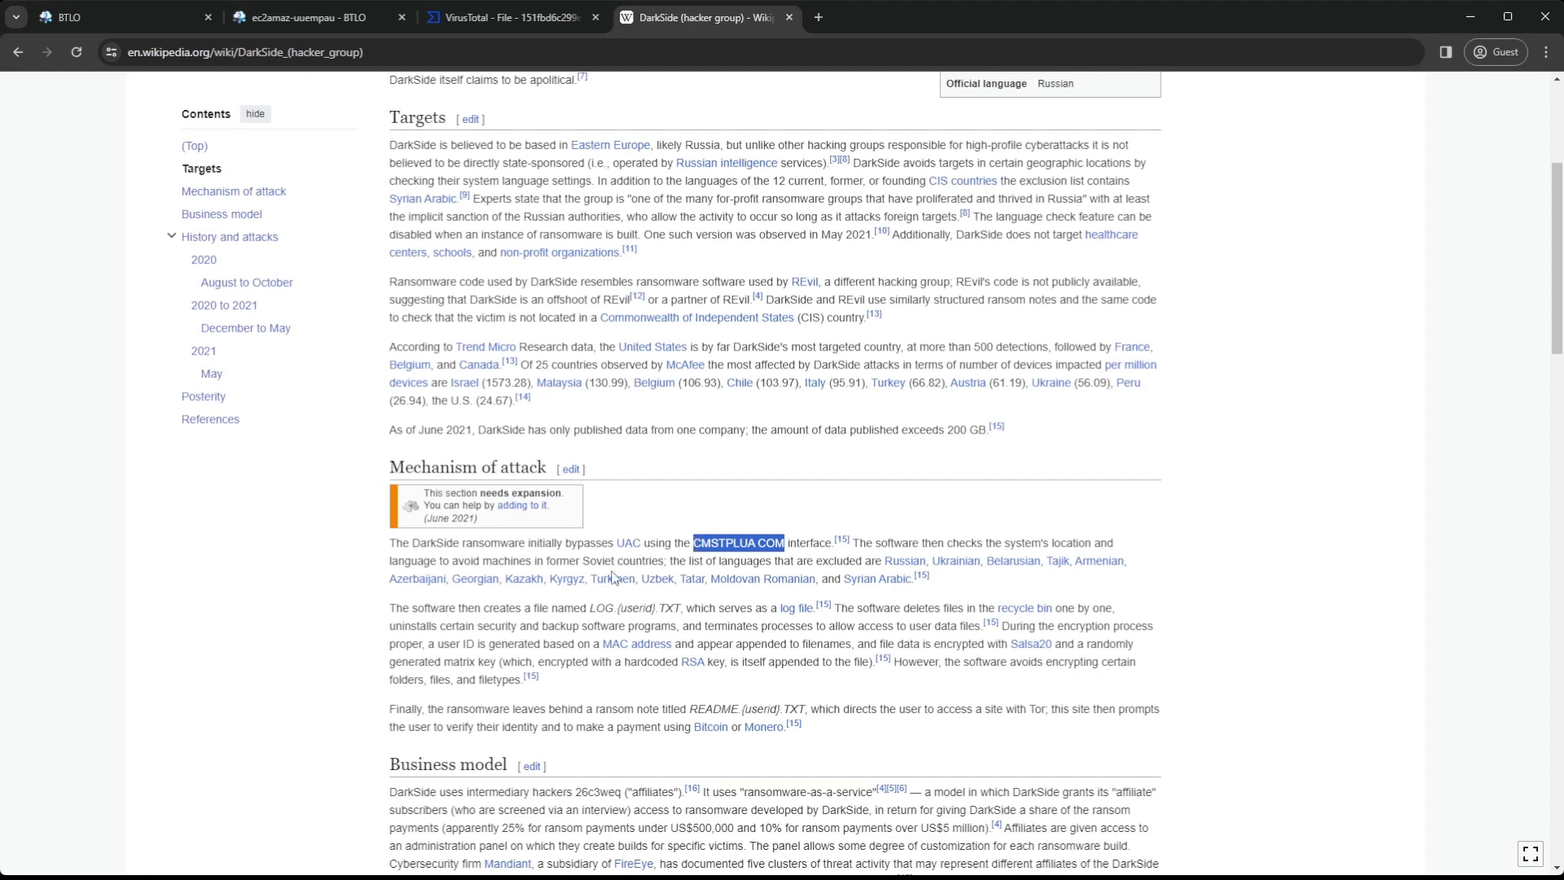
Return to the BTLO lab and submit "CMSTPLUA COM" as the answer to the privilege elevation technique question
{"action": "left_click", "coordinate": [325, 18]}
{"action": "left_click", "coordinate": [1208, 786]}
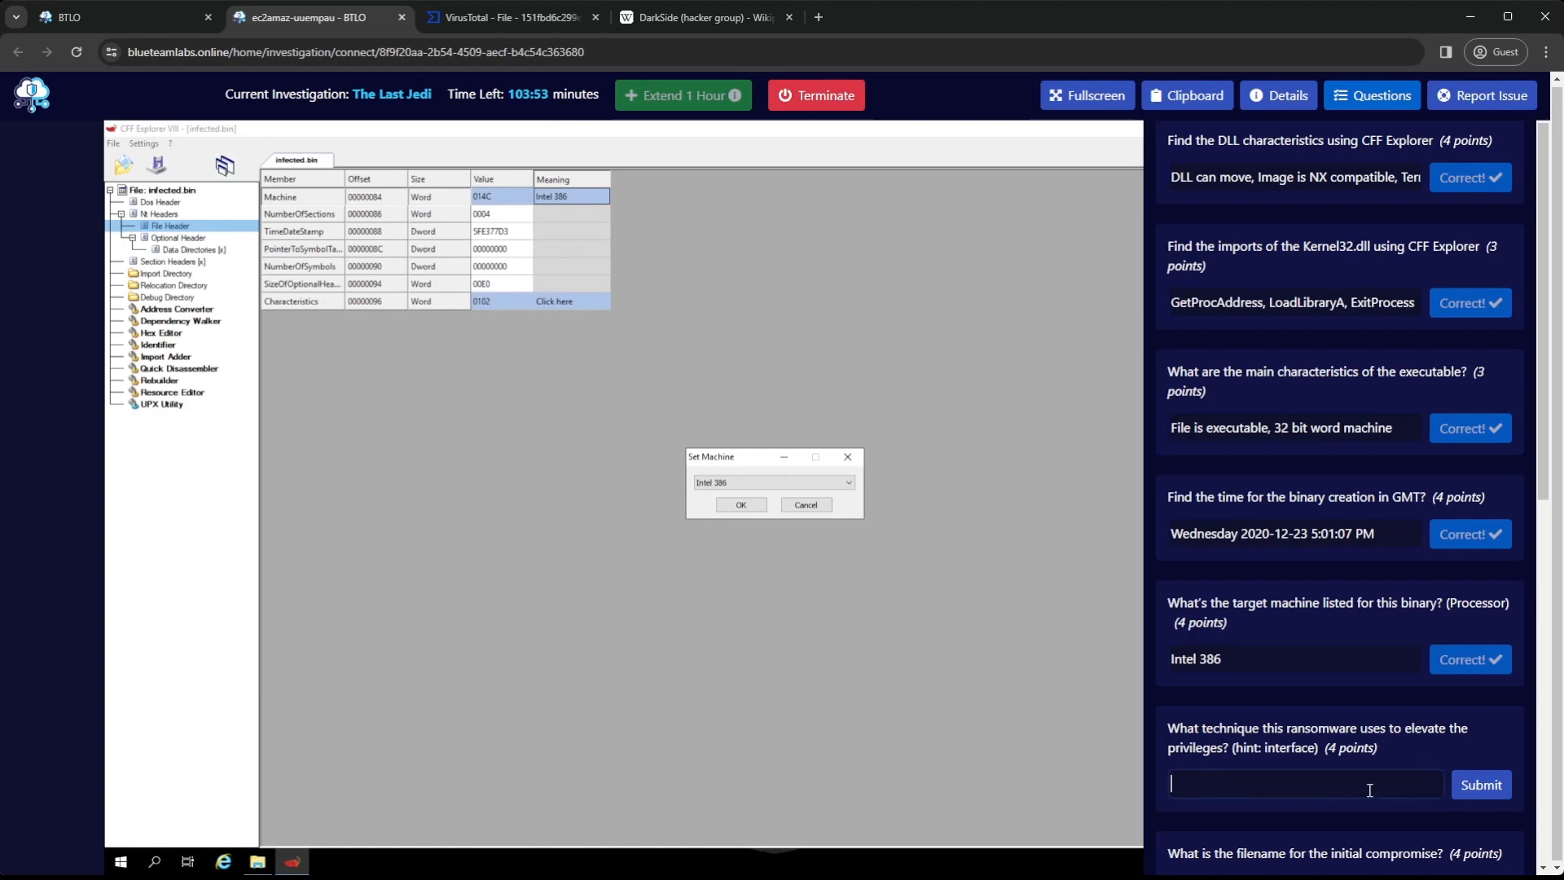
{"action": "key", "text": "ctrl+v"}
{"action": "left_click", "coordinate": [1484, 794]}
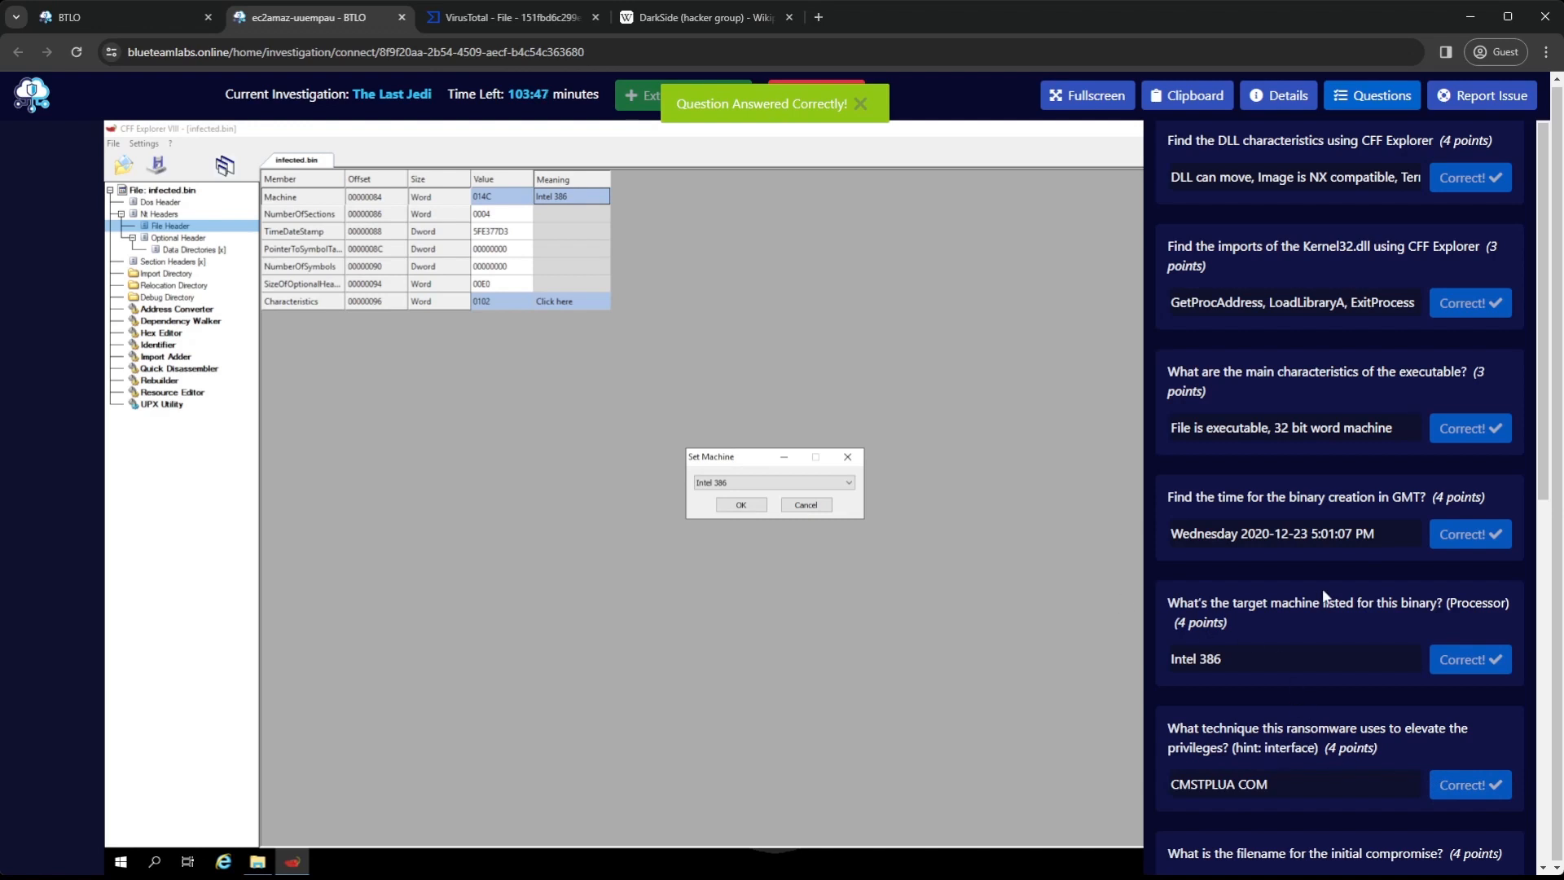
Read the remaining questions, close the Set Machine dialog, hide the questions and minimize CFF Explorer
{"action": "scroll", "coordinate": [1323, 590], "scroll_direction": "down", "scroll_amount": 3}
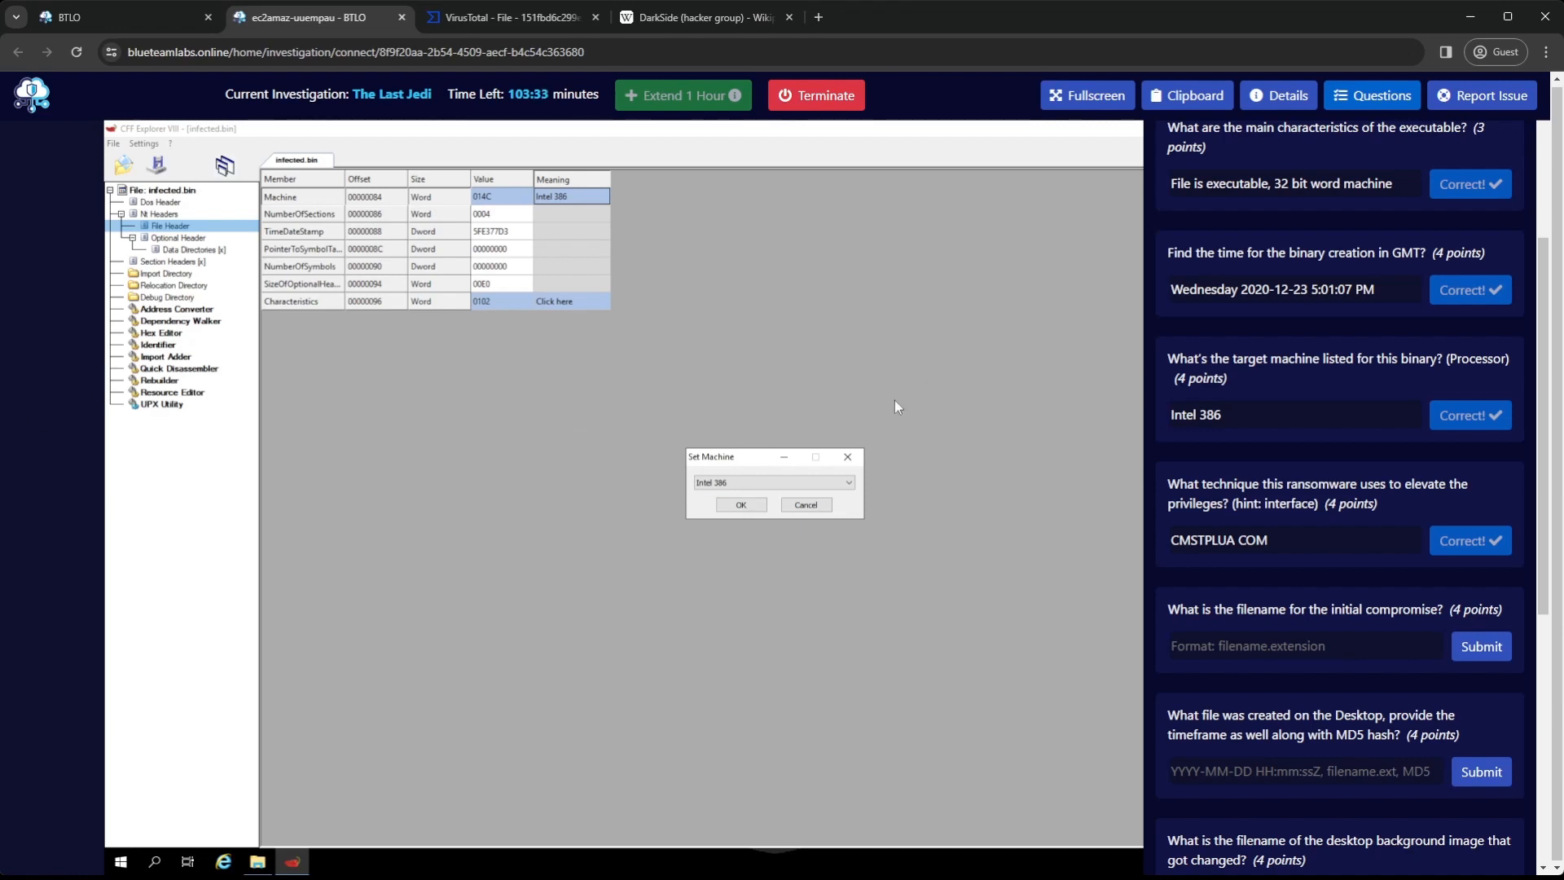
{"action": "left_click", "coordinate": [857, 460]}
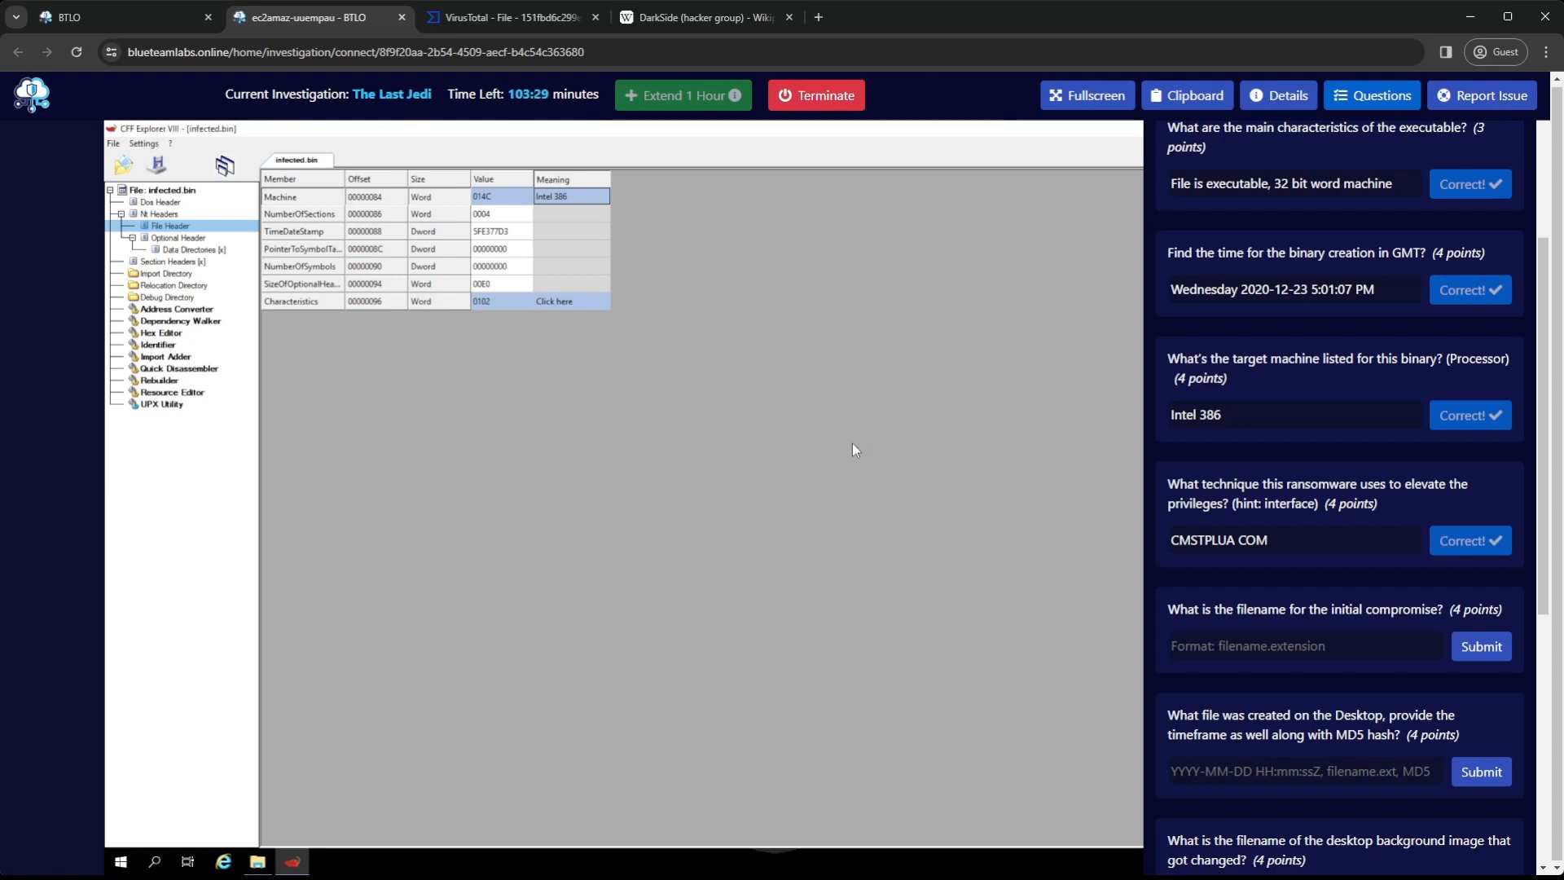
{"action": "left_click", "coordinate": [1372, 96]}
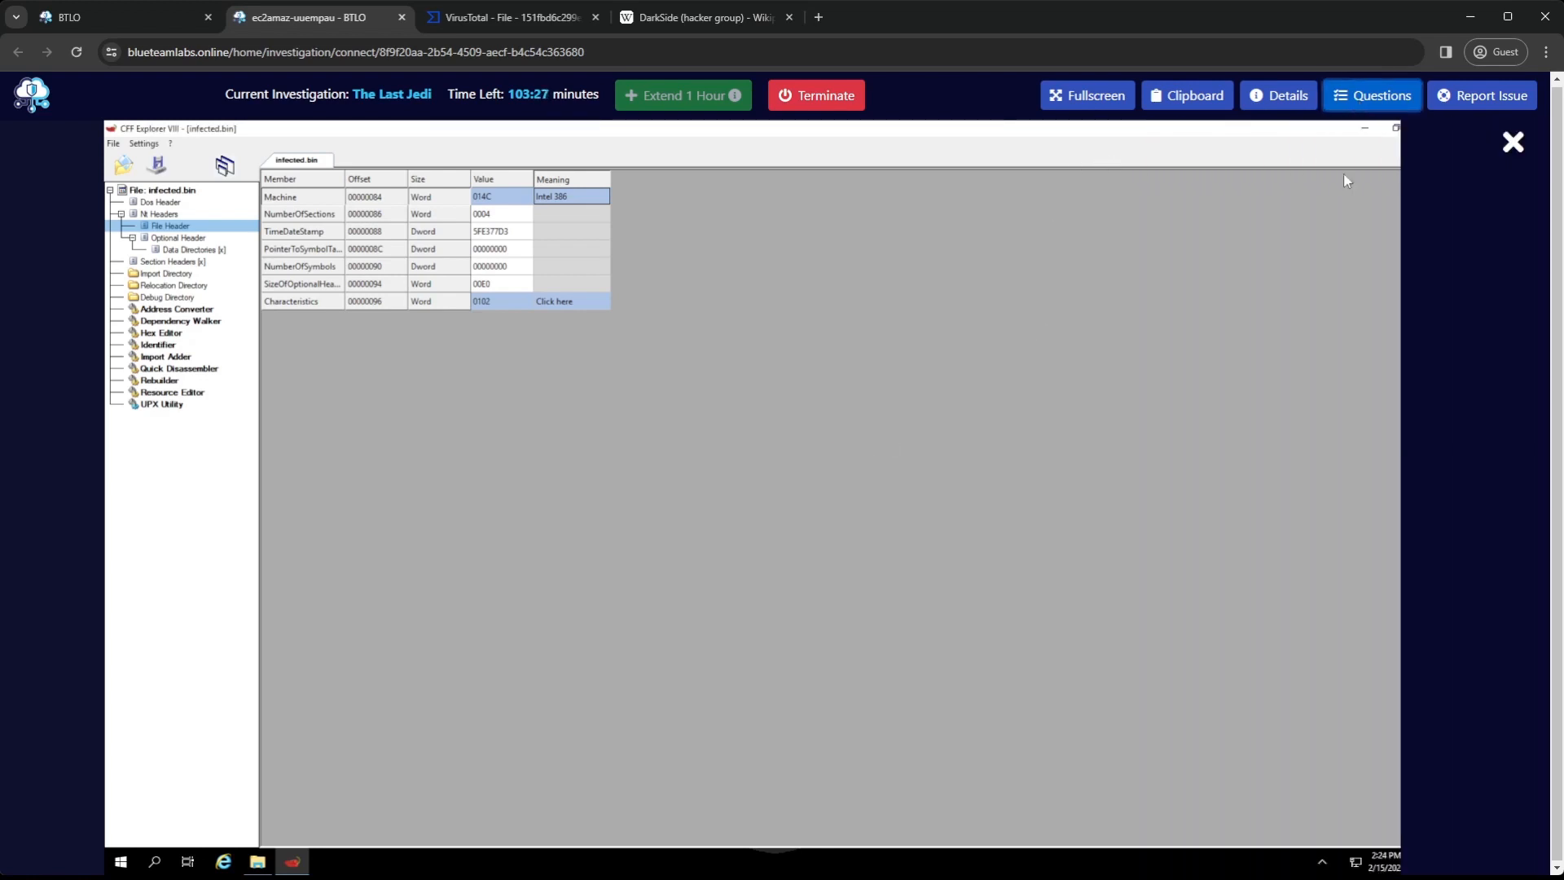
{"action": "left_click", "coordinate": [1364, 128]}
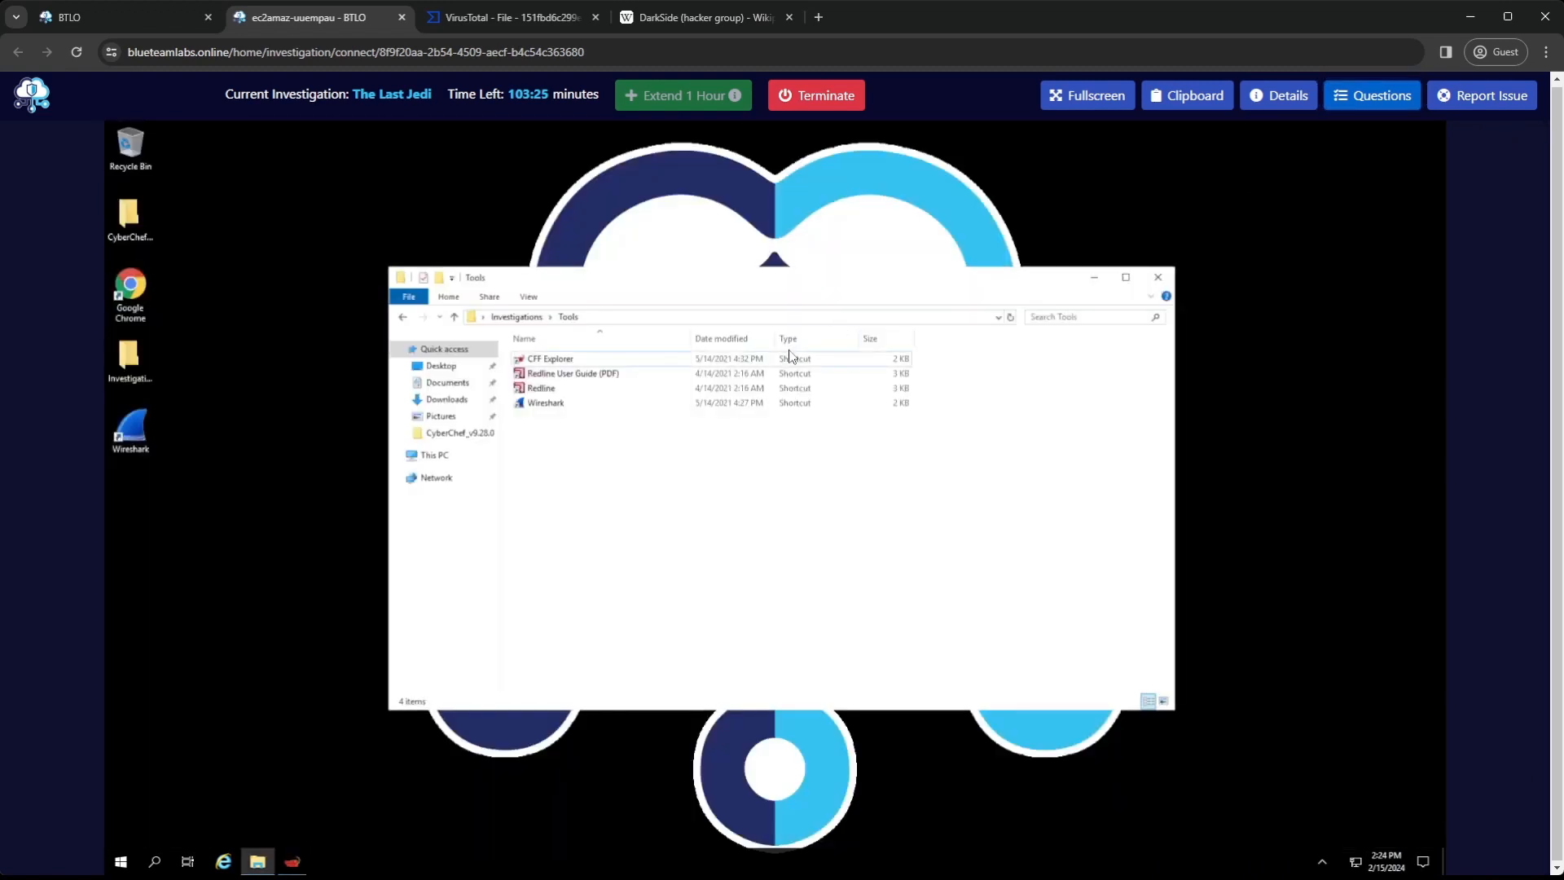
Launch Redline from the Tools folder and open the previous analysis AnalysisSession.mans from the desktop's Investigations\Evidence folder
{"action": "left_click", "coordinate": [553, 395]}
{"action": "double_click", "coordinate": [553, 394]}
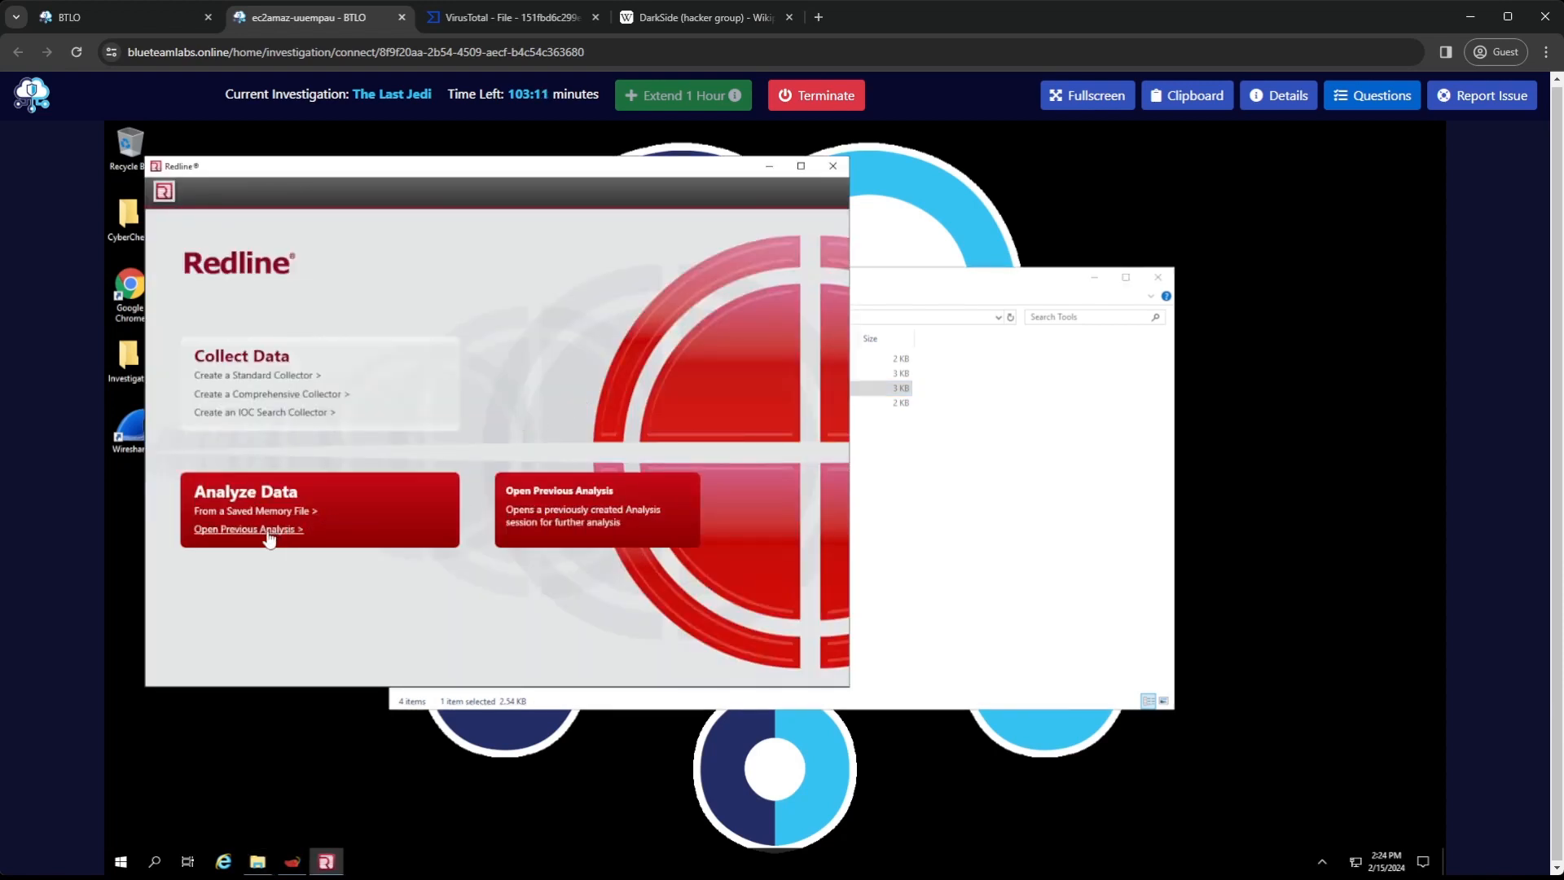
{"action": "left_click", "coordinate": [269, 530]}
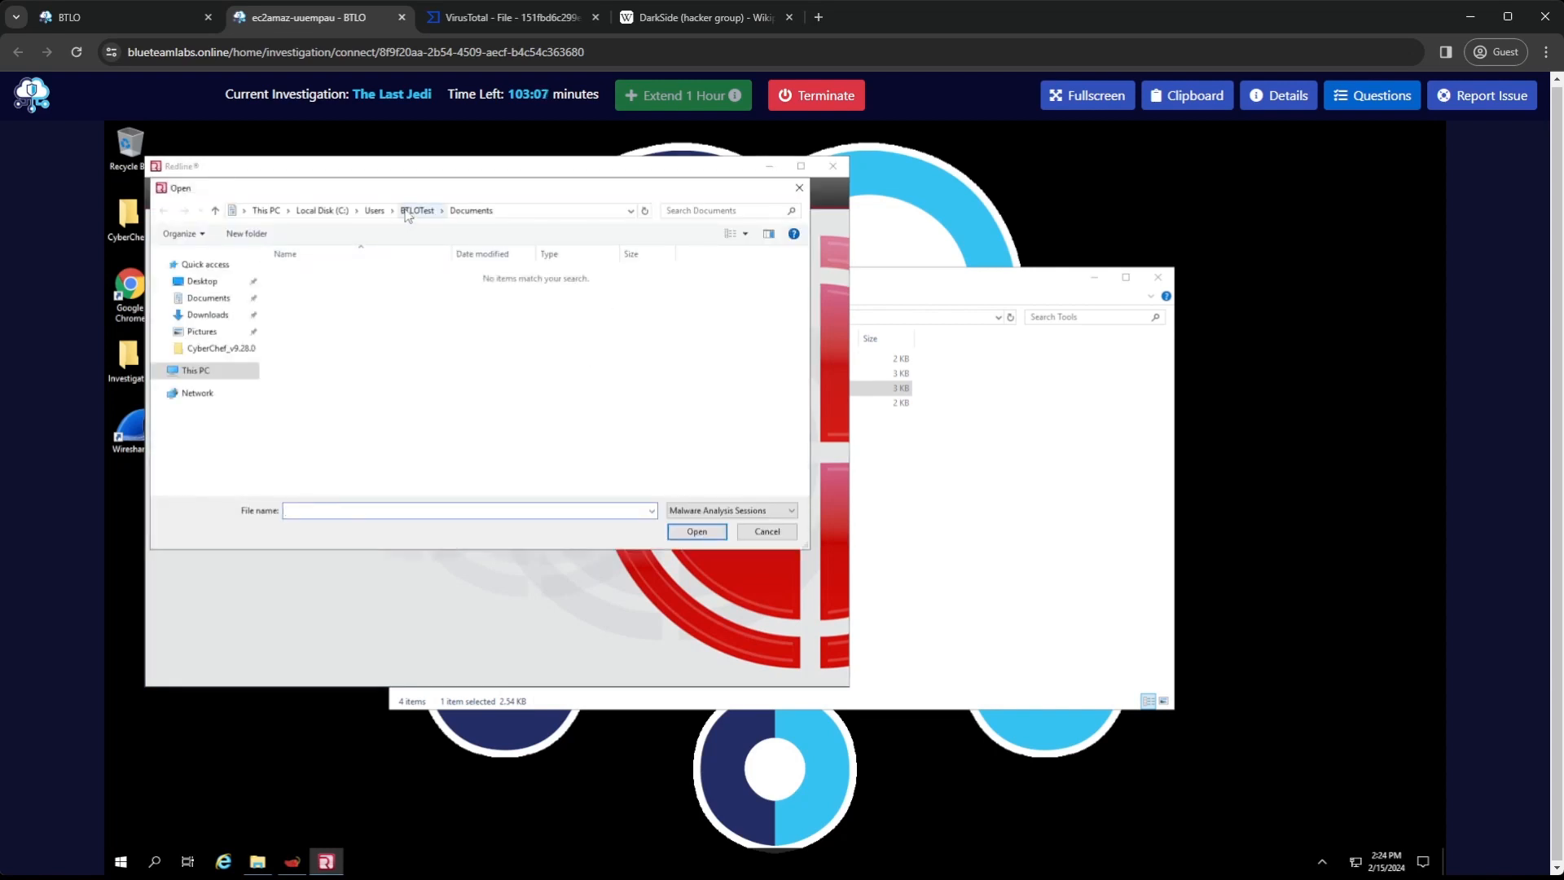
{"action": "left_click", "coordinate": [200, 281]}
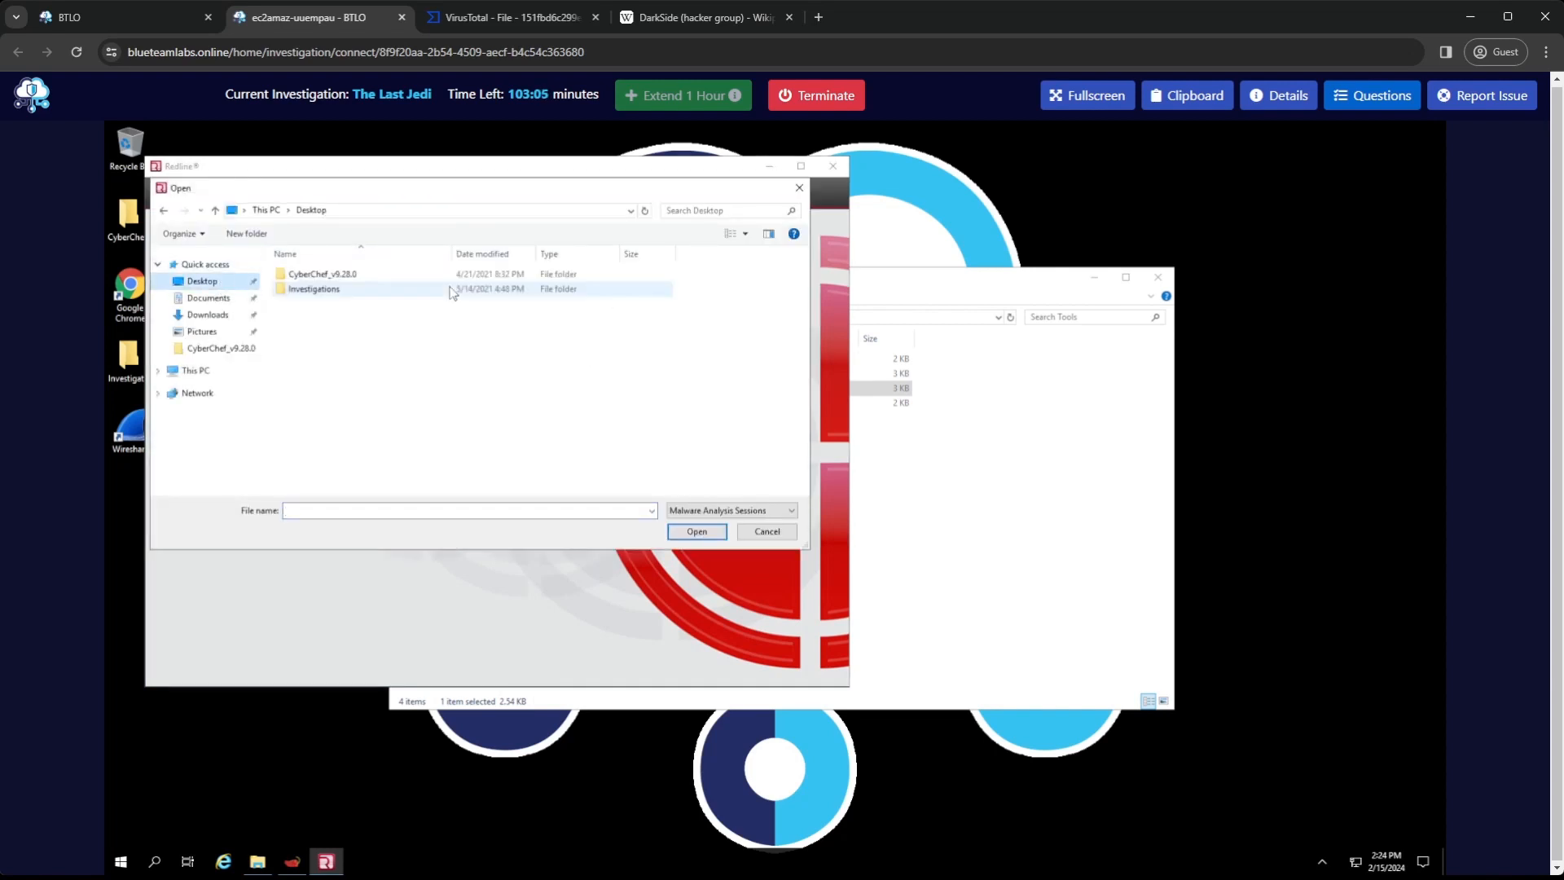
{"action": "double_click", "coordinate": [345, 291]}
{"action": "double_click", "coordinate": [358, 277]}
{"action": "double_click", "coordinate": [337, 277]}
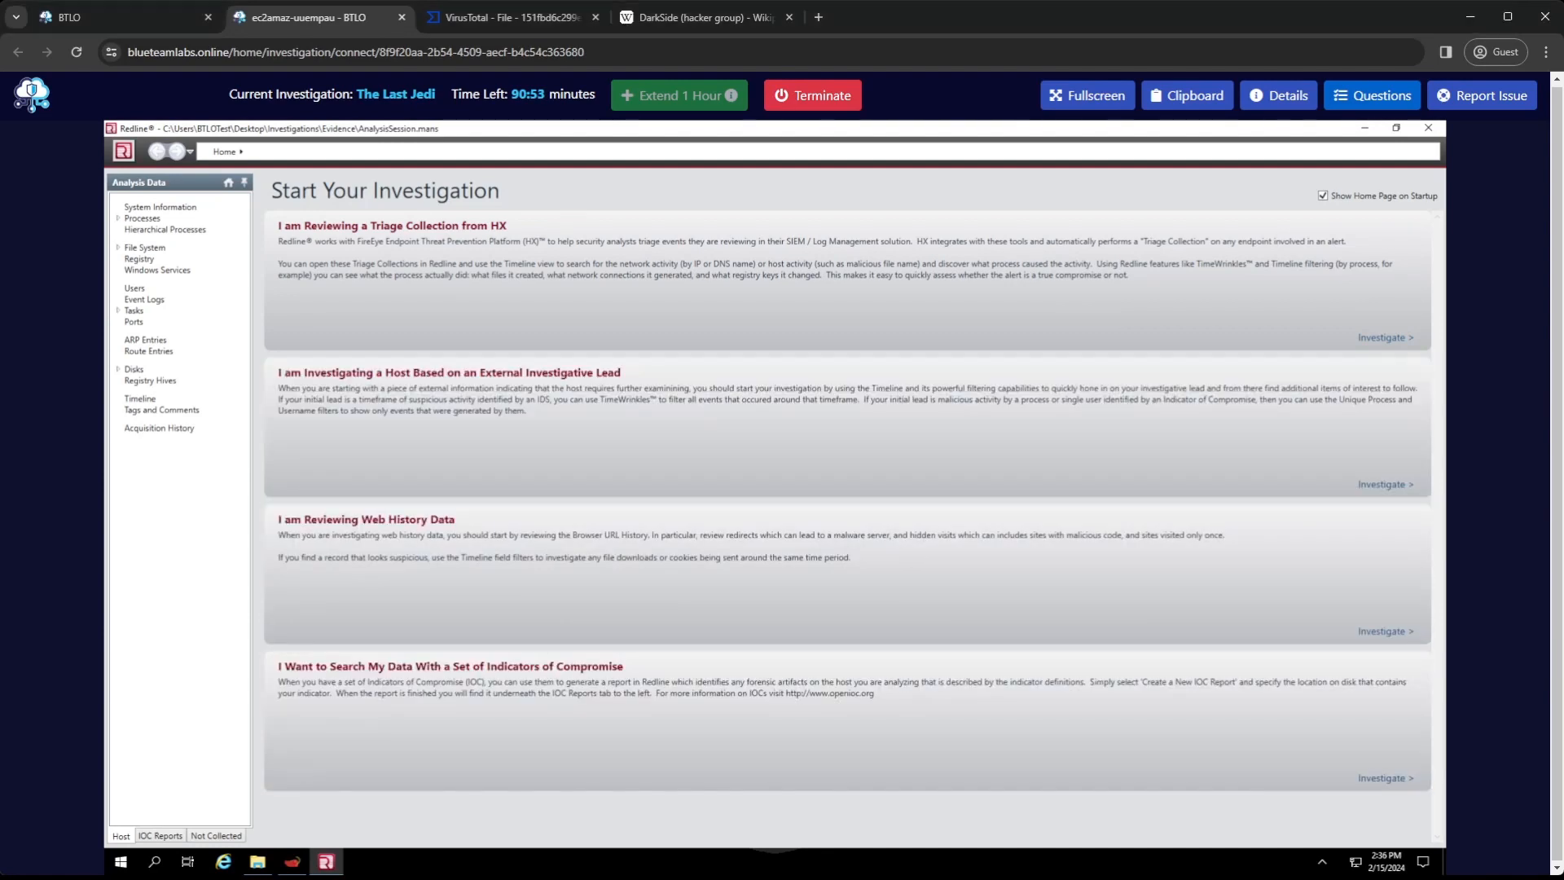
Reread the unanswered questions and check Wikipedia's description of DarkSide's attack mechanism for the ransom note filename
{"action": "left_click", "coordinate": [1373, 95]}
{"action": "scroll", "coordinate": [1251, 566], "scroll_direction": "down", "scroll_amount": 4}
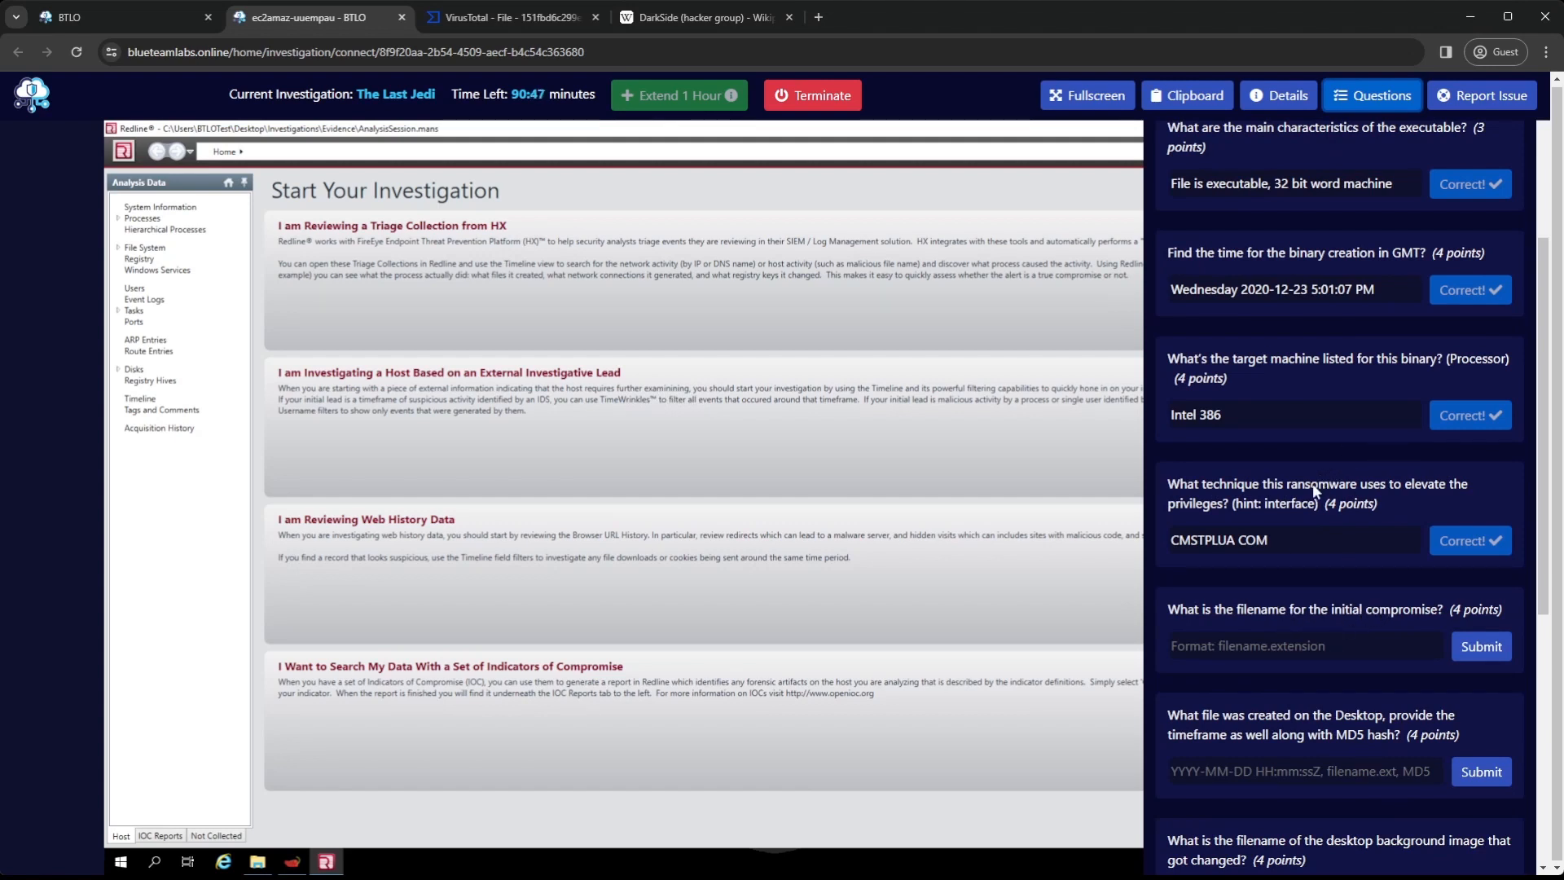
{"action": "left_click", "coordinate": [1384, 95]}
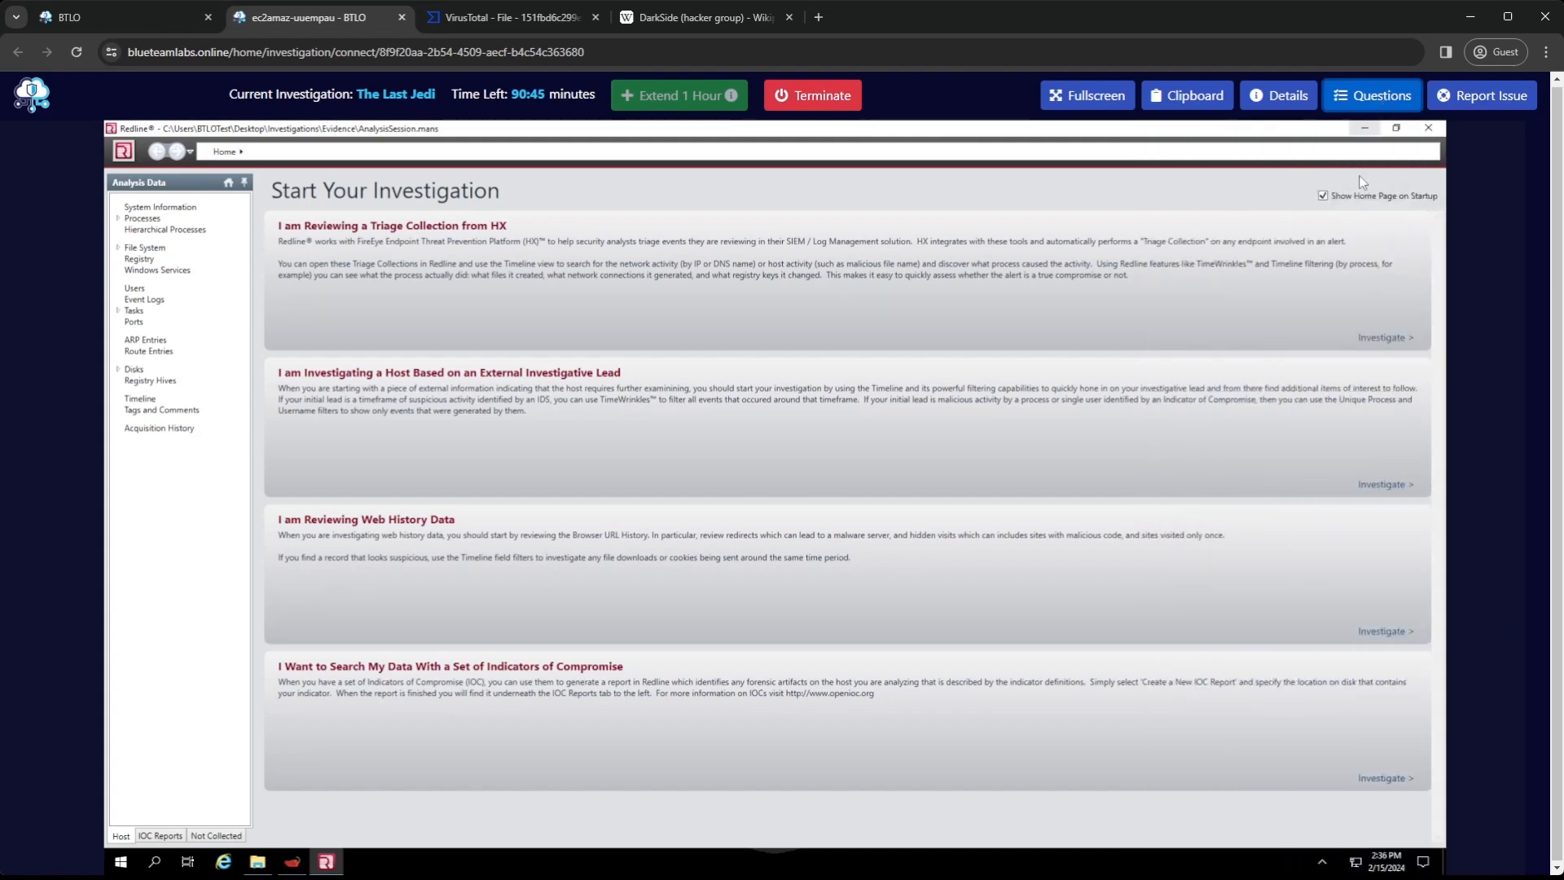
{"action": "left_click", "coordinate": [720, 18]}
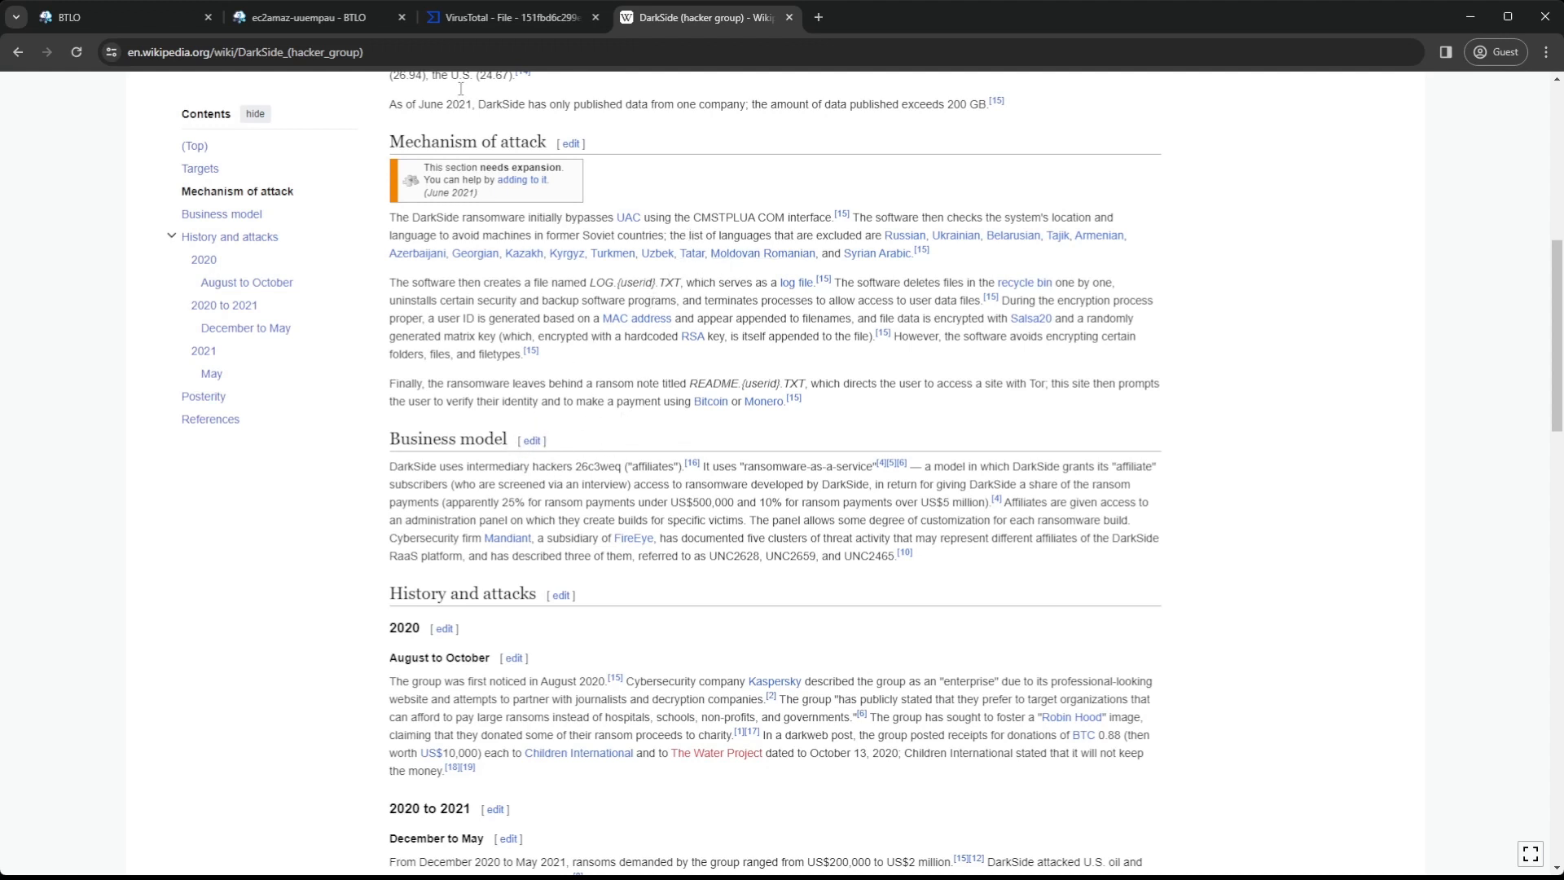
{"action": "left_click", "coordinate": [330, 17]}
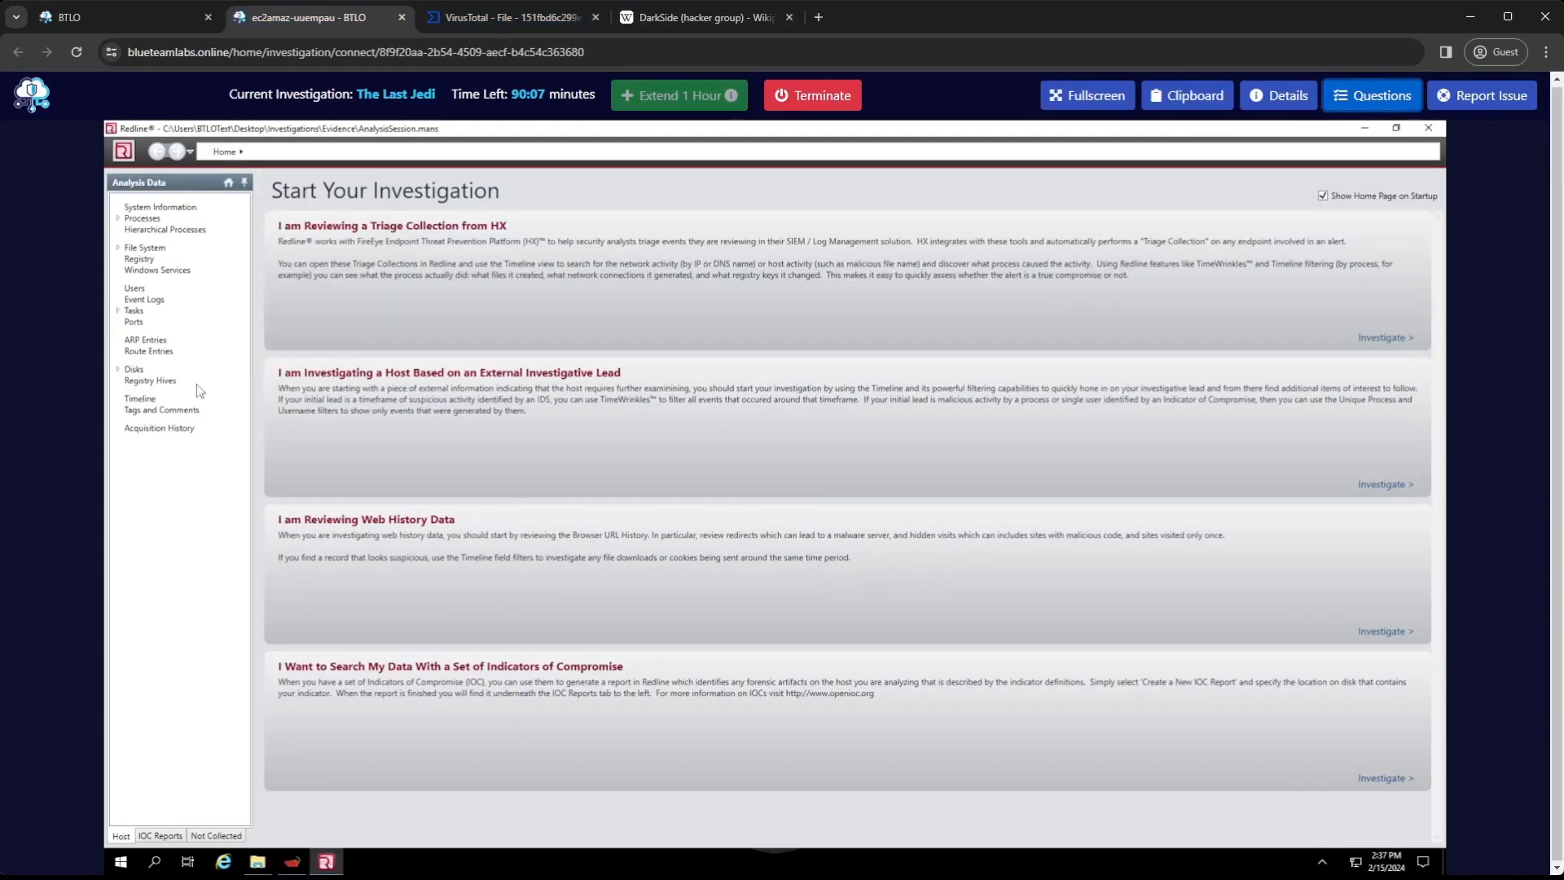
Open the Redline timeline and limit its displayed fields to the Created events of files
{"action": "left_click", "coordinate": [140, 398]}
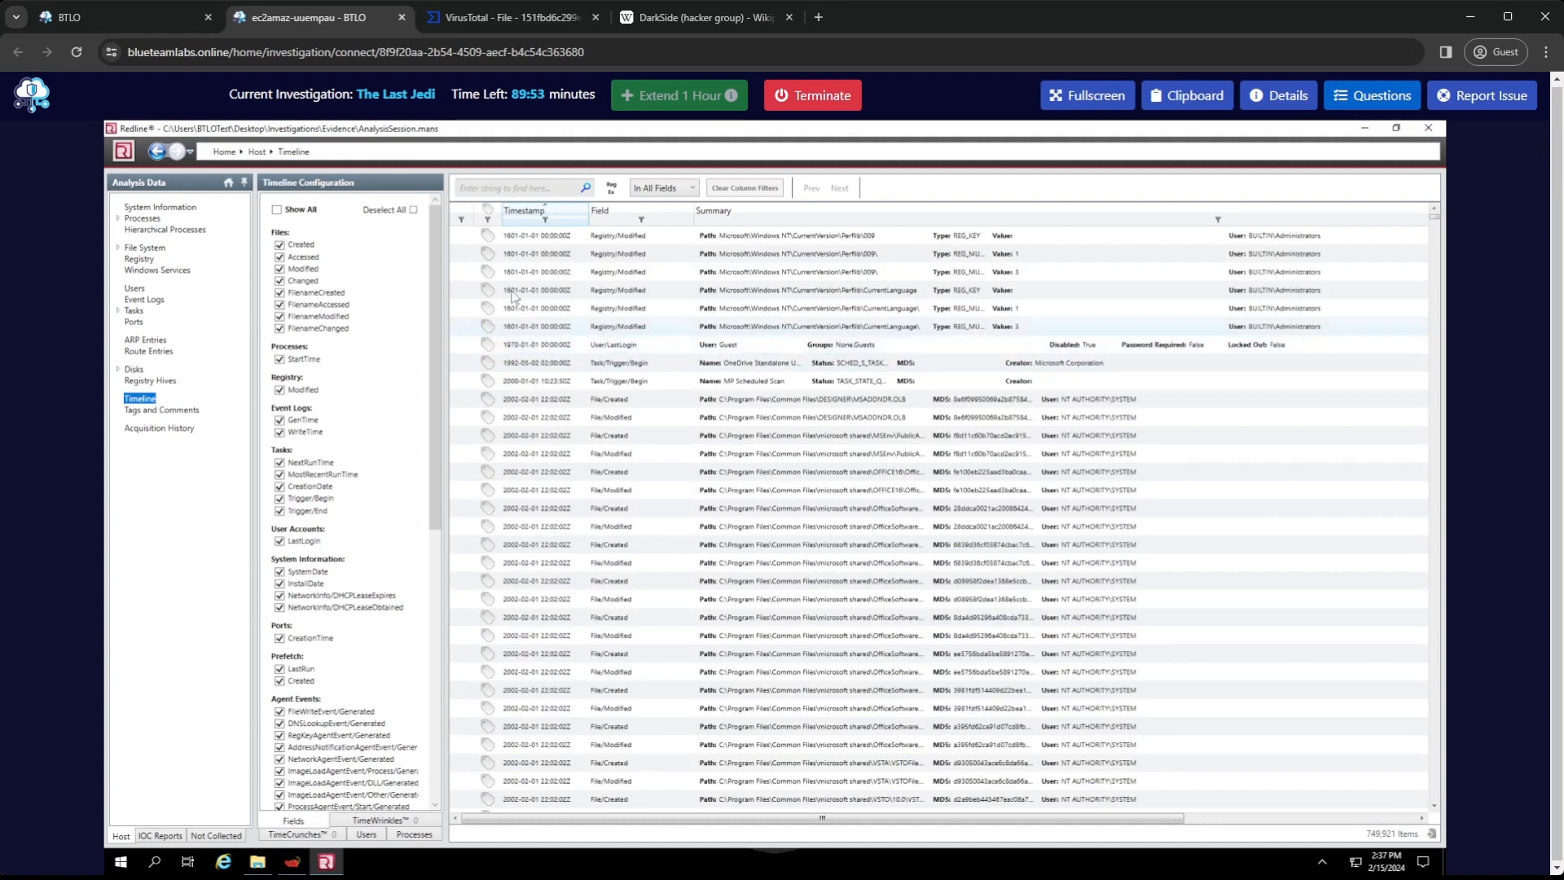
{"action": "left_click", "coordinate": [415, 213]}
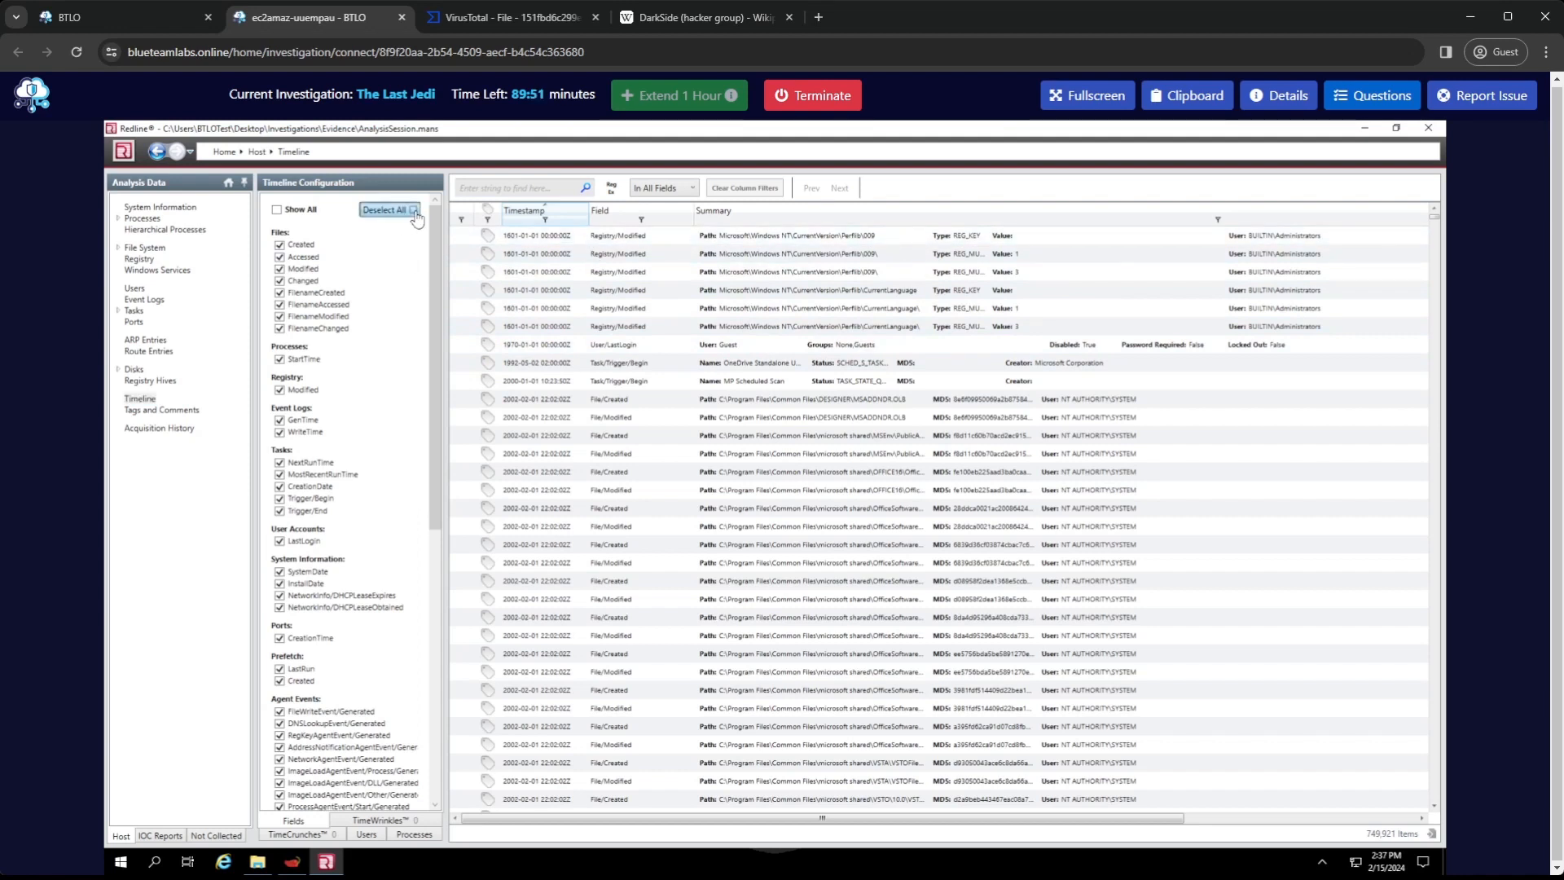
{"action": "left_click", "coordinate": [306, 245]}
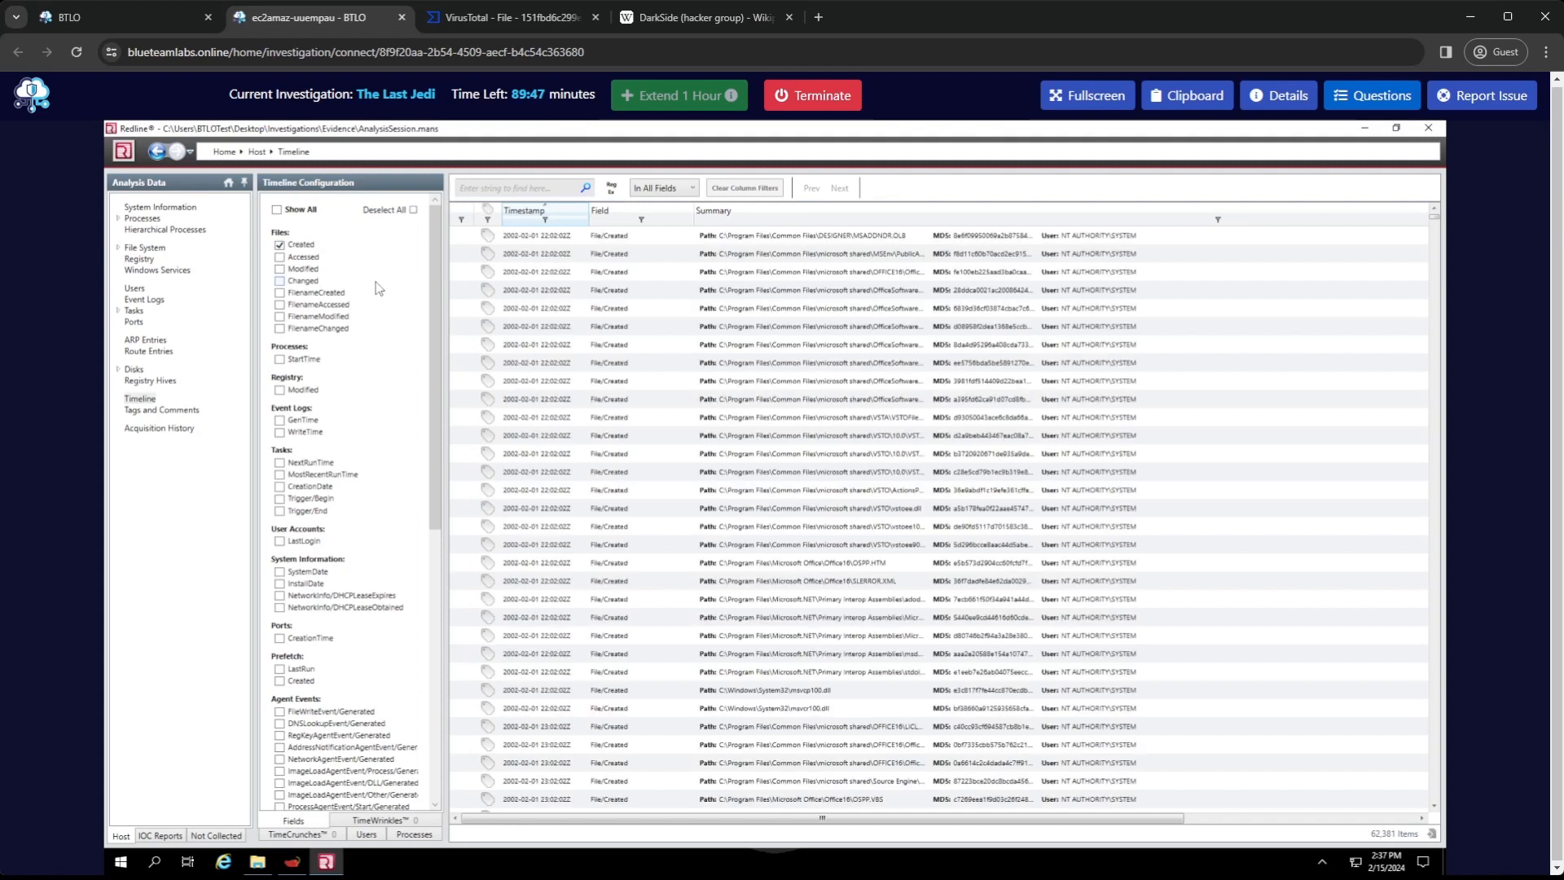
Filter the timeline's Summary column to entries containing "README" and bring their timestamps into view
{"action": "left_click", "coordinate": [1218, 221]}
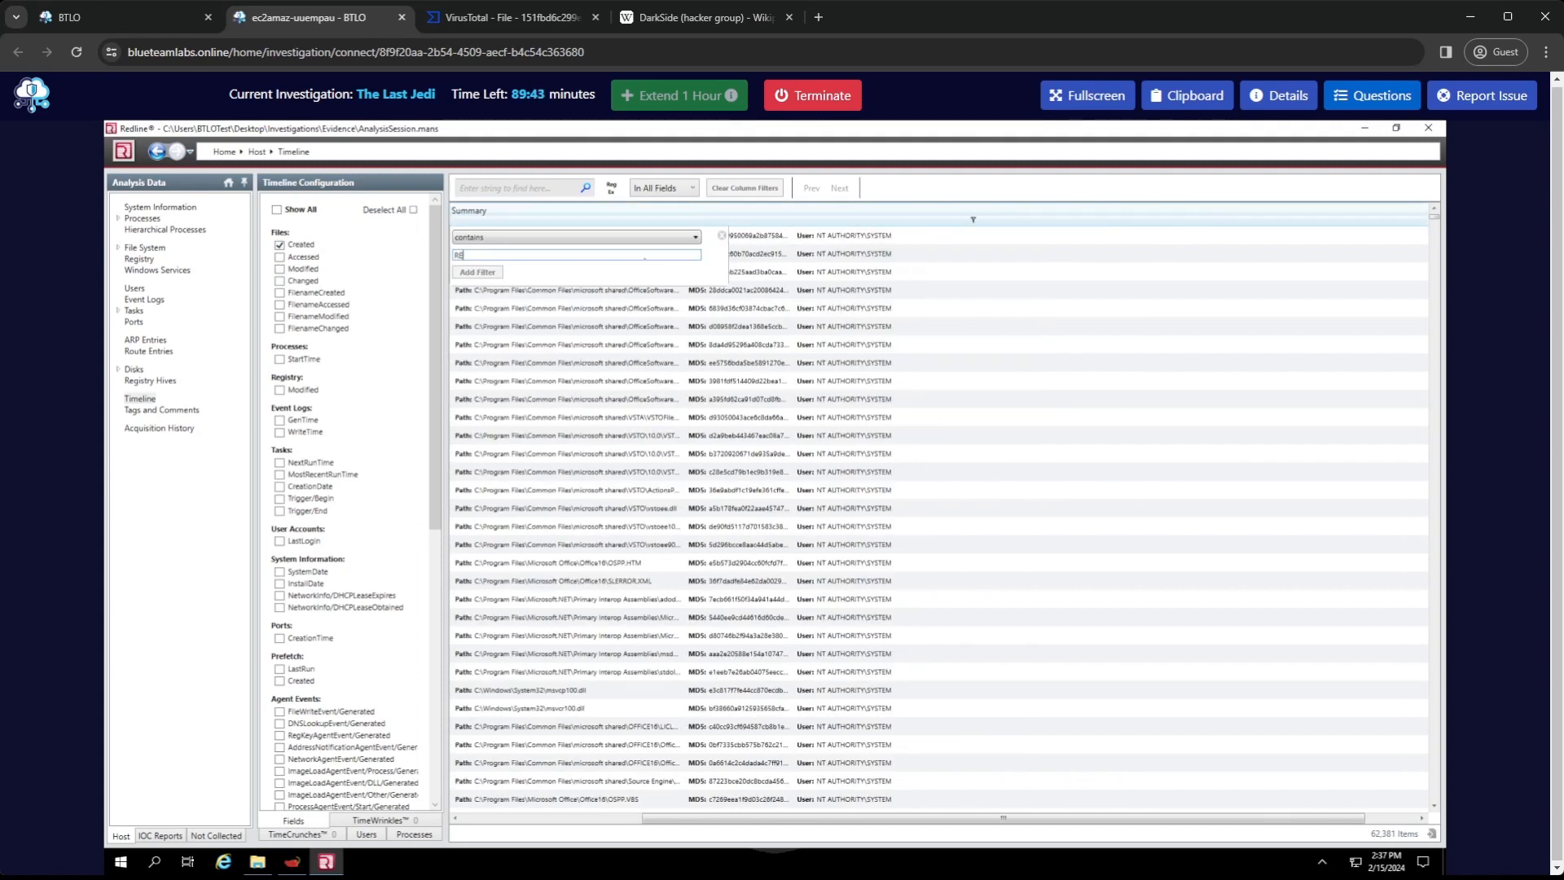
{"action": "type", "text": "README."}
{"action": "left_click", "coordinate": [488, 272]}
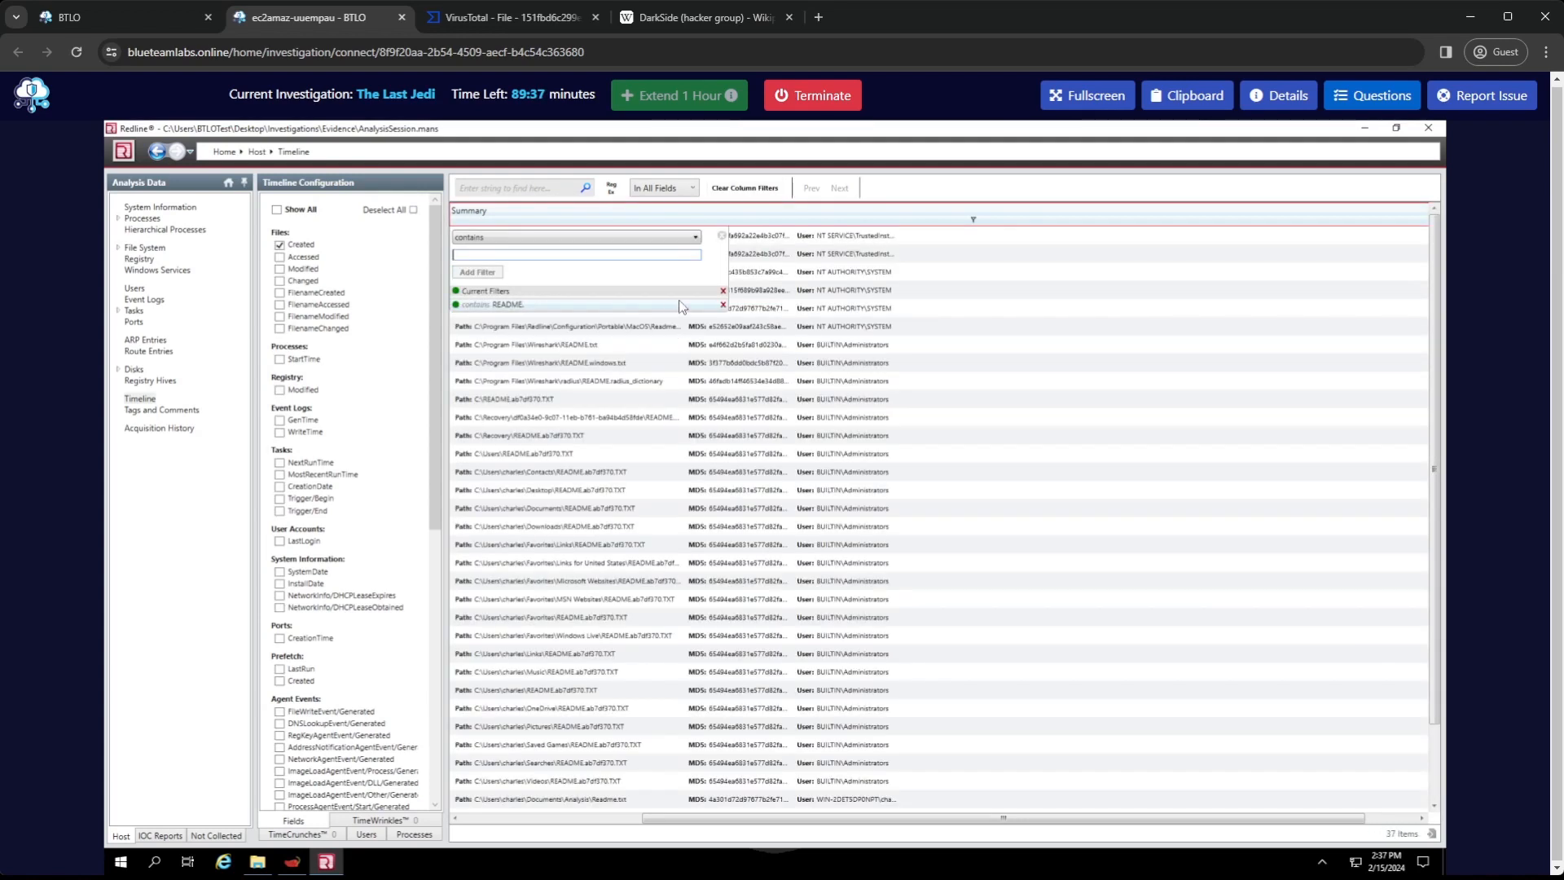
{"action": "left_click", "coordinate": [984, 194]}
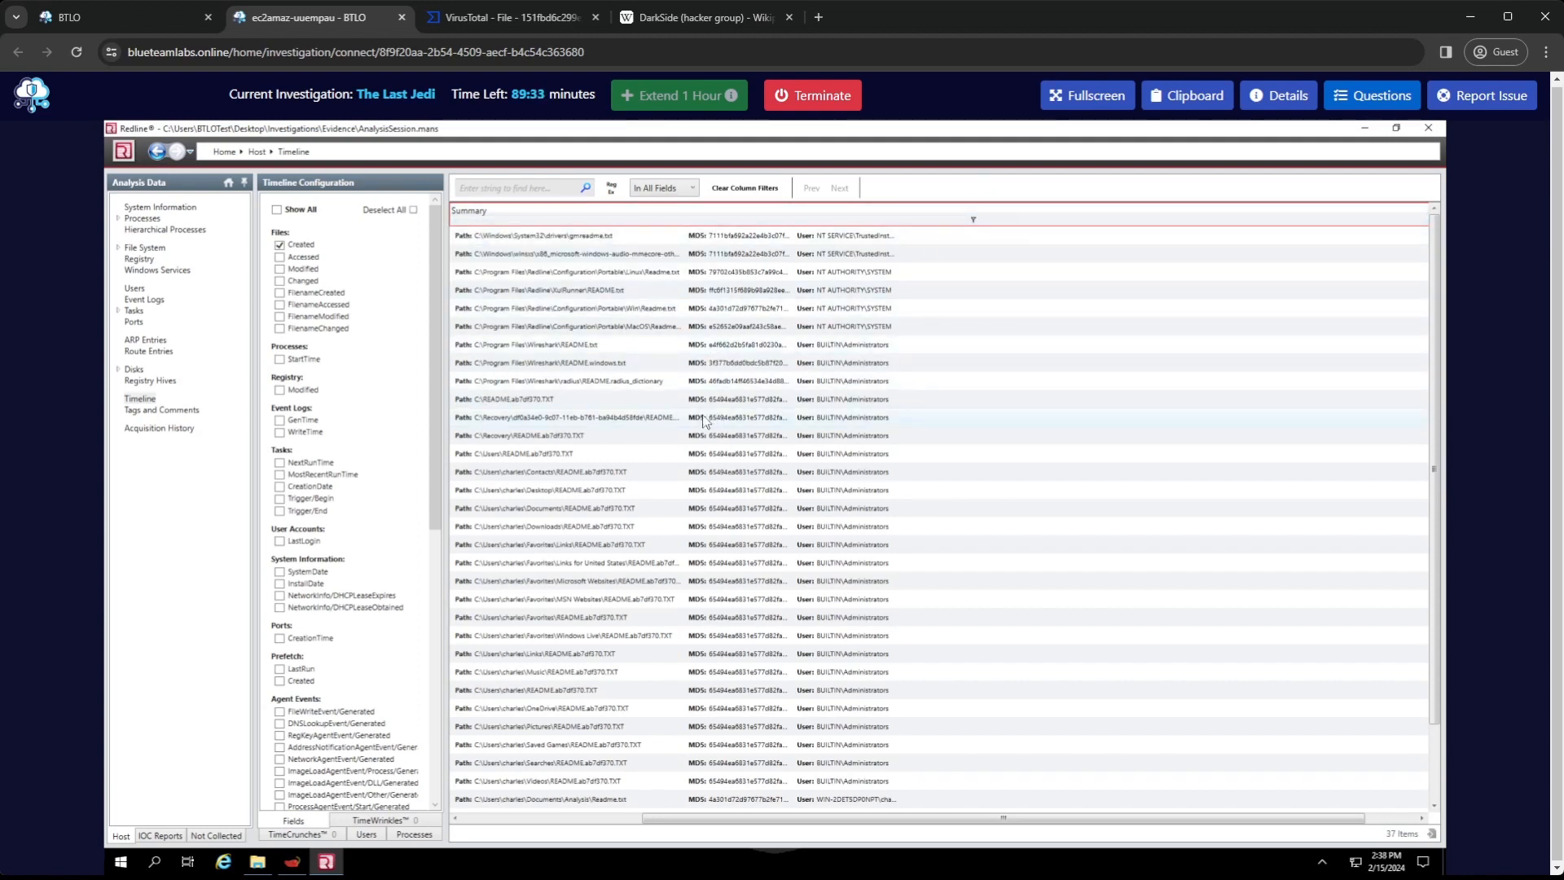
{"action": "left_click", "coordinate": [575, 817]}
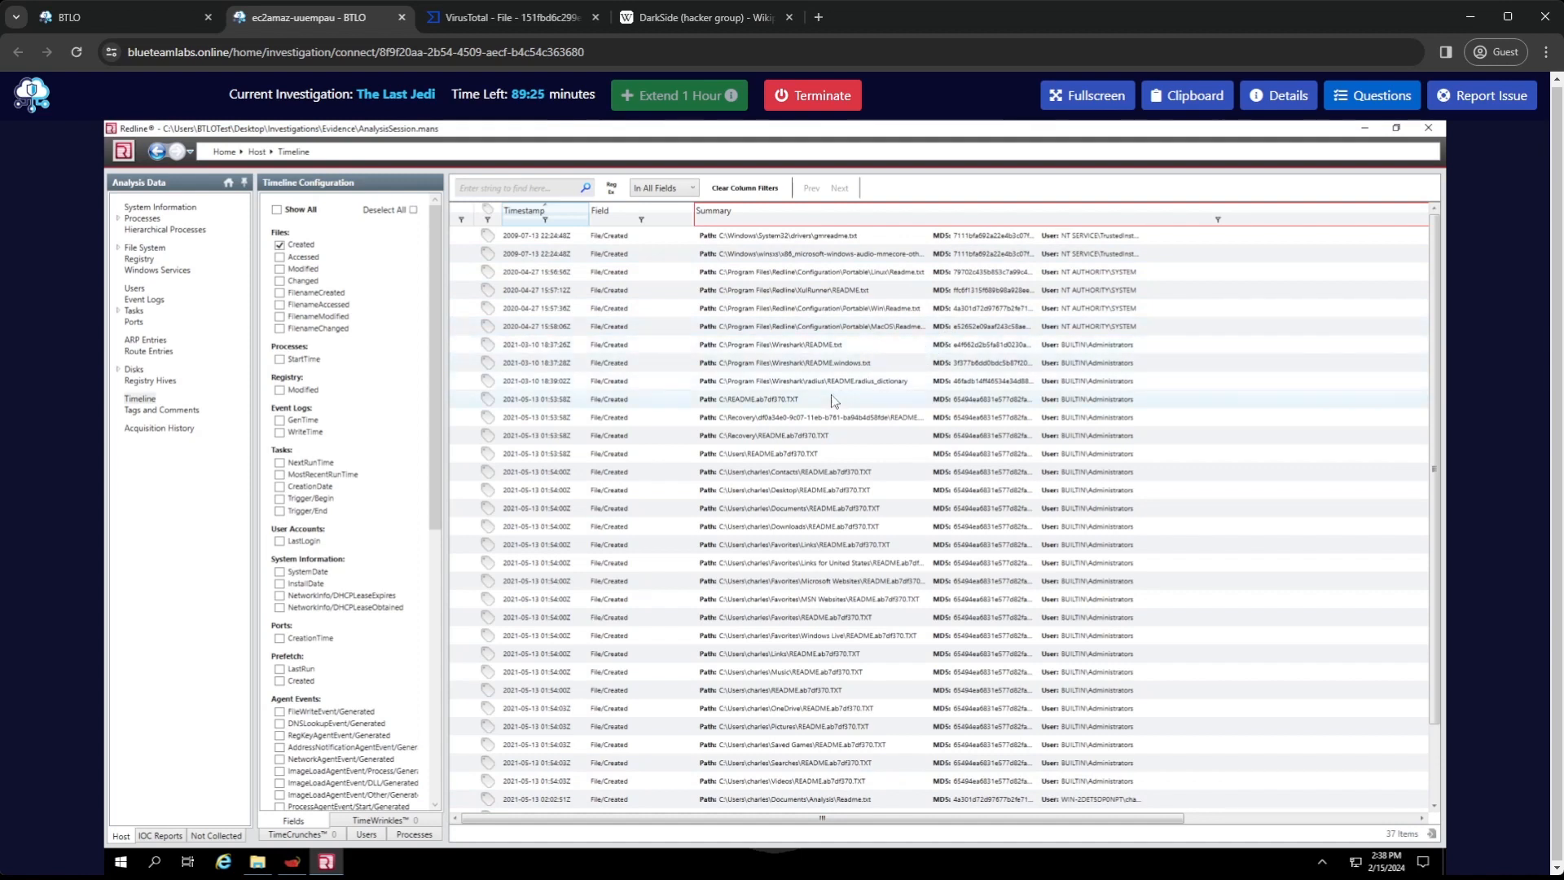
Compare the C:\README.ab7df370.TXT timeline entry with the ransom note filename pattern in Wikipedia's DarkSide attack mechanism section
{"action": "left_click", "coordinate": [773, 406]}
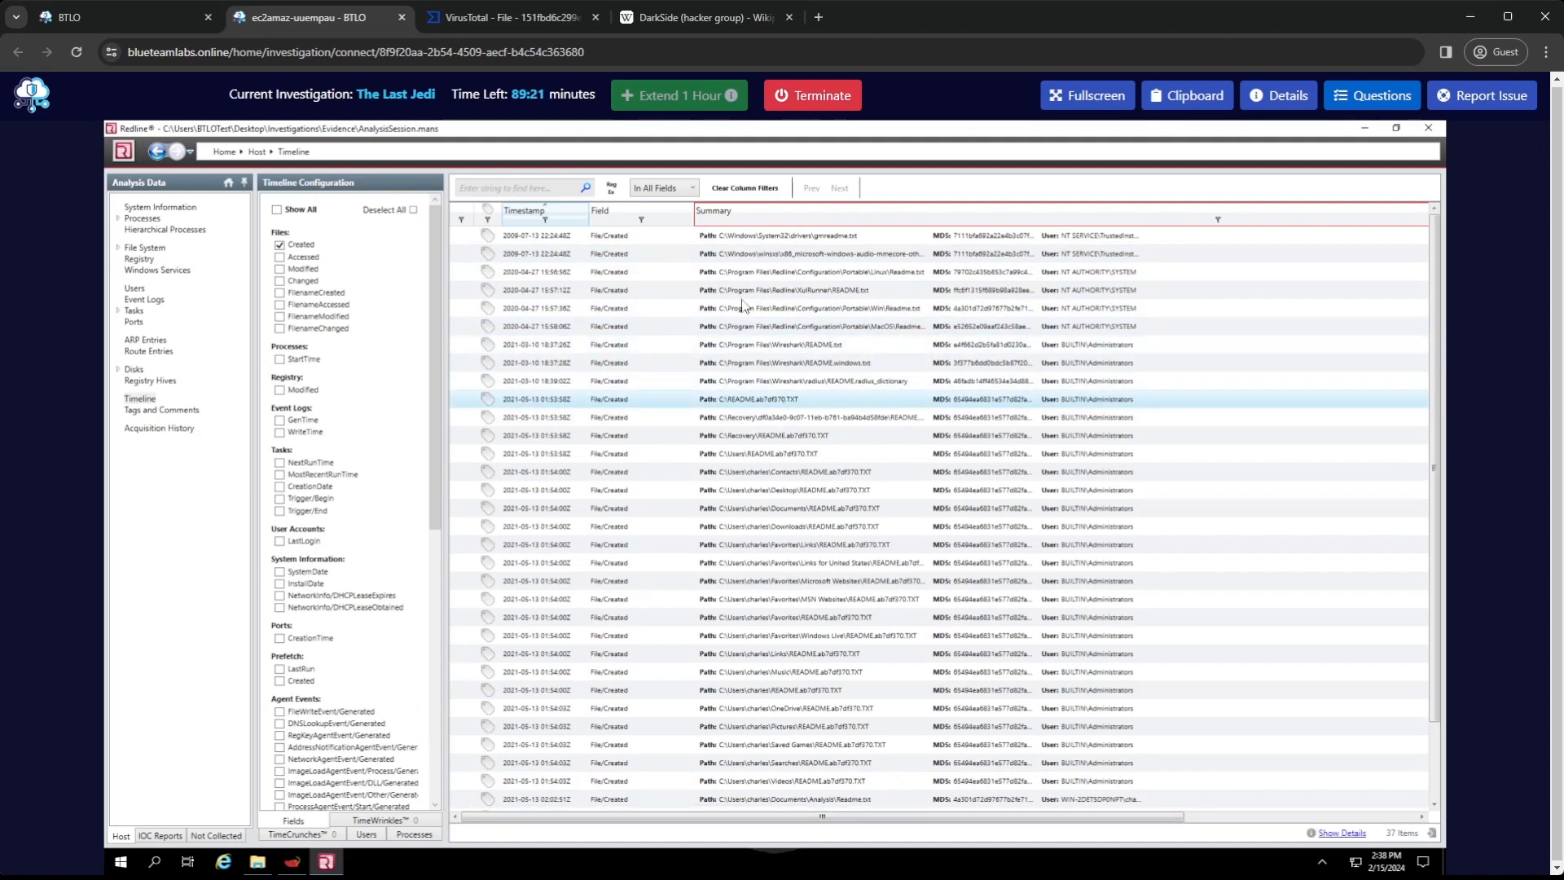
{"action": "left_click", "coordinate": [730, 22]}
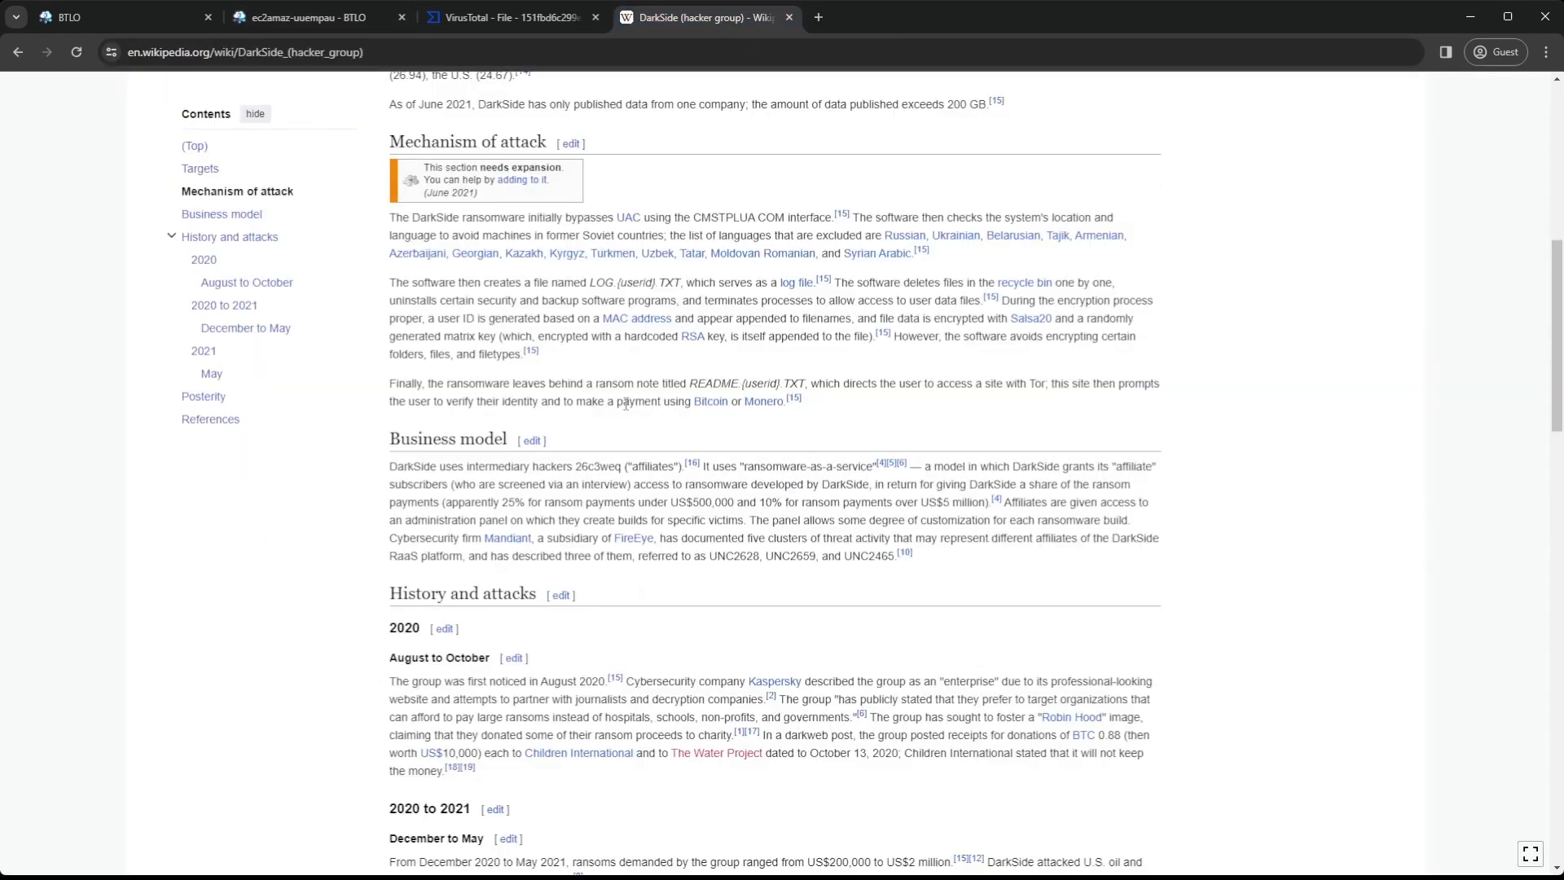
{"action": "left_click_drag", "start_coordinate": [780, 381], "coordinate": [741, 383]}
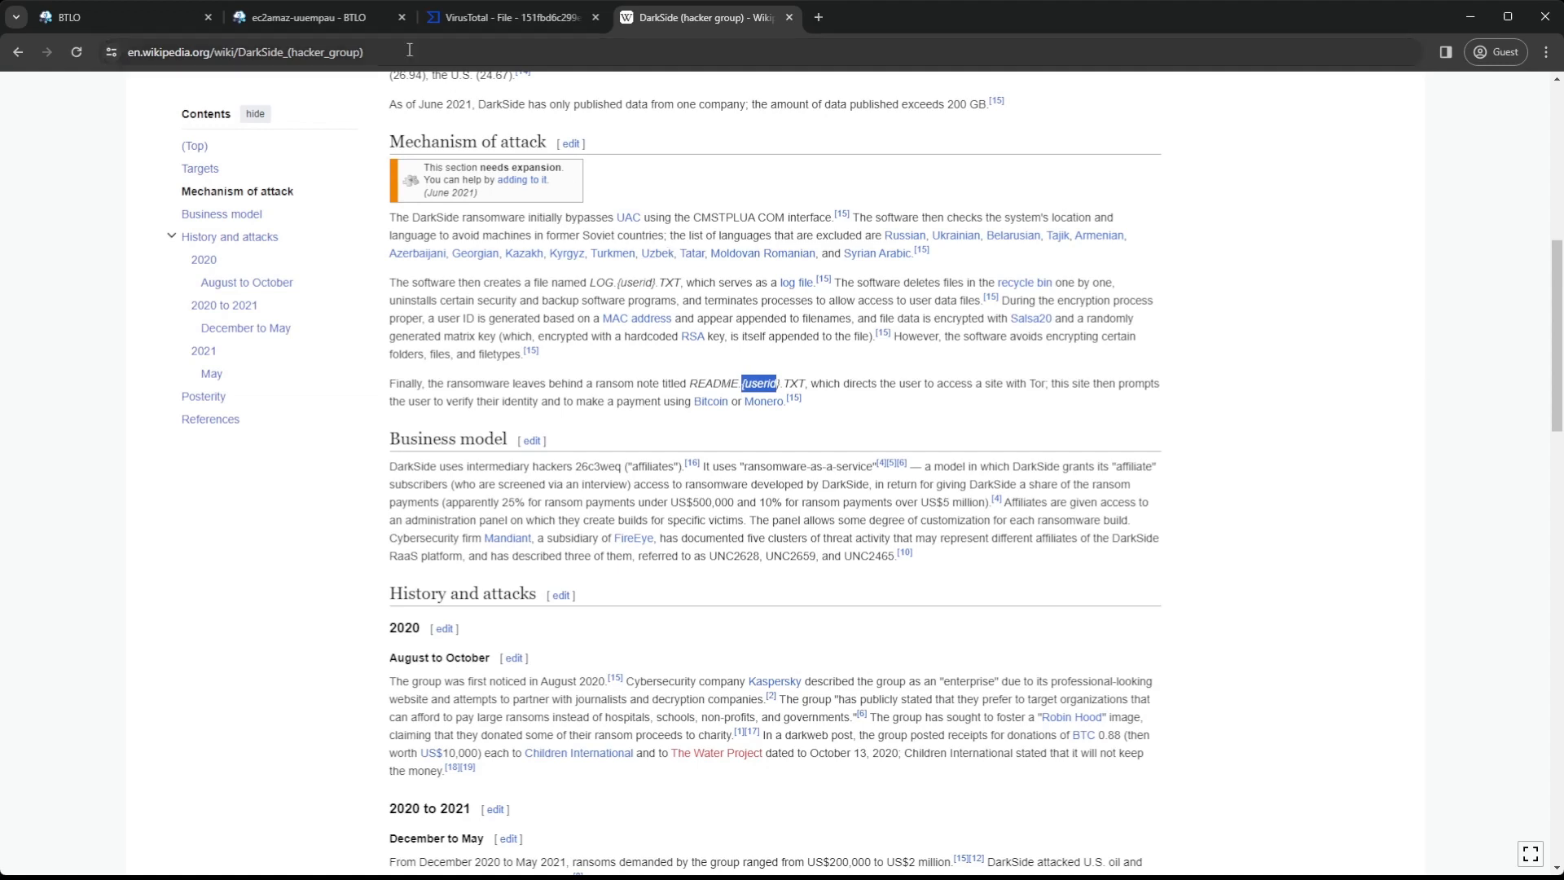
{"action": "left_click", "coordinate": [326, 18]}
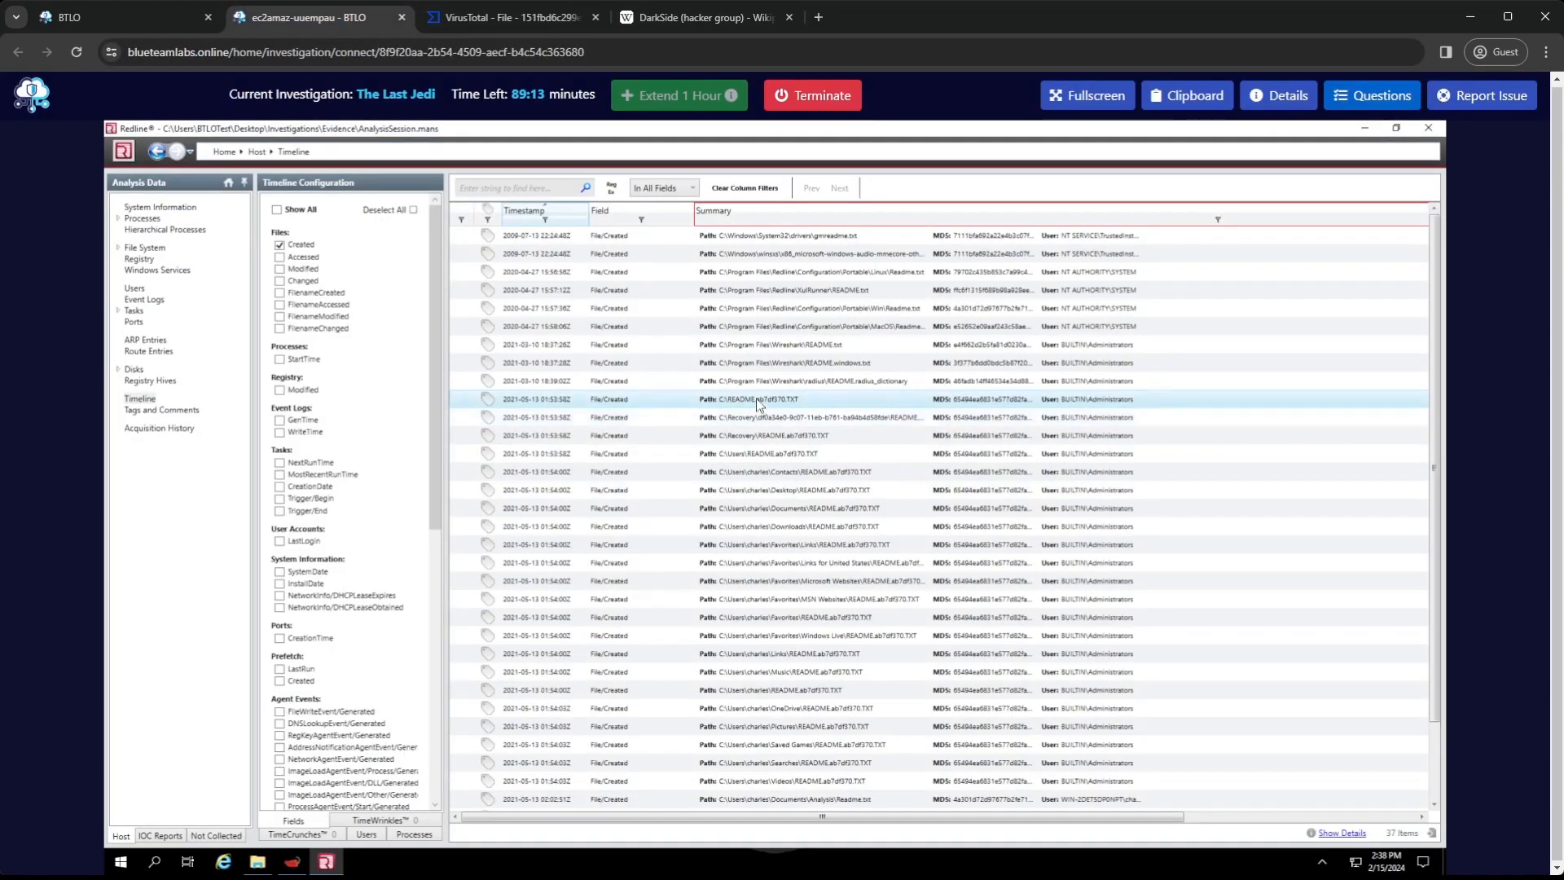
Tag the C:\README.ab7df370.TXT creation entry and add a new TimeWrinkle around it
{"action": "right_click", "coordinate": [487, 399]}
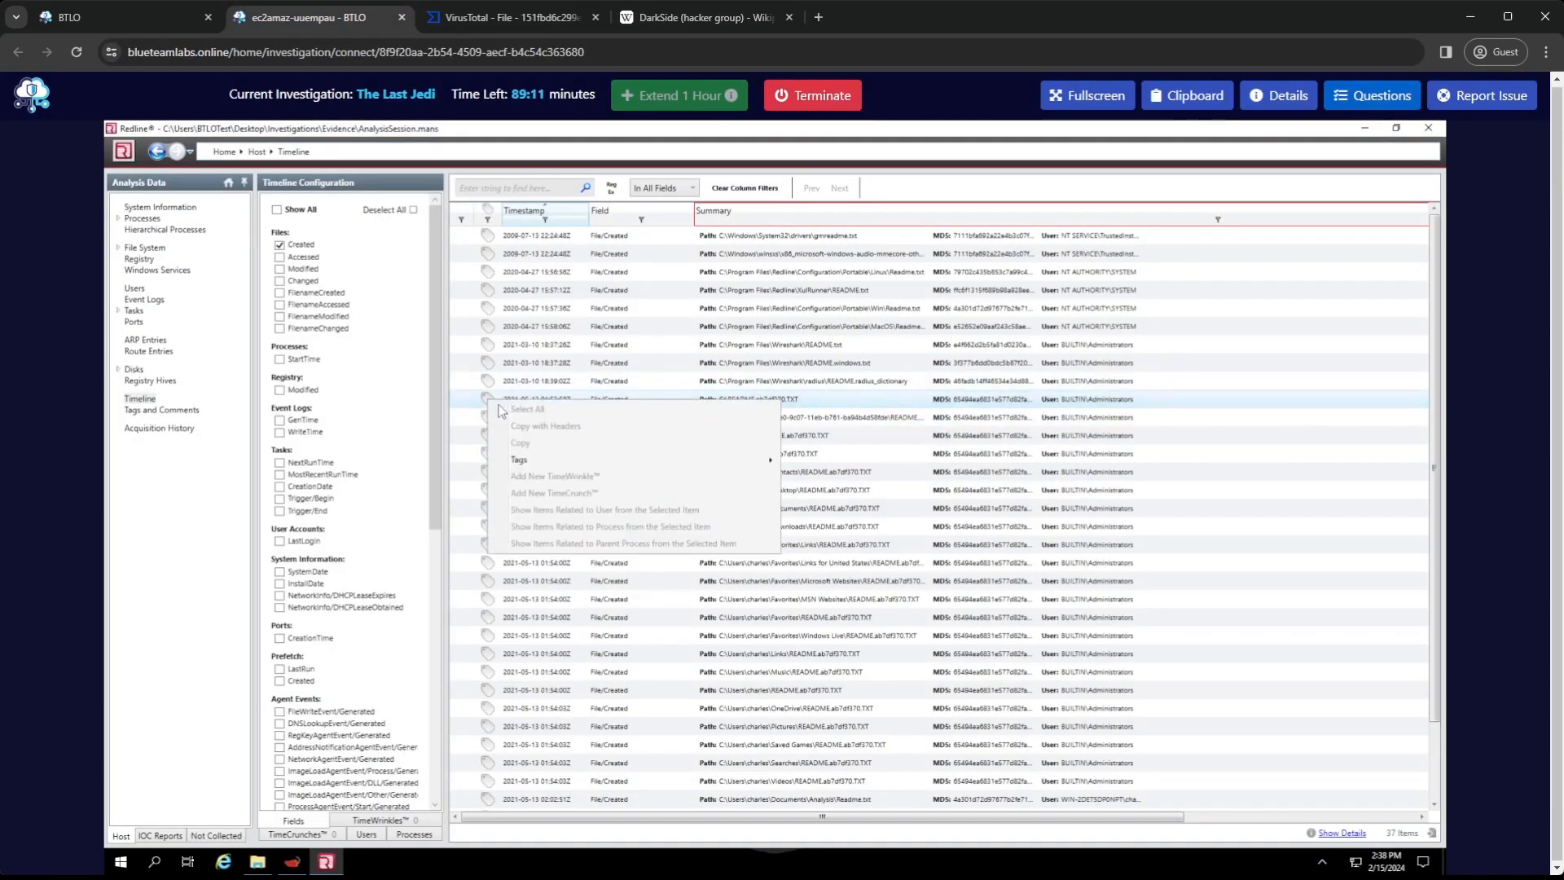
{"action": "mouse_move", "coordinate": [621, 470]}
{"action": "left_click", "coordinate": [839, 479]}
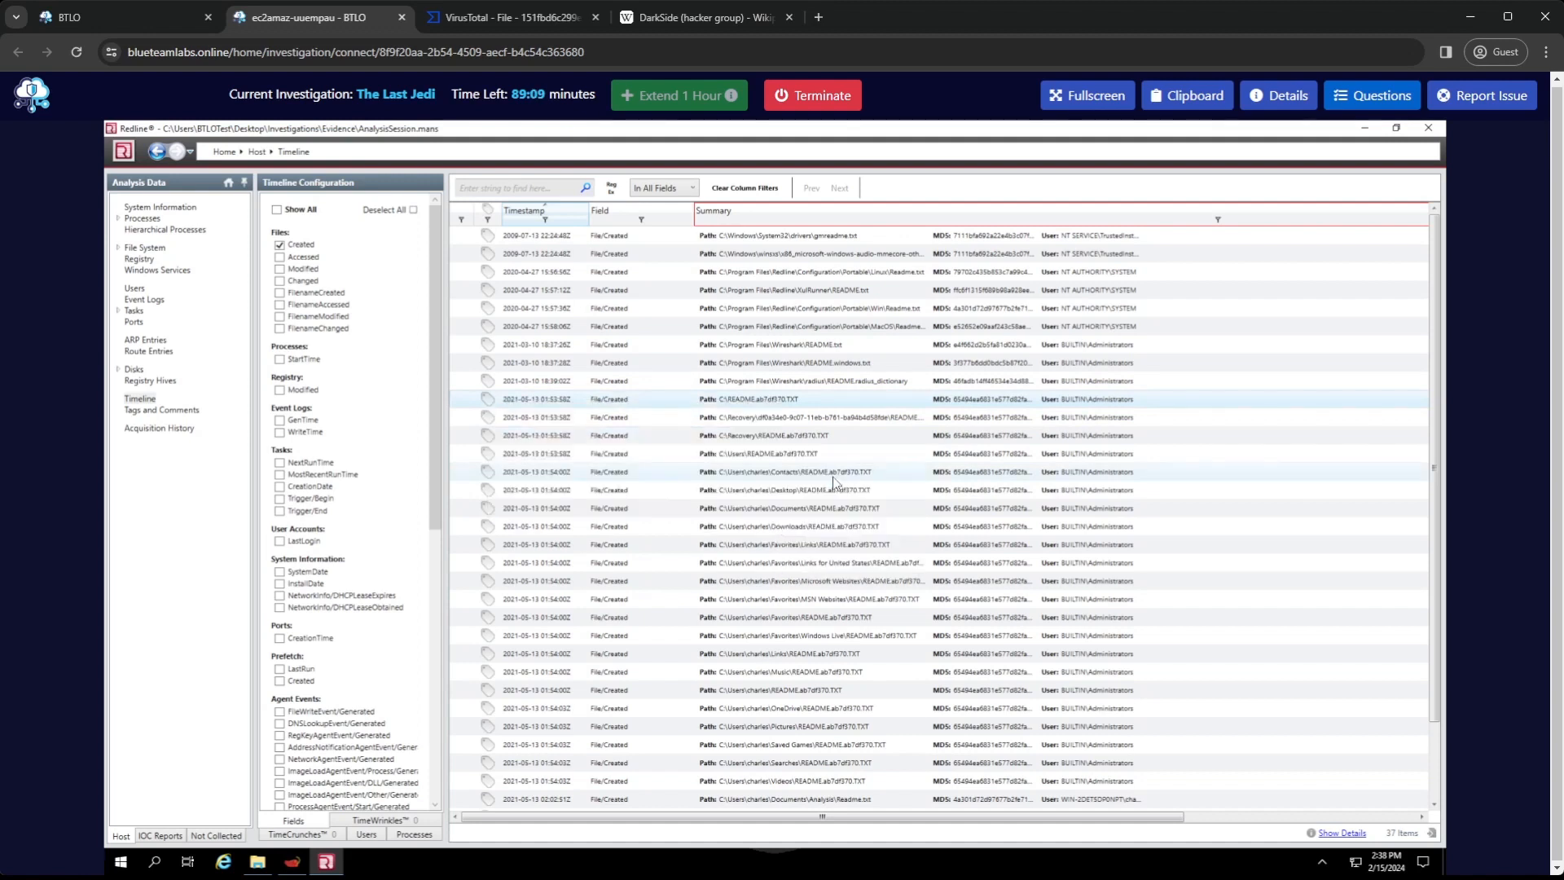
{"action": "right_click", "coordinate": [683, 398]}
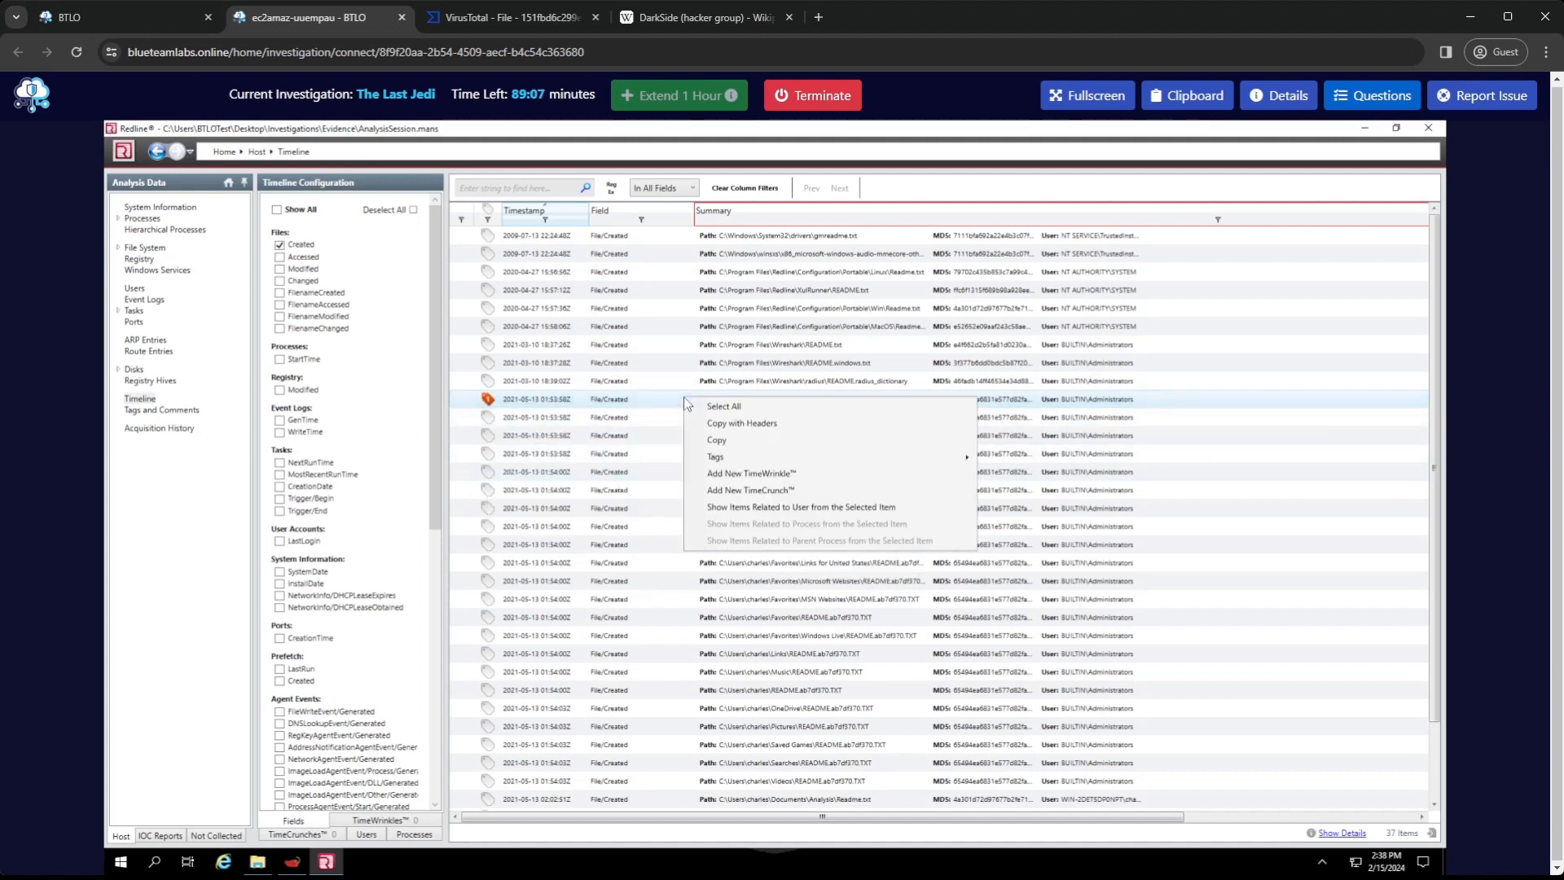
{"action": "left_click", "coordinate": [779, 474]}
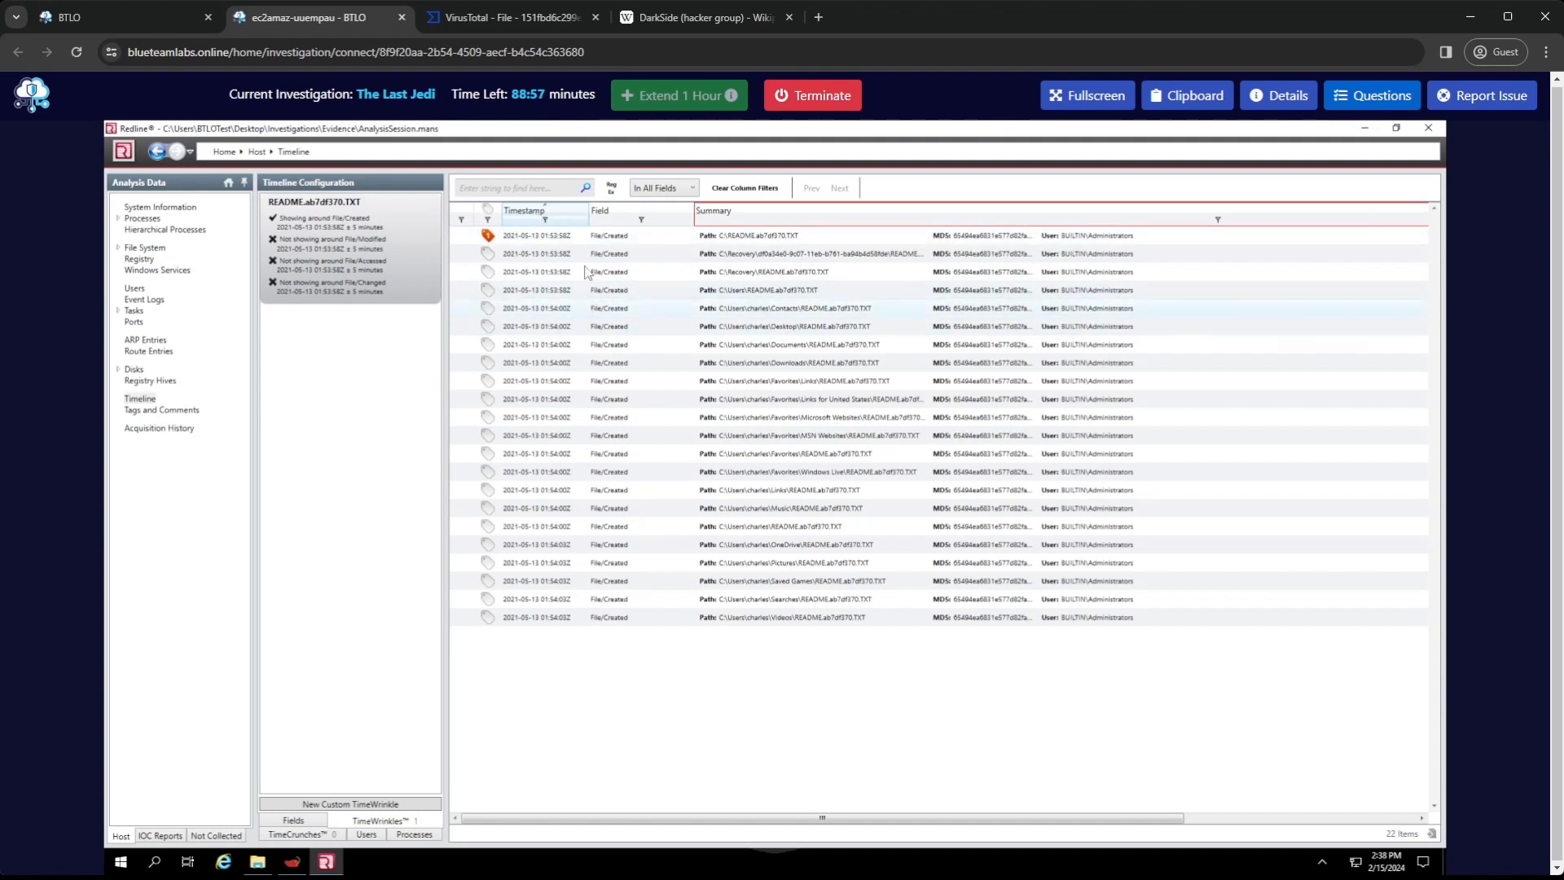
Remove the README filter from the Summary column and sort the TimeWrinkle's entries by ascending timestamp
{"action": "left_click", "coordinate": [536, 221]}
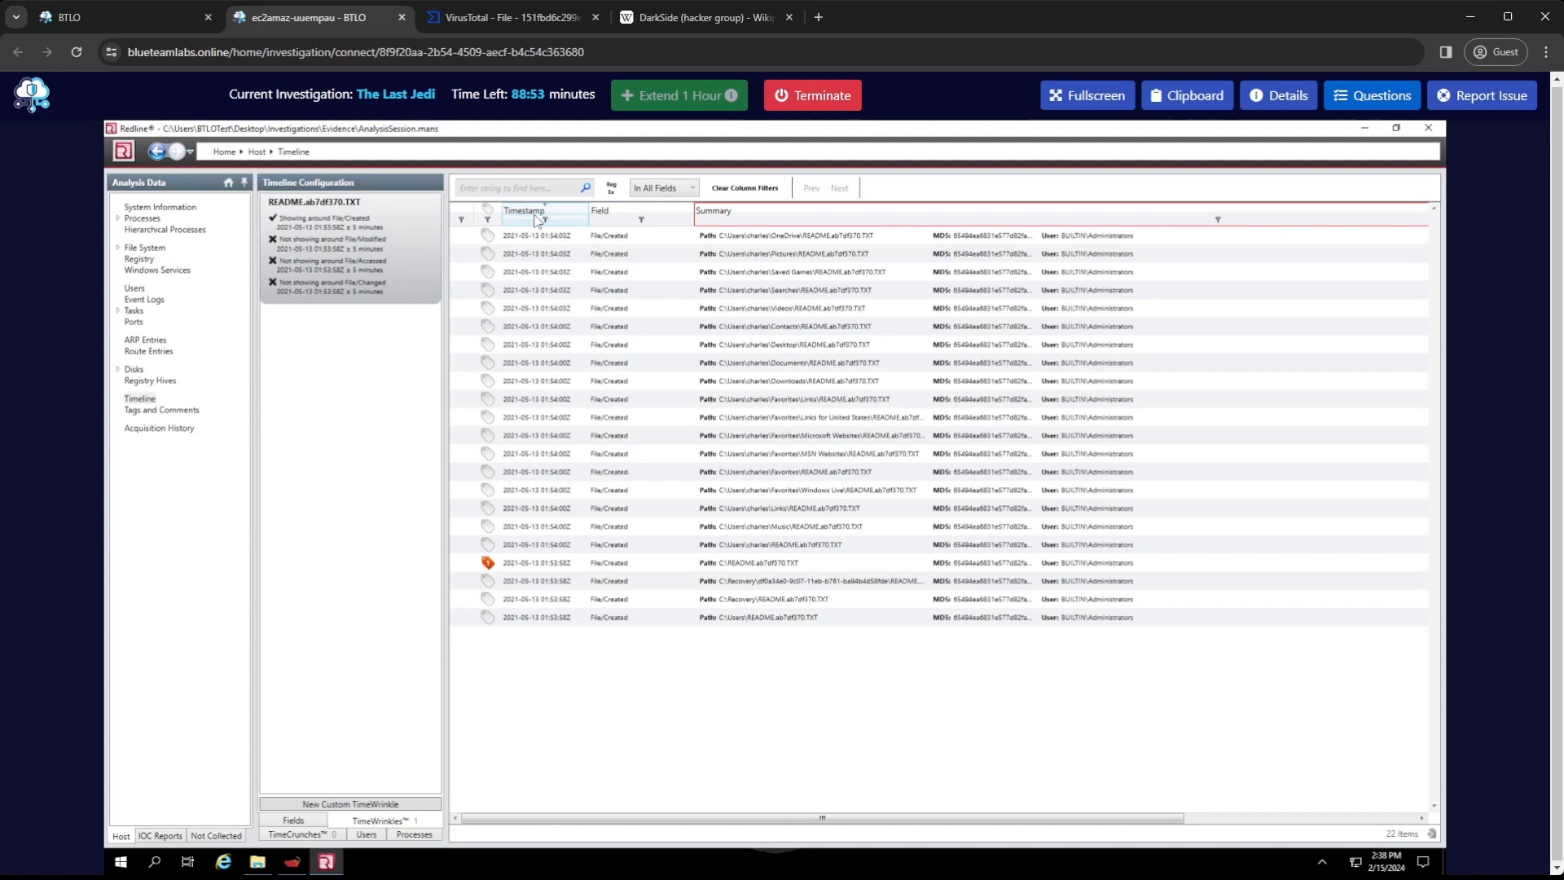
{"action": "left_click", "coordinate": [834, 218]}
{"action": "left_click", "coordinate": [1218, 219]}
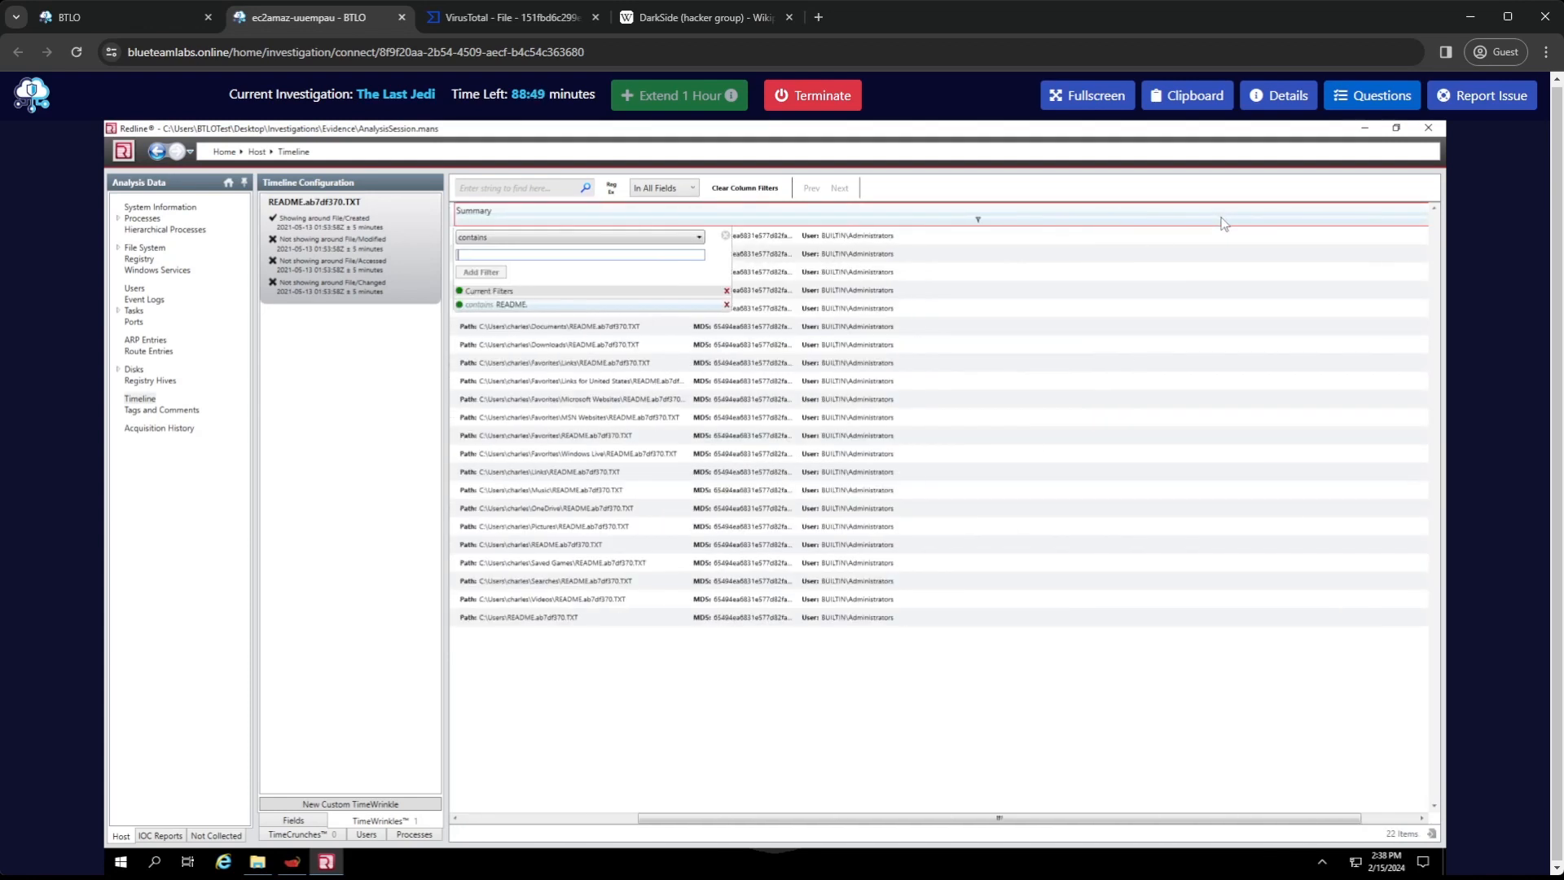
{"action": "left_click", "coordinate": [724, 296]}
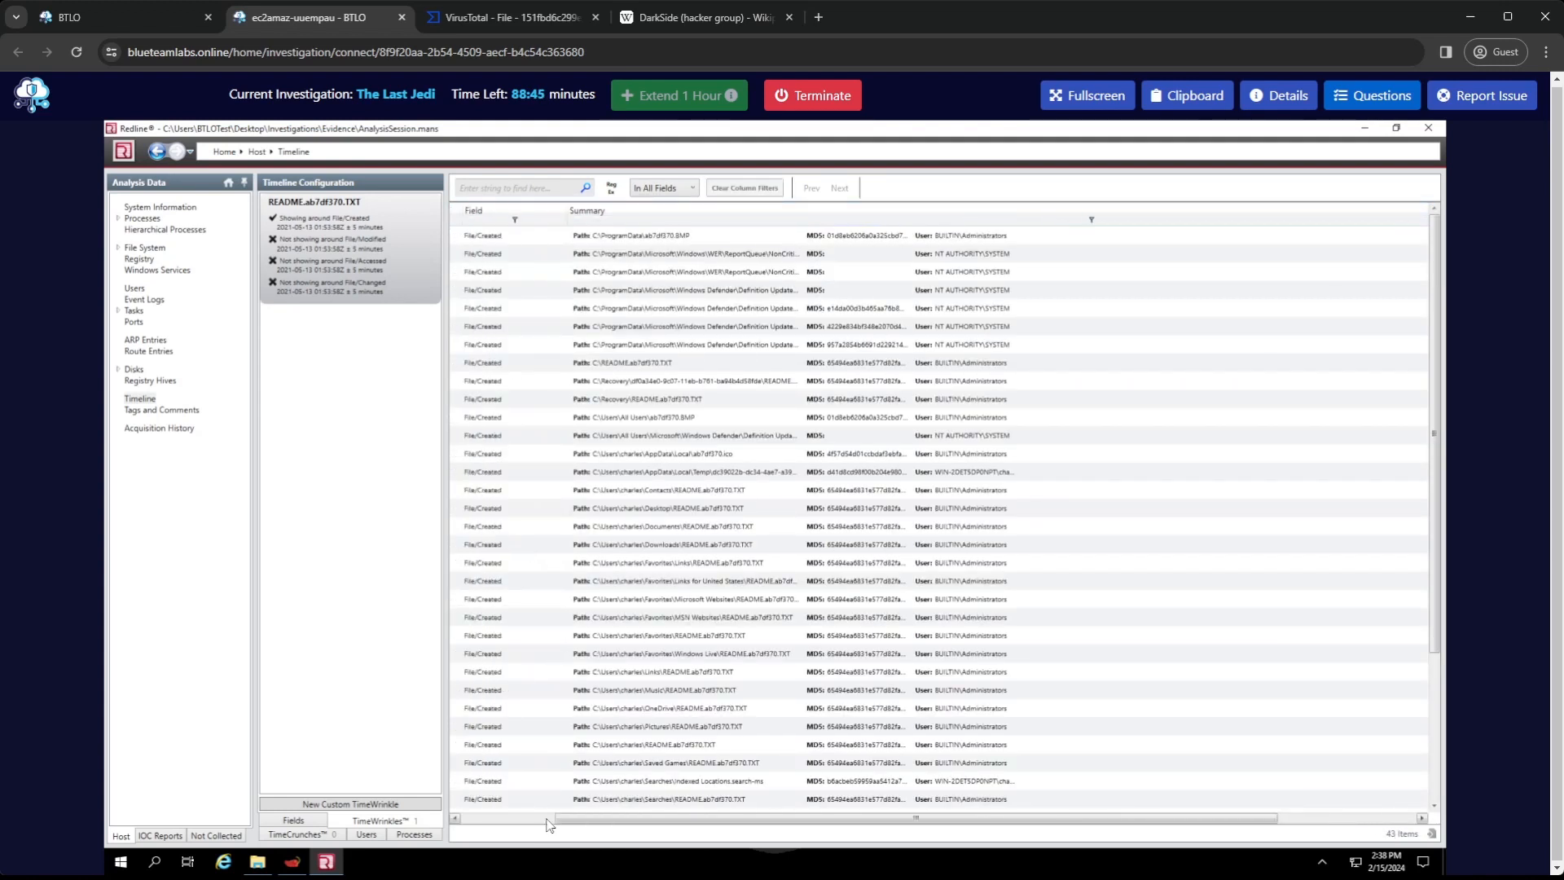
{"action": "left_click", "coordinate": [548, 824]}
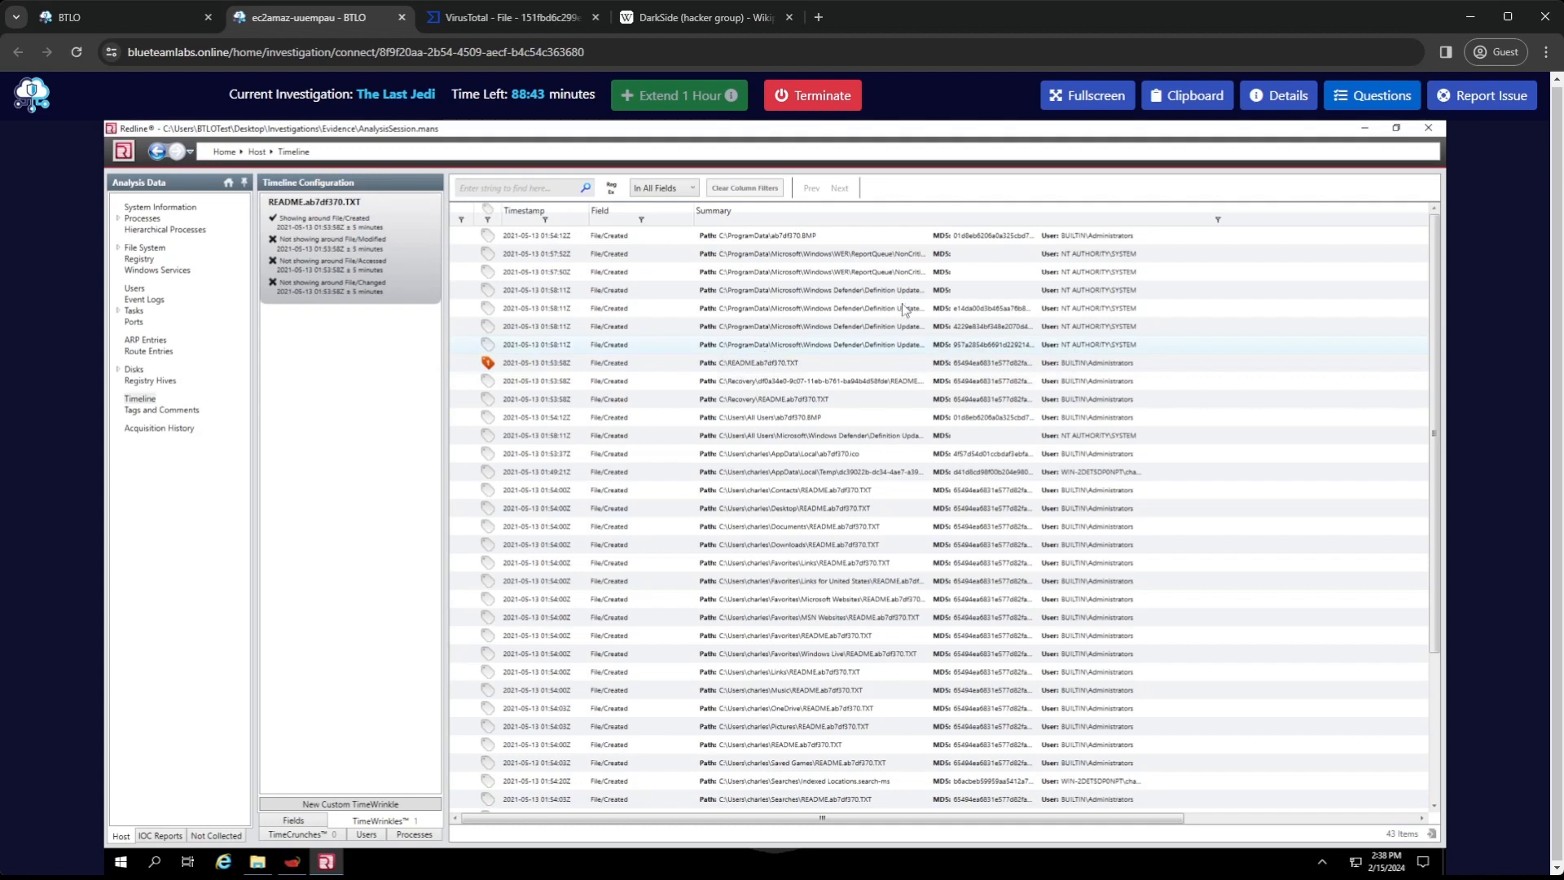
{"action": "left_click", "coordinate": [531, 211]}
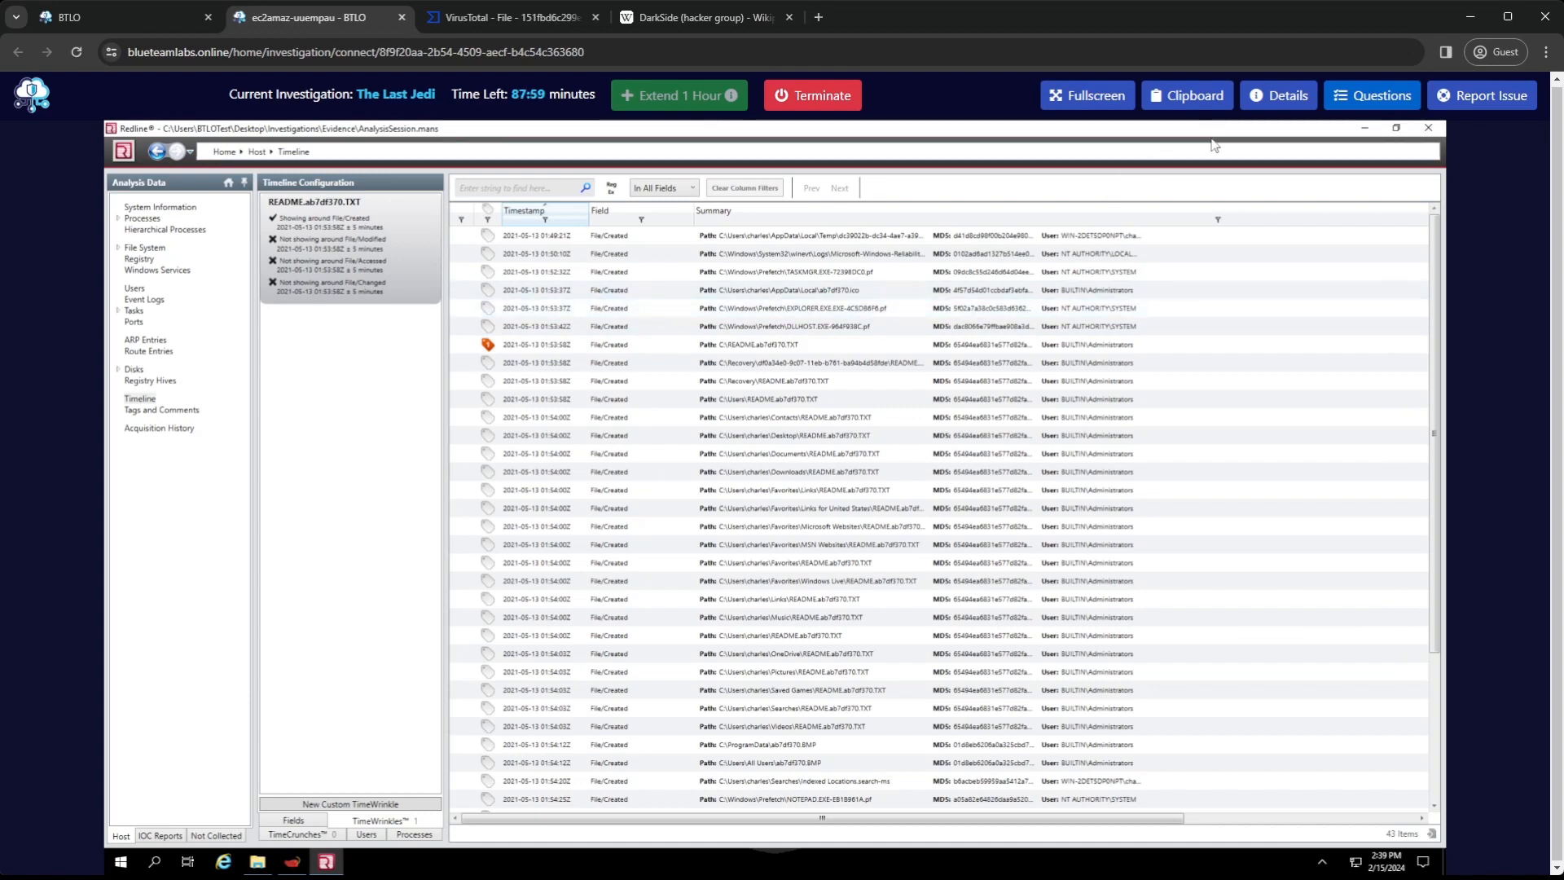
Submit explorer.exe.exe as the answer to the question about the filename for the initial compromise
{"action": "left_click", "coordinate": [1382, 96]}
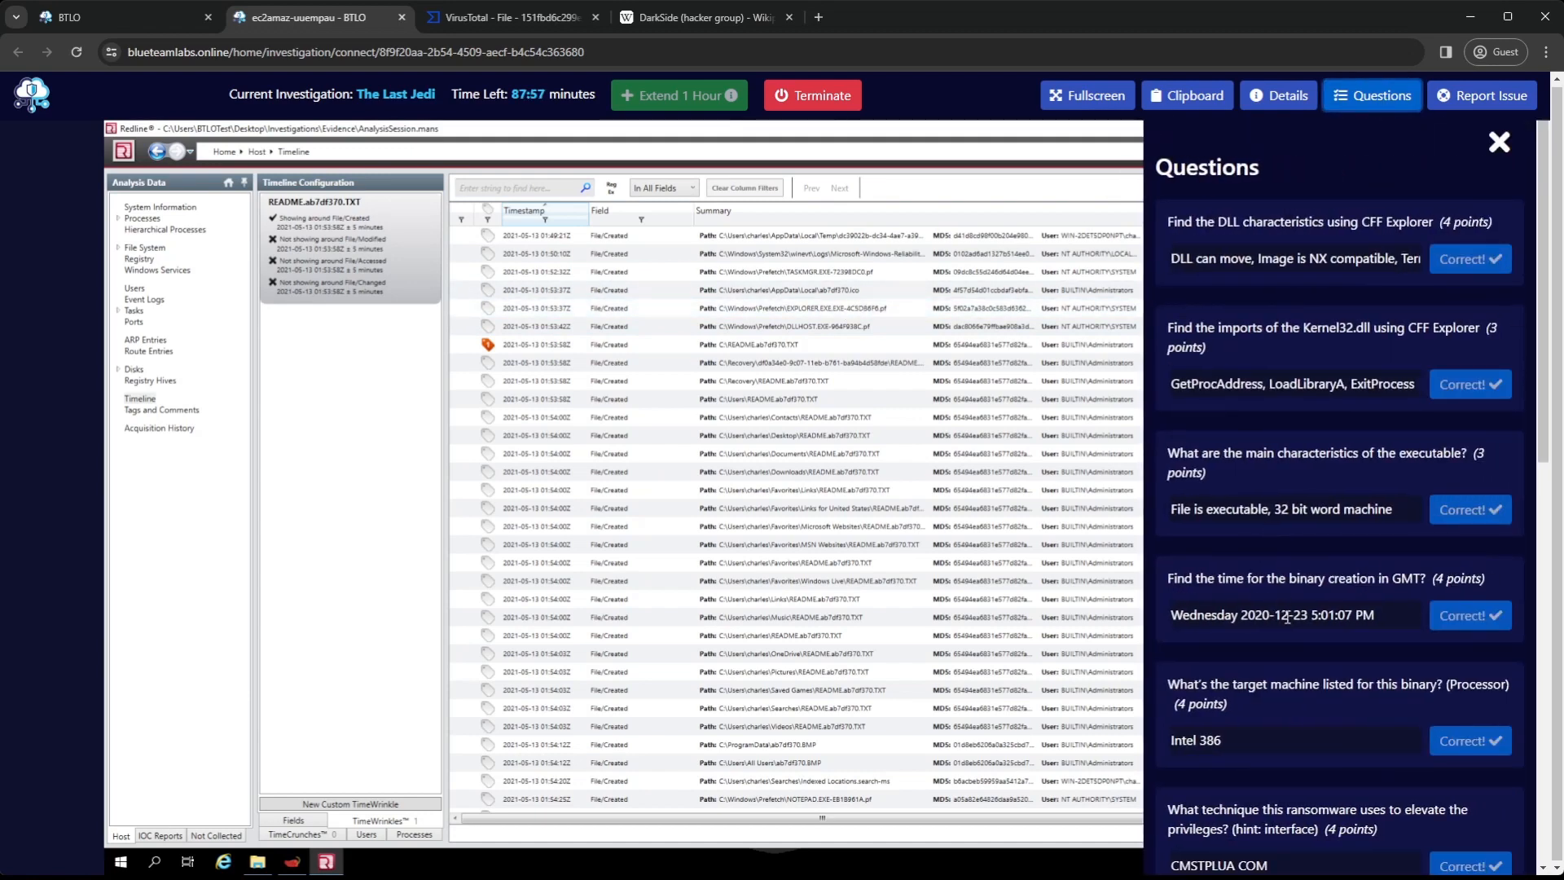
{"action": "scroll", "coordinate": [1263, 716], "scroll_direction": "down", "scroll_amount": 3}
{"action": "left_click", "coordinate": [1243, 725]}
{"action": "type", "text": "explorer.ex"}
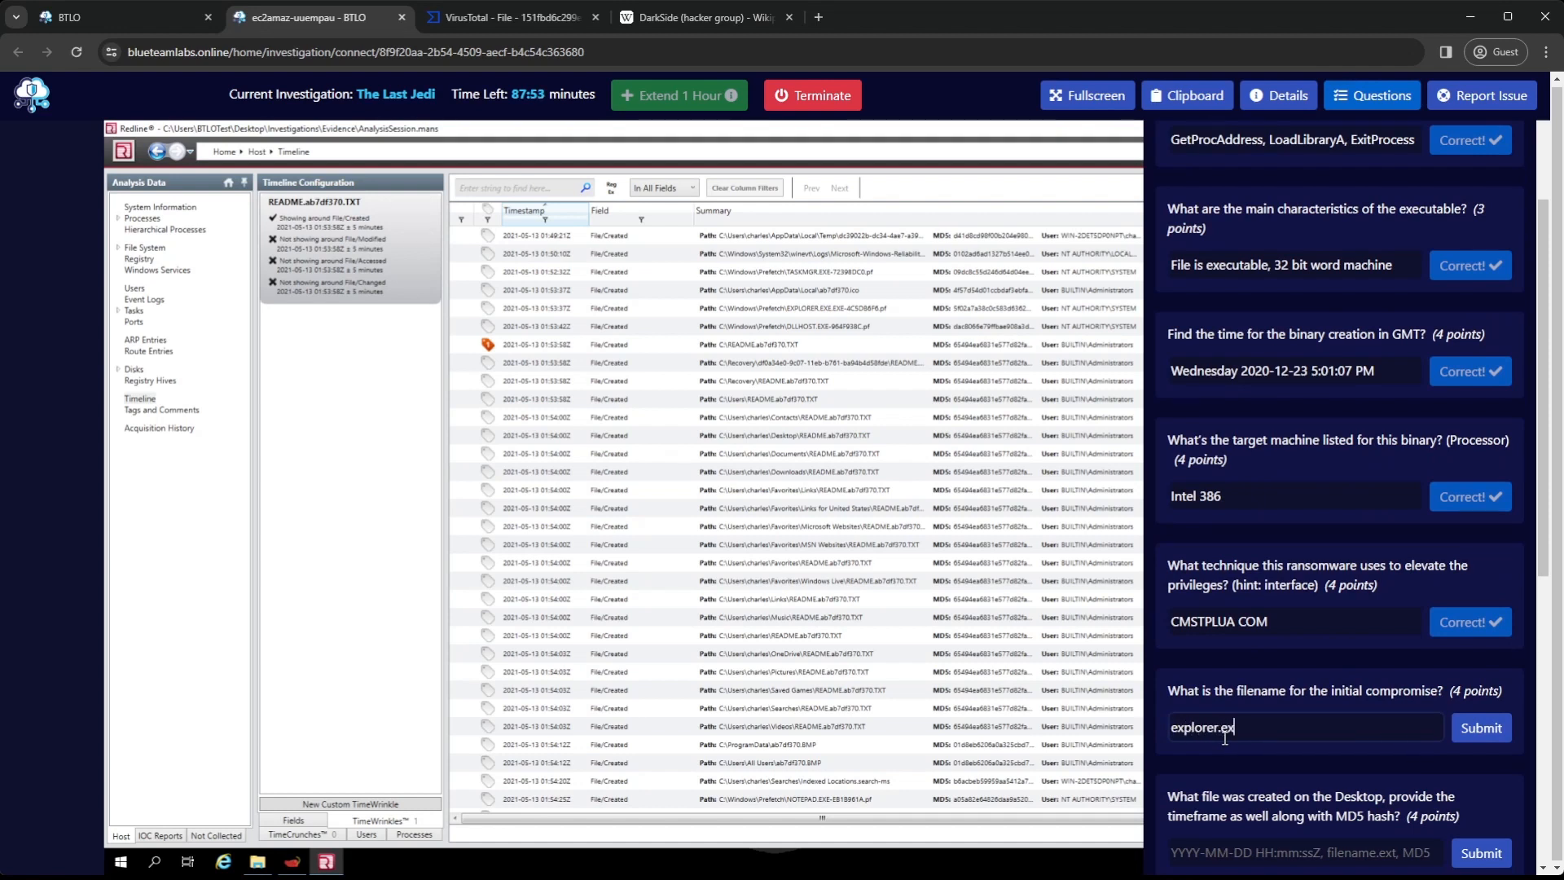
{"action": "type", "text": ".ex"}
{"action": "key", "text": "BackSpace"}
{"action": "key", "text": "BackSpace"}
{"action": "key", "text": "BackSpace"}
{"action": "type", "text": "e.exe"}
{"action": "key", "text": "Return"}
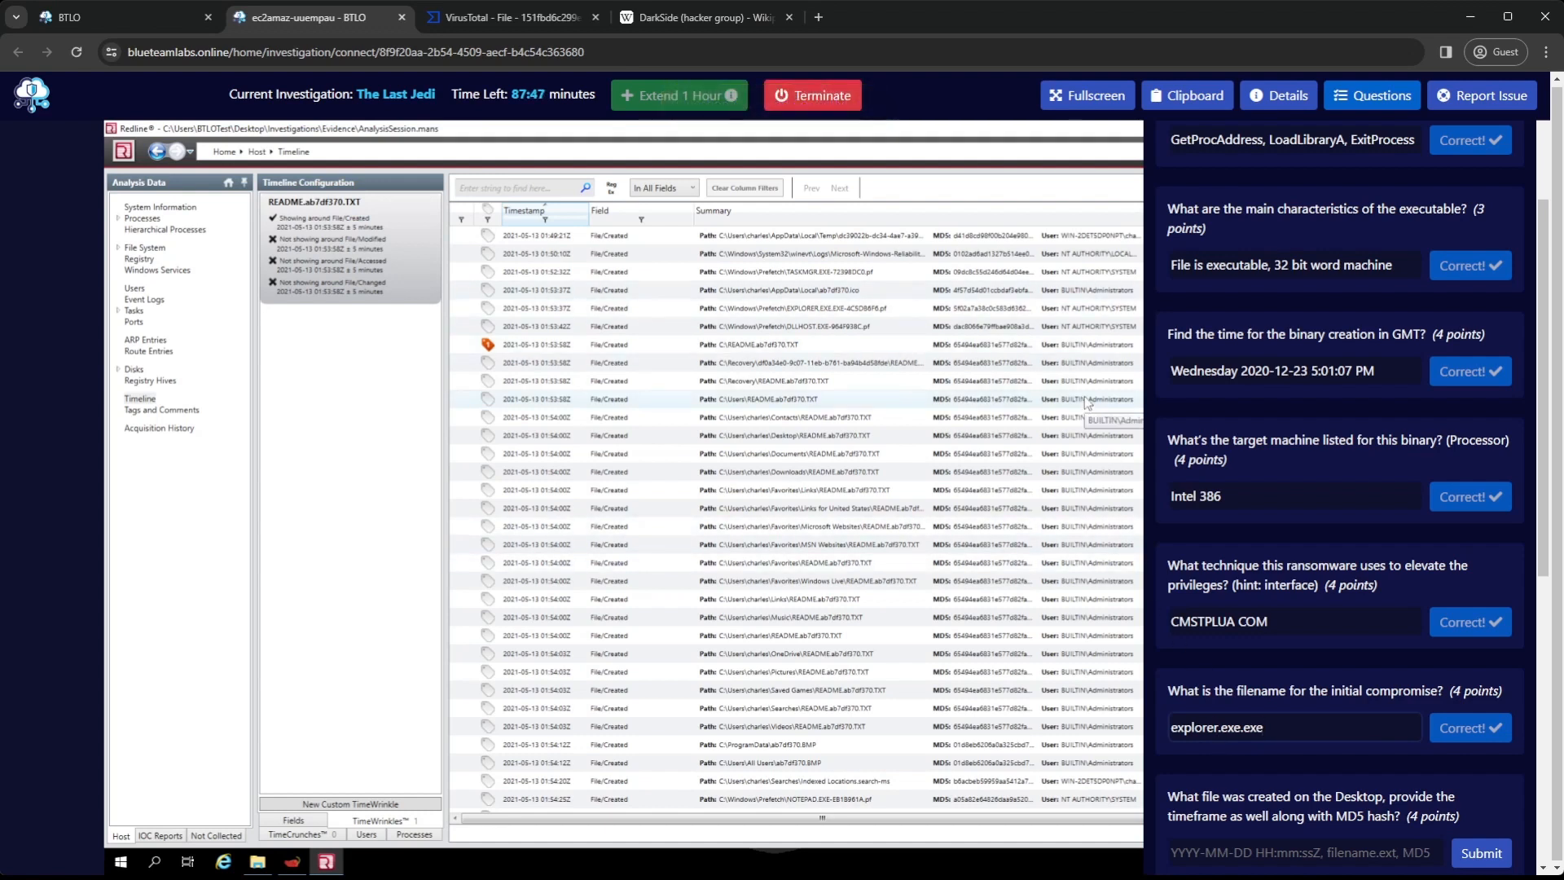
Read the question about the file created on the Desktop and open the full details of the Desktop README.ab7df370.TXT entry
{"action": "scroll", "coordinate": [1298, 750], "scroll_direction": "down", "scroll_amount": 1}
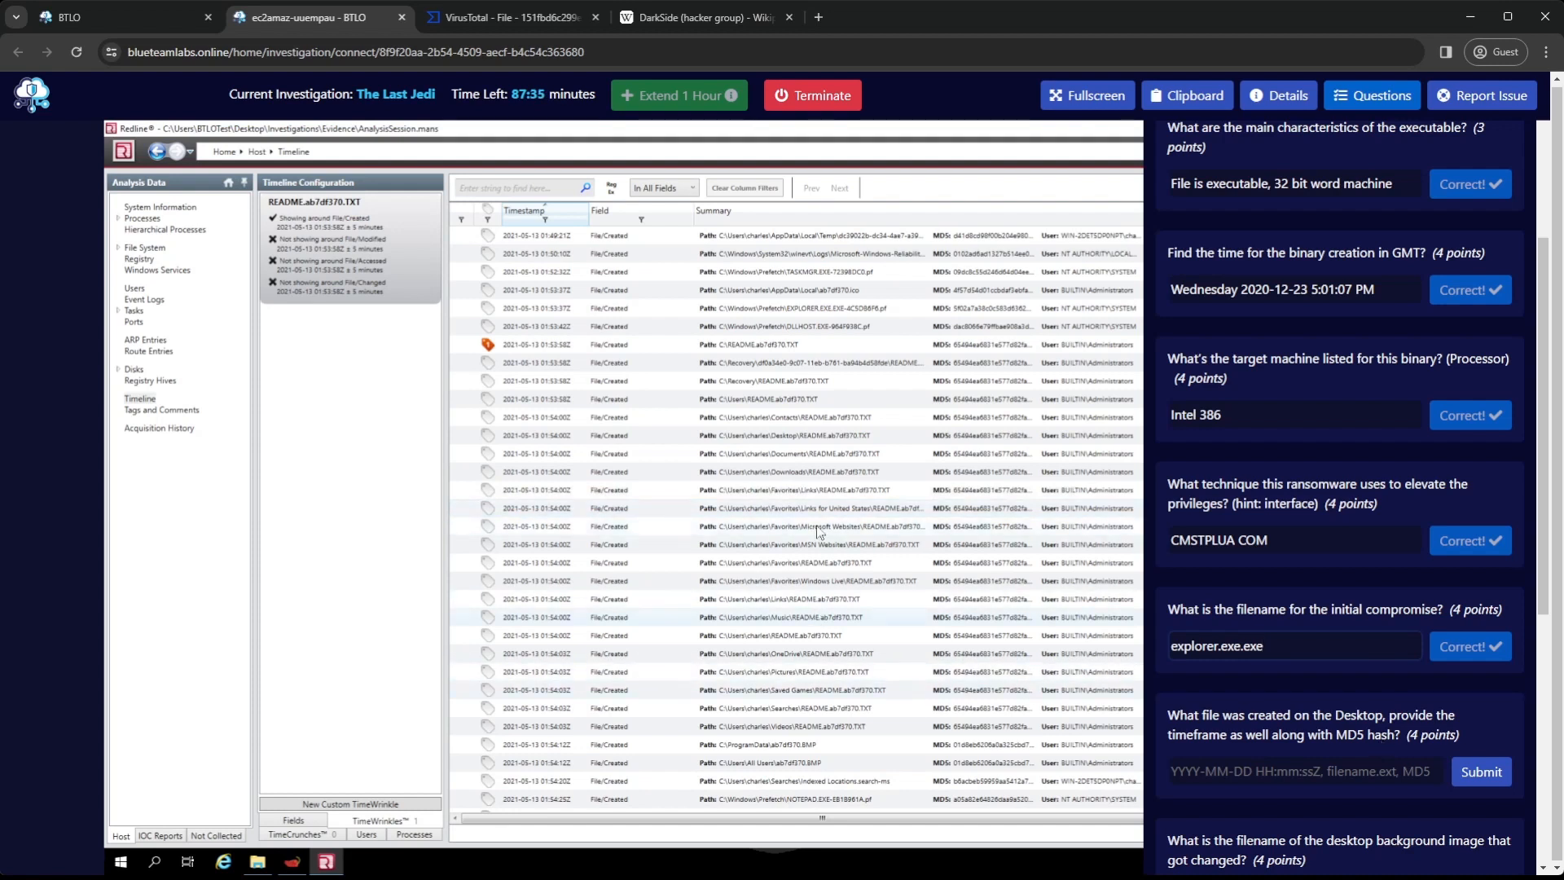
{"action": "left_click", "coordinate": [813, 432]}
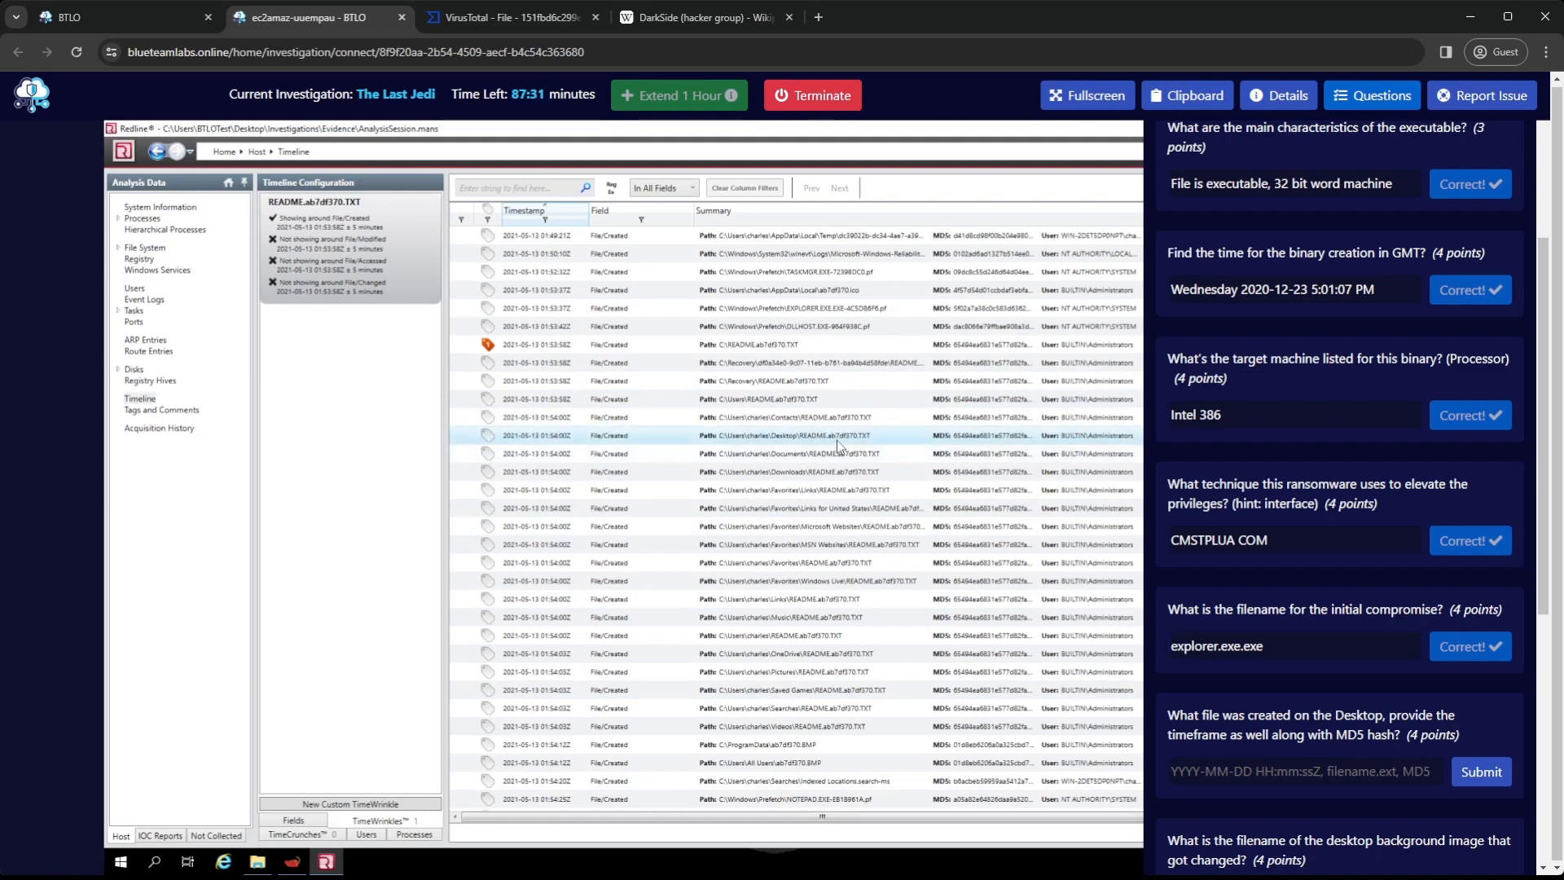
{"action": "left_click", "coordinate": [1389, 98]}
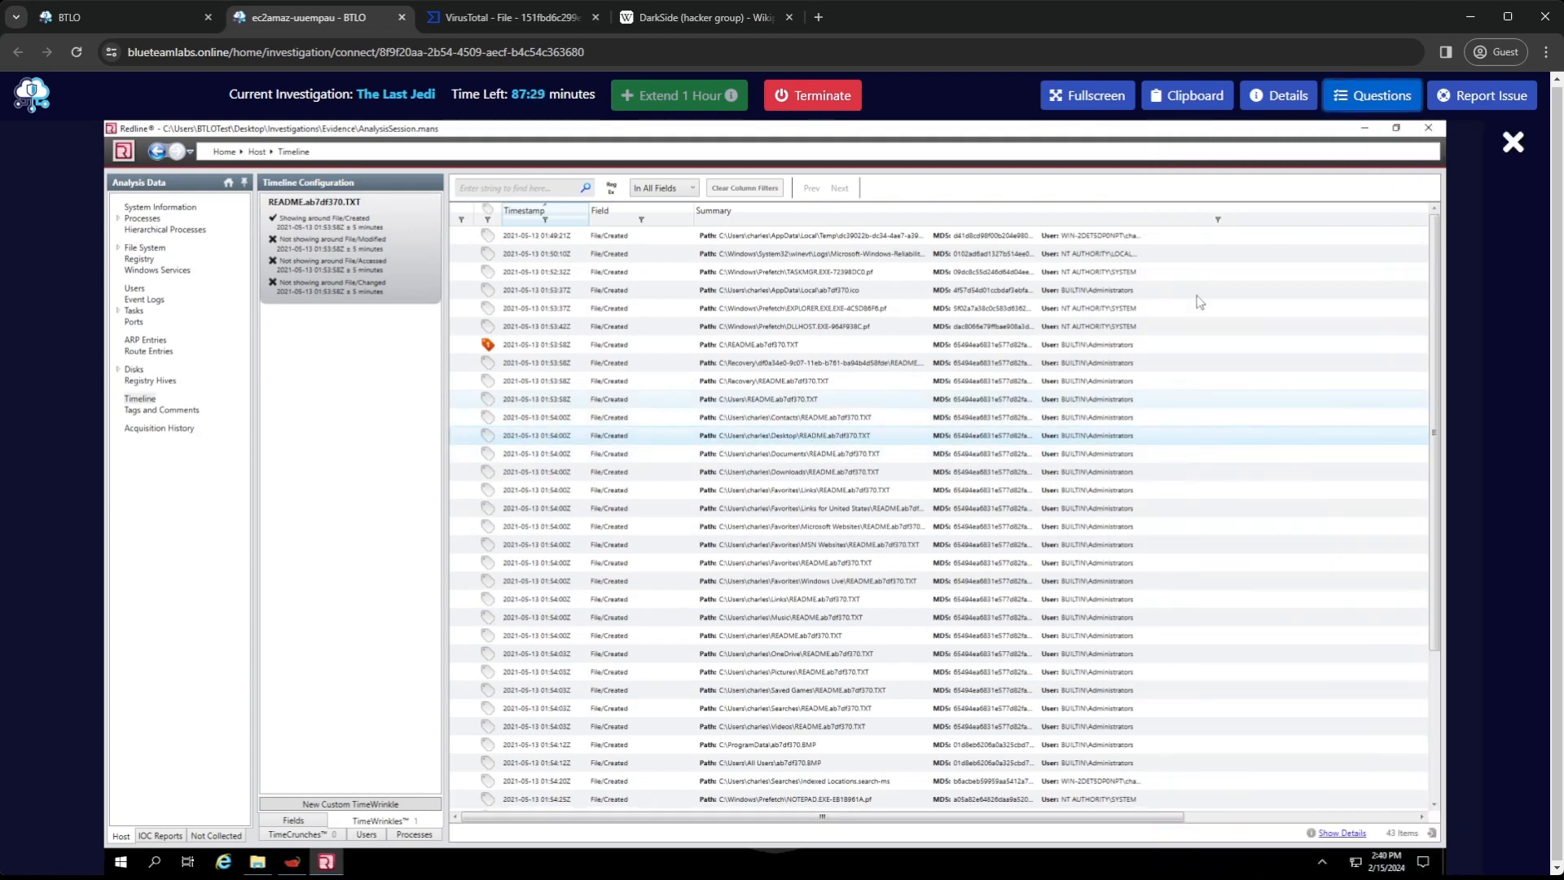
{"action": "double_click", "coordinate": [834, 437]}
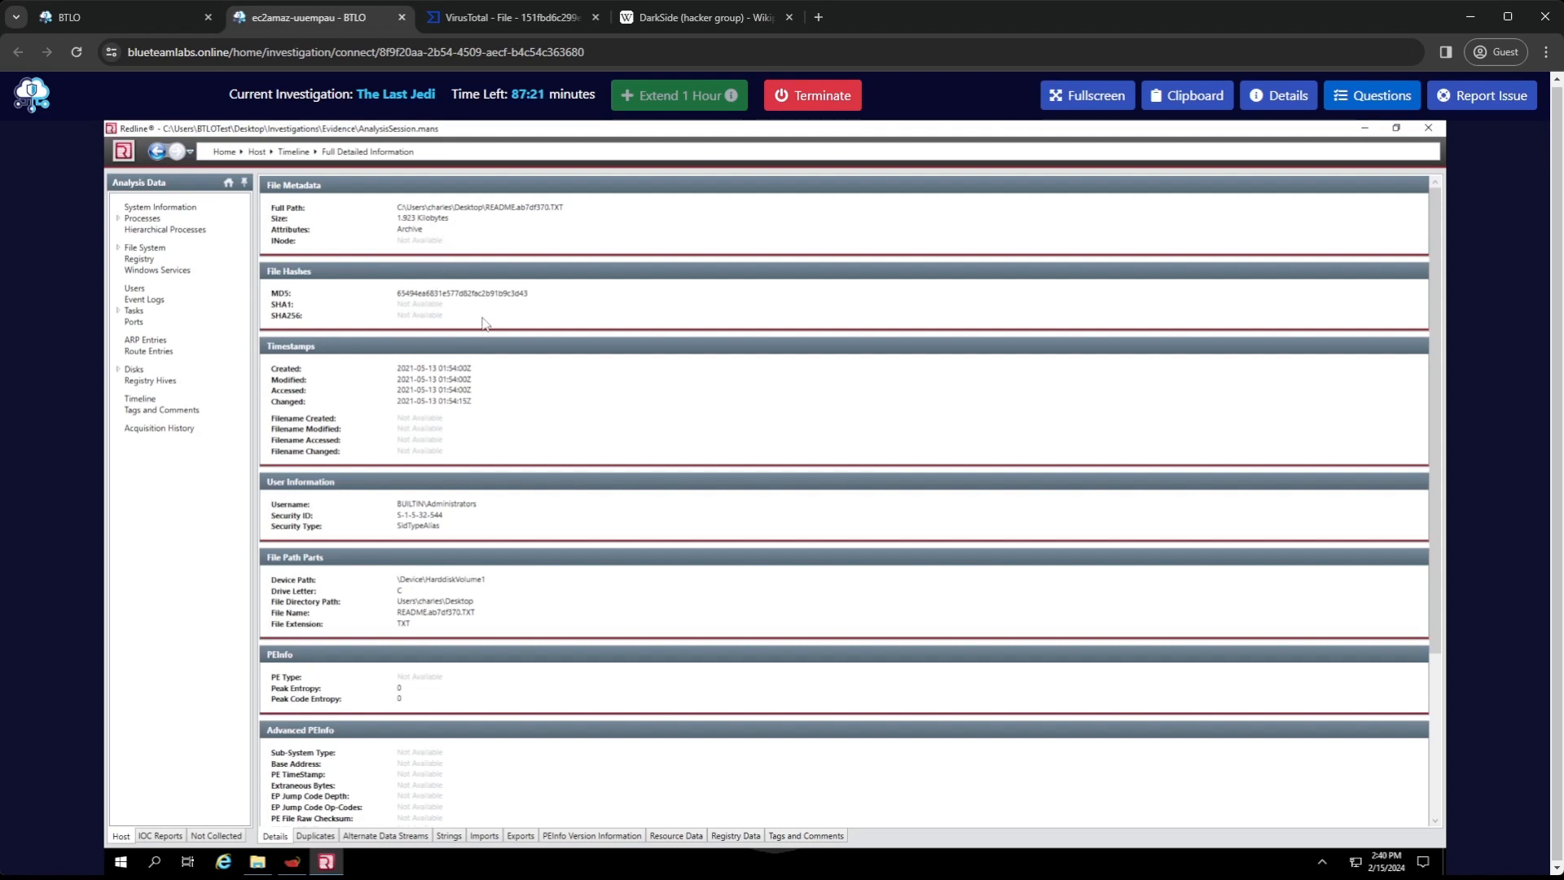
{"action": "left_click_drag", "start_coordinate": [477, 369], "coordinate": [395, 369]}
{"action": "left_click", "coordinate": [1372, 95]}
{"action": "scroll", "coordinate": [1309, 693], "scroll_direction": "down", "scroll_amount": 5}
{"action": "left_click", "coordinate": [1266, 611]}
{"action": "key", "text": "ctrl+v"}
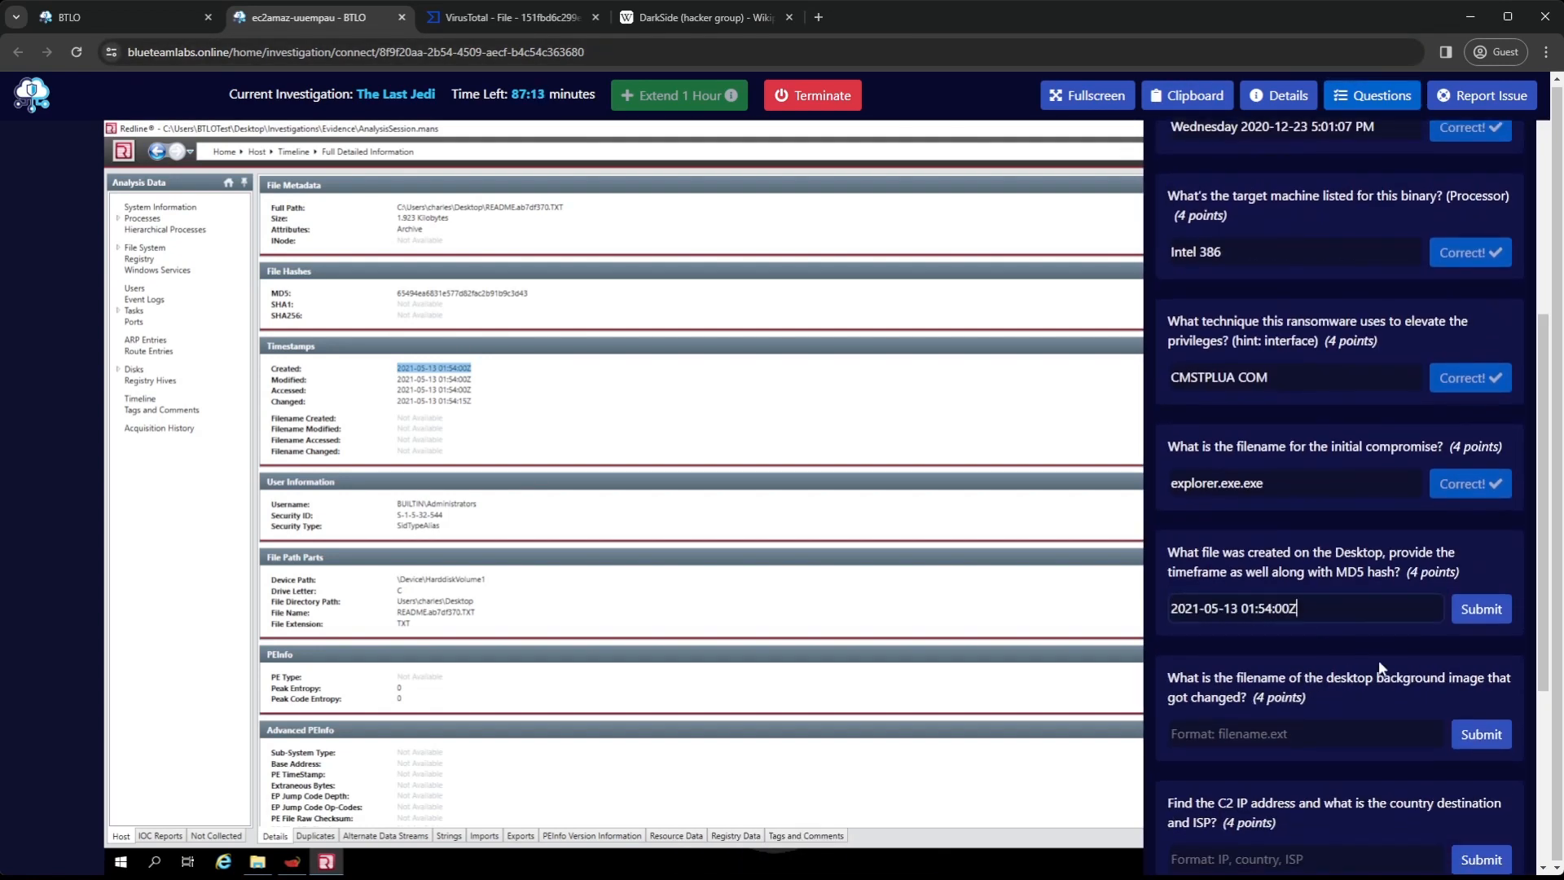
{"action": "type", "text": ","}
Append the filename README.ab7df370.TXT and MD5 65494ea6831e577d82fac2b91b9c3d43 from the file details, separated by a comma, and submit the answer
{"action": "left_click_drag", "start_coordinate": [564, 207], "coordinate": [490, 210]}
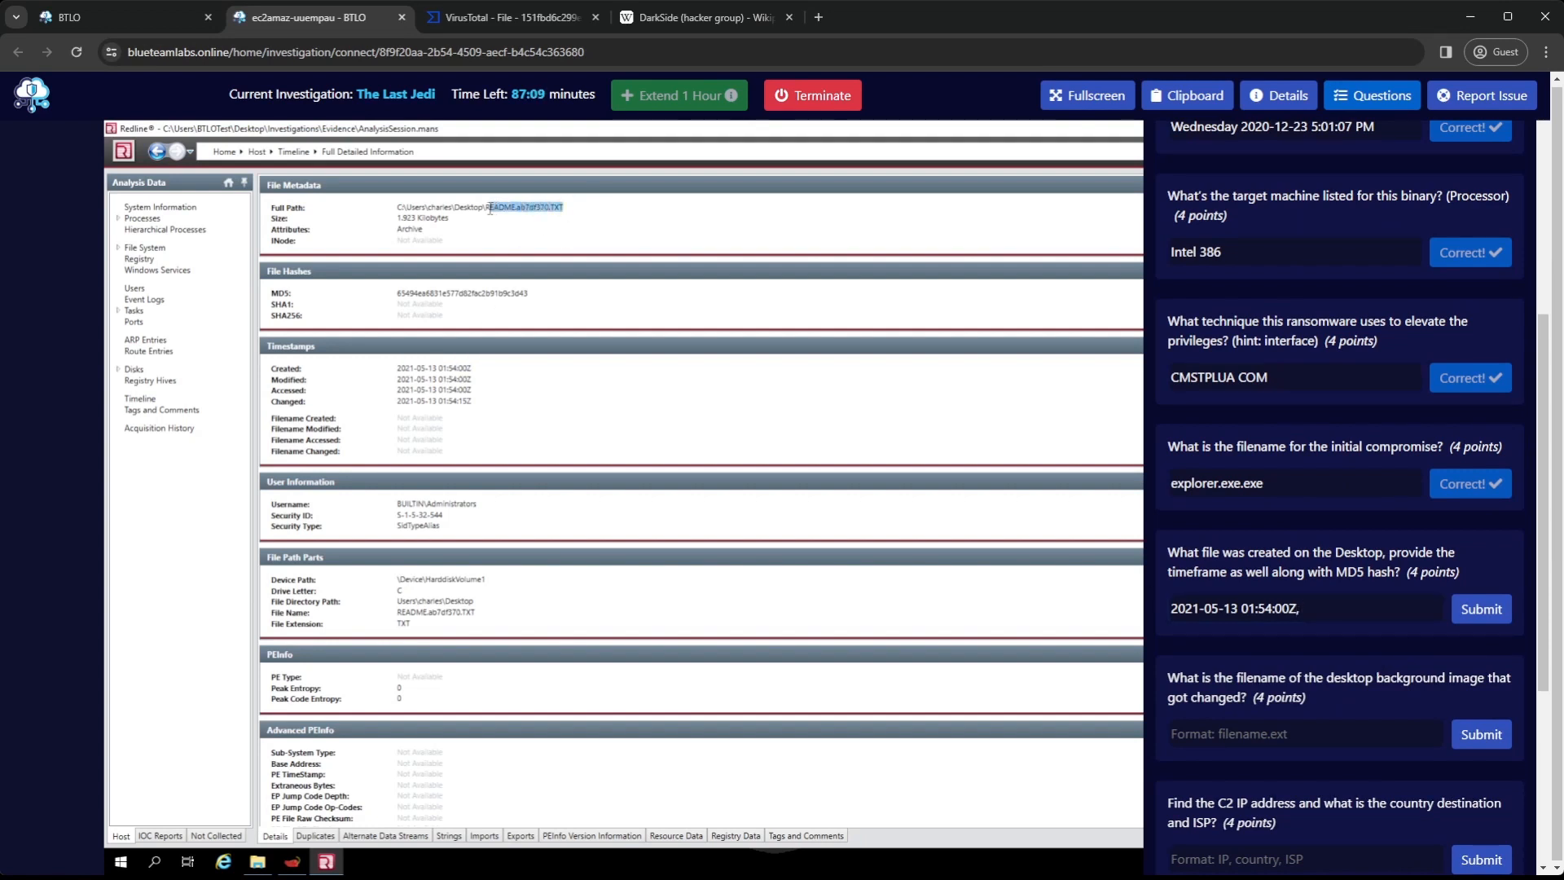
{"action": "left_click", "coordinate": [1321, 617]}
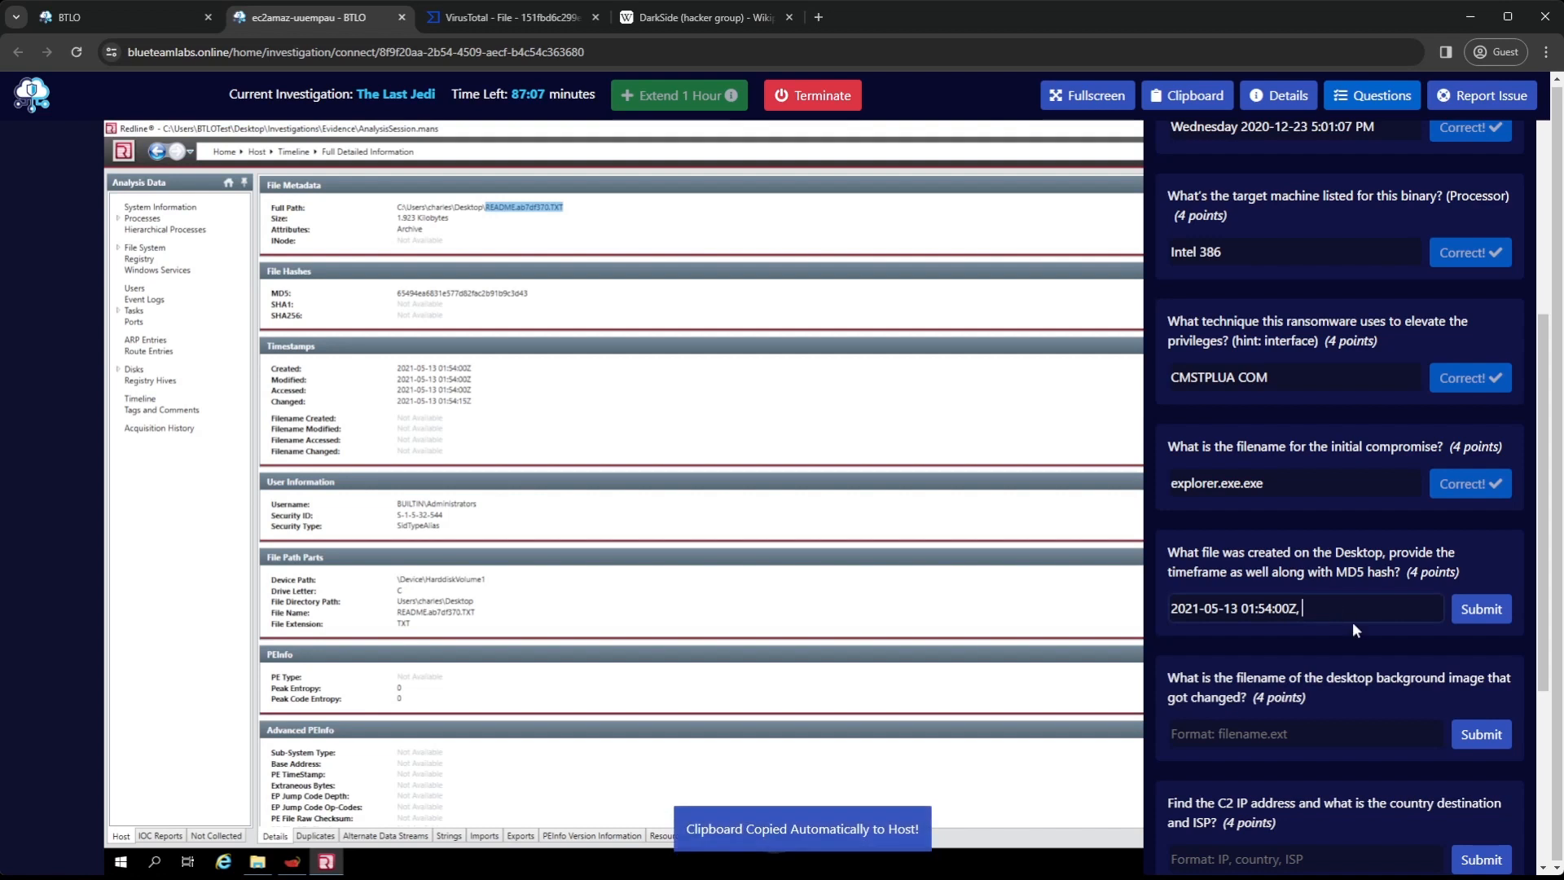
{"action": "key", "text": "ctrl+v"}
{"action": "type", "text": ","}
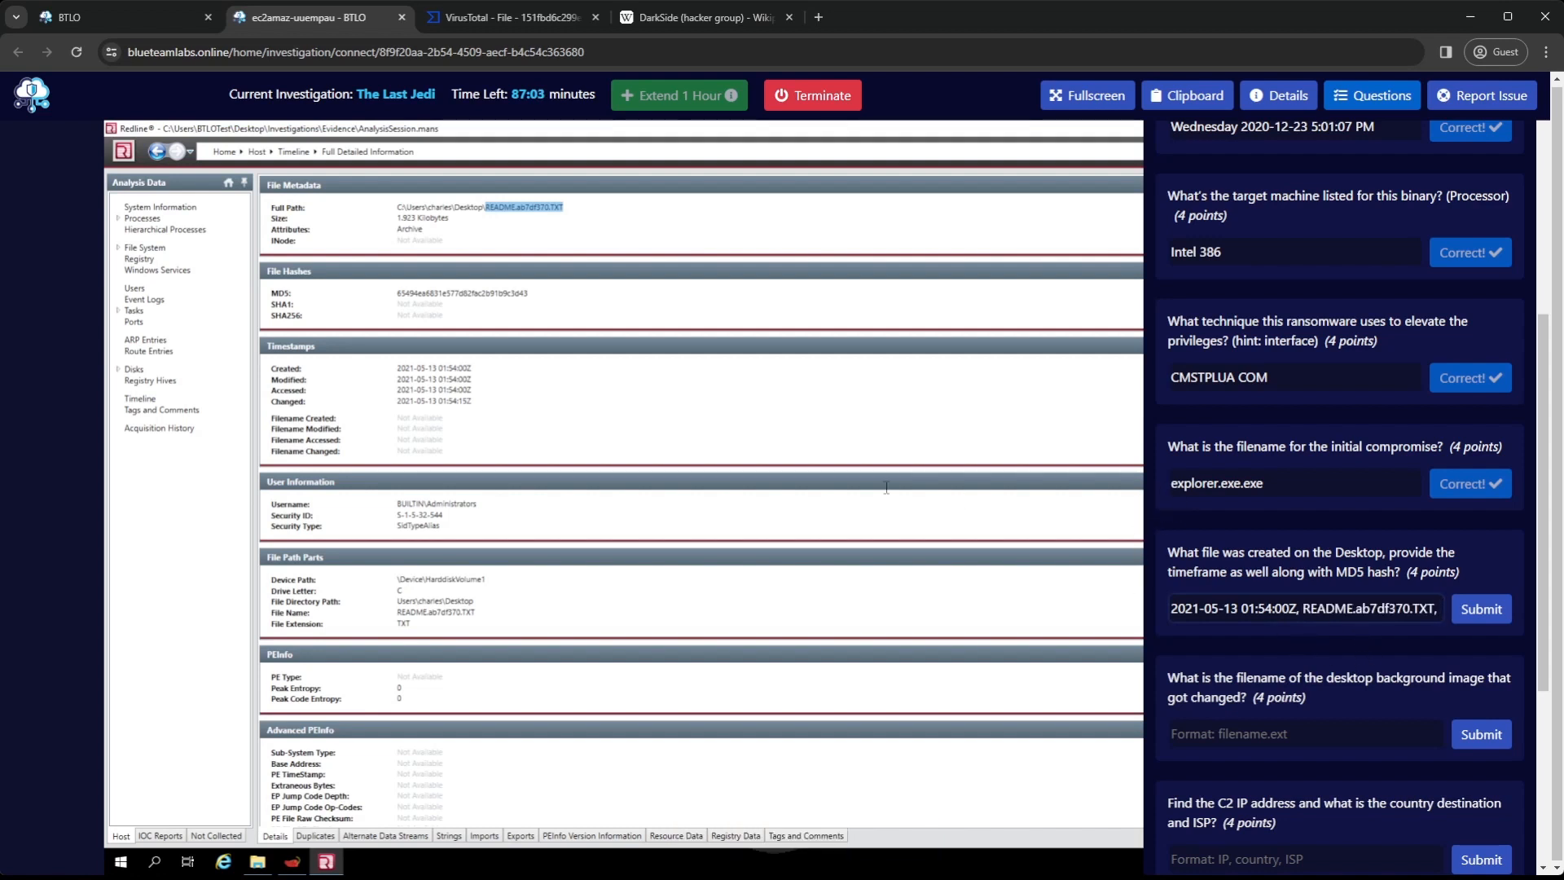
{"action": "left_click_drag", "start_coordinate": [544, 297], "coordinate": [397, 300]}
{"action": "left_click", "coordinate": [1443, 611]}
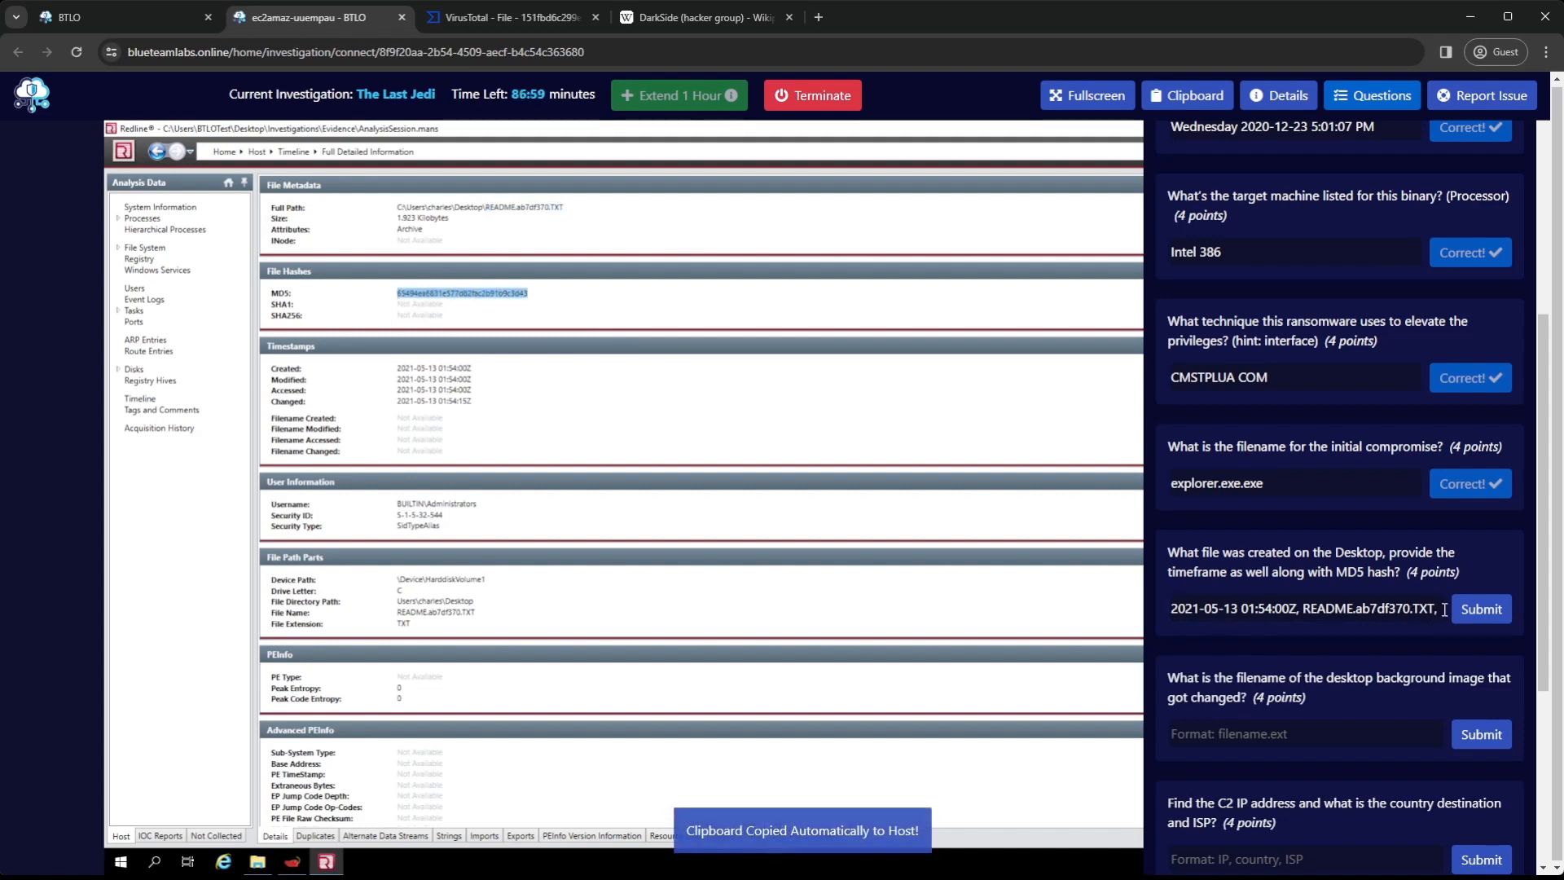
{"action": "key", "text": "ctrl+v"}
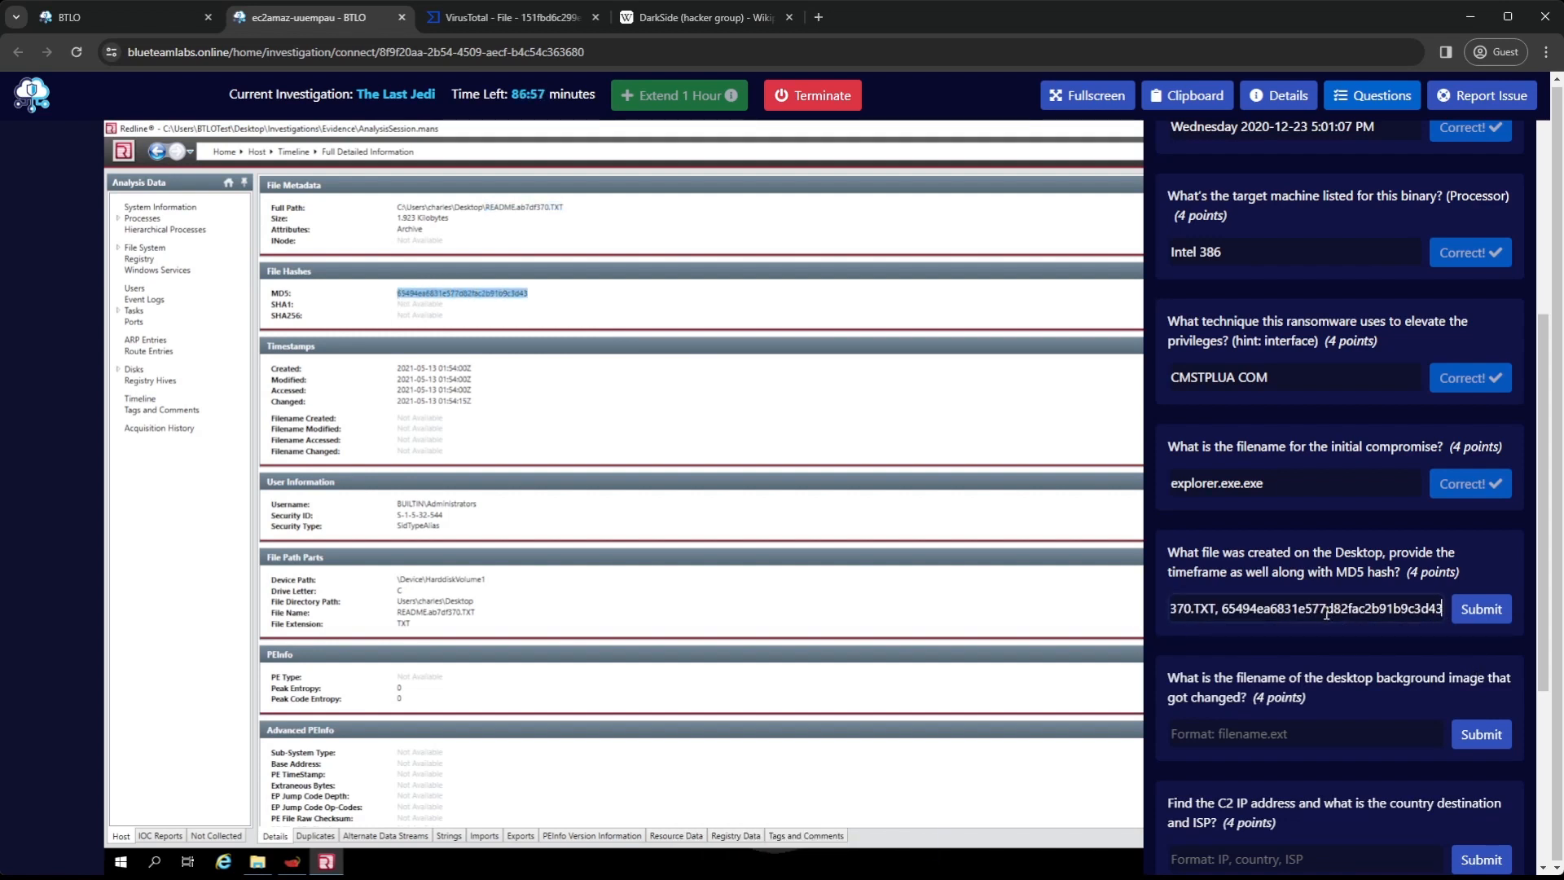
{"action": "left_click", "coordinate": [1479, 611]}
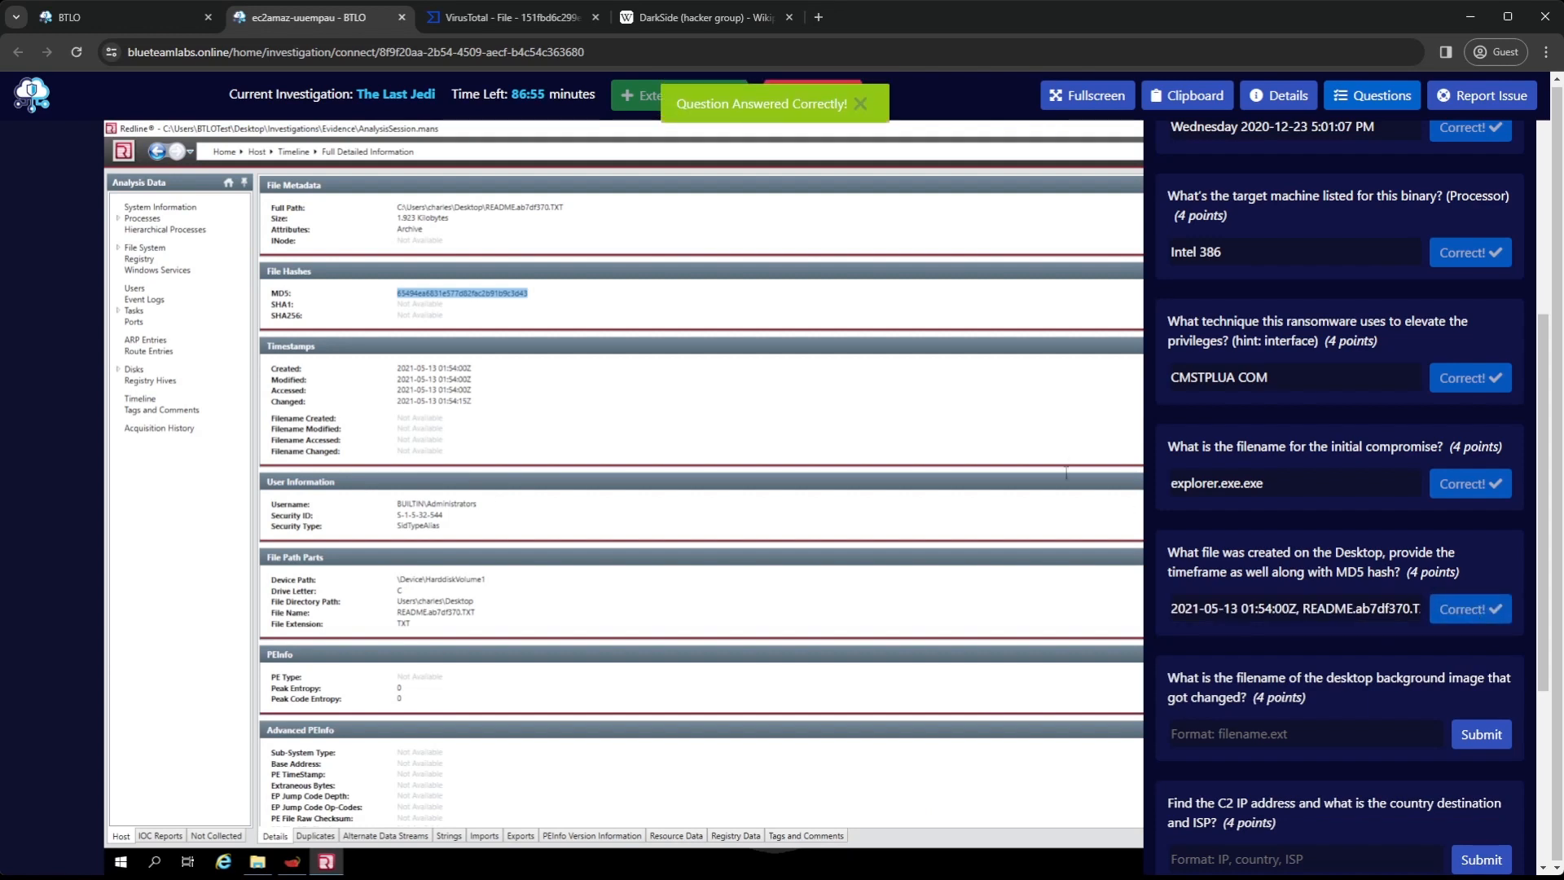
Return to the Redline timeline to look for the changed background image and search Google for "bitmap darkside ransomware wallpaper"
{"action": "left_click", "coordinate": [299, 148]}
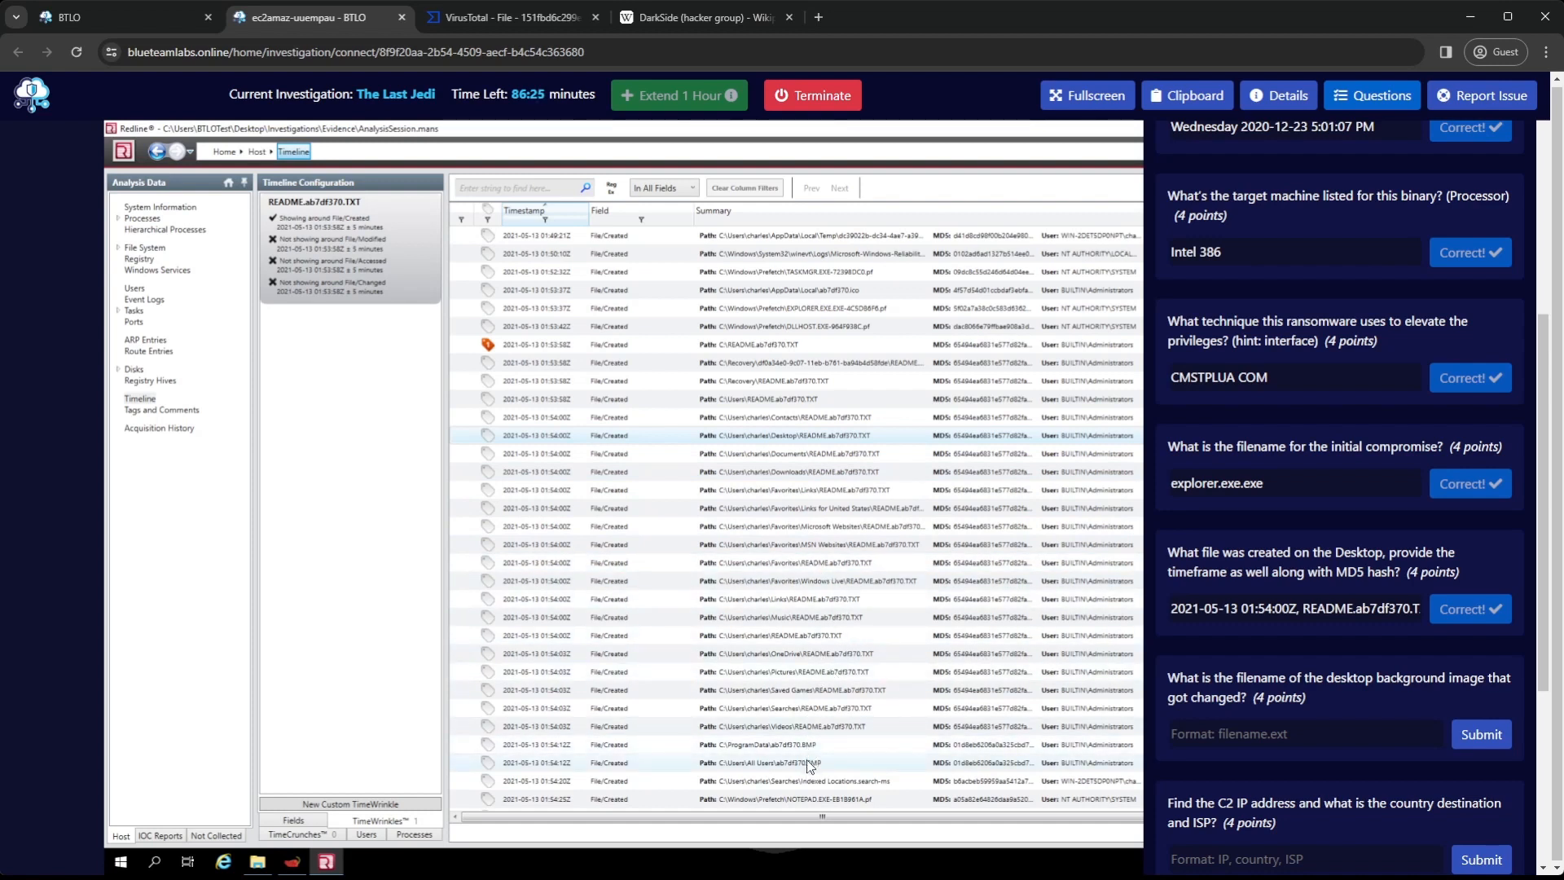
{"action": "left_click", "coordinate": [693, 21]}
{"action": "left_click", "coordinate": [674, 49]}
{"action": "type", "text": "google.com"}
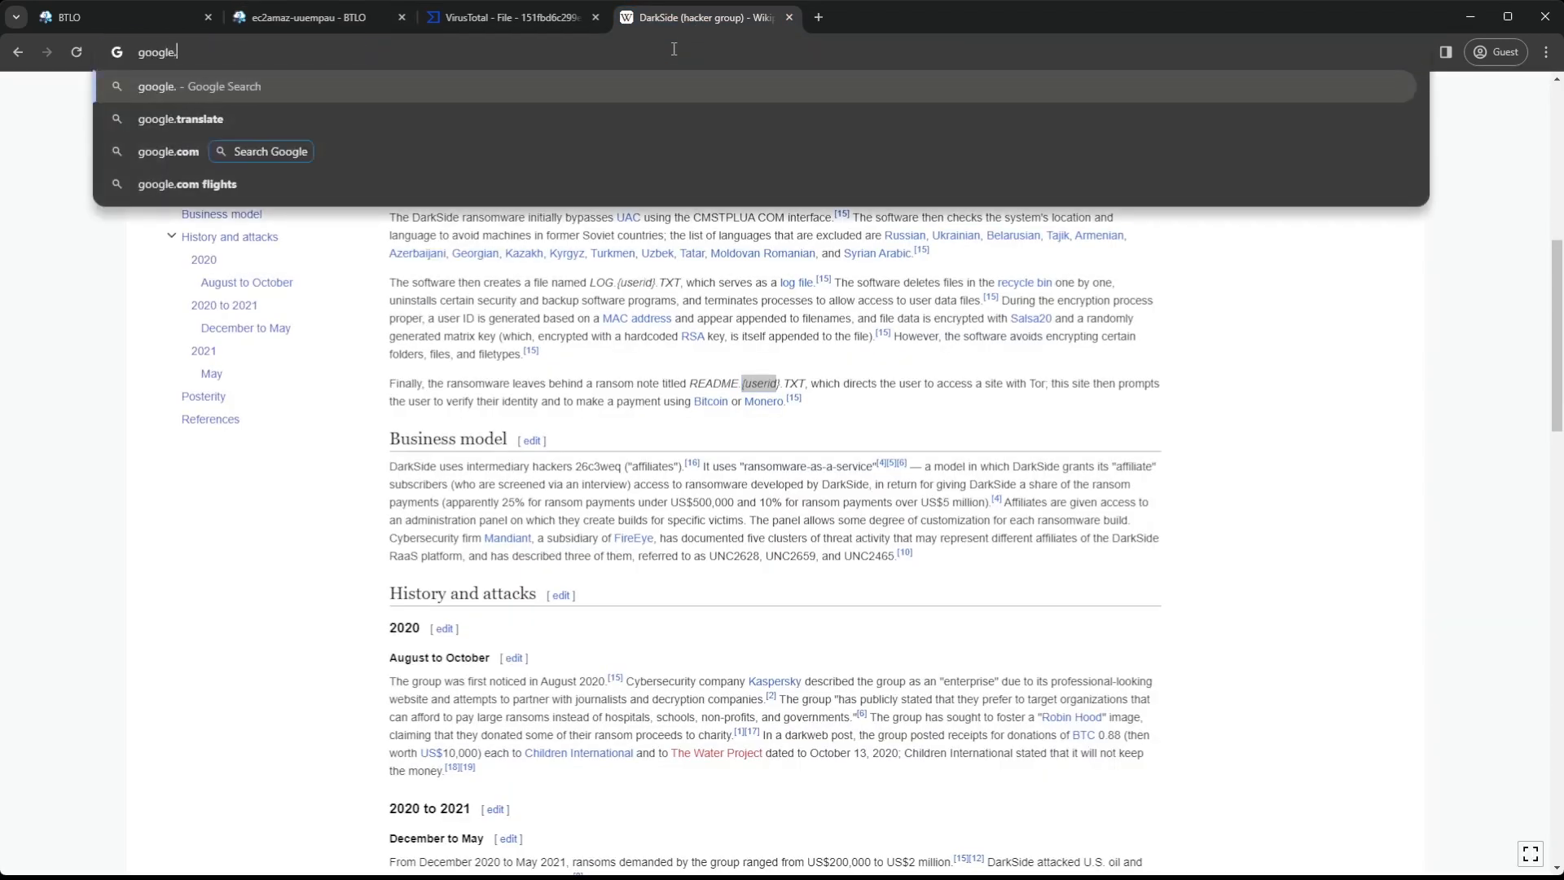
{"action": "key", "text": "Return"}
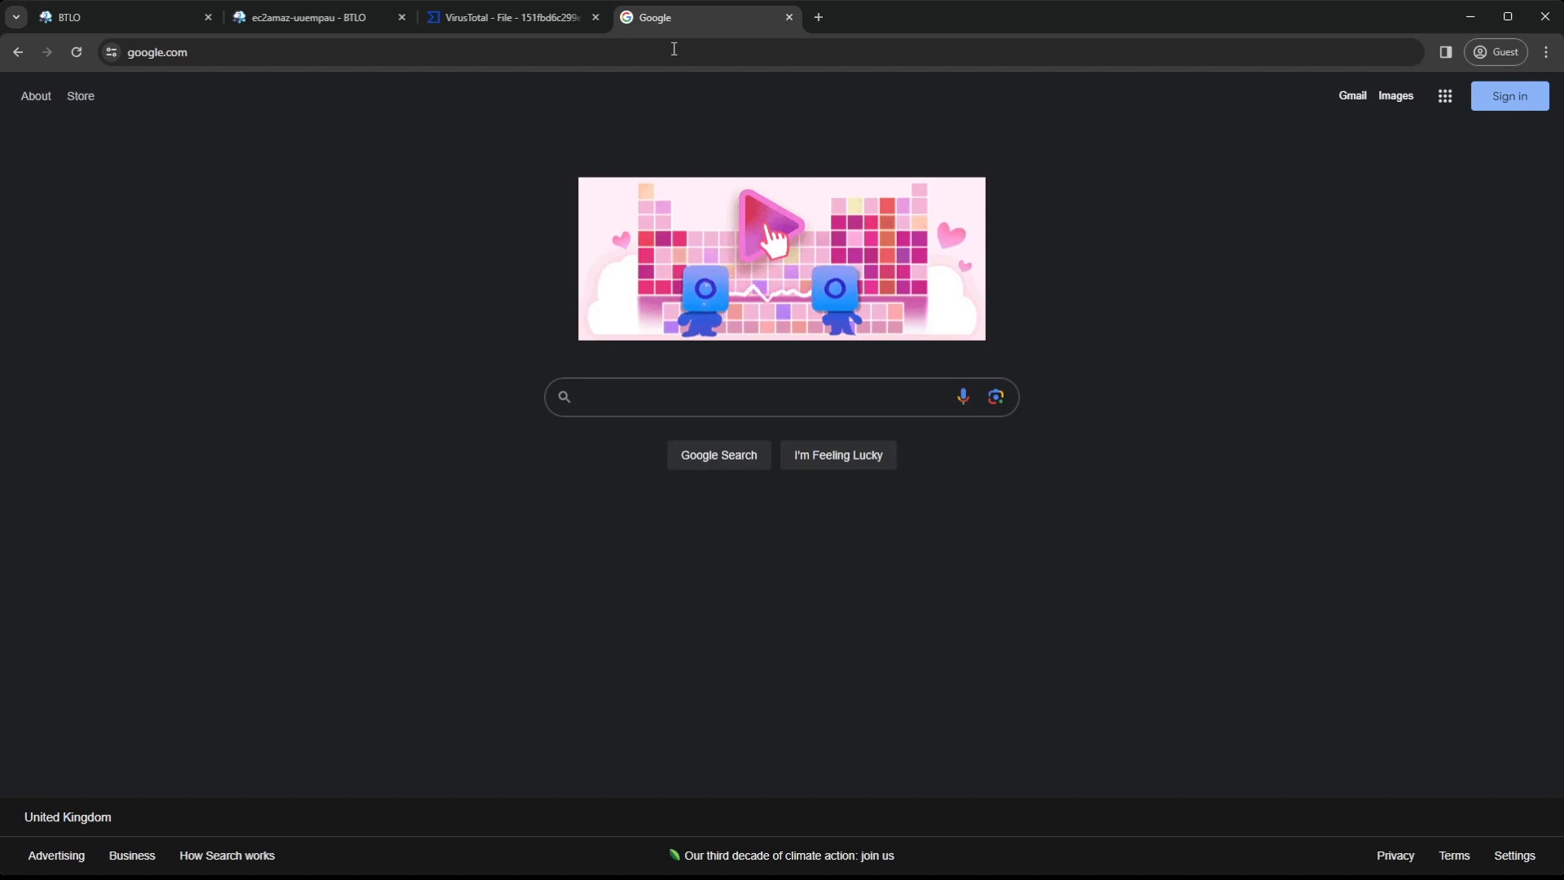
{"action": "type", "text": "bitmap "}
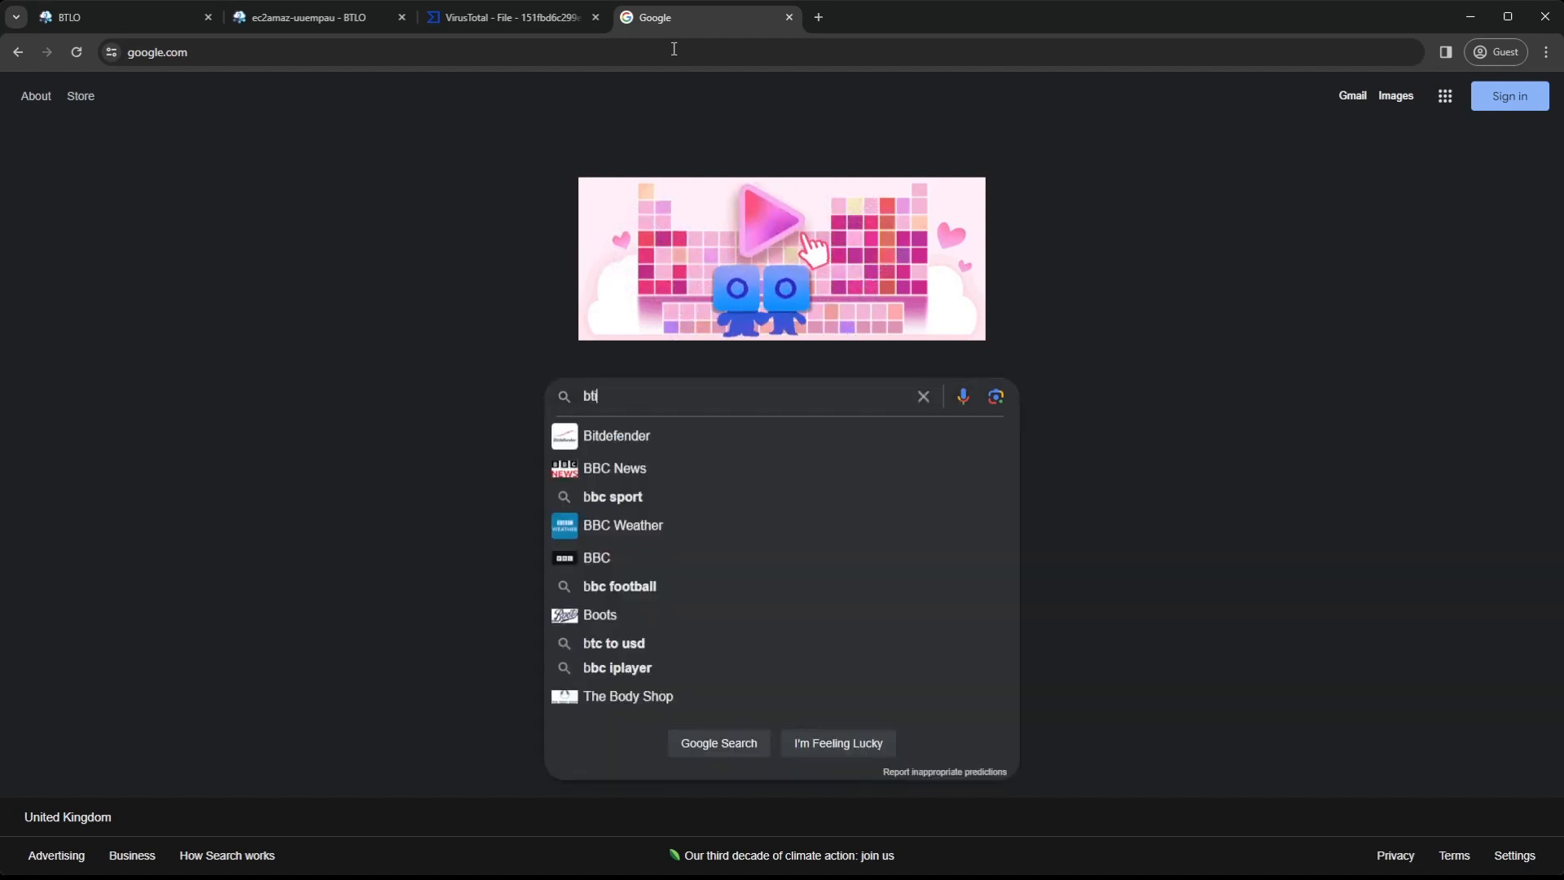
{"action": "type", "text": "dark"}
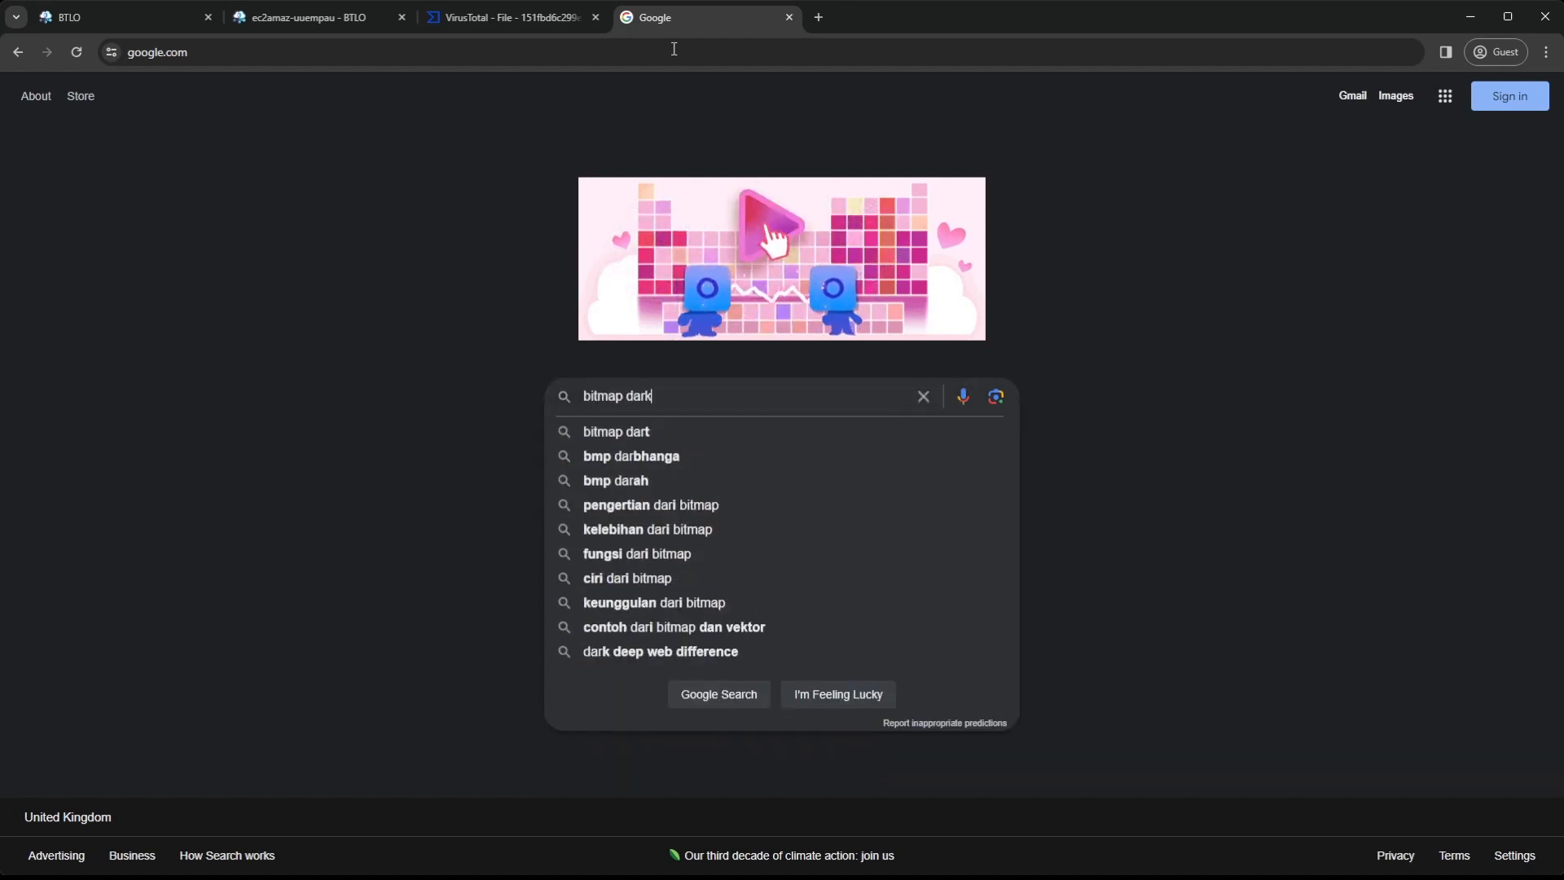
{"action": "type", "text": "side ransomware"}
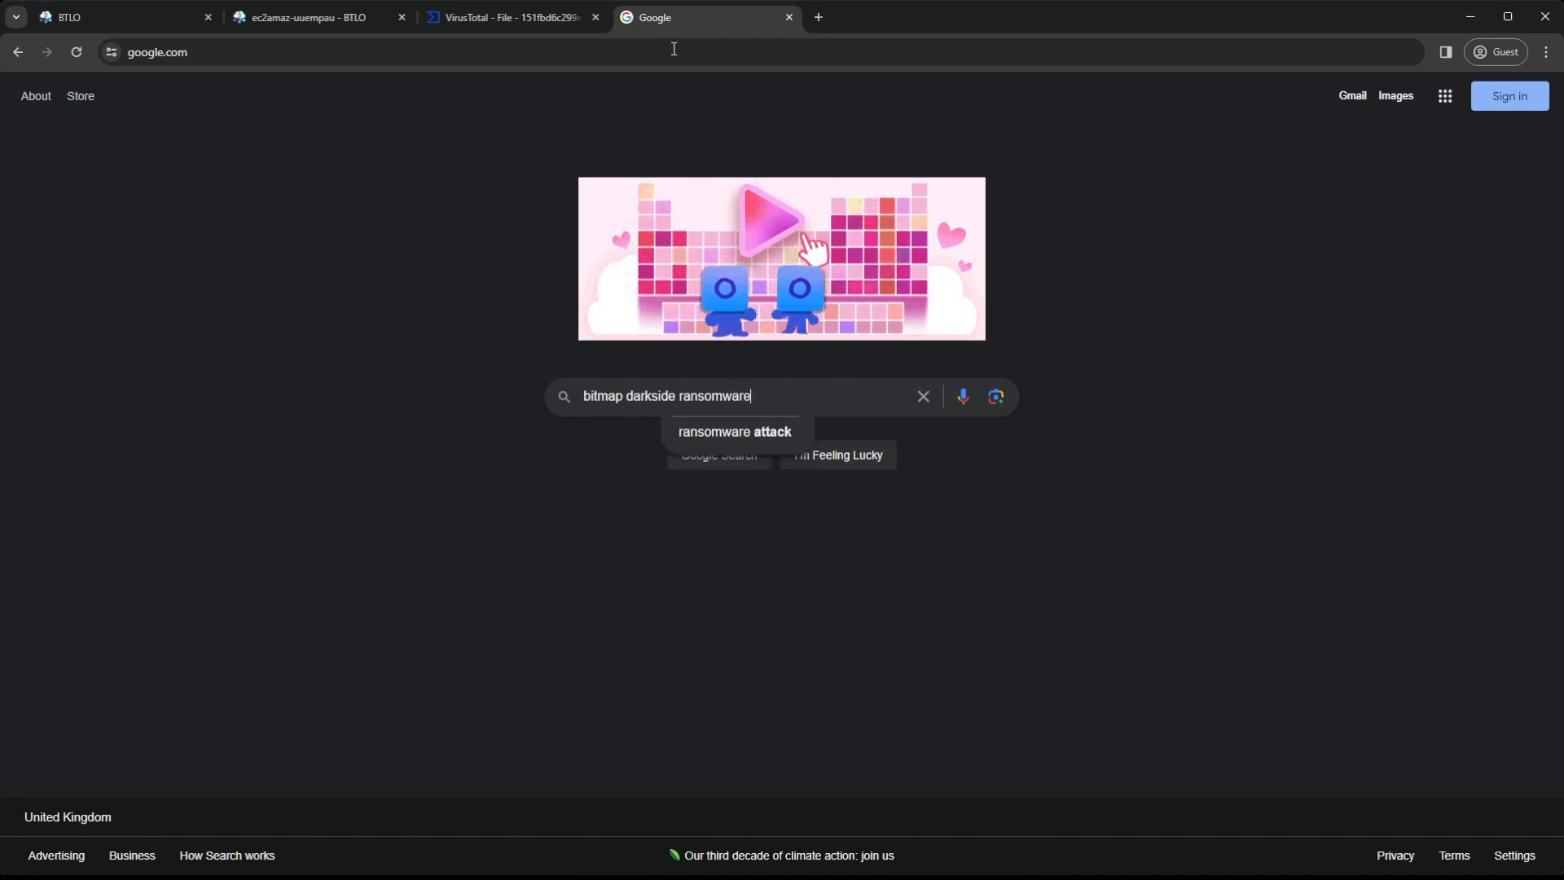
{"action": "type", "text": " wallpaper"}
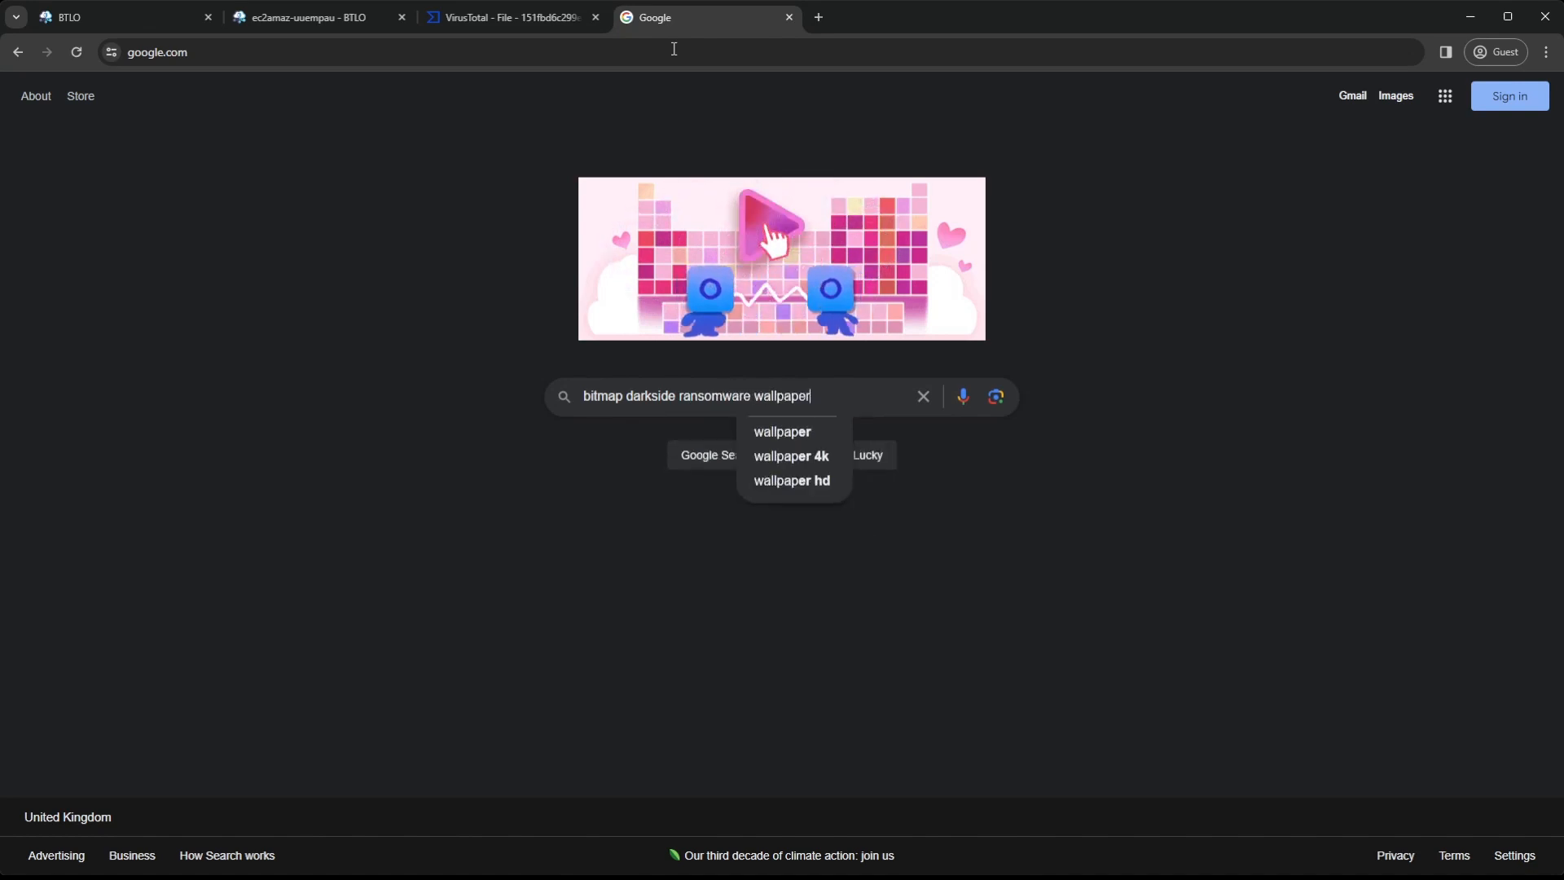
{"action": "key", "text": "Return"}
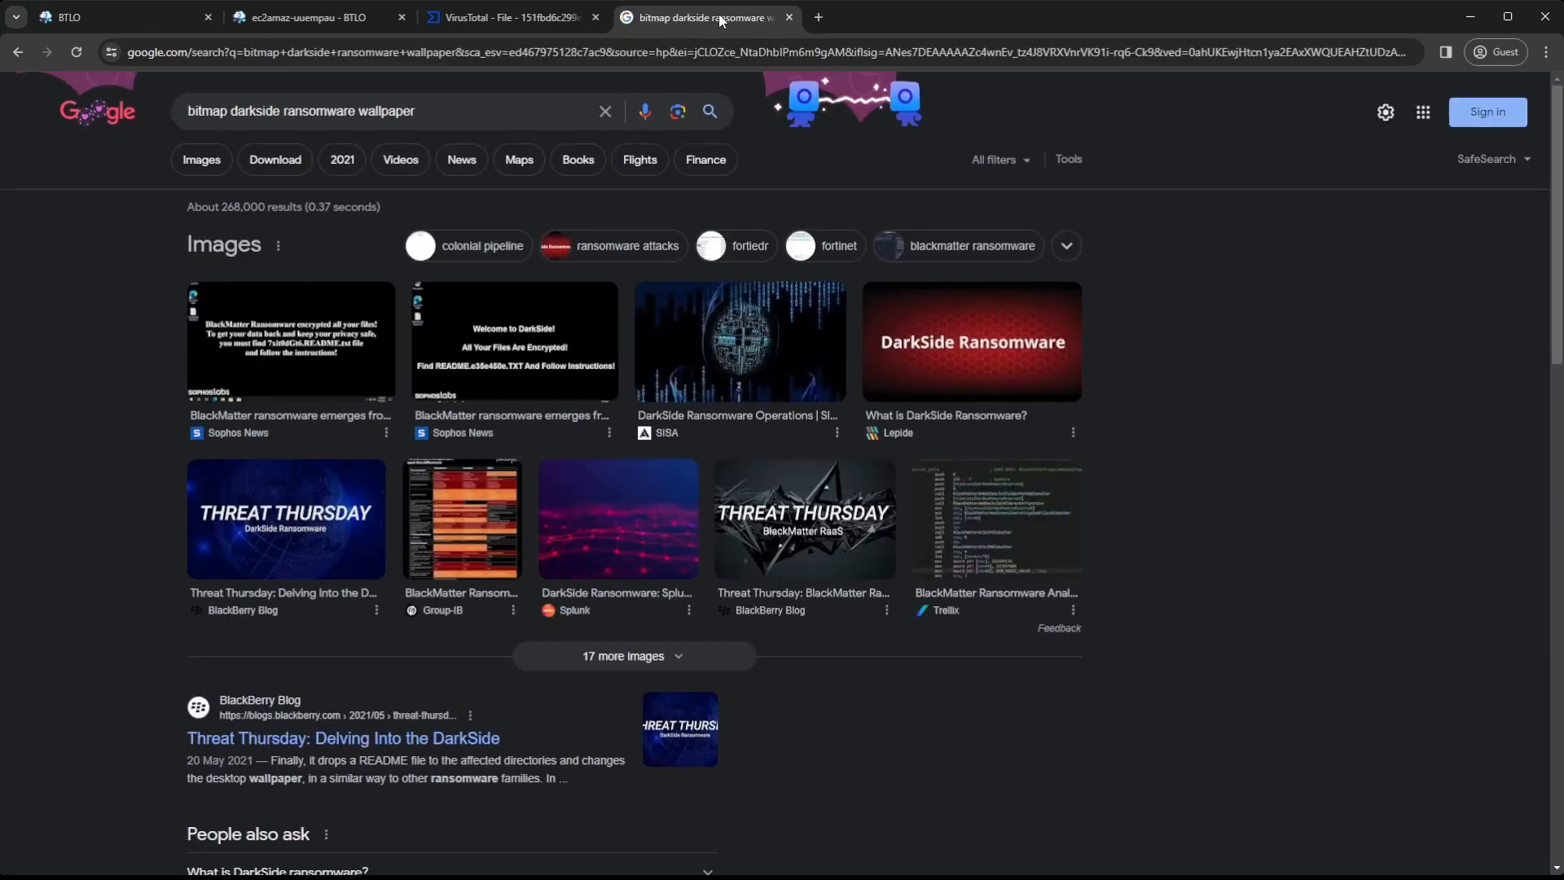
Open the CISA report MAR-10337802-1.v1 on DarkSide Ransomware from the search results and search it for "wallpaper"
{"action": "scroll", "coordinate": [462, 369], "scroll_direction": "down", "scroll_amount": 6}
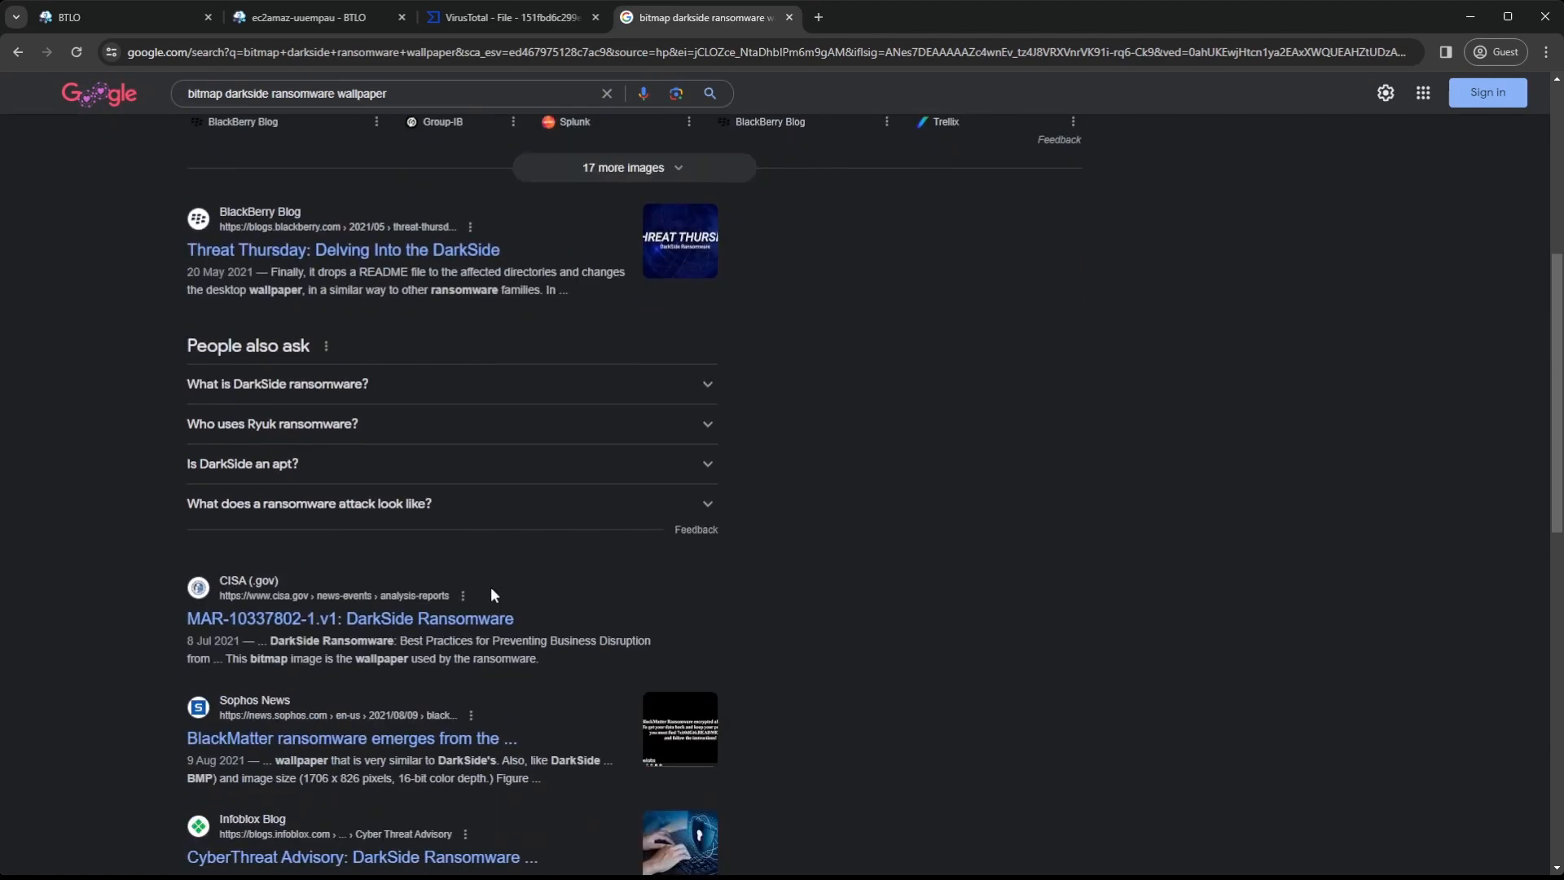
{"action": "left_click", "coordinate": [492, 619]}
{"action": "scroll", "coordinate": [695, 506], "scroll_direction": "down", "scroll_amount": 15}
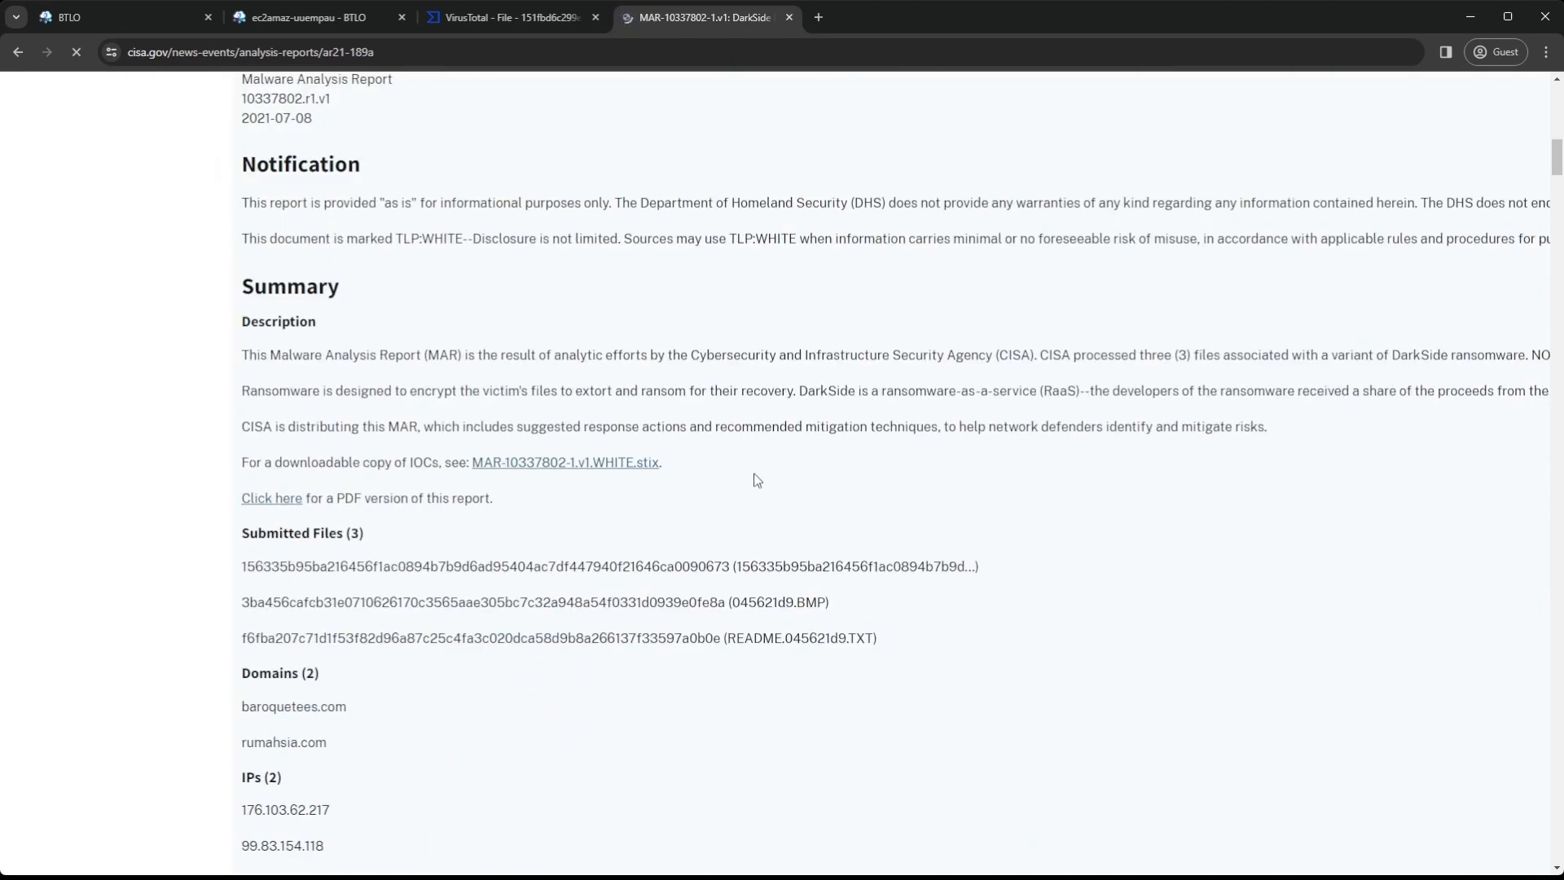
{"action": "scroll", "coordinate": [757, 480], "scroll_direction": "down", "scroll_amount": 20}
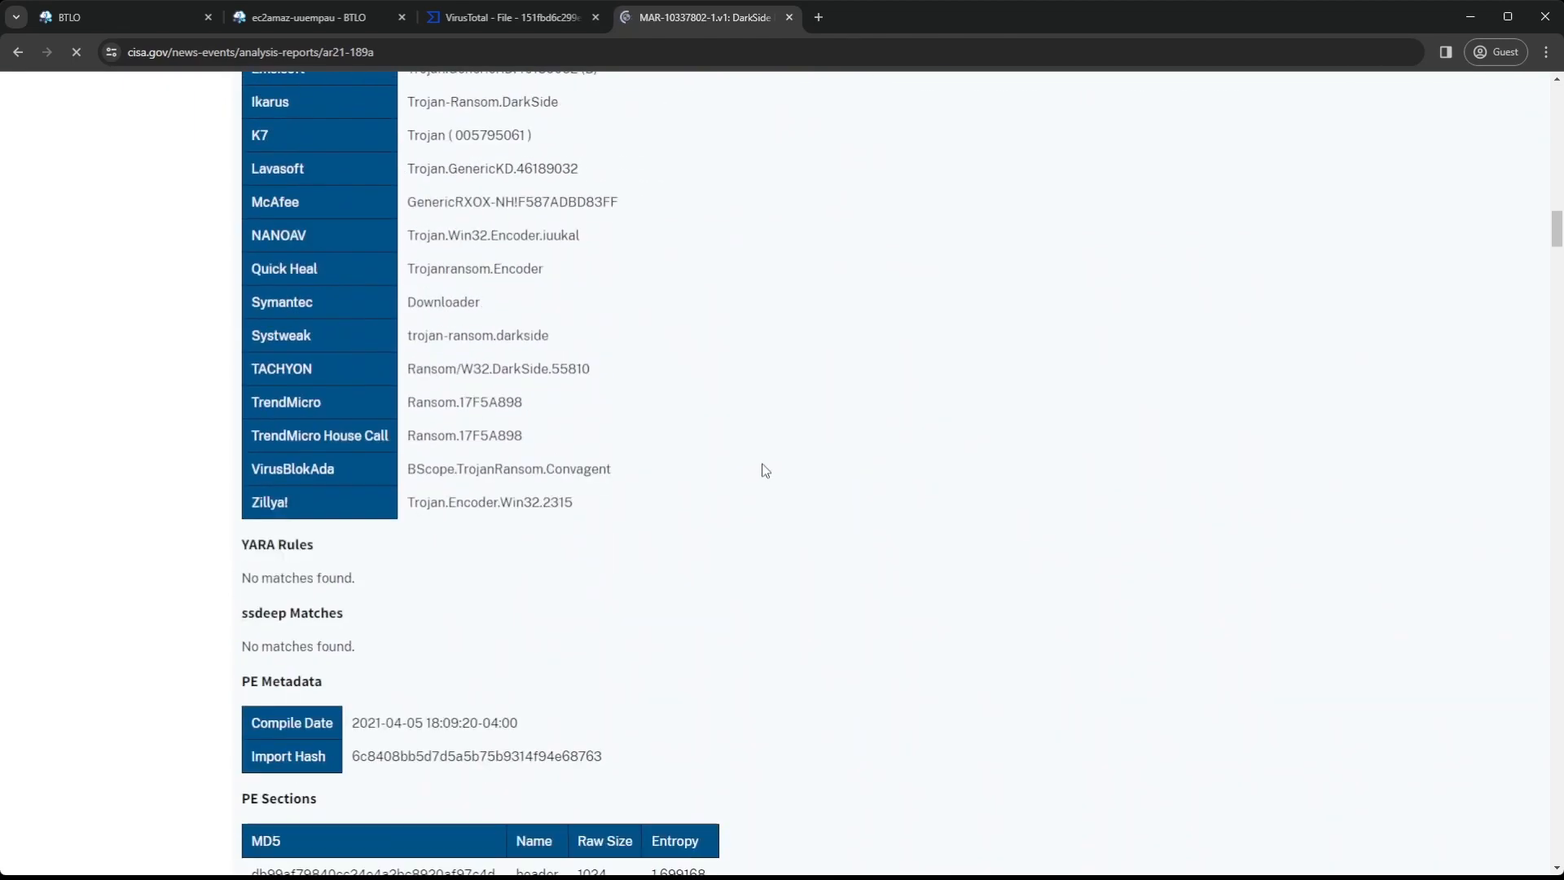
{"action": "key", "text": "ctrl+f"}
{"action": "type", "text": "wall"}
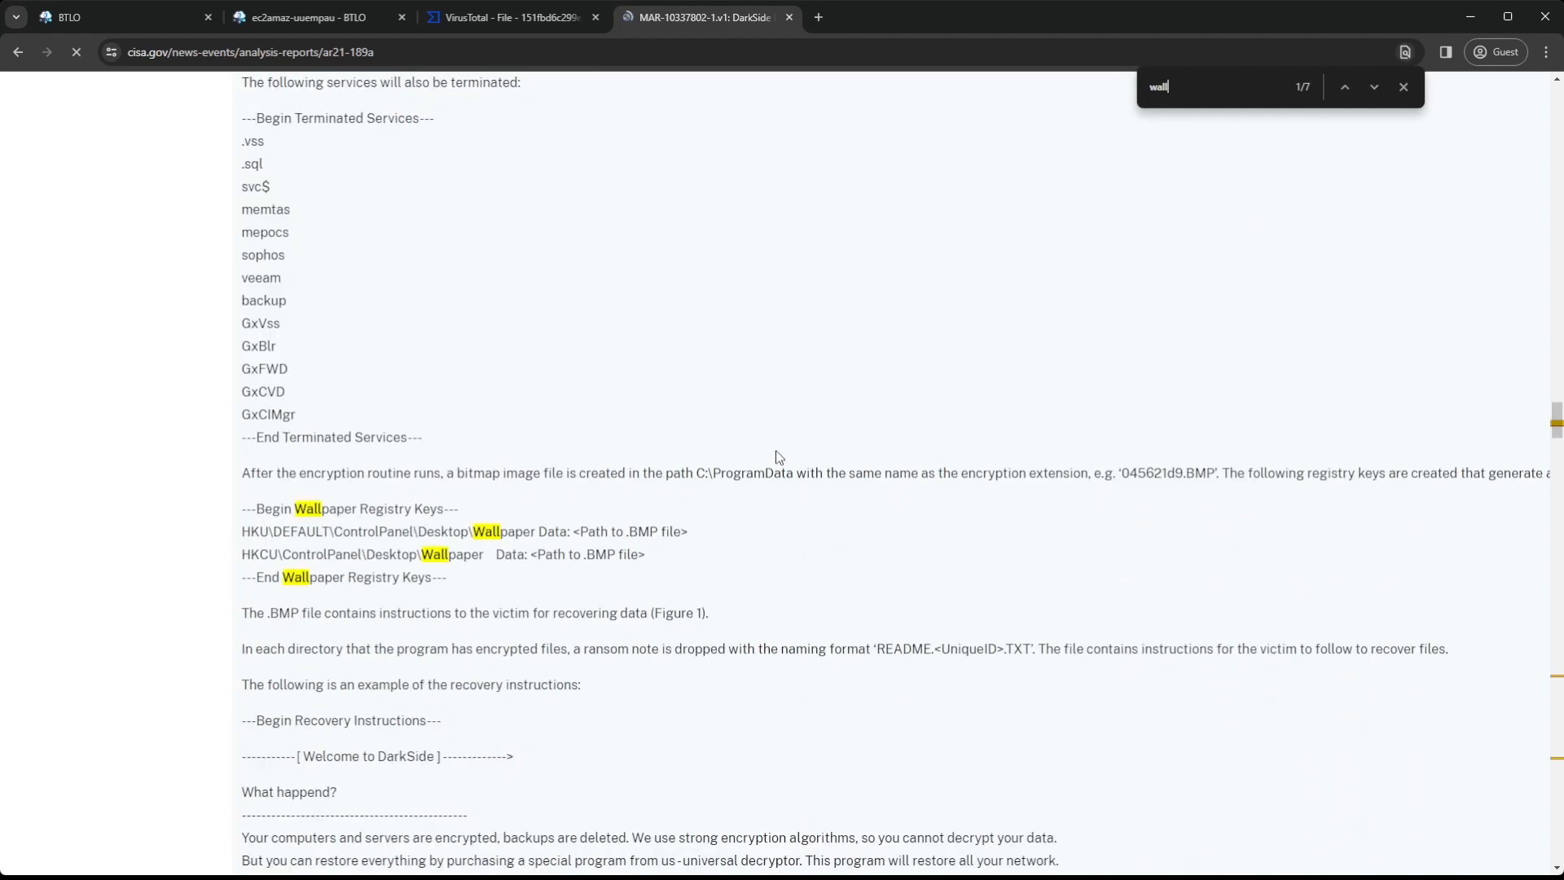
{"action": "type", "text": "paper"}
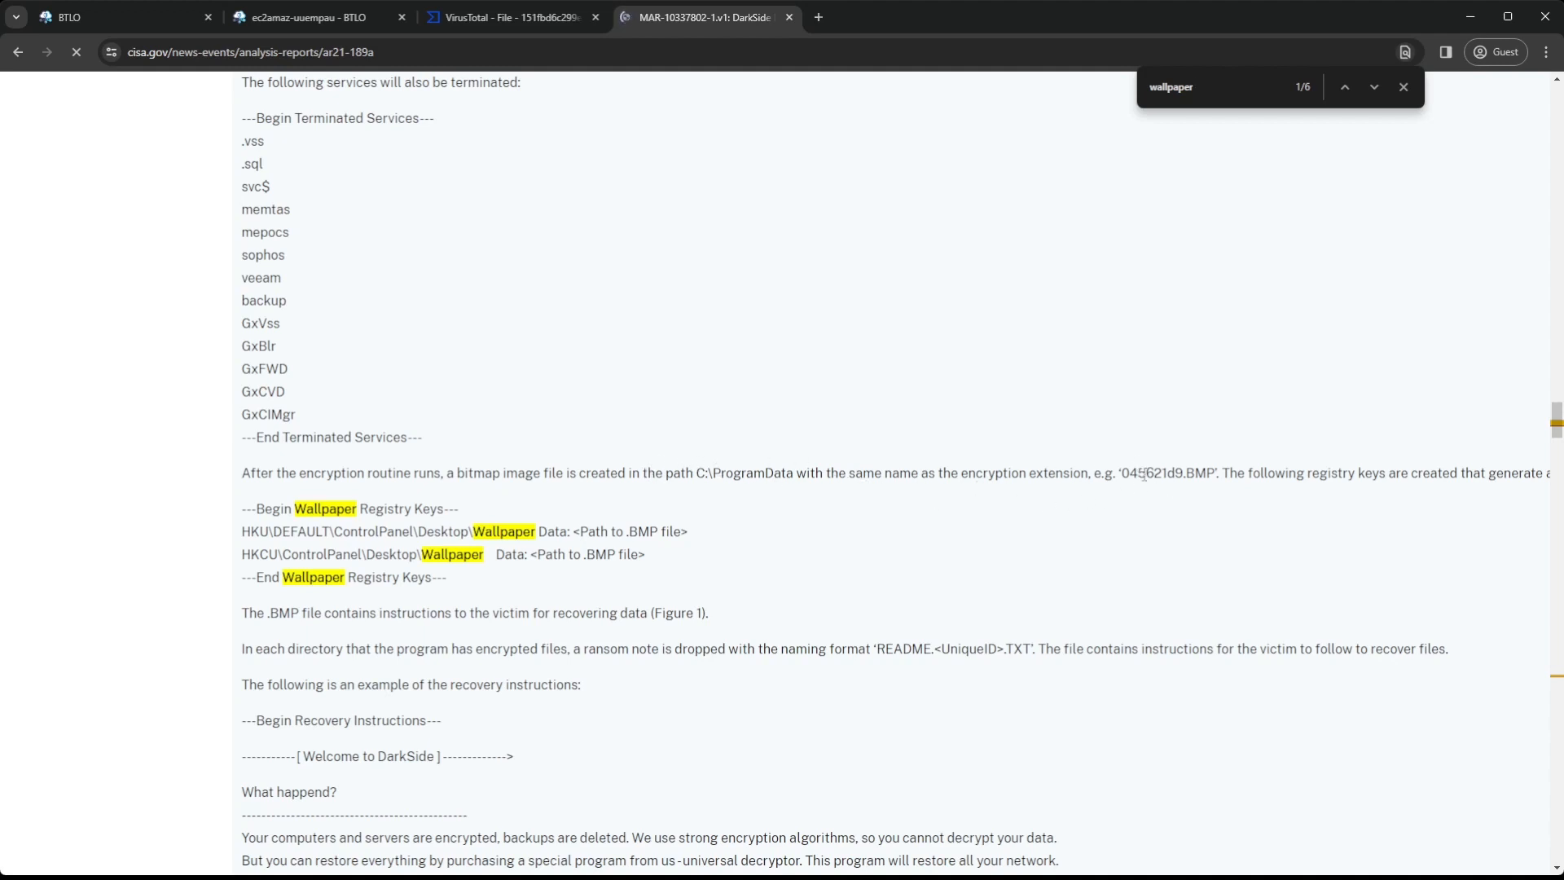
Open the details of the C:\ProgramData BMP entry in the Redline timeline and submit ab7df370.BMP as the desktop background image answer
{"action": "left_click", "coordinate": [314, 11]}
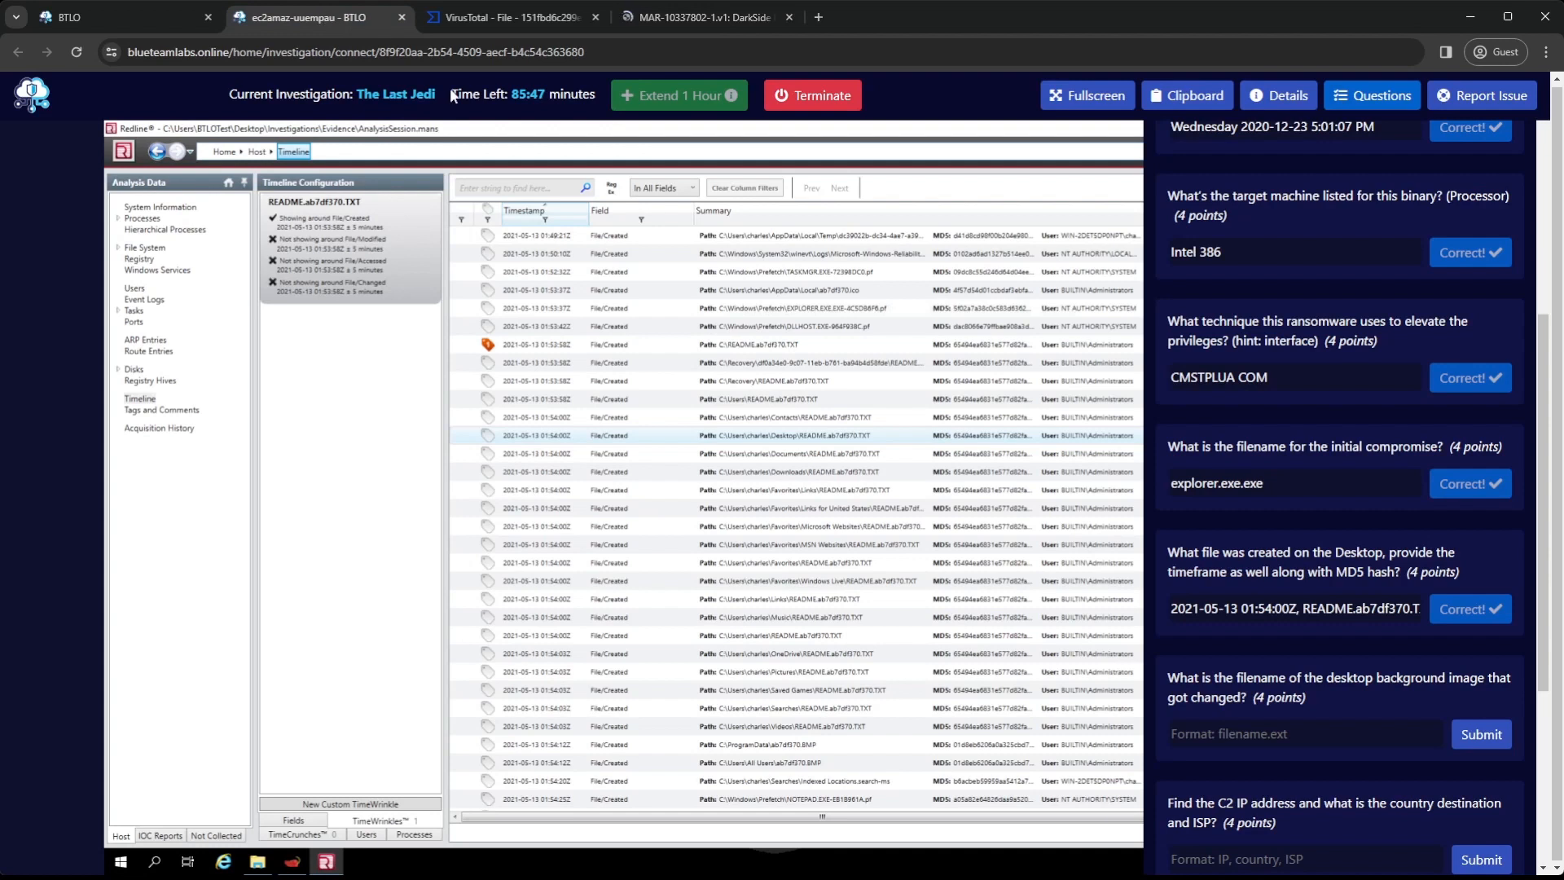
{"action": "left_click", "coordinate": [798, 745]}
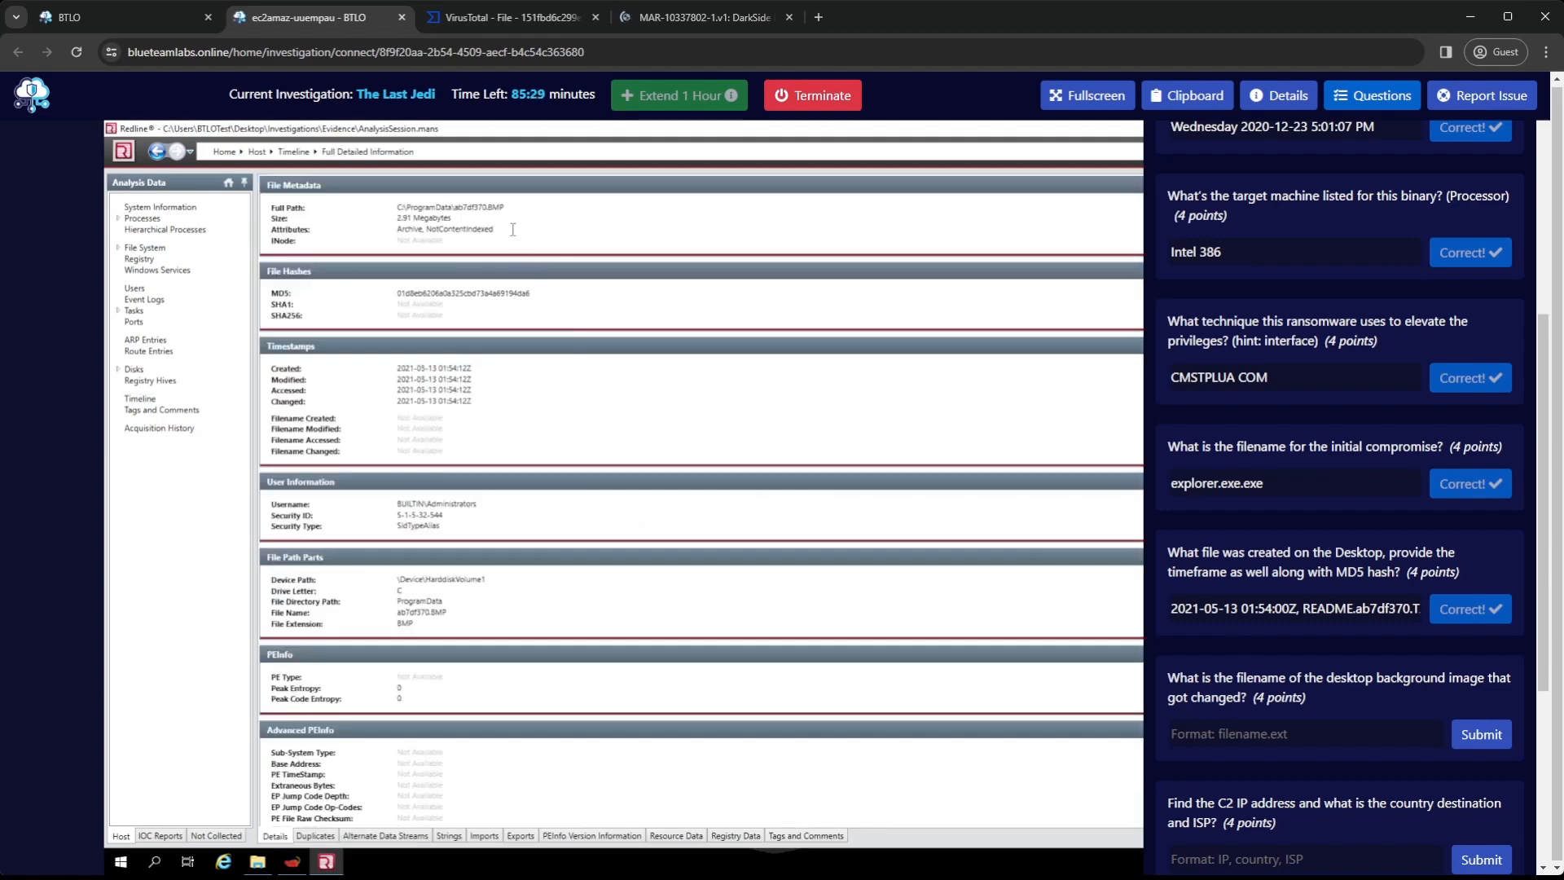
{"action": "left_click_drag", "start_coordinate": [505, 207], "coordinate": [455, 214]}
{"action": "type", "text": "ab7df370.BMP"}
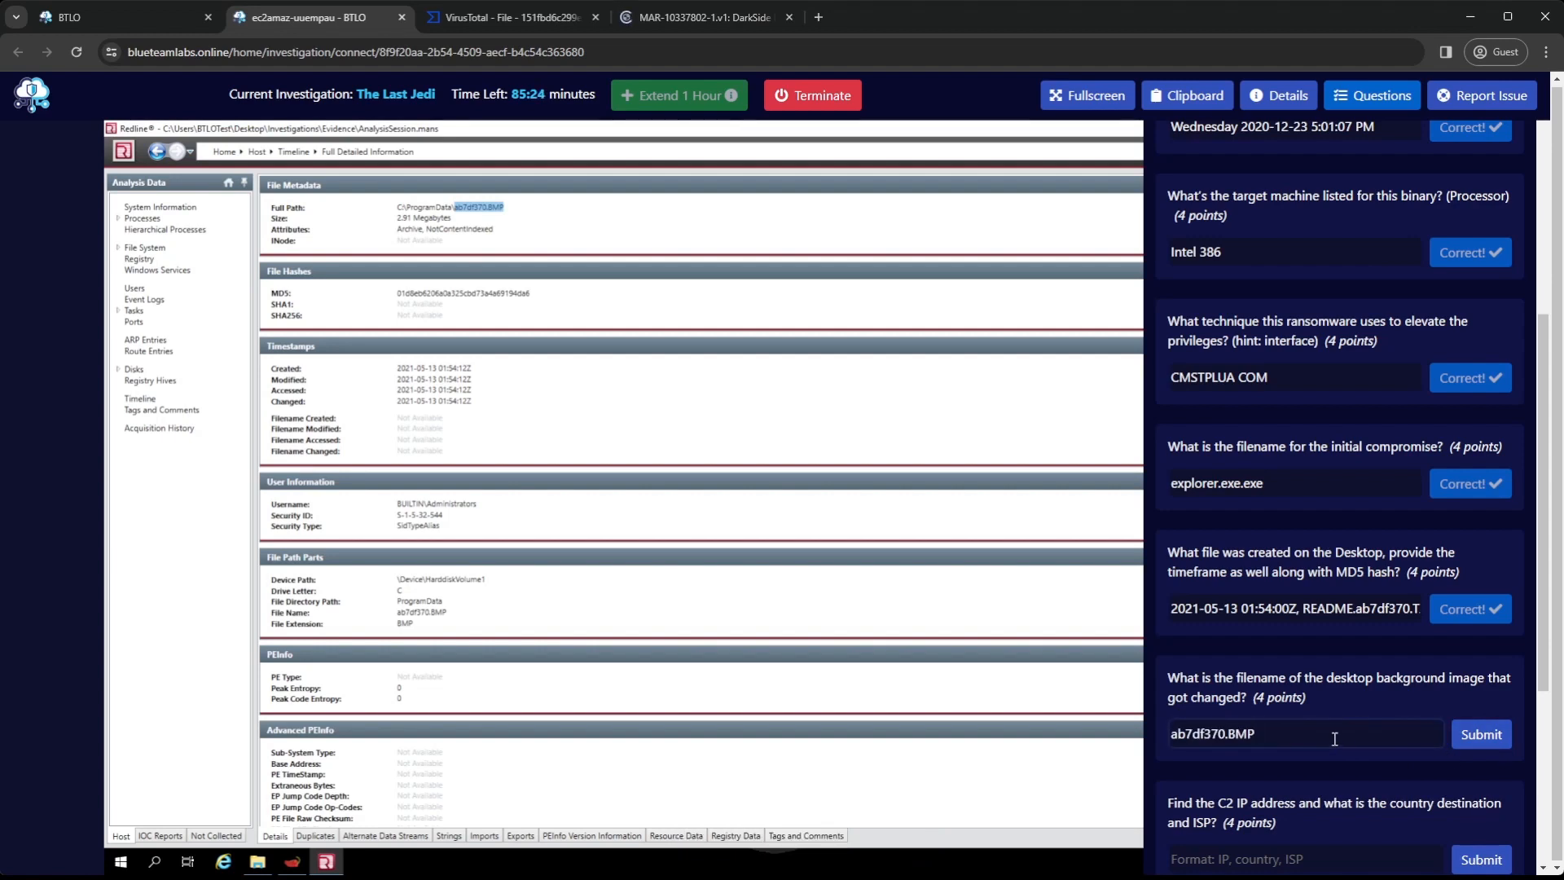
{"action": "left_click", "coordinate": [1471, 735]}
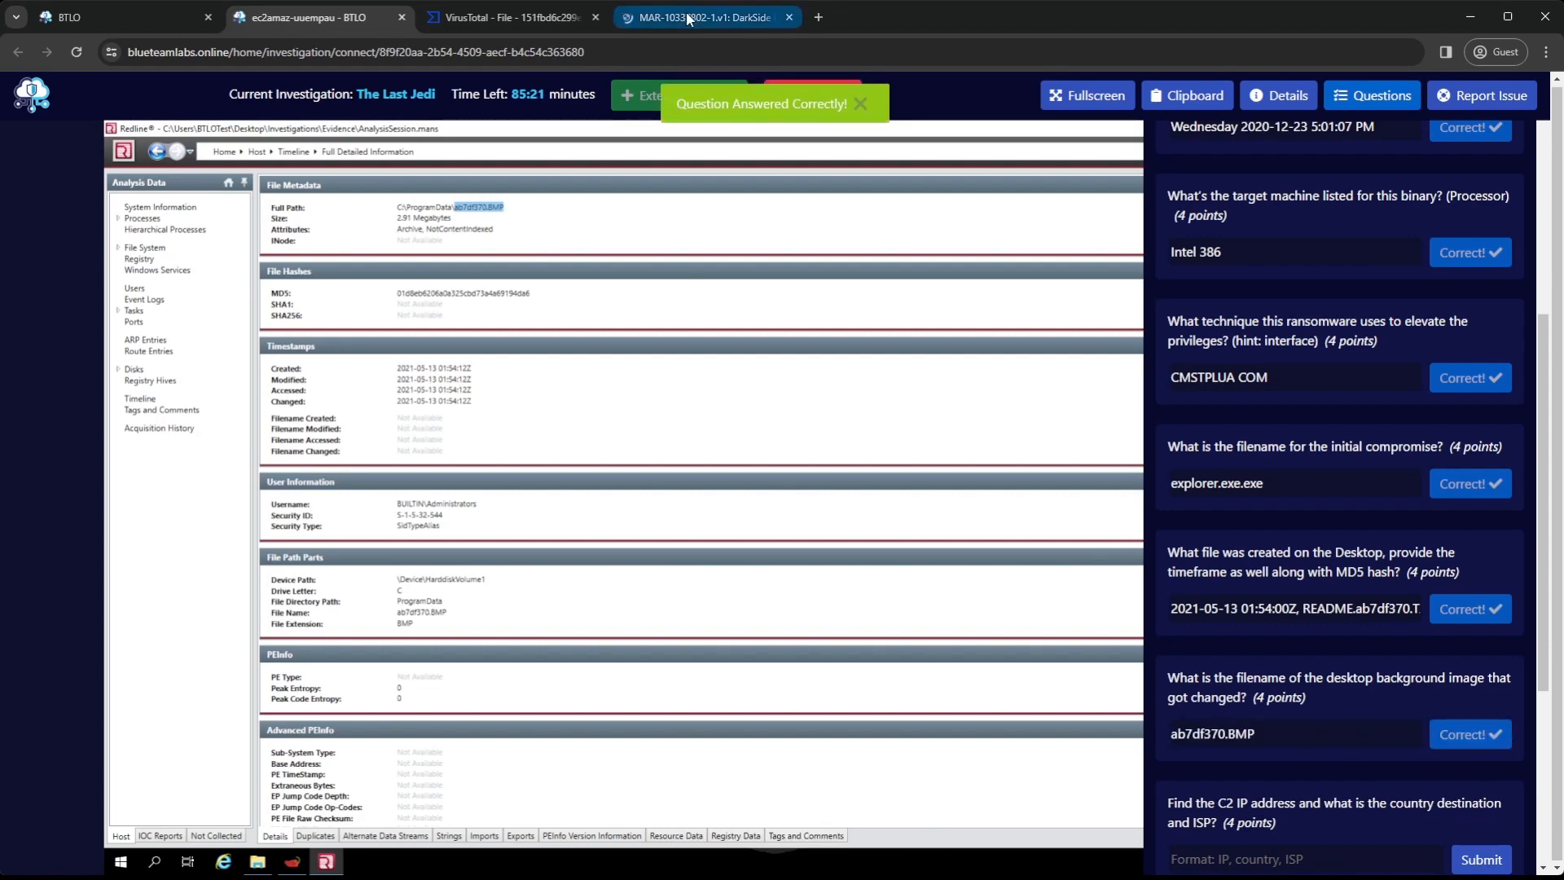
Reread the wallpaper registry keys in the CISA report, open Redline's registry hives and widen their Key and Name columns
{"action": "left_click", "coordinate": [716, 17]}
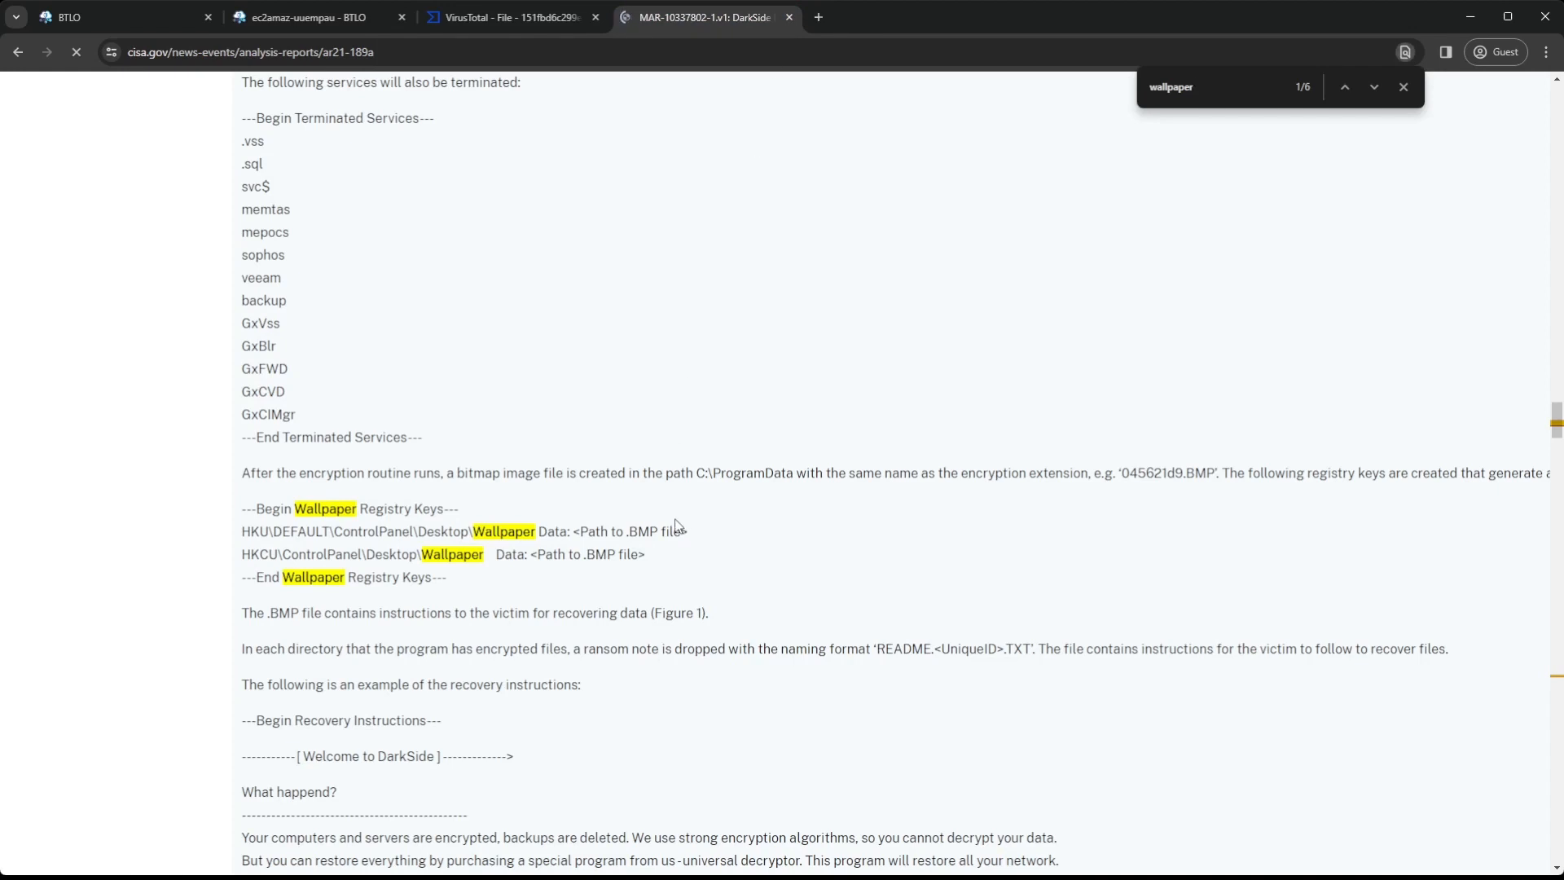
{"action": "scroll", "coordinate": [705, 368], "scroll_direction": "down", "scroll_amount": 1}
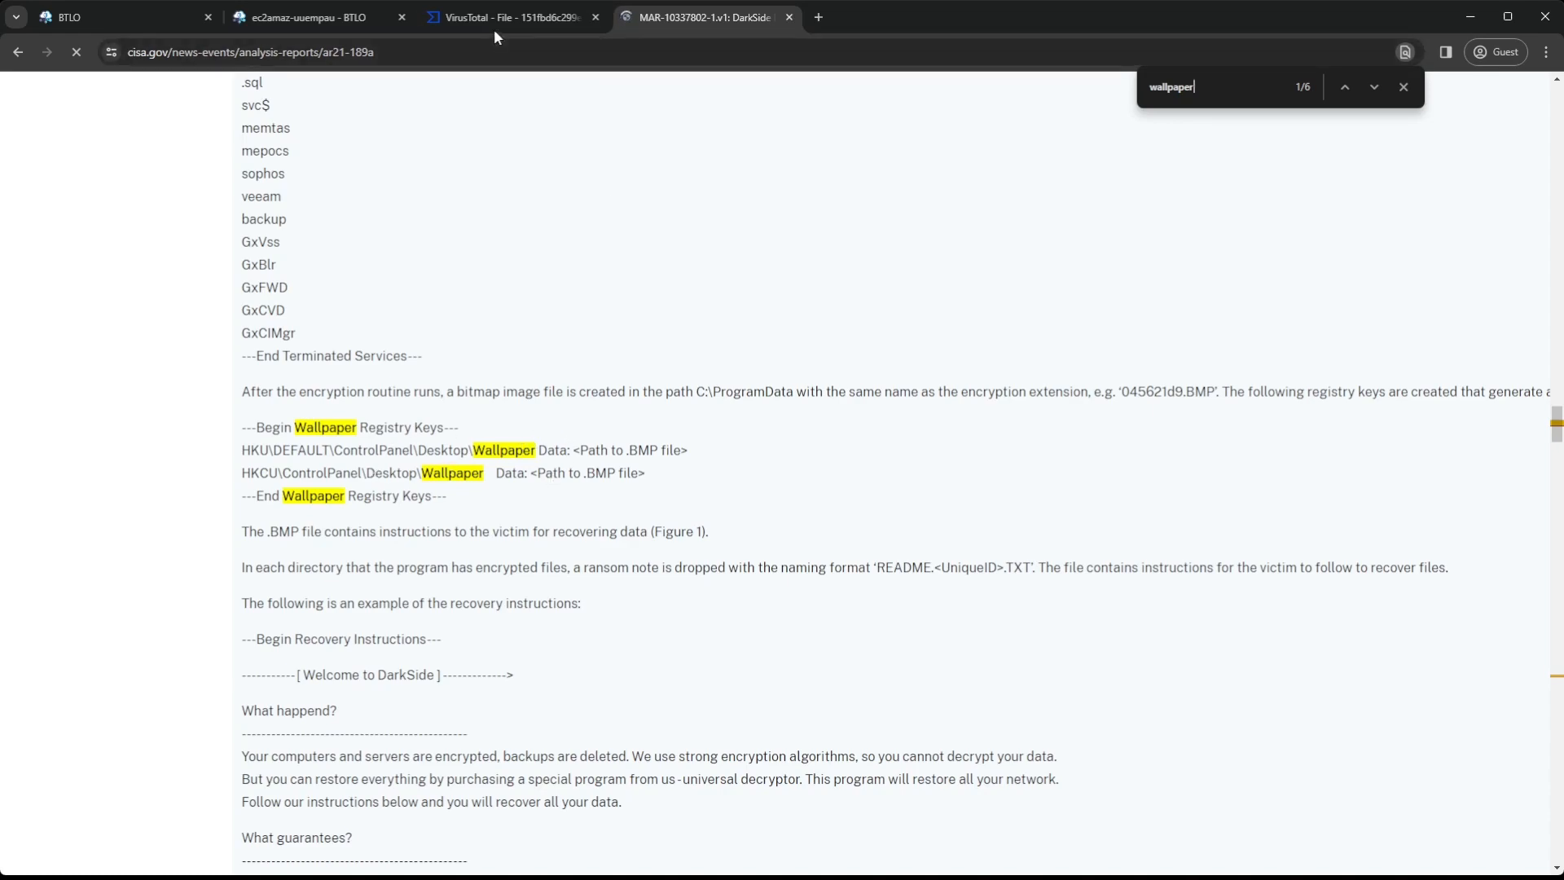
{"action": "left_click", "coordinate": [313, 17]}
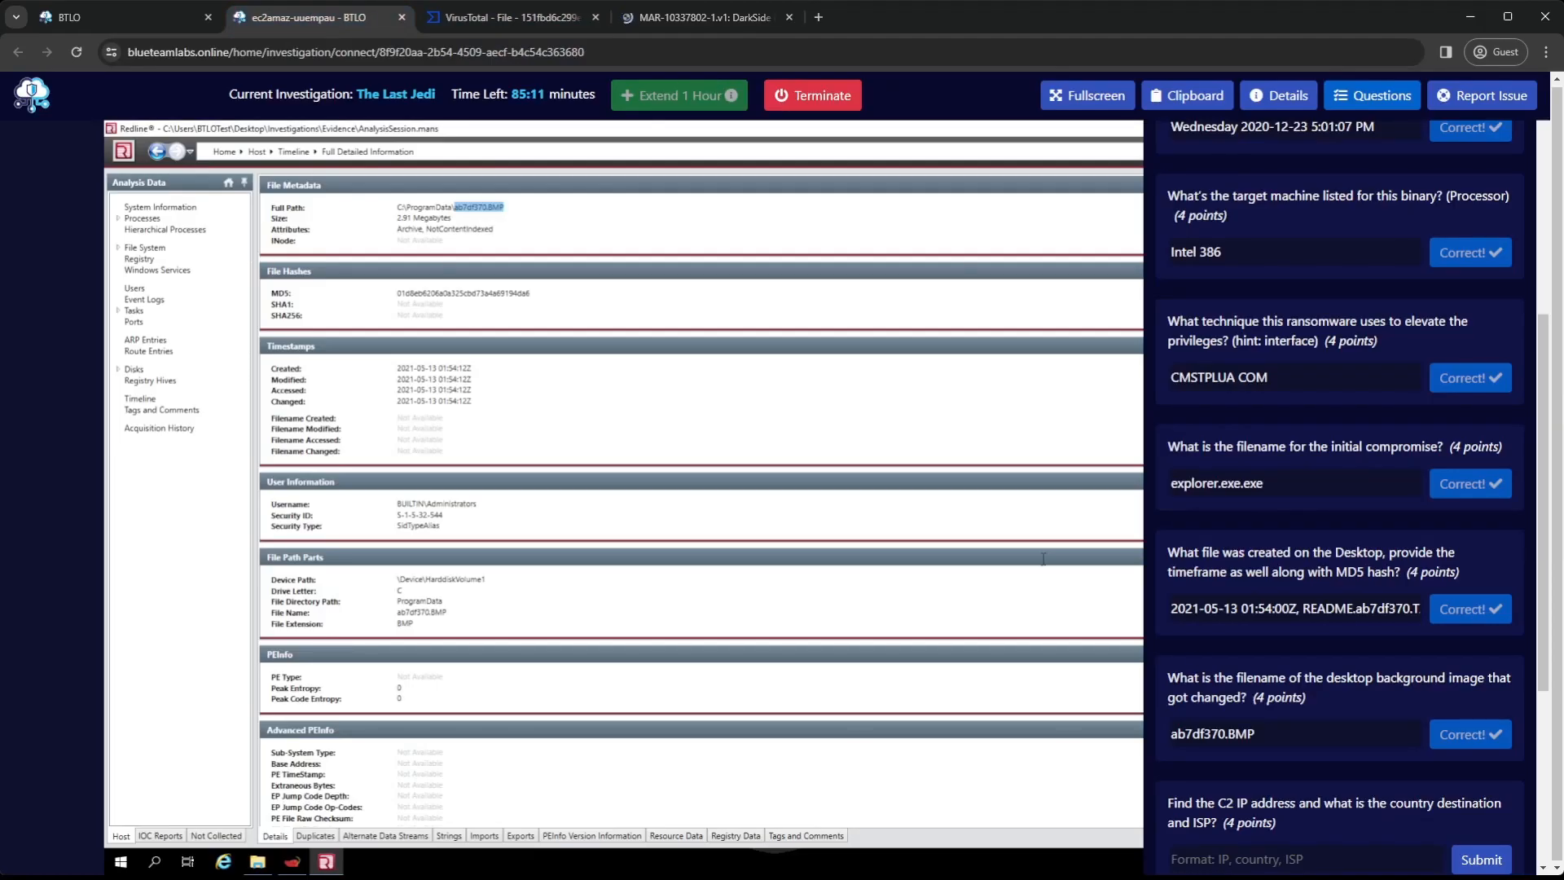
{"action": "left_click", "coordinate": [151, 381]}
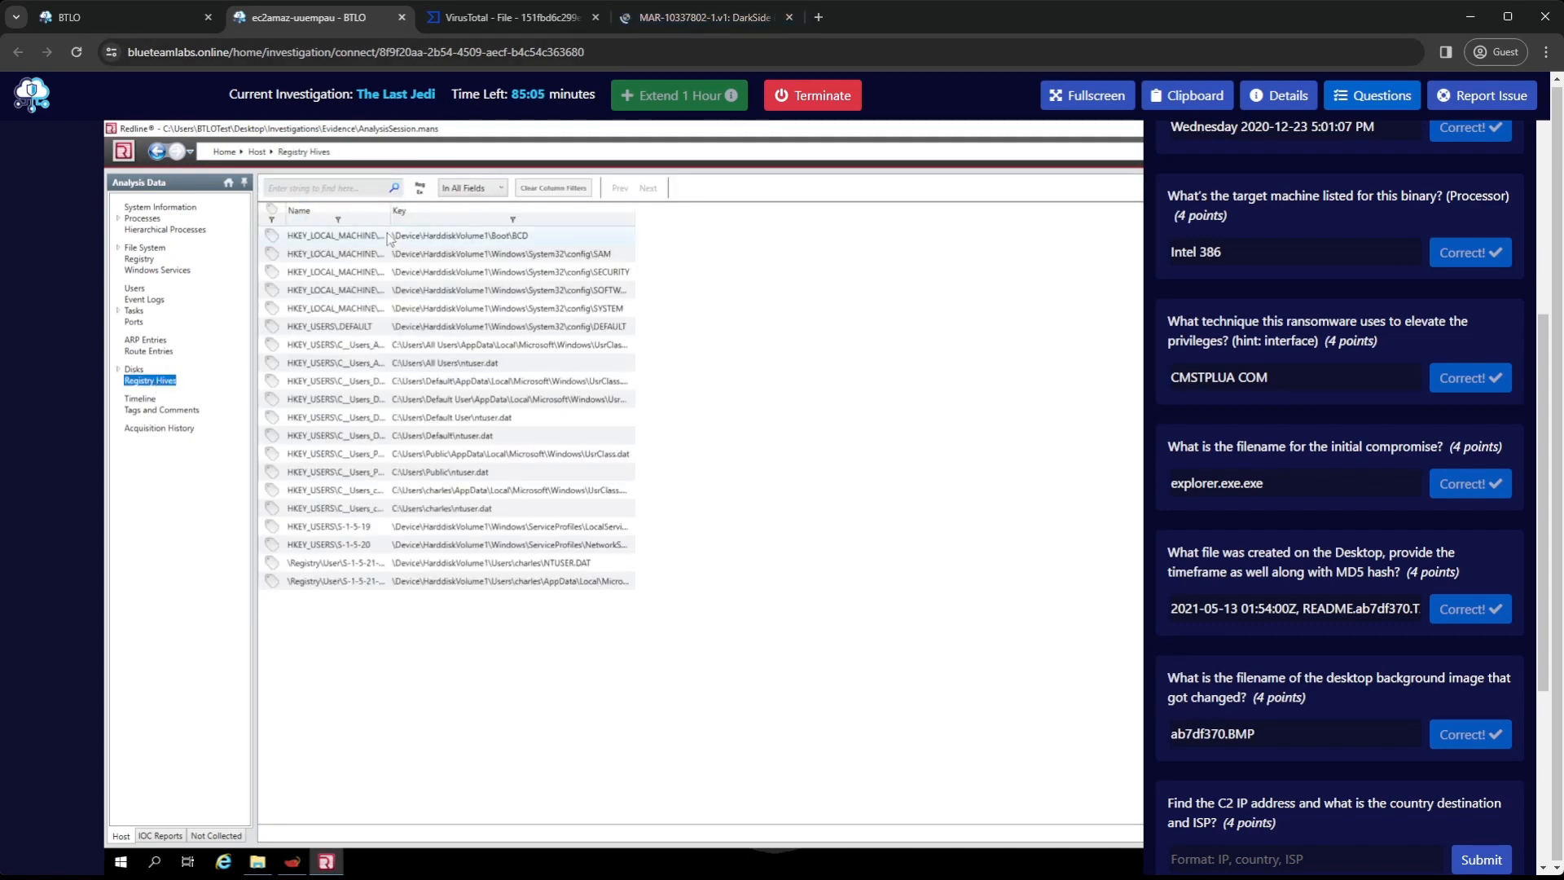
{"action": "left_click", "coordinate": [637, 217]}
{"action": "left_click_drag", "start_coordinate": [641, 221], "coordinate": [1014, 252]}
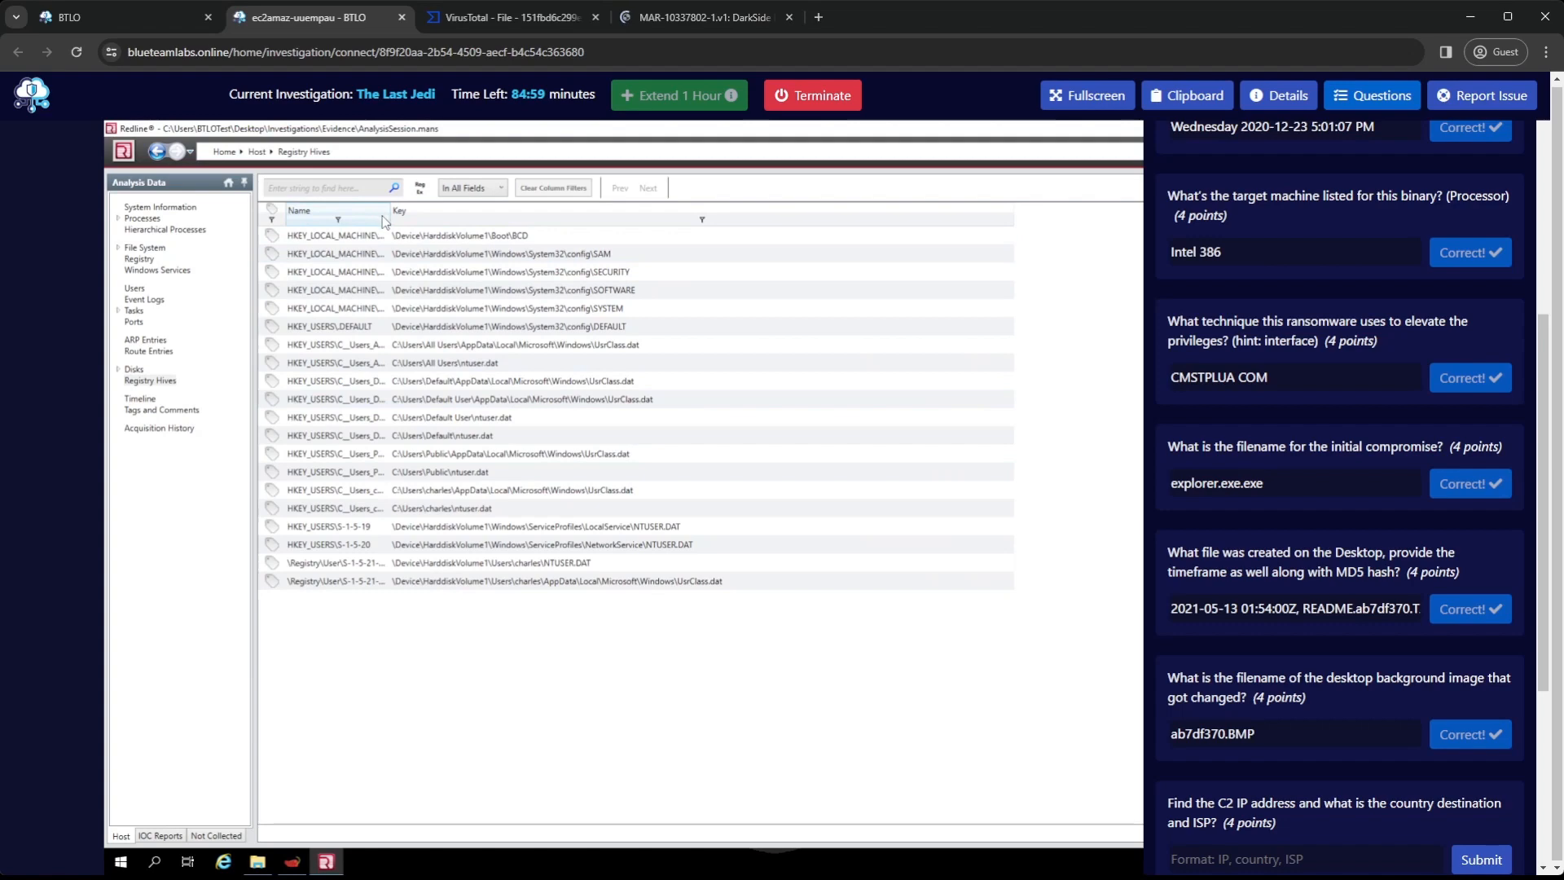
{"action": "left_click_drag", "start_coordinate": [387, 213], "coordinate": [511, 214]}
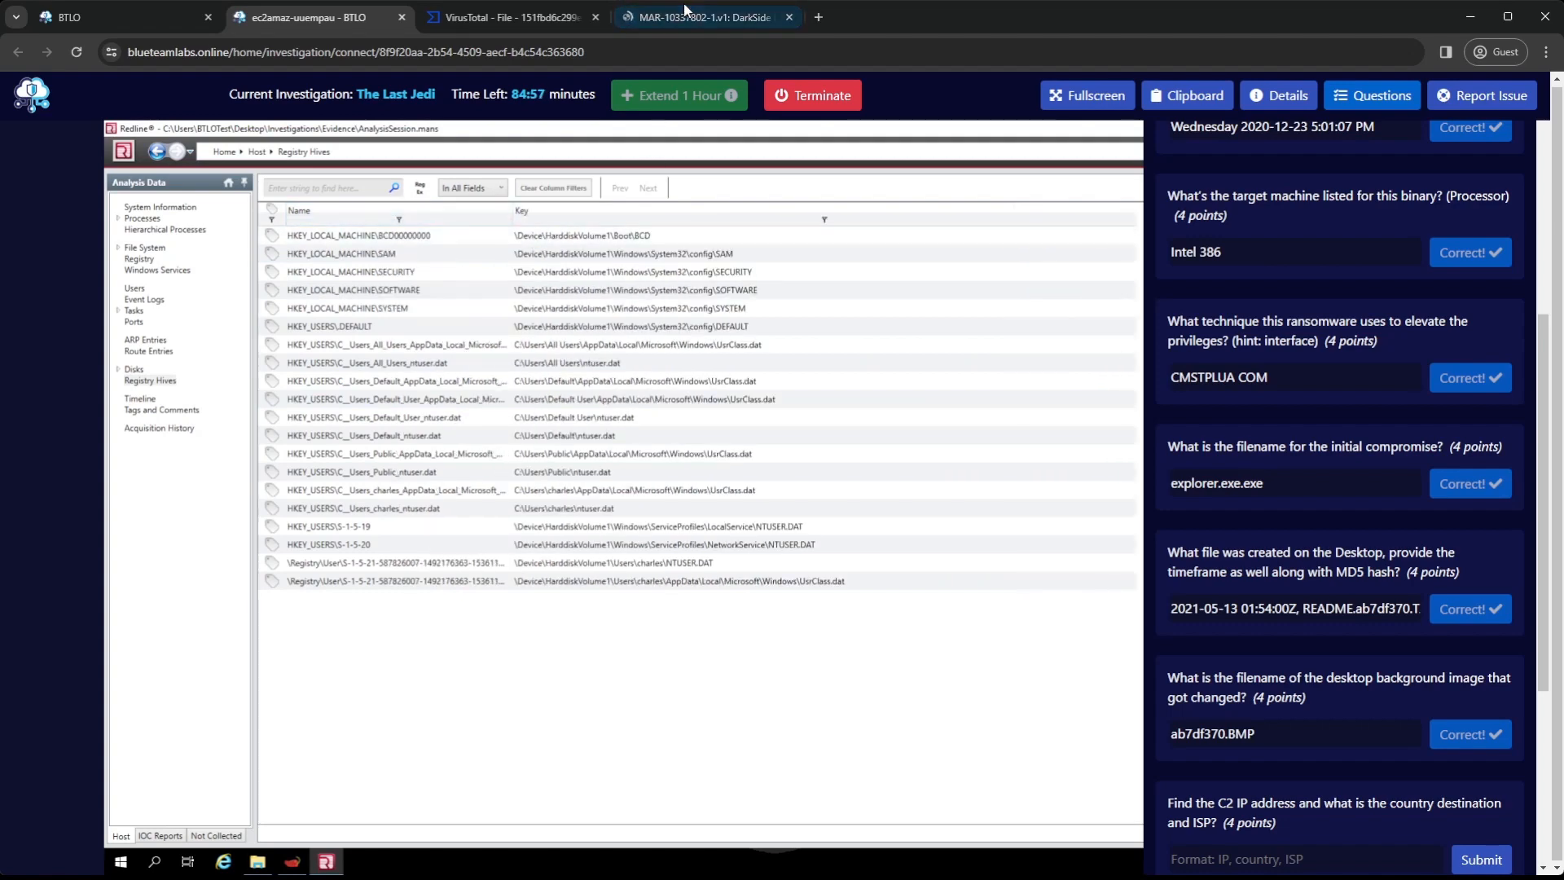
Open Redline's registry entries and compare them with the CISA report, highlighting DEFAULT in the HKU wallpaper key
{"action": "left_click", "coordinate": [706, 18]}
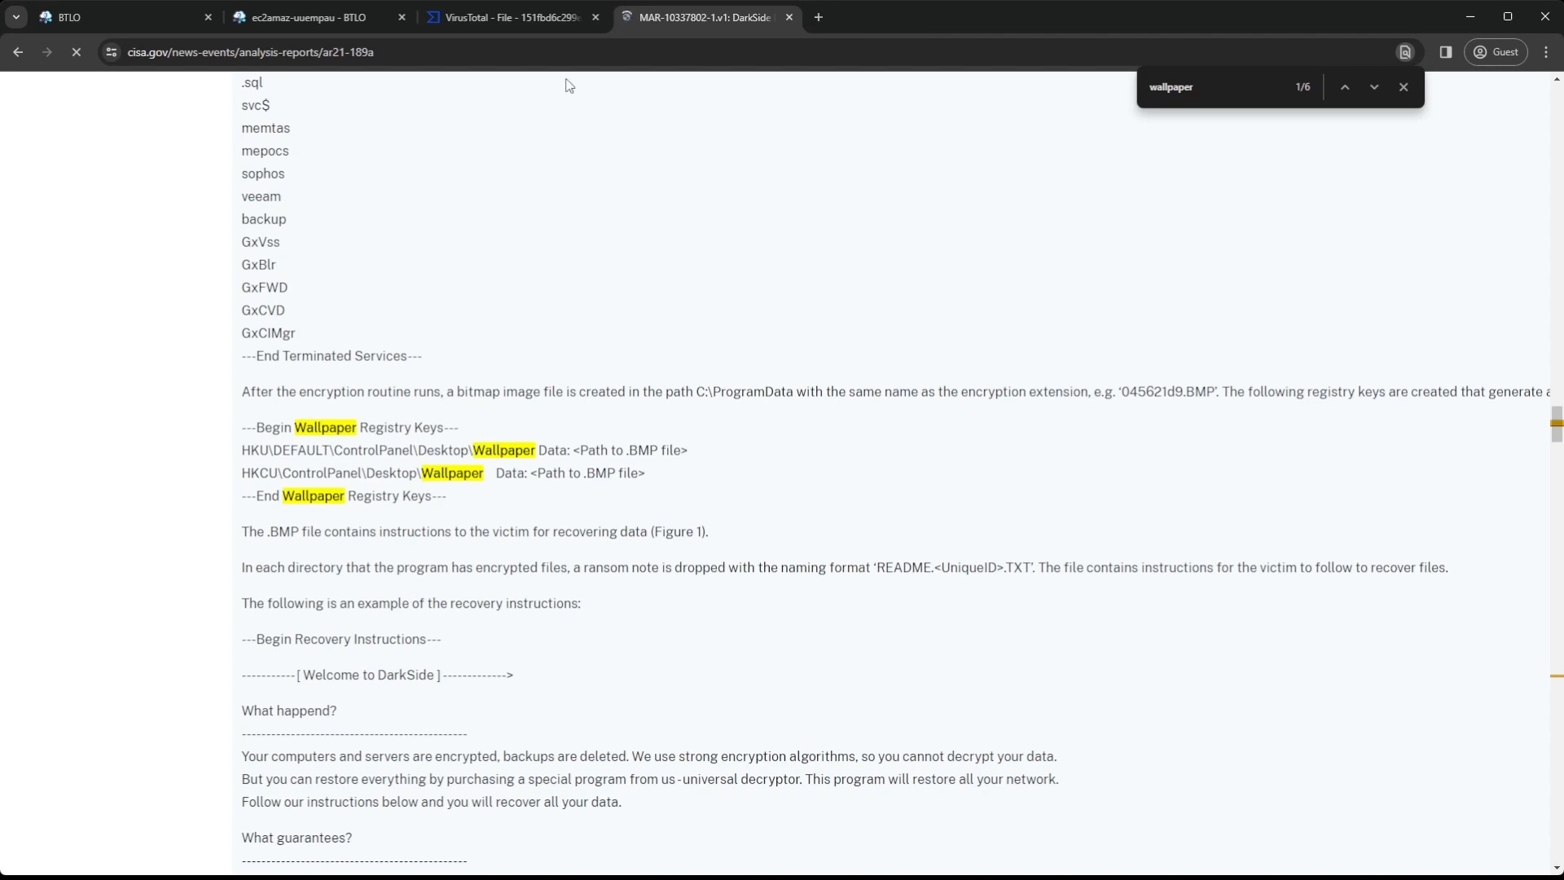
{"action": "left_click", "coordinate": [545, 18]}
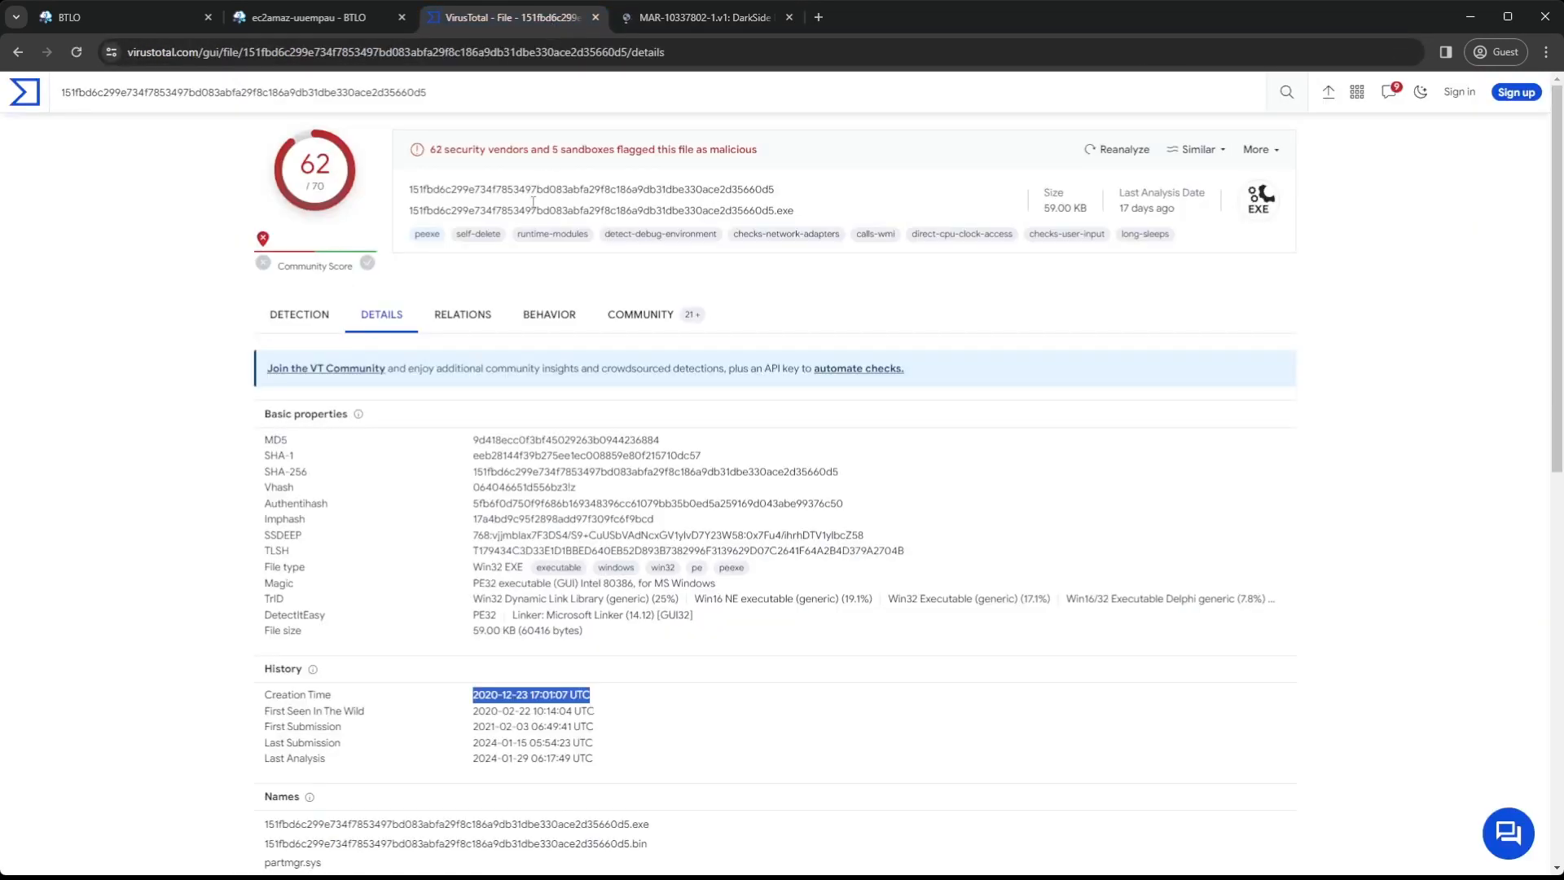
{"action": "left_click", "coordinate": [325, 17]}
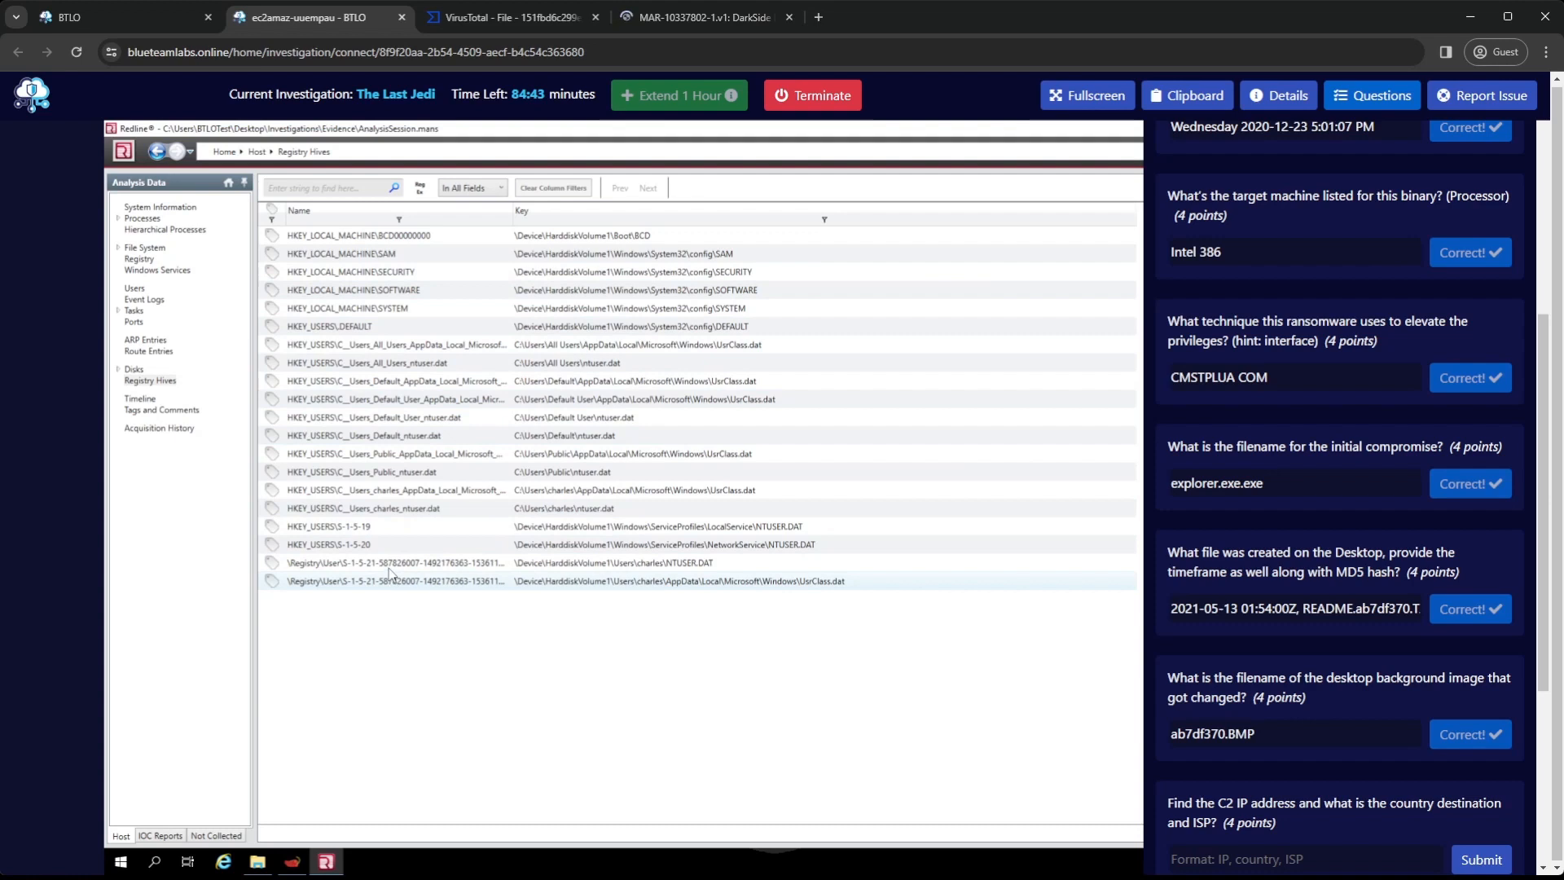
{"action": "left_click", "coordinate": [139, 259]}
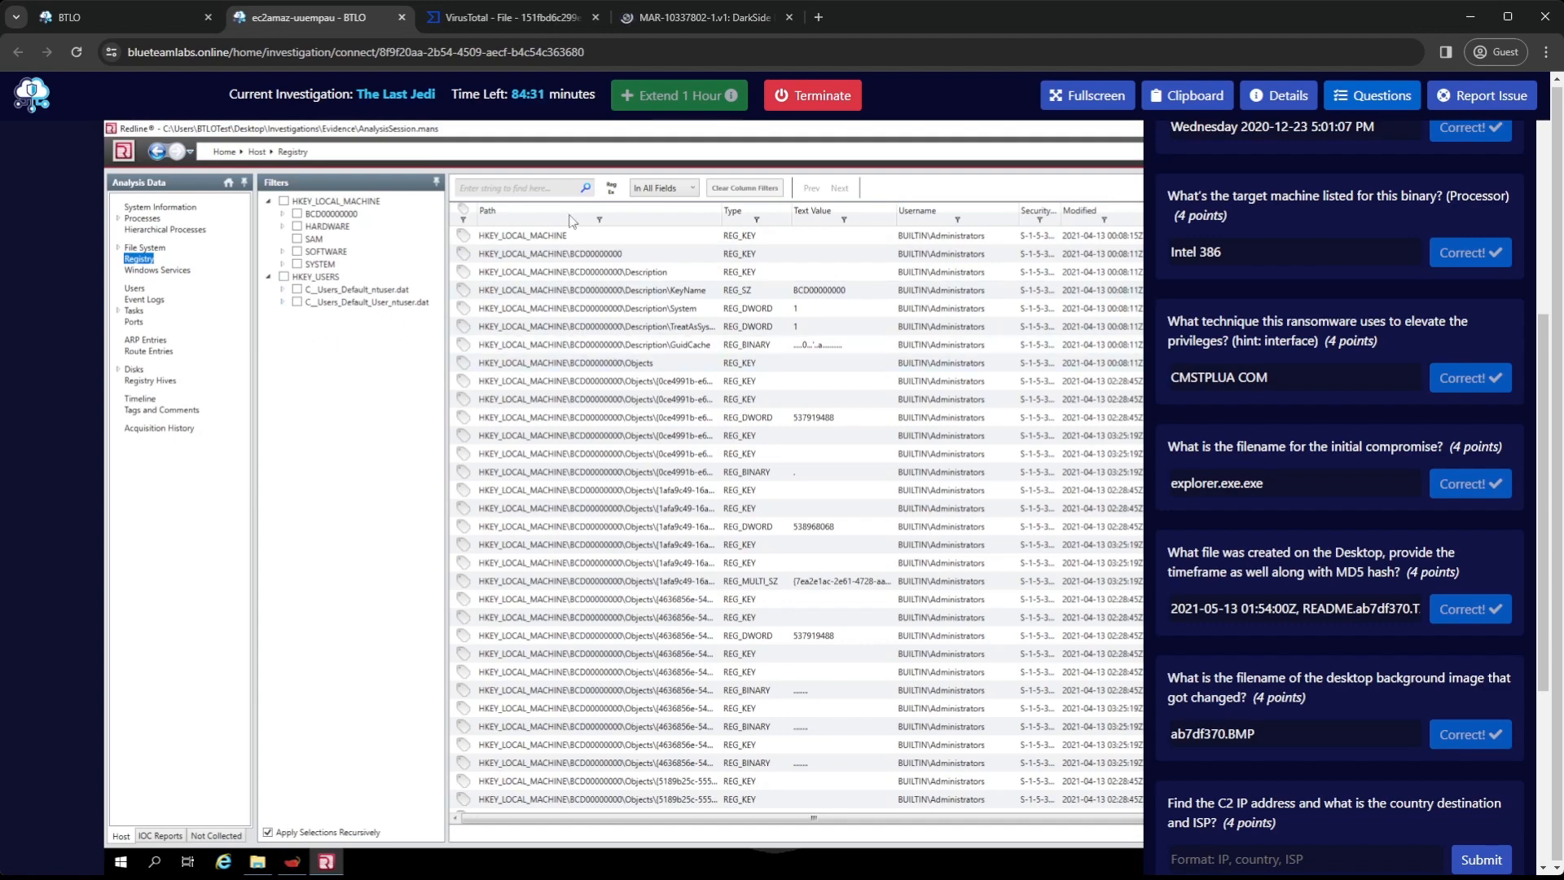
{"action": "left_click", "coordinate": [697, 20]}
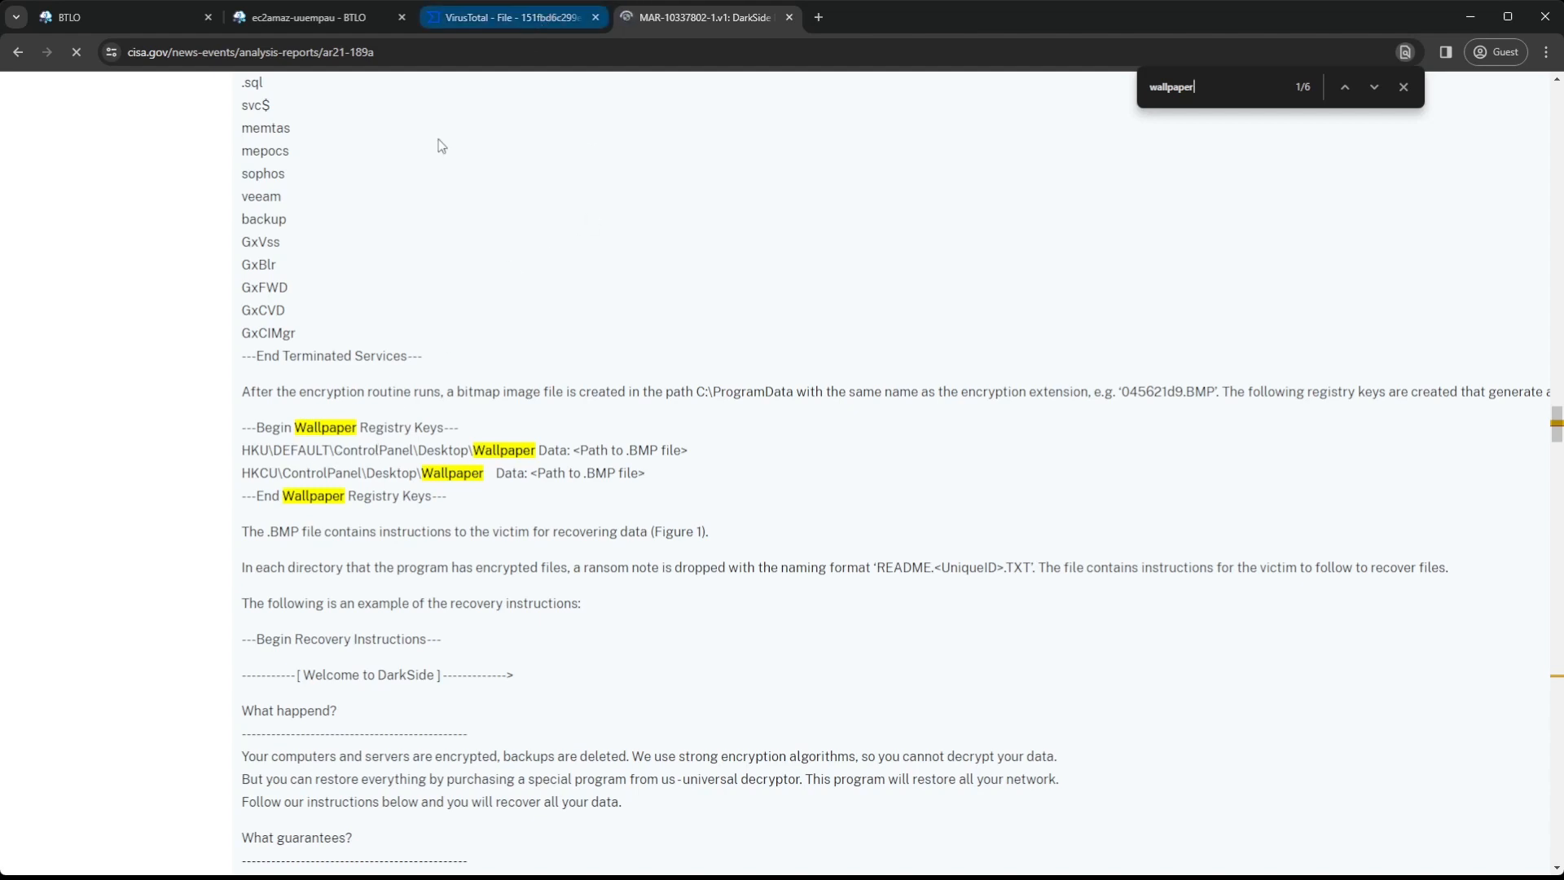
{"action": "double_click", "coordinate": [330, 450]}
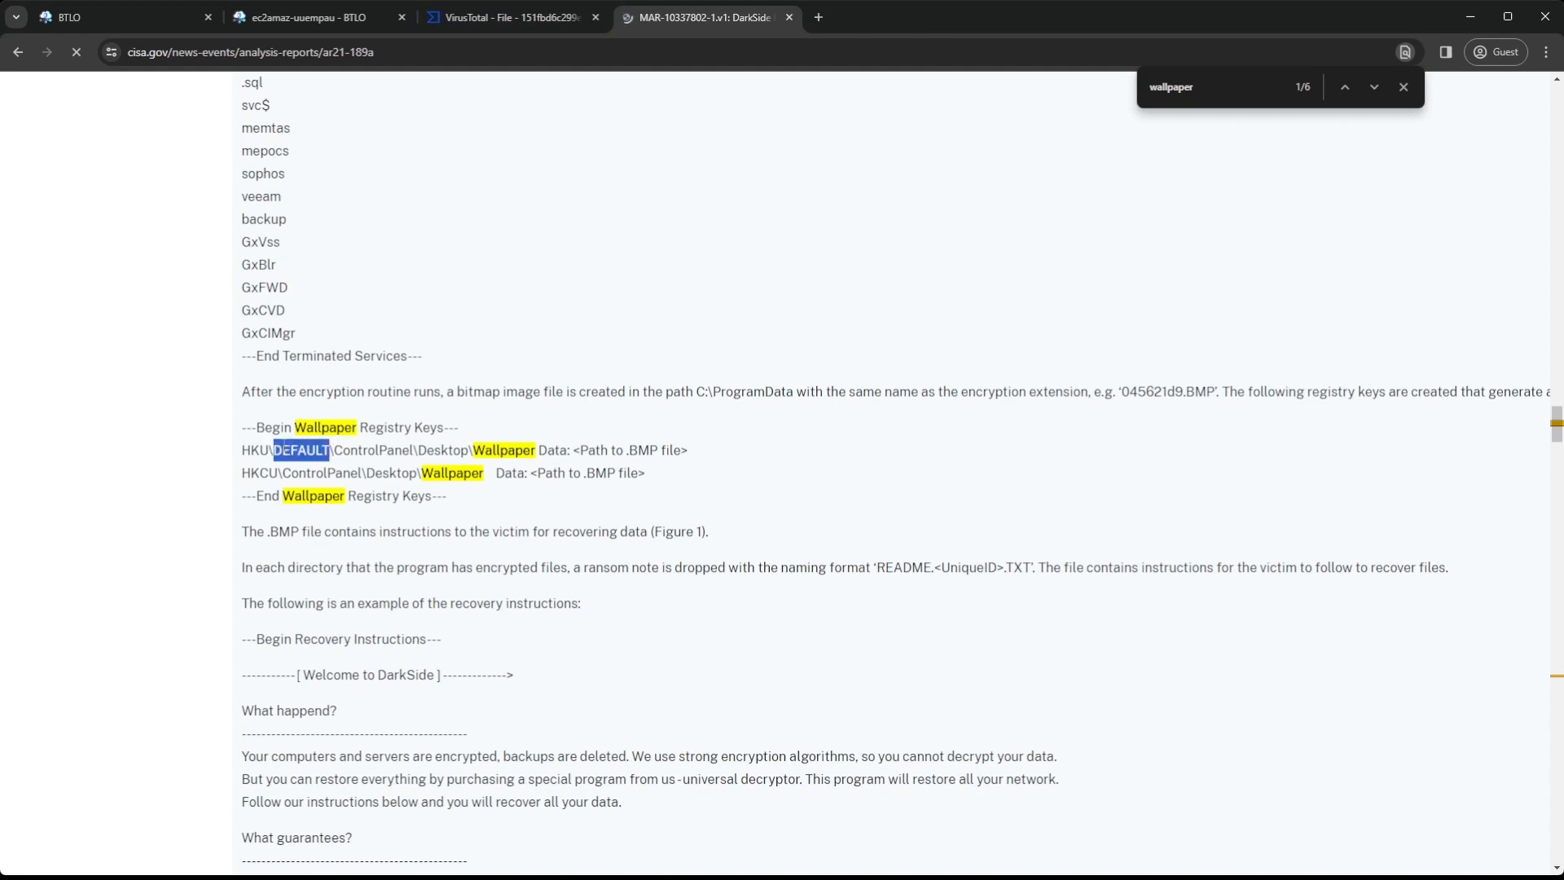
Filter the Redline registry entries to Control Panel\Desktop and its subkeys under C__Users_Default_ntuser.dat in HKEY_USERS
{"action": "left_click", "coordinate": [326, 17]}
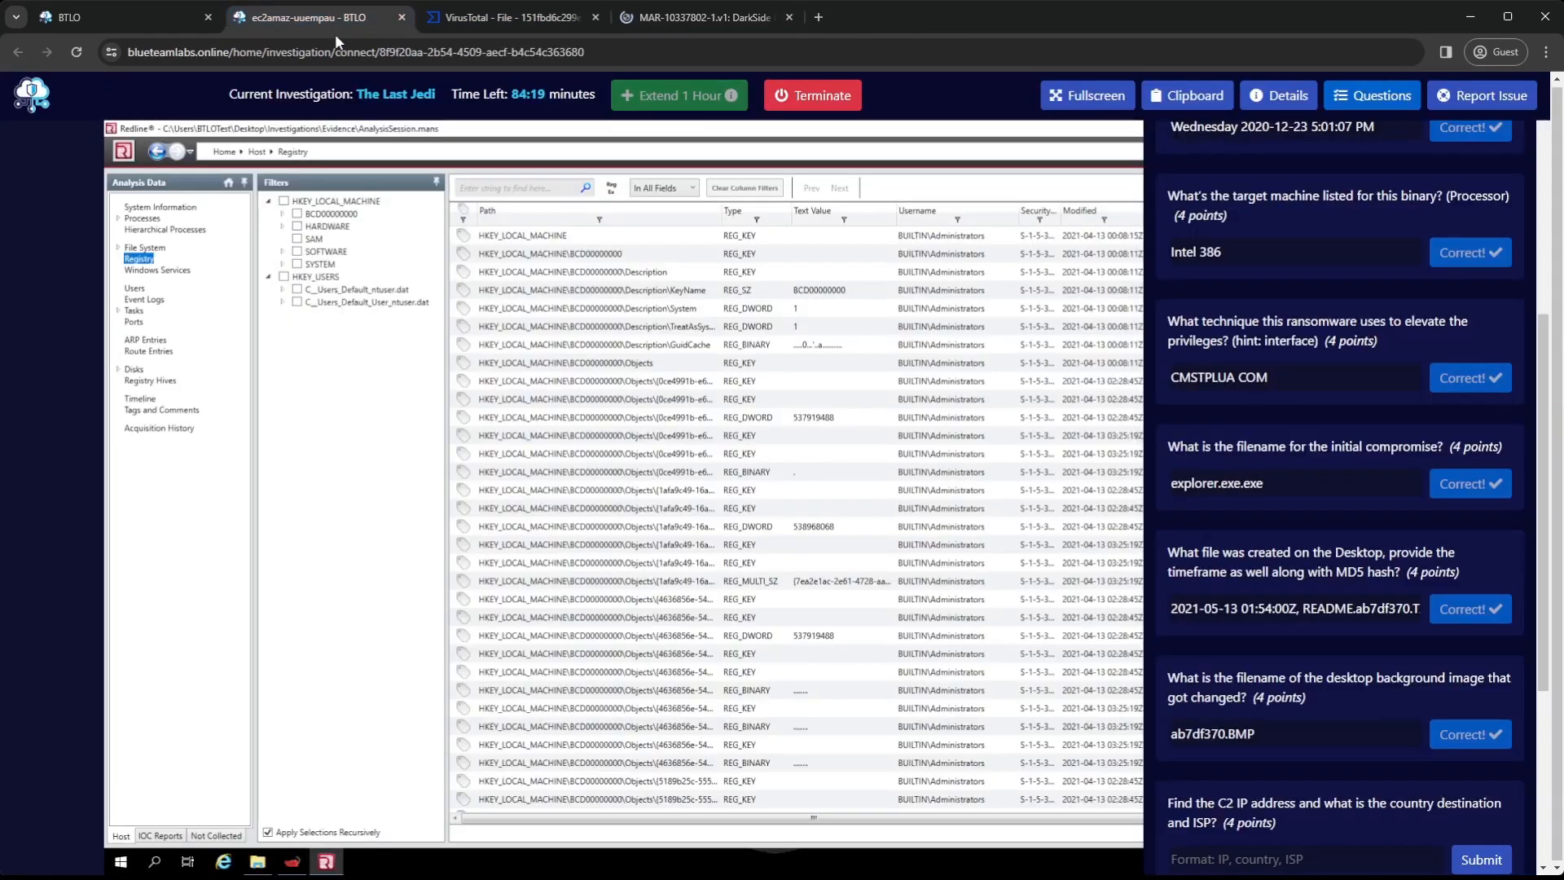
{"action": "left_click", "coordinate": [316, 291]}
{"action": "left_click", "coordinate": [283, 291]}
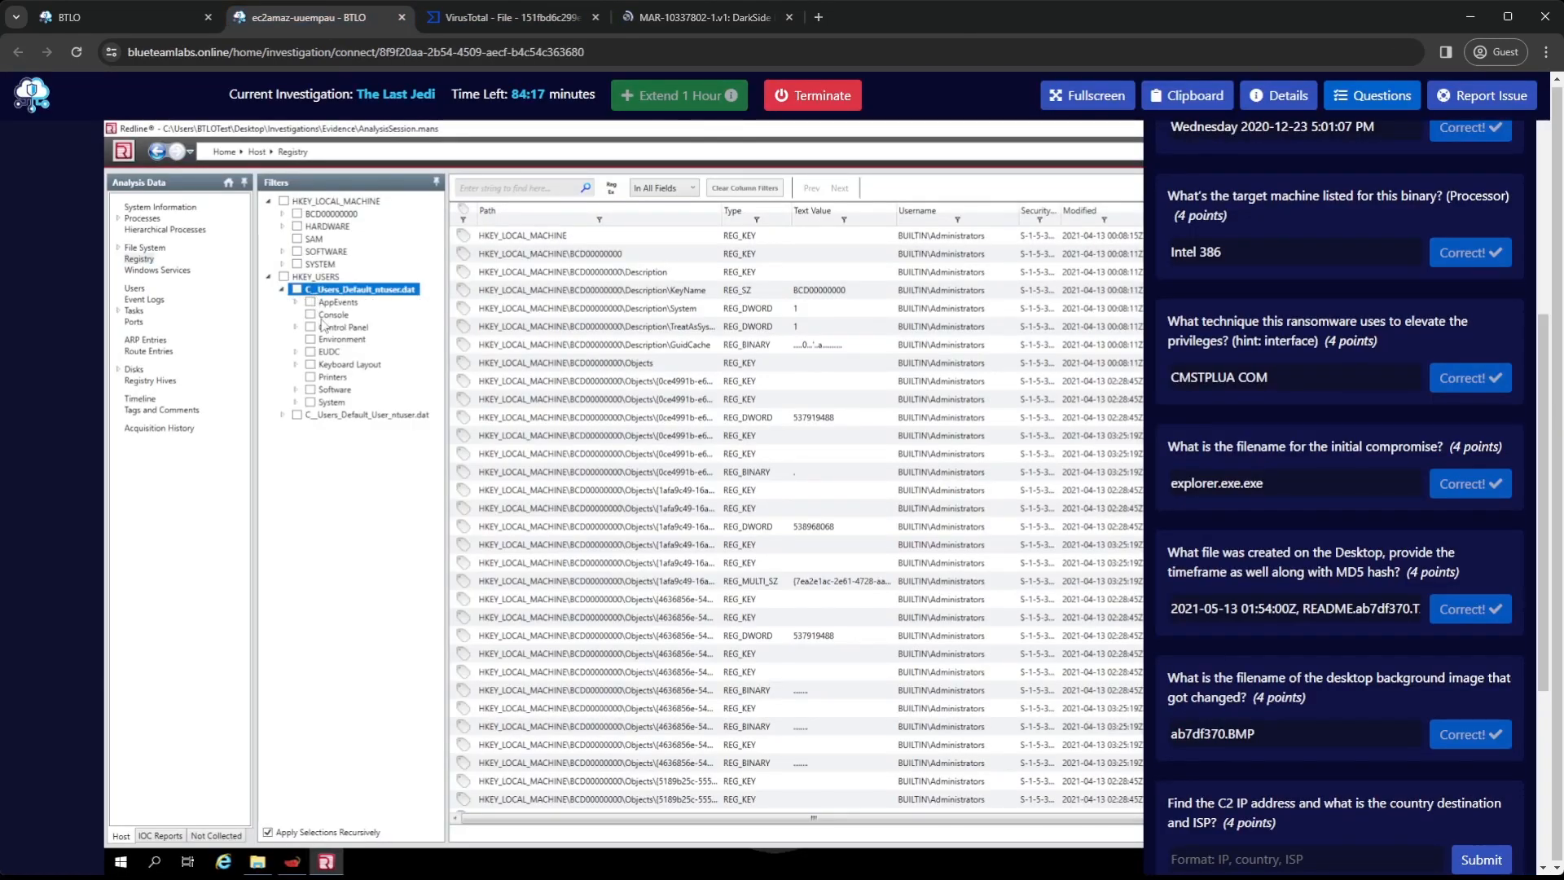
{"action": "left_click", "coordinate": [297, 326]}
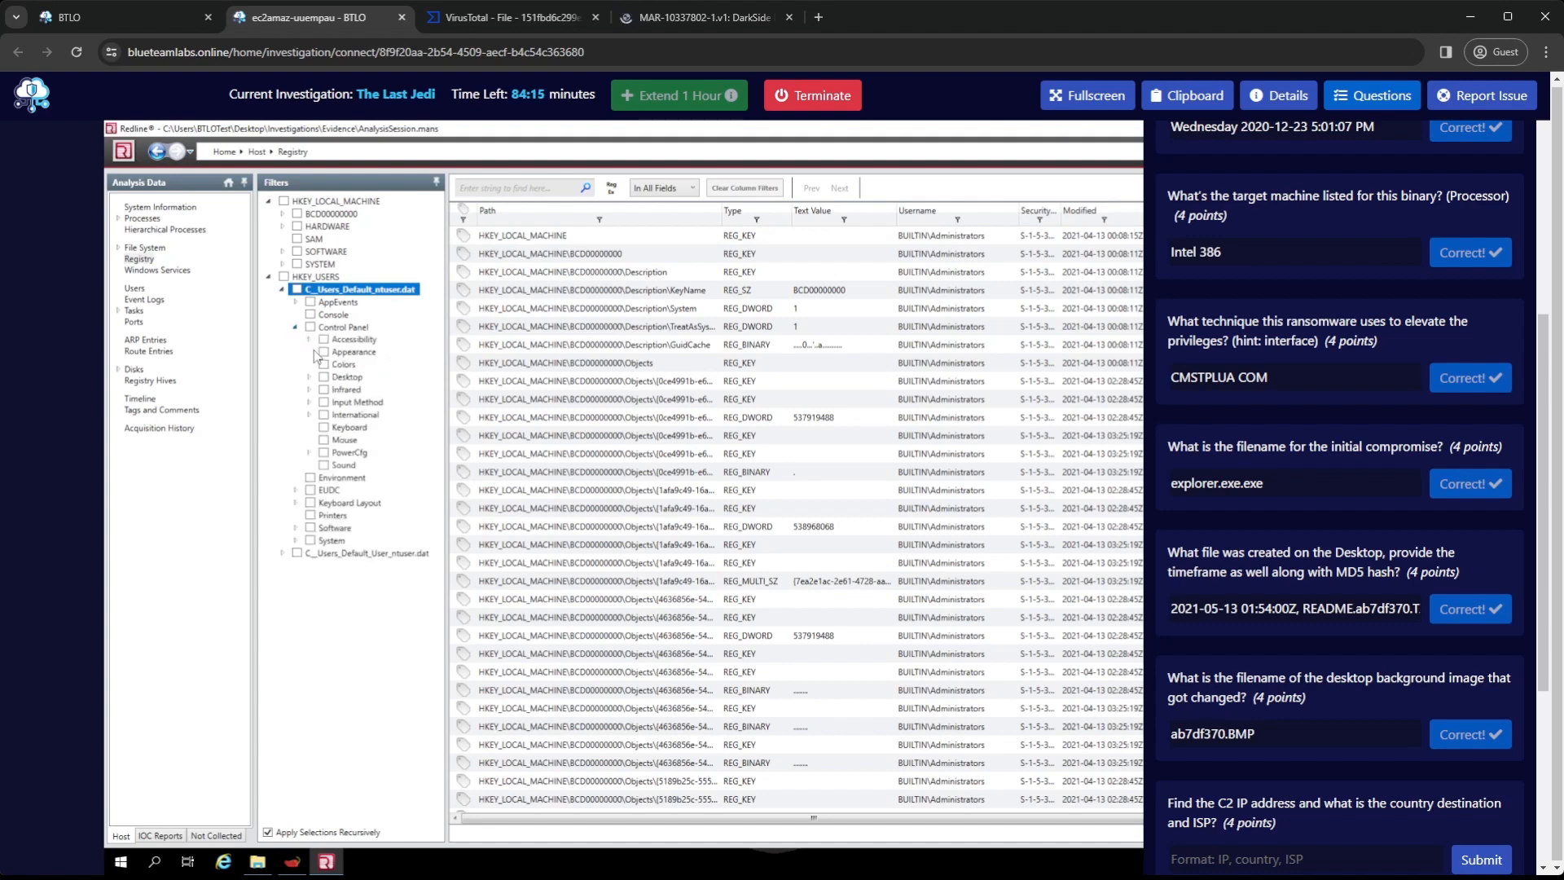
{"action": "left_click", "coordinate": [309, 377]}
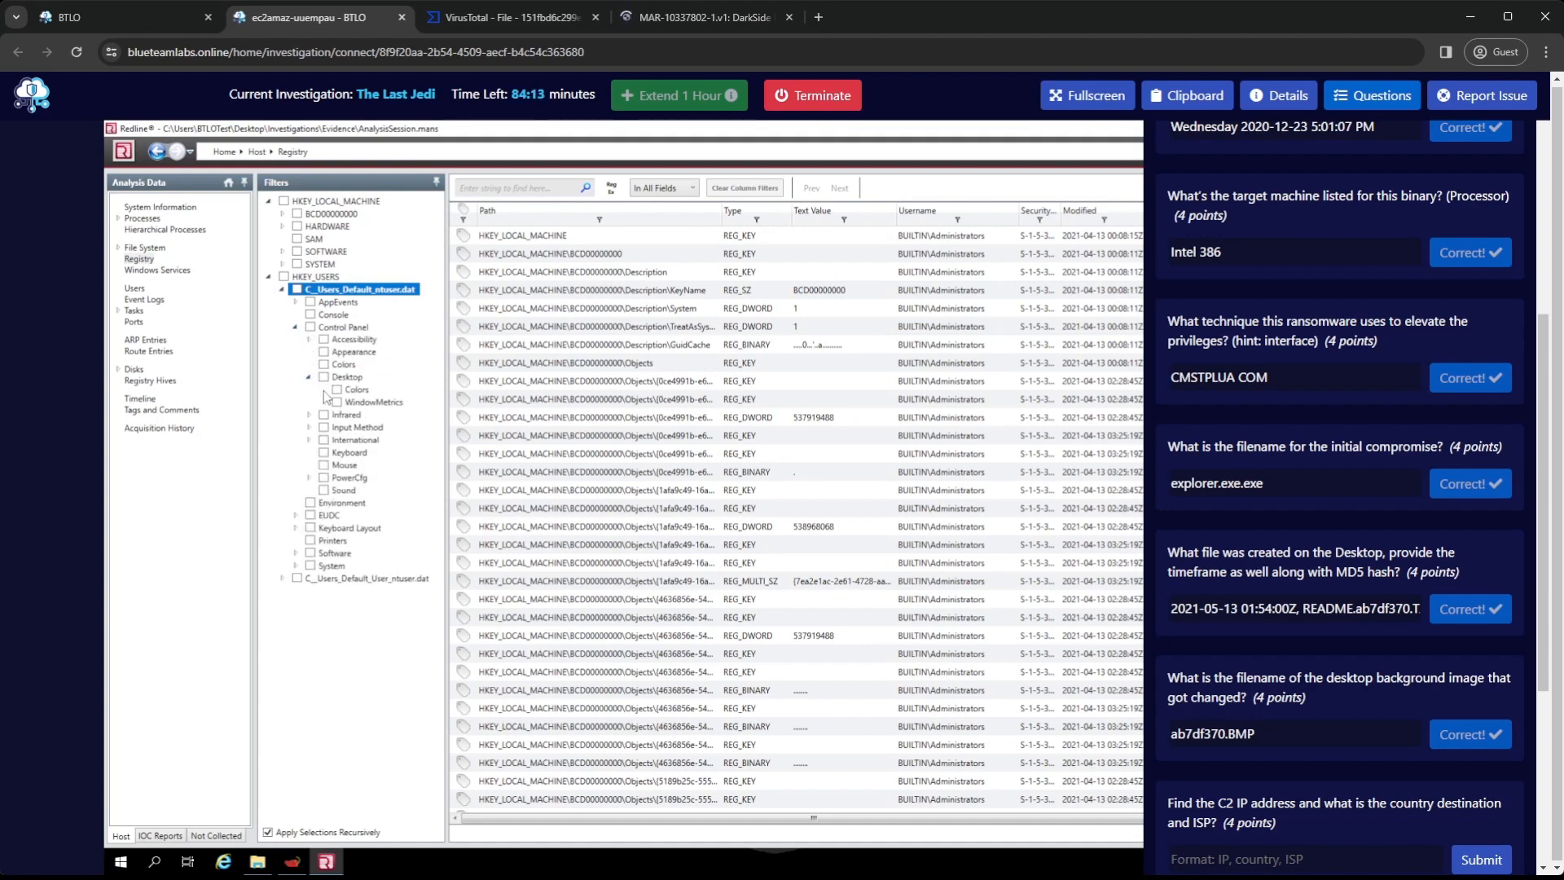
{"action": "left_click", "coordinate": [347, 377]}
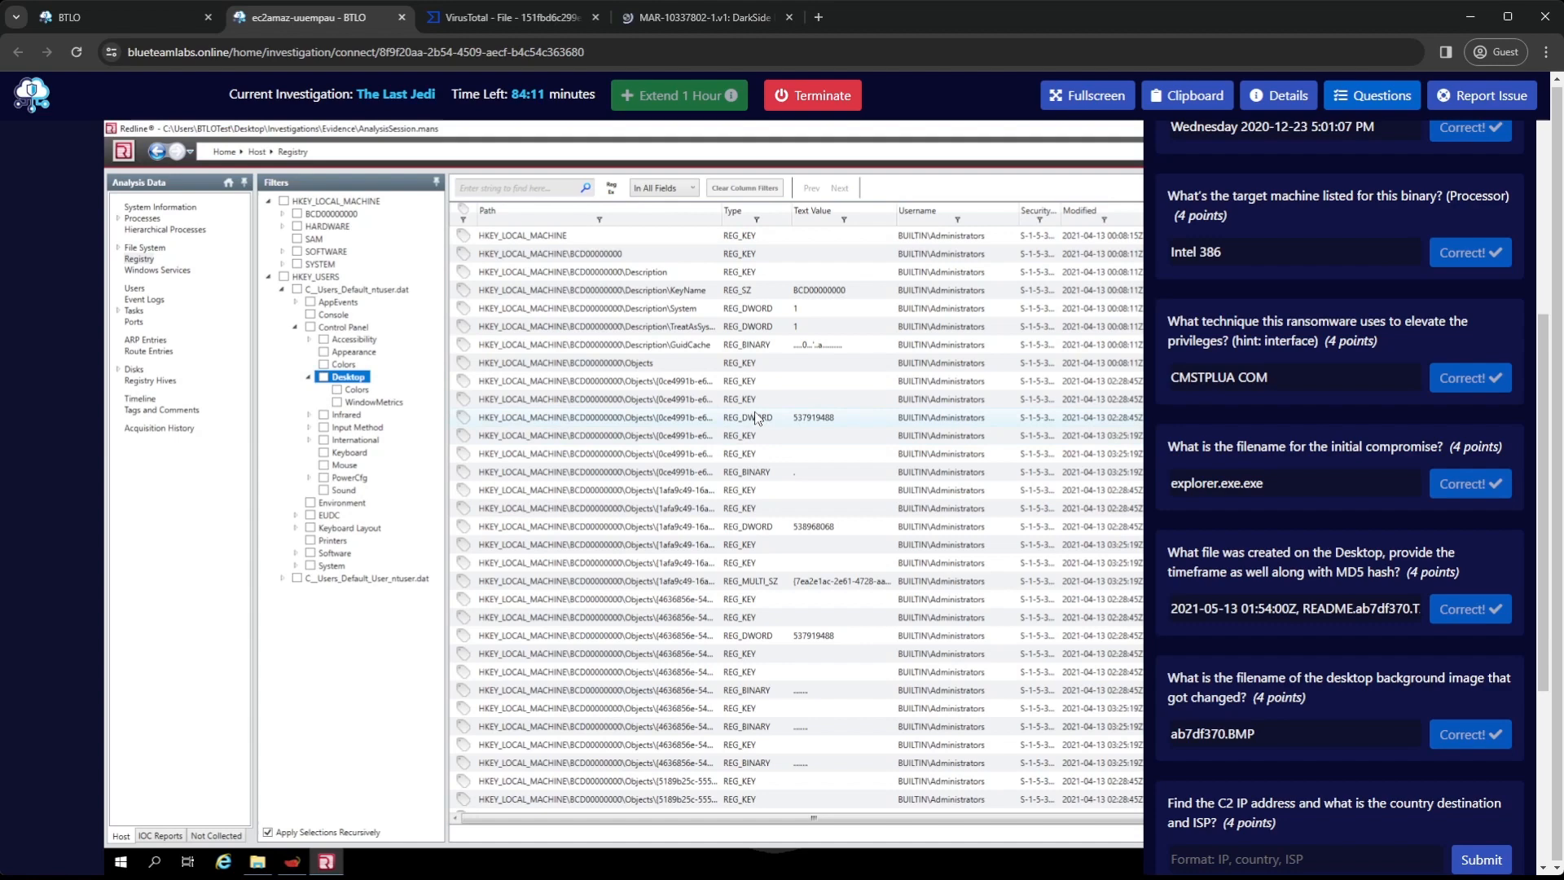
{"action": "left_click", "coordinate": [324, 378]}
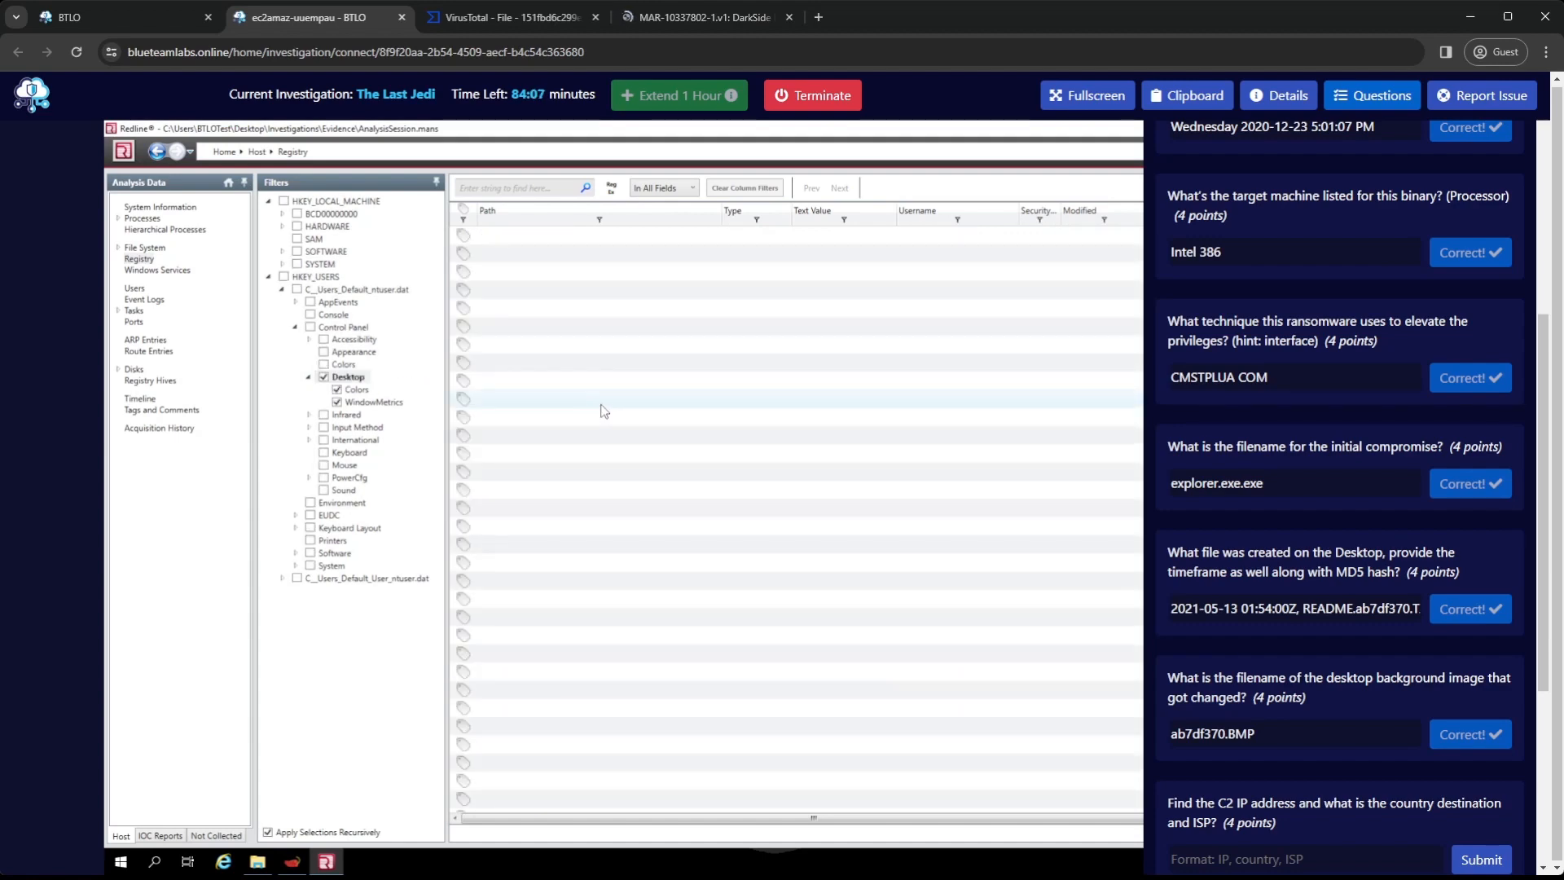
Widen the Path column, search the filtered Desktop registry entries for "wallpaper" and examine the matches' remaining columns
{"action": "left_click_drag", "start_coordinate": [723, 215], "coordinate": [906, 228]}
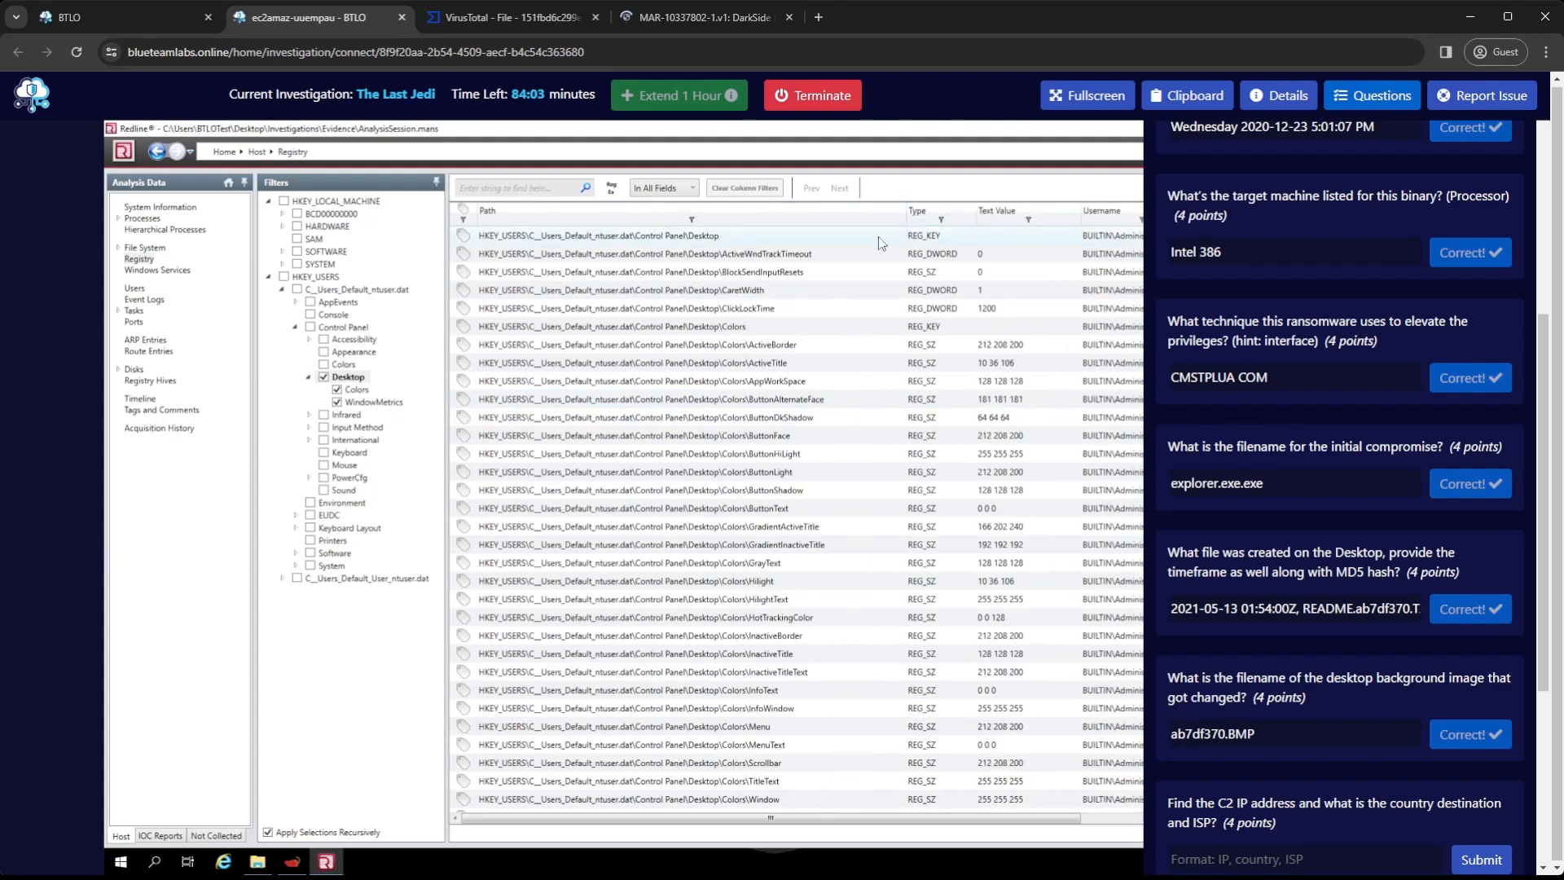
{"action": "scroll", "coordinate": [802, 356], "scroll_direction": "down", "scroll_amount": 3}
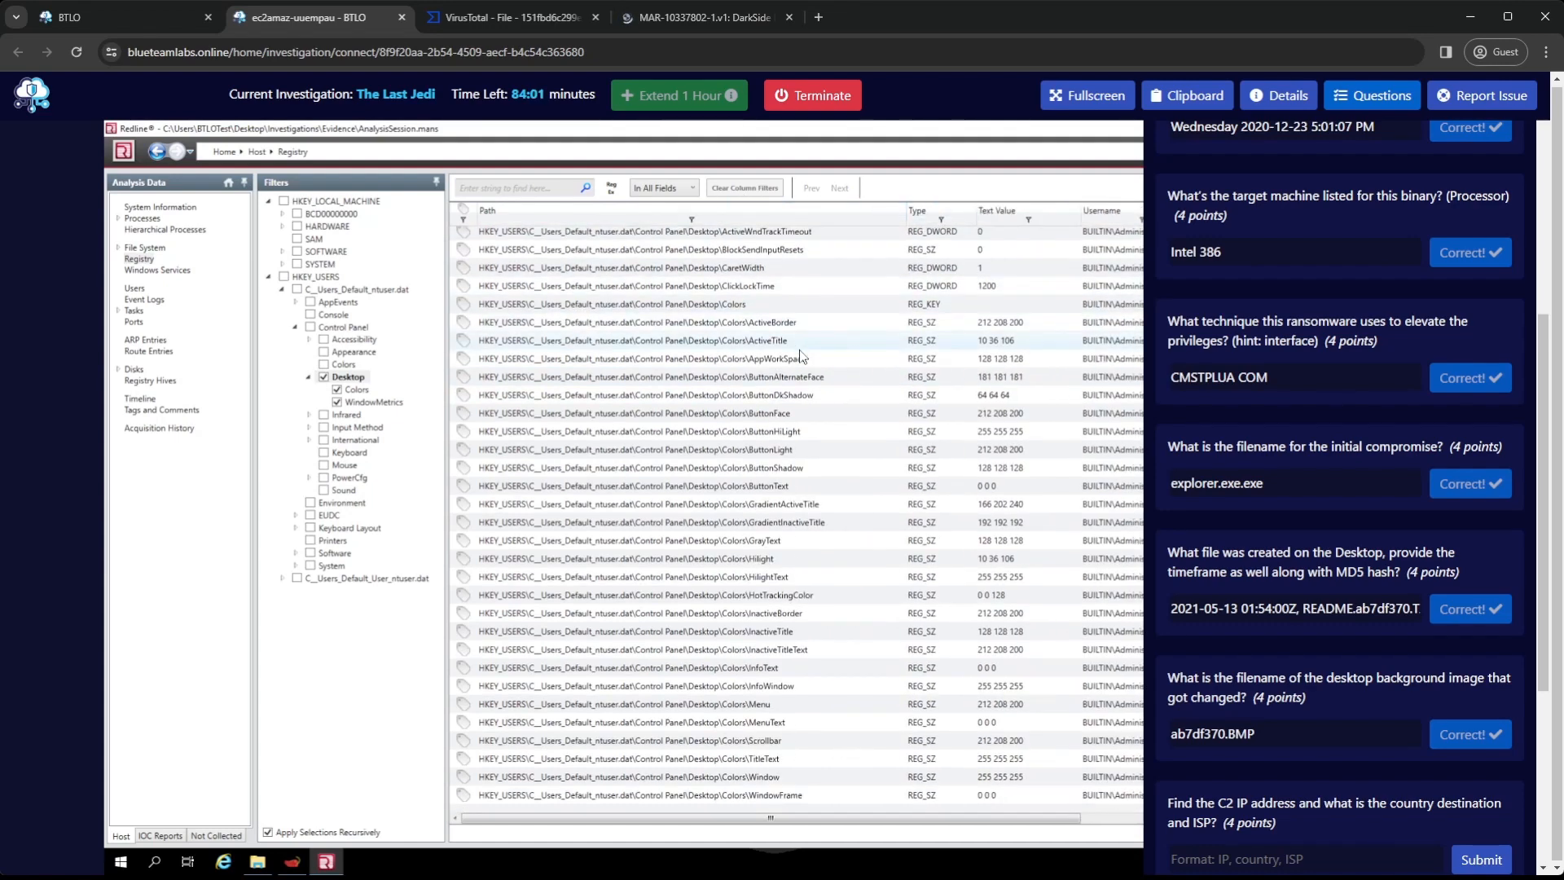
{"action": "scroll", "coordinate": [801, 356], "scroll_direction": "down", "scroll_amount": 4}
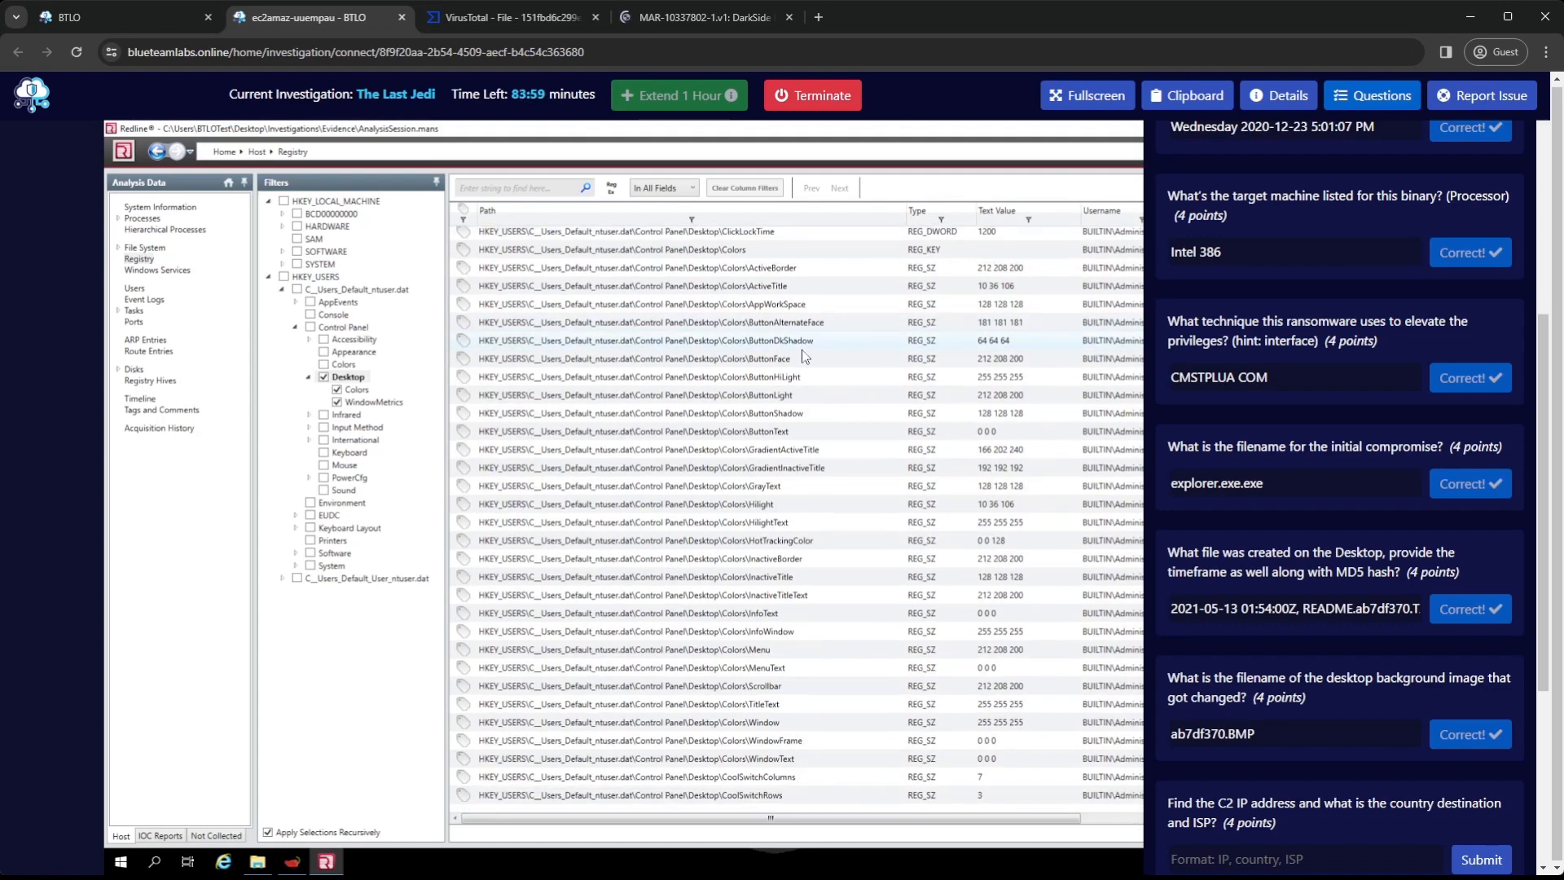
{"action": "scroll", "coordinate": [896, 391], "scroll_direction": "down", "scroll_amount": 3}
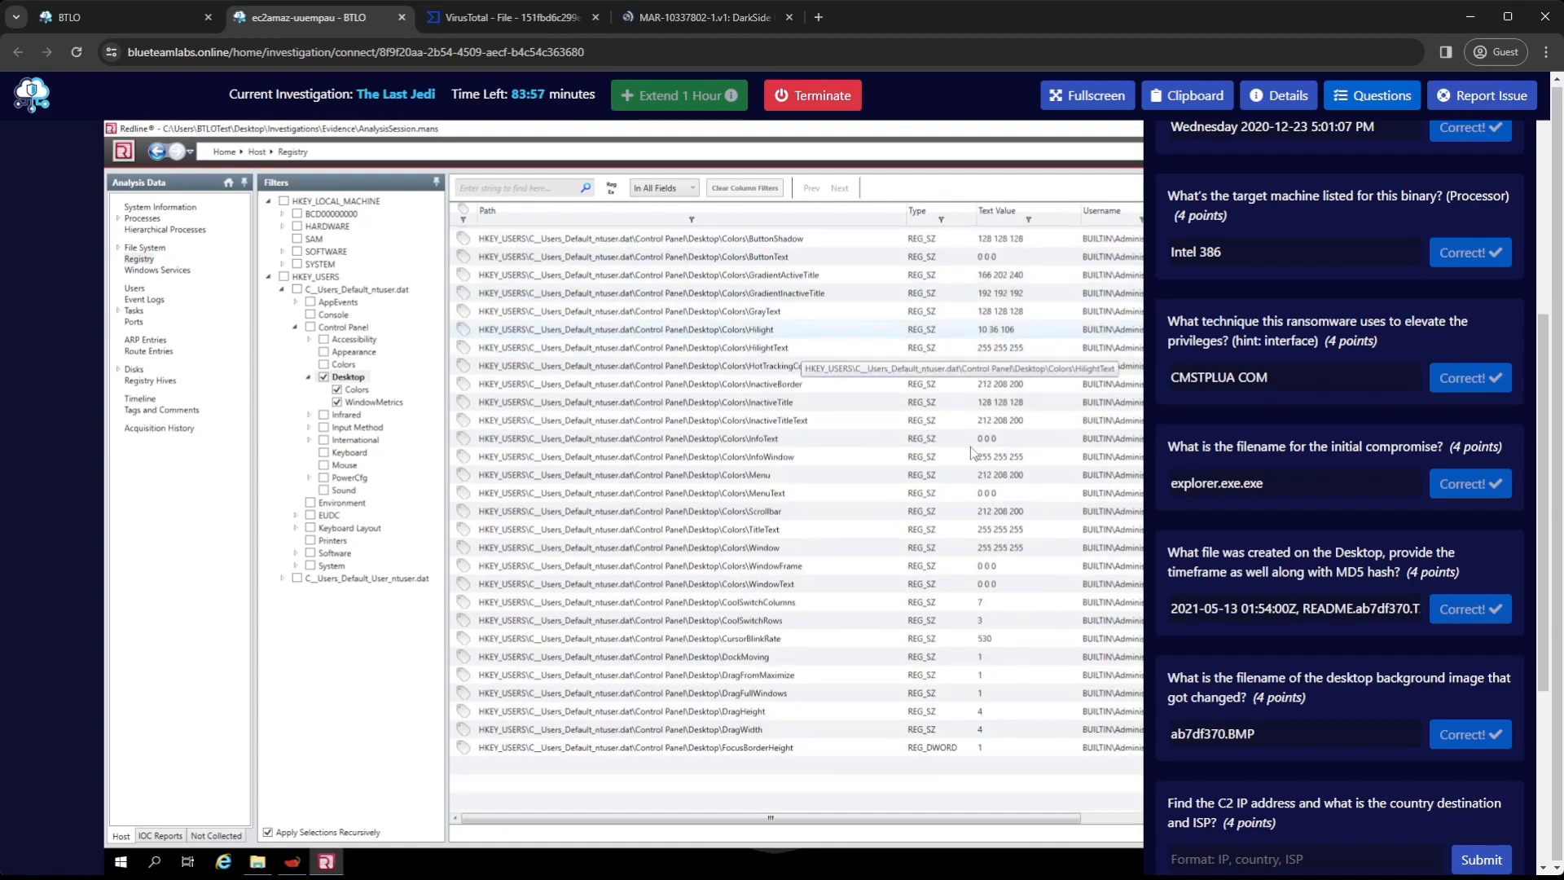
{"action": "scroll", "coordinate": [1067, 342], "scroll_direction": "down", "scroll_amount": 3}
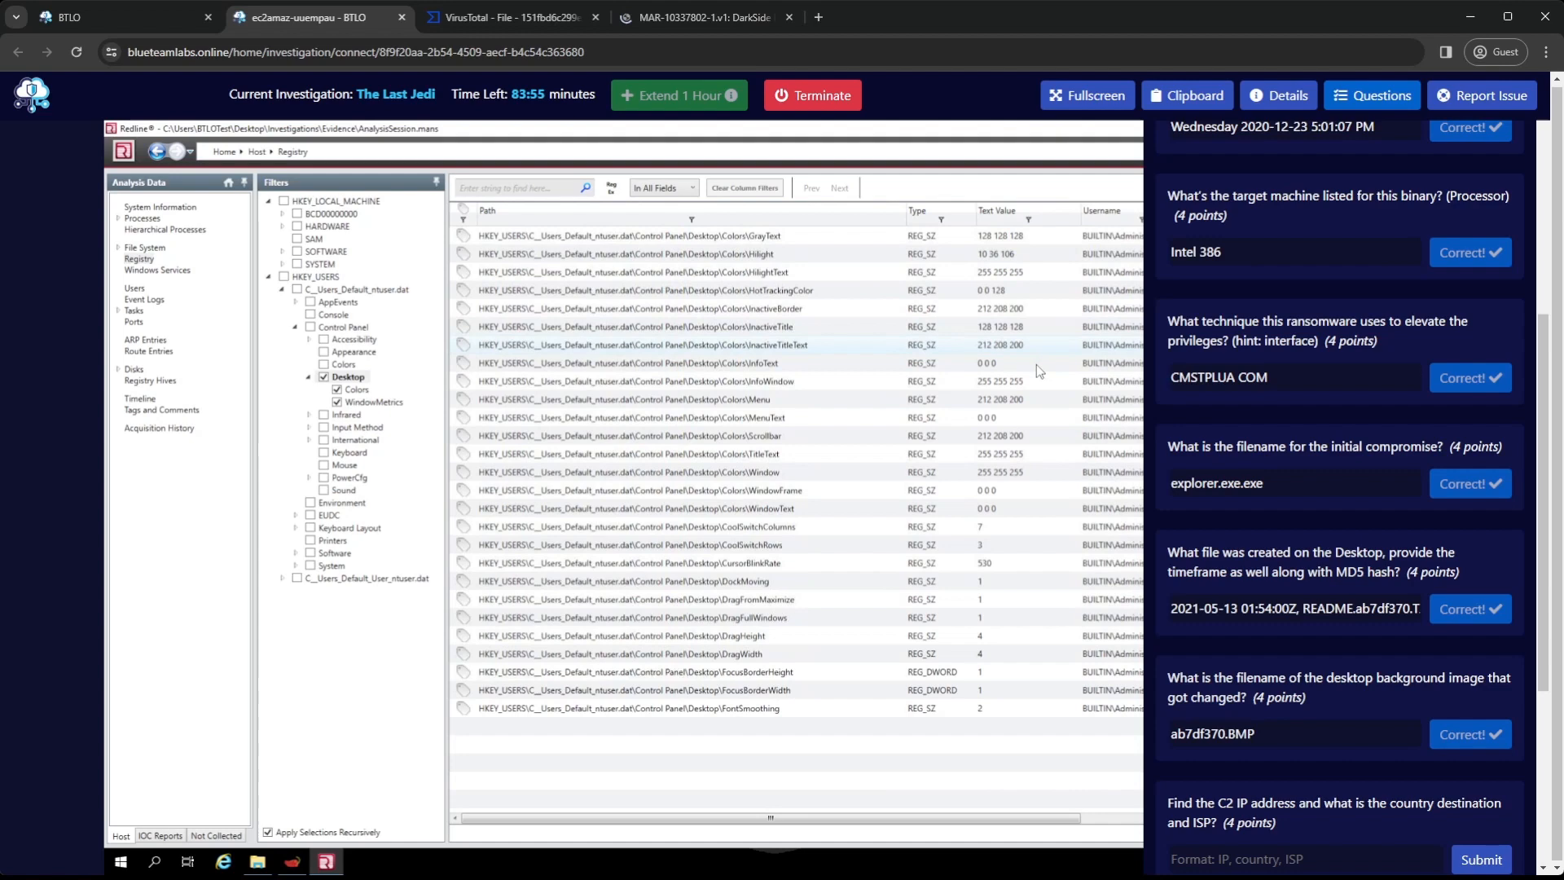
{"action": "left_click", "coordinate": [540, 186]}
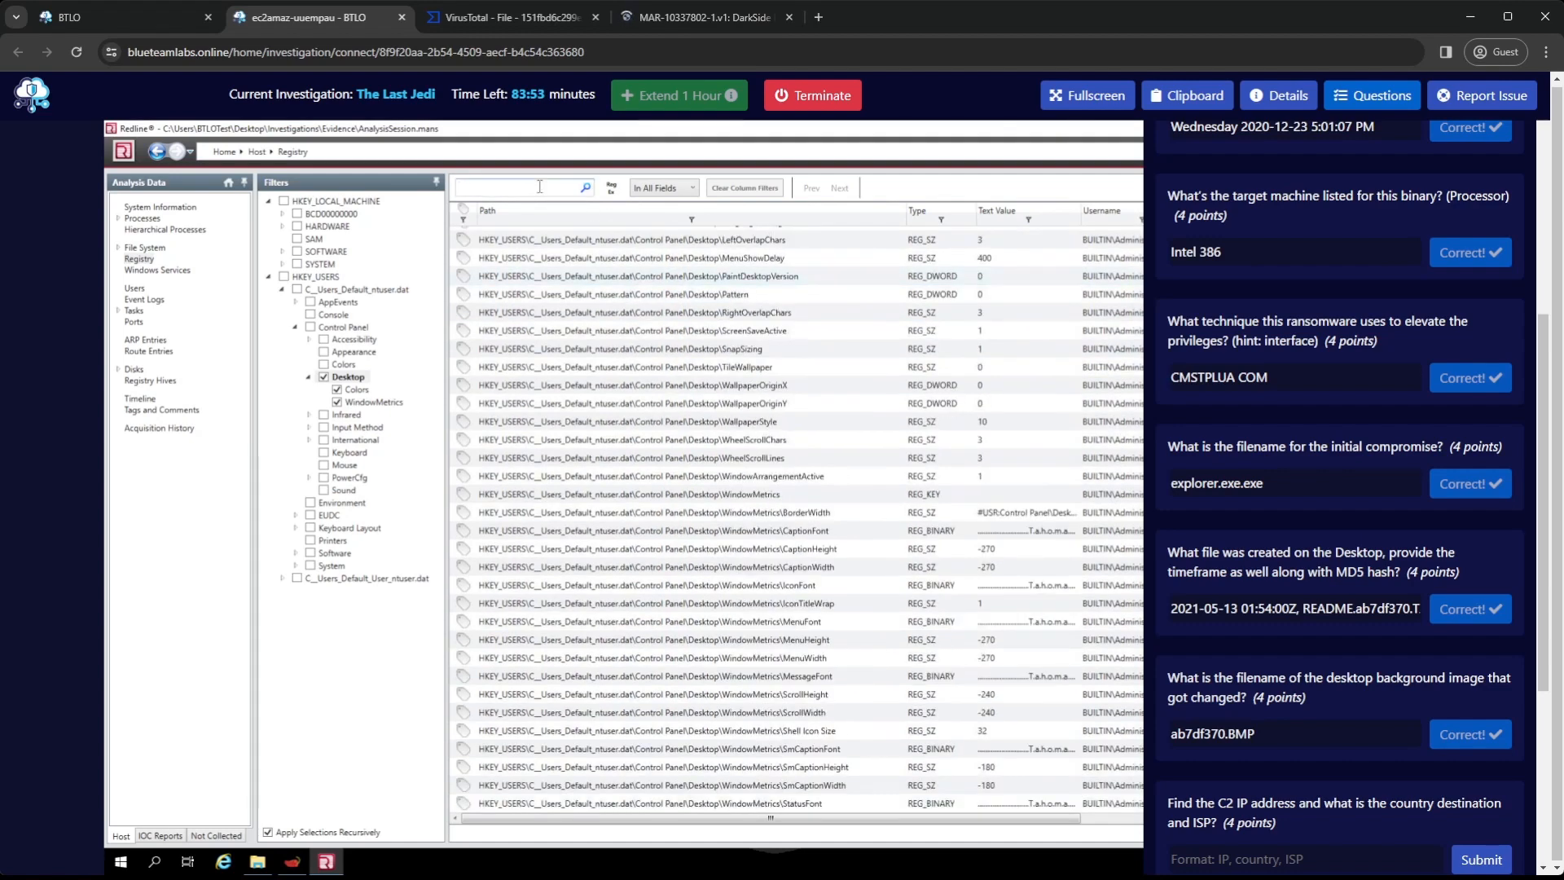
{"action": "type", "text": "wallpaper"}
{"action": "key", "text": "Return"}
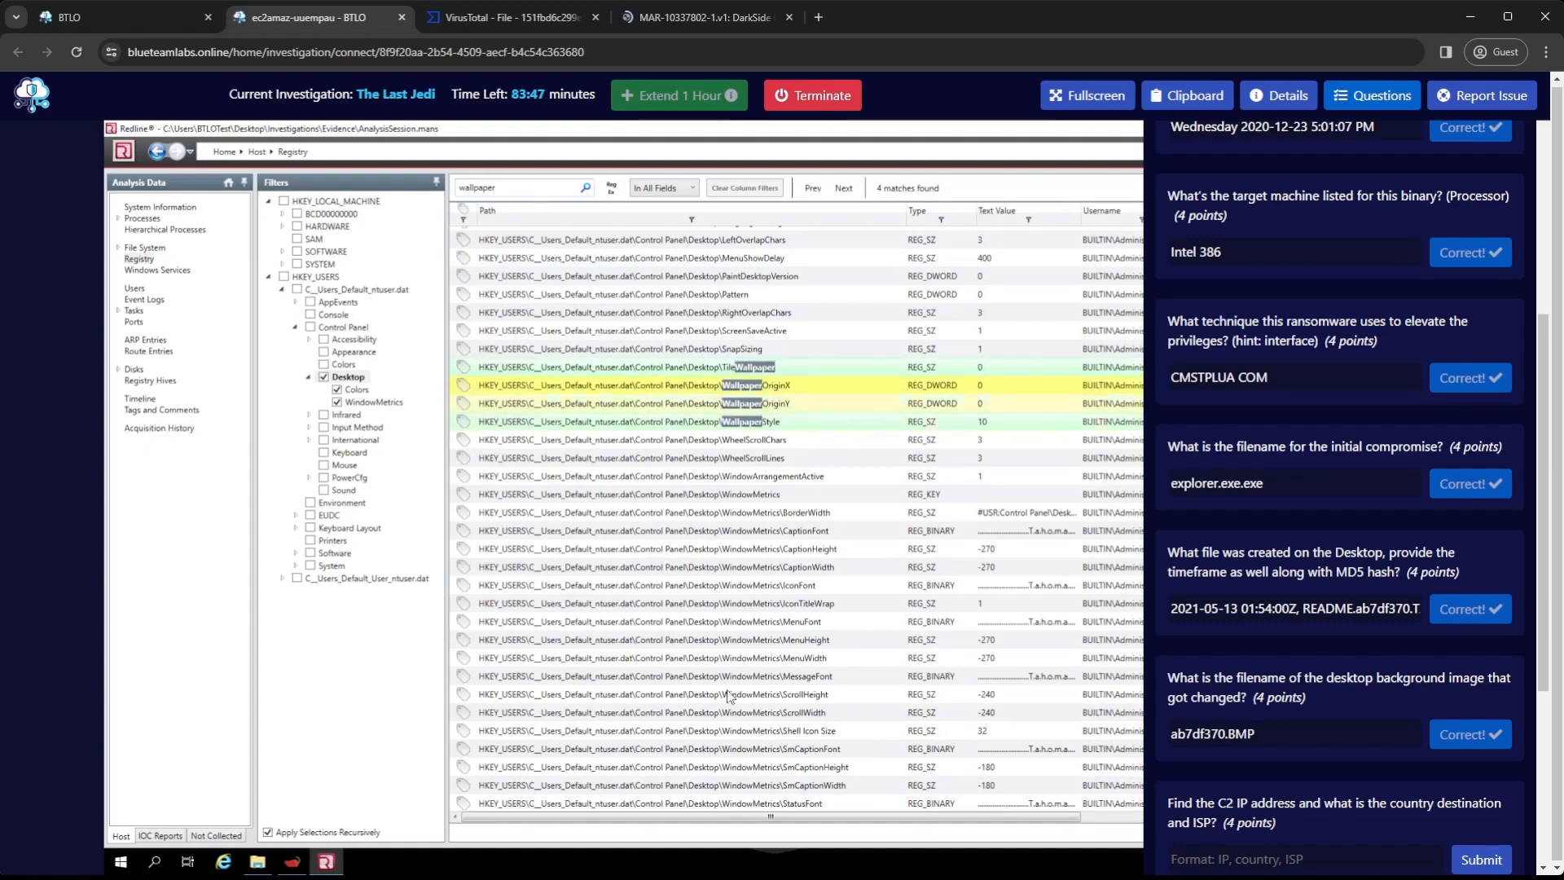
{"action": "scroll", "coordinate": [826, 826], "scroll_direction": "right", "scroll_amount": 5}
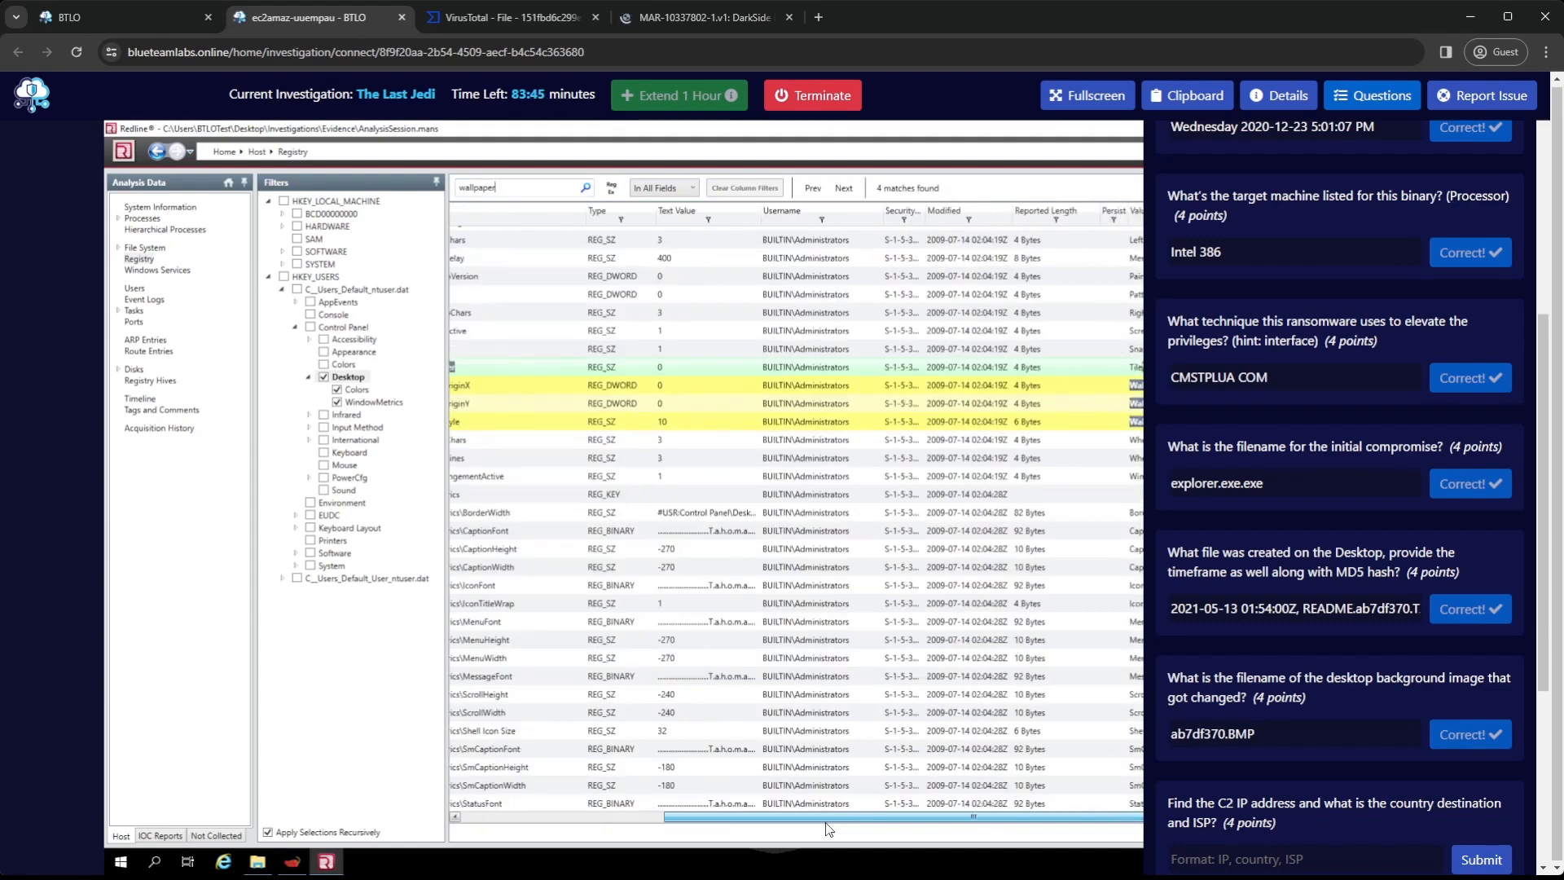
Examine the wallpaper matches' value names and hives in Redline and compare their paths with the wallpaper registry keys in the CISA report
{"action": "left_click_drag", "start_coordinate": [825, 821], "coordinate": [969, 822]}
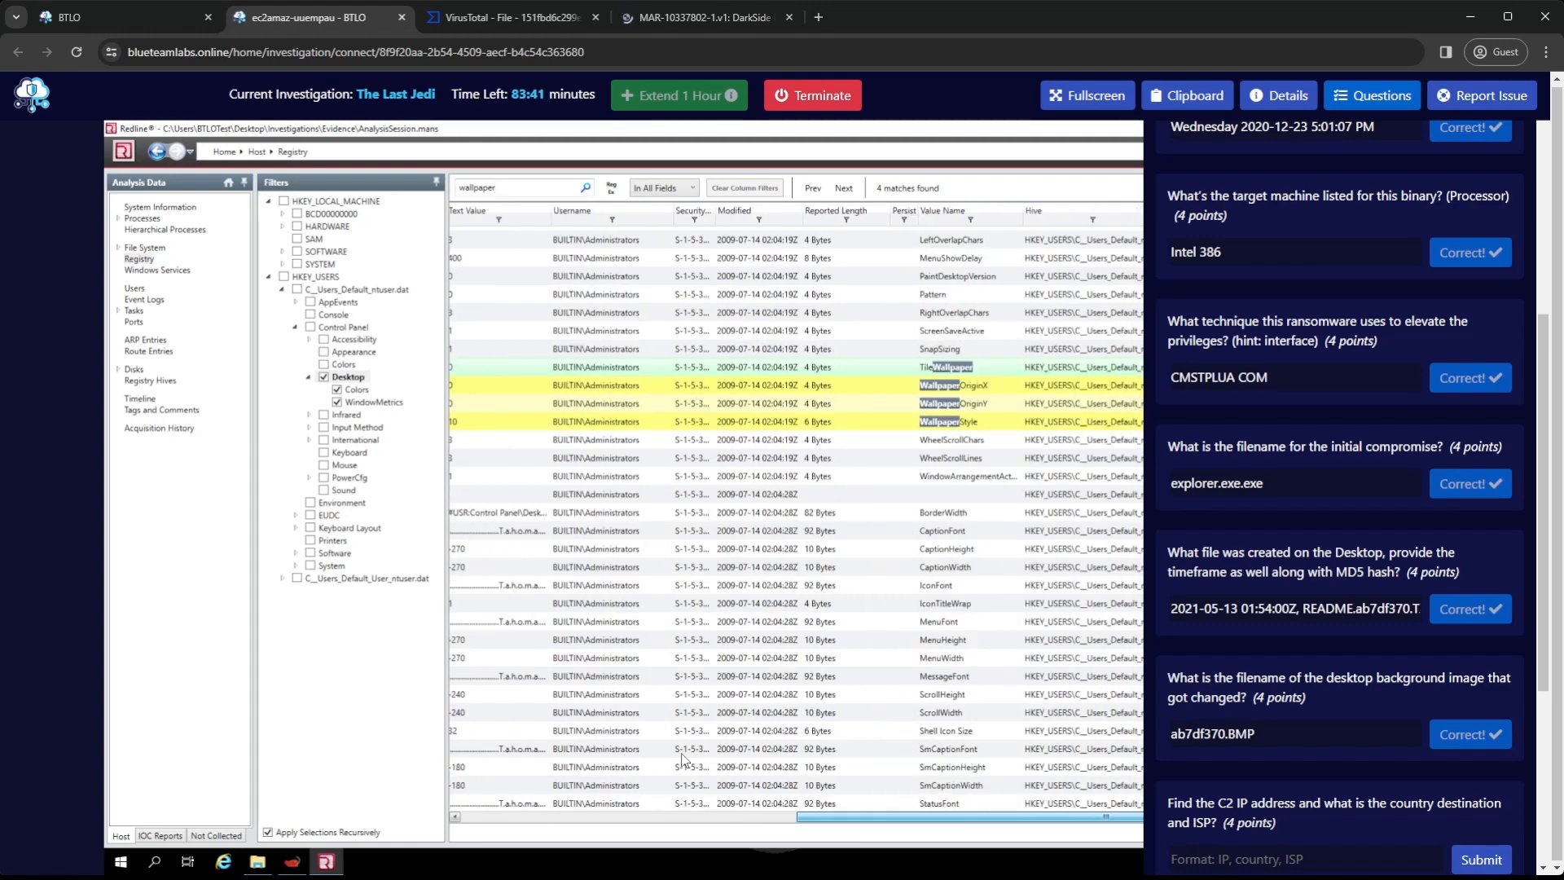
{"action": "scroll", "coordinate": [796, 630], "scroll_direction": "left", "scroll_amount": 5}
{"action": "scroll", "coordinate": [799, 634], "scroll_direction": "left", "scroll_amount": 2}
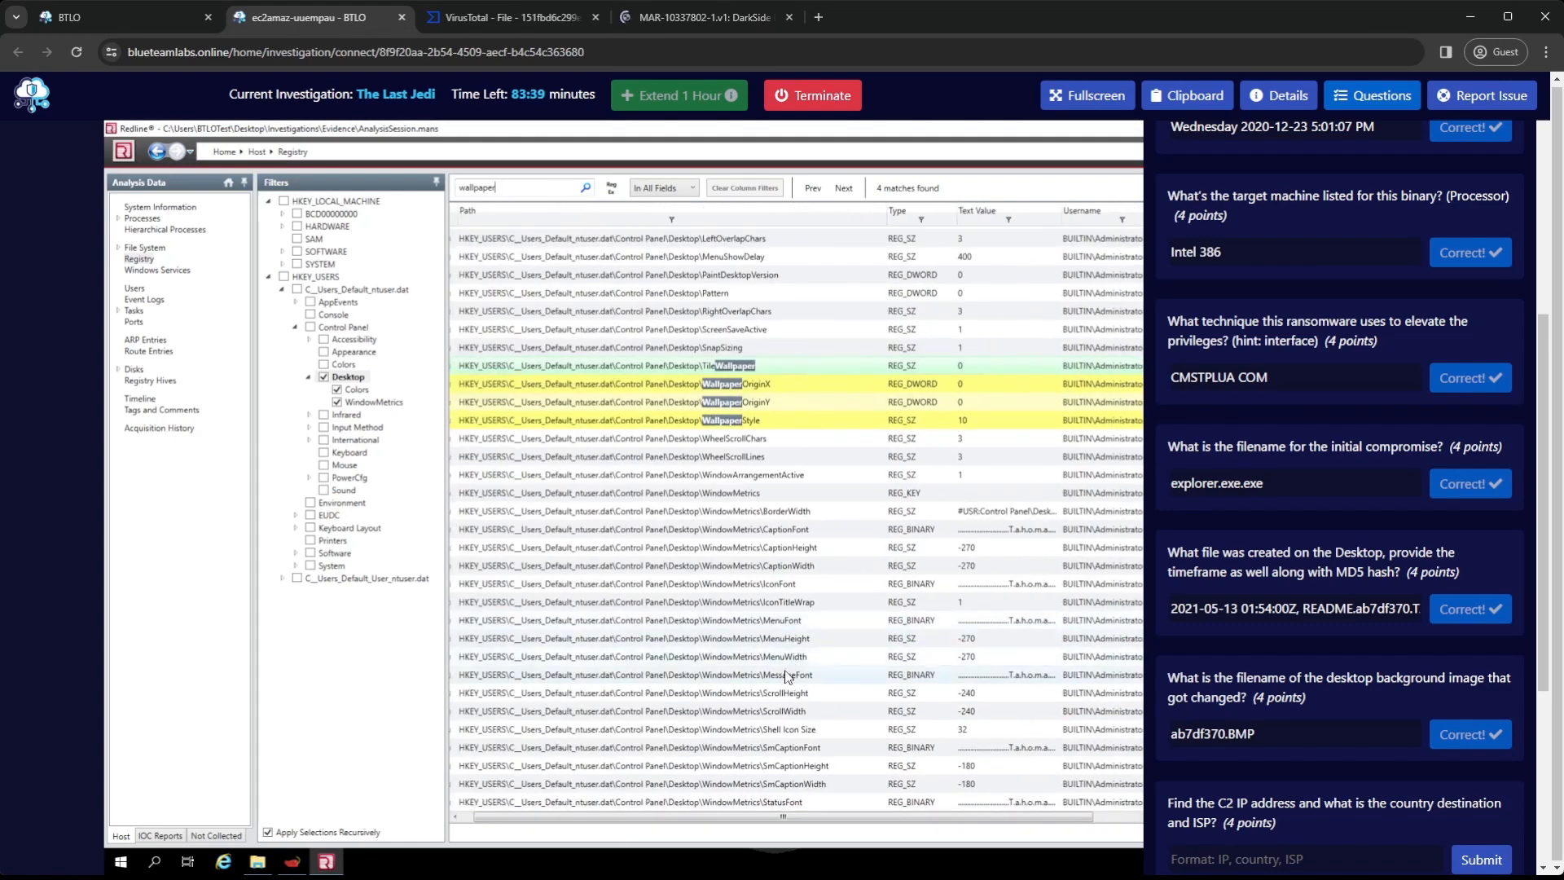
{"action": "scroll", "coordinate": [786, 668], "scroll_direction": "up", "scroll_amount": 6}
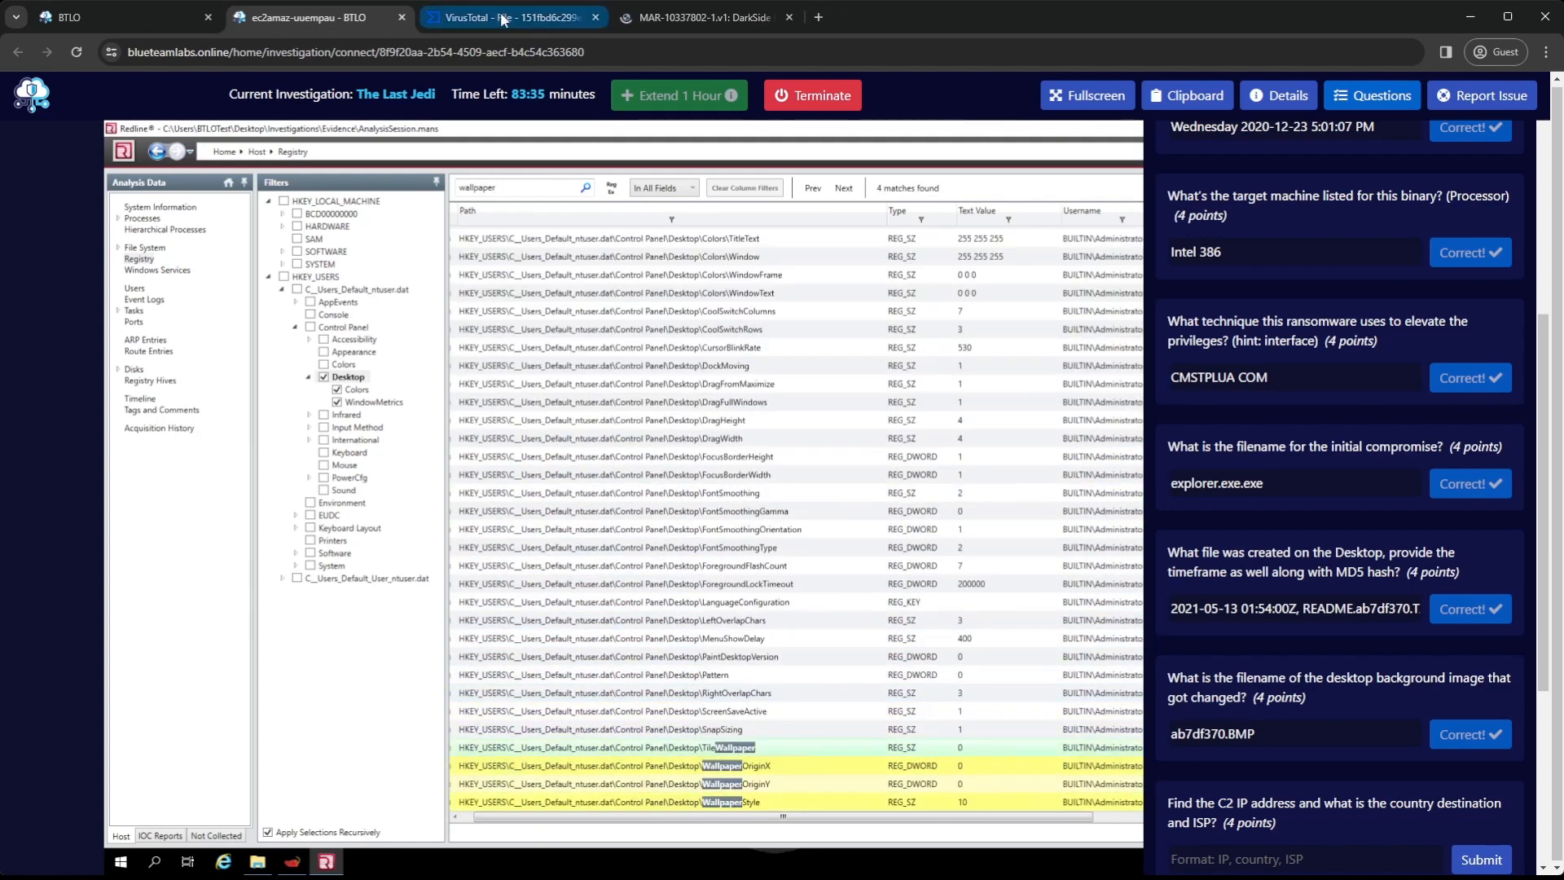
{"action": "left_click", "coordinate": [692, 19]}
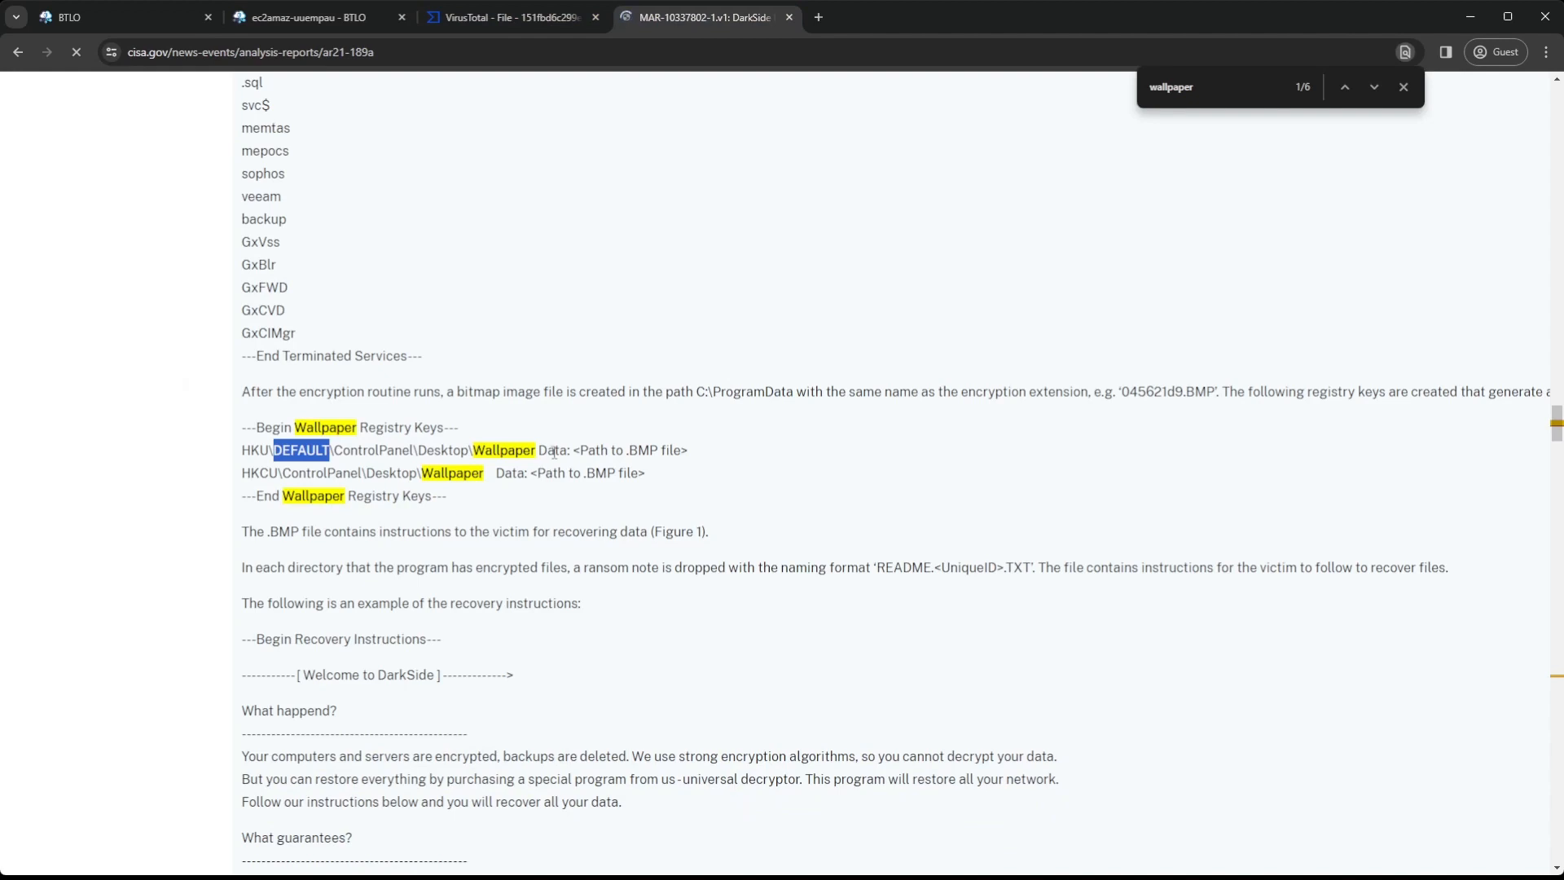
{"action": "left_click", "coordinate": [523, 17]}
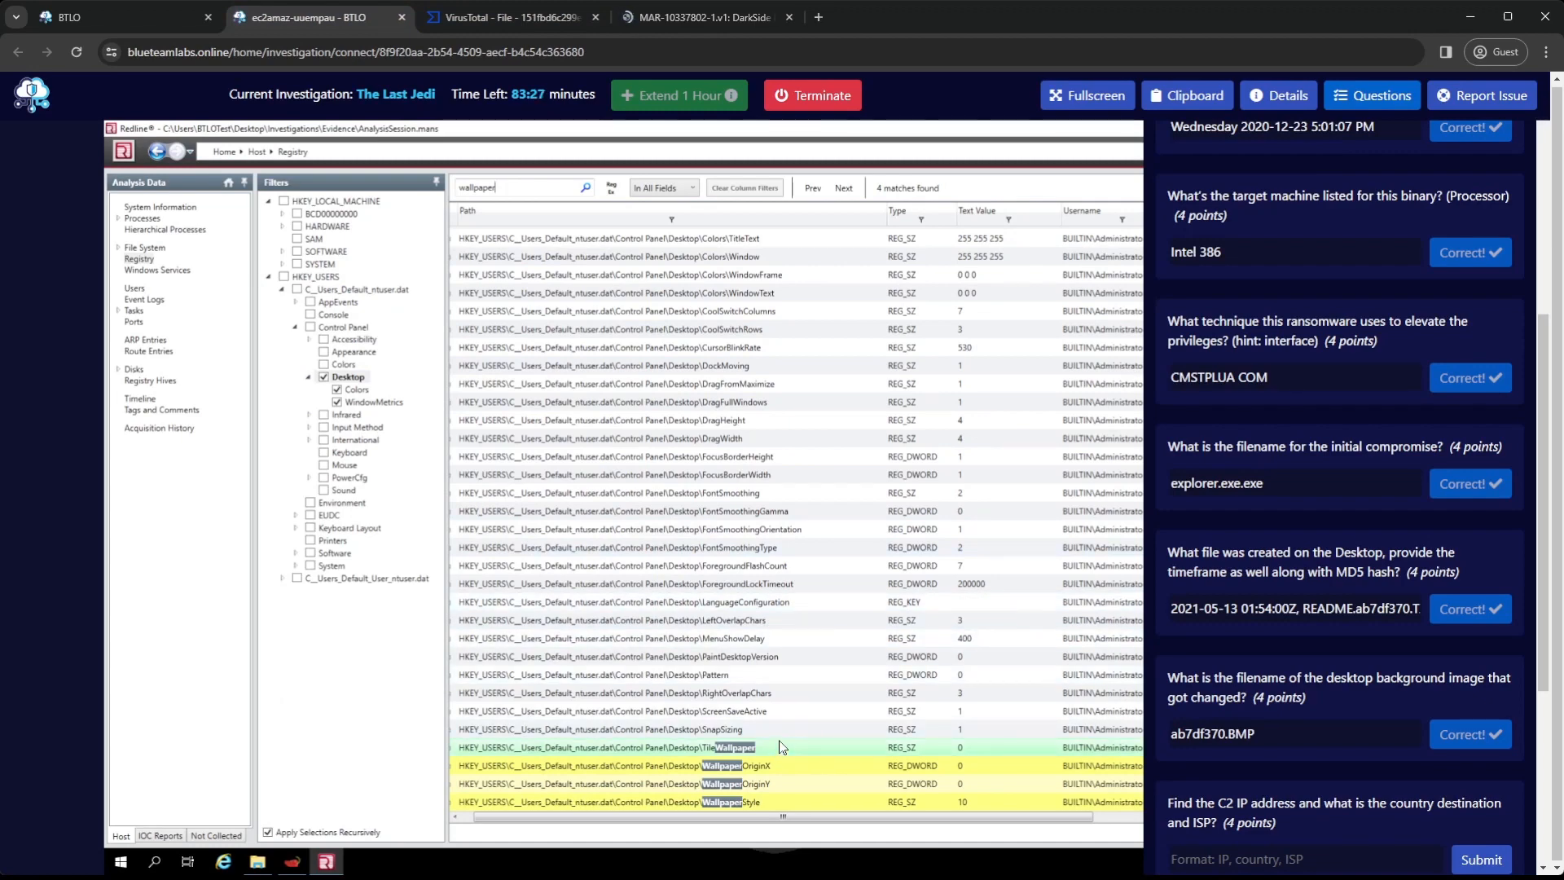
Review the Desktop registry entries around the wallpaper matches in Redline, and read the question about the C2 IP address, country and ISP
{"action": "scroll", "coordinate": [785, 737], "scroll_direction": "down", "scroll_amount": 2}
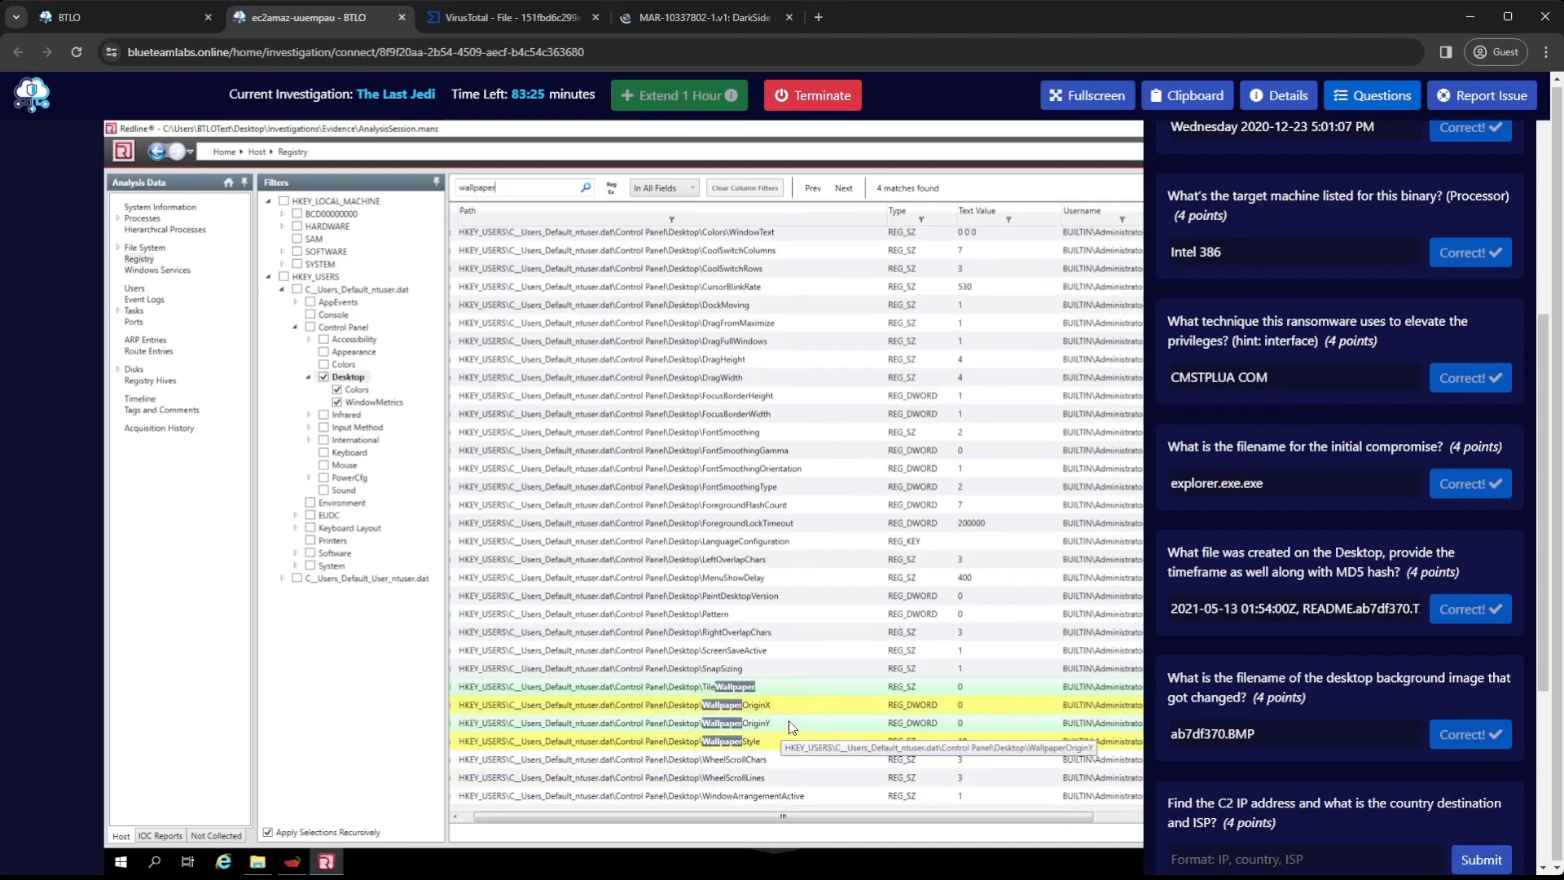
{"action": "scroll", "coordinate": [795, 715], "scroll_direction": "down", "scroll_amount": 6}
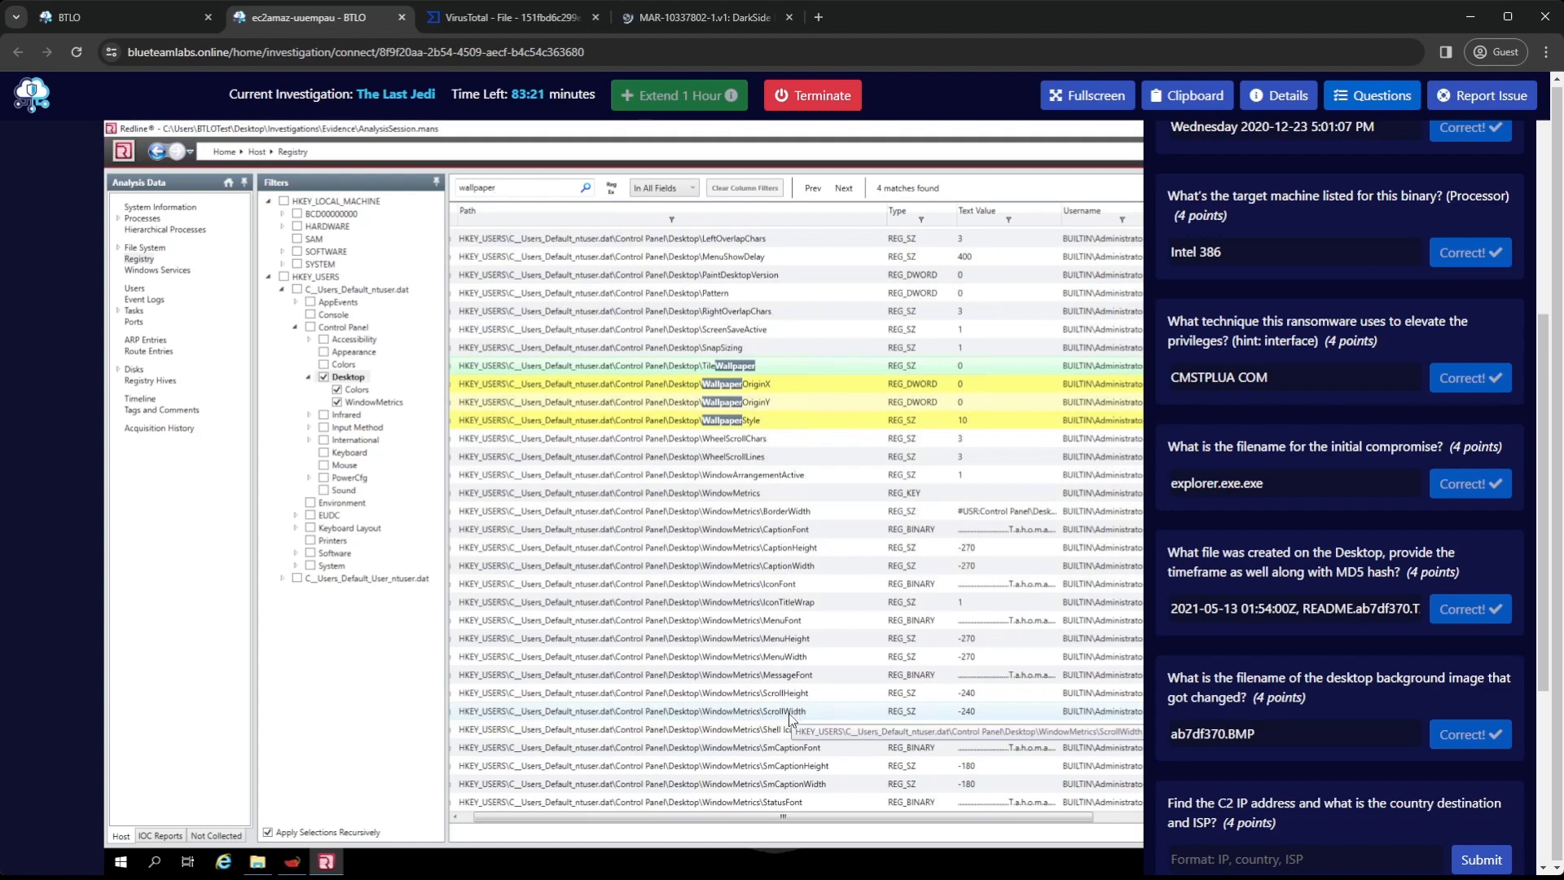
{"action": "scroll", "coordinate": [792, 708], "scroll_direction": "up", "scroll_amount": 2}
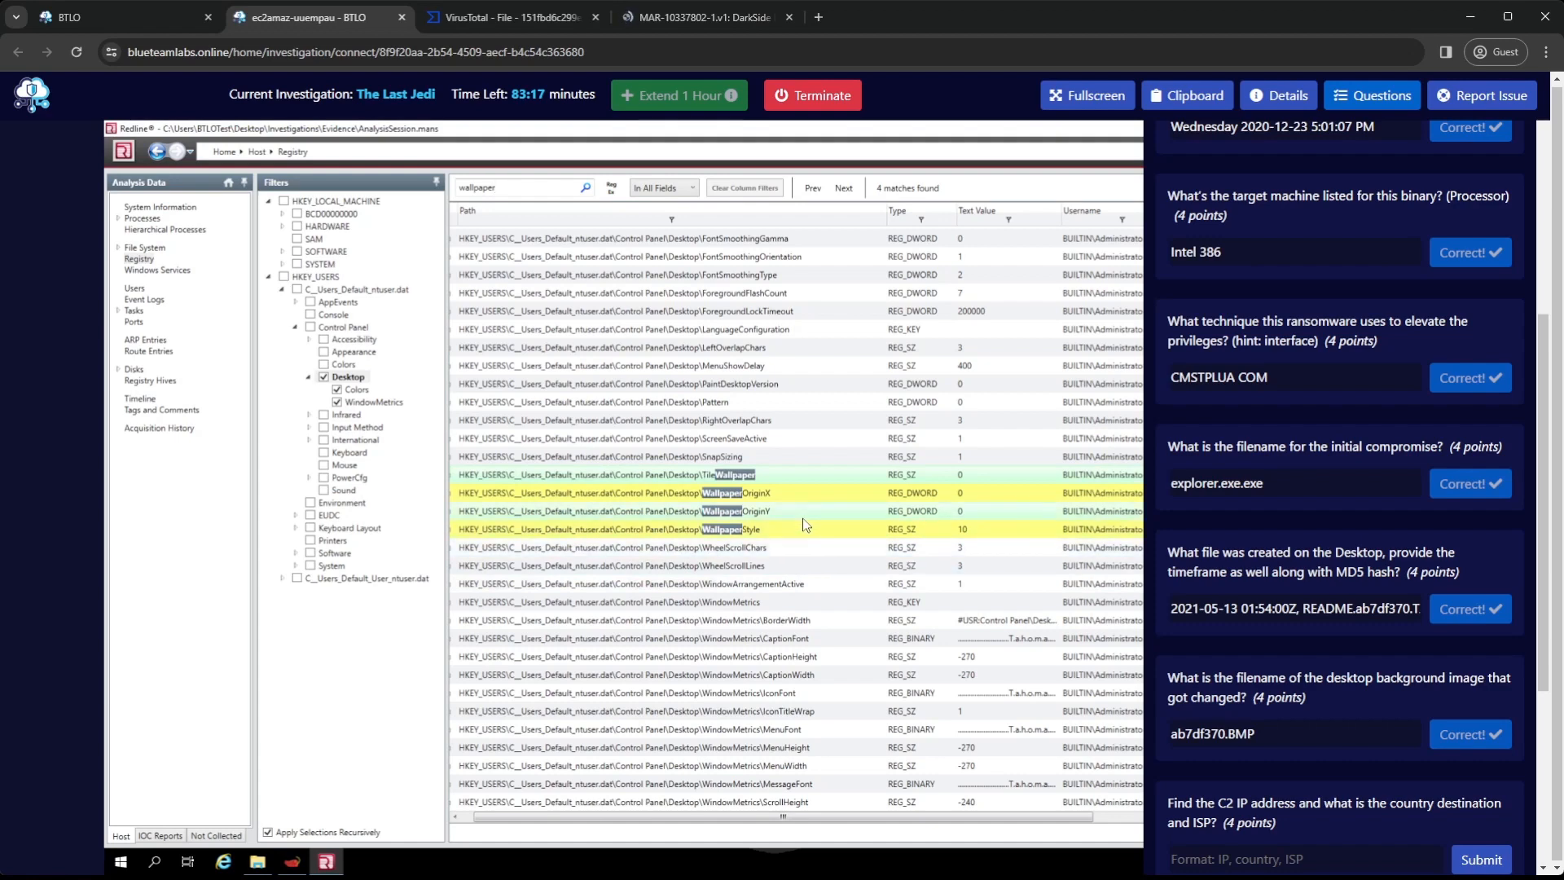
{"action": "scroll", "coordinate": [805, 524], "scroll_direction": "up", "scroll_amount": 3}
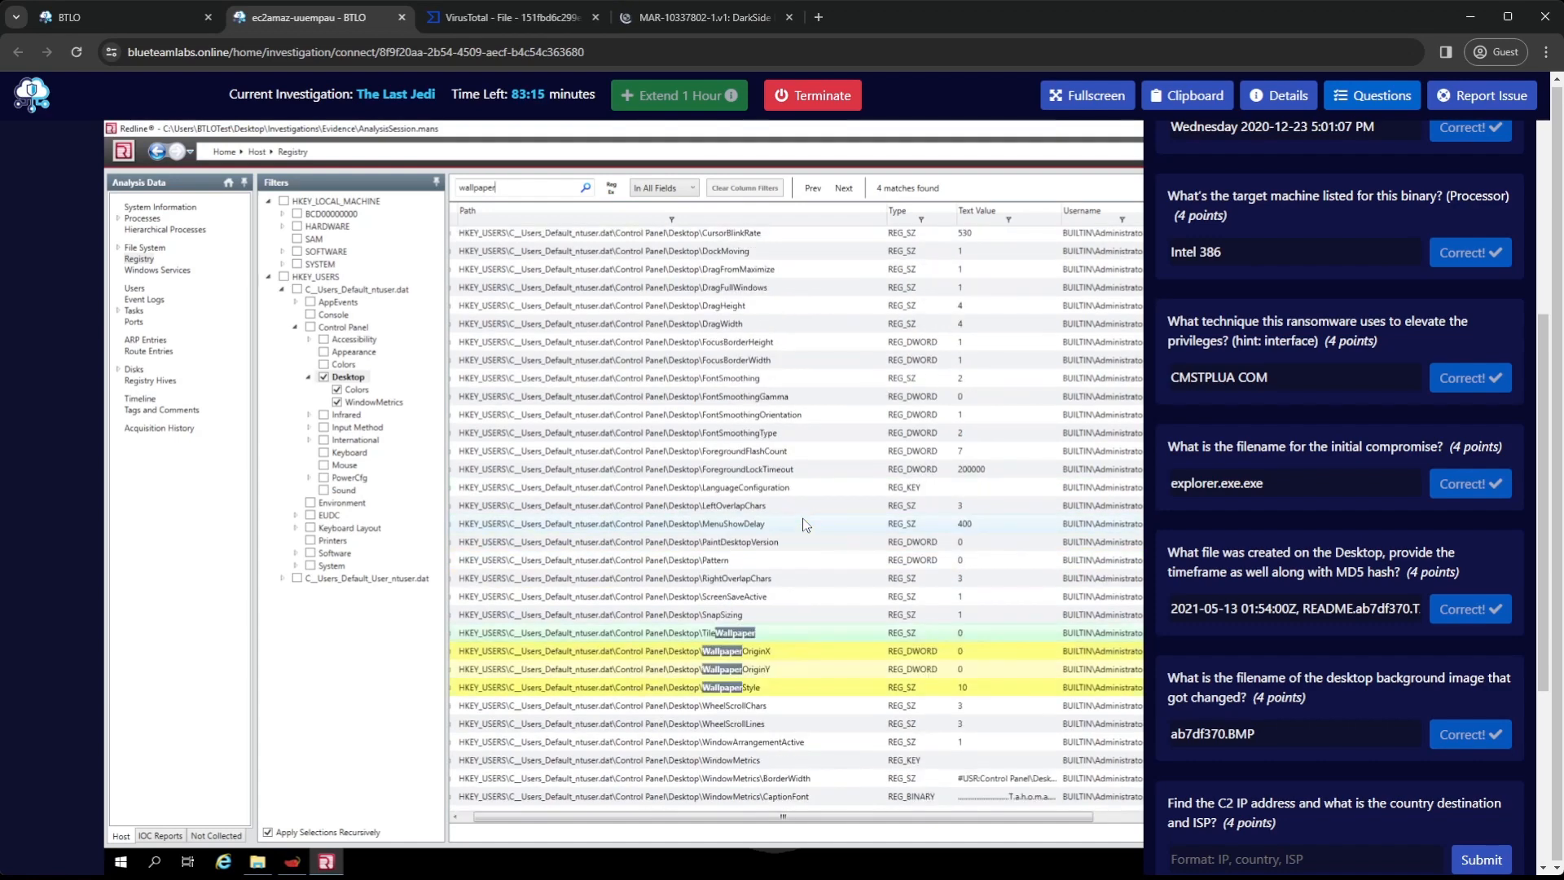
{"action": "scroll", "coordinate": [805, 524], "scroll_direction": "up", "scroll_amount": 3}
{"action": "scroll", "coordinate": [1276, 764], "scroll_direction": "down", "scroll_amount": 1}
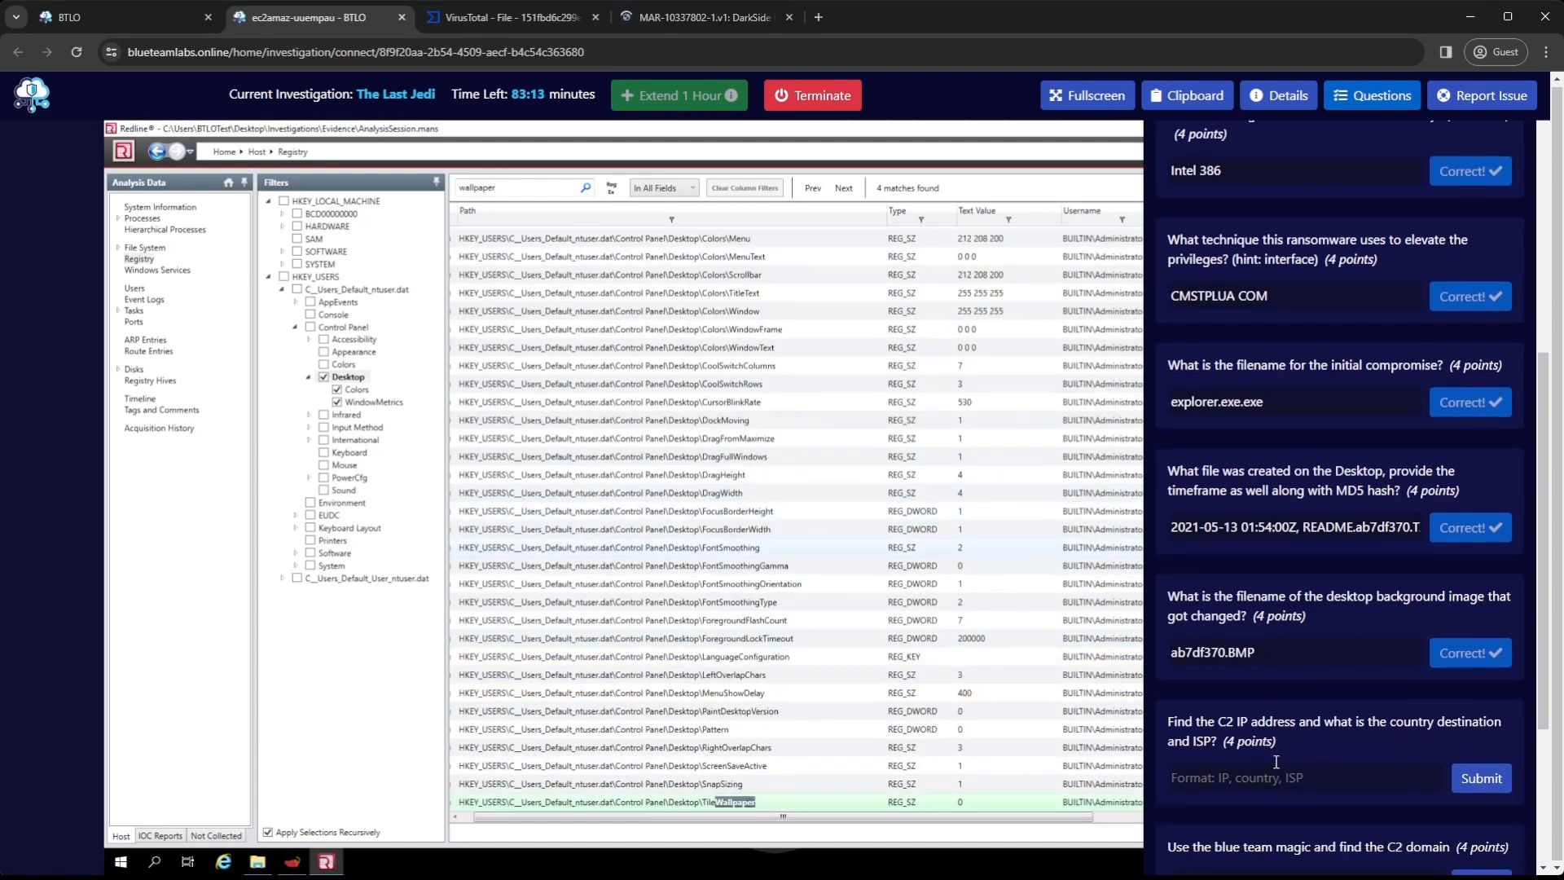
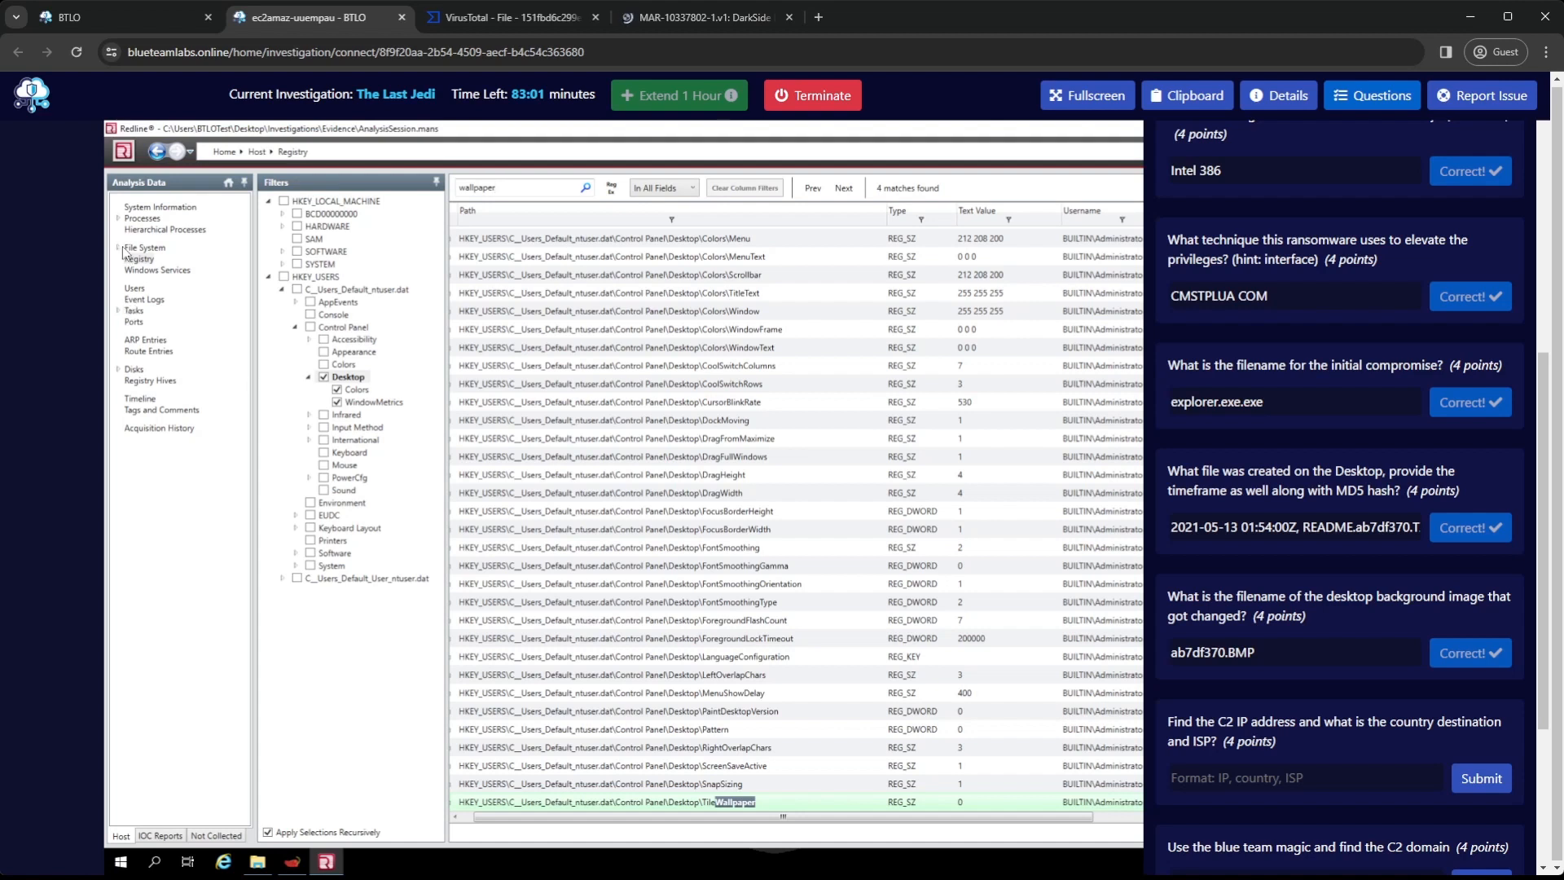
Review the host's ARP entries and route entries in Redline for external IP addresses
{"action": "left_click", "coordinate": [120, 219]}
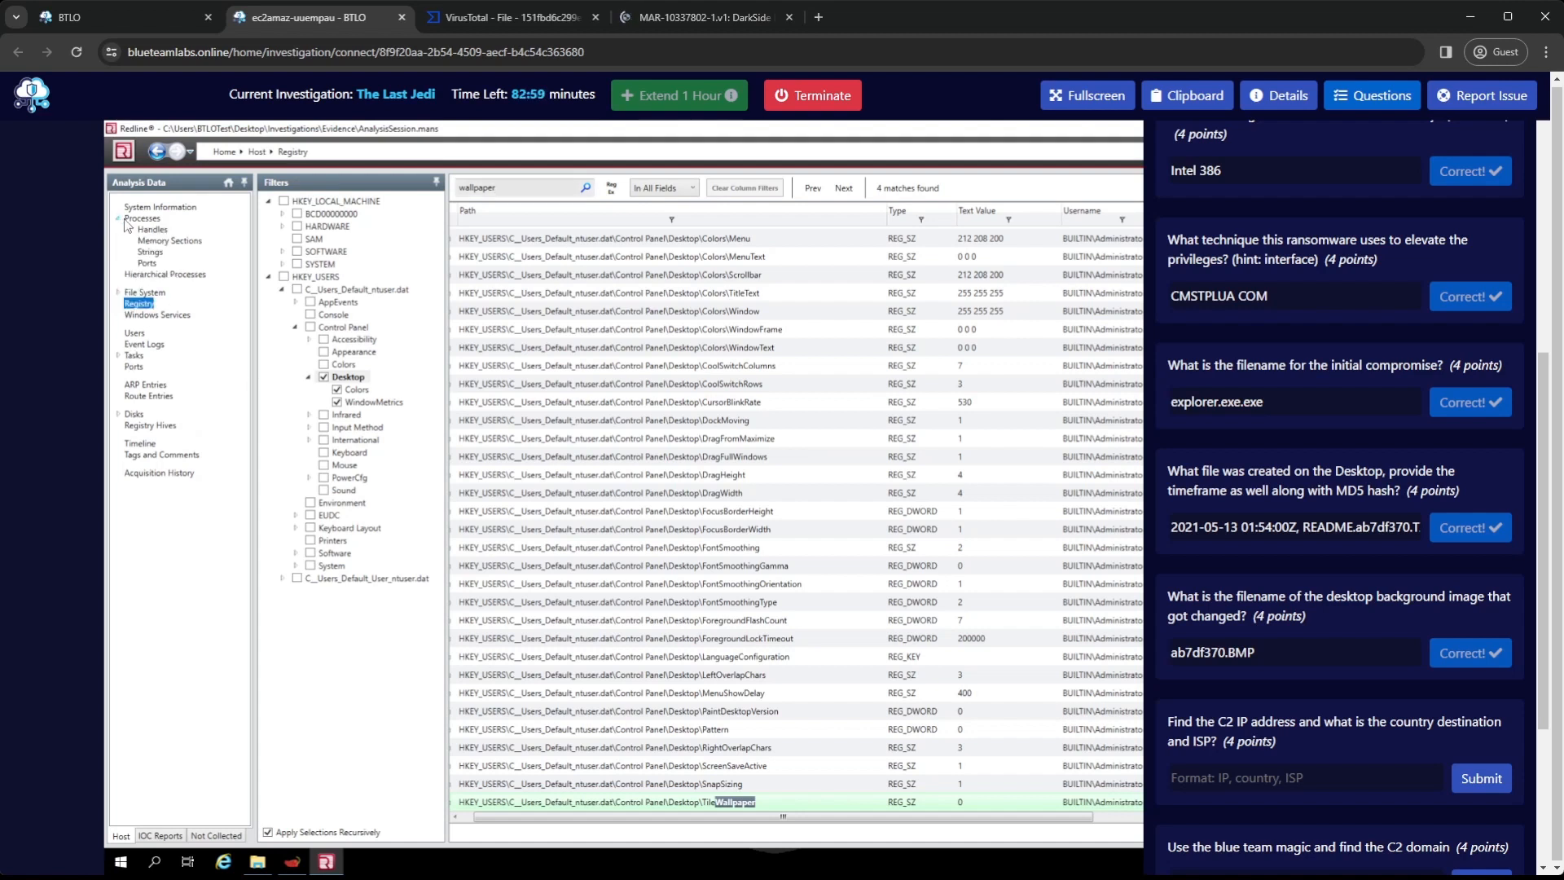
{"action": "left_click", "coordinate": [145, 387]}
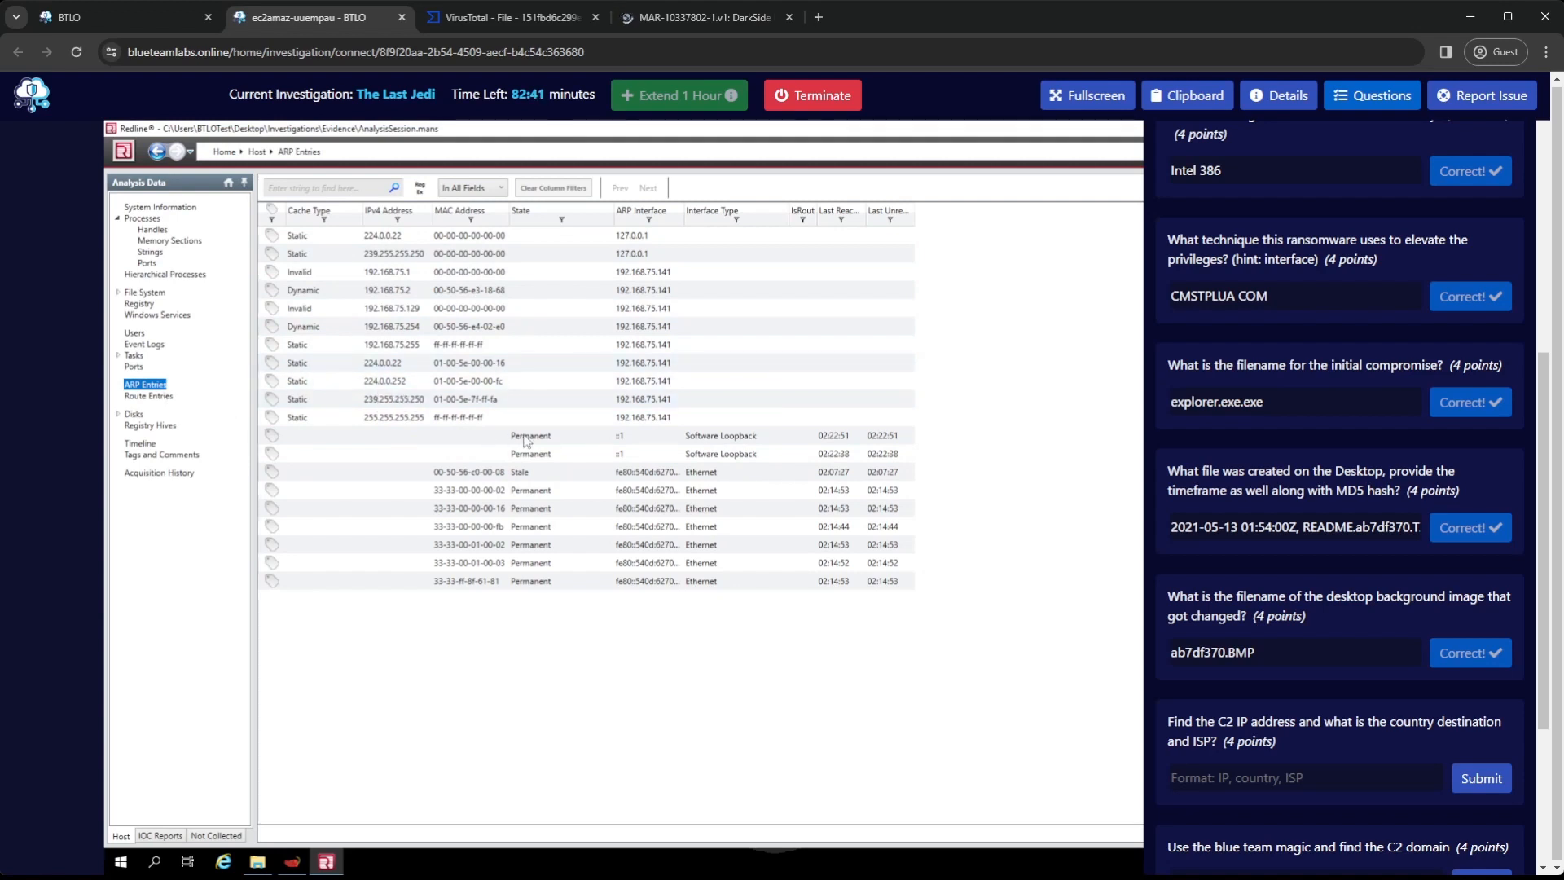
{"action": "key", "text": "Down"}
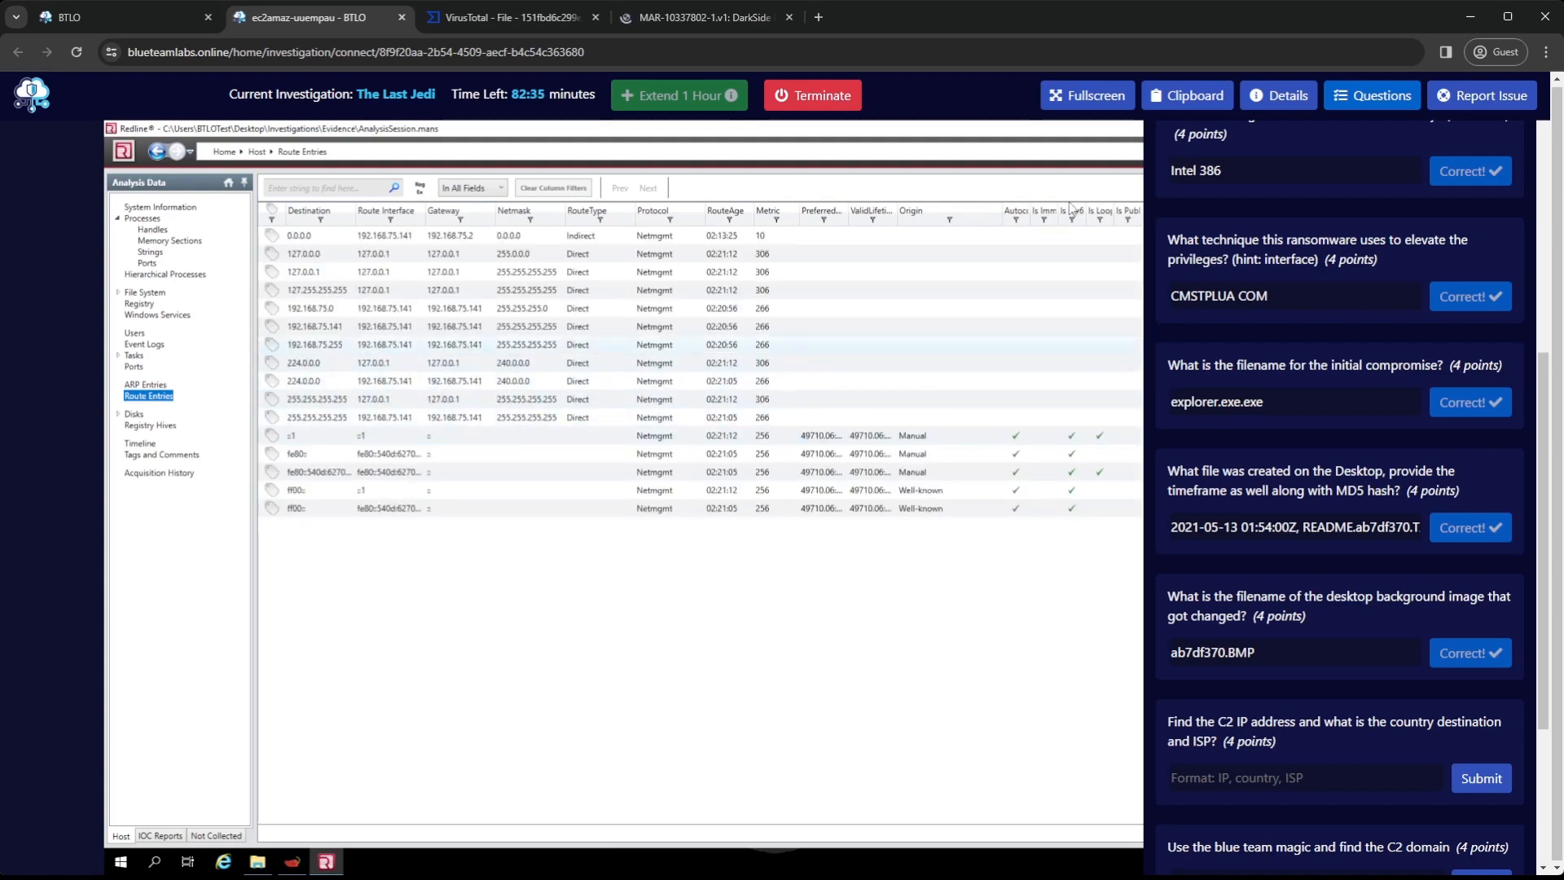
Open the traffic-analysis capture from the Investigations\Evidence folder in Wireshark and maximize its window
{"action": "left_click", "coordinate": [1398, 106]}
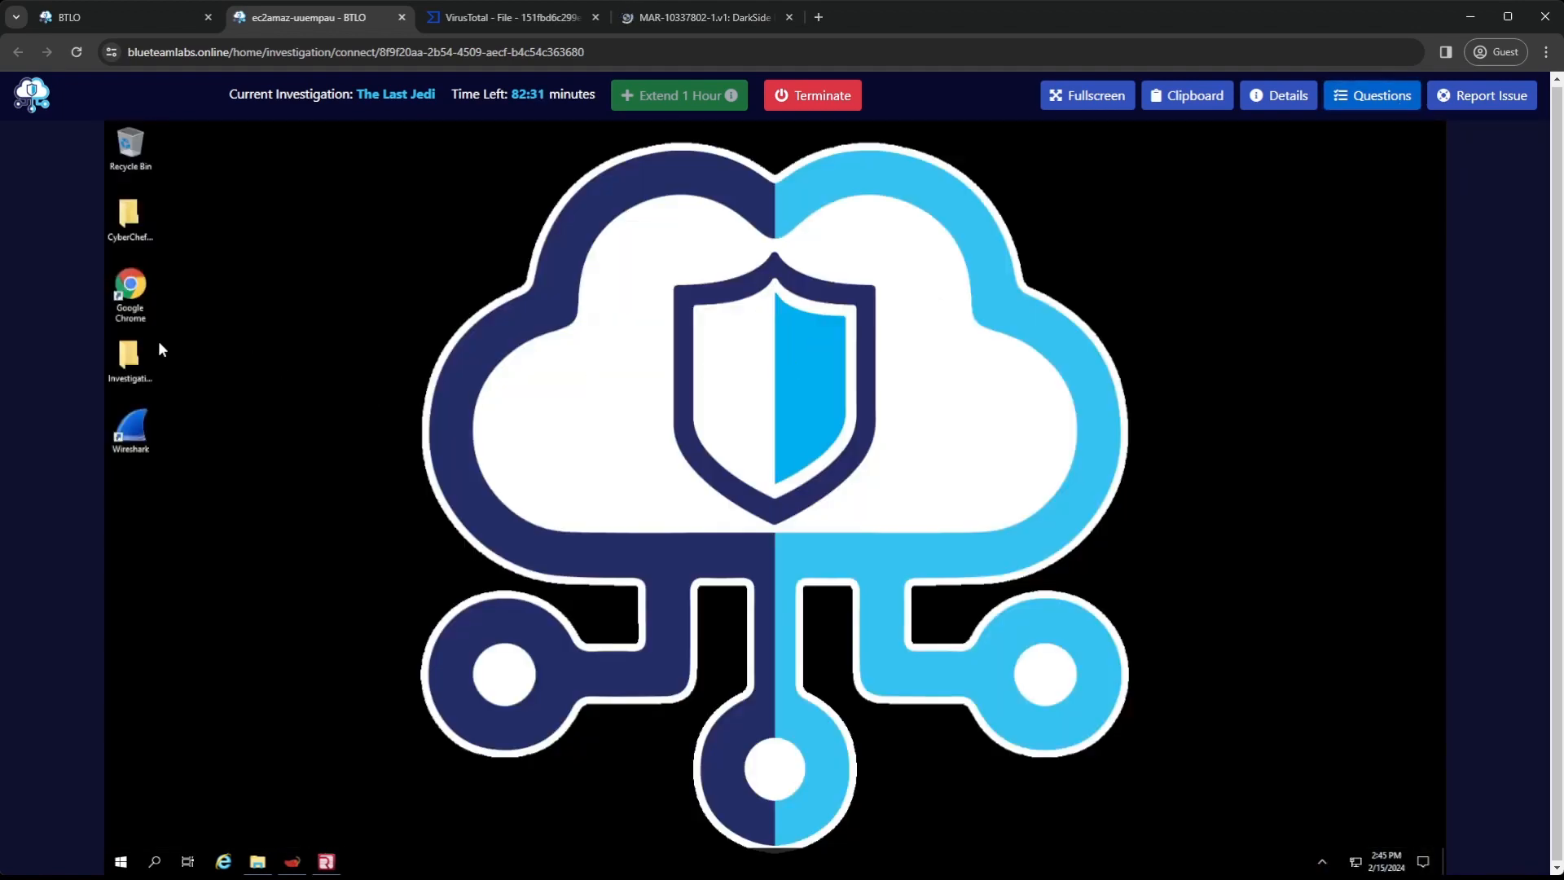
{"action": "double_click", "coordinate": [149, 352]}
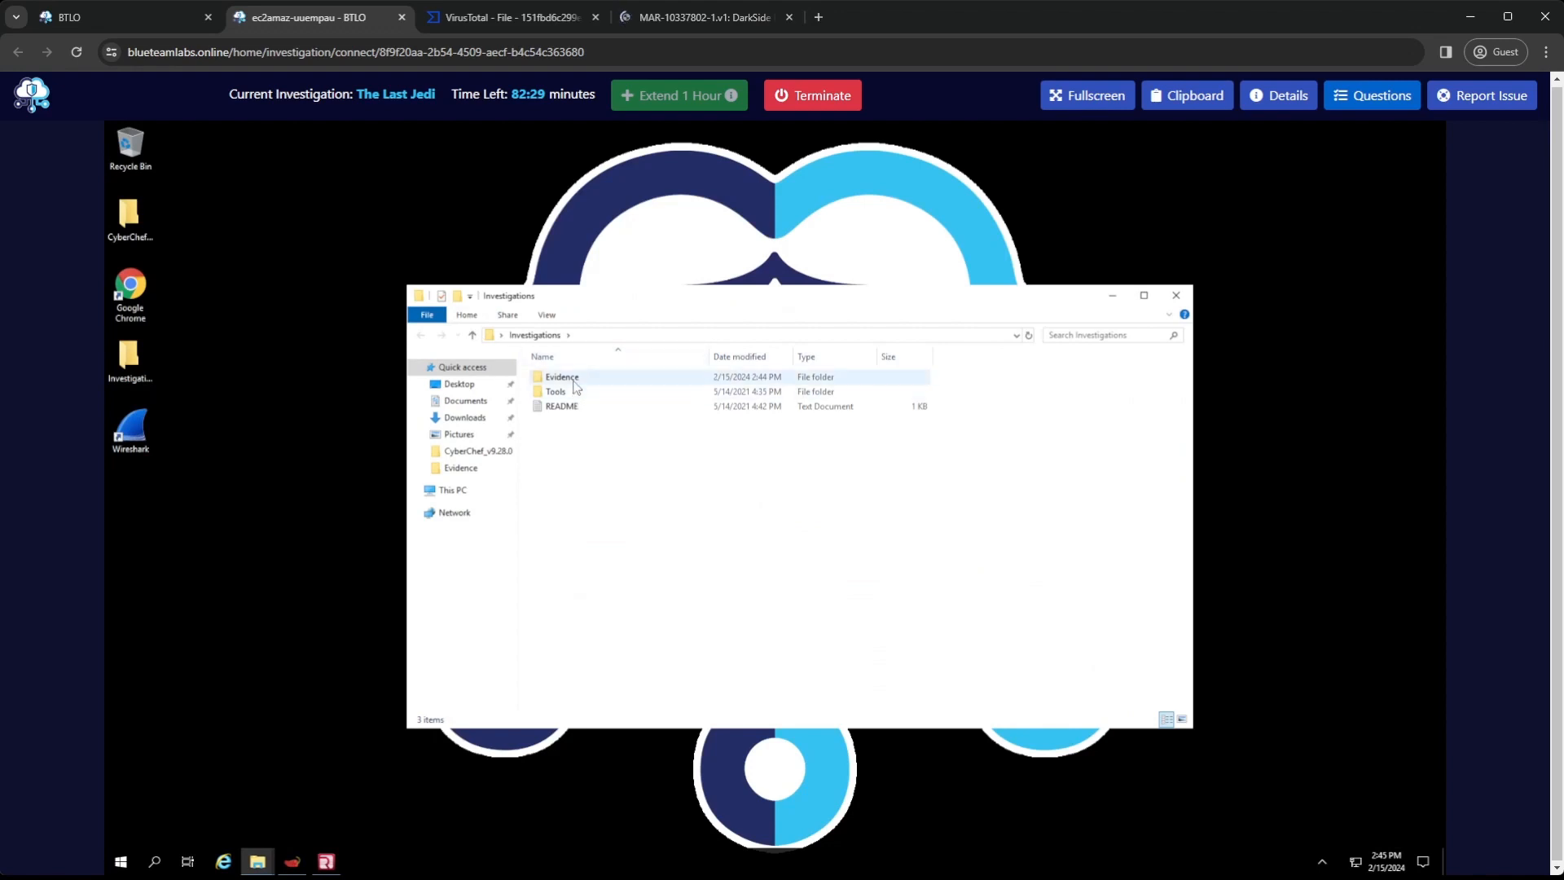
{"action": "double_click", "coordinate": [574, 380]}
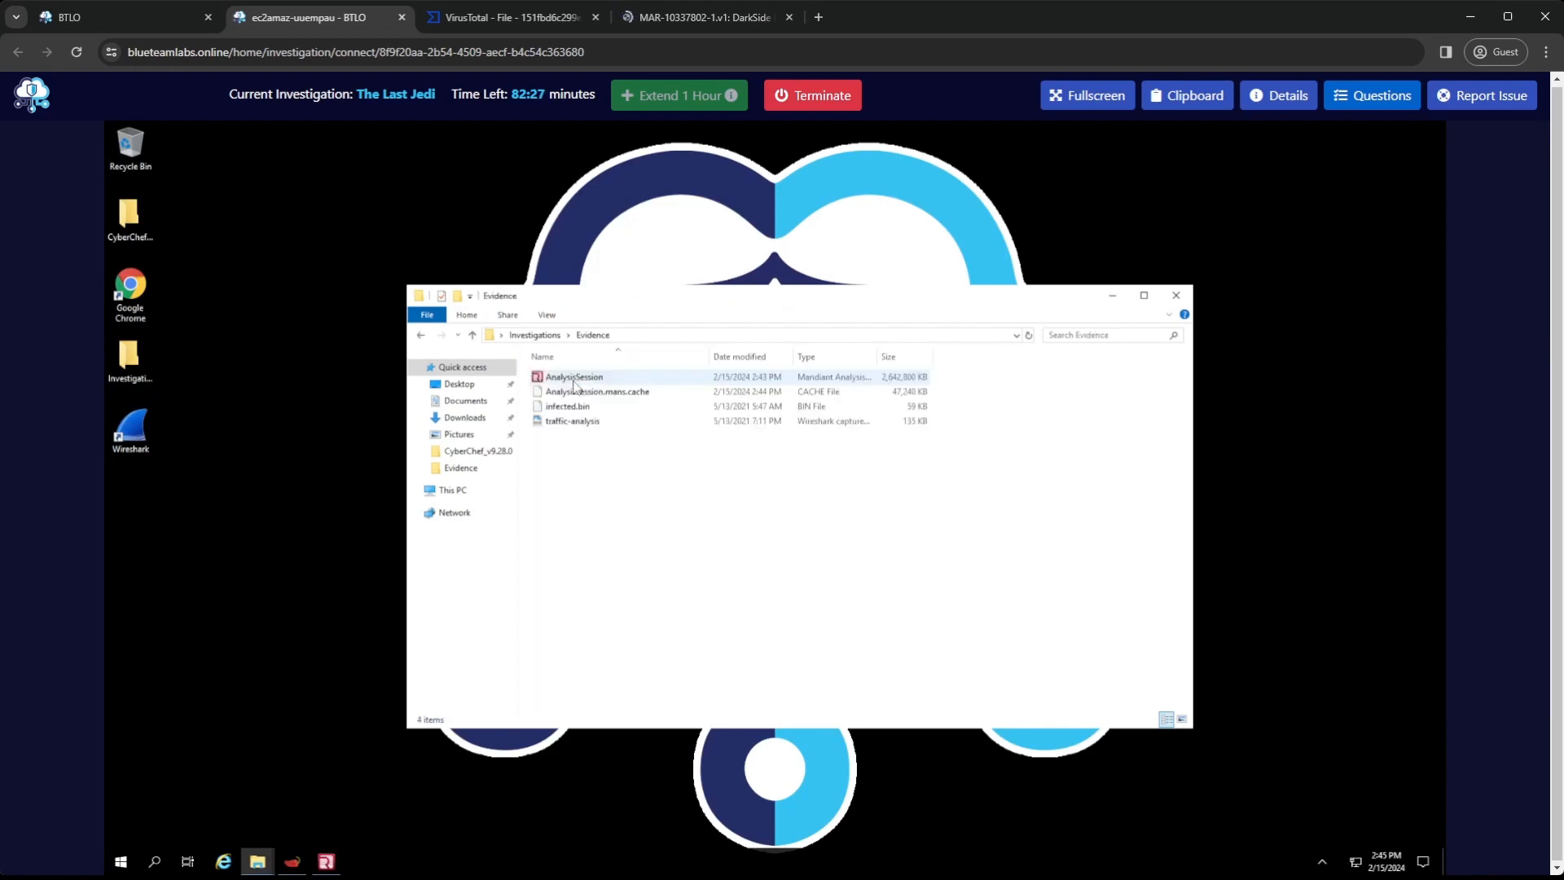
{"action": "double_click", "coordinate": [573, 420]}
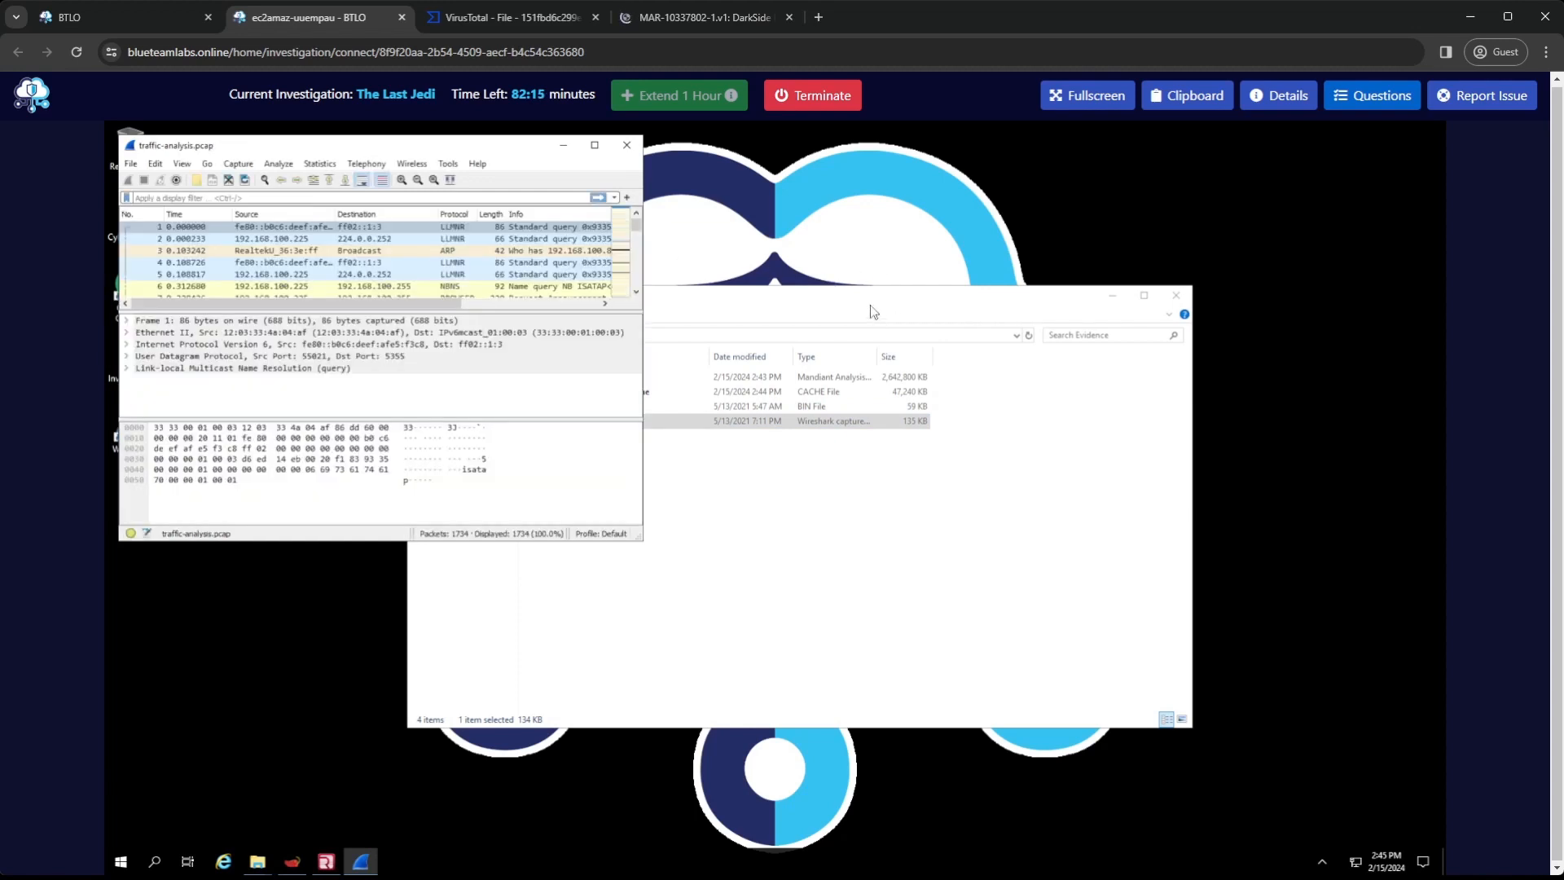
{"action": "left_click", "coordinate": [595, 145]}
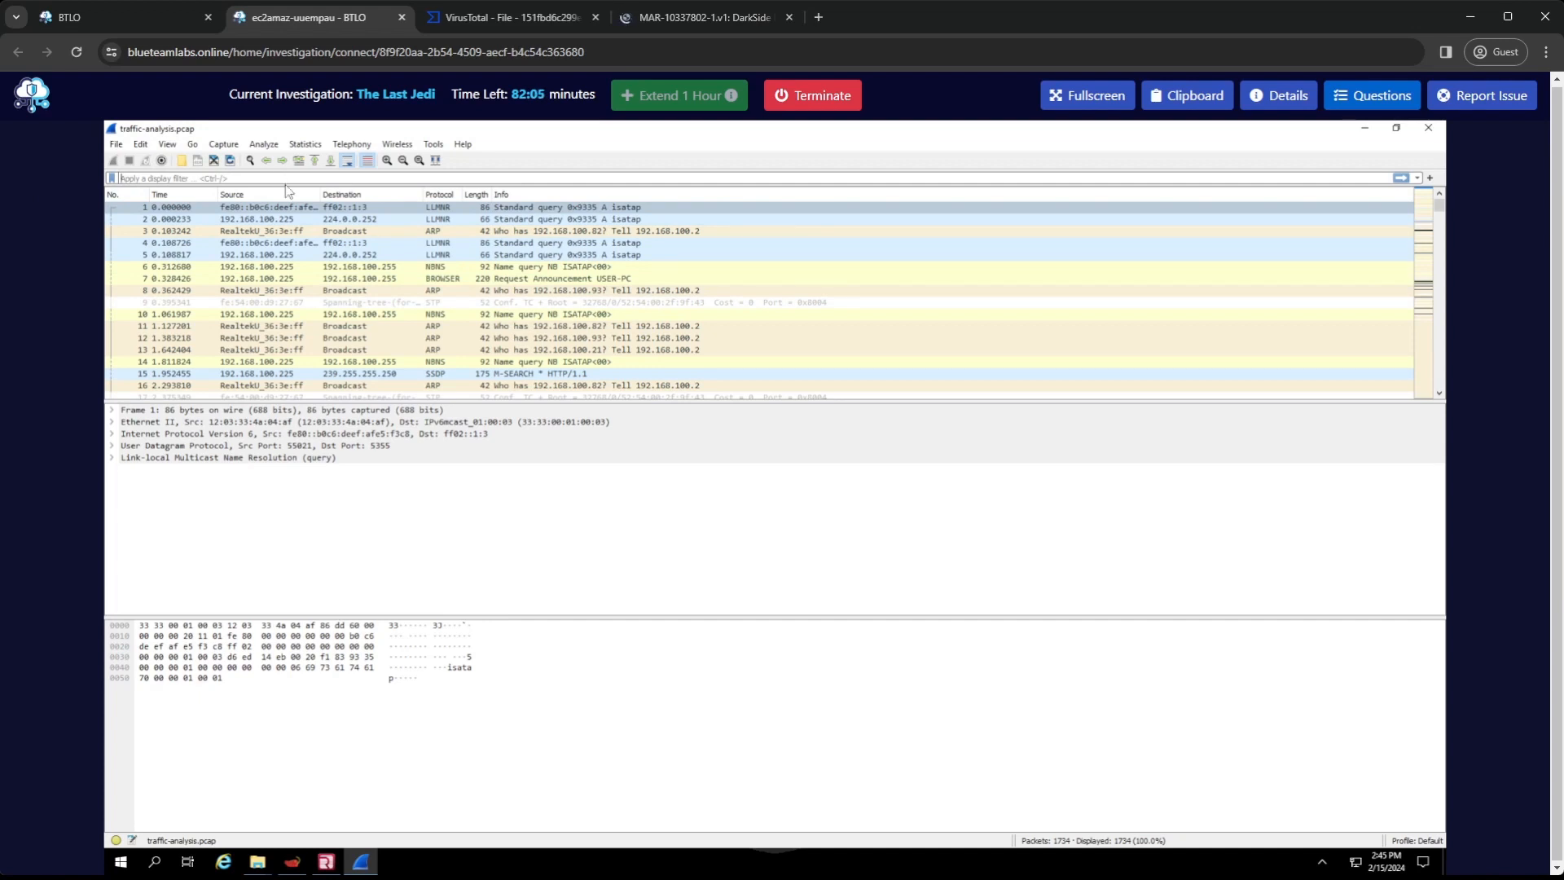
Apply the display filter ip.dst != 192.168.100.0/24 to the capture
{"action": "type", "text": "ip"}
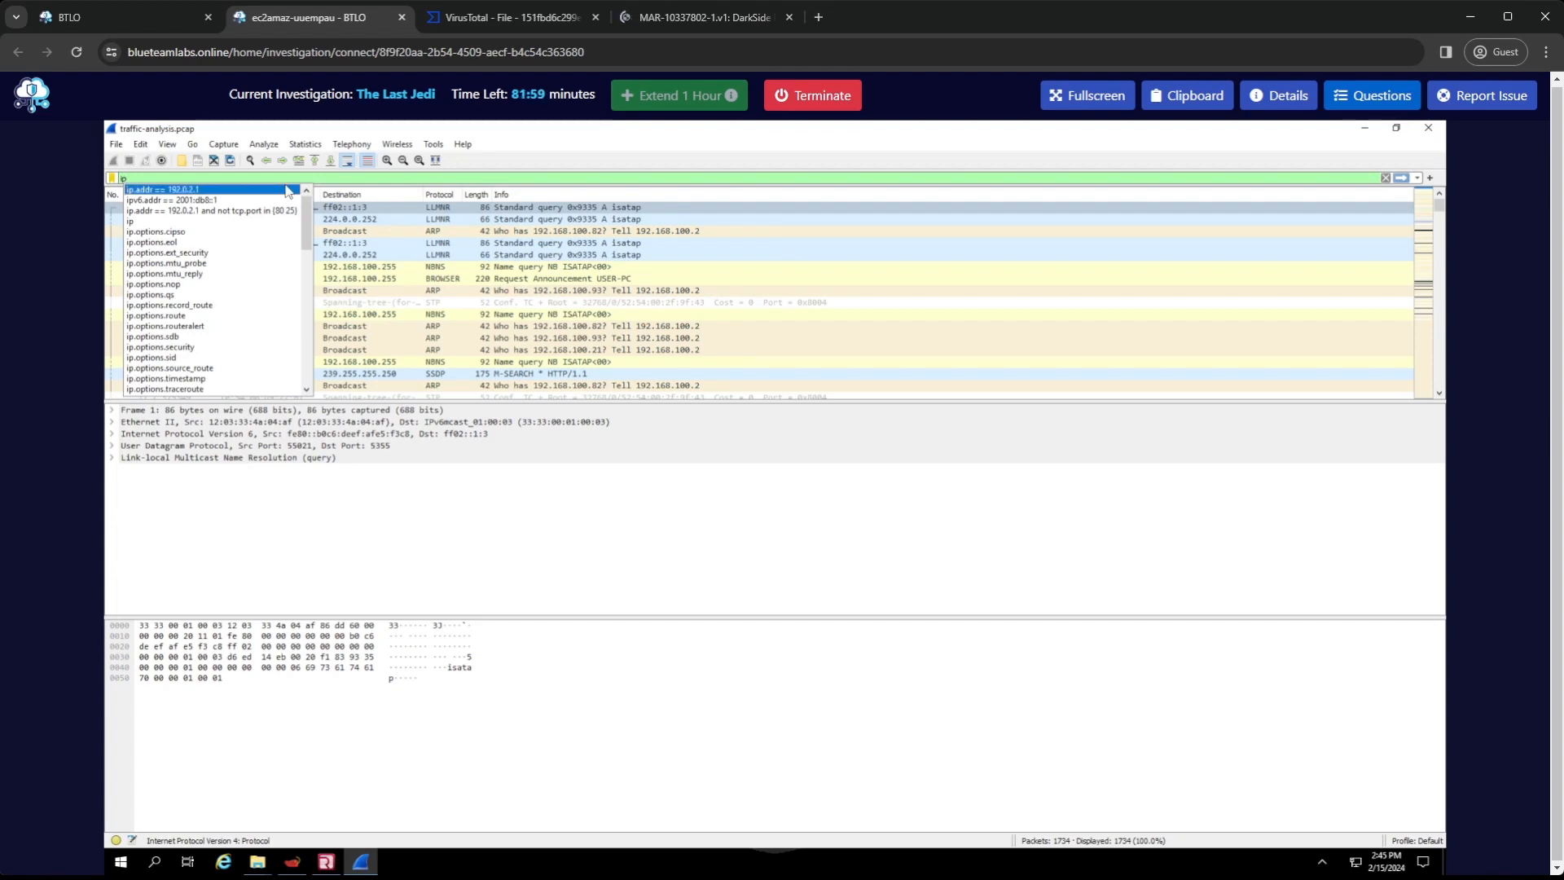
{"action": "type", "text": ".d"}
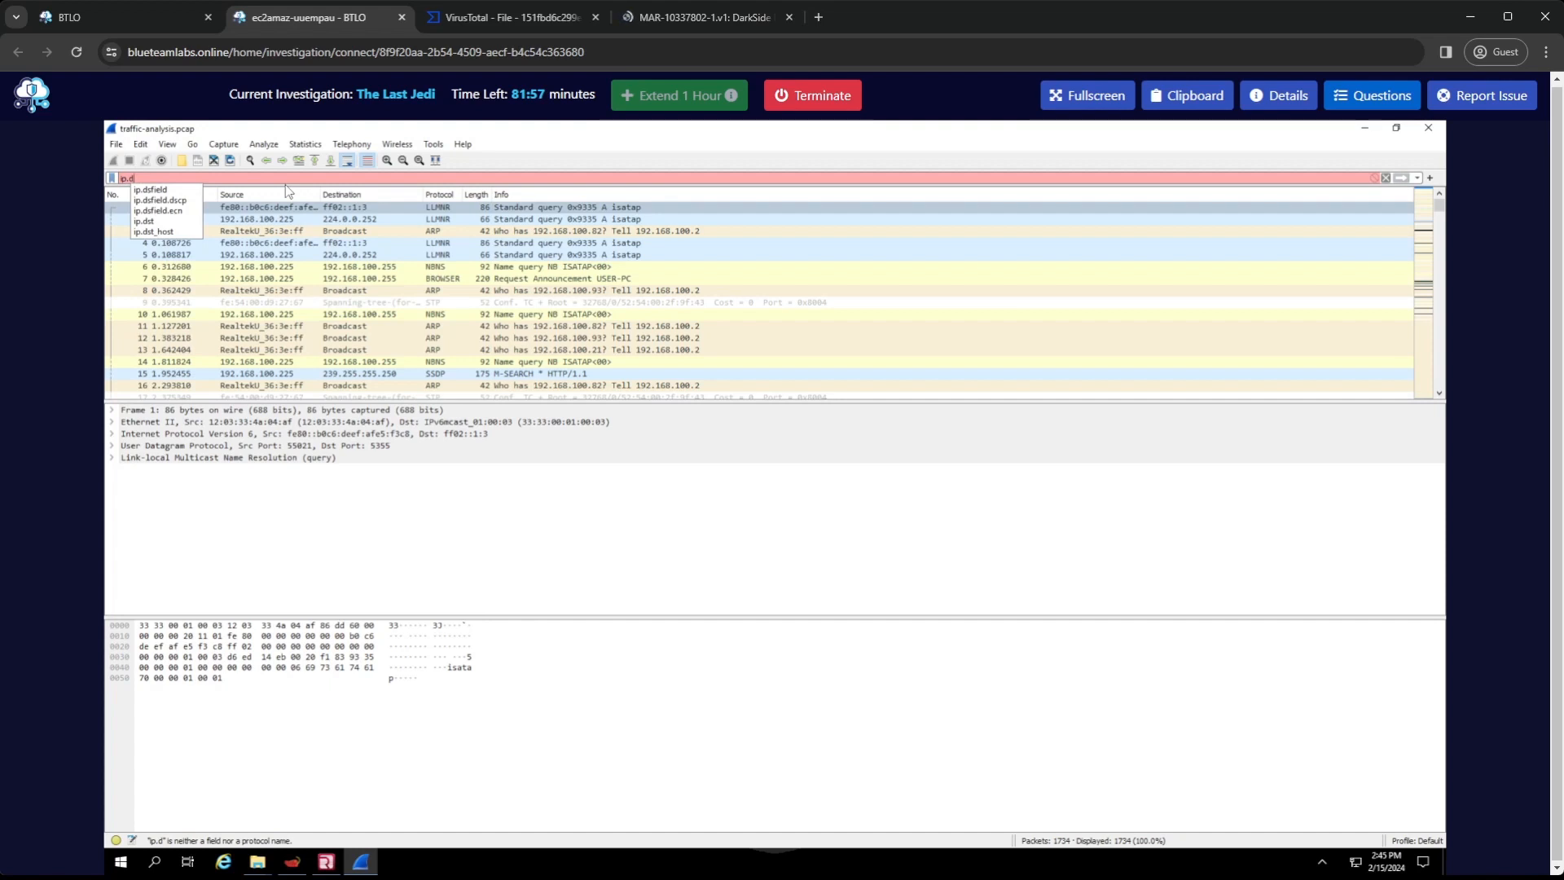
{"action": "key", "text": "Down"}
{"action": "key", "text": "Down"}
{"action": "key", "text": "Down"}
{"action": "key", "text": "Down"}
{"action": "key", "text": "Return"}
{"action": "type", "text": "!"}
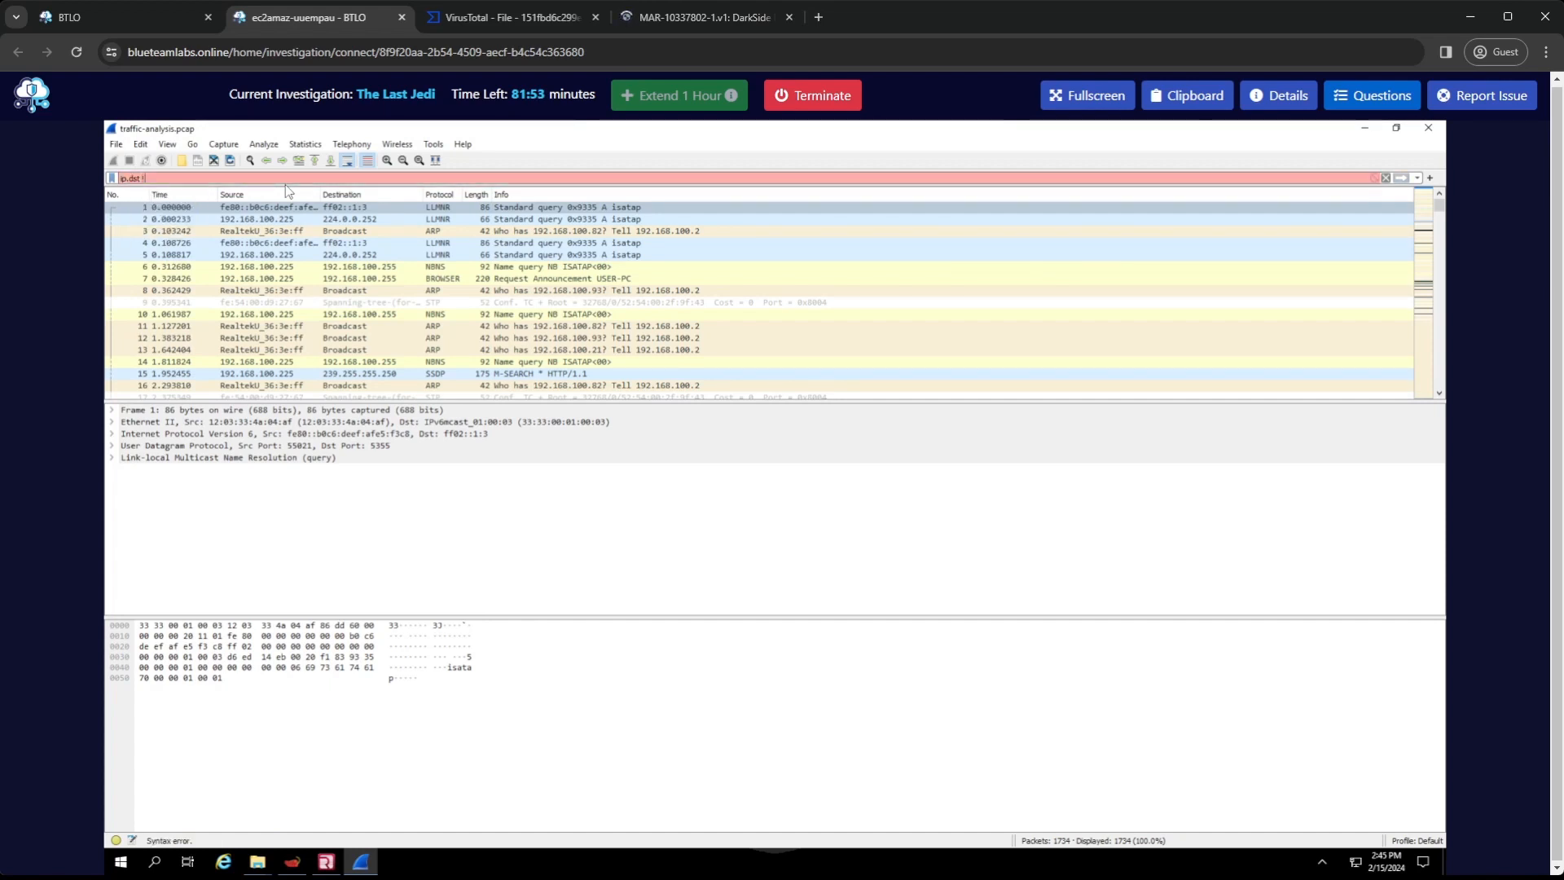
{"action": "type", "text": "= 192.168.100"}
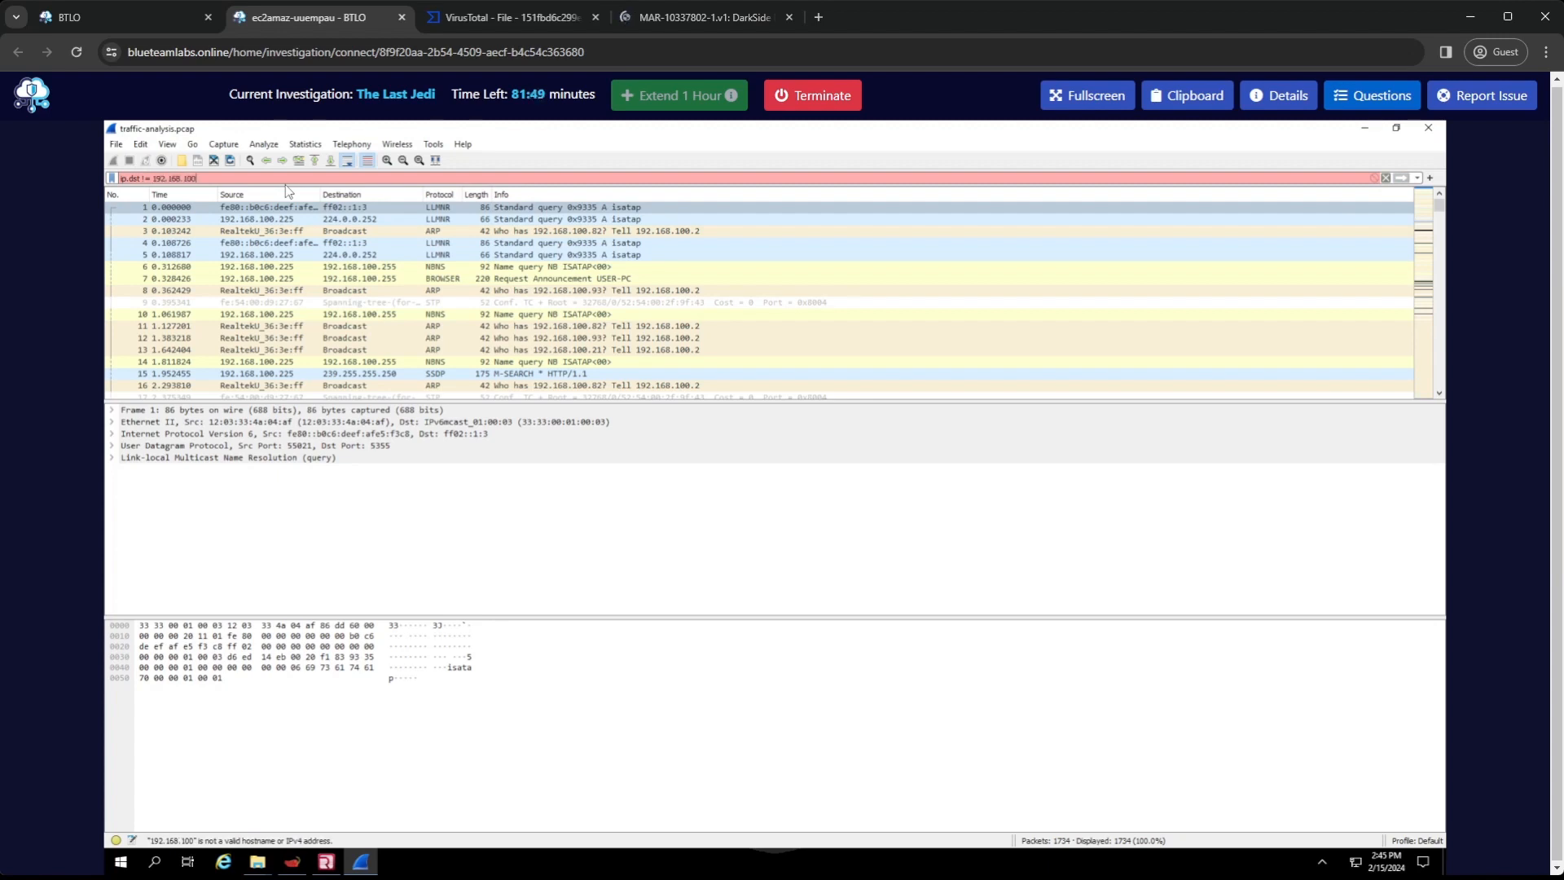
{"action": "type", "text": ".0/24"}
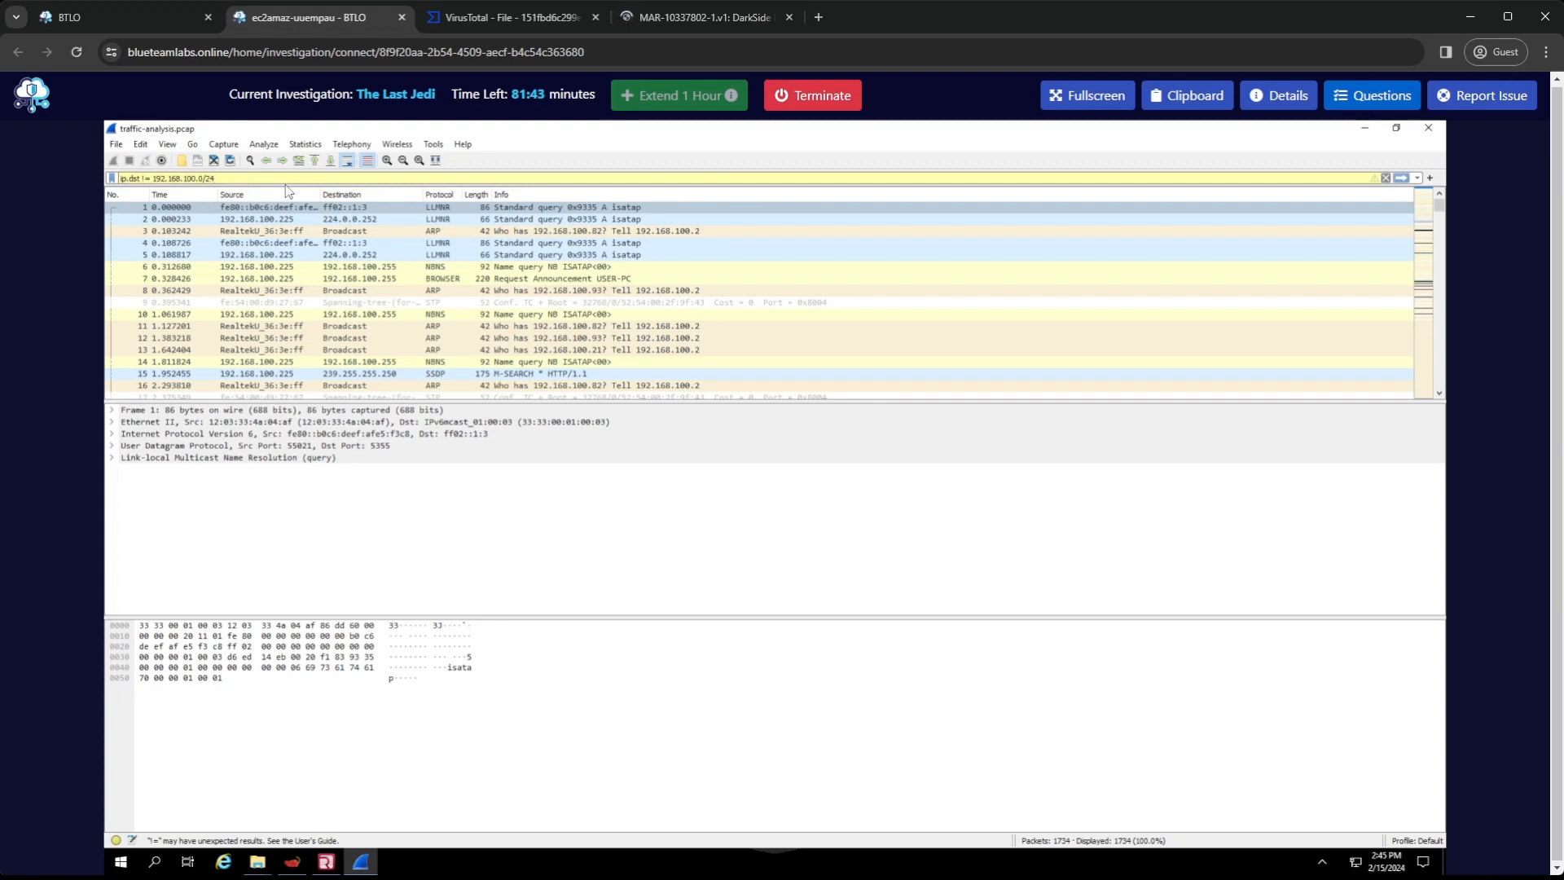
{"action": "key", "text": "Return"}
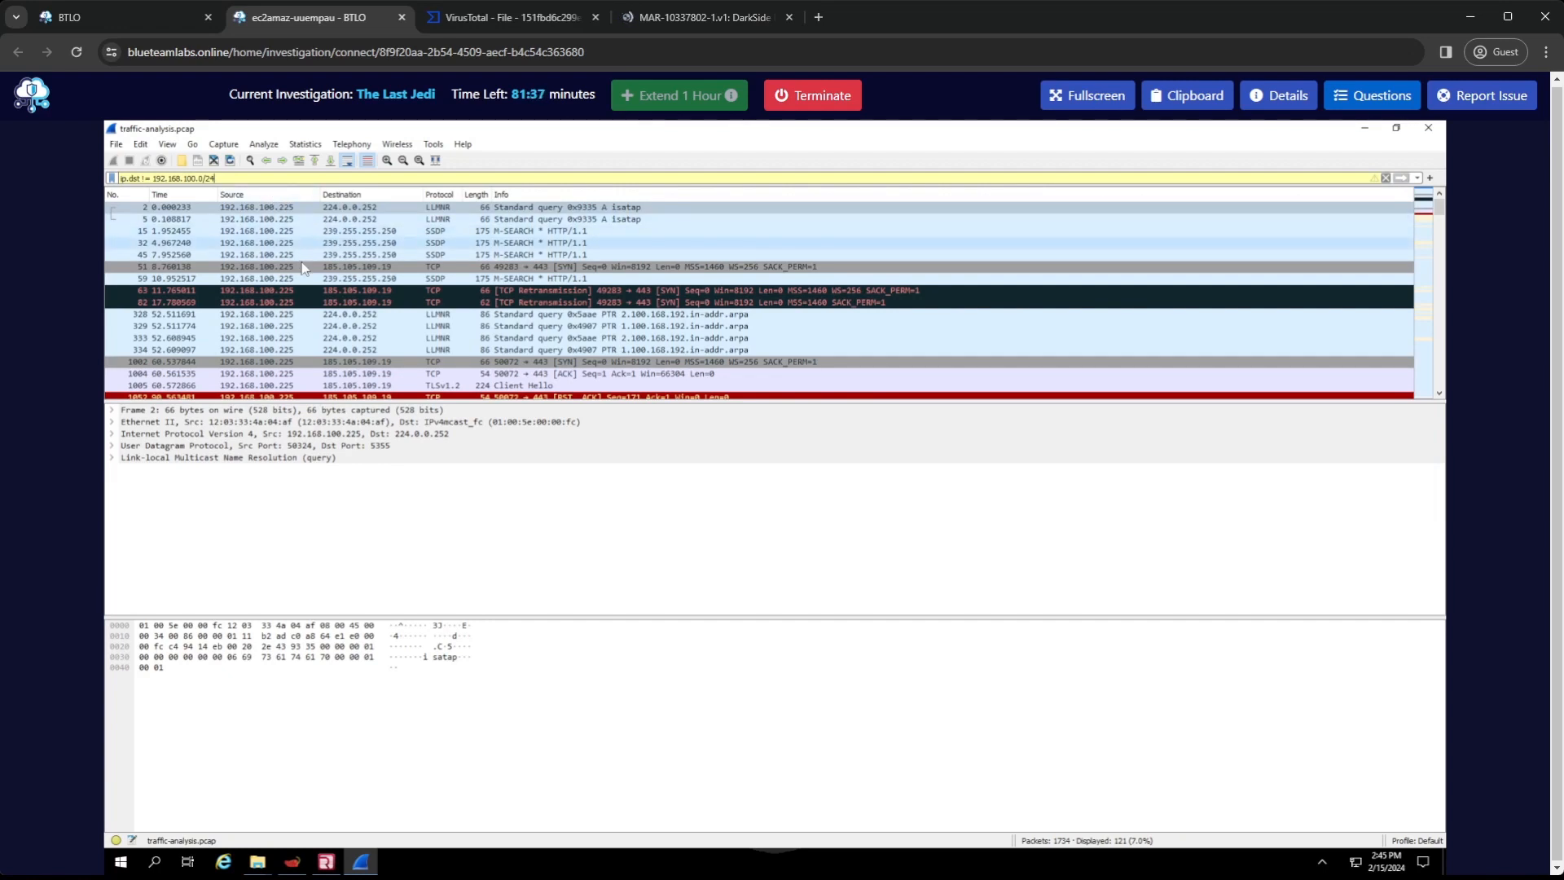
Expand the Transmission Control Protocol details of packet 51 and read through its fields
{"action": "left_click", "coordinate": [367, 268]}
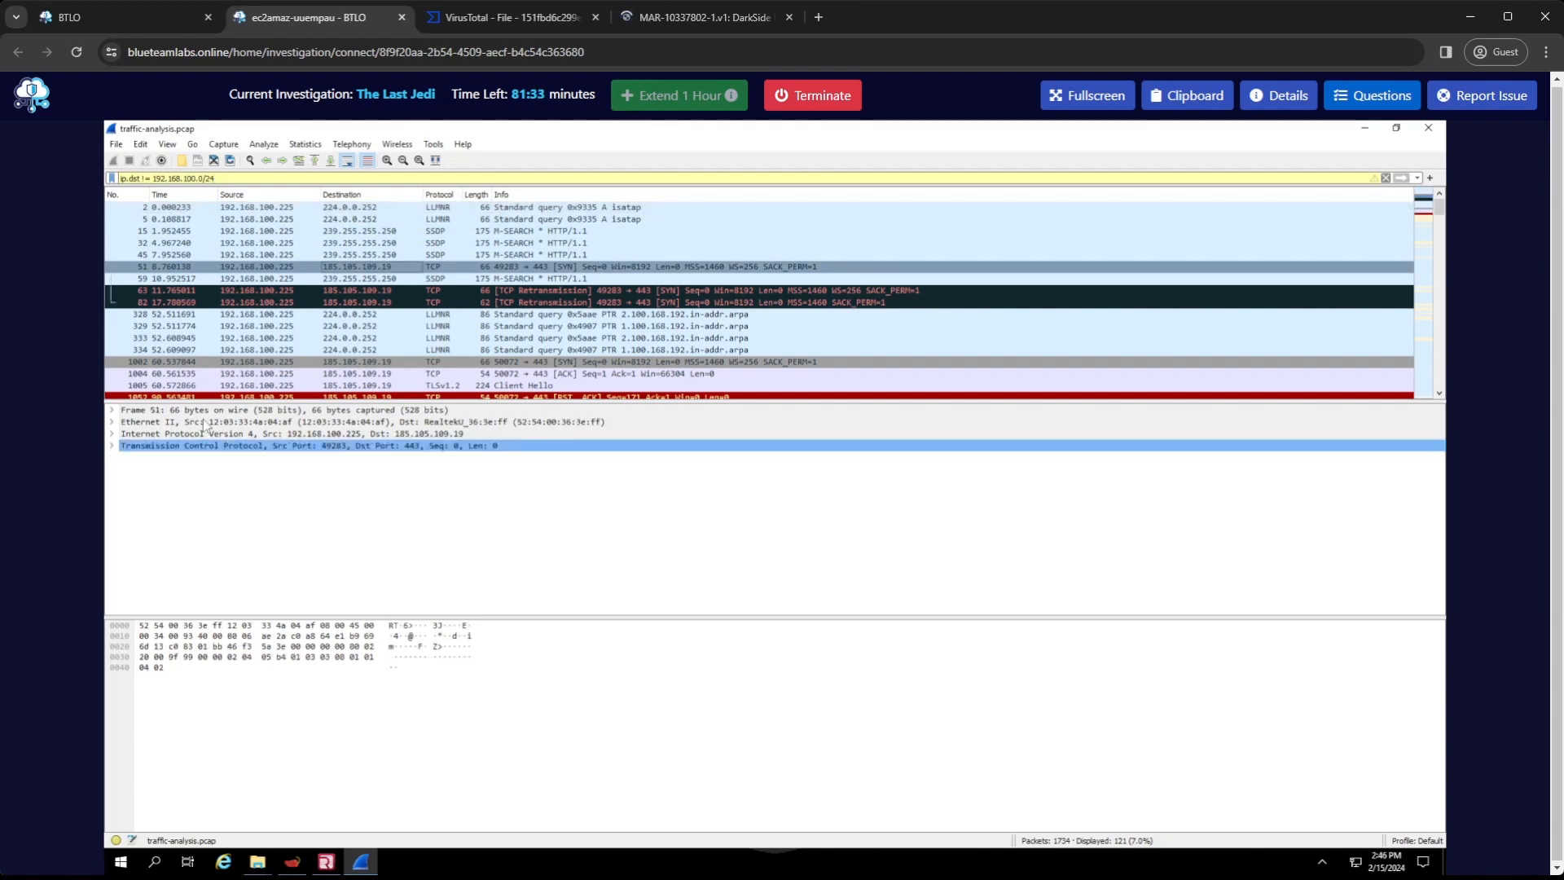
{"action": "left_click", "coordinate": [112, 447]}
{"action": "left_click", "coordinate": [373, 555]}
{"action": "scroll", "coordinate": [375, 555], "scroll_direction": "down", "scroll_amount": 1}
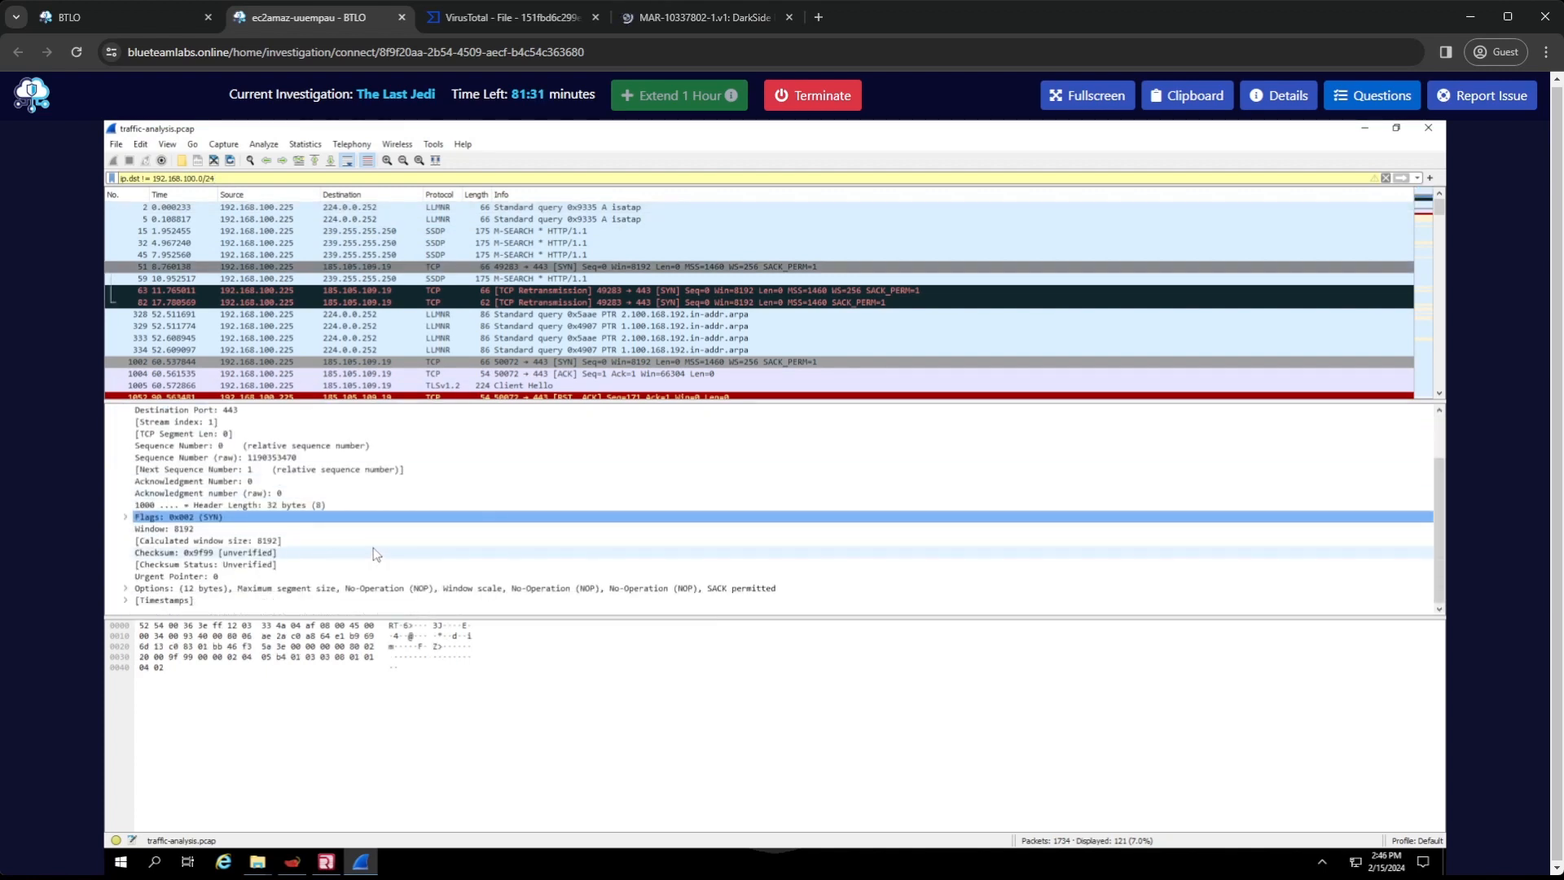
{"action": "scroll", "coordinate": [375, 521], "scroll_direction": "up", "scroll_amount": 2}
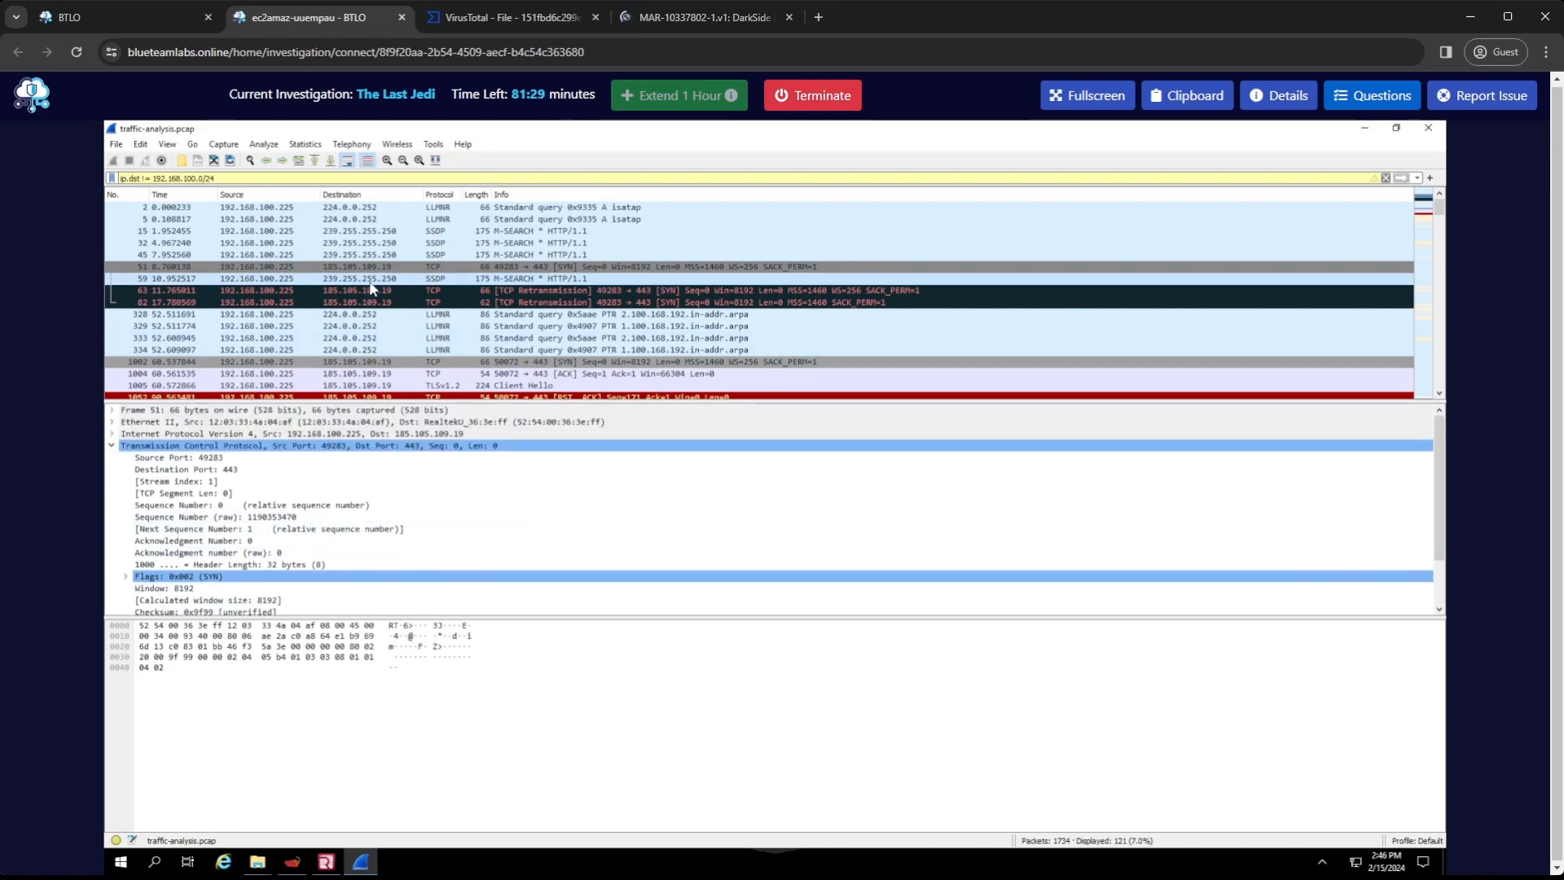
Review the destination addresses throughout the filtered packet list for other external hosts
{"action": "scroll", "coordinate": [418, 370], "scroll_direction": "down", "scroll_amount": 4}
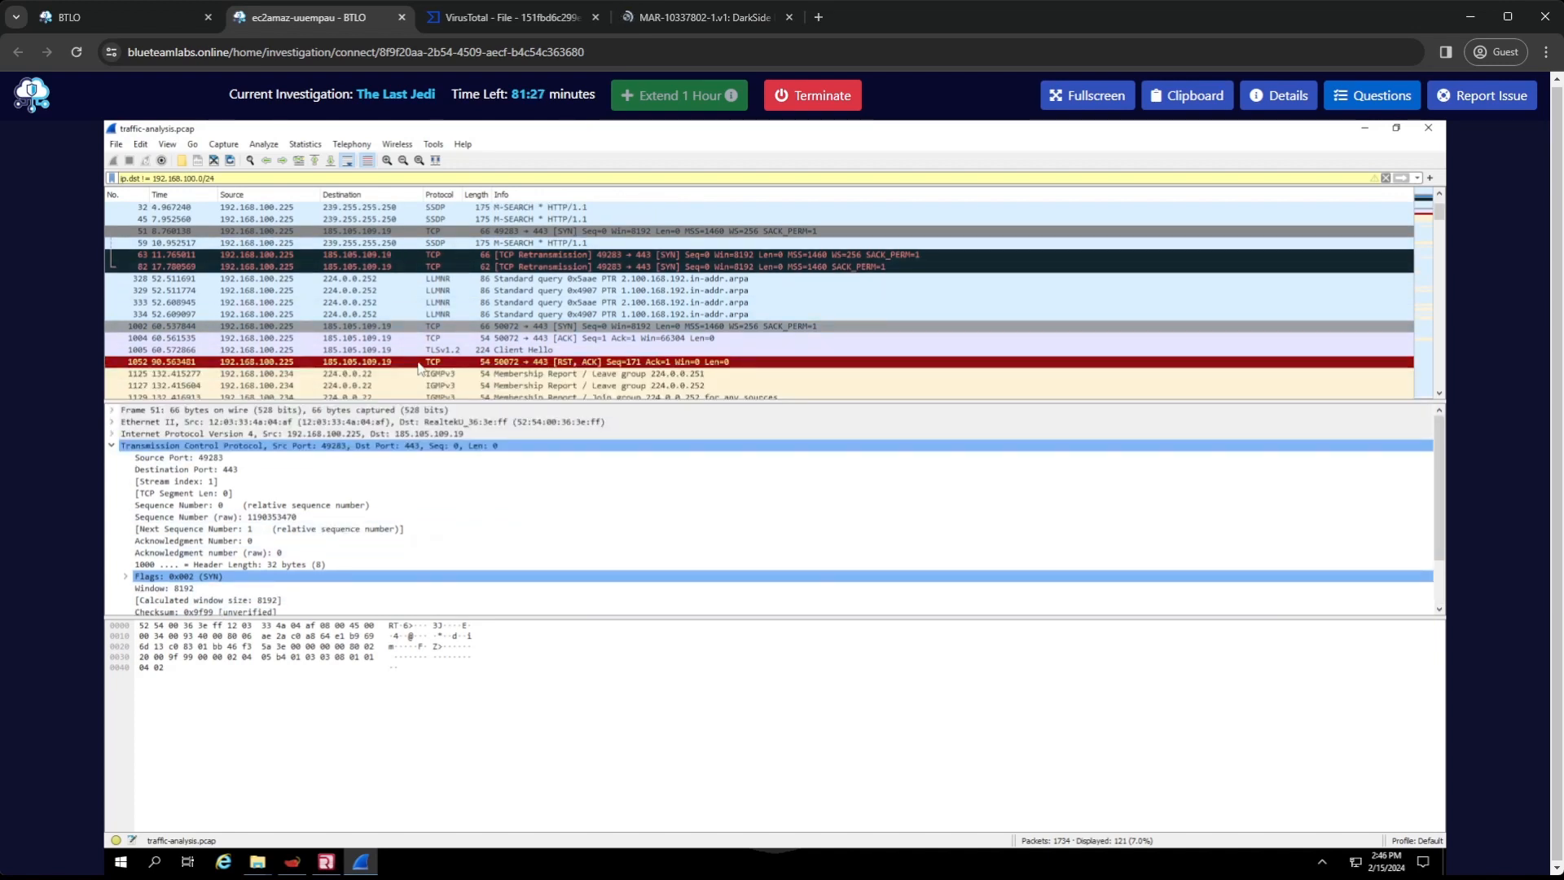
{"action": "scroll", "coordinate": [420, 367], "scroll_direction": "down", "scroll_amount": 8}
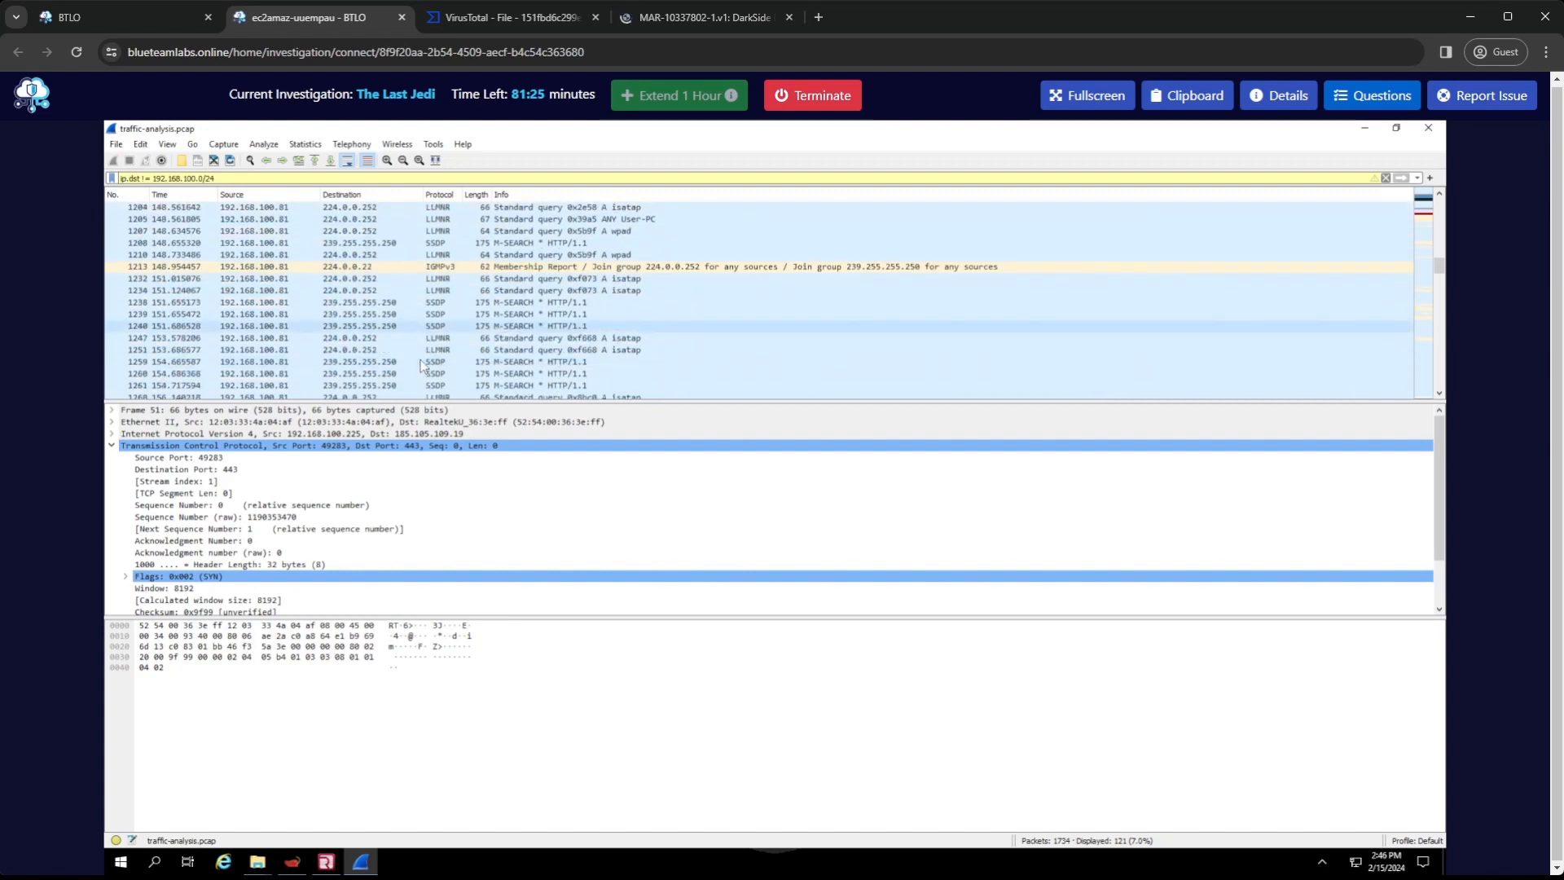
{"action": "scroll", "coordinate": [421, 364], "scroll_direction": "down", "scroll_amount": 6}
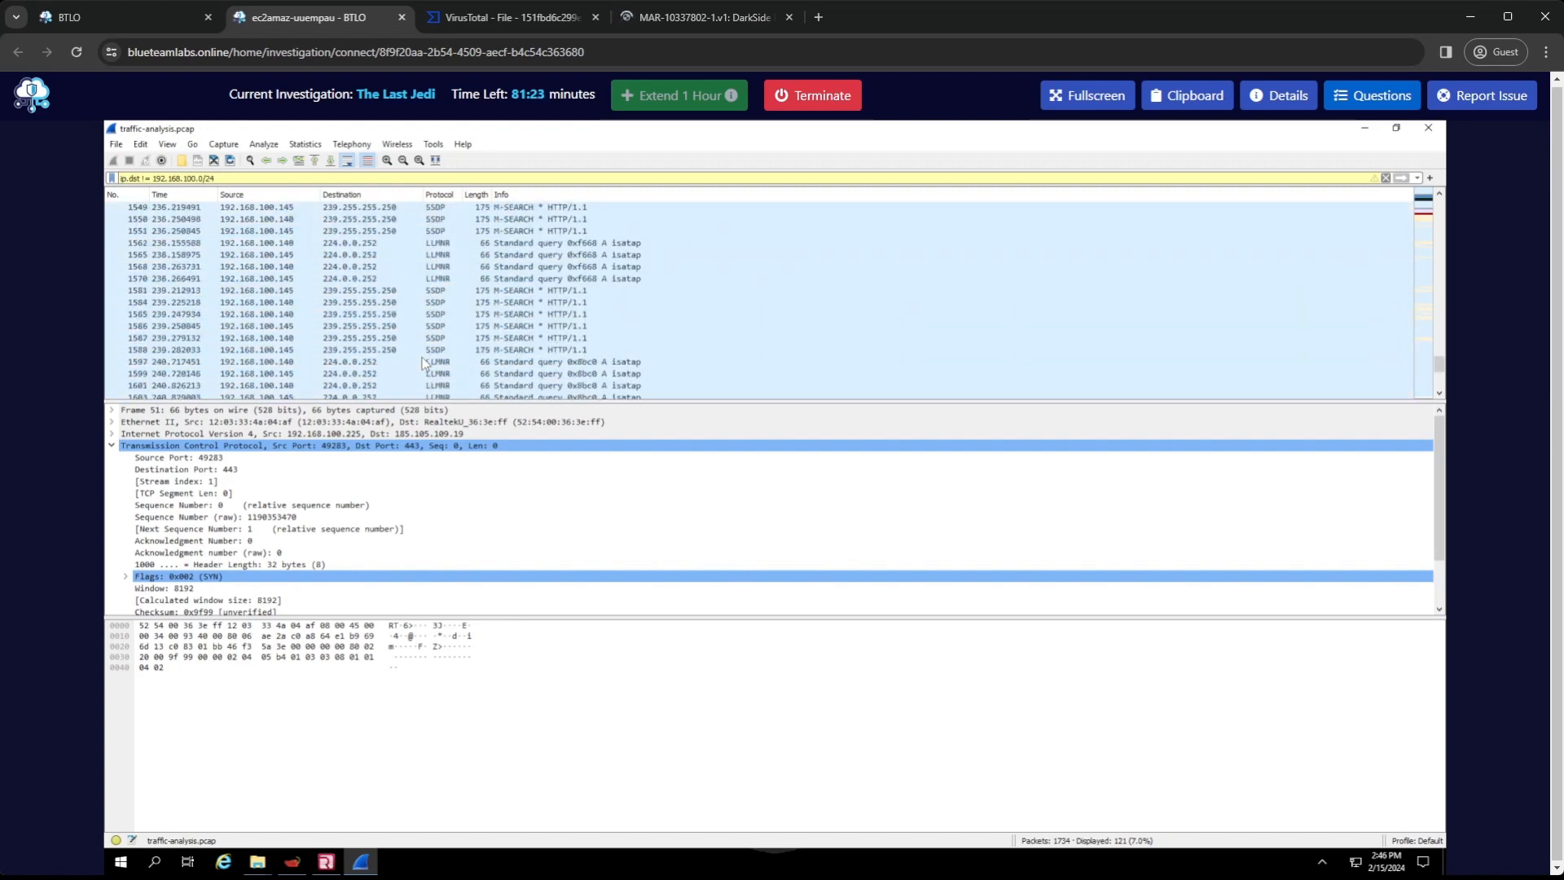
{"action": "scroll", "coordinate": [421, 364], "scroll_direction": "up", "scroll_amount": 6}
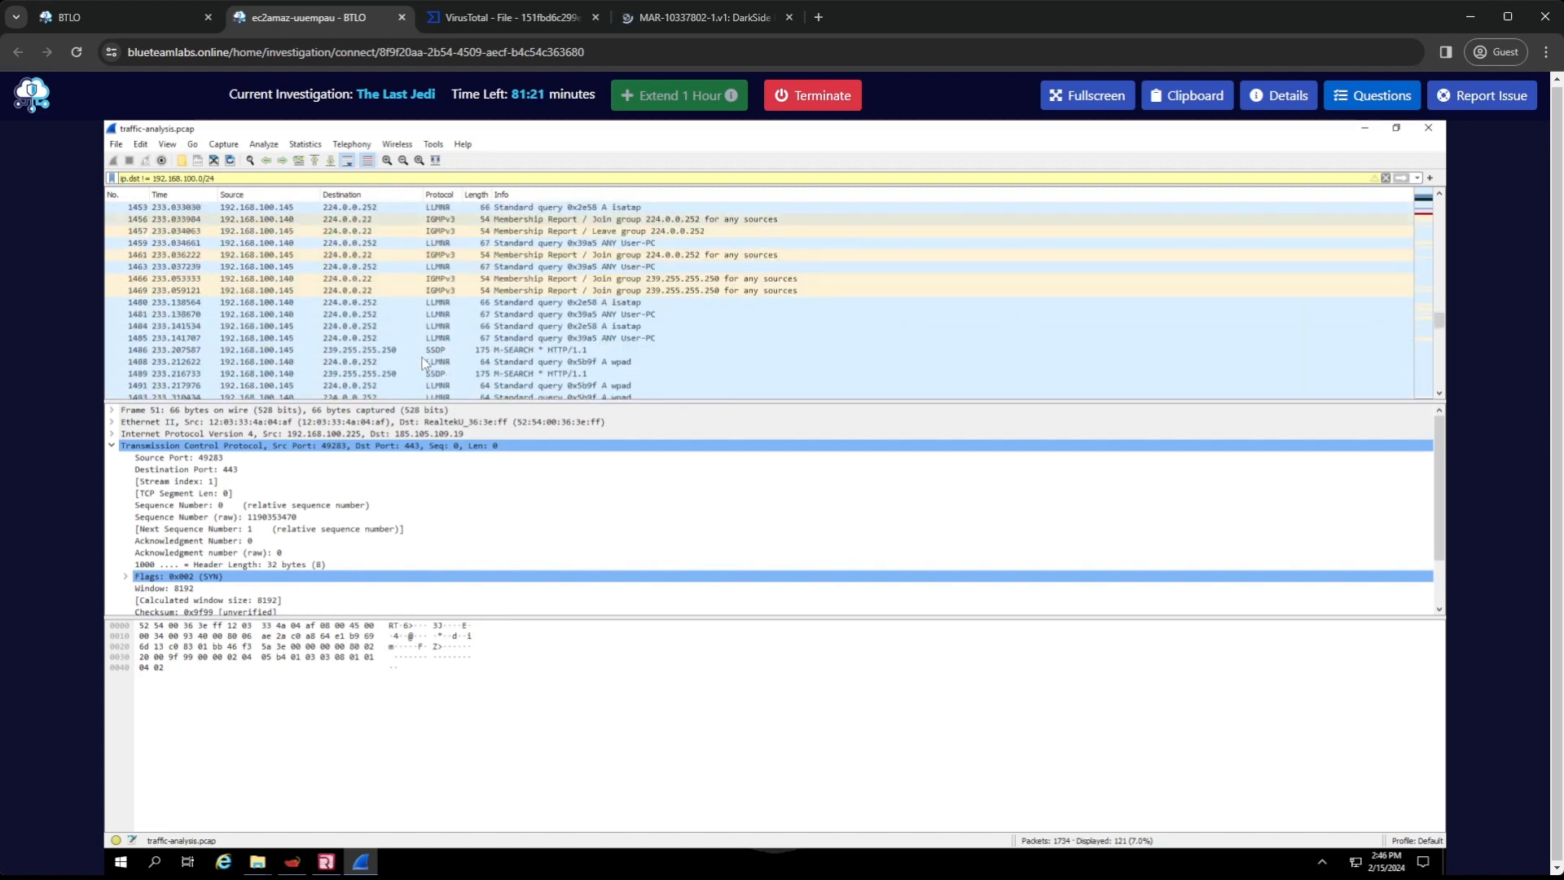
{"action": "scroll", "coordinate": [423, 362], "scroll_direction": "up", "scroll_amount": 1}
{"action": "scroll", "coordinate": [423, 361], "scroll_direction": "up", "scroll_amount": 10}
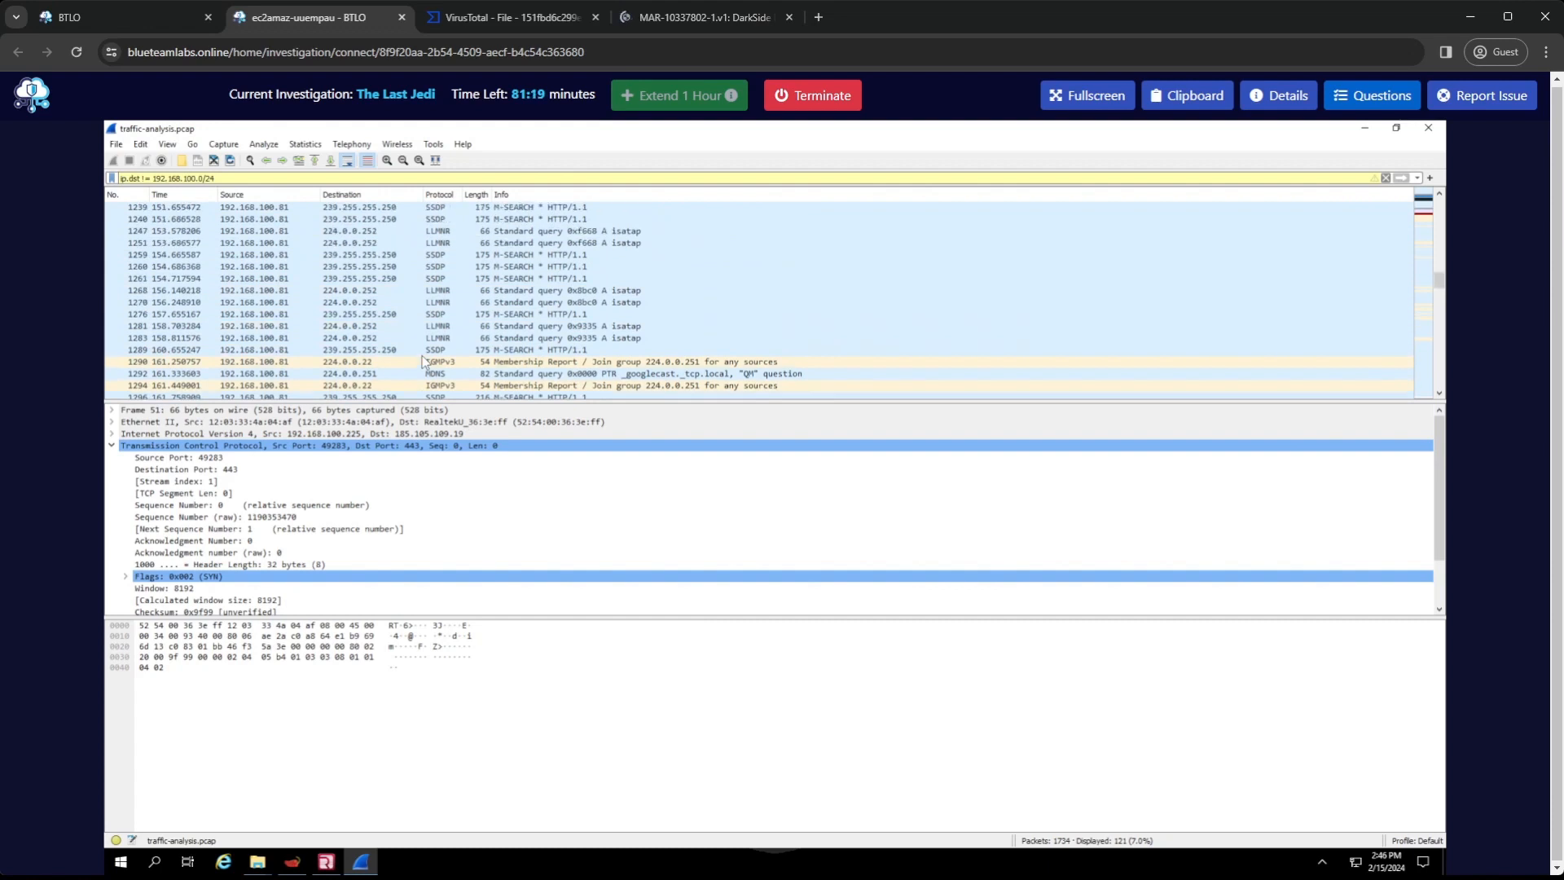
{"action": "scroll", "coordinate": [427, 359], "scroll_direction": "up", "scroll_amount": 3}
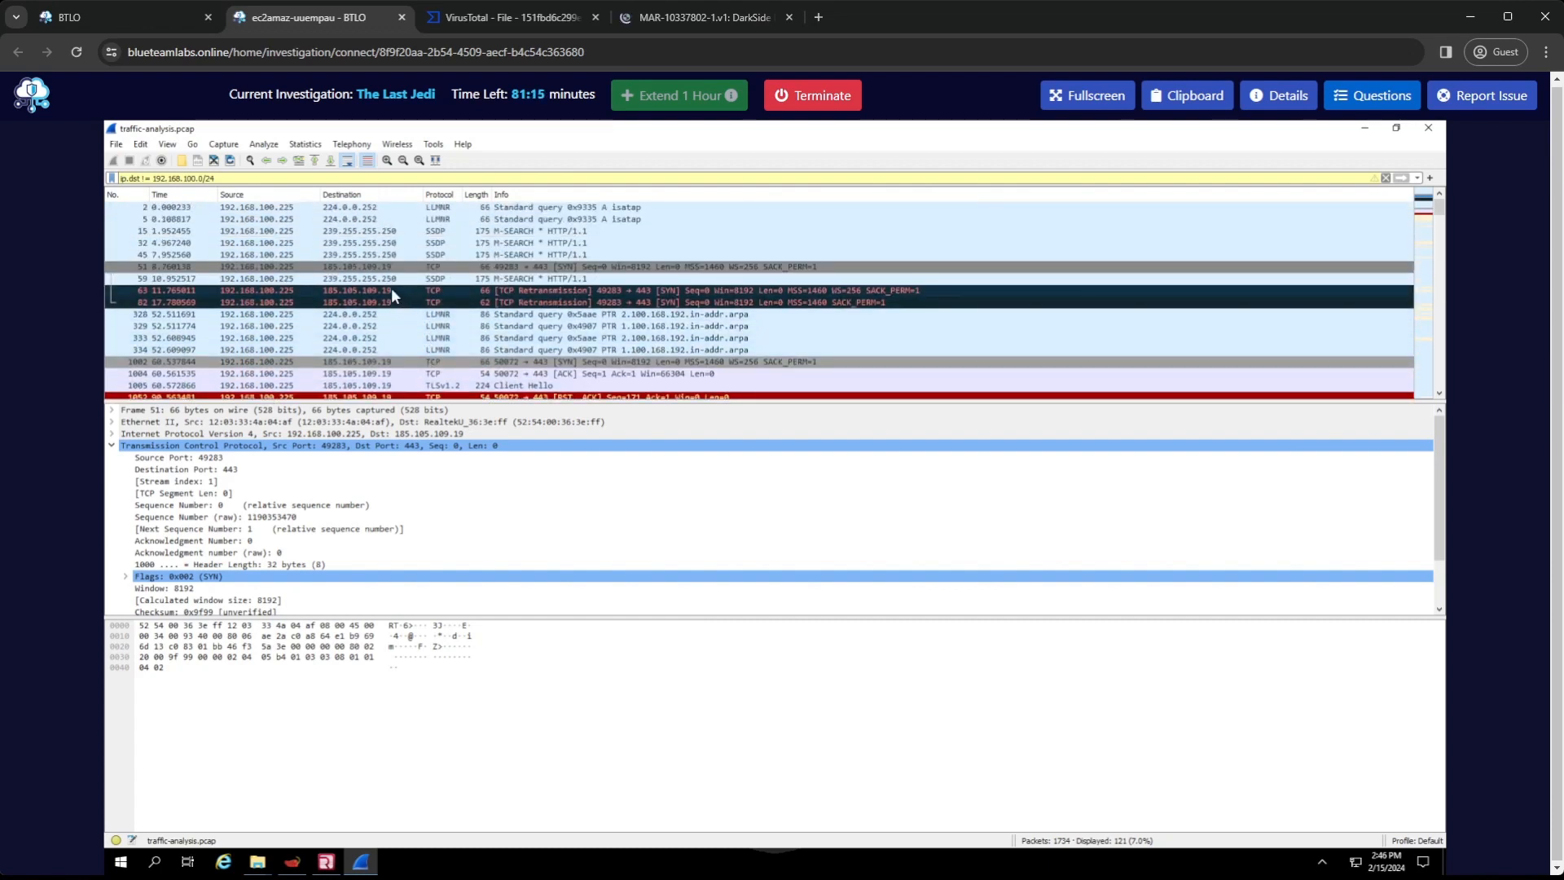
Compare the TCP details of packets 1002, 63 and 51, which share the same external destination address
{"action": "left_click", "coordinate": [391, 361]}
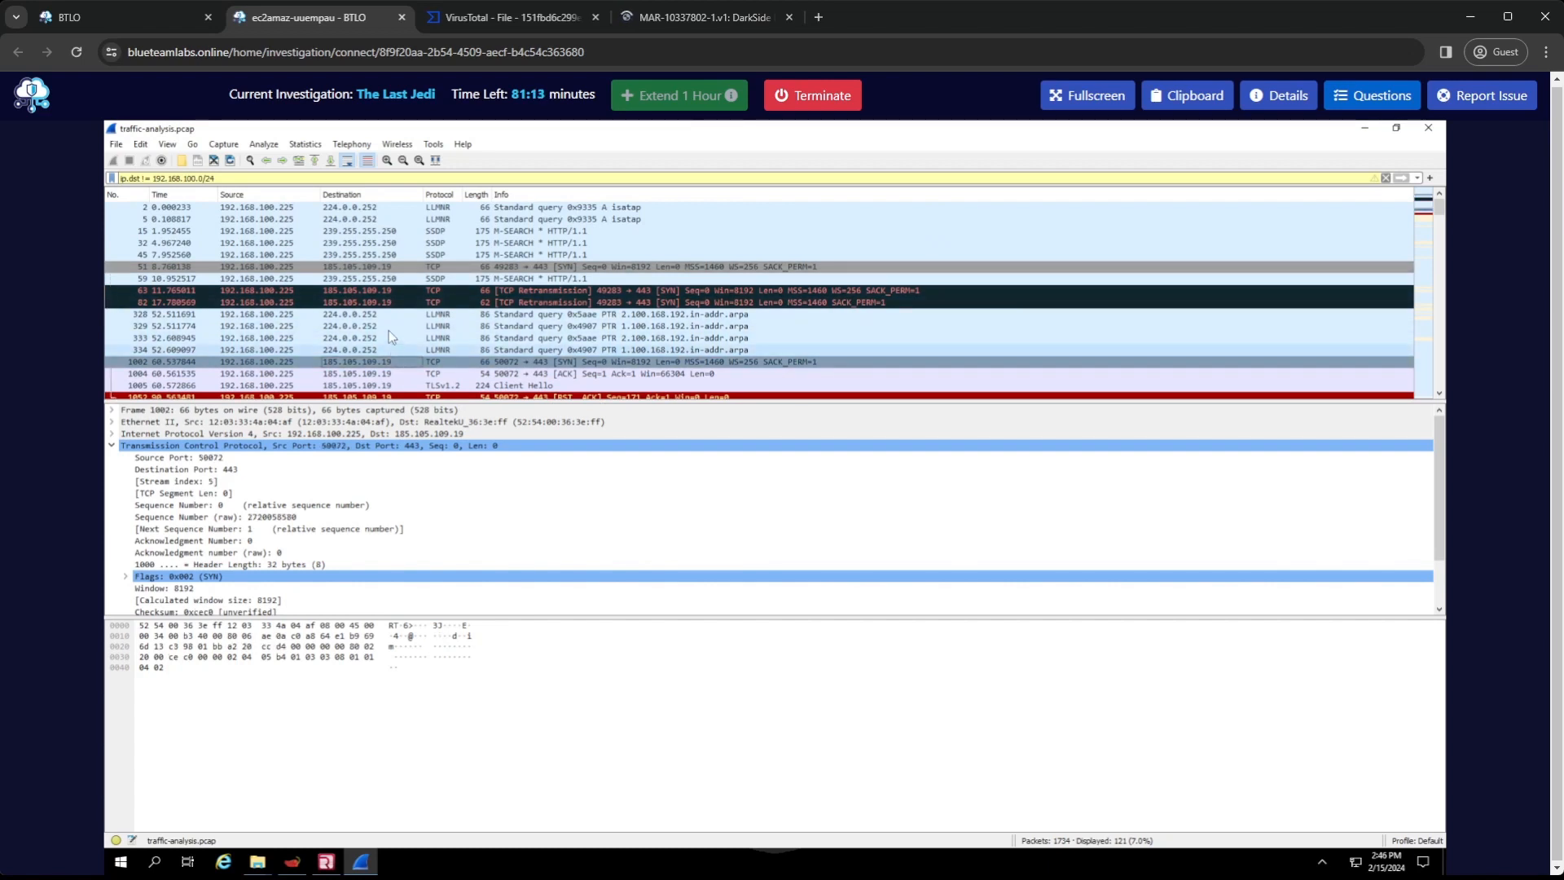
{"action": "left_click", "coordinate": [392, 291]}
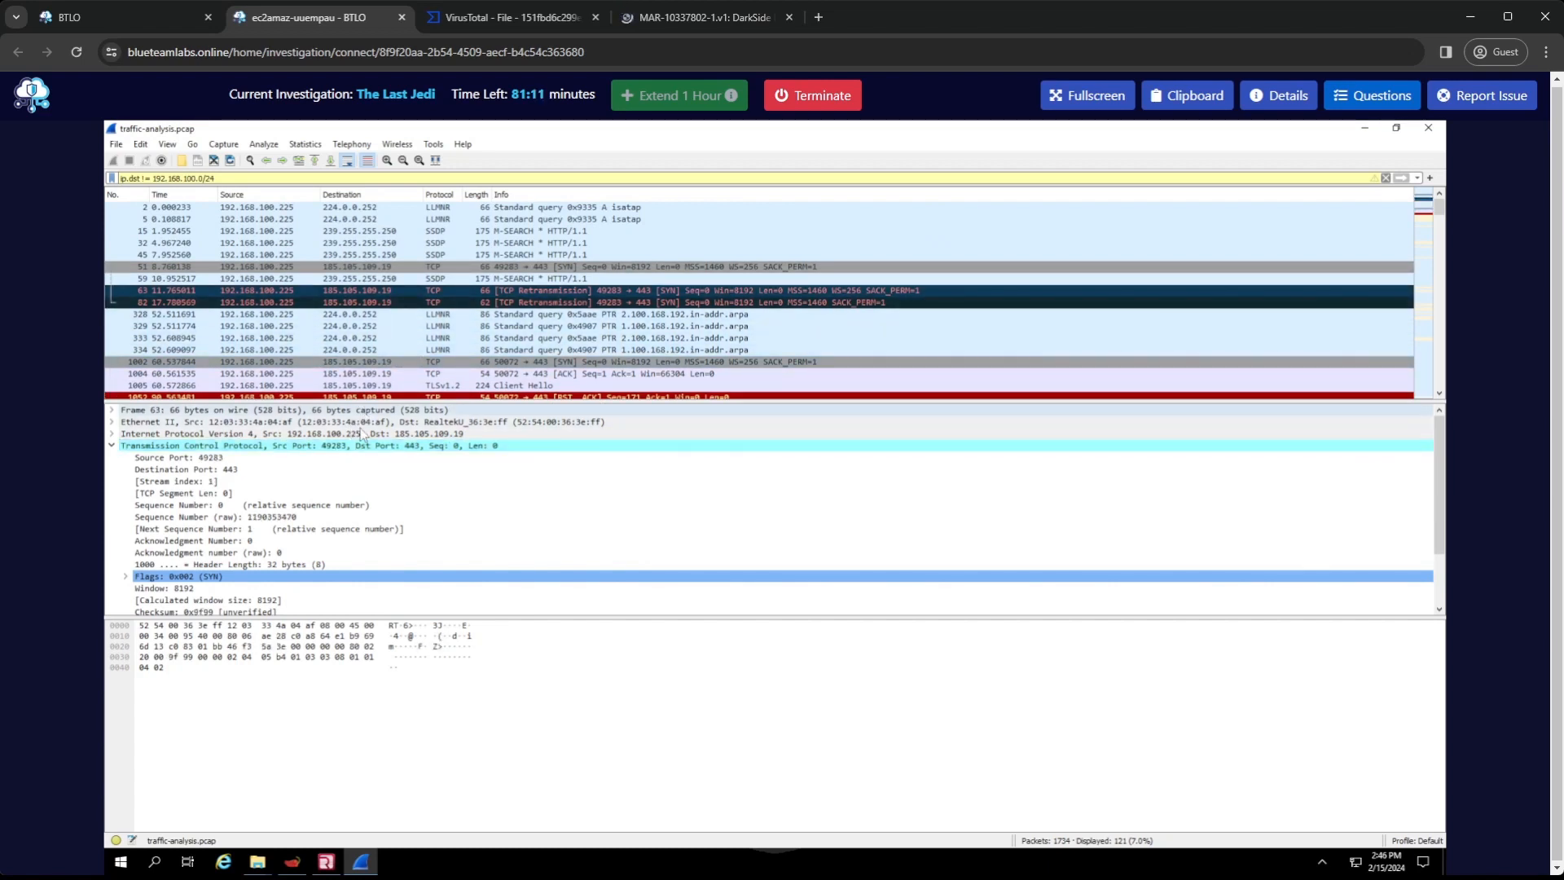
{"action": "left_click", "coordinate": [366, 268]}
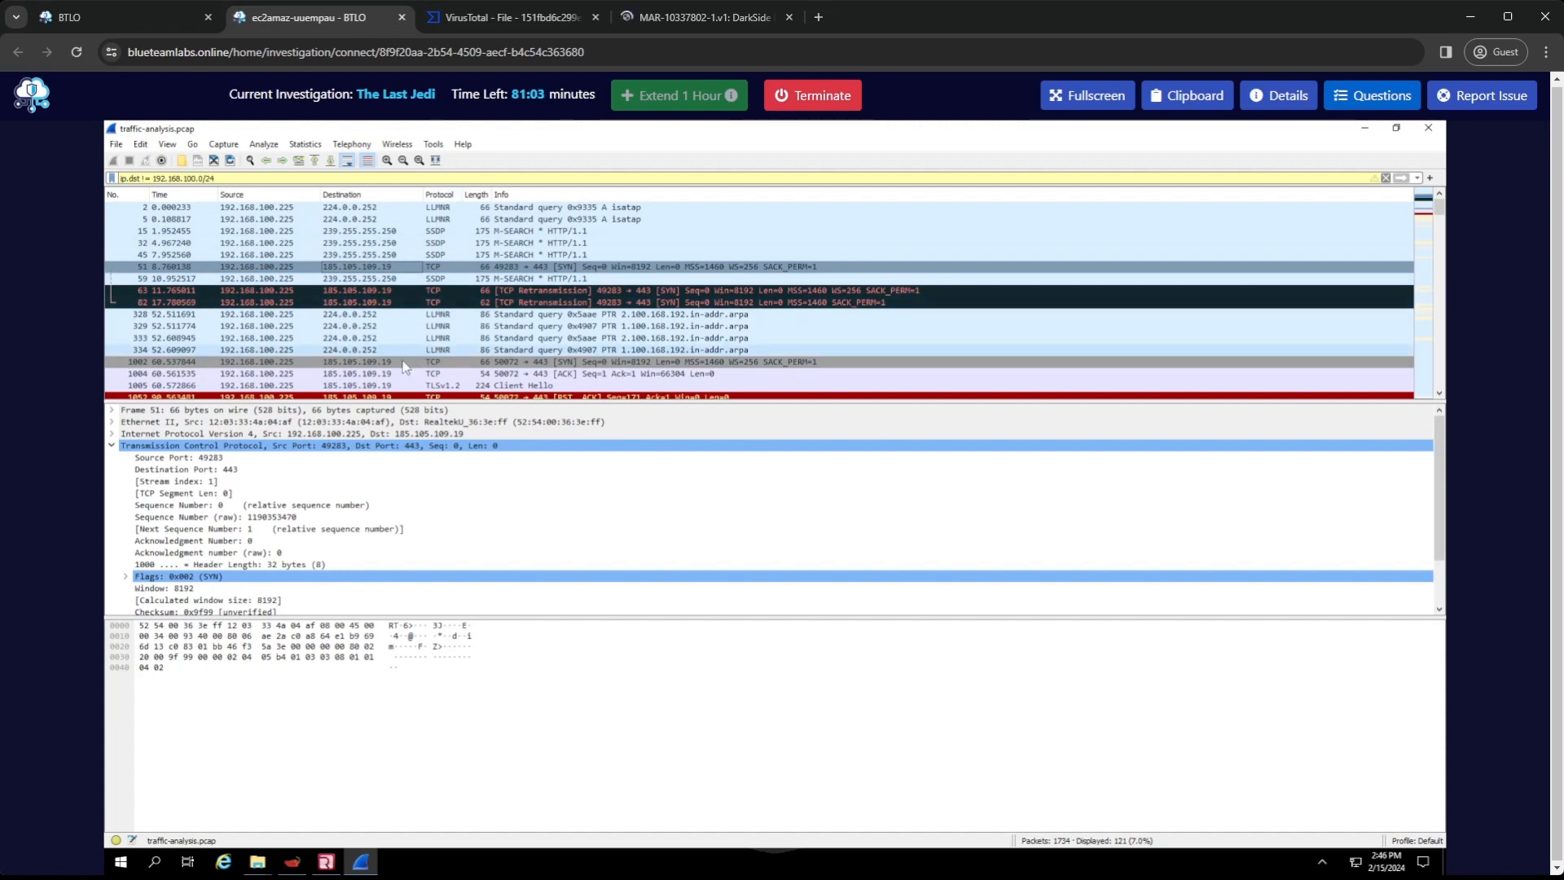
{"action": "scroll", "coordinate": [125, 417], "scroll_direction": "down", "scroll_amount": 1}
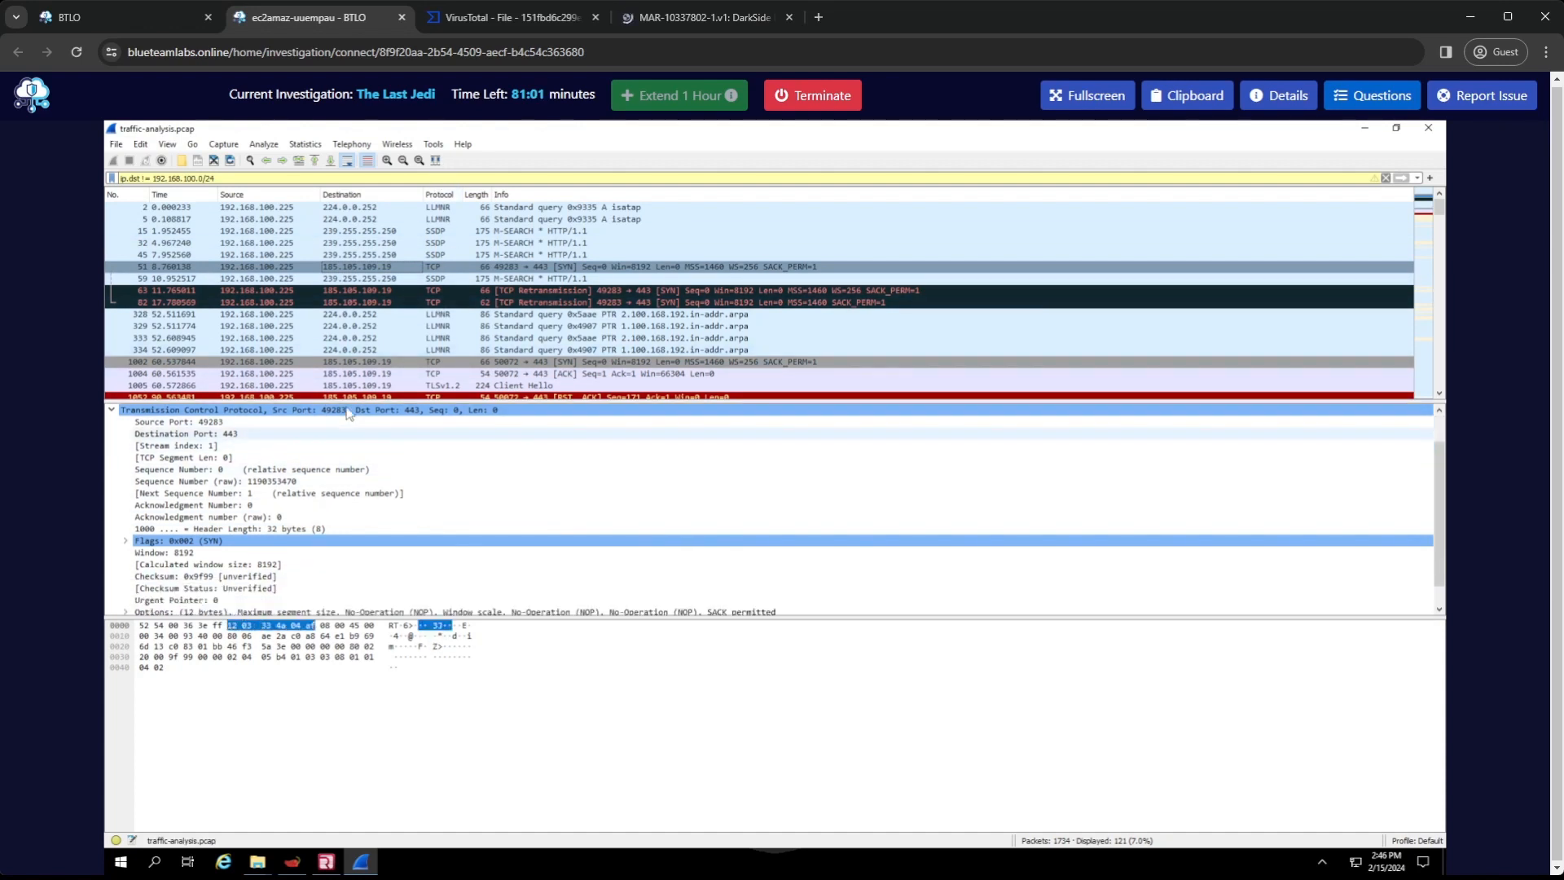
{"action": "scroll", "coordinate": [272, 429], "scroll_direction": "down", "scroll_amount": 1}
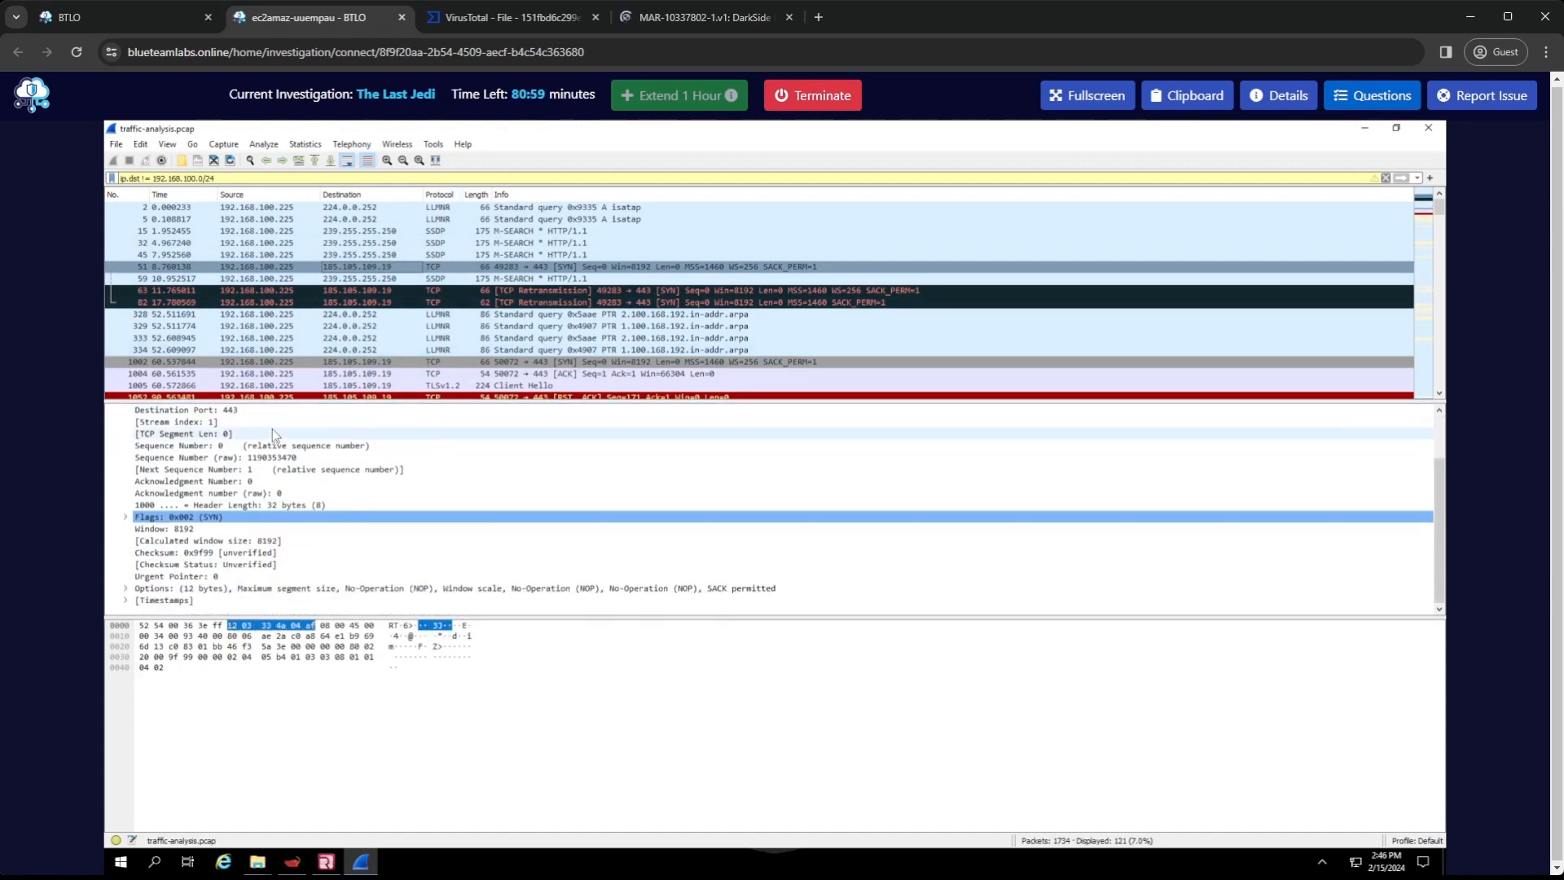
{"action": "scroll", "coordinate": [272, 429], "scroll_direction": "up", "scroll_amount": 2}
Copy packet 51's summary as text and extract the destination IP 185.105.109.19 from it using the browser's address bar
{"action": "right_click", "coordinate": [349, 268]}
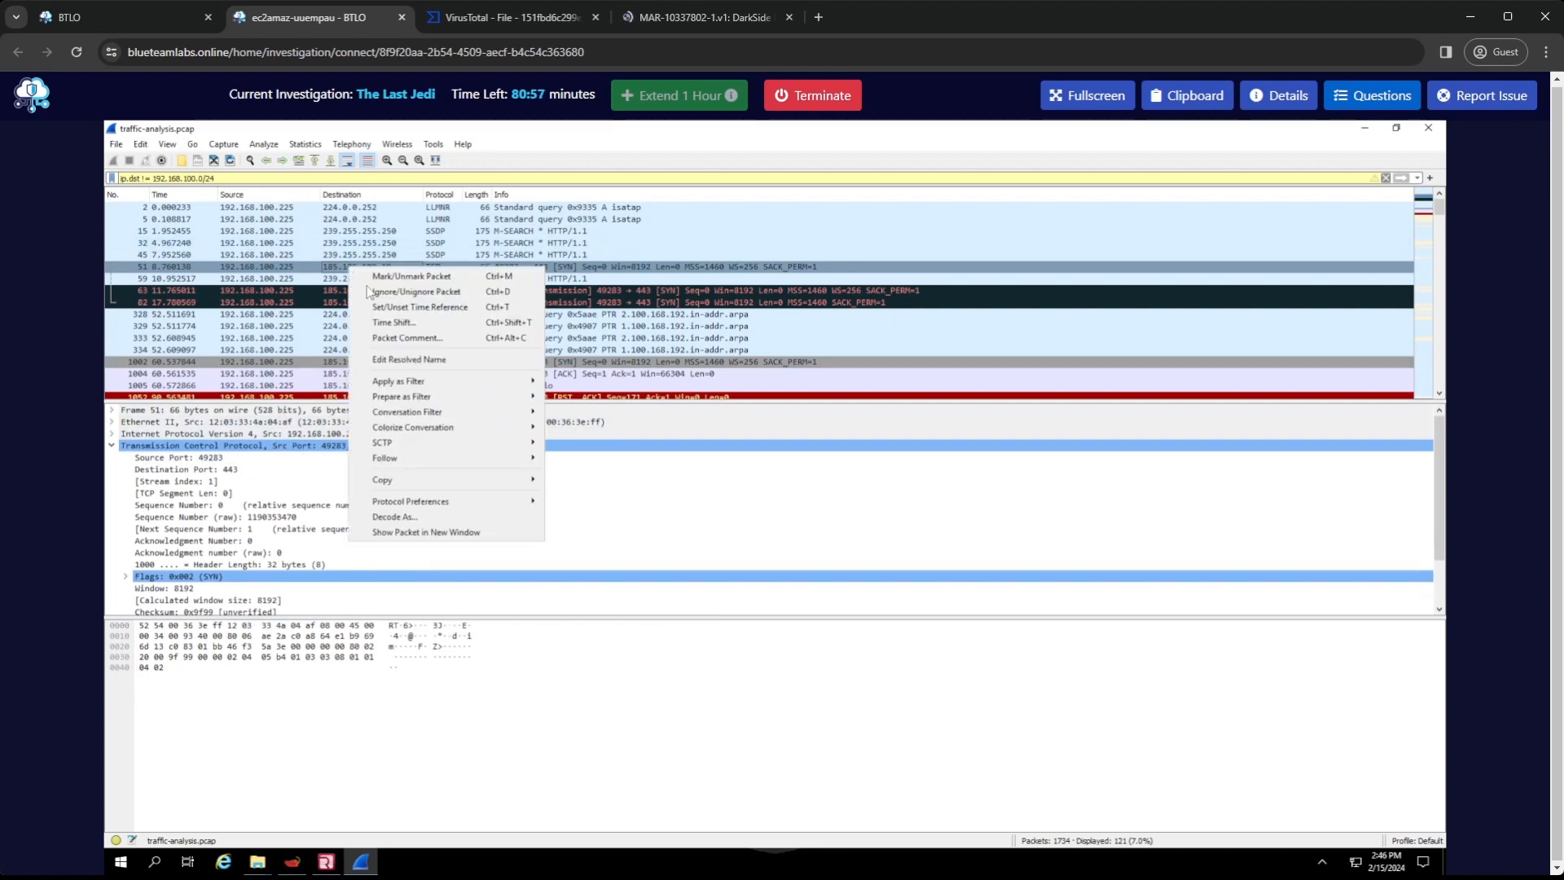
{"action": "mouse_move", "coordinate": [471, 481]}
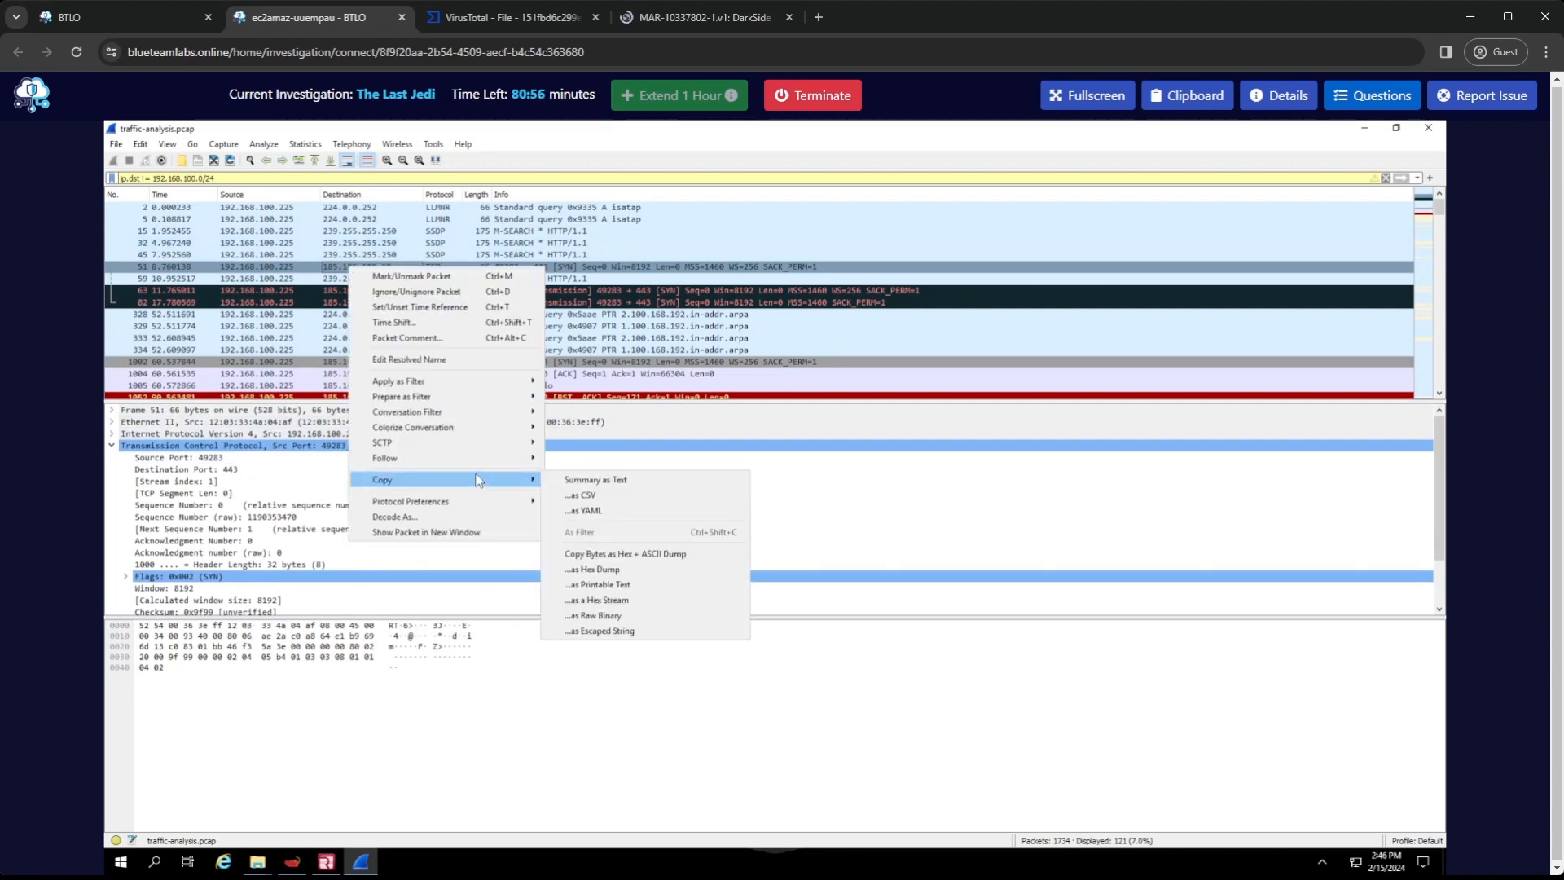
{"action": "left_click", "coordinate": [611, 481]}
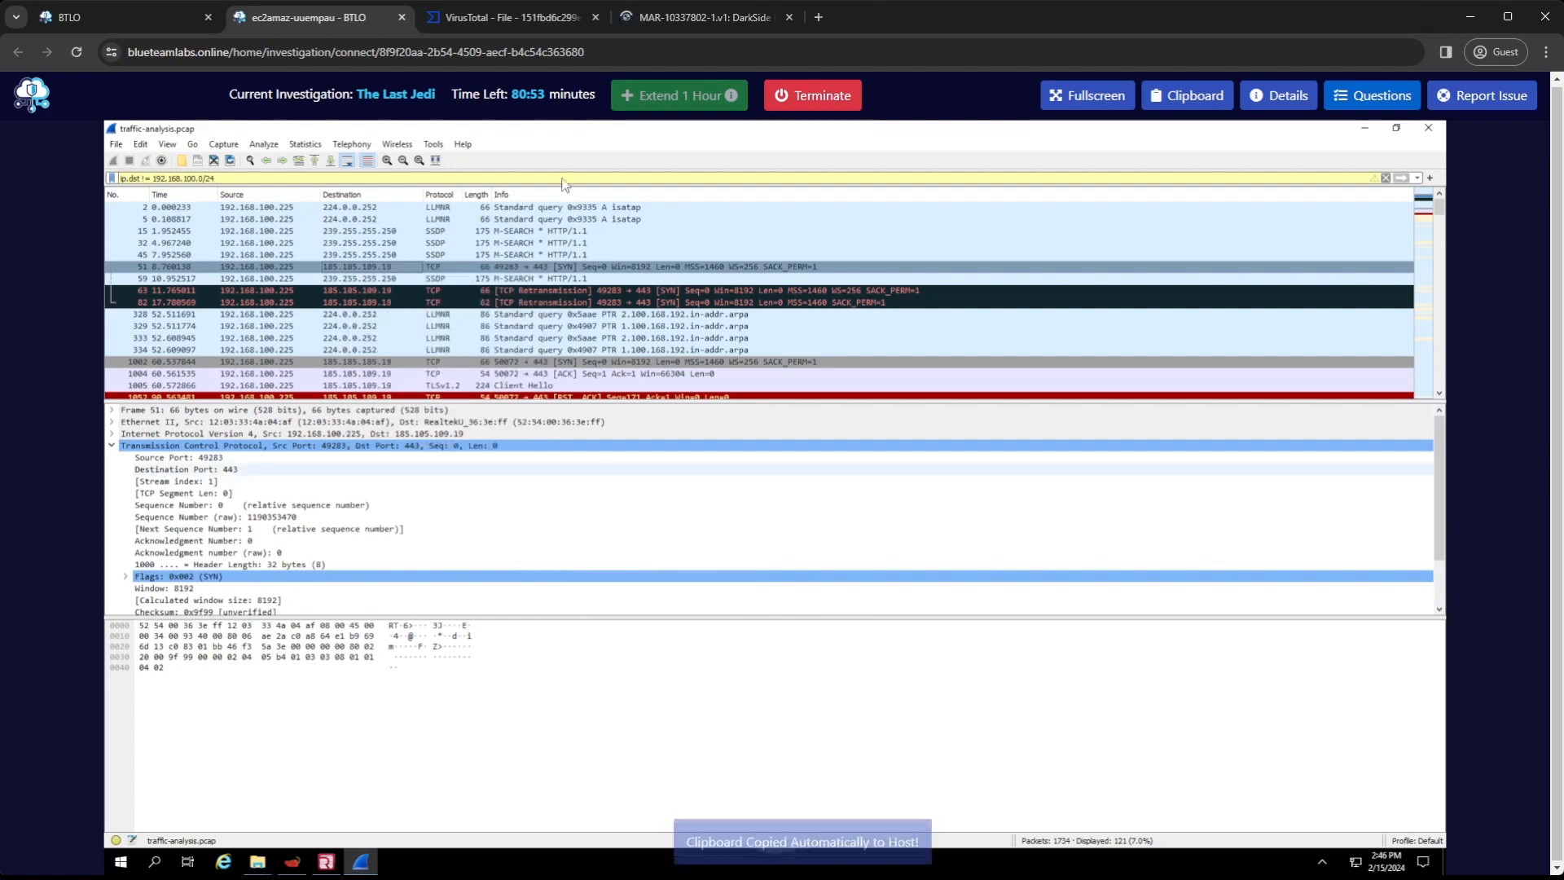
{"action": "left_click", "coordinate": [536, 62]}
{"action": "key", "text": "ctrl+v"}
{"action": "key", "text": "ctrl+a"}
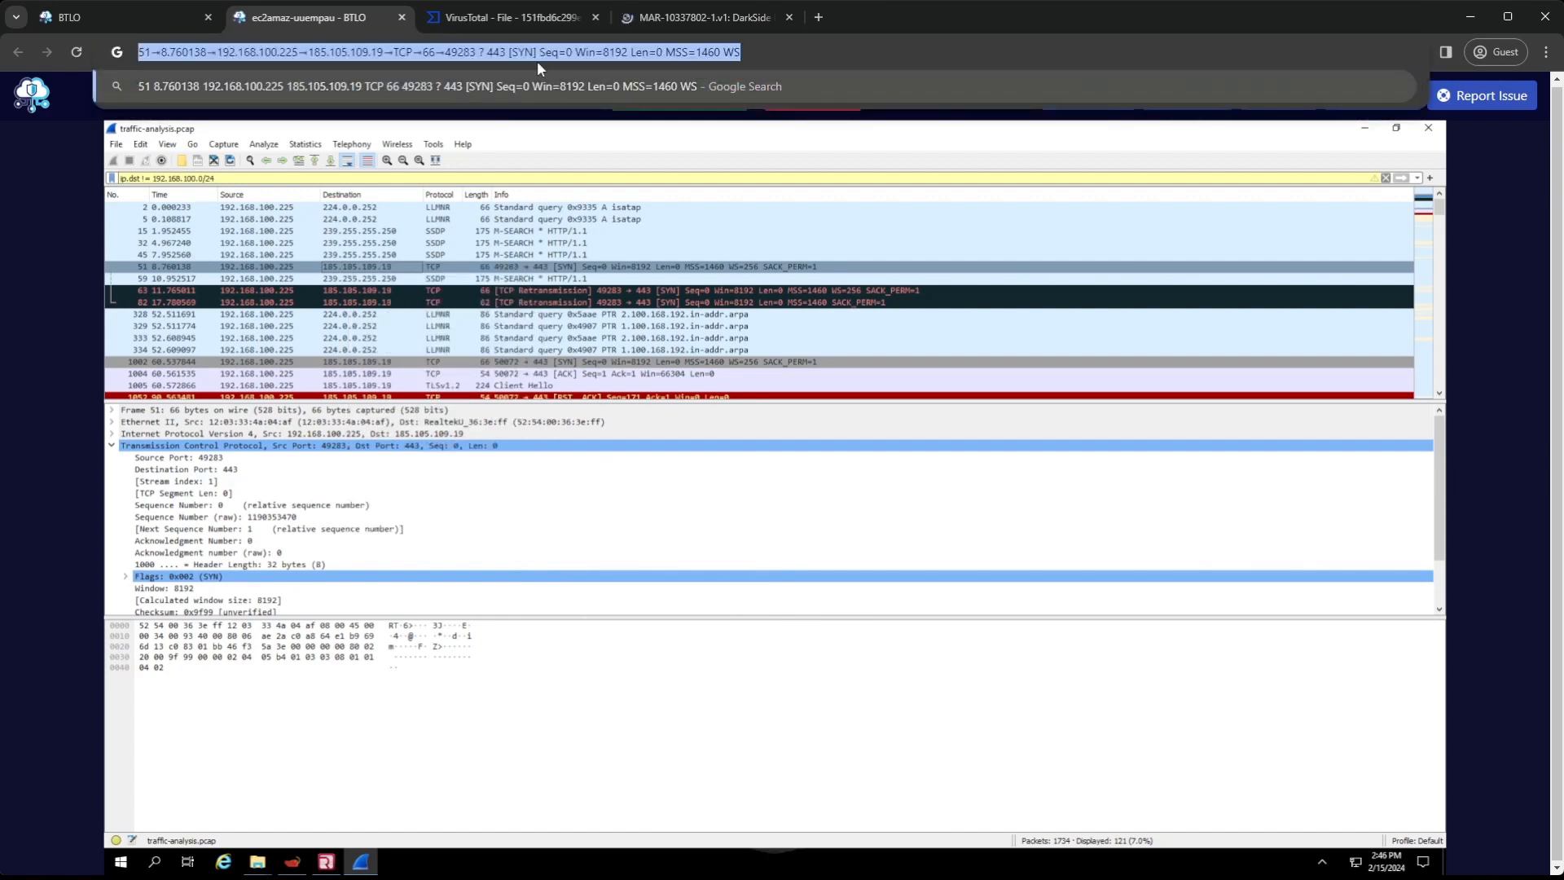
{"action": "left_click_drag", "start_coordinate": [383, 52], "coordinate": [308, 52]}
{"action": "key", "text": "ctrl+c"}
{"action": "key", "text": "BackSpace"}
{"action": "key", "text": "ctrl+a"}
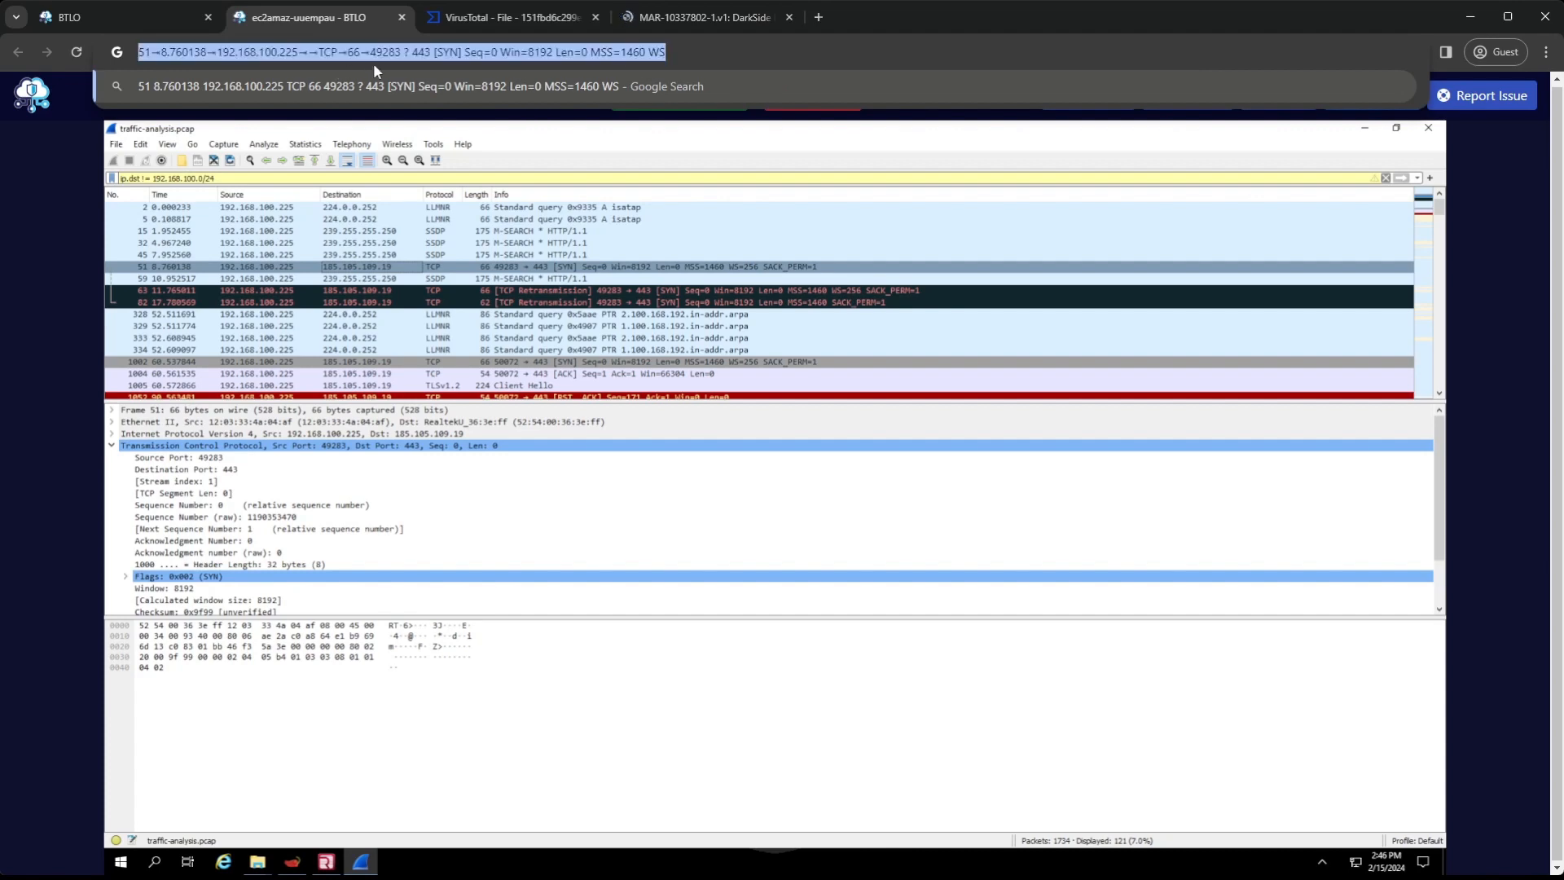
{"action": "key", "text": "BackSpace"}
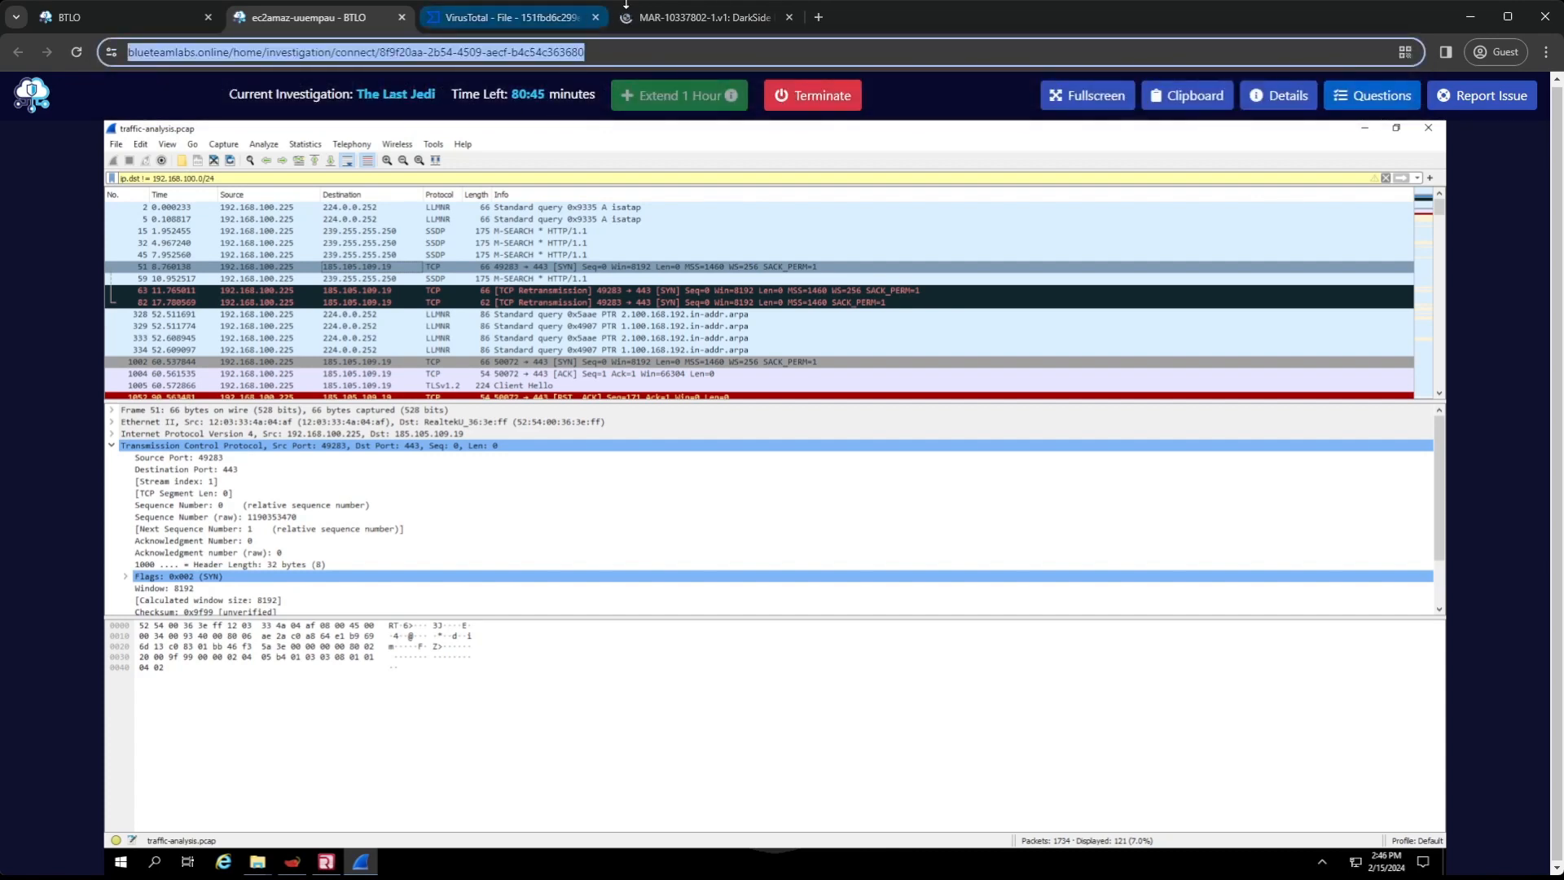
Search Google for the C2 IP address 185.105.109.19 in the browser tab showing the DarkSide report
{"action": "left_click", "coordinate": [688, 17]}
{"action": "left_click", "coordinate": [444, 52]}
{"action": "type", "text": "google.com"}
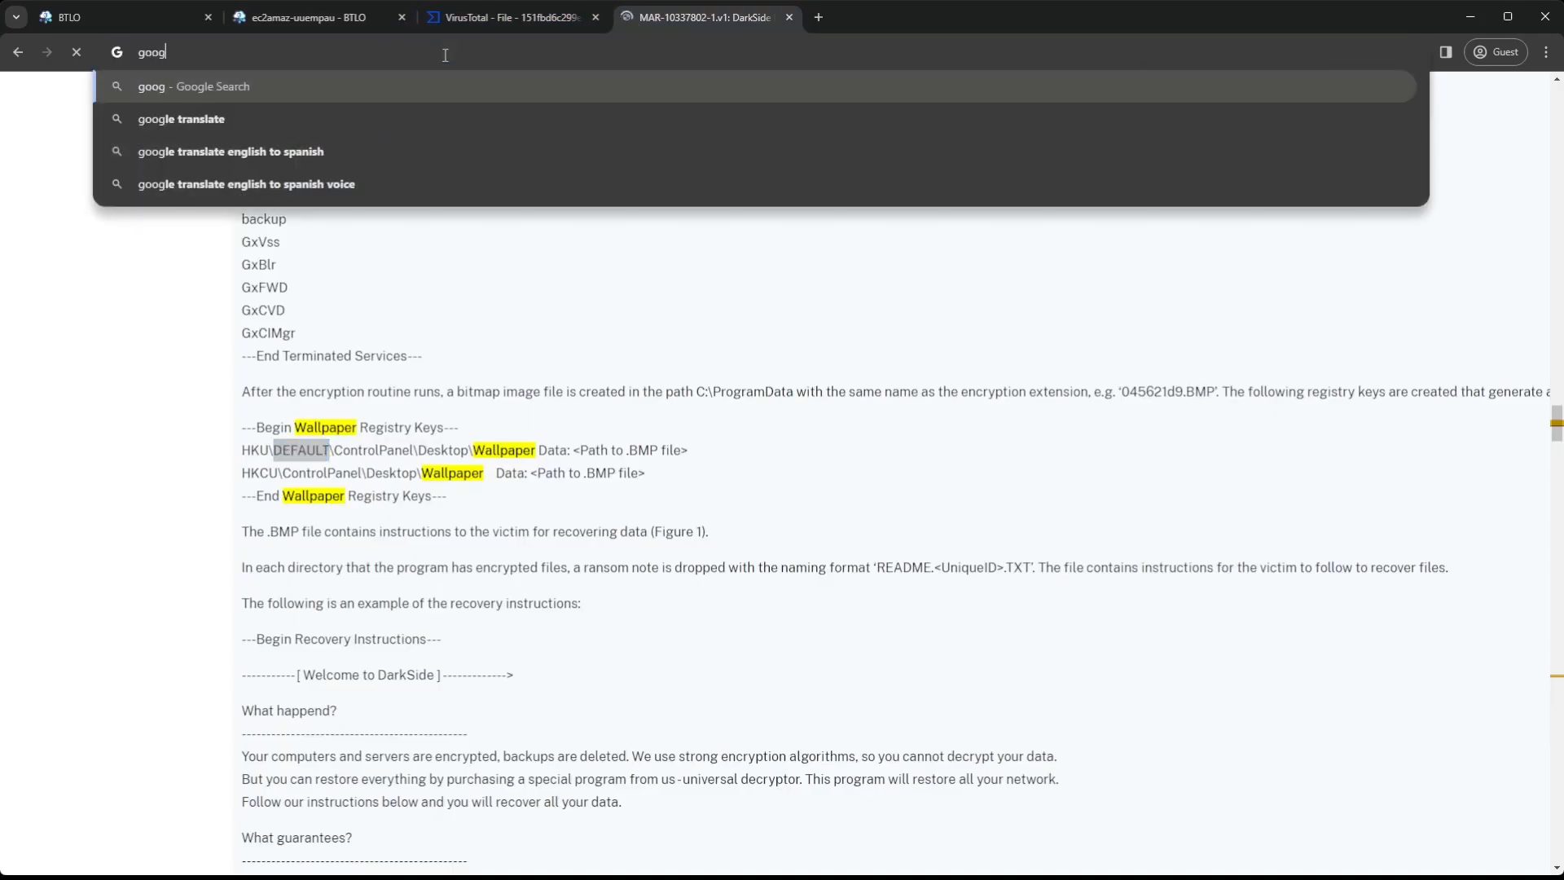
{"action": "key", "text": "Return"}
{"action": "key", "text": "ctrl+v"}
{"action": "key", "text": "Return"}
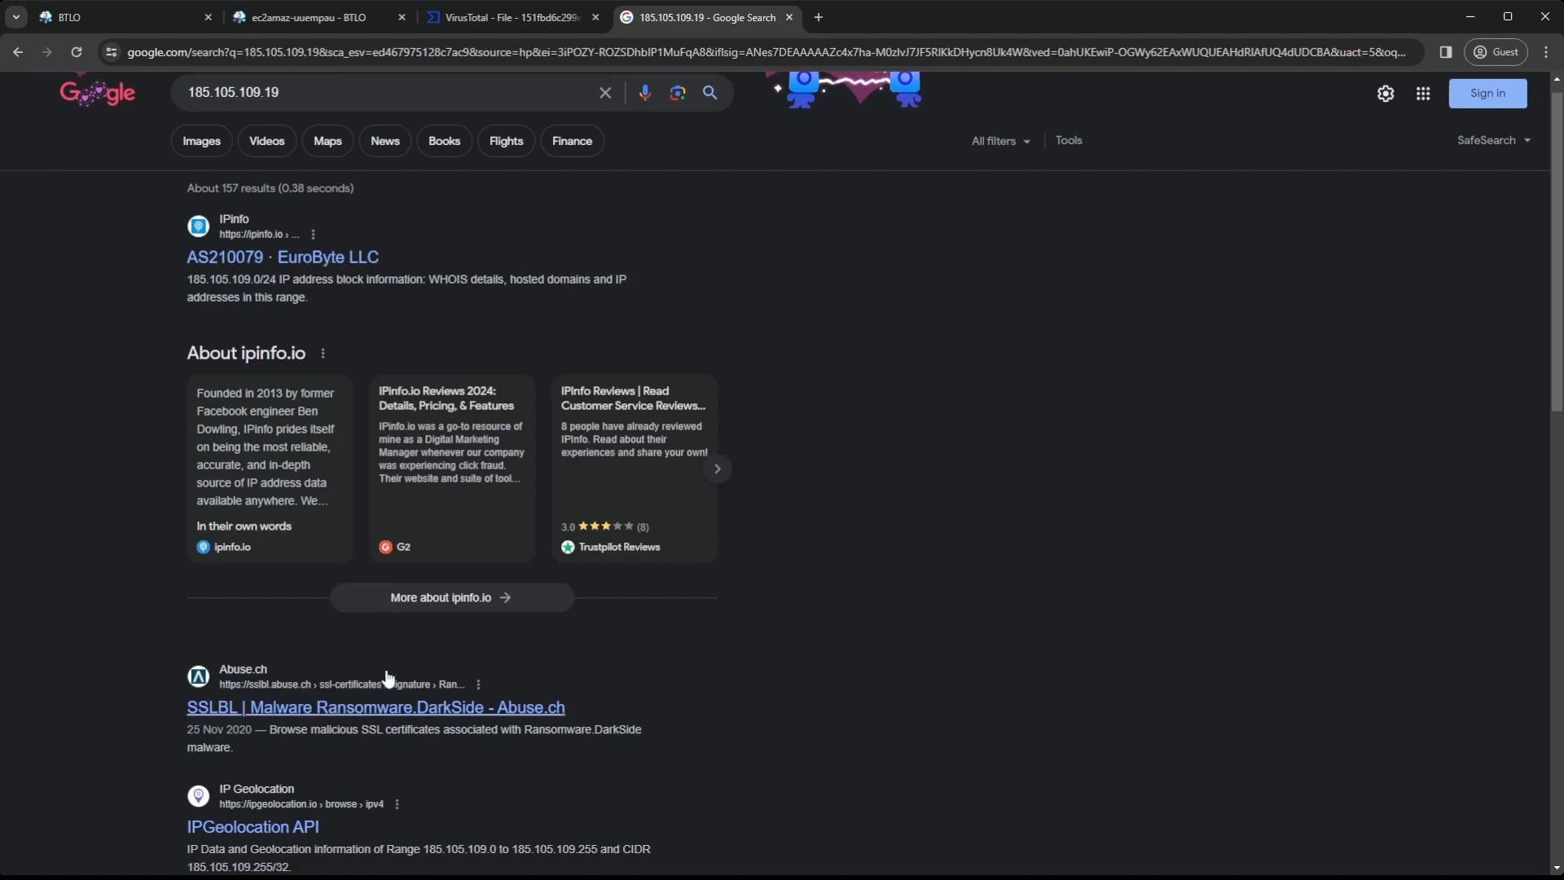
Look through the search results for the IP and open IPinfo's AS210079 EuroByte LLC result
{"action": "scroll", "coordinate": [387, 668], "scroll_direction": "down", "scroll_amount": 2}
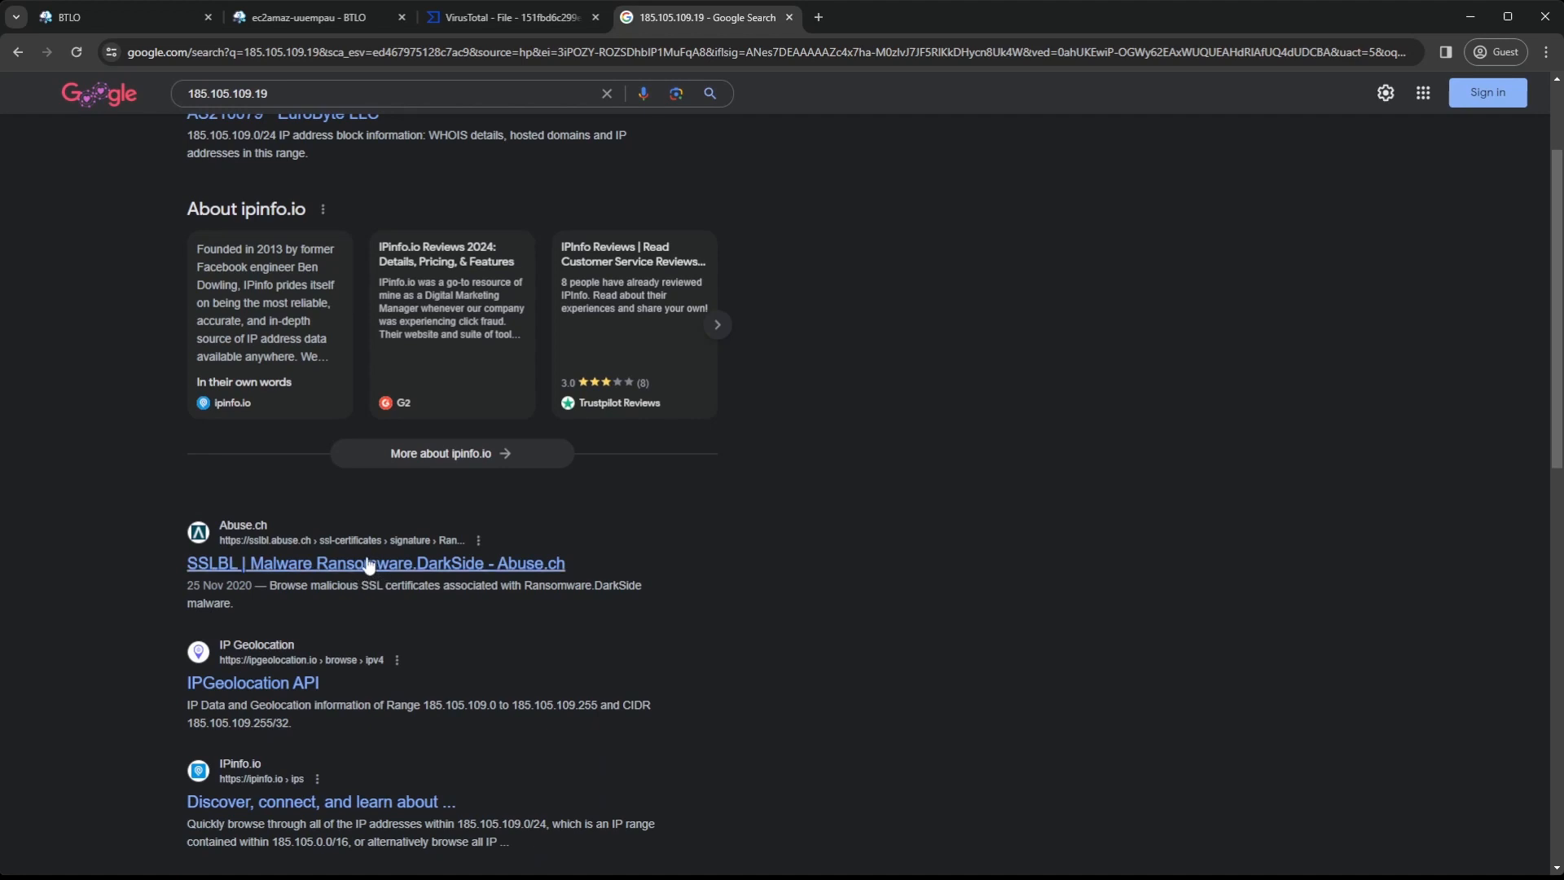
{"action": "scroll", "coordinate": [368, 565], "scroll_direction": "up", "scroll_amount": 2}
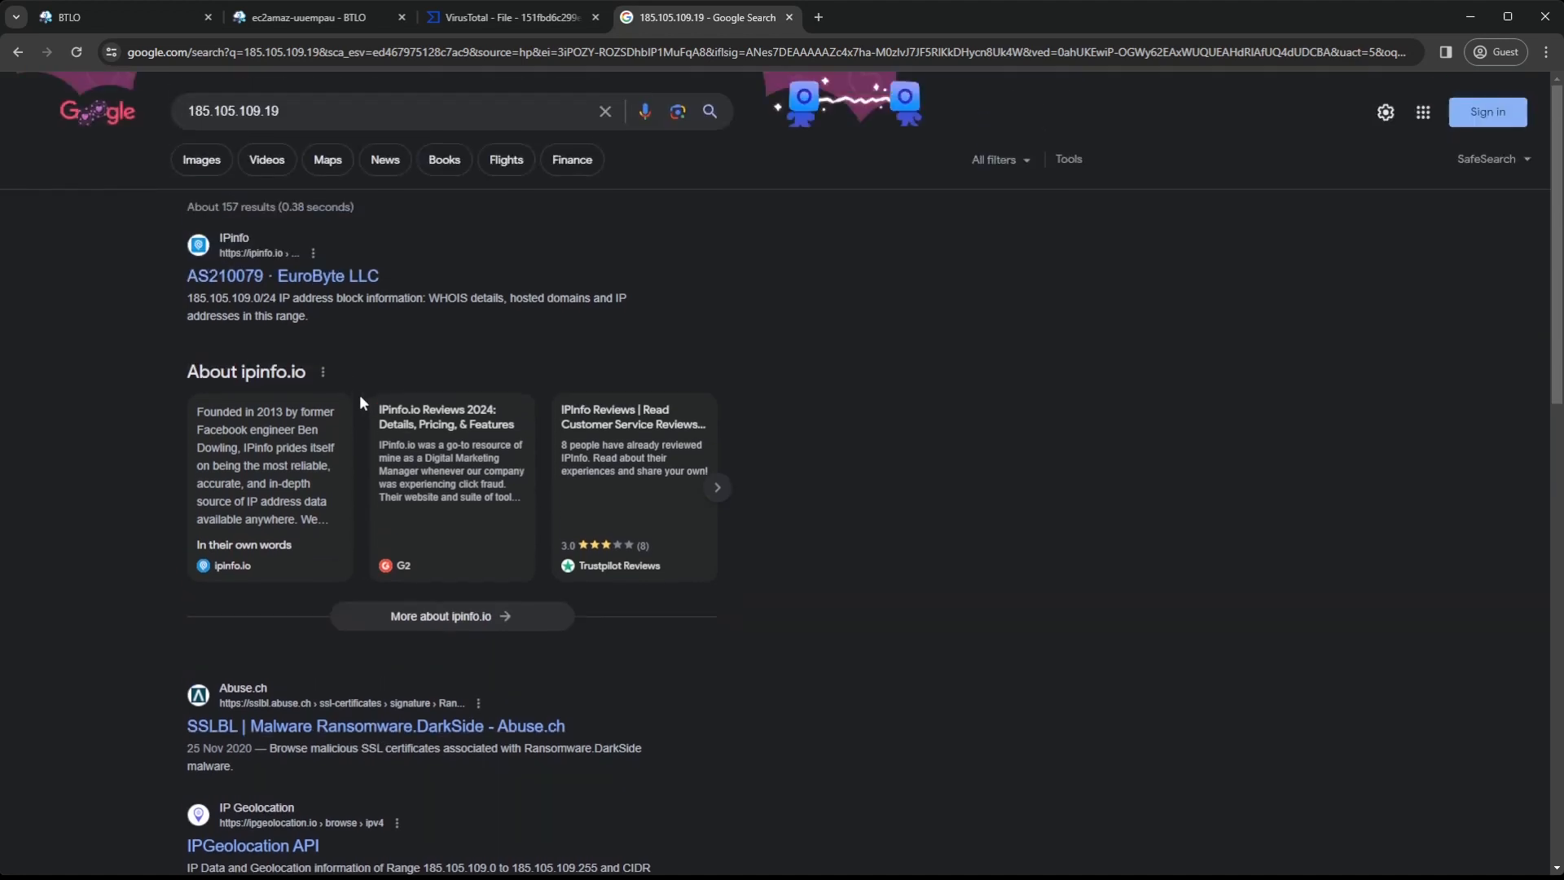
{"action": "left_click", "coordinate": [294, 277]}
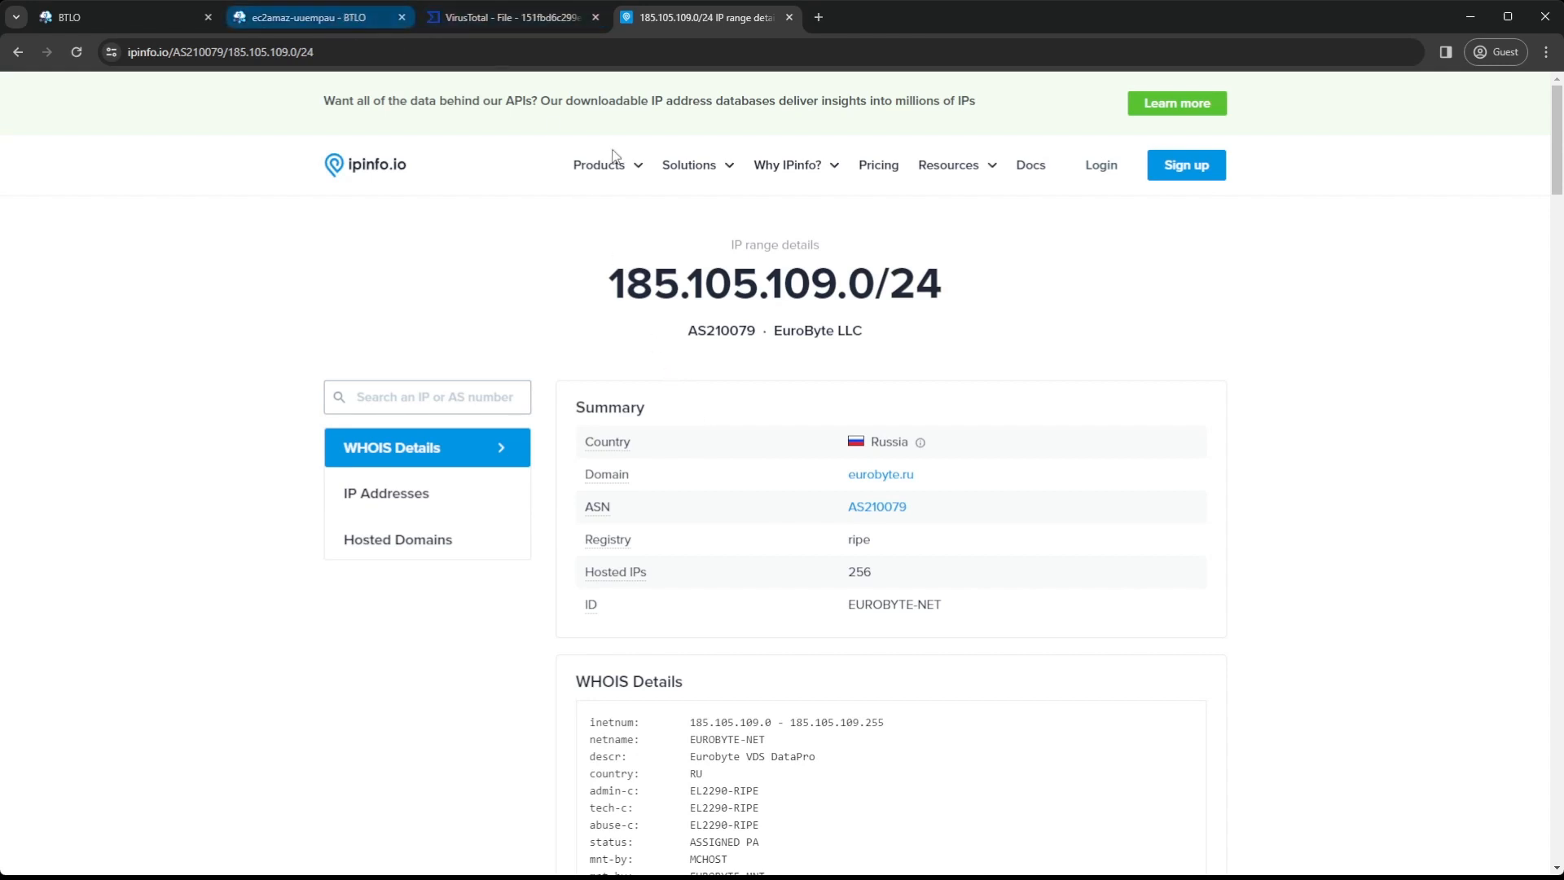
Review the unanswered investigation questions to see the format required for the C2 IP, country and ISP
{"action": "left_click", "coordinate": [341, 16]}
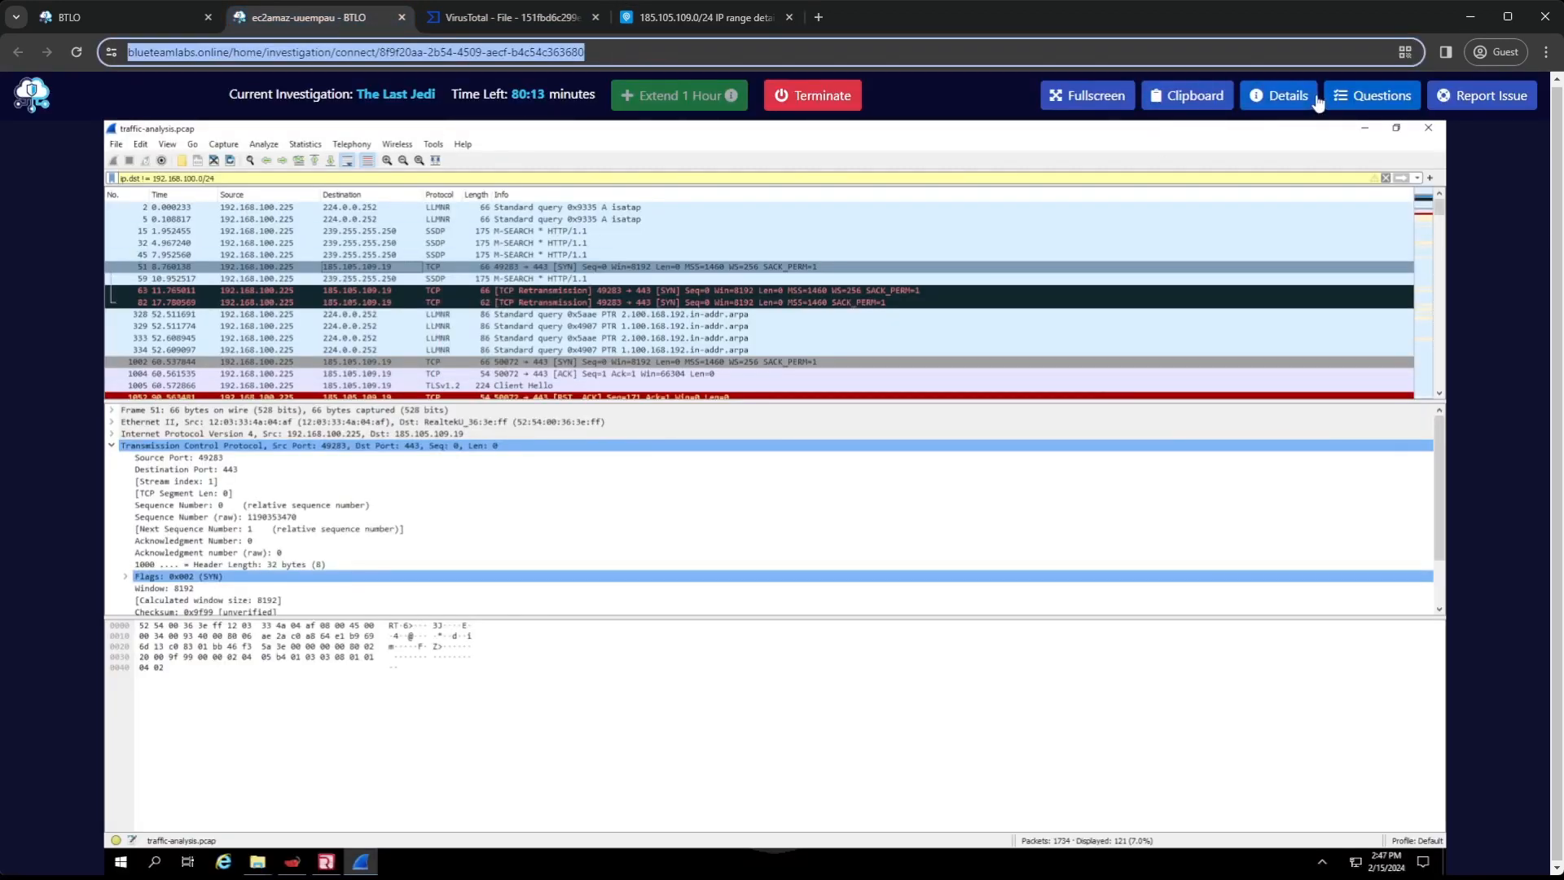
{"action": "left_click", "coordinate": [1362, 95]}
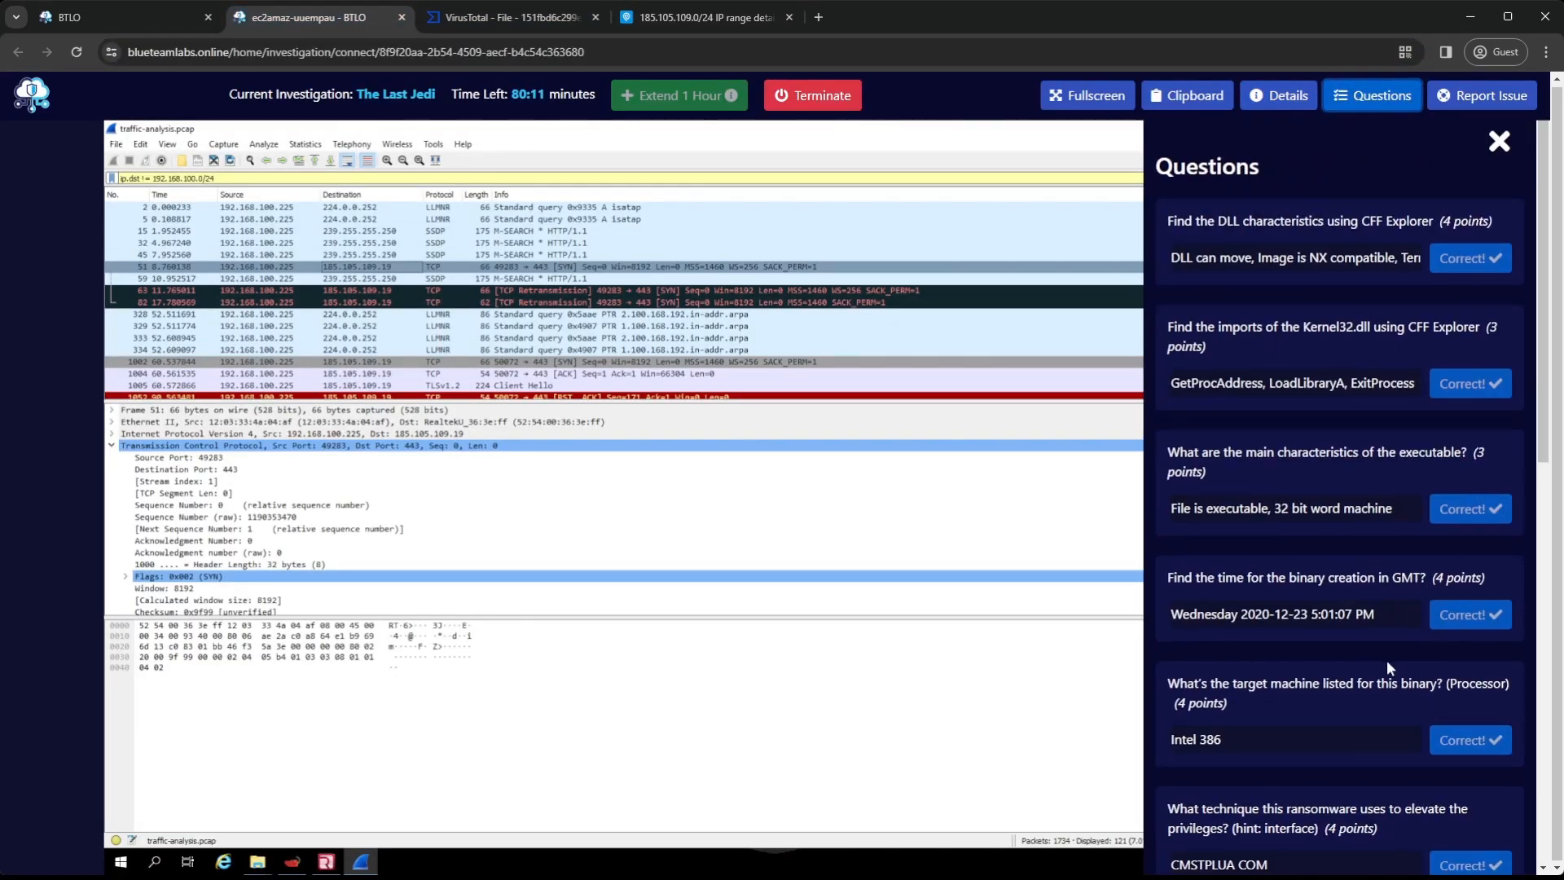
{"action": "scroll", "coordinate": [1387, 644], "scroll_direction": "down", "scroll_amount": 4}
{"action": "scroll", "coordinate": [1383, 624], "scroll_direction": "down", "scroll_amount": 1}
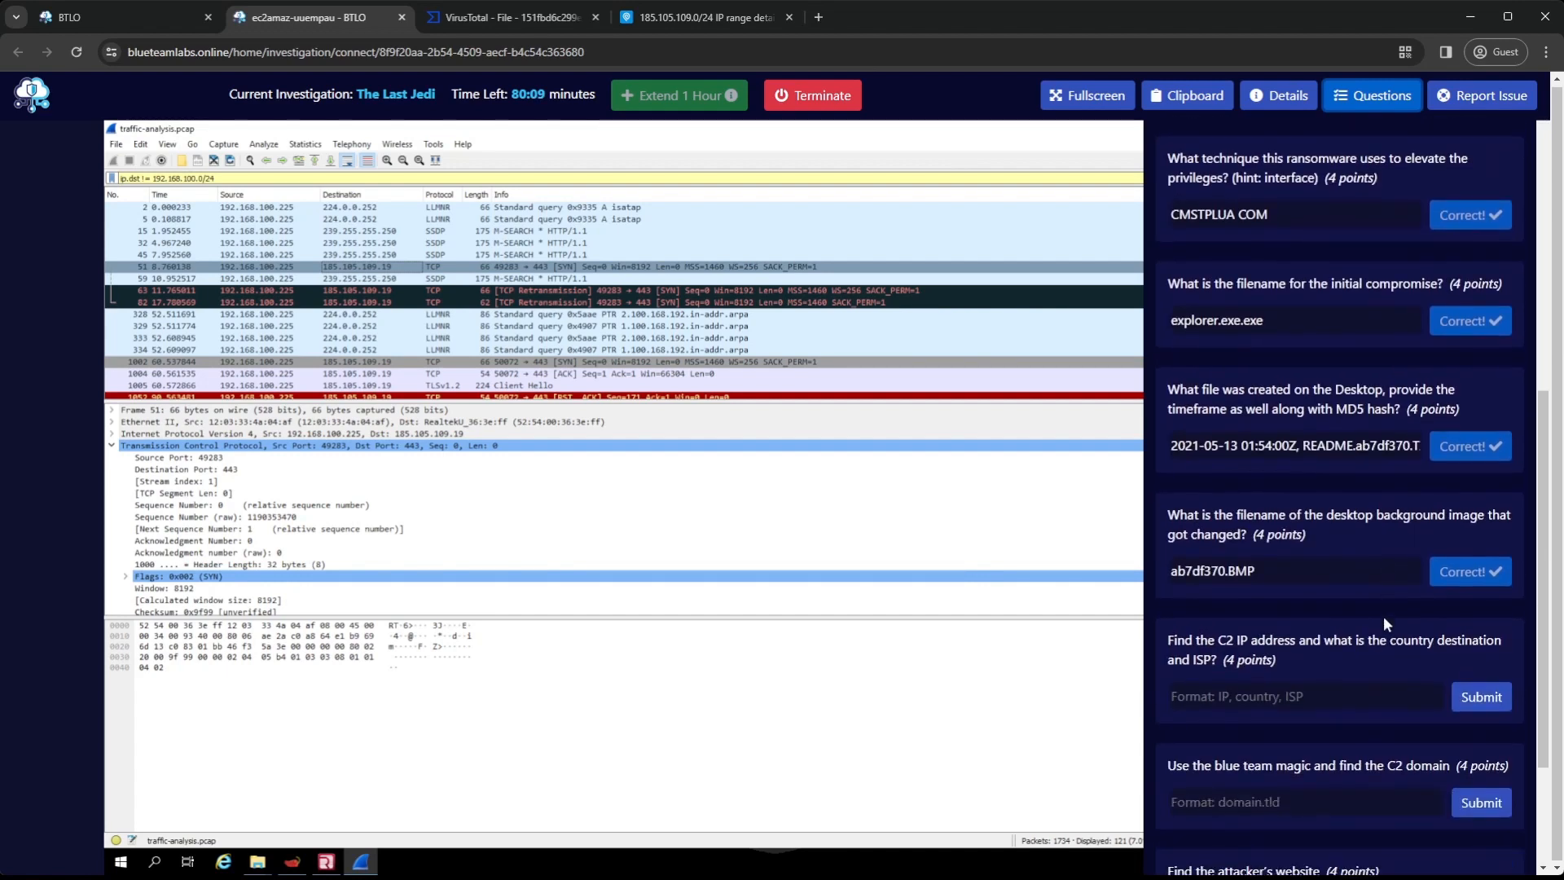
{"action": "scroll", "coordinate": [1383, 620], "scroll_direction": "down", "scroll_amount": 1}
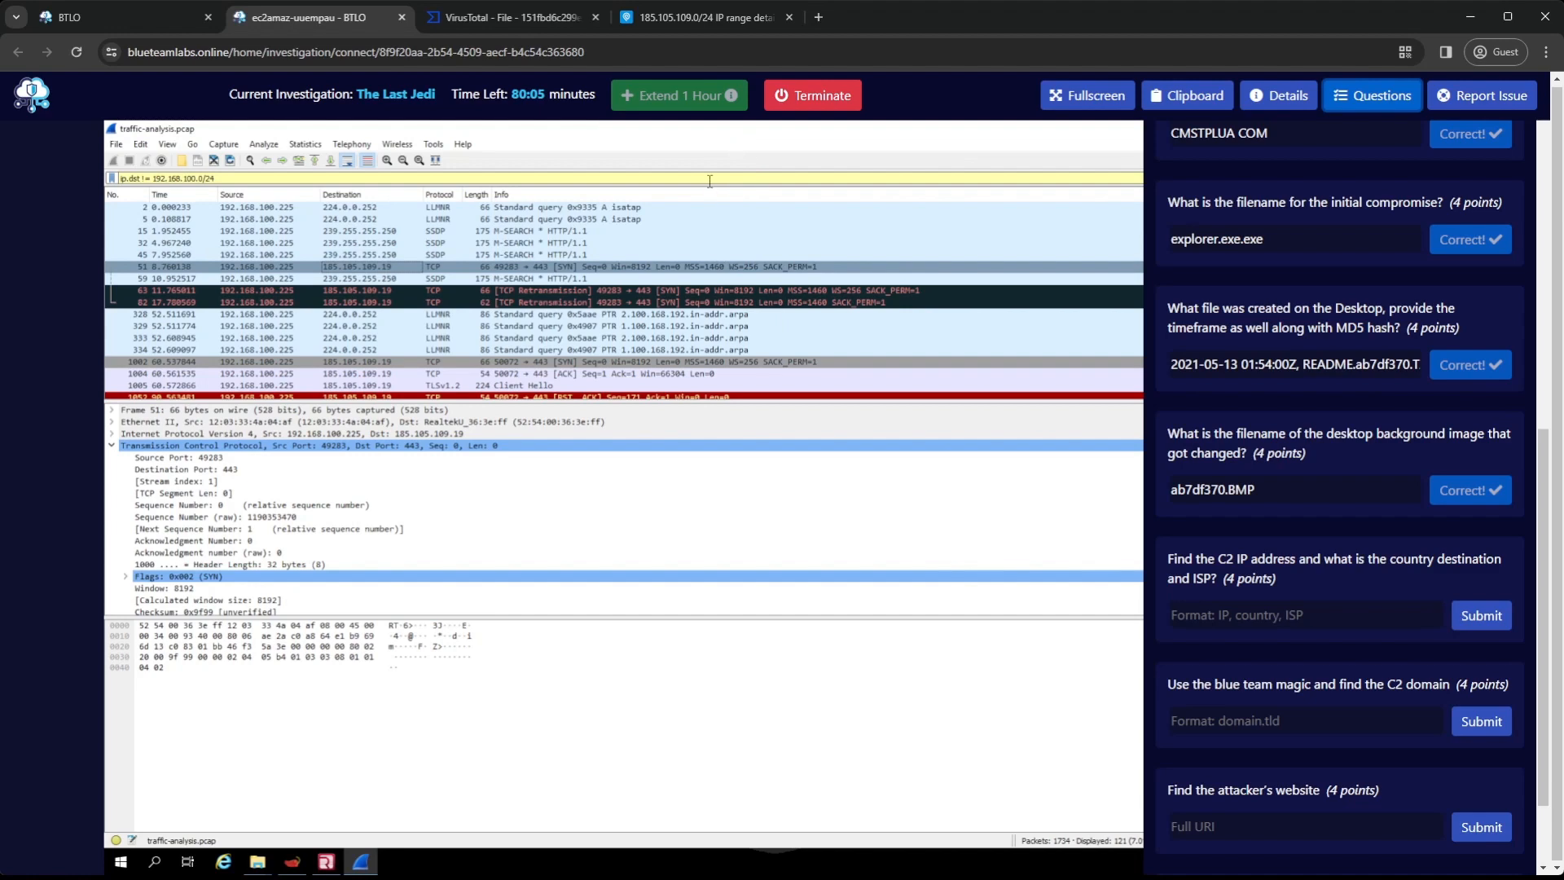
Open Abuse.ch's SSLBL result for Ransomware.DarkSide and examine the malware samples and their botnet C&C addresses
{"action": "left_click", "coordinate": [700, 17]}
{"action": "left_click", "coordinate": [18, 51]}
{"action": "scroll", "coordinate": [269, 408], "scroll_direction": "down", "scroll_amount": 3}
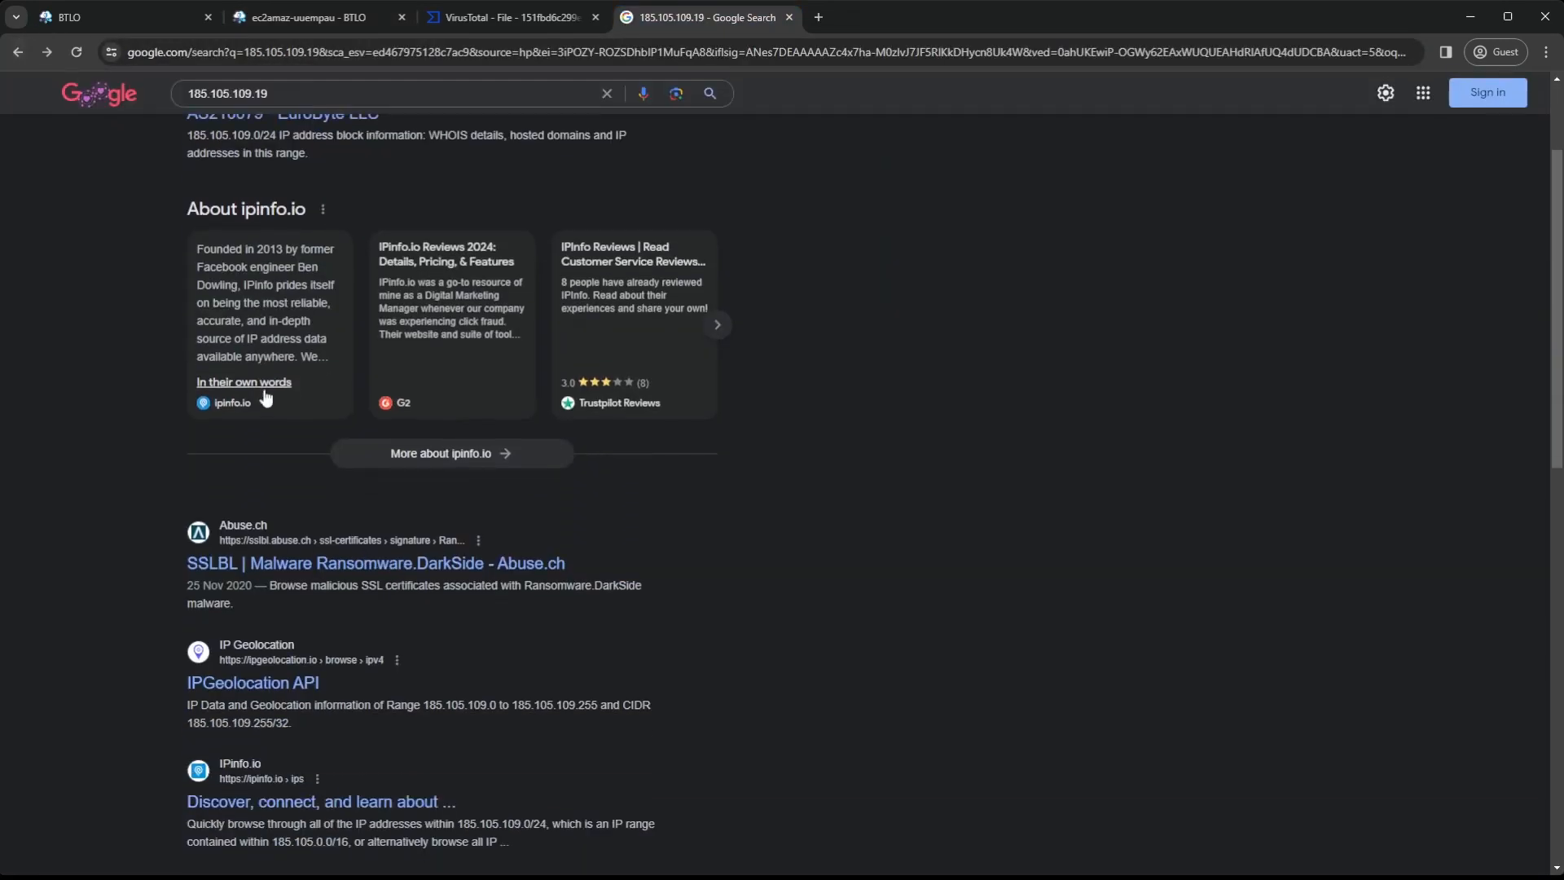
{"action": "left_click", "coordinate": [285, 479]}
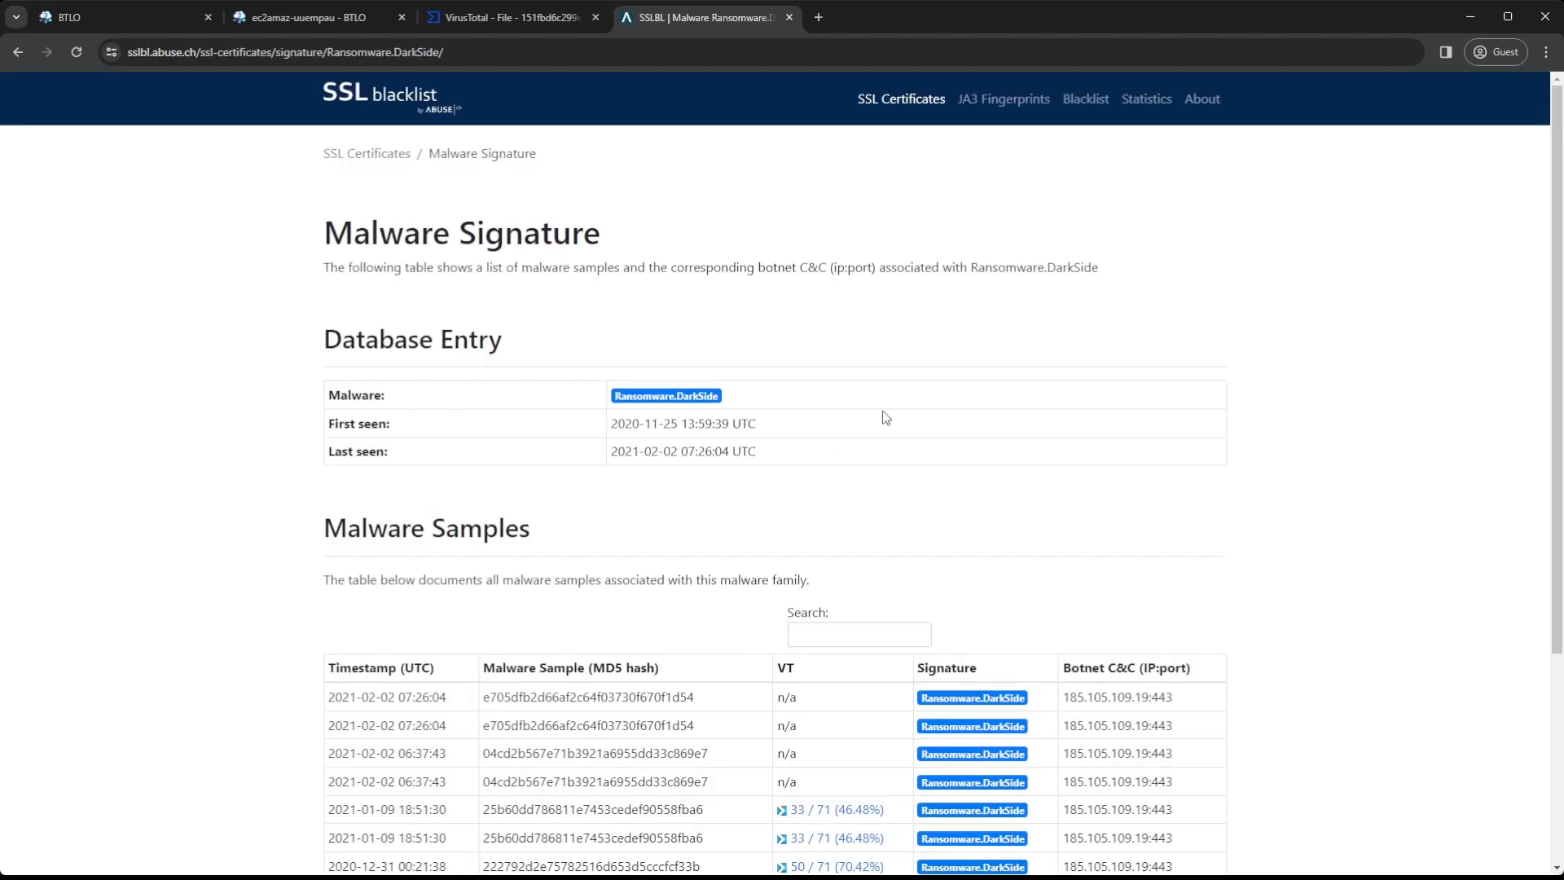
{"action": "scroll", "coordinate": [886, 417], "scroll_direction": "down", "scroll_amount": 3}
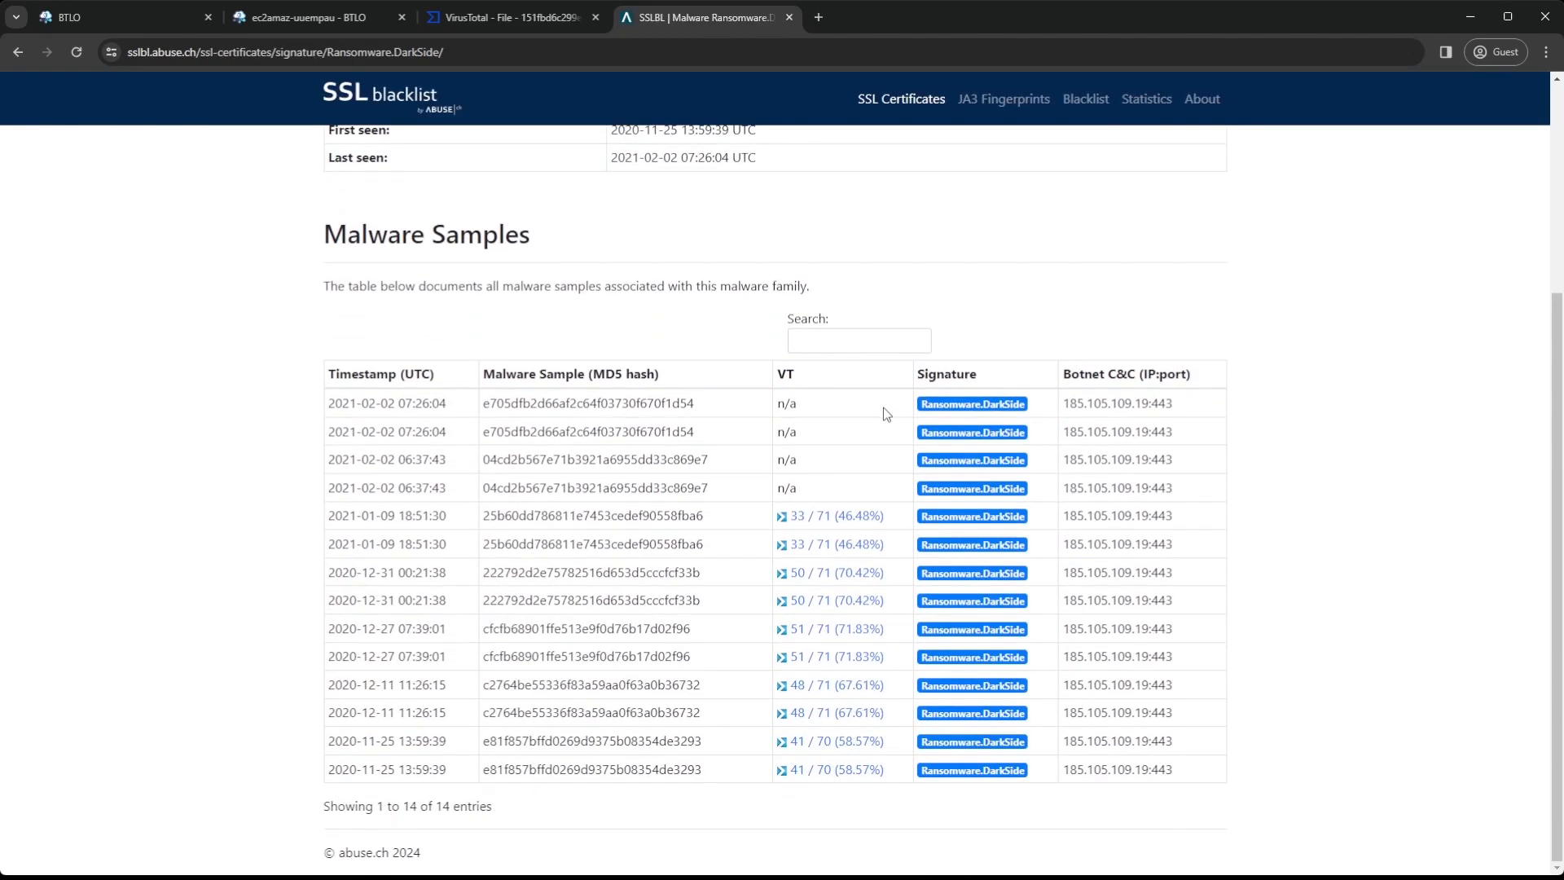
{"action": "scroll", "coordinate": [886, 414], "scroll_direction": "up", "scroll_amount": 3}
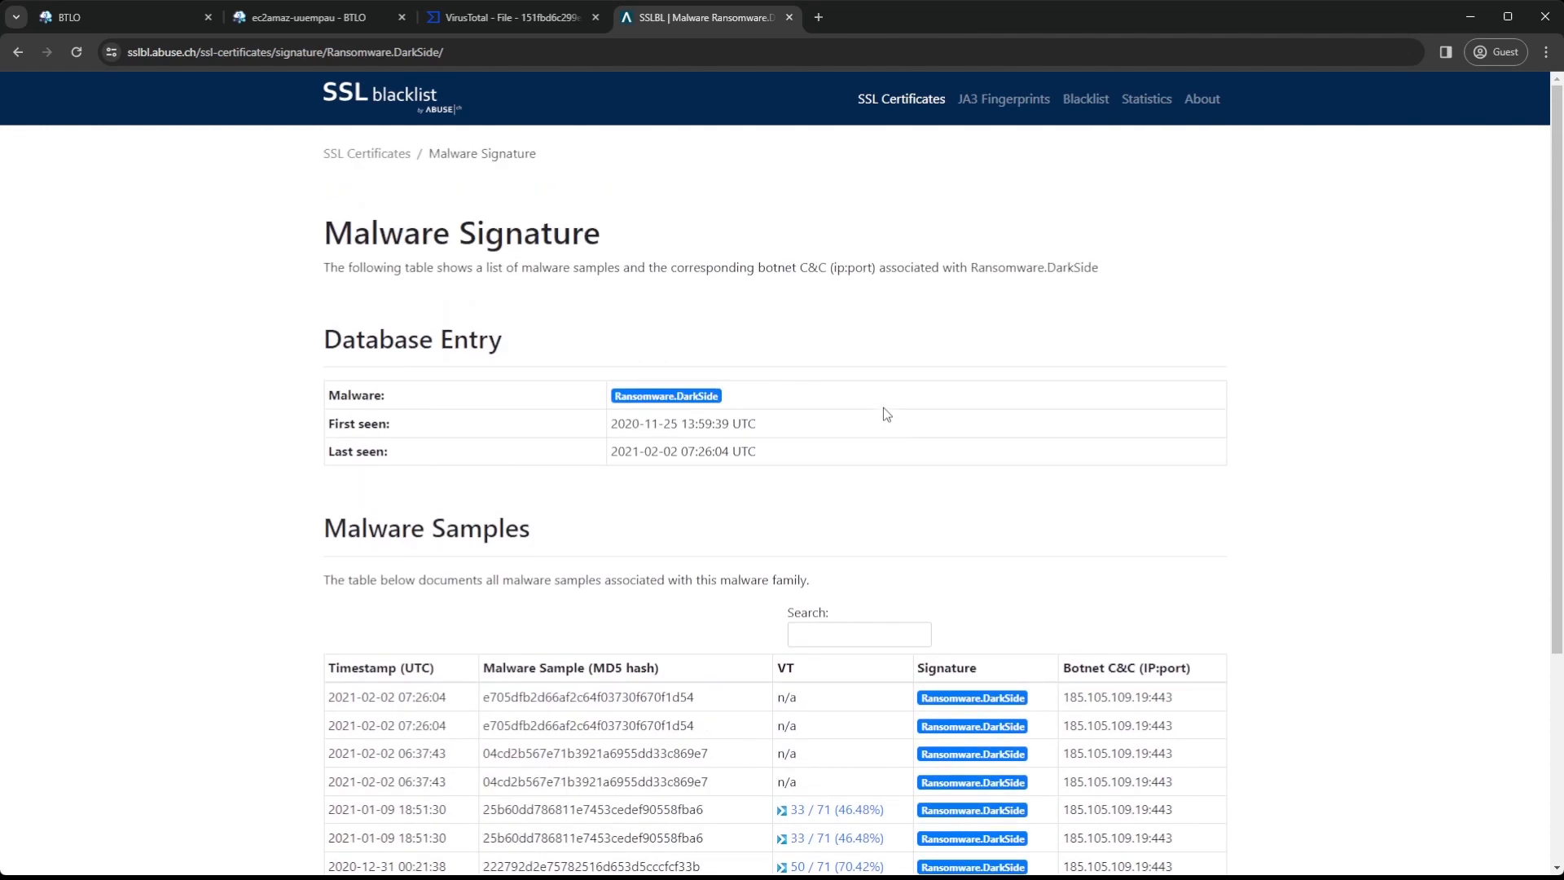
{"action": "scroll", "coordinate": [913, 477], "scroll_direction": "down", "scroll_amount": 3}
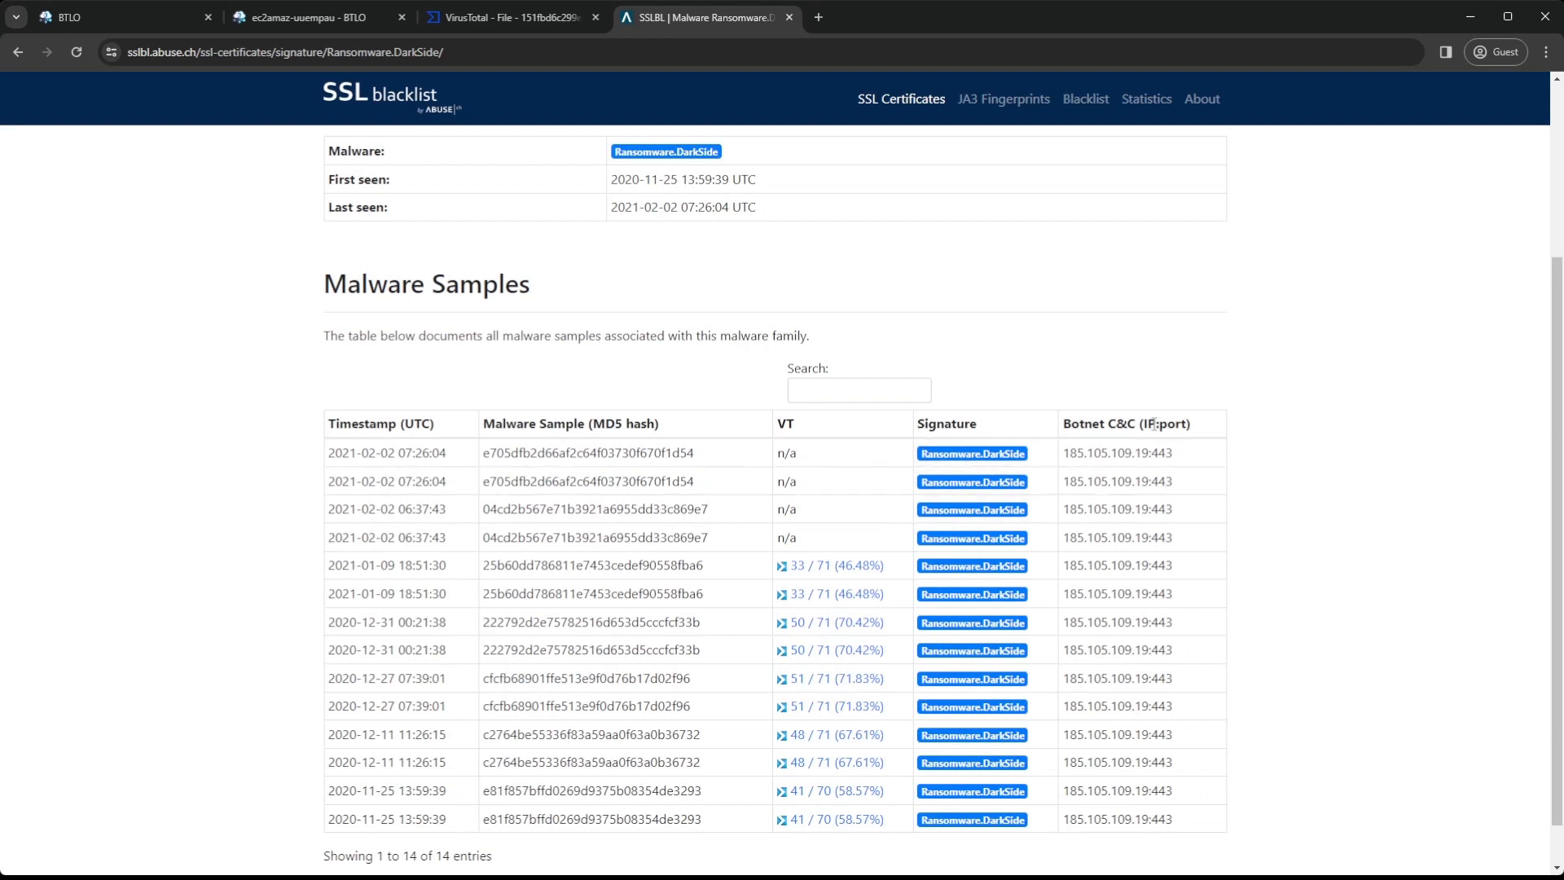
{"action": "scroll", "coordinate": [1047, 340], "scroll_direction": "up", "scroll_amount": 3}
{"action": "scroll", "coordinate": [1048, 350], "scroll_direction": "down", "scroll_amount": 3}
{"action": "scroll", "coordinate": [556, 194], "scroll_direction": "up", "scroll_amount": 1}
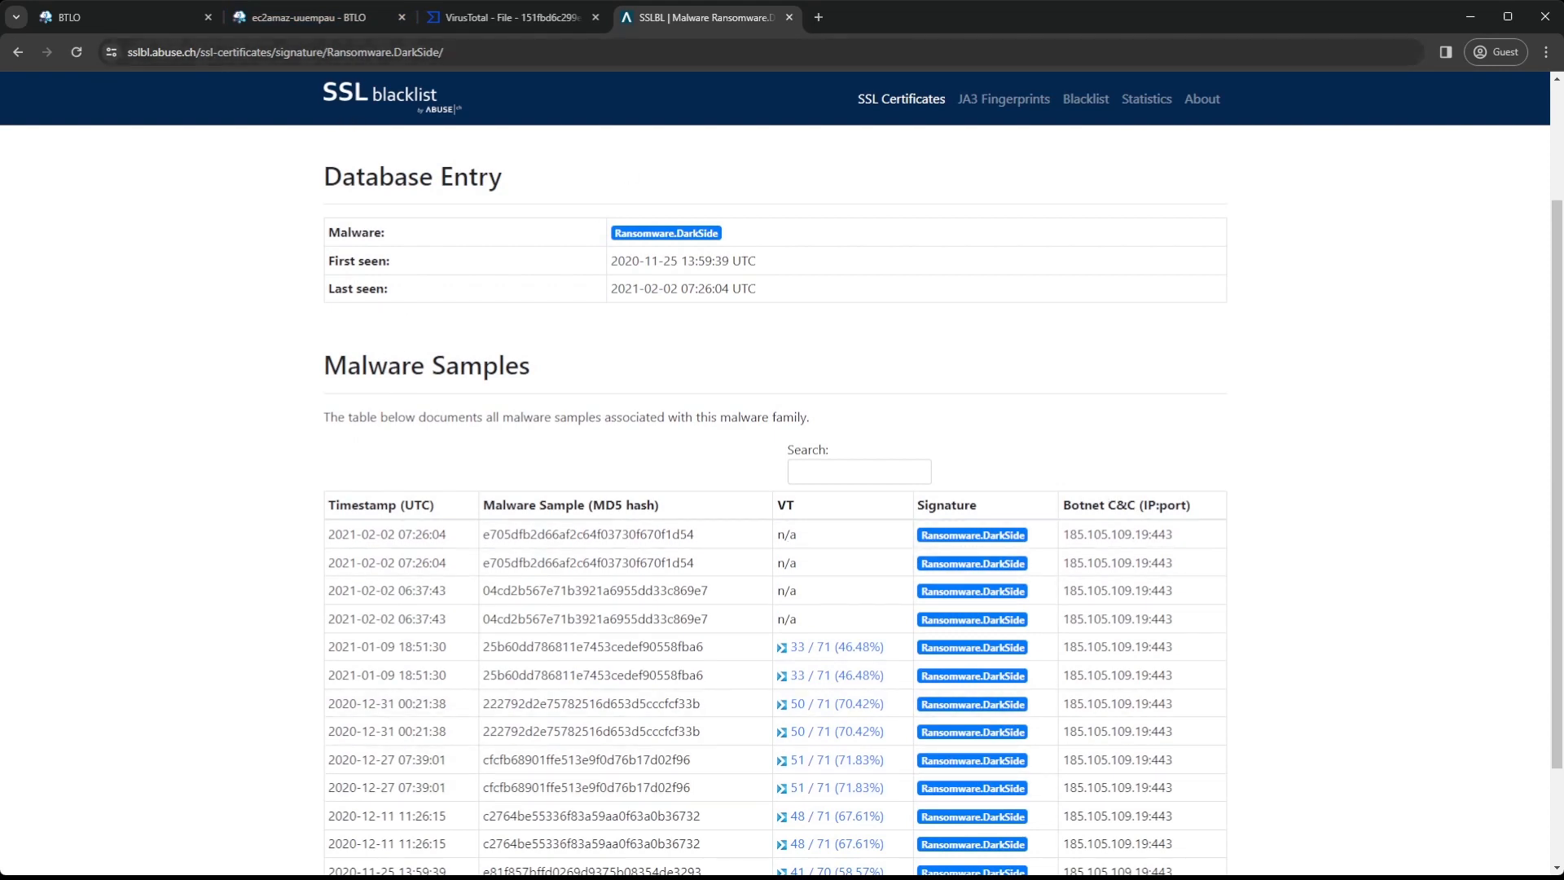
Return to the search results and reopen IPinfo's EuroByte LLC page to check the country and ISP
{"action": "left_click", "coordinate": [18, 51]}
{"action": "scroll", "coordinate": [344, 422], "scroll_direction": "up", "scroll_amount": 3}
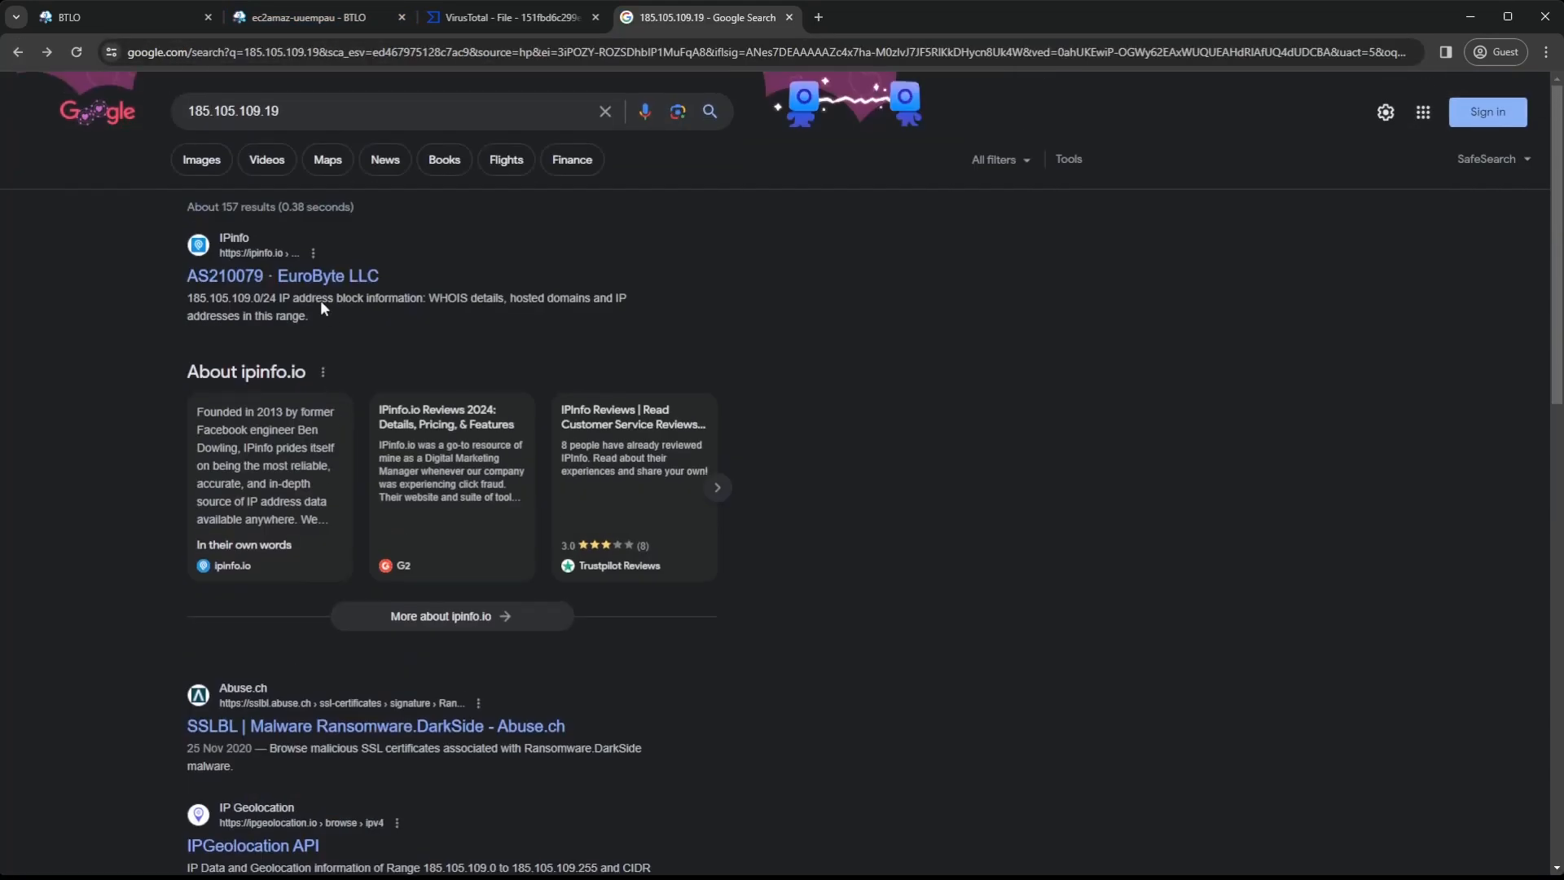
{"action": "left_click", "coordinate": [315, 279]}
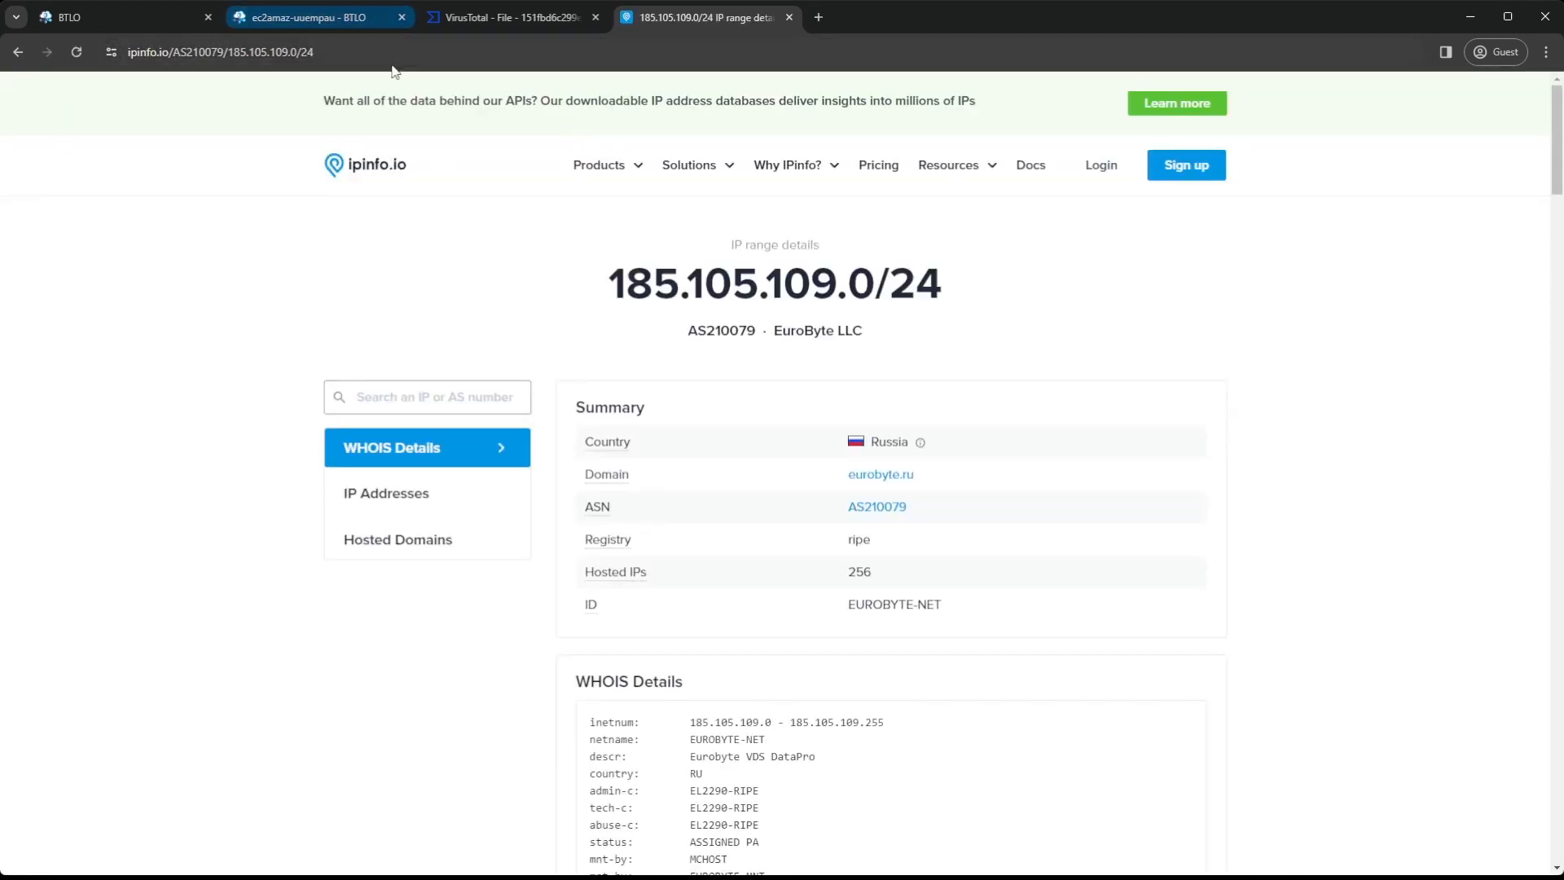
Answer the C2 IP, country and ISP question with "185.105.109.19, Russia, EuroByte LLC", checking the spelling against IPinfo, and submit it
{"action": "left_click", "coordinate": [340, 20]}
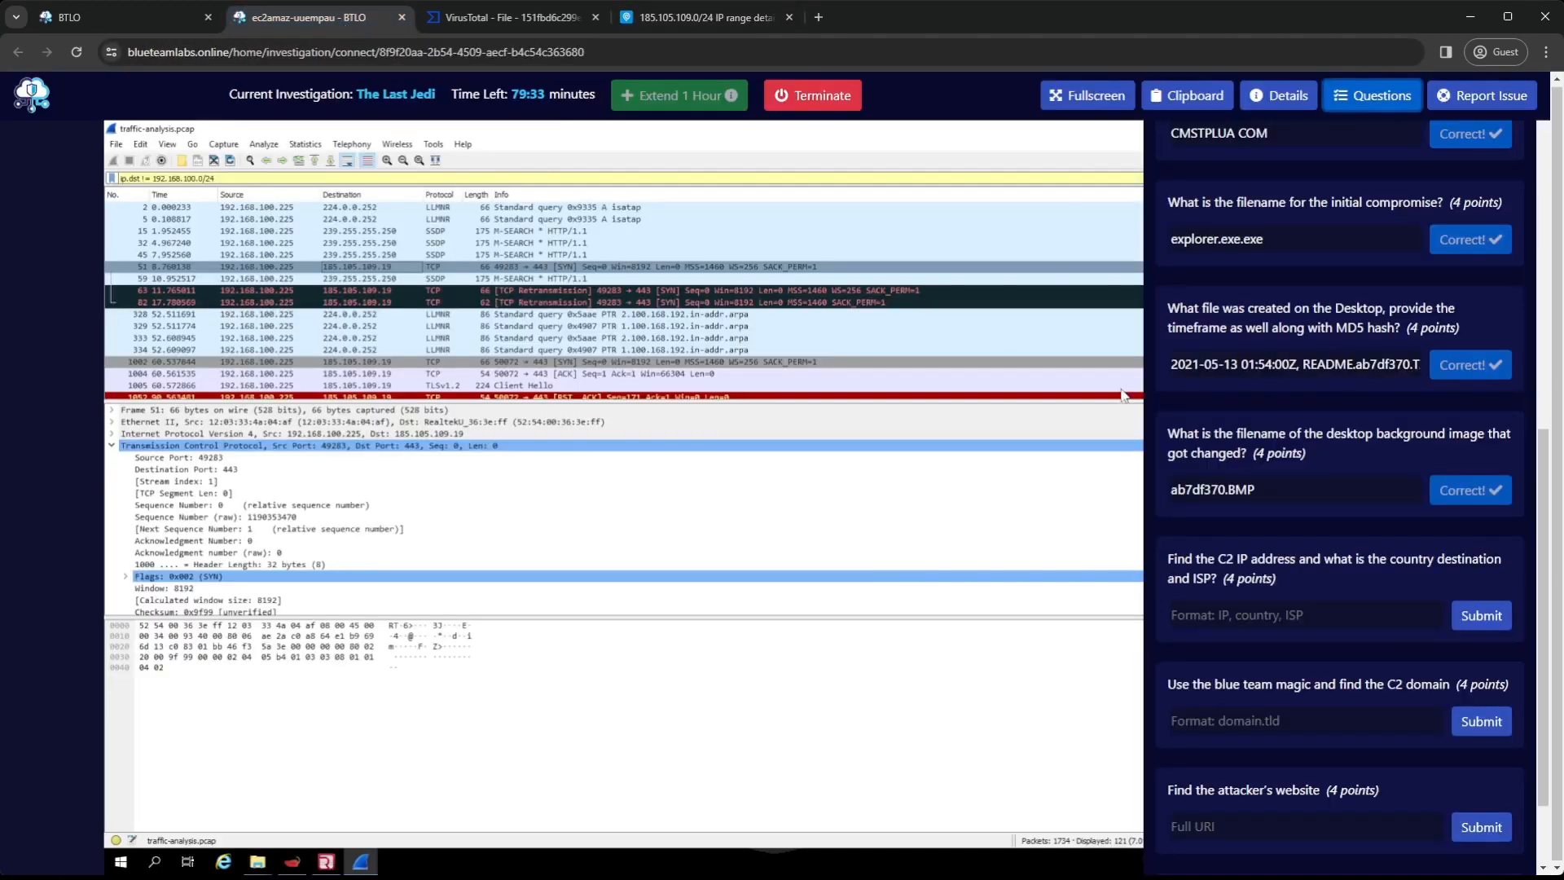
{"action": "left_click", "coordinate": [1285, 617]}
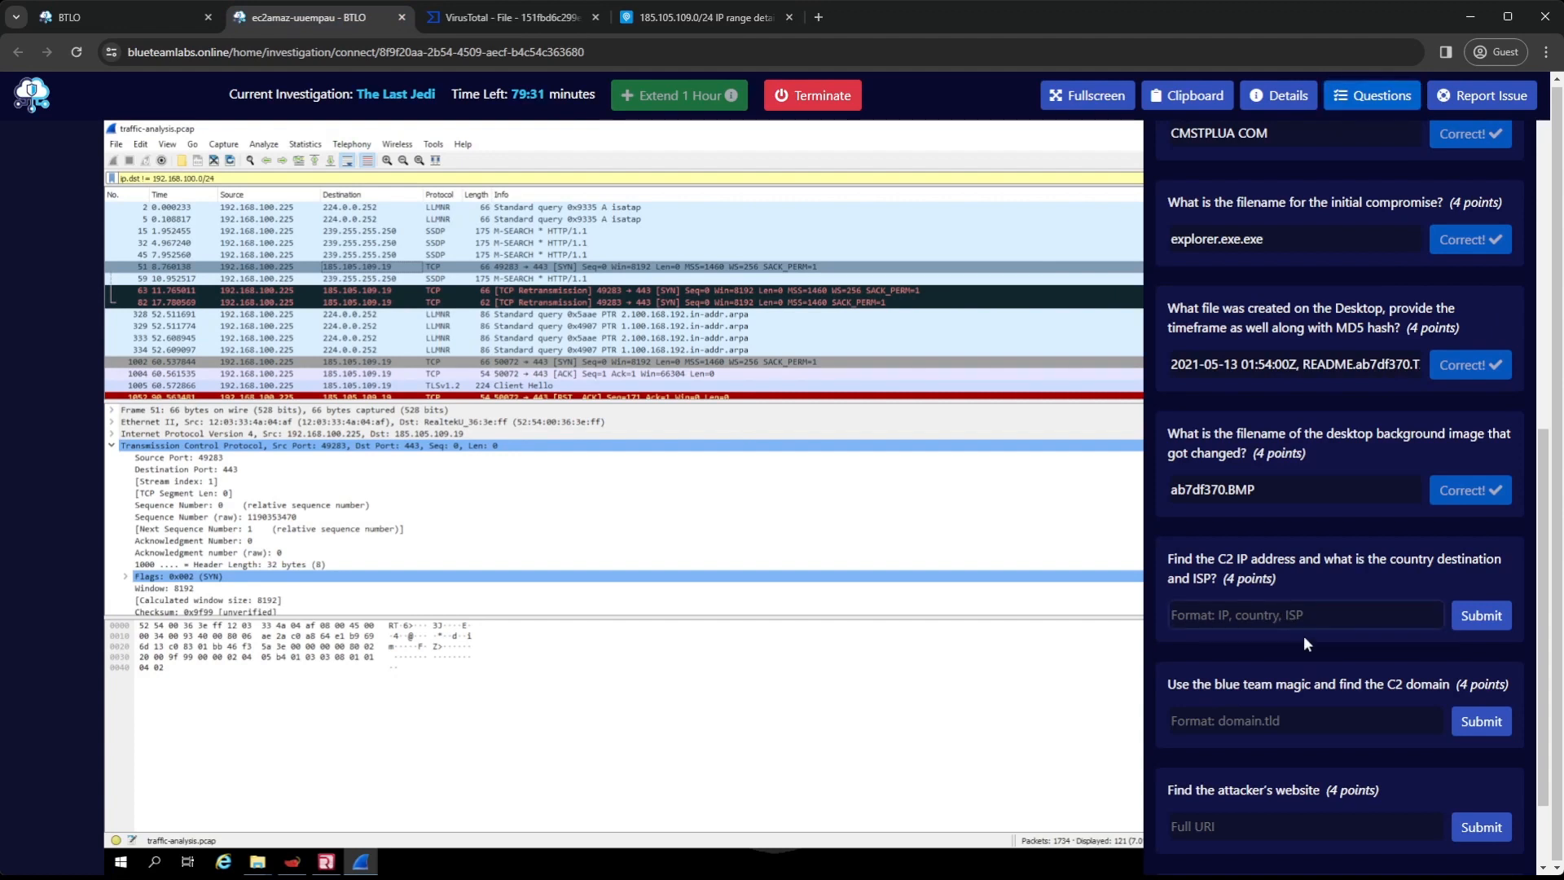
{"action": "type", "text": "185.105.109.19"}
{"action": "key", "text": "ctrl+z"}
{"action": "type", "text": "185.105.109.19"}
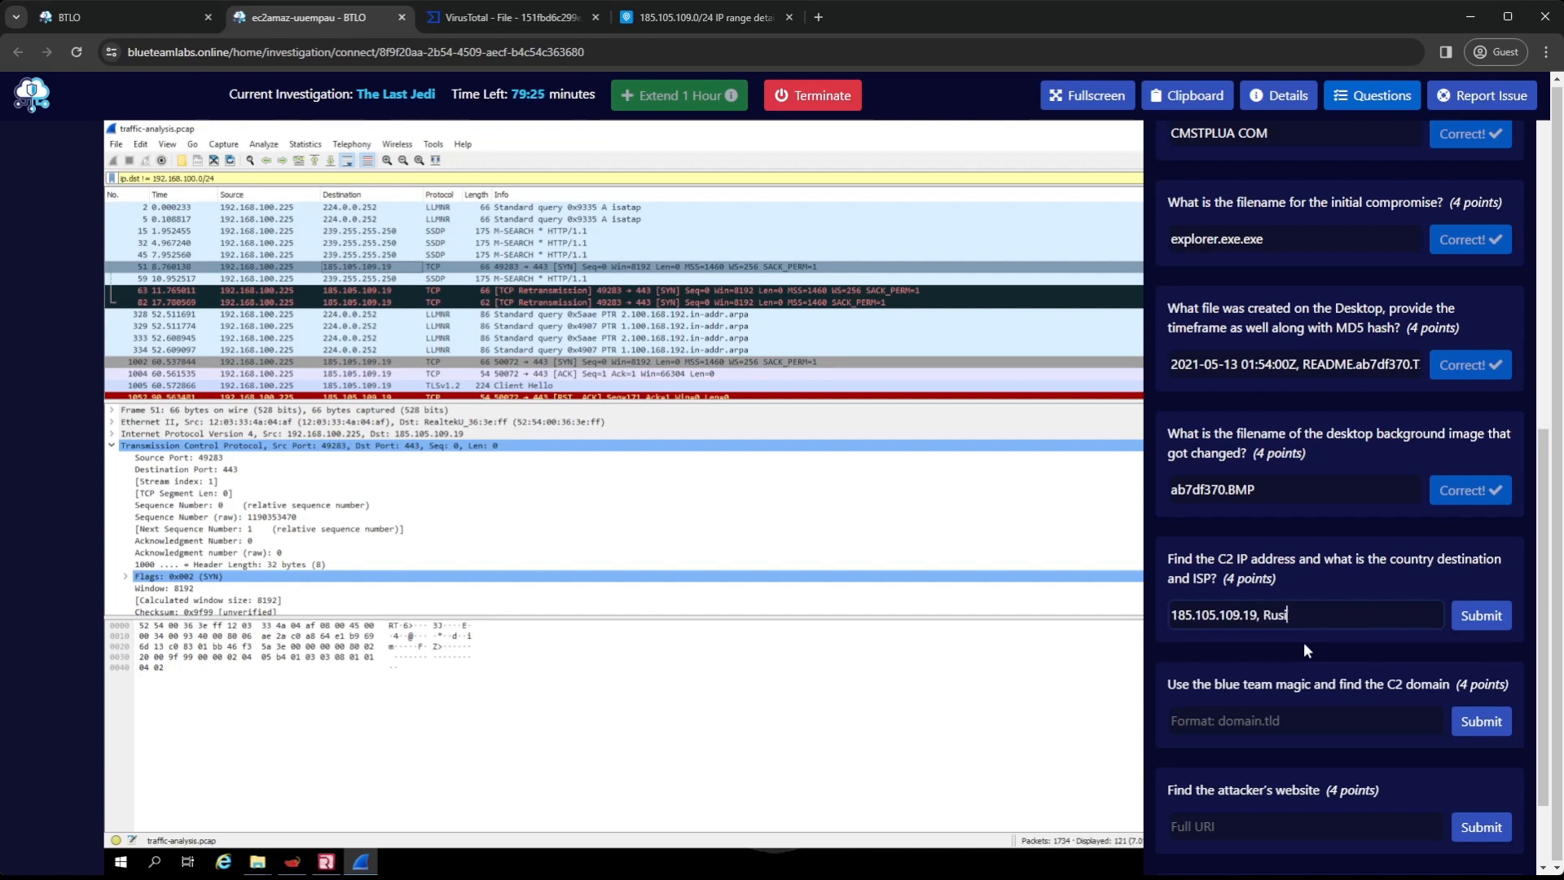
{"action": "type", "text": ", Russia, EuroByte LLC"}
{"action": "left_click", "coordinate": [699, 18]}
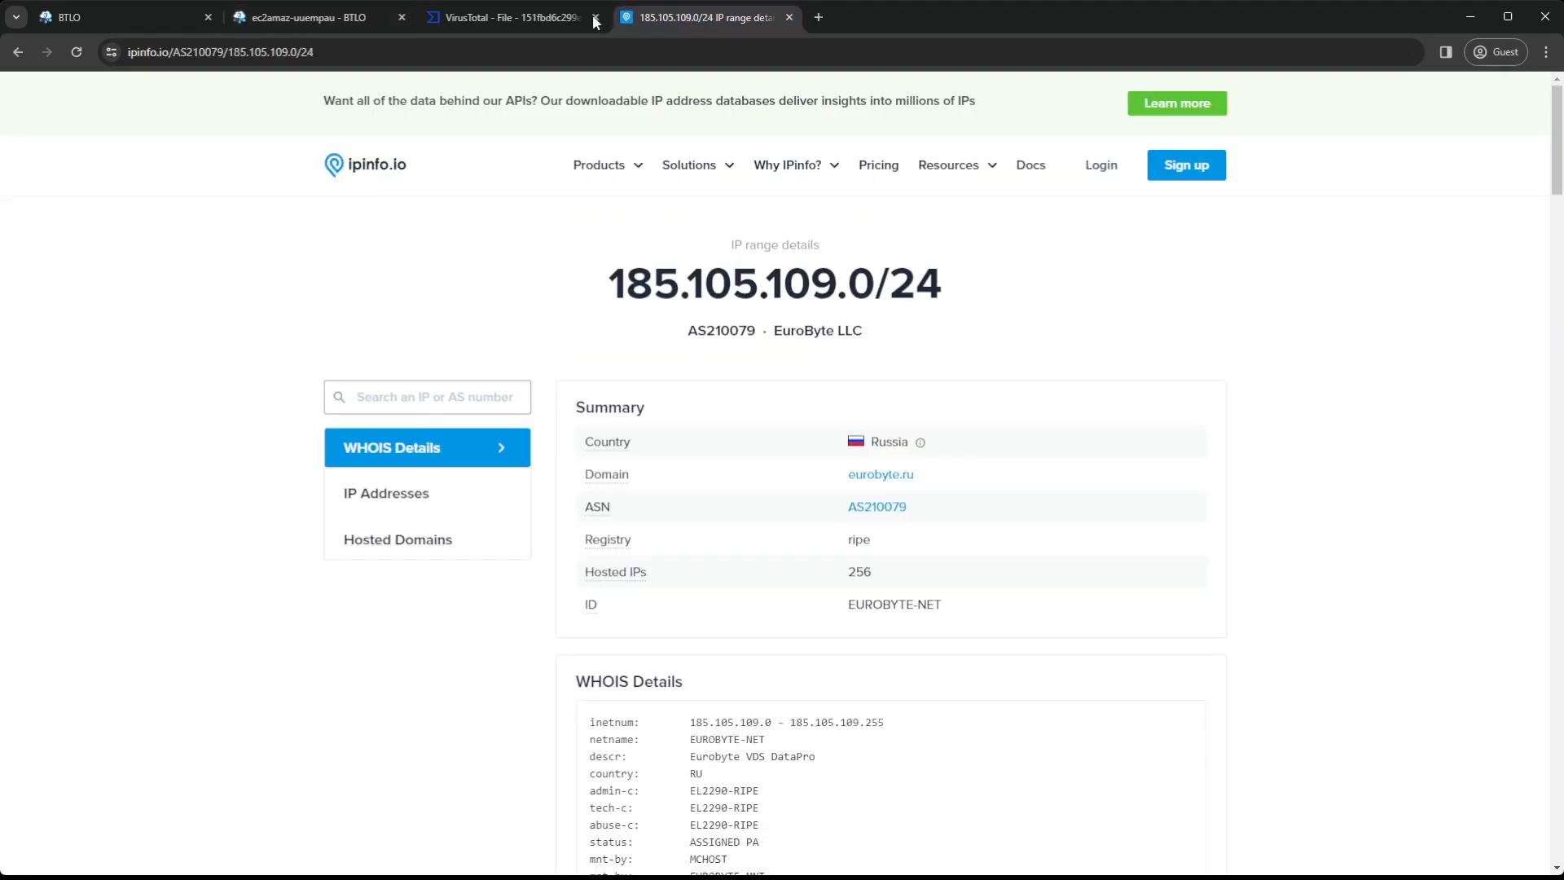
{"action": "left_click", "coordinate": [326, 18]}
{"action": "left_click", "coordinate": [1491, 613]}
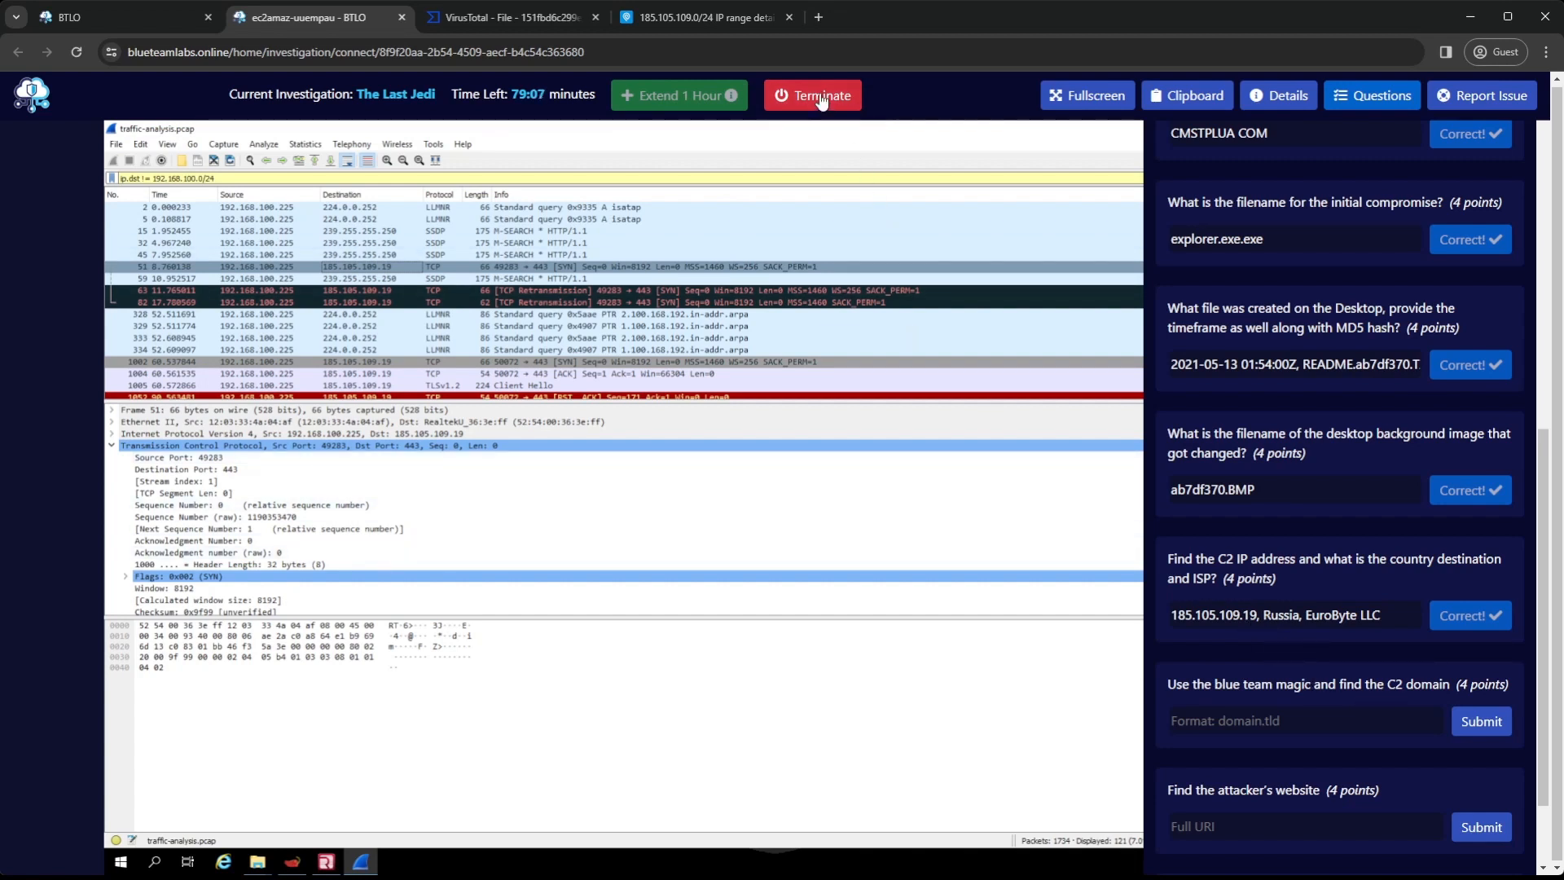
Examine the WHOIS details, IP addresses and hosted domains on the IPinfo page for a possible C2 domain
{"action": "left_click", "coordinate": [701, 17]}
{"action": "scroll", "coordinate": [717, 280], "scroll_direction": "down", "scroll_amount": 5}
{"action": "scroll", "coordinate": [717, 281], "scroll_direction": "down", "scroll_amount": 18}
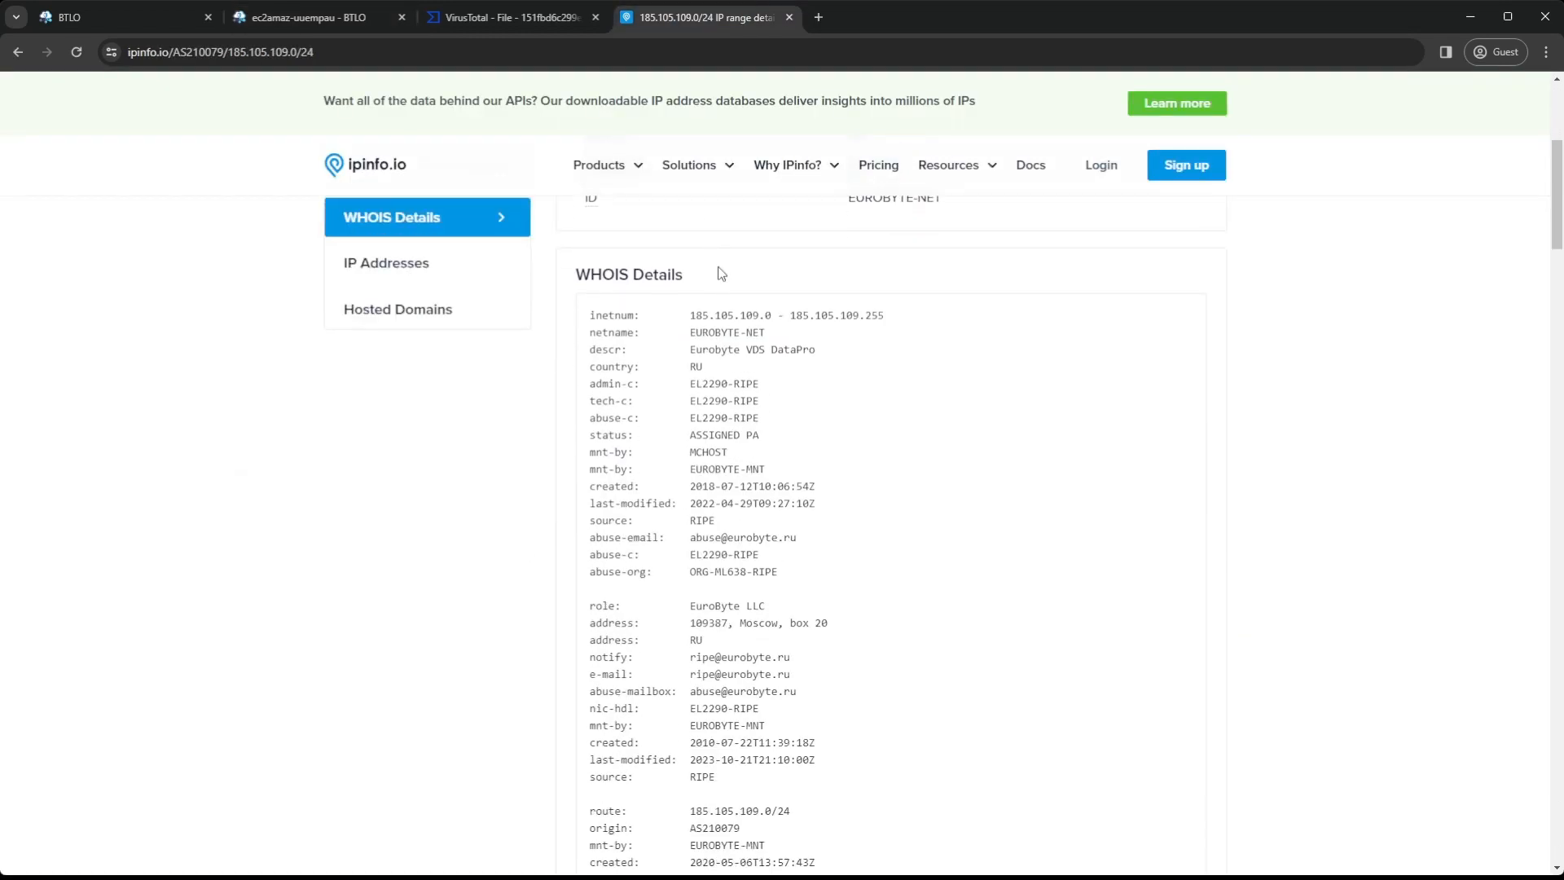
{"action": "scroll", "coordinate": [738, 275], "scroll_direction": "down", "scroll_amount": 15}
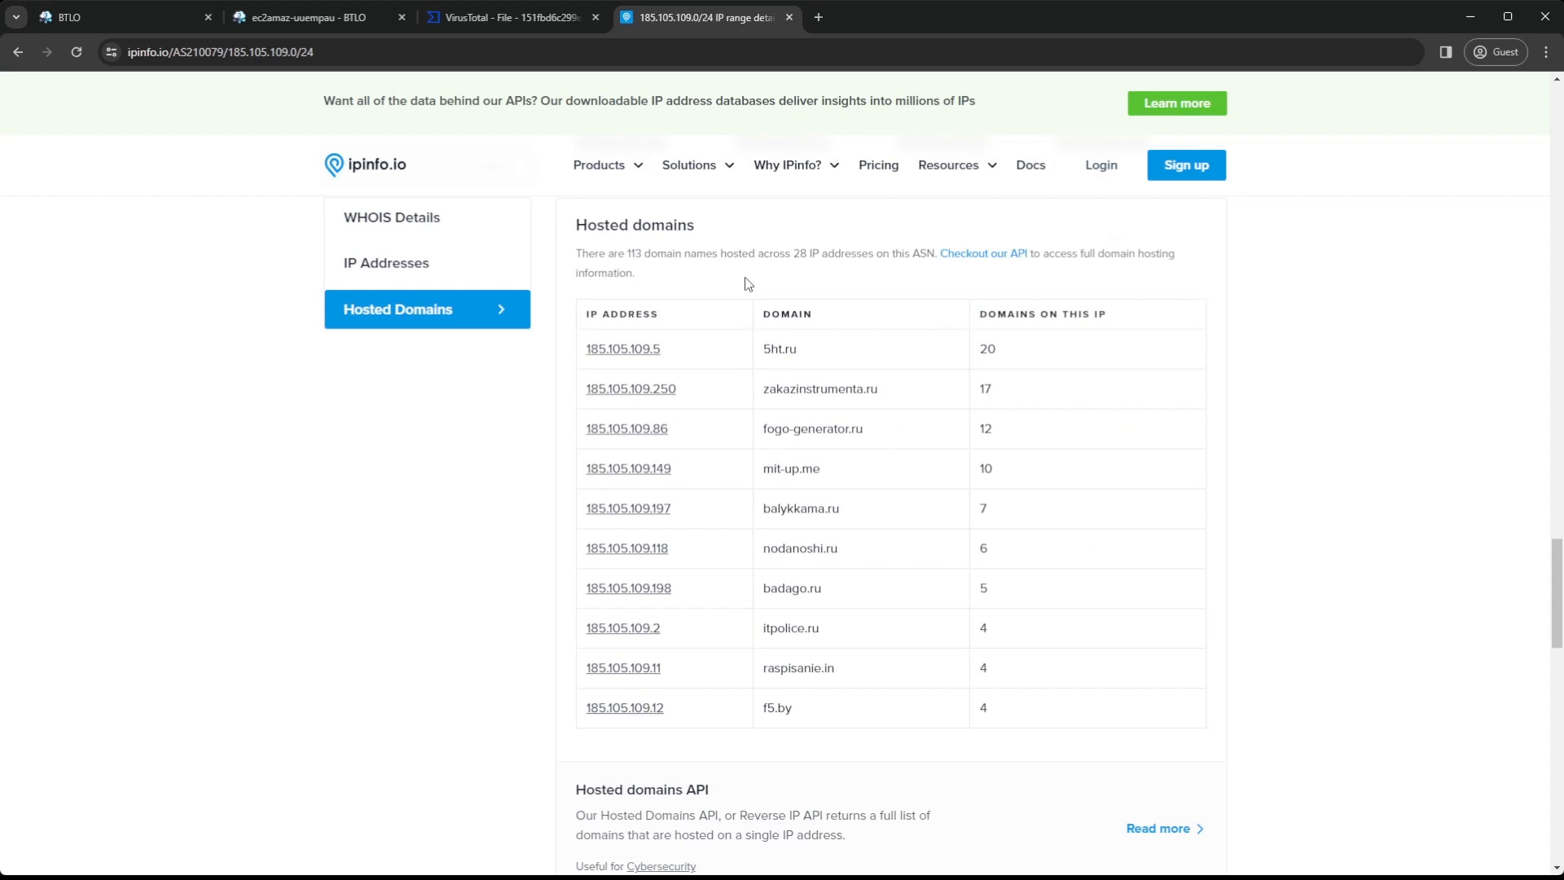
{"action": "scroll", "coordinate": [835, 375], "scroll_direction": "up", "scroll_amount": 20}
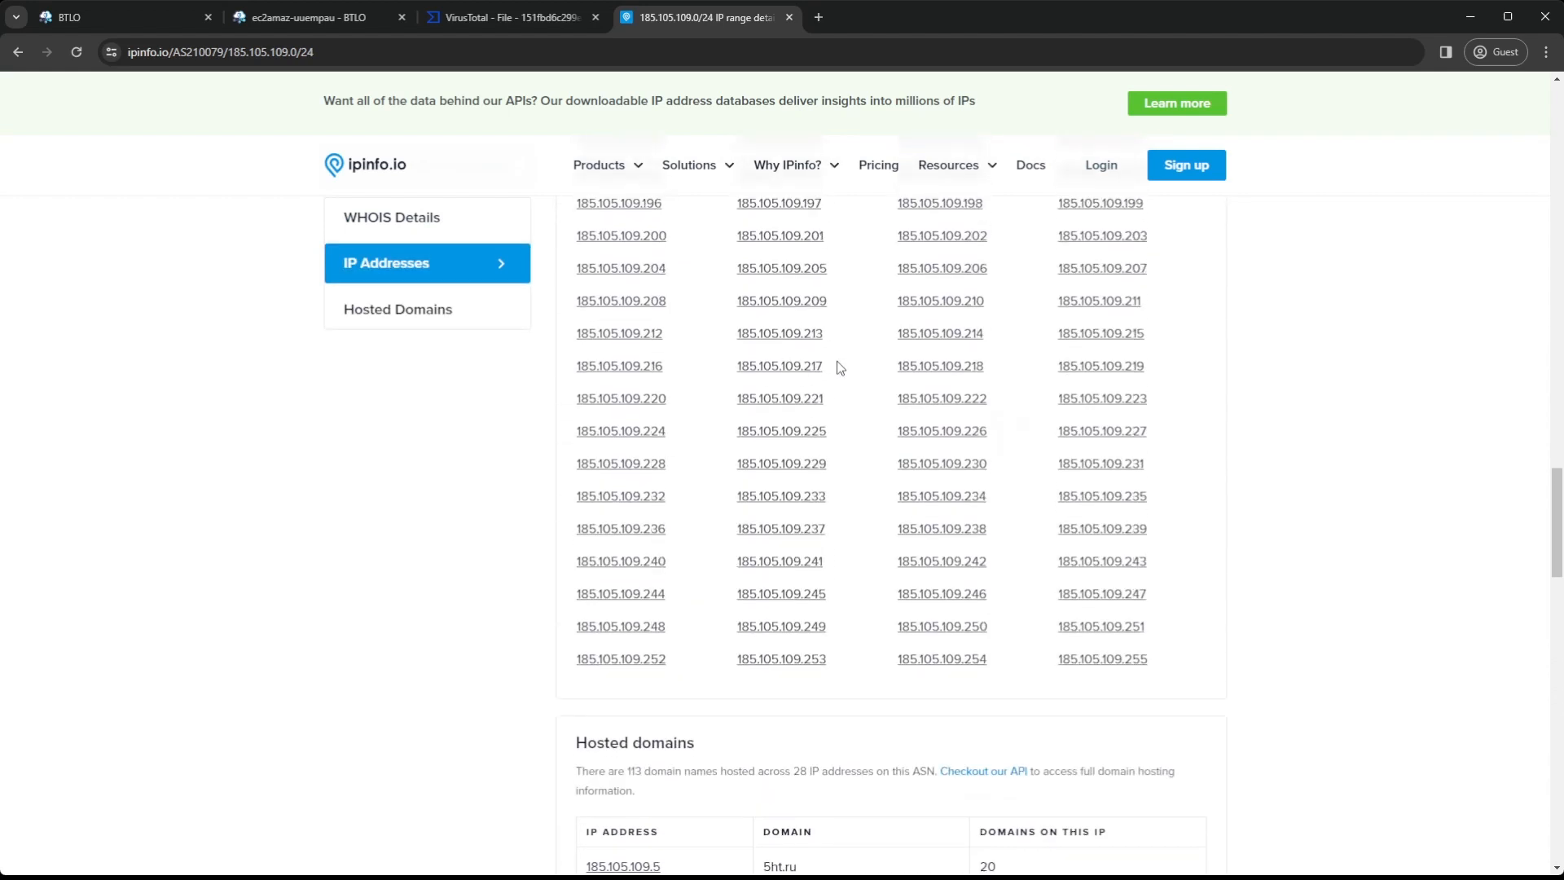
{"action": "scroll", "coordinate": [844, 350], "scroll_direction": "up", "scroll_amount": 20}
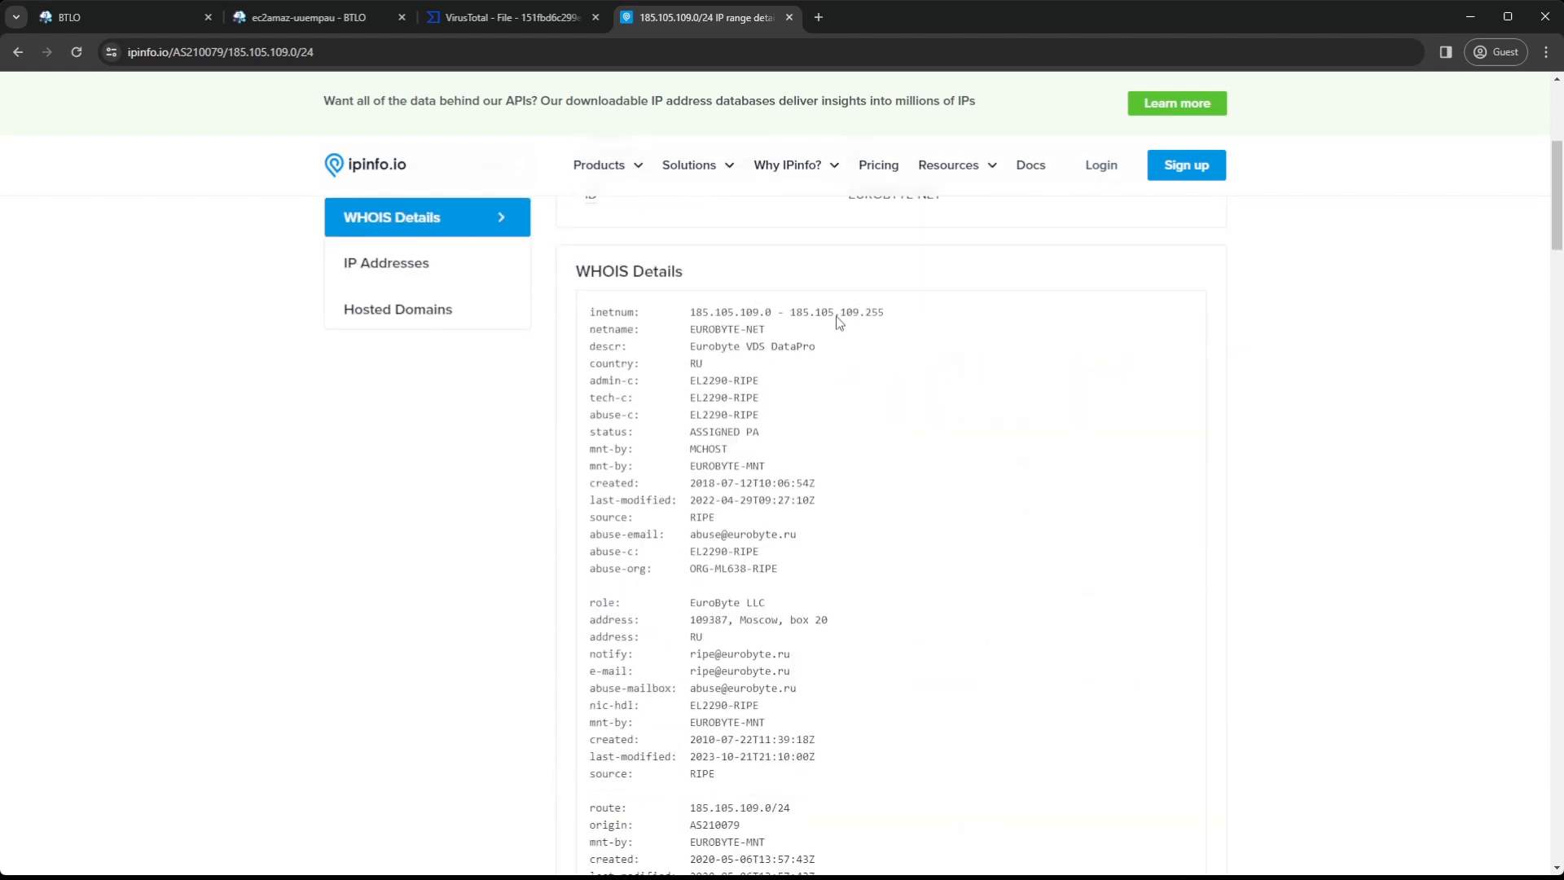
Search VirusTotal for the IP address 185.105.109.19
{"action": "left_click", "coordinate": [526, 24]}
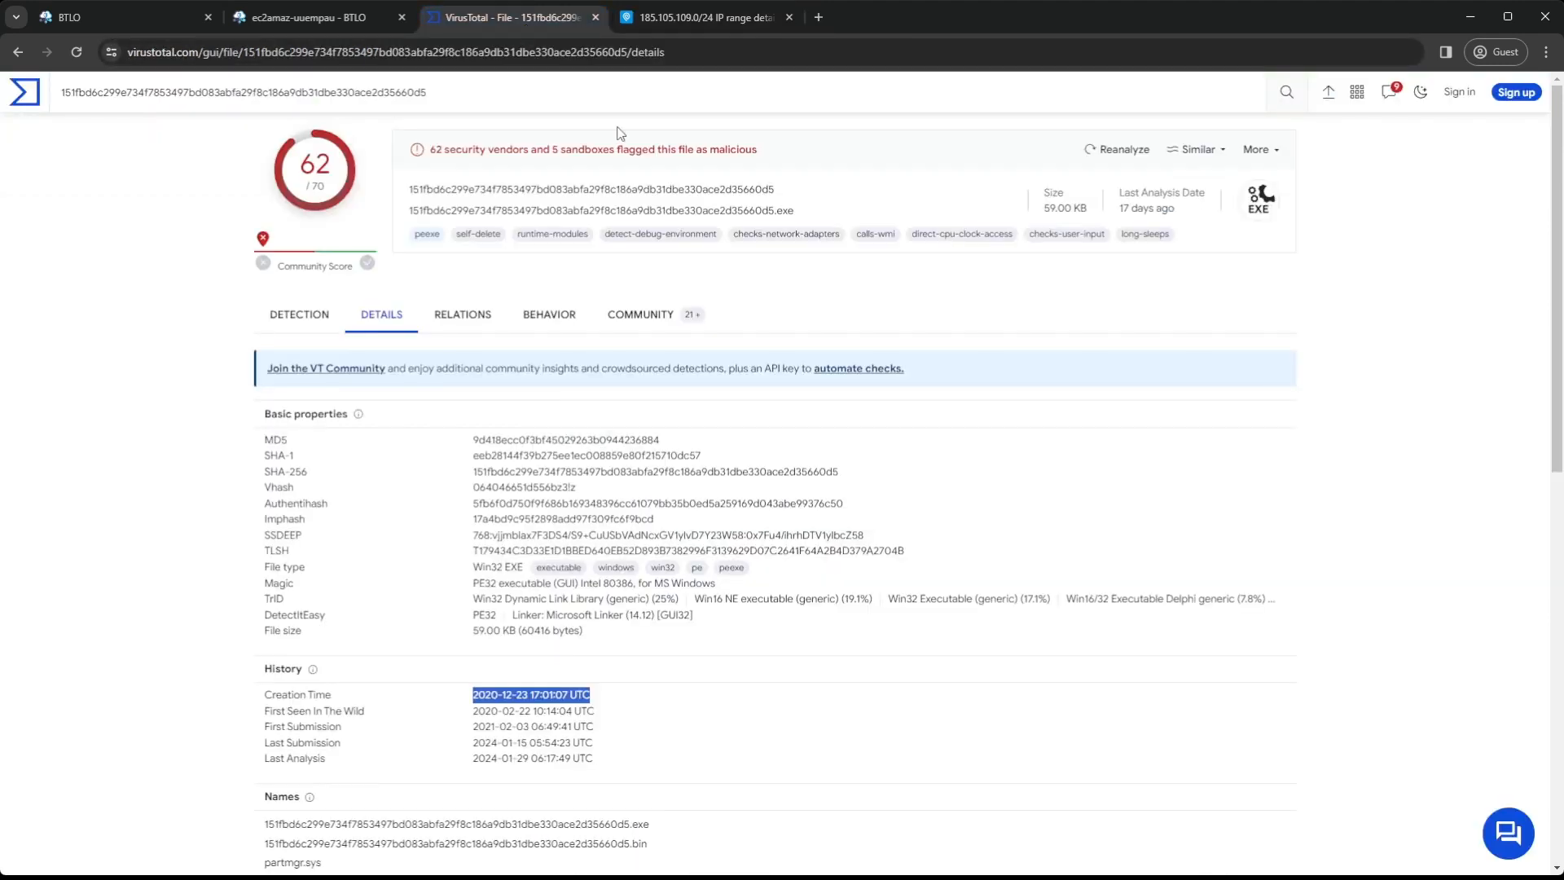
{"action": "left_click", "coordinate": [20, 52]}
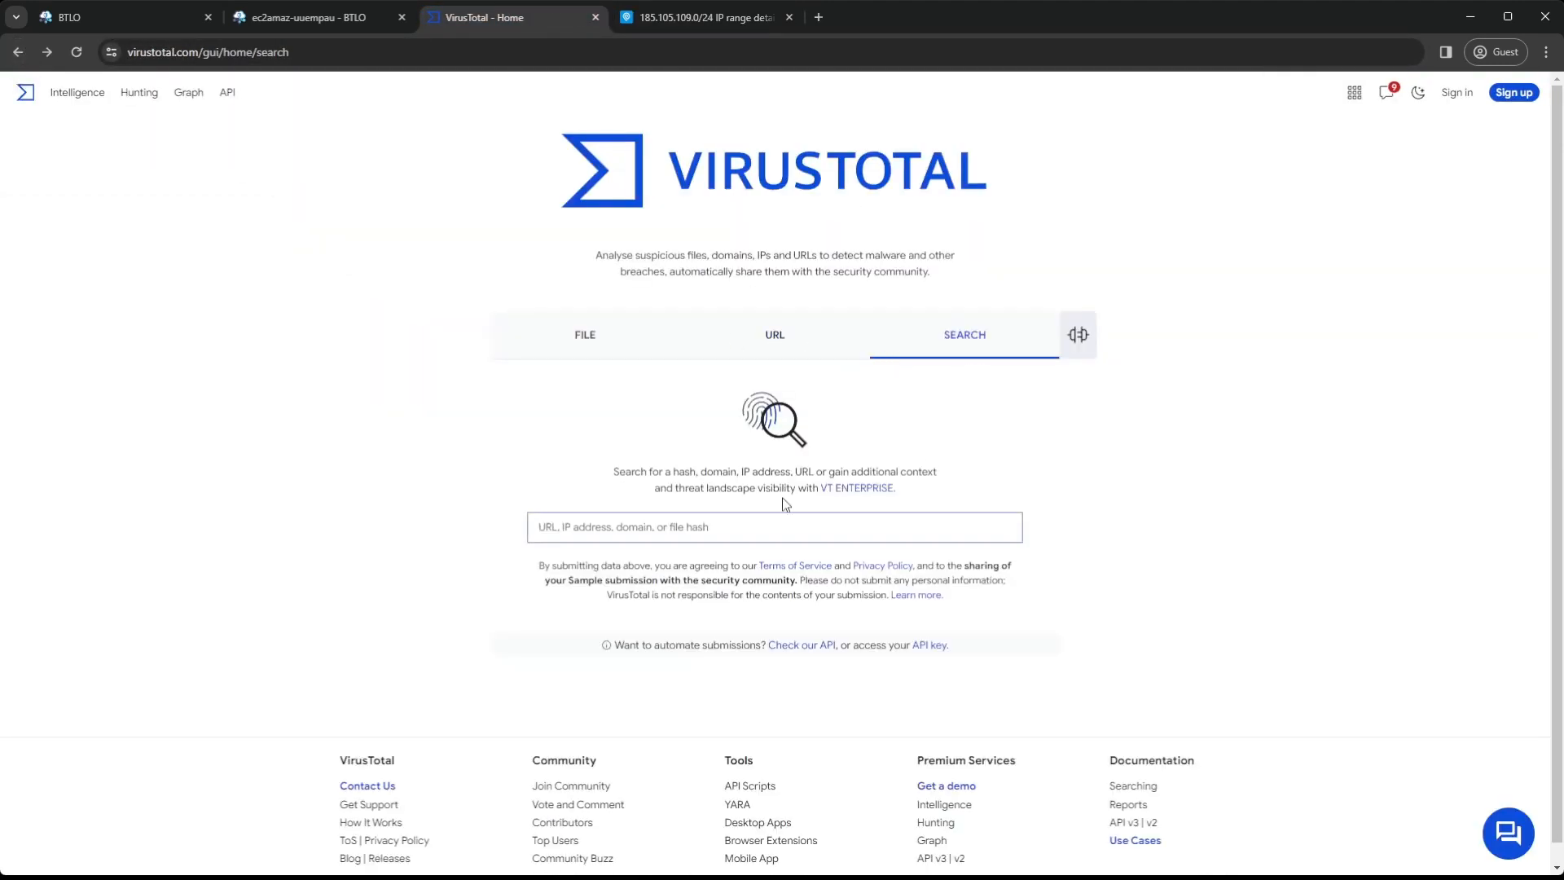
{"action": "type", "text": "185.105.109.19"}
{"action": "key", "text": "Return"}
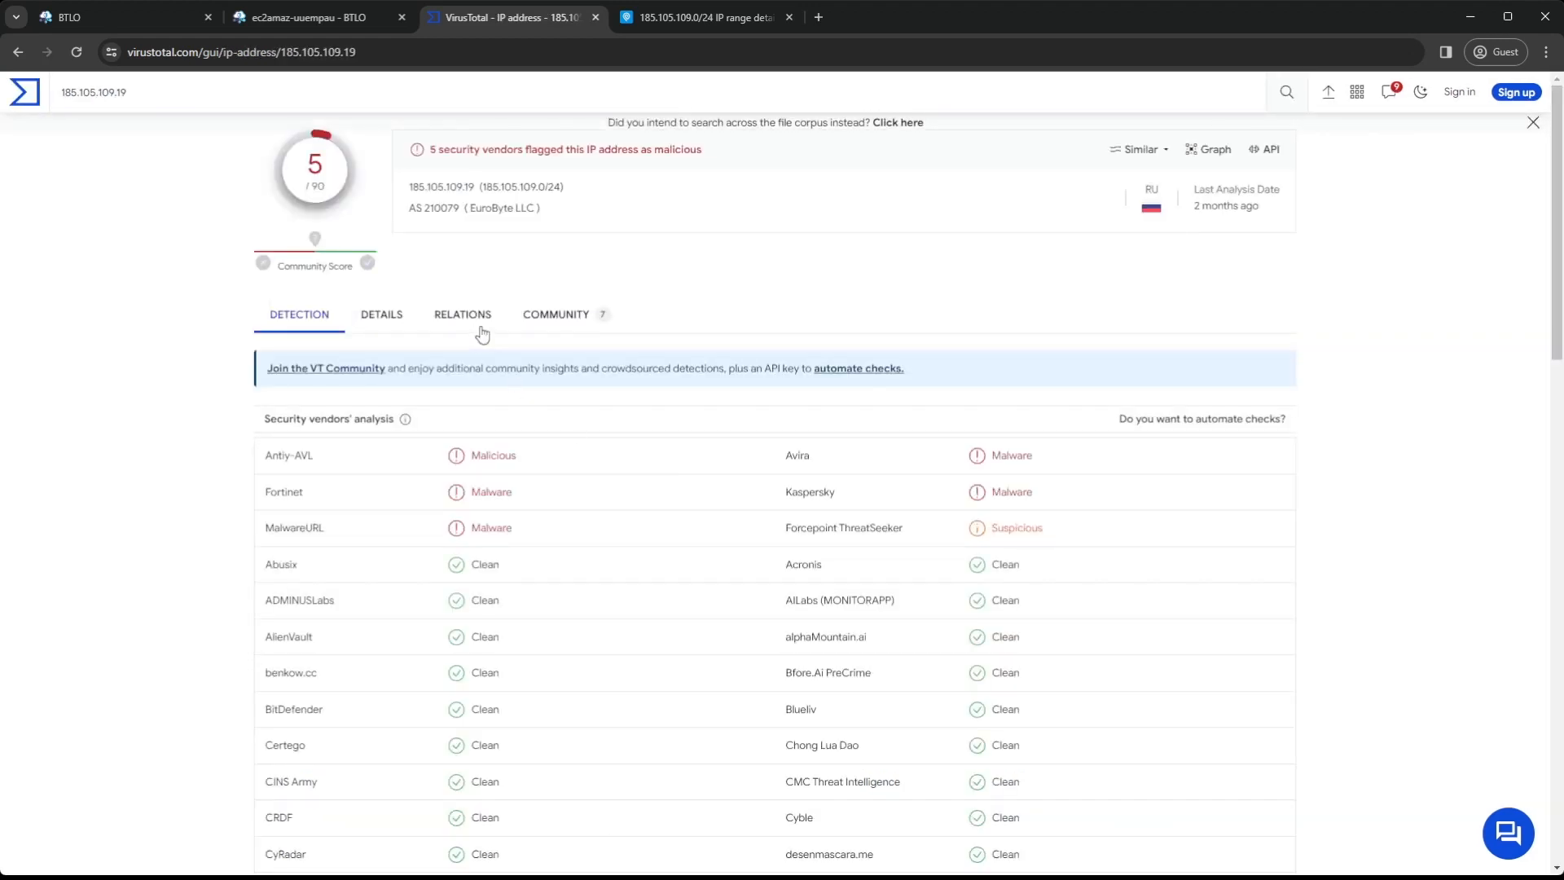
Review the IP's detailed VirusTotal information and select the domain securebestapp20.com in the last HTTPS certificate's subject
{"action": "left_click", "coordinate": [396, 318]}
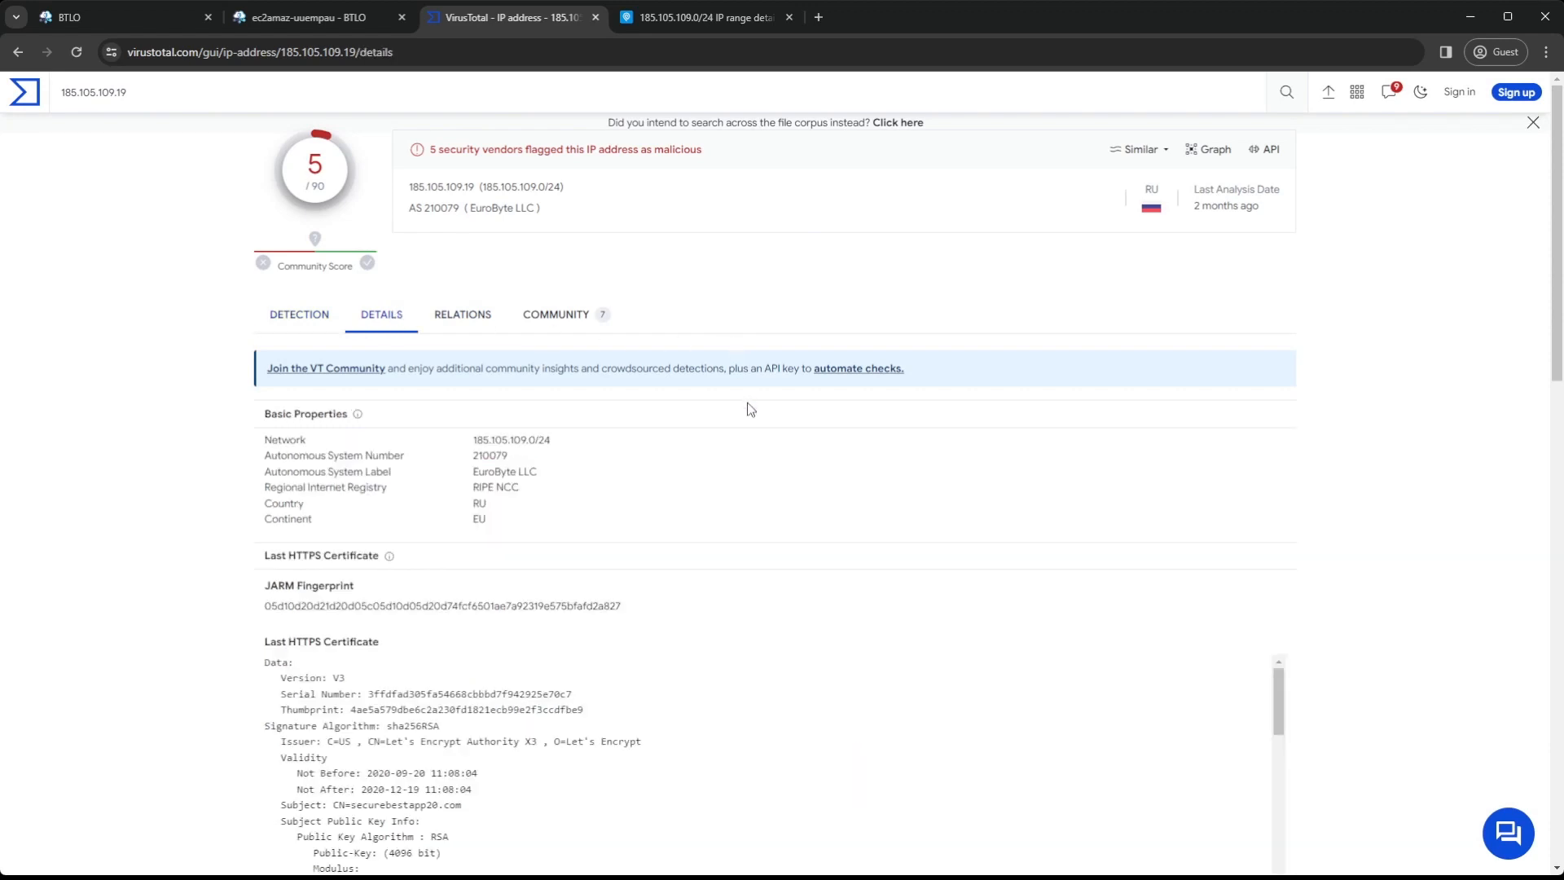
{"action": "scroll", "coordinate": [750, 409], "scroll_direction": "down", "scroll_amount": 5}
{"action": "scroll", "coordinate": [765, 387], "scroll_direction": "down", "scroll_amount": 15}
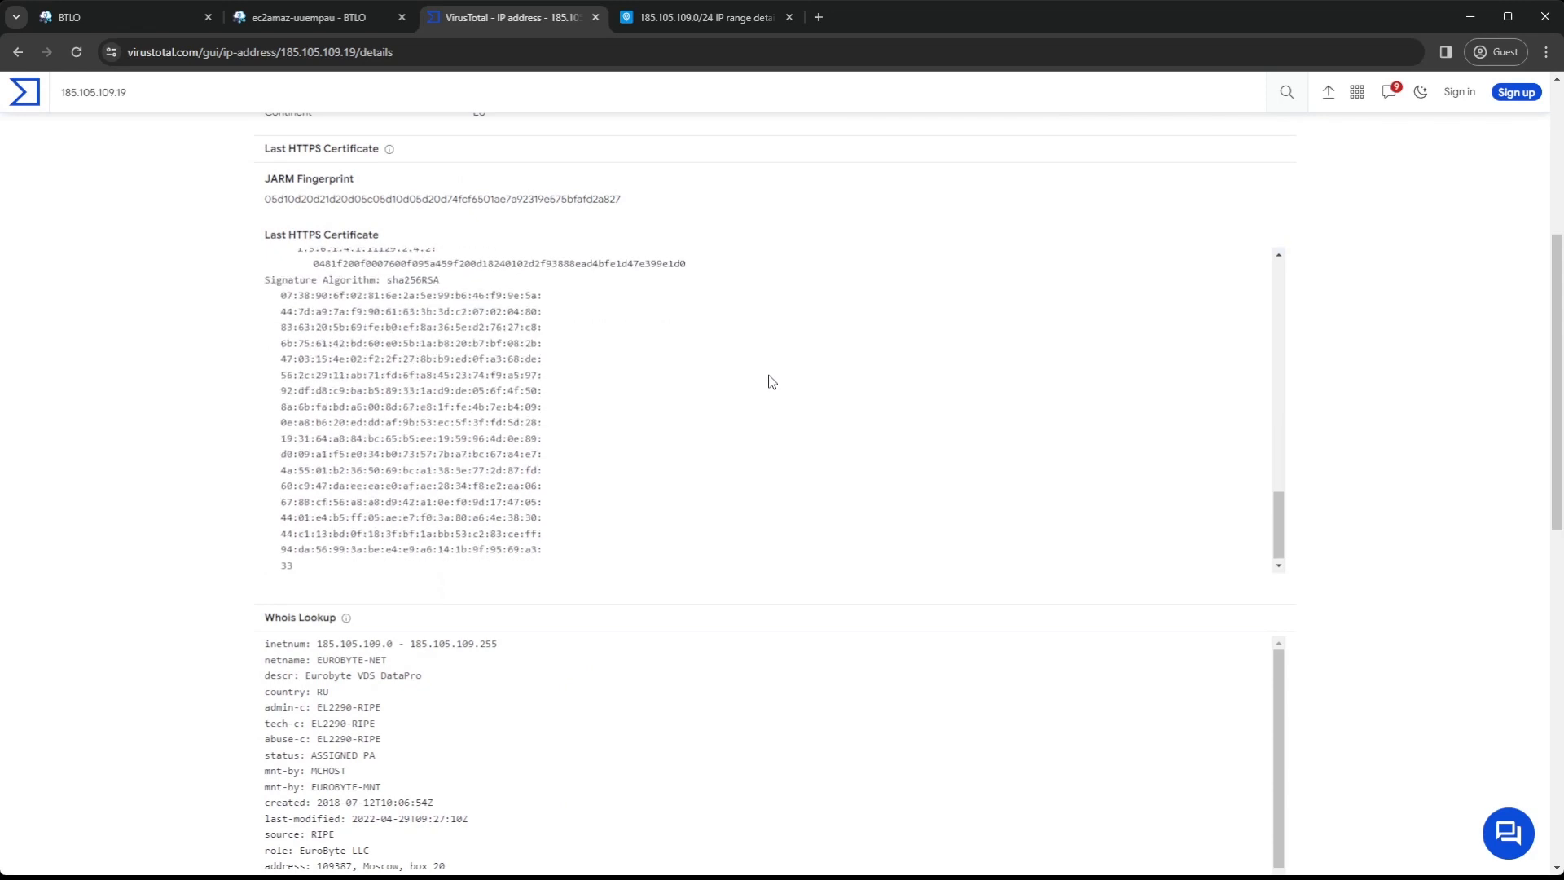
{"action": "scroll", "coordinate": [772, 382], "scroll_direction": "up", "scroll_amount": 15}
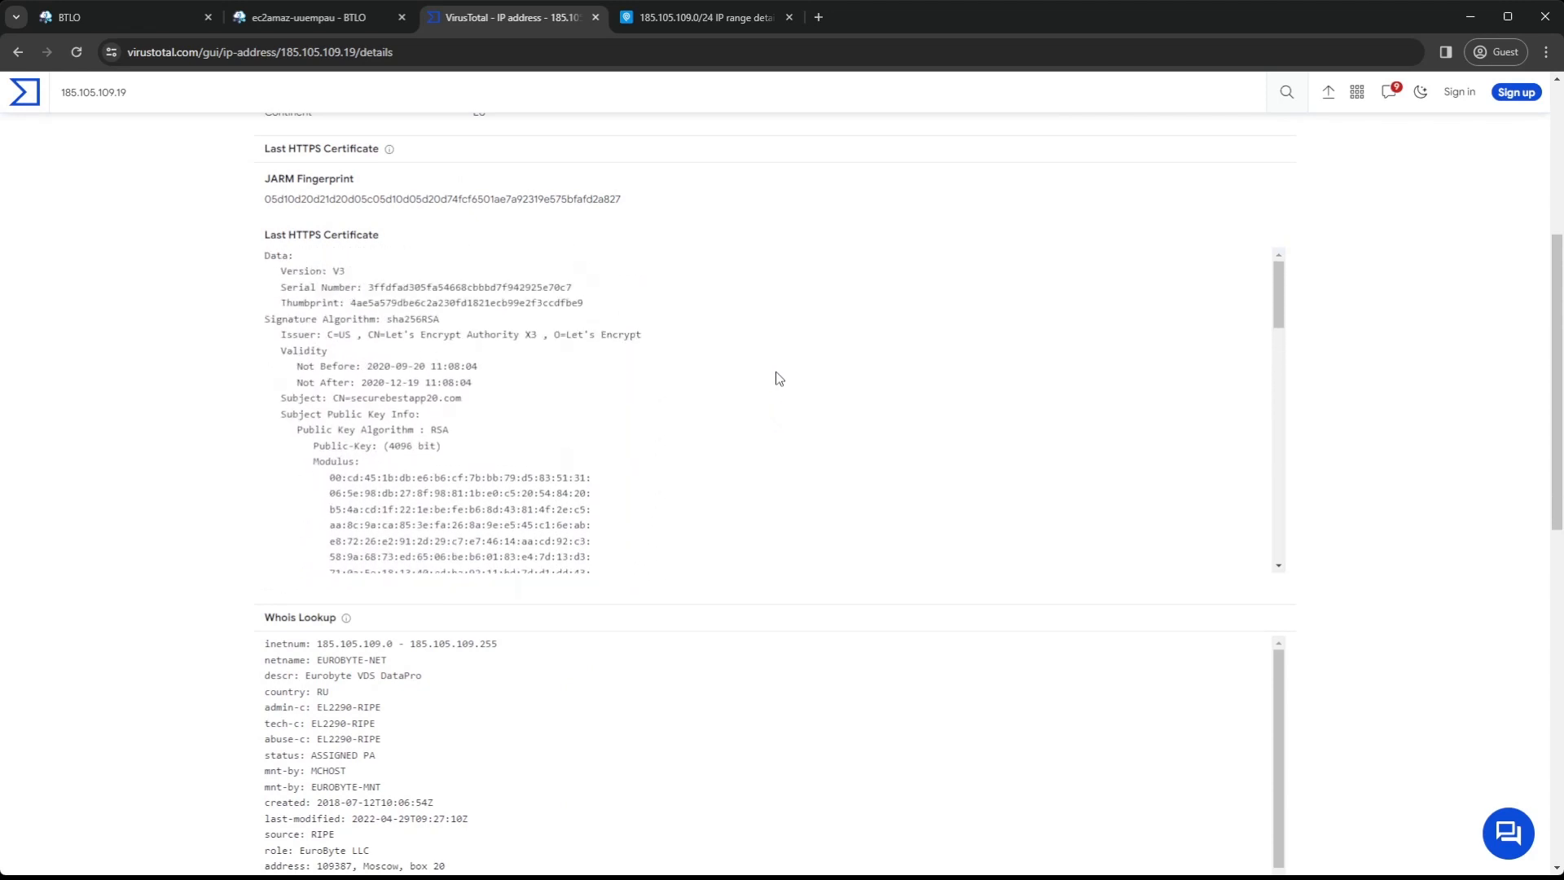
{"action": "scroll", "coordinate": [714, 356], "scroll_direction": "up", "scroll_amount": 2}
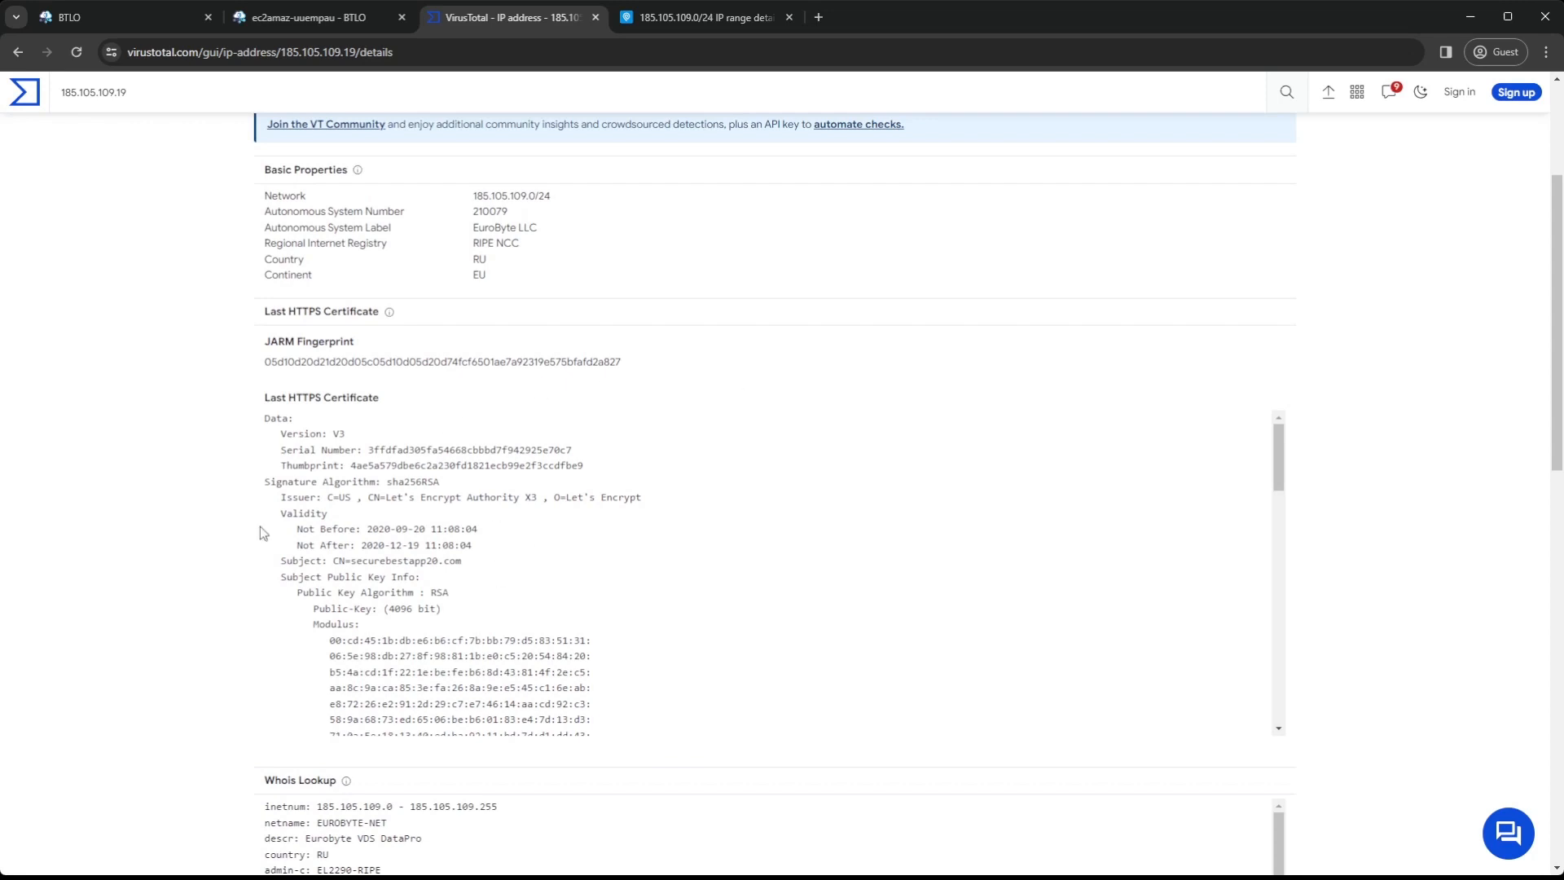
{"action": "left_click_drag", "start_coordinate": [463, 562], "coordinate": [282, 568]}
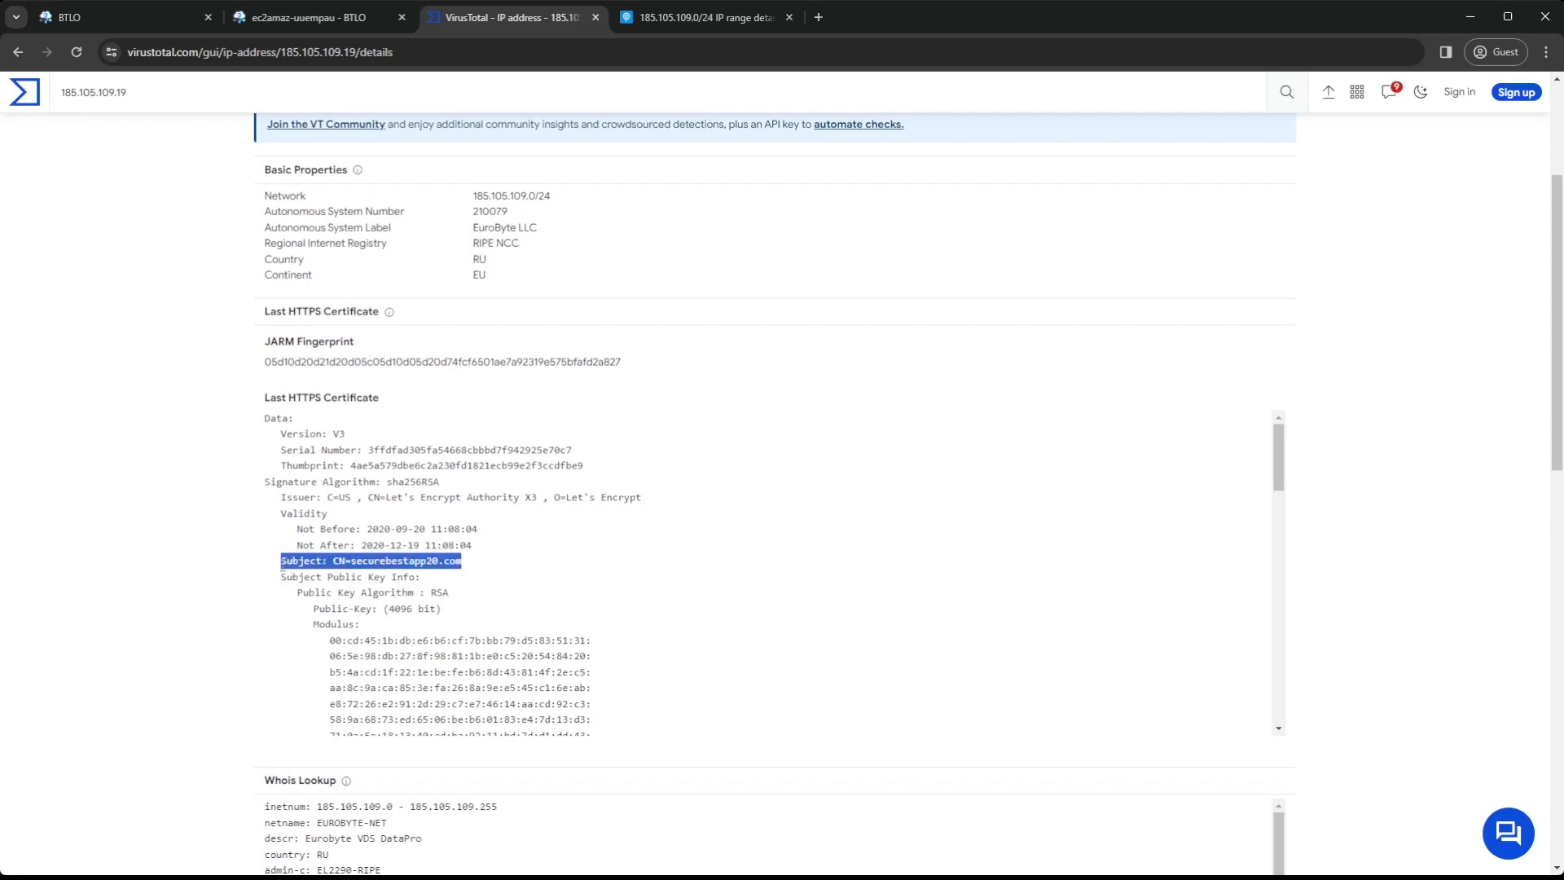
{"action": "left_click_drag", "start_coordinate": [473, 570], "coordinate": [351, 563]}
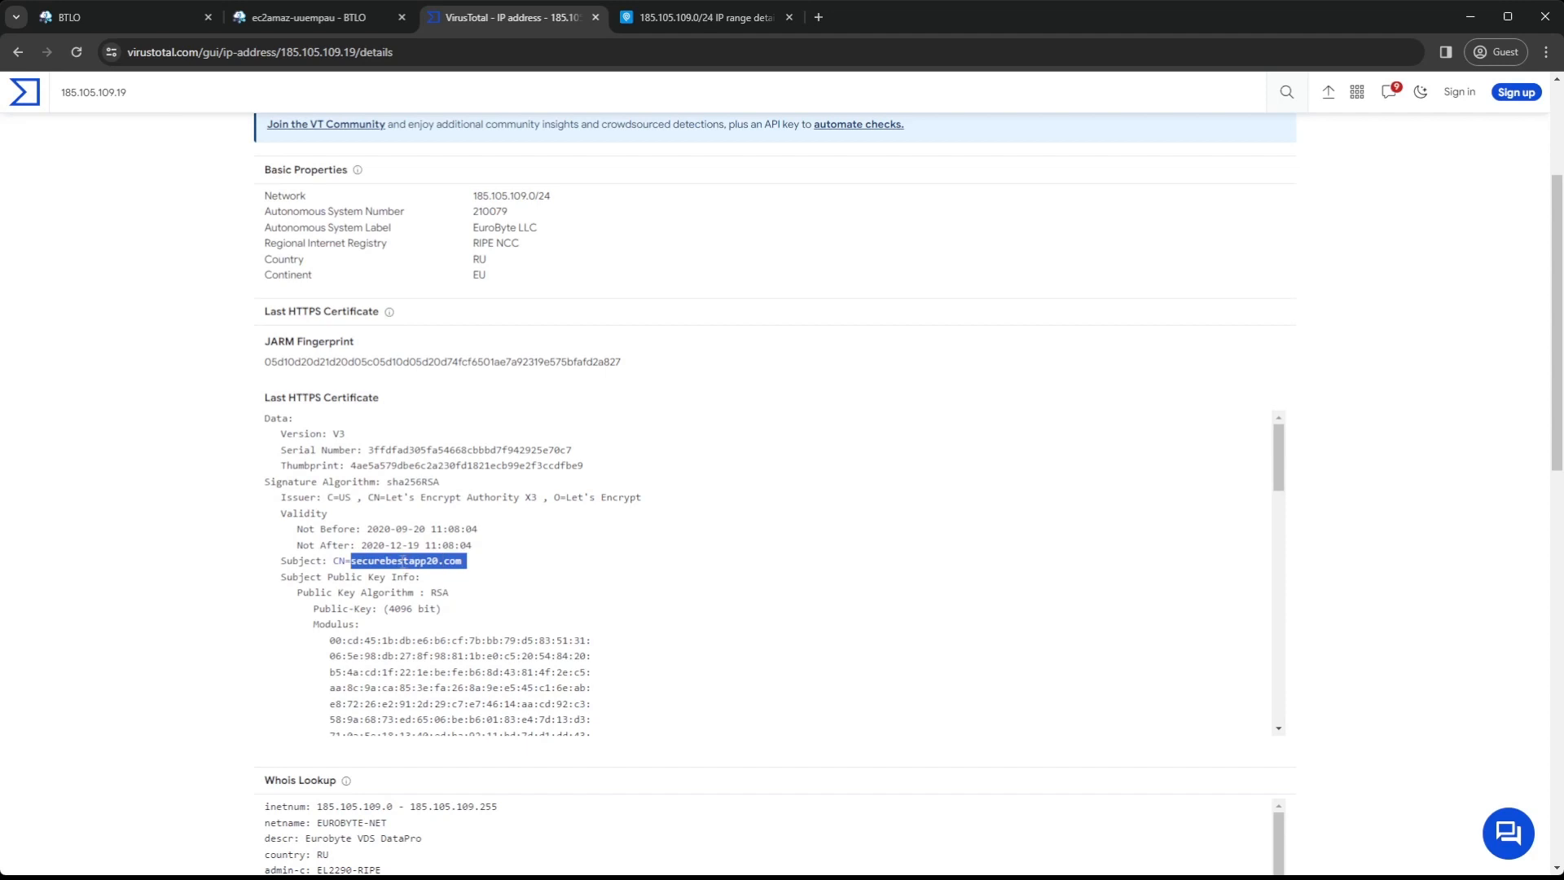
Select the domain securebestapp20.com in the certificate subject and review the remaining certificate data, WHOIS record and Google results for the IP
{"action": "left_click_drag", "start_coordinate": [477, 570], "coordinate": [351, 562]}
{"action": "key", "text": "ctrl+c"}
{"action": "scroll", "coordinate": [508, 546], "scroll_direction": "down", "scroll_amount": 12}
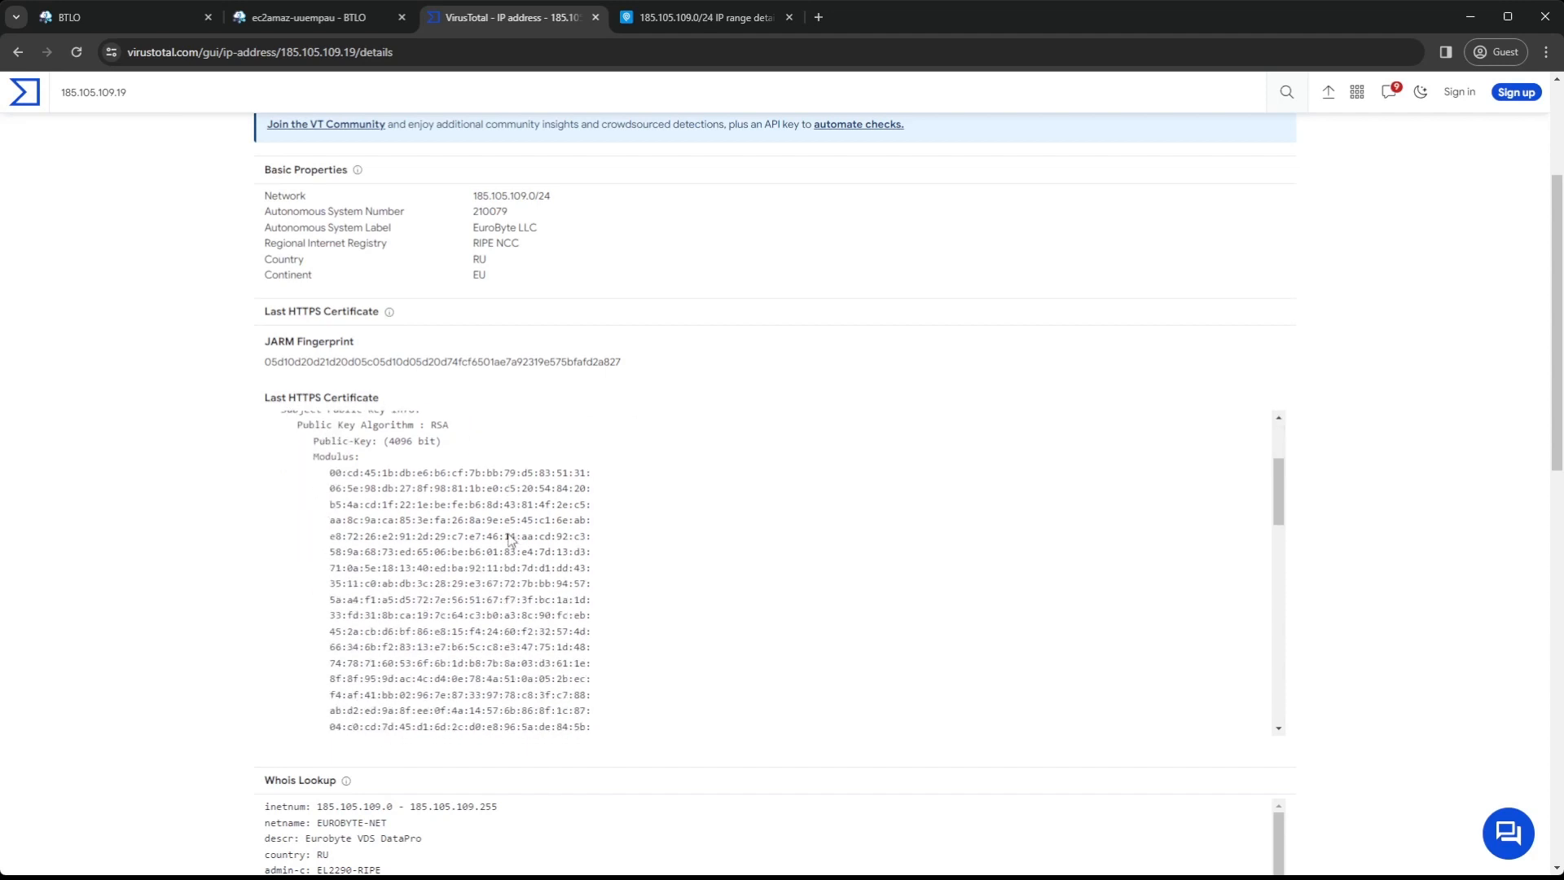
{"action": "scroll", "coordinate": [798, 676], "scroll_direction": "down", "scroll_amount": 12}
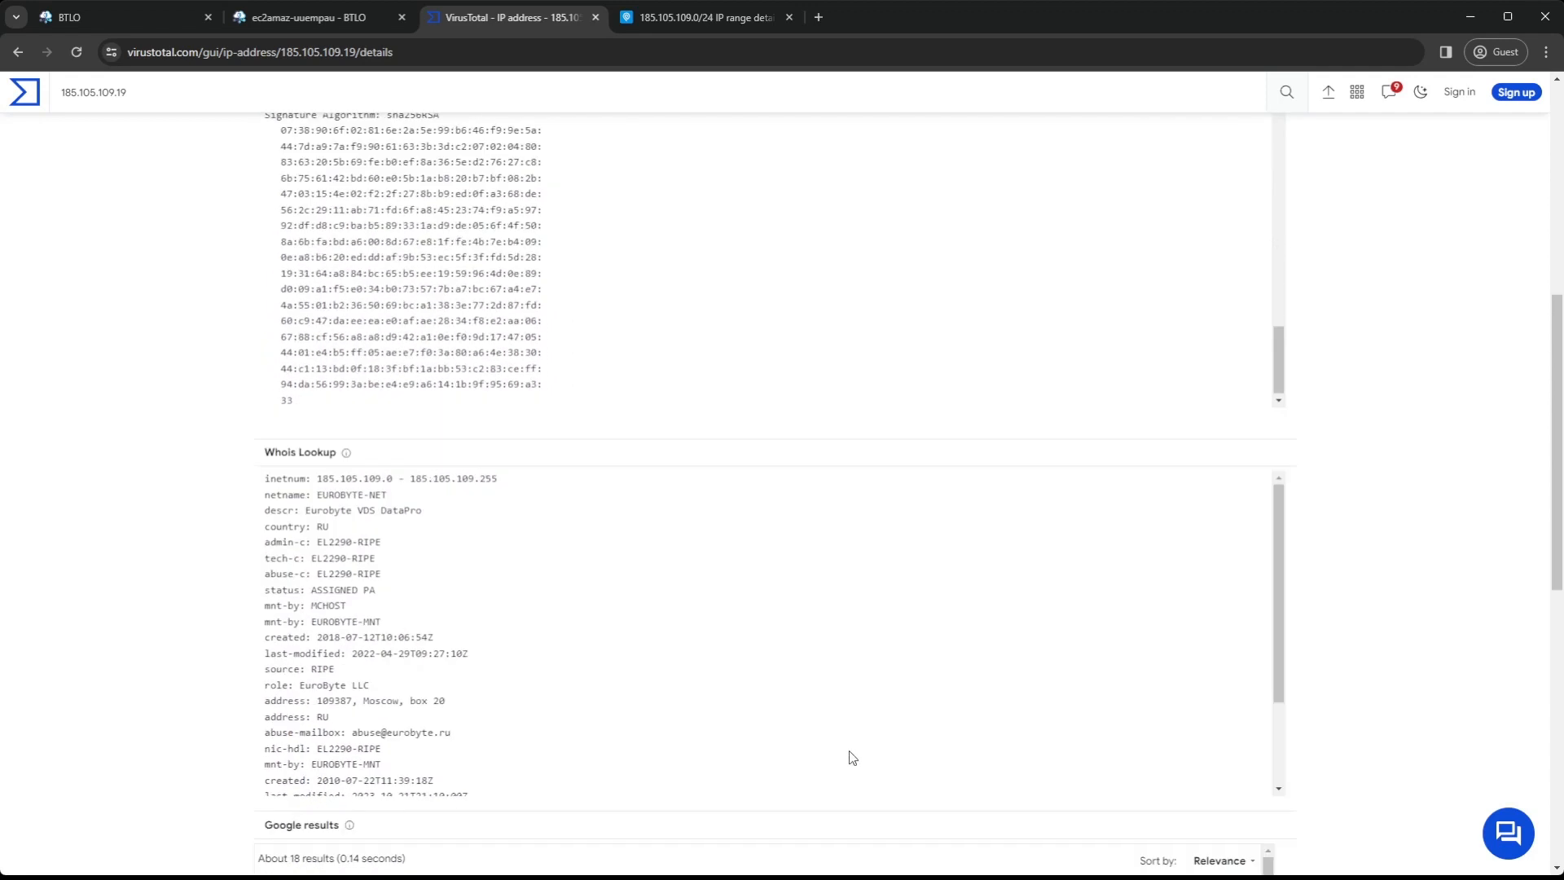
{"action": "scroll", "coordinate": [832, 600], "scroll_direction": "down", "scroll_amount": 2}
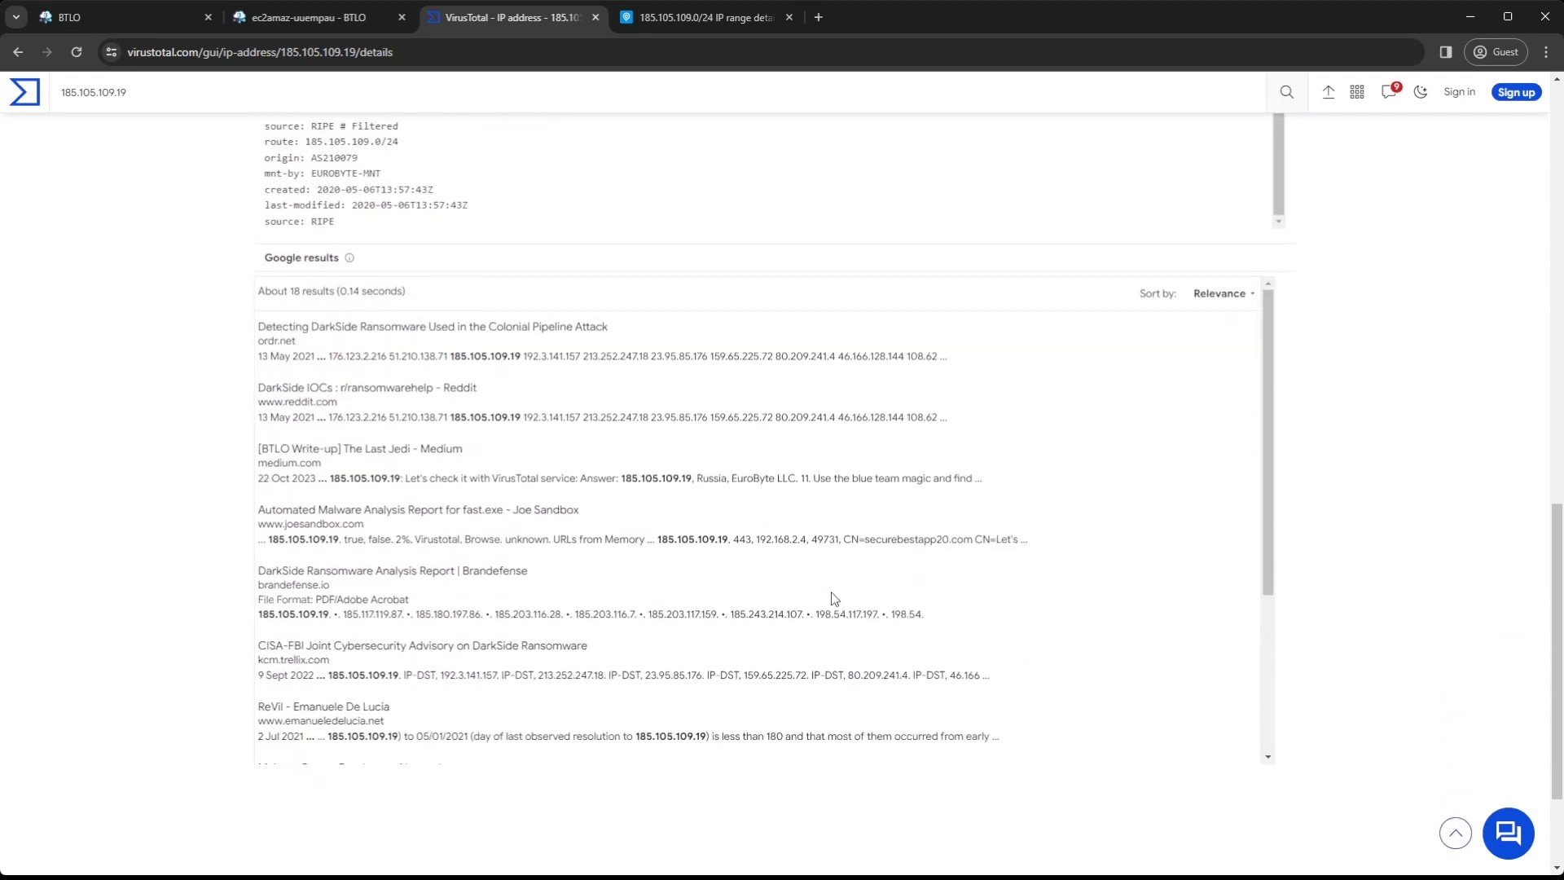
{"action": "scroll", "coordinate": [832, 599], "scroll_direction": "up", "scroll_amount": 10}
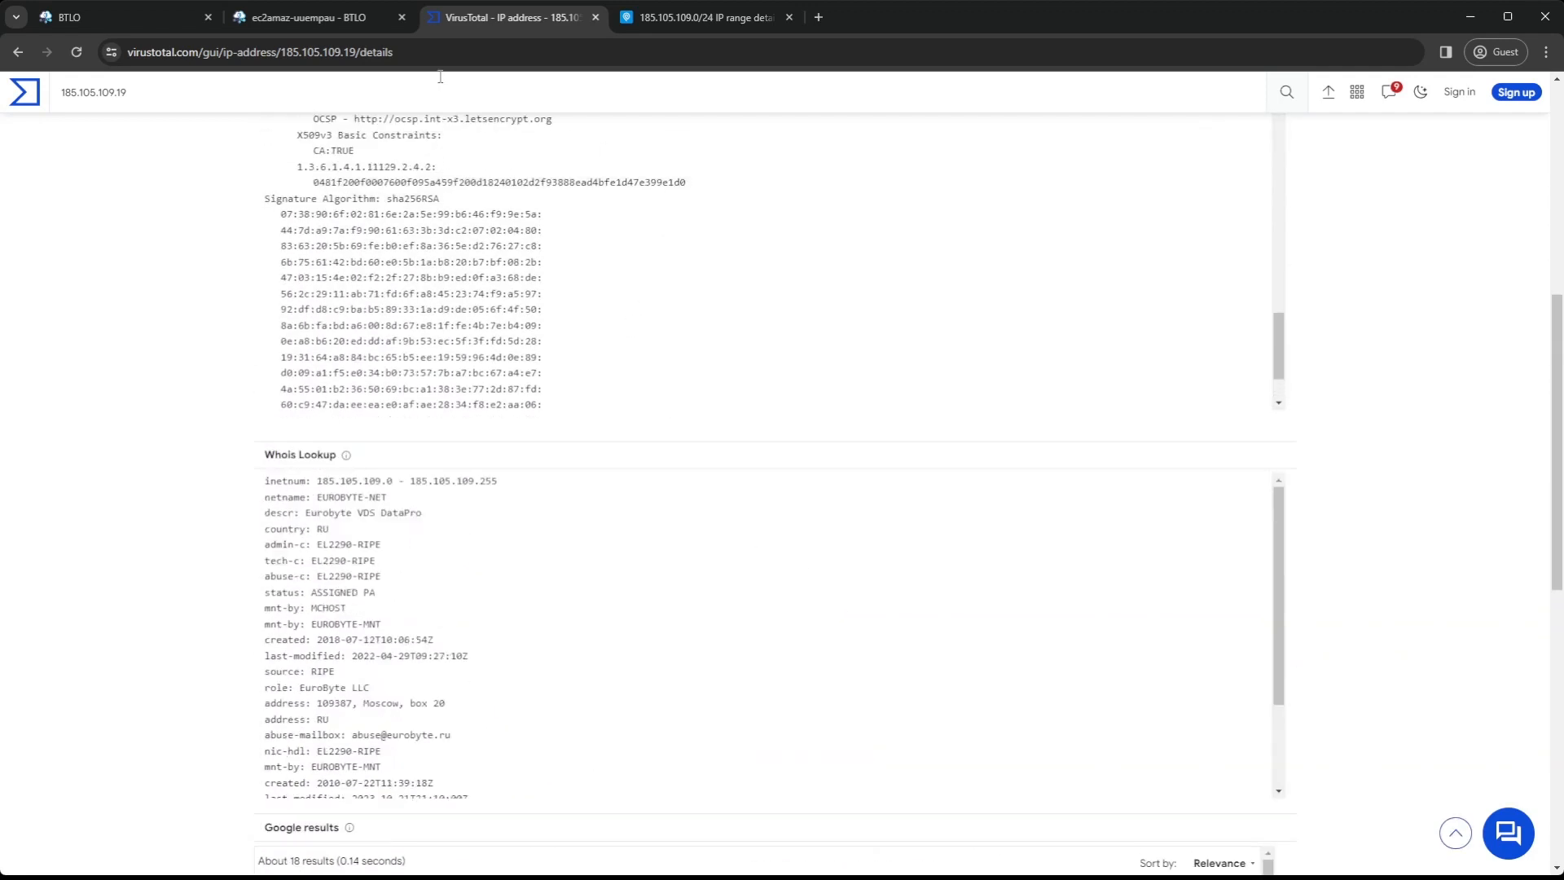
Enter securebestapp20.com as the answer to the C2 domain question in the BTLO investigation
{"action": "left_click", "coordinate": [320, 18]}
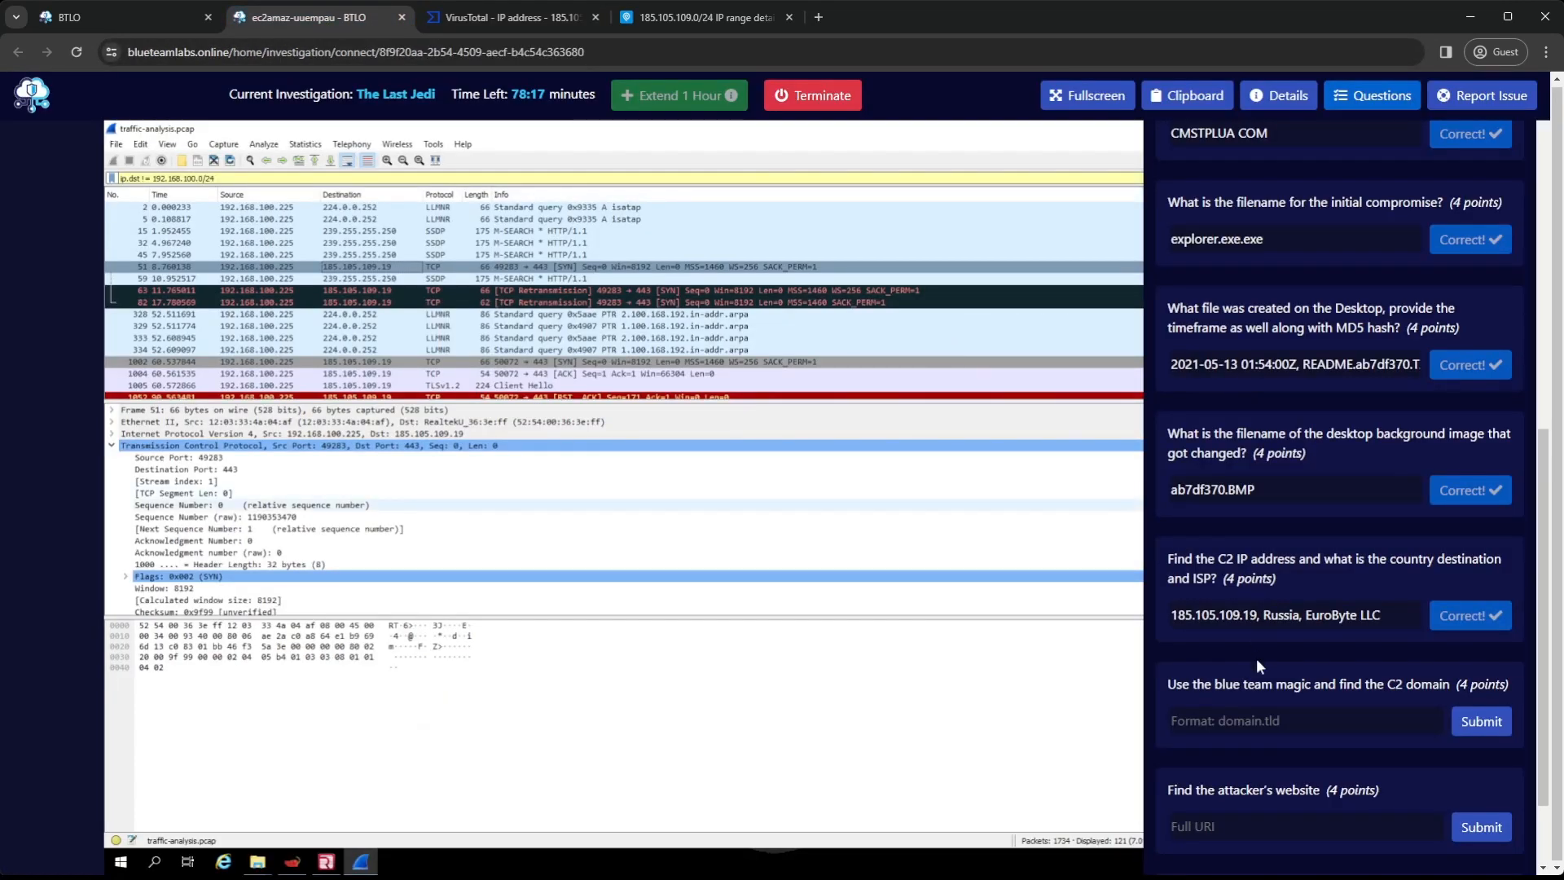
{"action": "left_click", "coordinate": [1272, 724]}
{"action": "key", "text": "ctrl+v"}
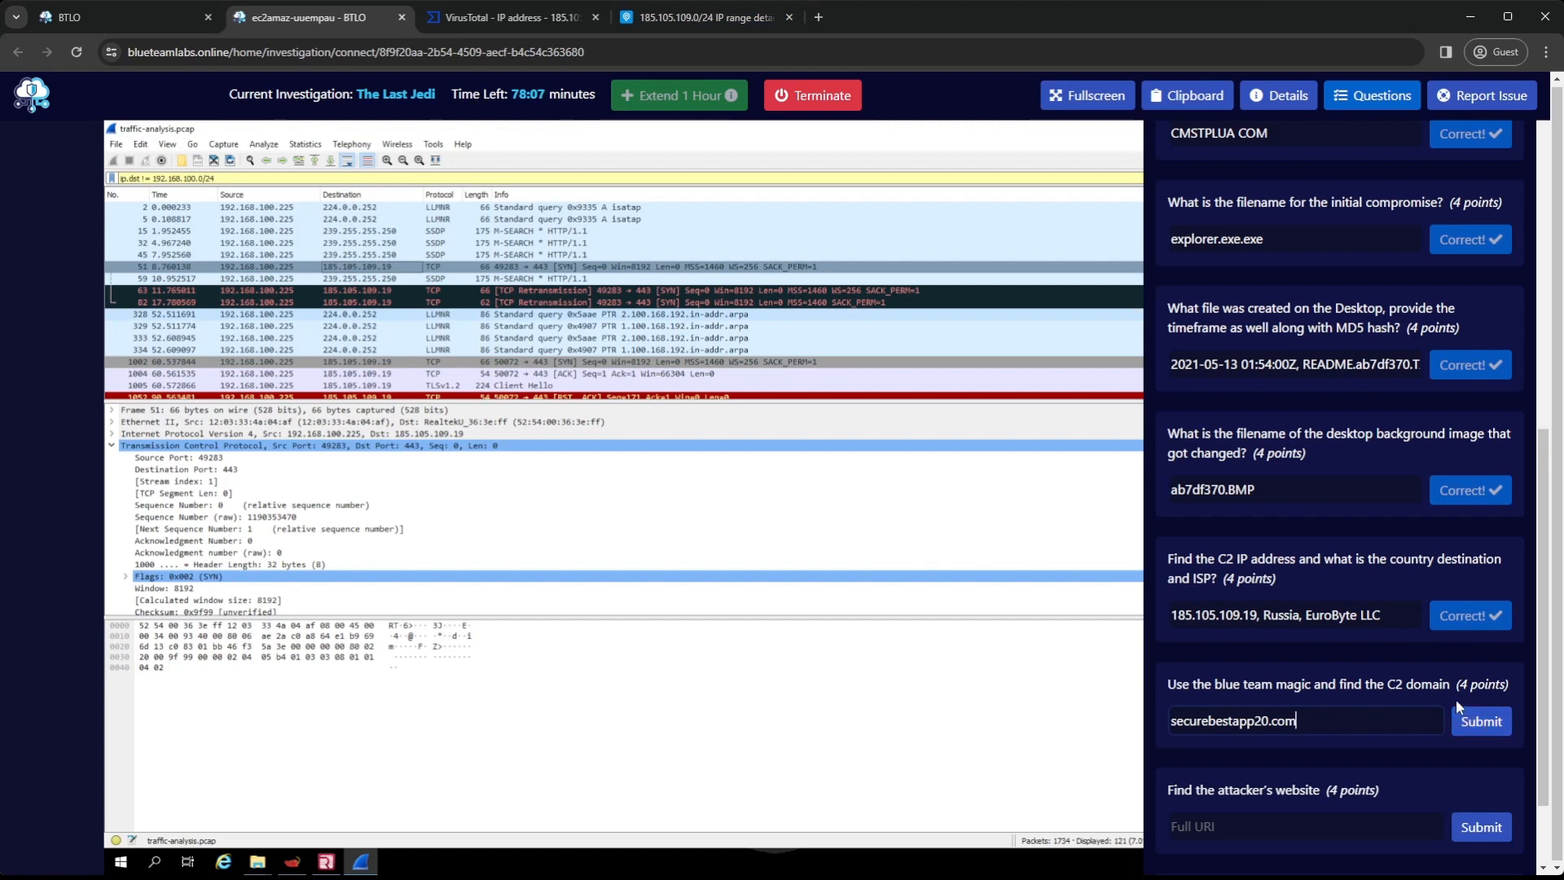
Examine the TLS Client Hello packet sent to 185.105.109.19 in Wireshark, expanding its handshake details, for the C2 domain name
{"action": "left_click", "coordinate": [561, 386]}
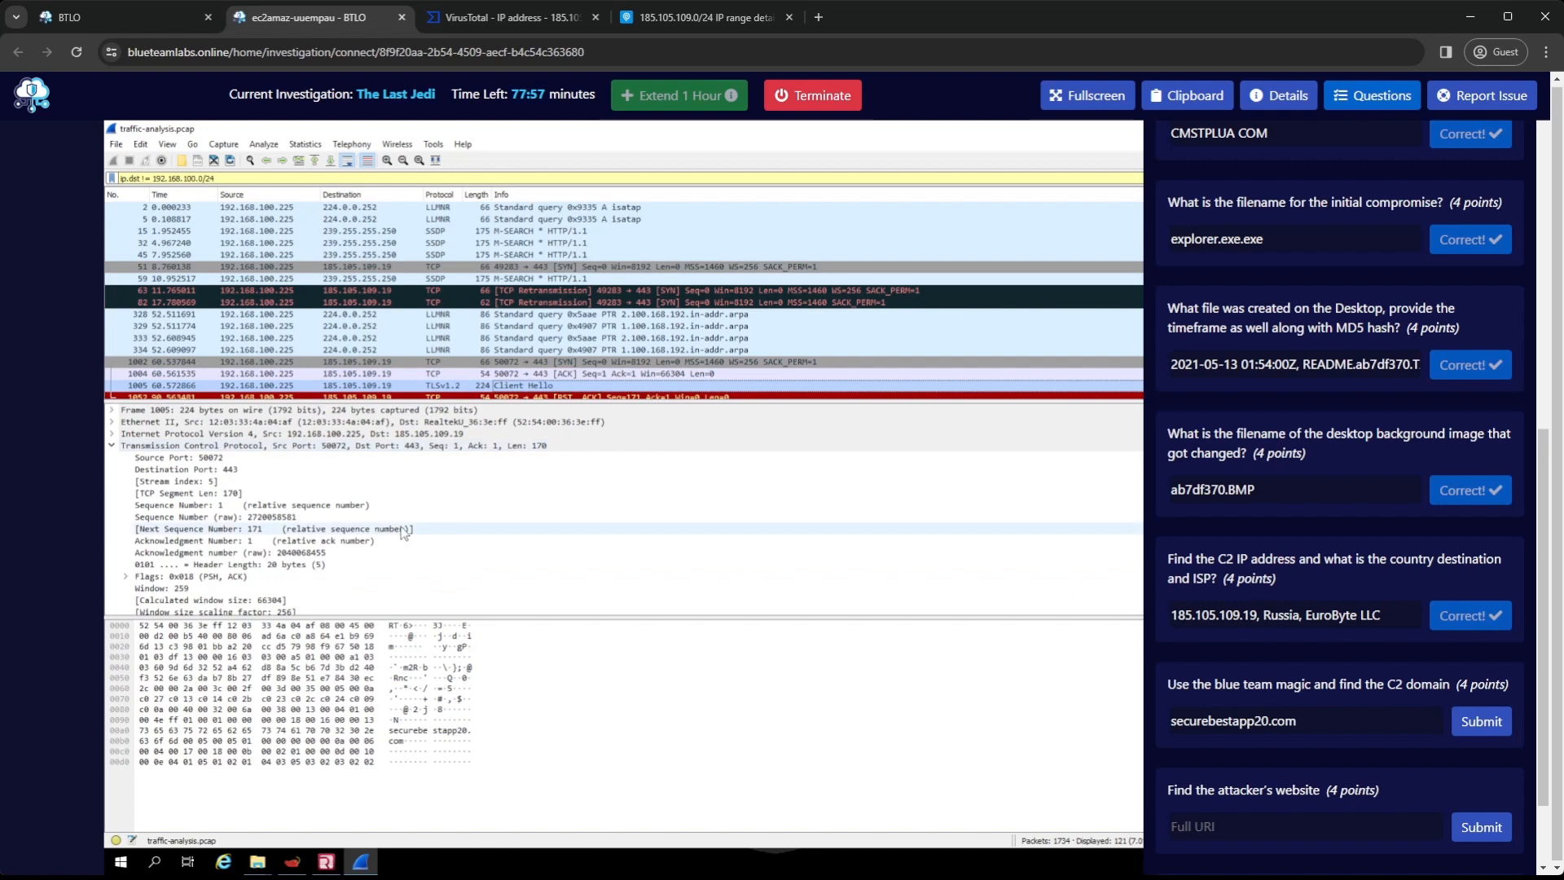
{"action": "scroll", "coordinate": [402, 530], "scroll_direction": "down", "scroll_amount": 1}
{"action": "scroll", "coordinate": [404, 530], "scroll_direction": "down", "scroll_amount": 2}
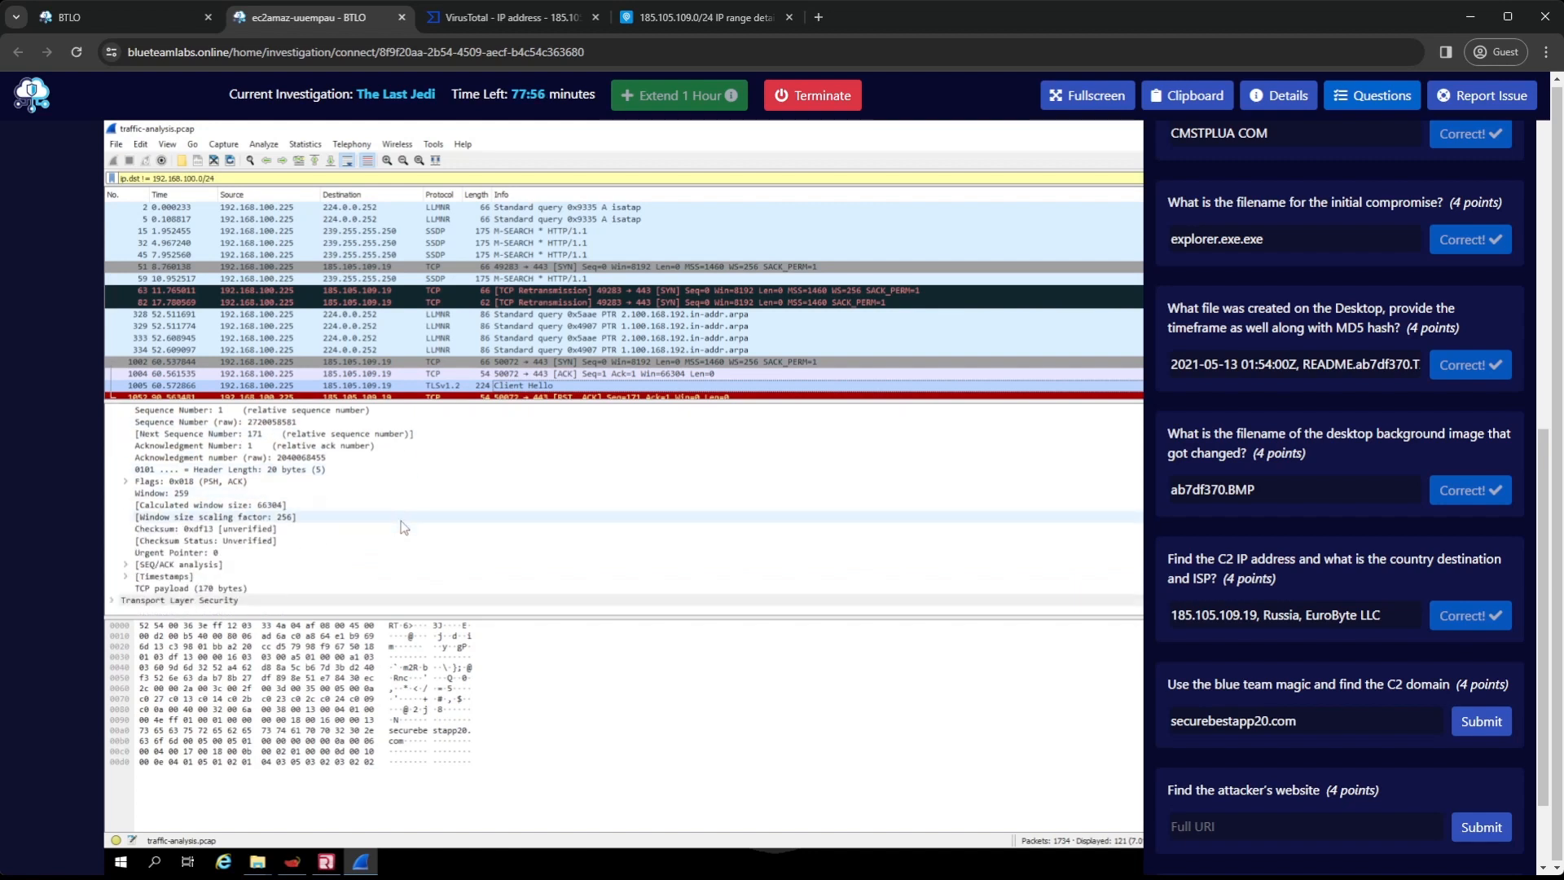
{"action": "double_click", "coordinate": [130, 591]}
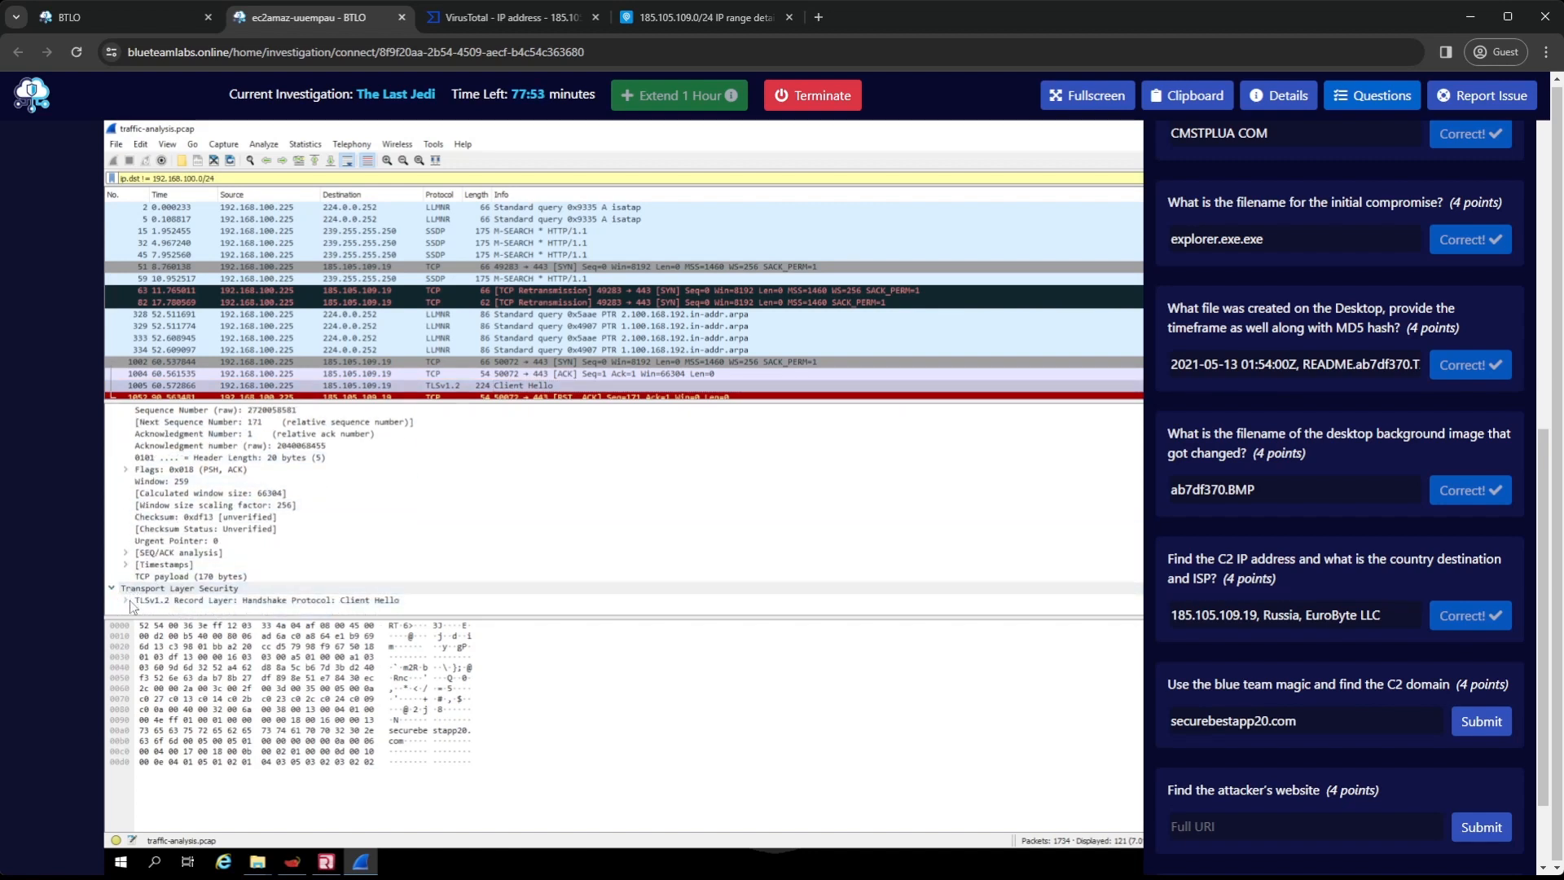
{"action": "left_click", "coordinate": [126, 601]}
{"action": "left_click", "coordinate": [139, 603]}
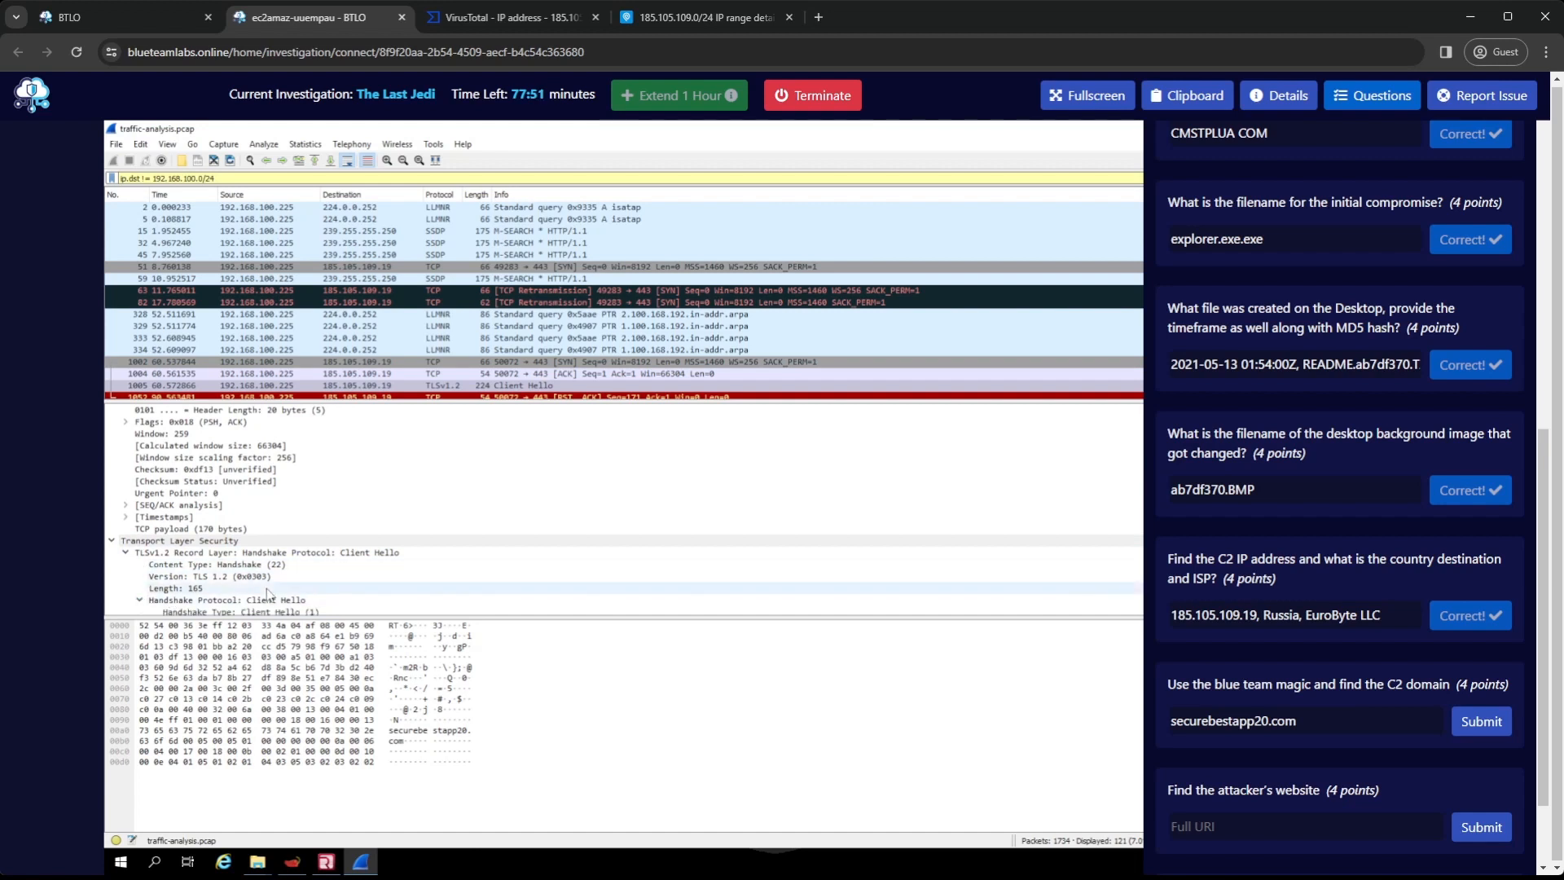
{"action": "scroll", "coordinate": [263, 581], "scroll_direction": "down", "scroll_amount": 2}
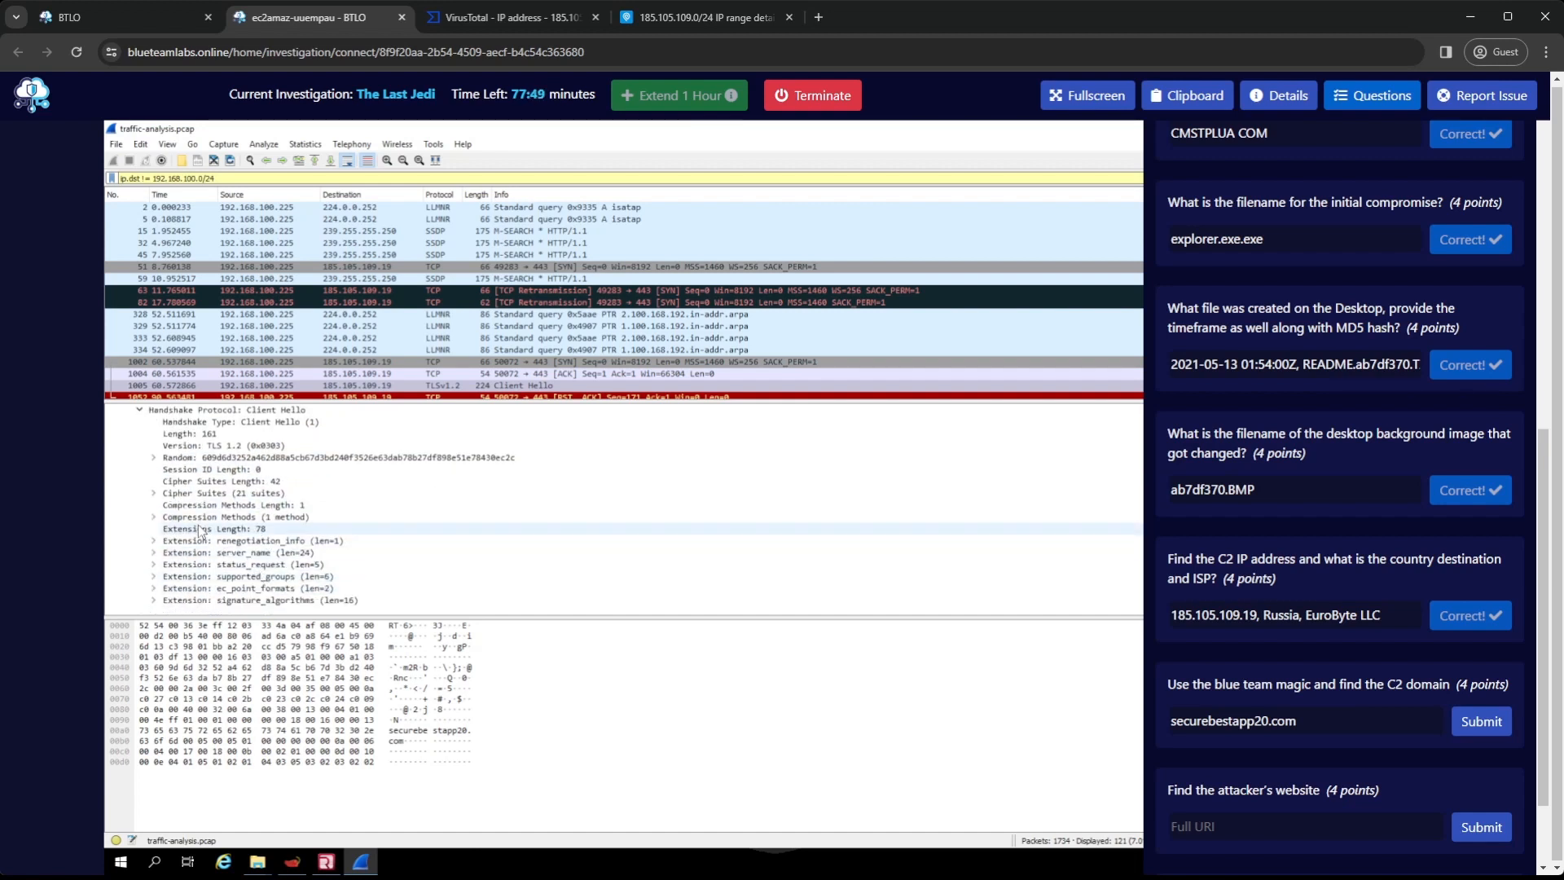
{"action": "scroll", "coordinate": [195, 530], "scroll_direction": "up", "scroll_amount": 1}
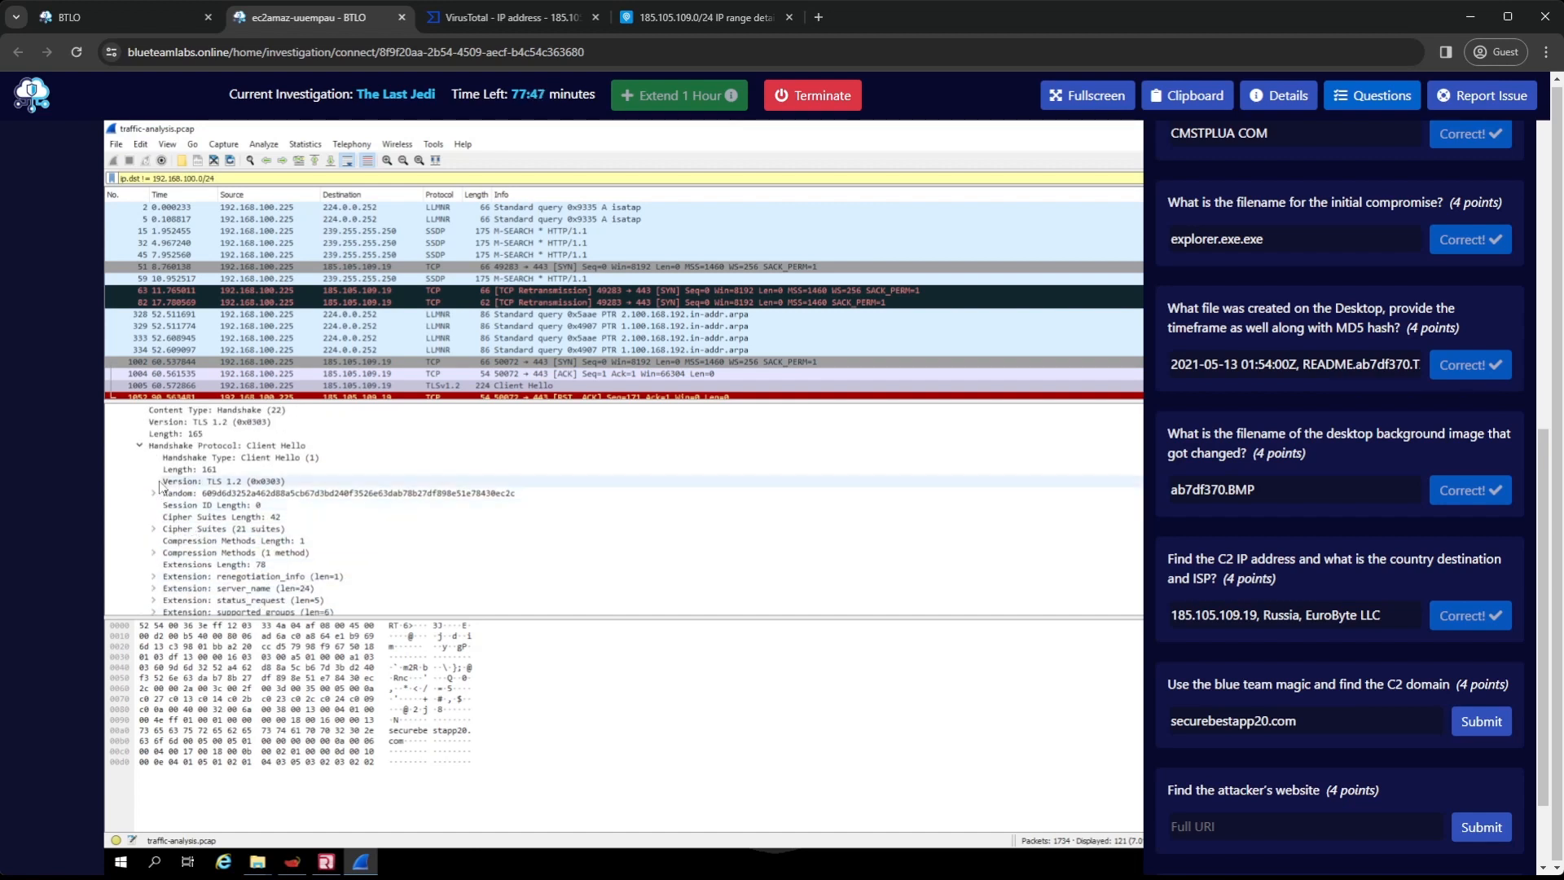
{"action": "scroll", "coordinate": [277, 491], "scroll_direction": "up", "scroll_amount": 4}
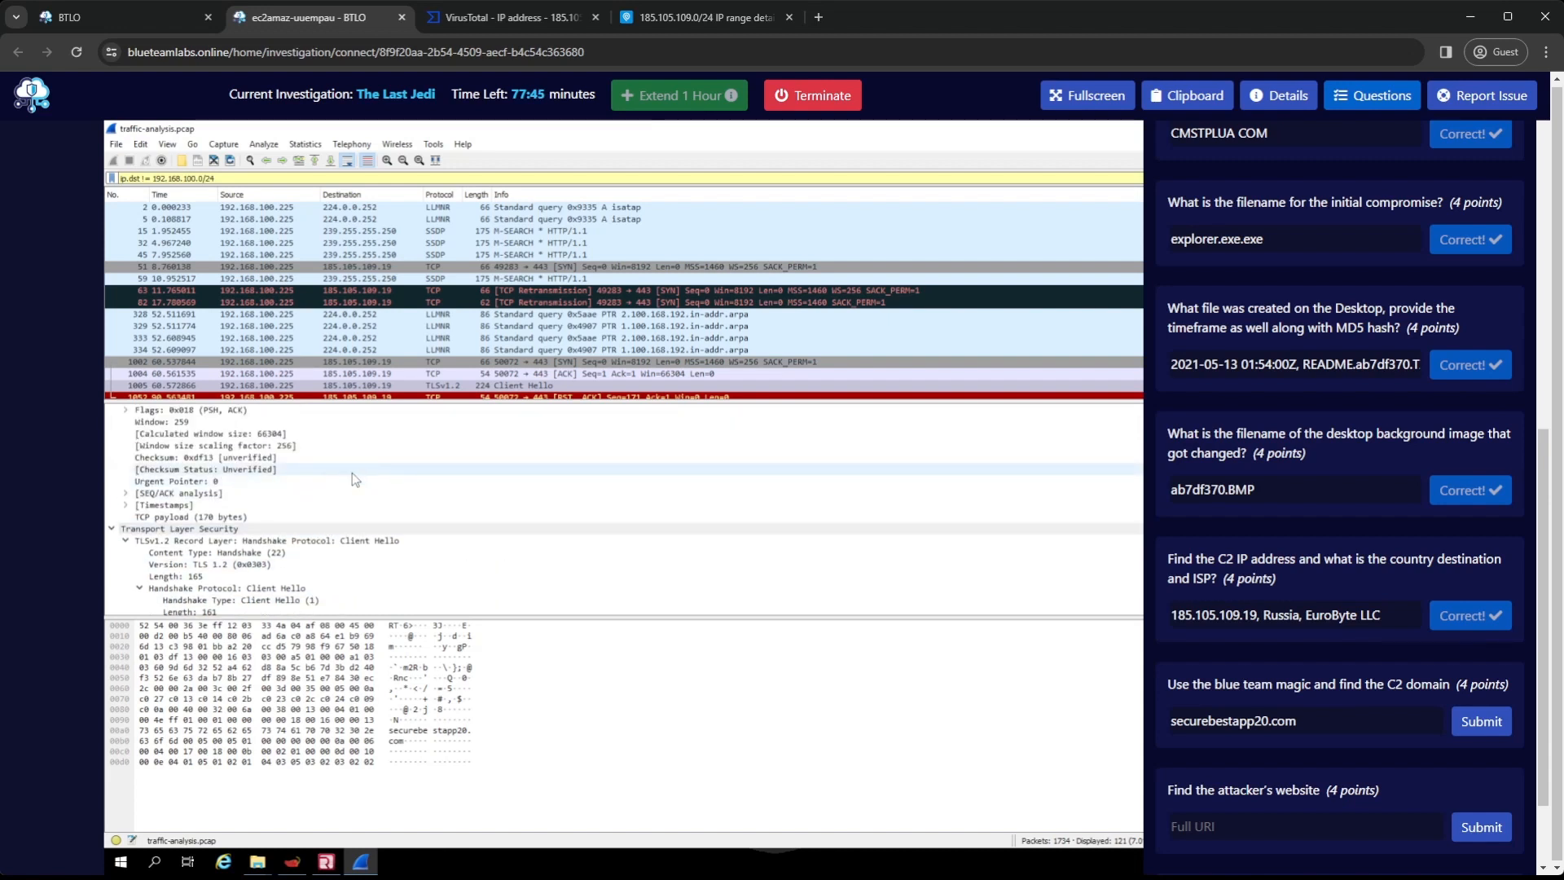
{"action": "scroll", "coordinate": [357, 474], "scroll_direction": "up", "scroll_amount": 2}
{"action": "left_click", "coordinate": [502, 374]}
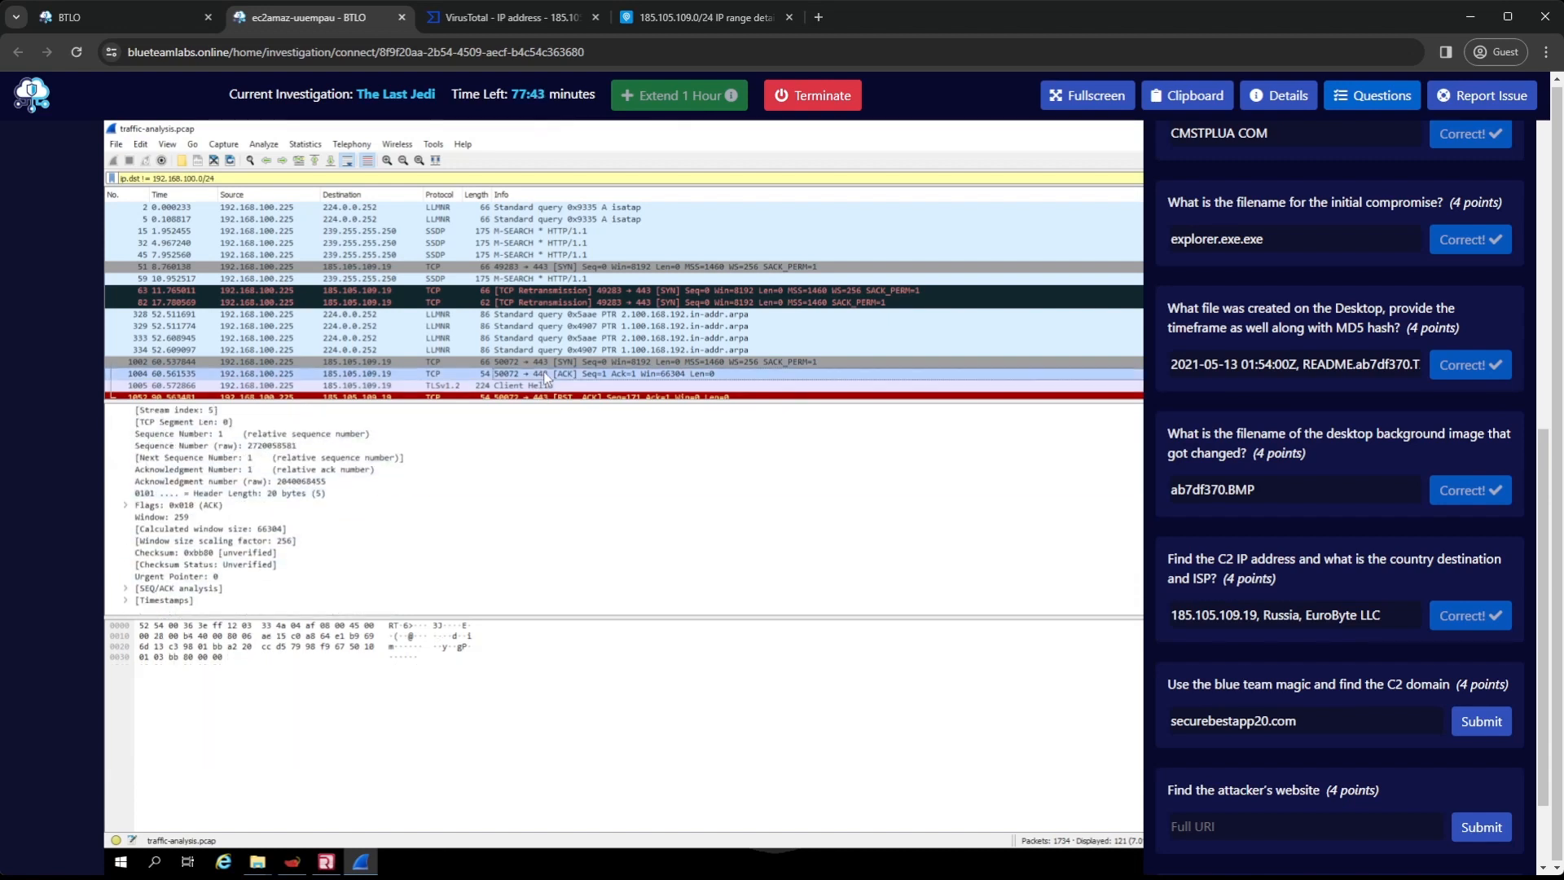
{"action": "scroll", "coordinate": [452, 489], "scroll_direction": "up", "scroll_amount": 1}
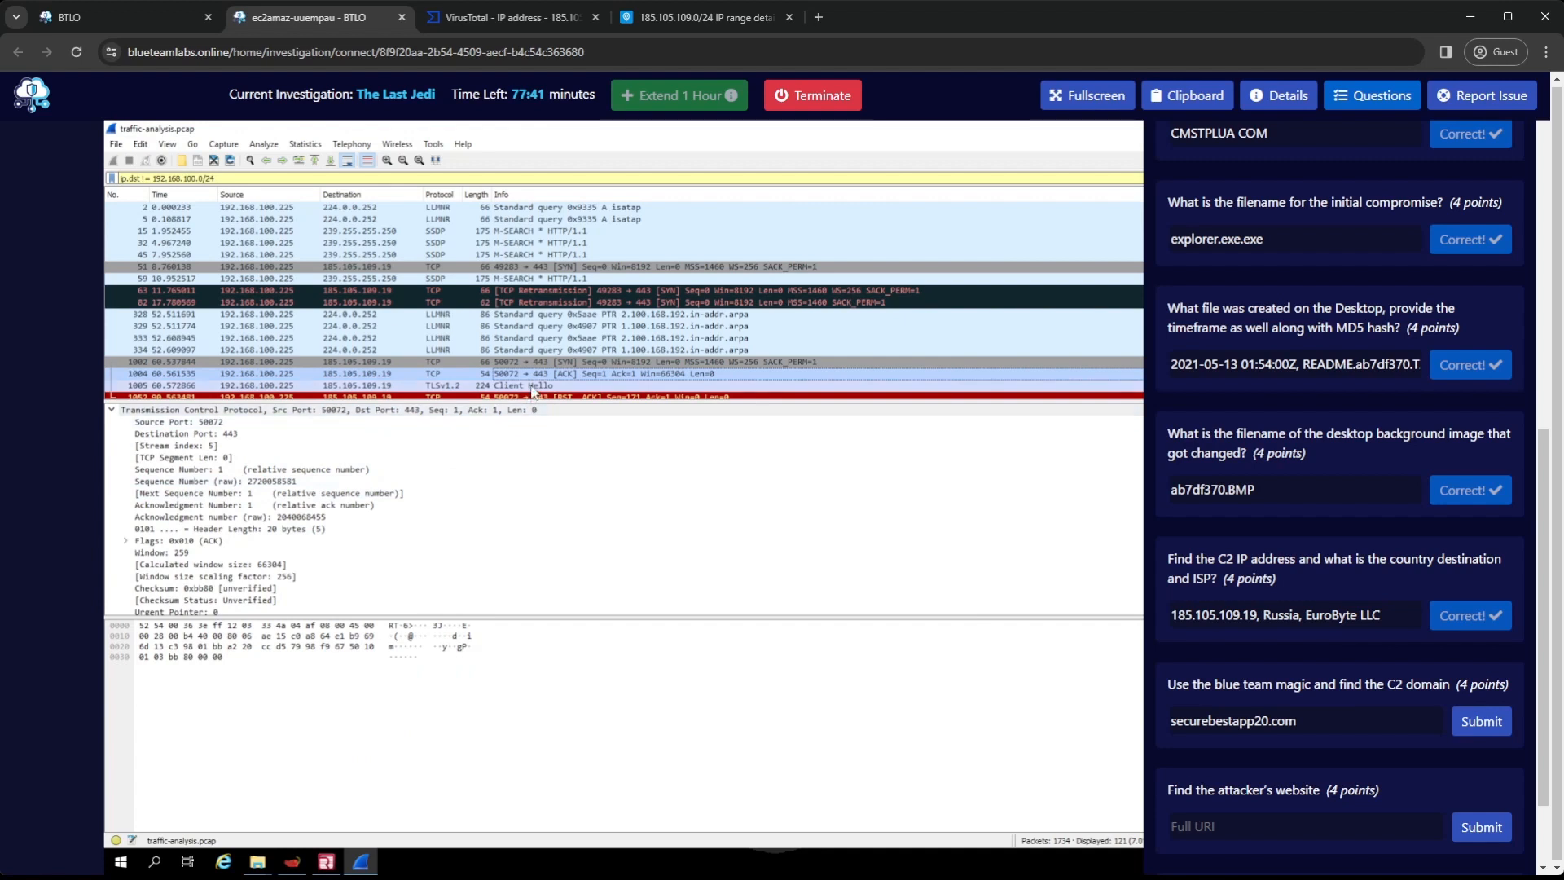
{"action": "left_click", "coordinate": [533, 388]}
{"action": "scroll", "coordinate": [519, 463], "scroll_direction": "down", "scroll_amount": 3}
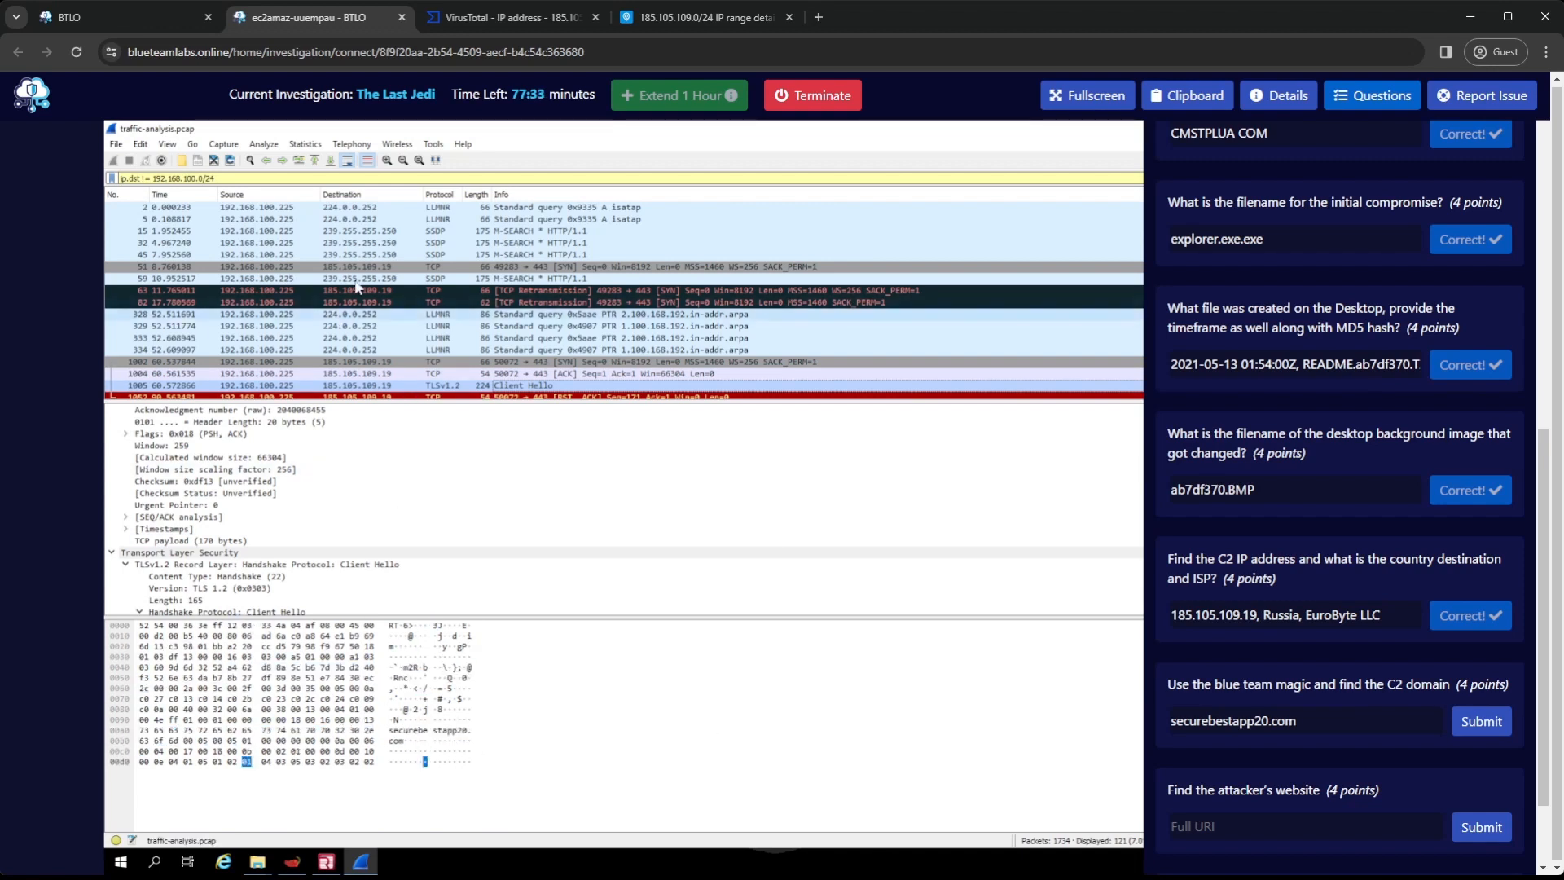
Re-enter securebestapp20.com in the C2 domain question and submit the answer
{"action": "left_click", "coordinate": [1313, 725]}
{"action": "key", "text": "ctrl+a"}
{"action": "type", "text": "securebestapp20.com"}
{"action": "left_click", "coordinate": [1482, 731]}
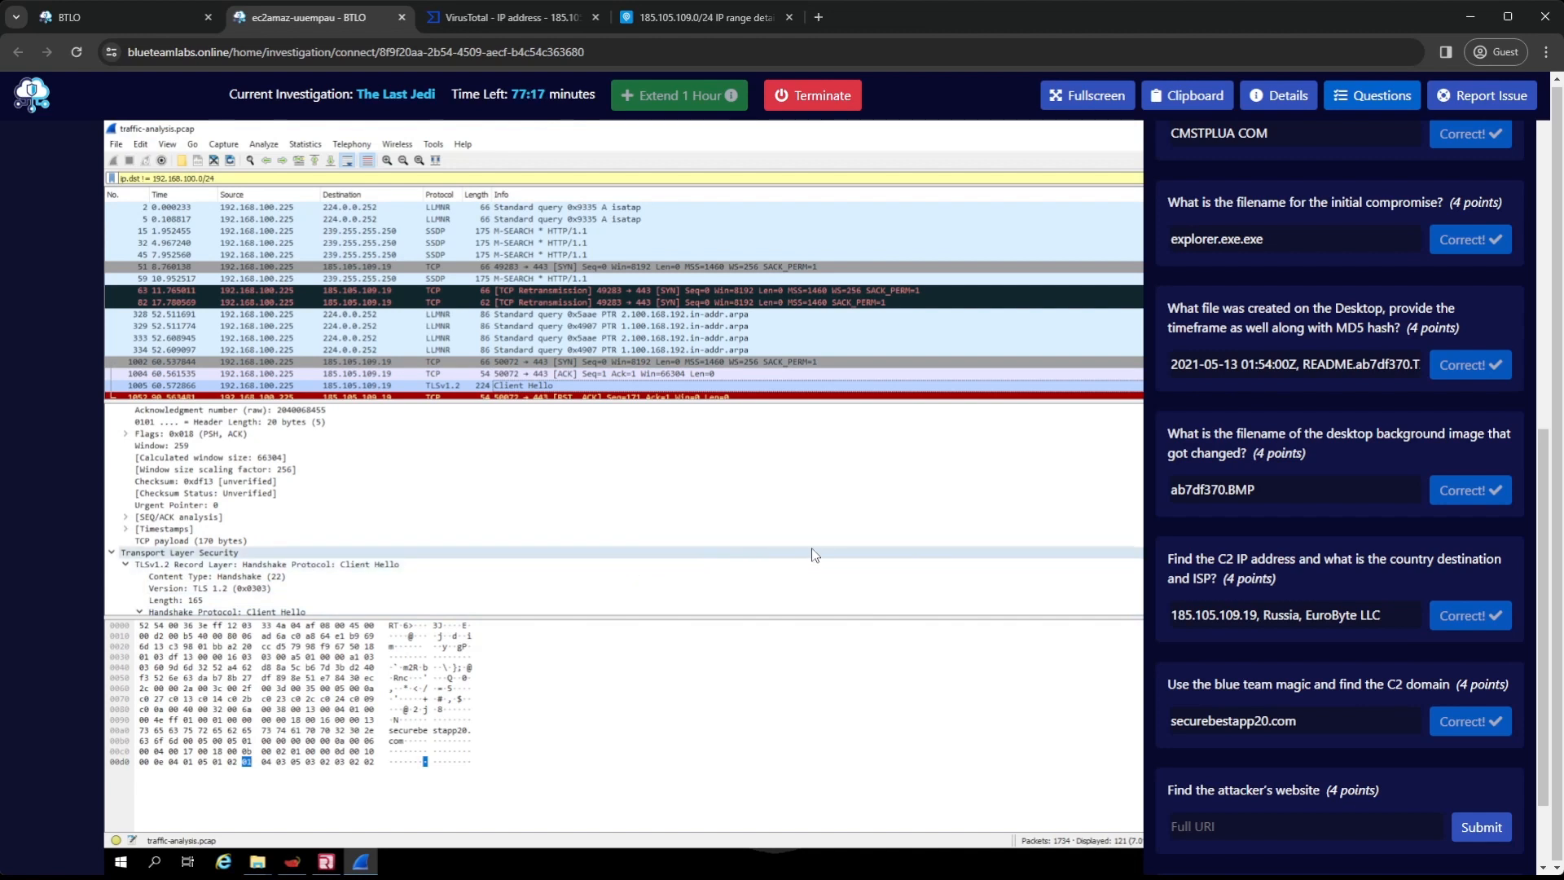
Check the remaining questions, hide the question list, and switch from Wireshark to the Redline analysis session
{"action": "scroll", "coordinate": [1282, 676], "scroll_direction": "down", "scroll_amount": 1}
{"action": "scroll", "coordinate": [1283, 677], "scroll_direction": "down", "scroll_amount": 1}
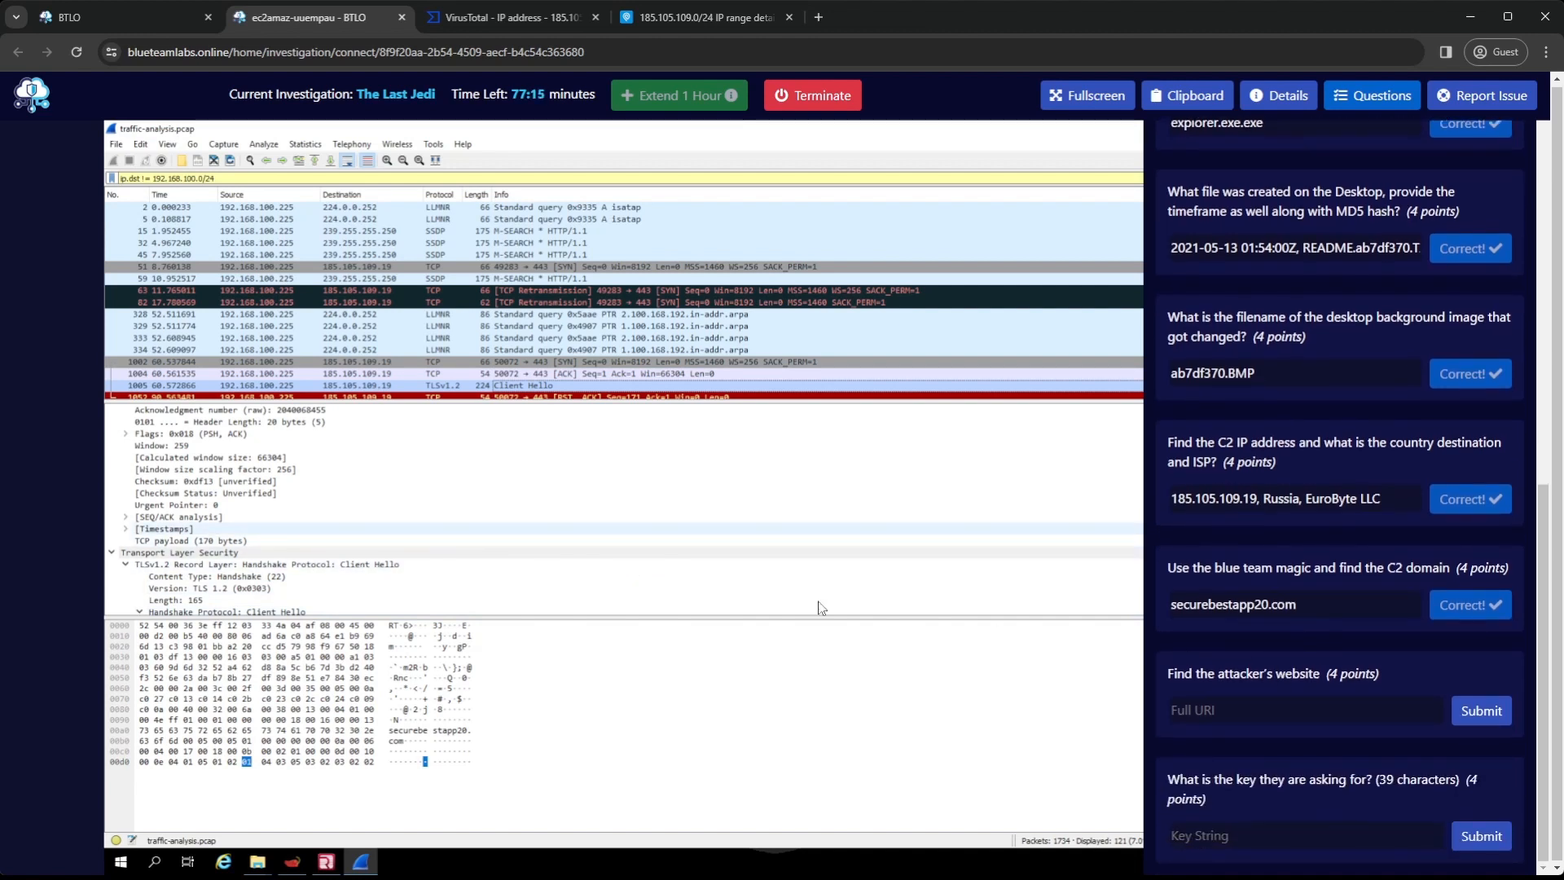
{"action": "left_click", "coordinate": [458, 727]}
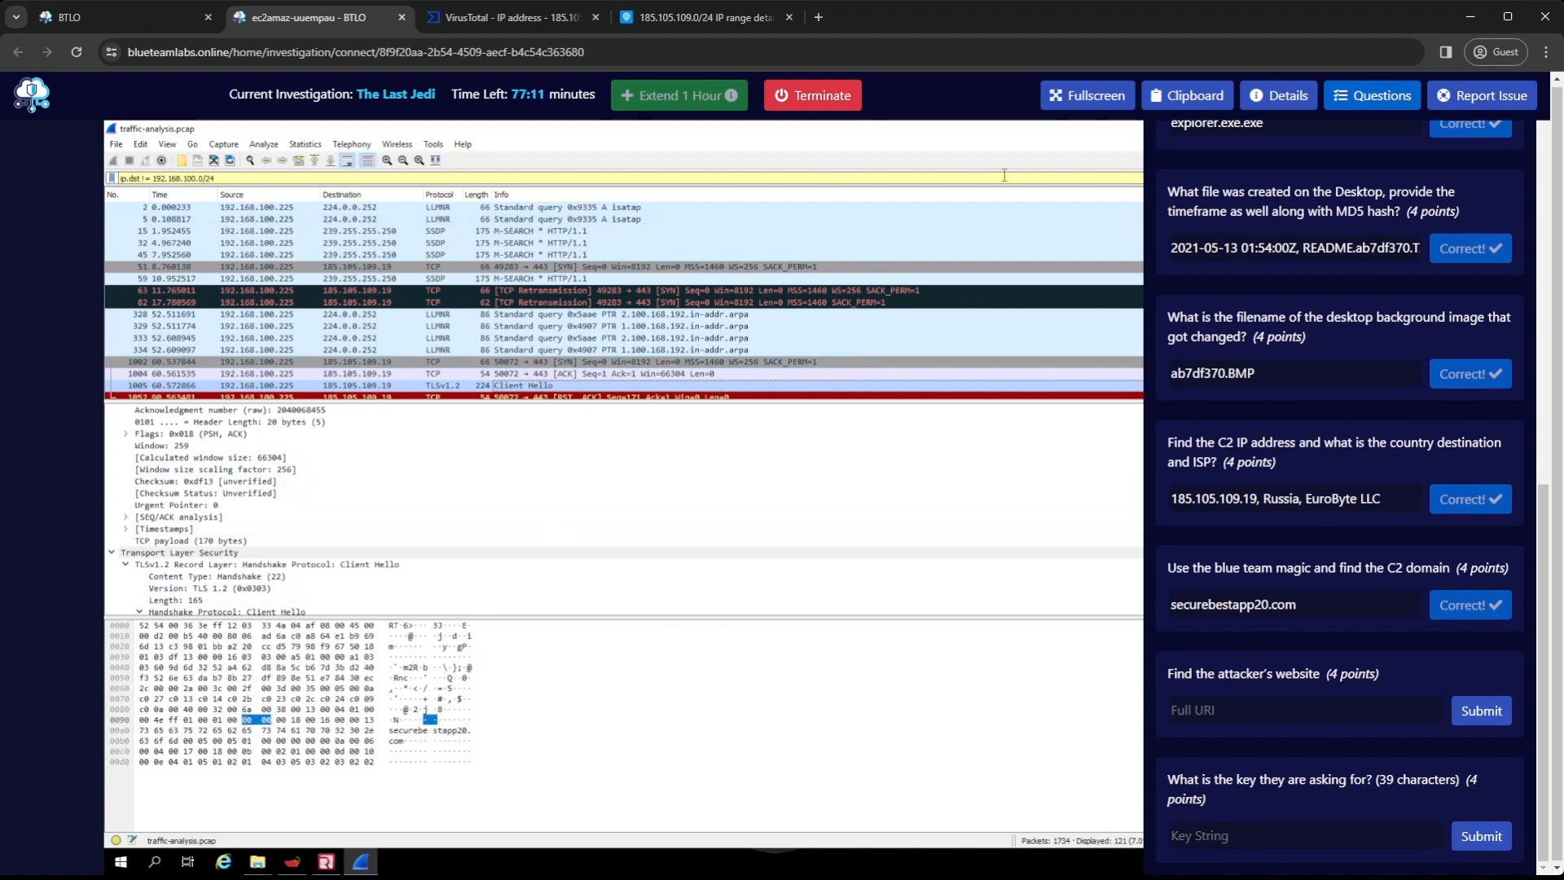
{"action": "left_click", "coordinate": [1398, 98]}
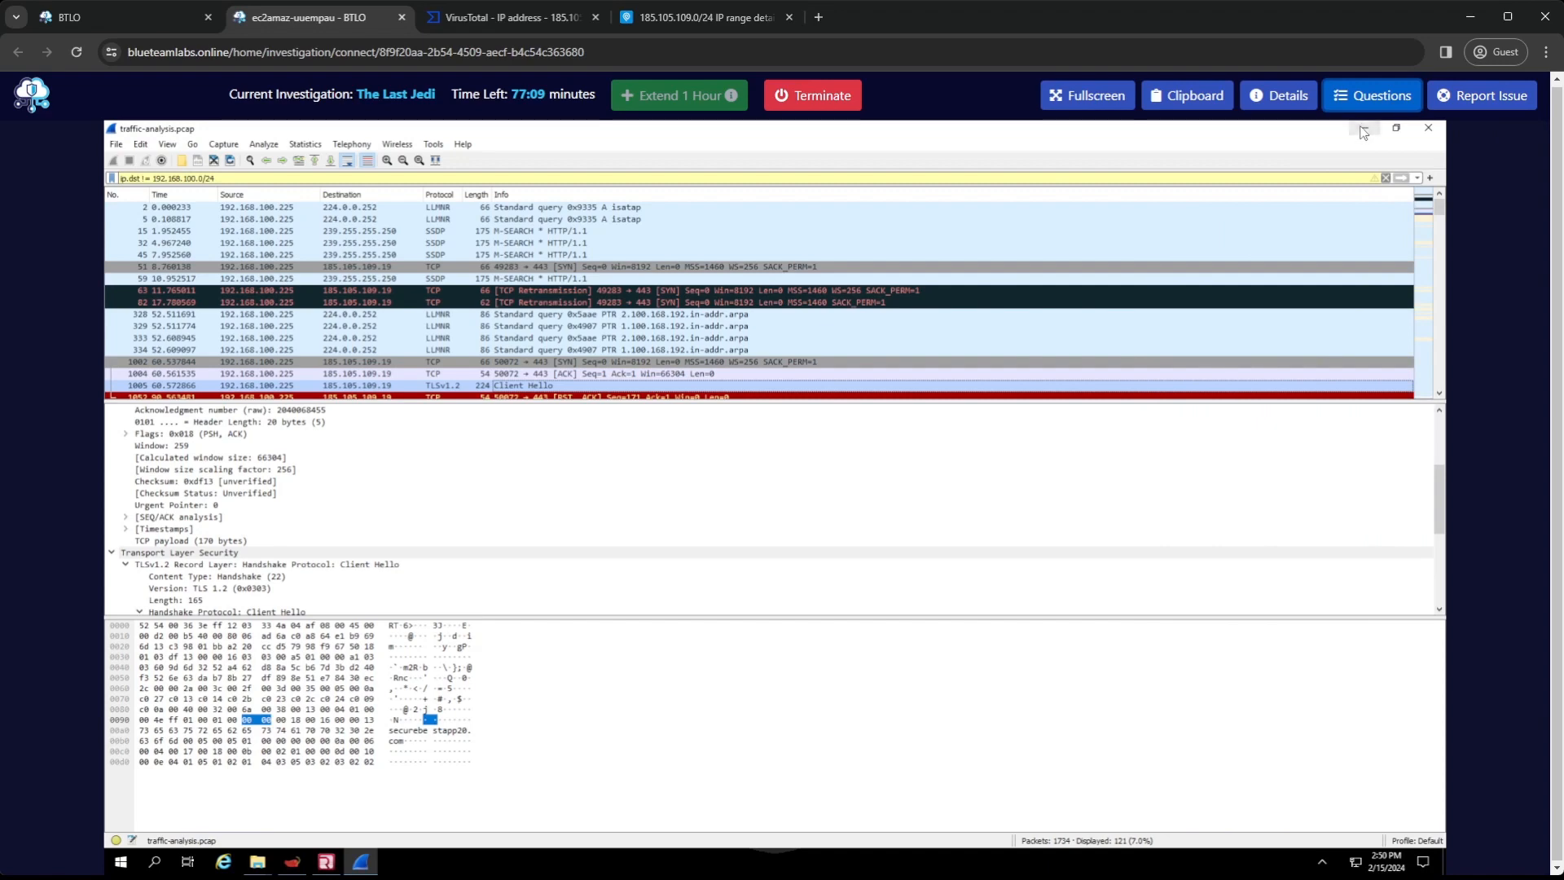
{"action": "left_click", "coordinate": [1364, 130]}
{"action": "left_click", "coordinate": [325, 861]}
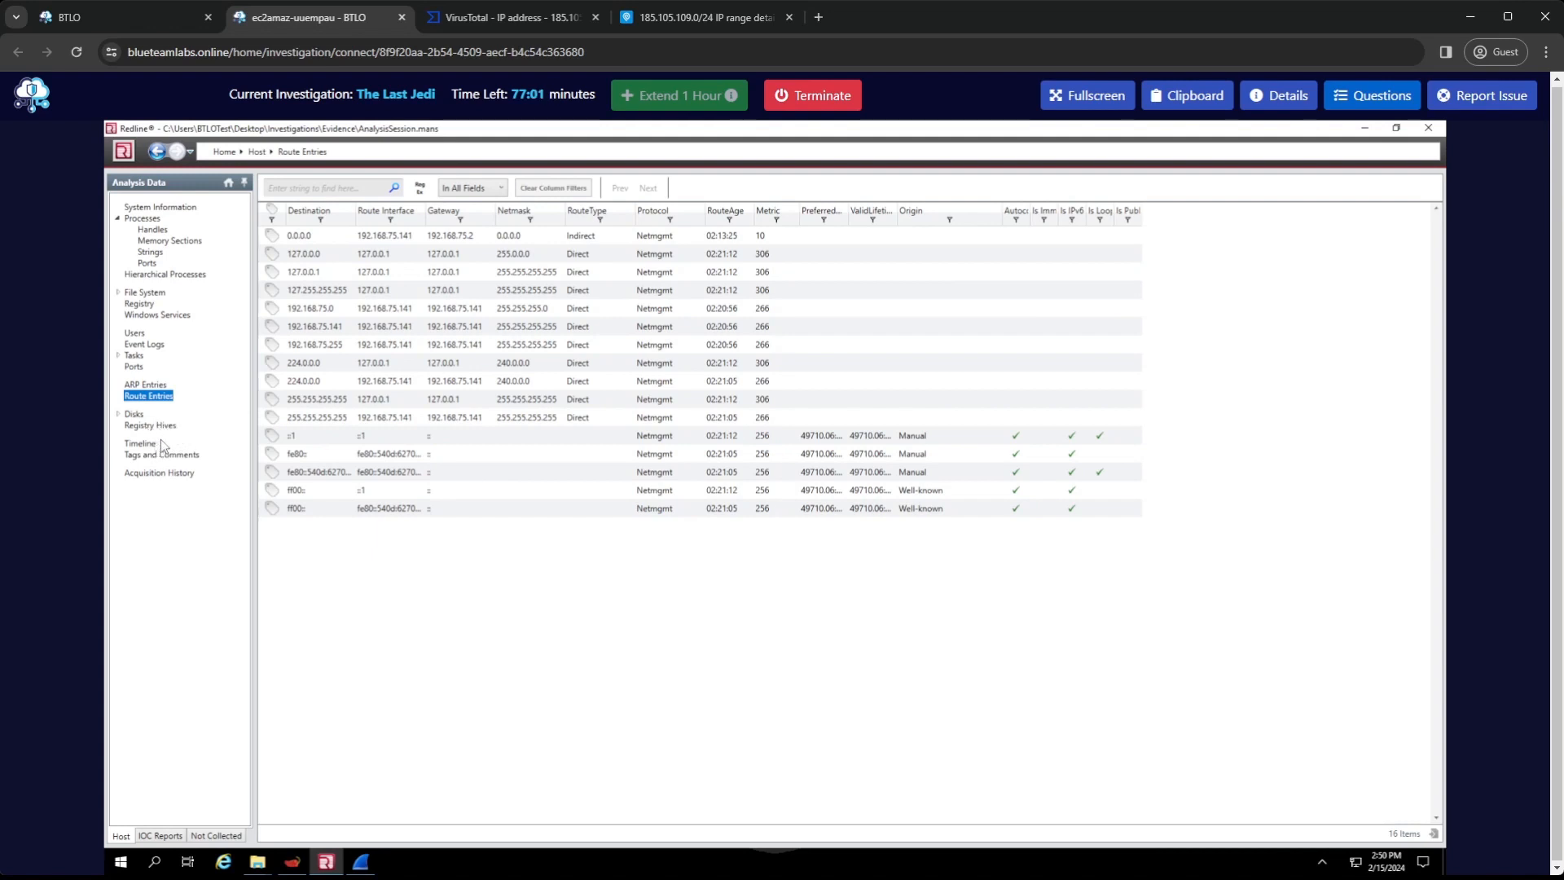
Filter the Redline file system listing to only the Desktop folder of the compromised user's profile
{"action": "left_click", "coordinate": [153, 294]}
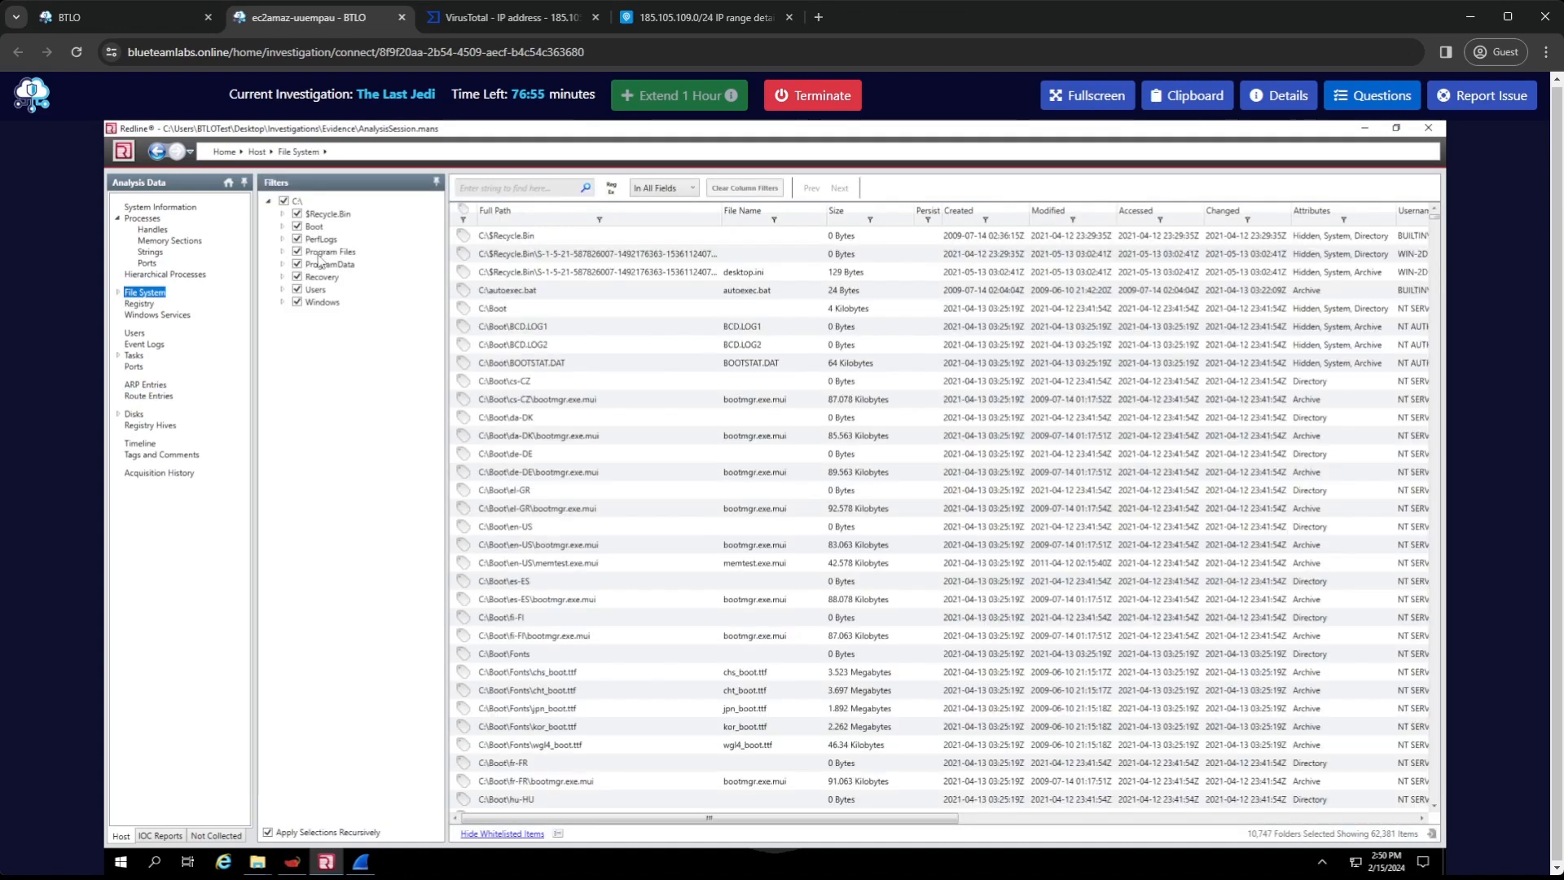
{"action": "left_click", "coordinate": [285, 202]}
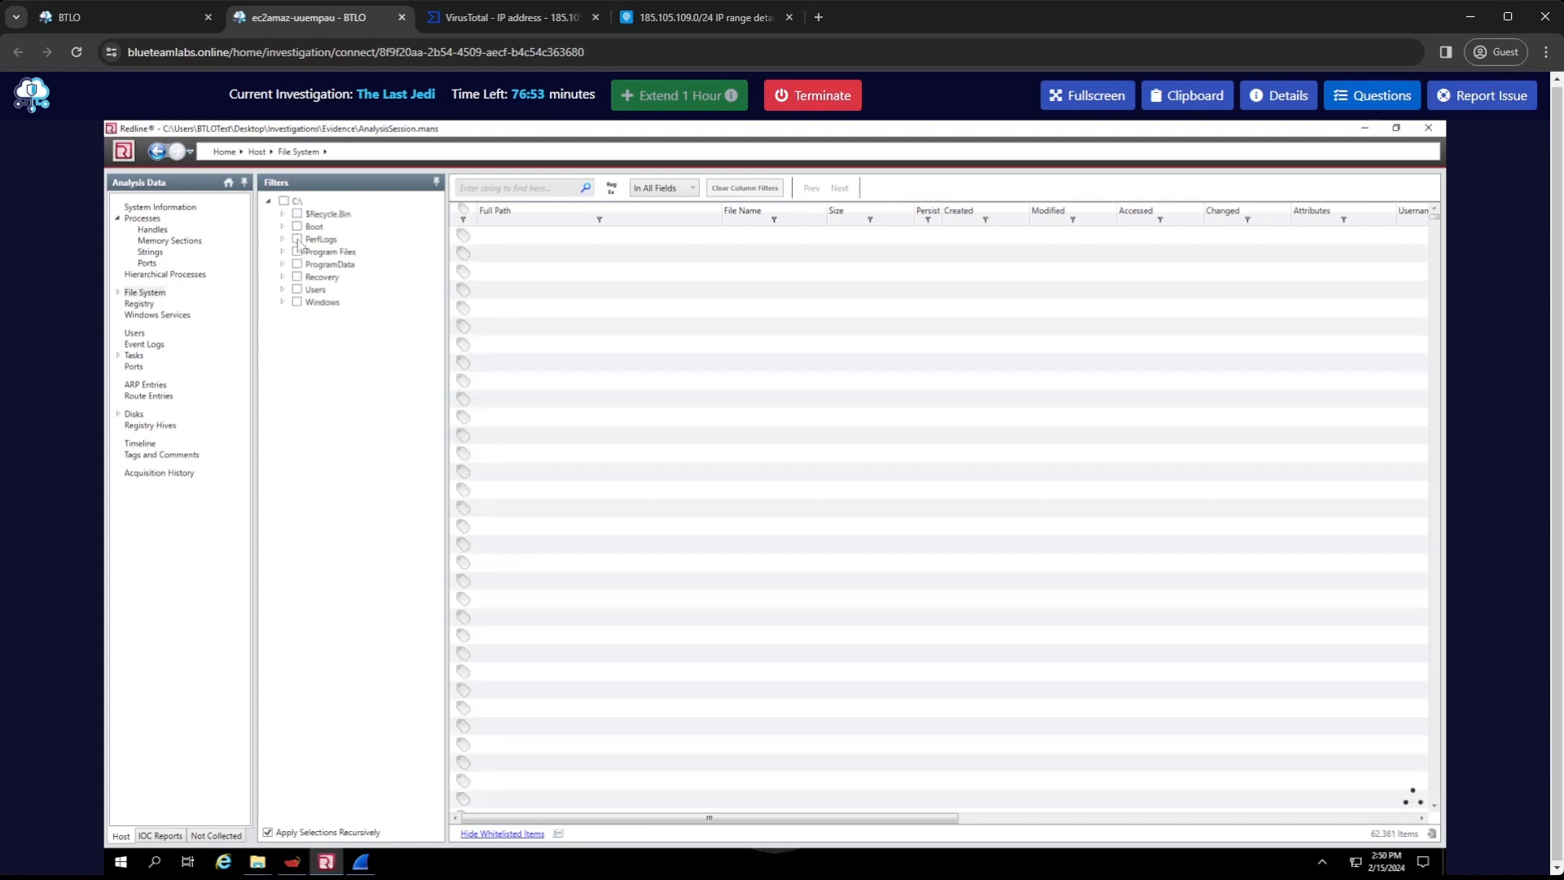
{"action": "left_click", "coordinate": [282, 290]}
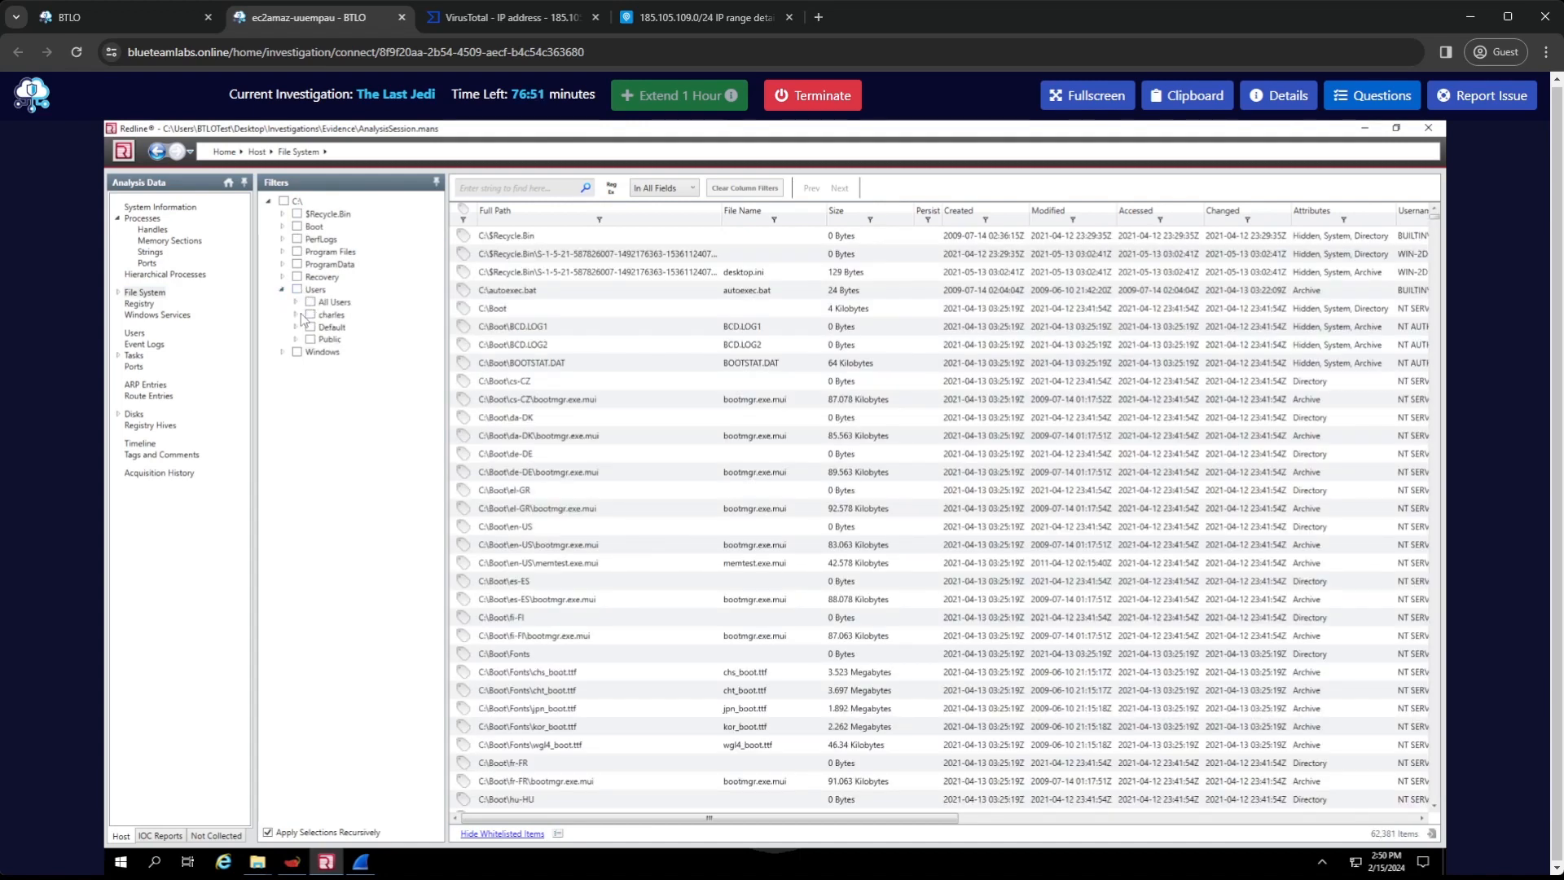
{"action": "left_click", "coordinate": [296, 315]}
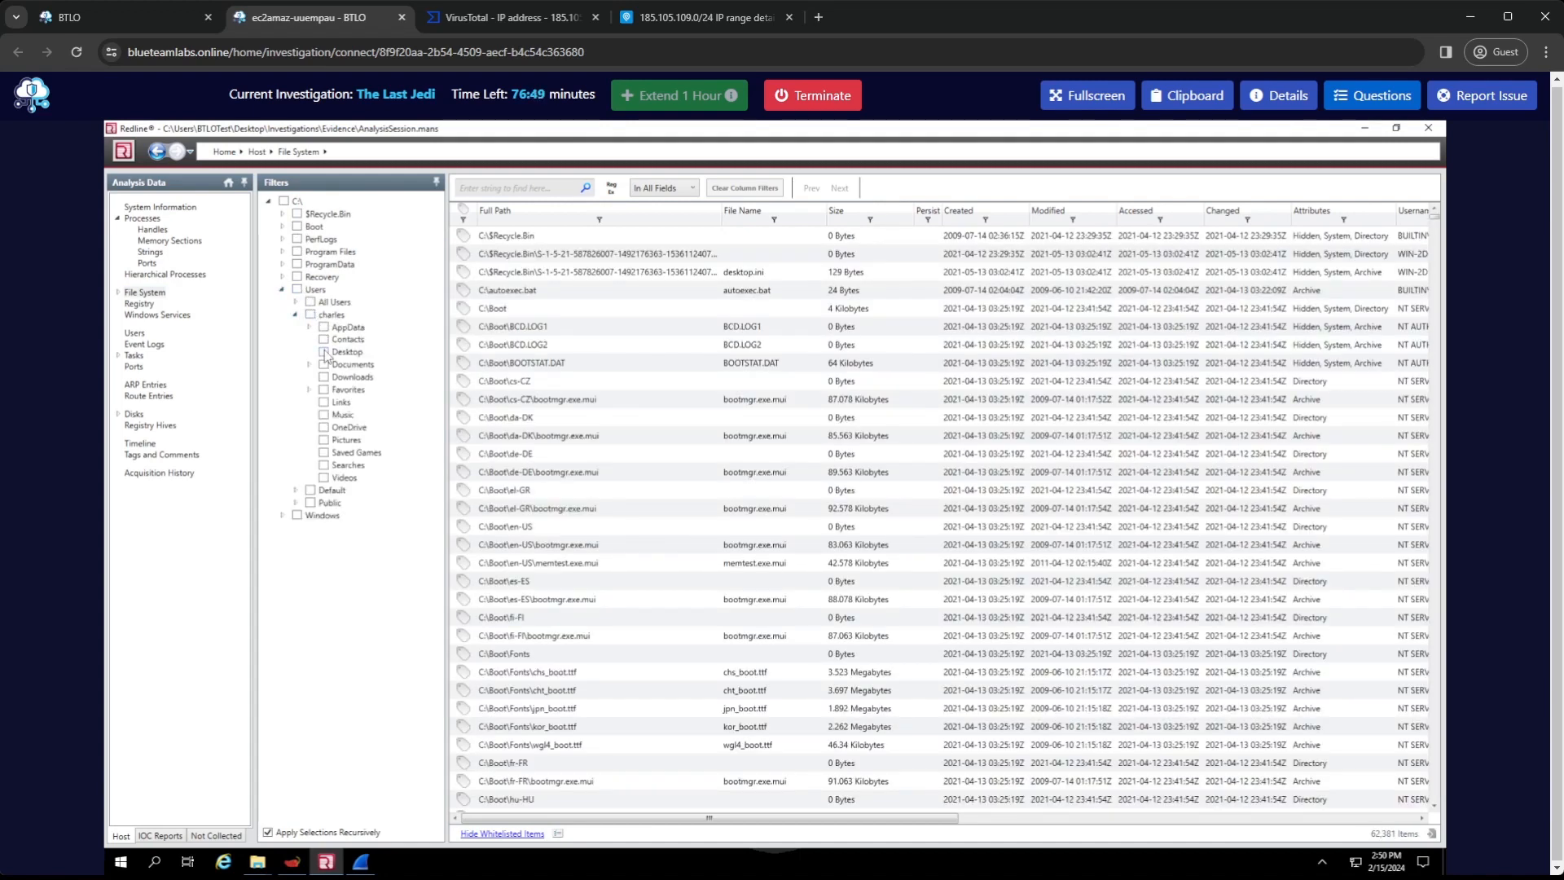
{"action": "left_click", "coordinate": [324, 352]}
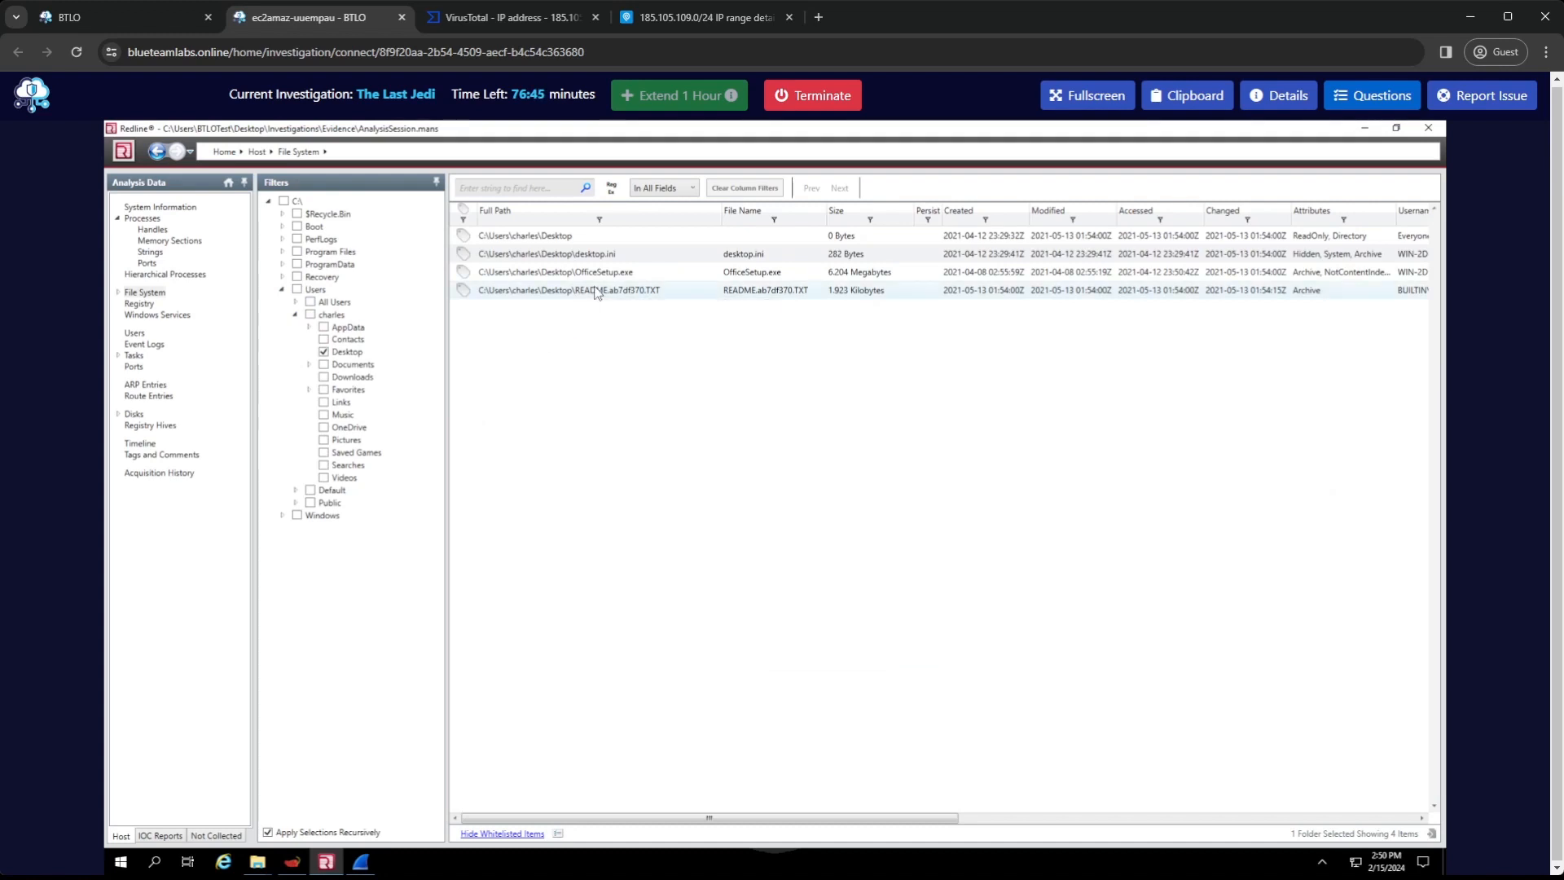
Open the strings of README.ab7df370.TXT and widen the String column to fit the full lines of the ransom note
{"action": "right_click", "coordinate": [594, 292]}
{"action": "left_click", "coordinate": [585, 294]}
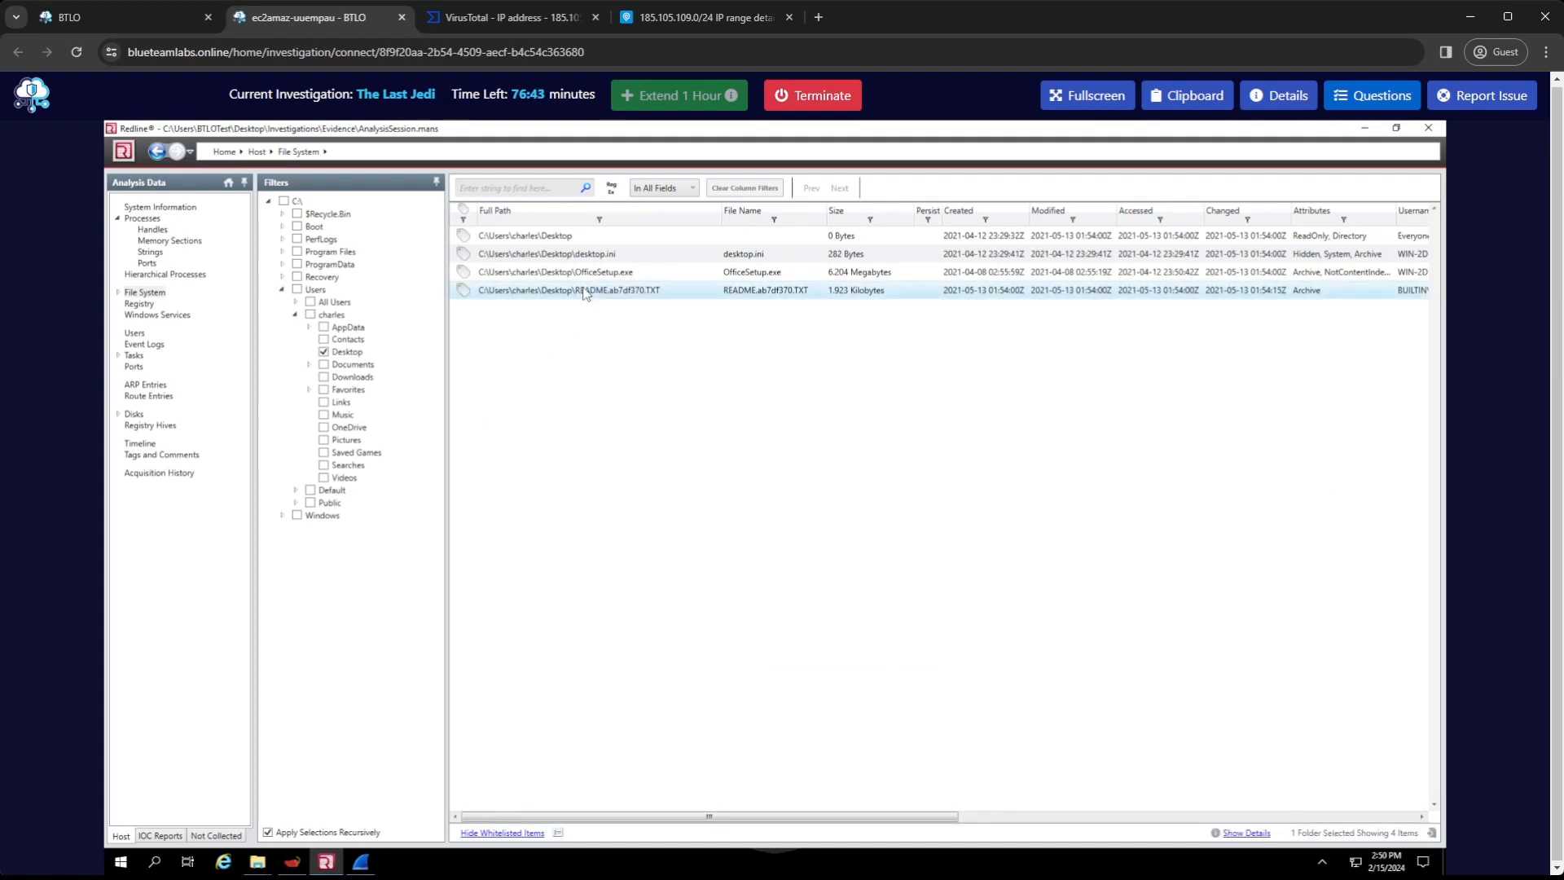
{"action": "double_click", "coordinate": [673, 293]}
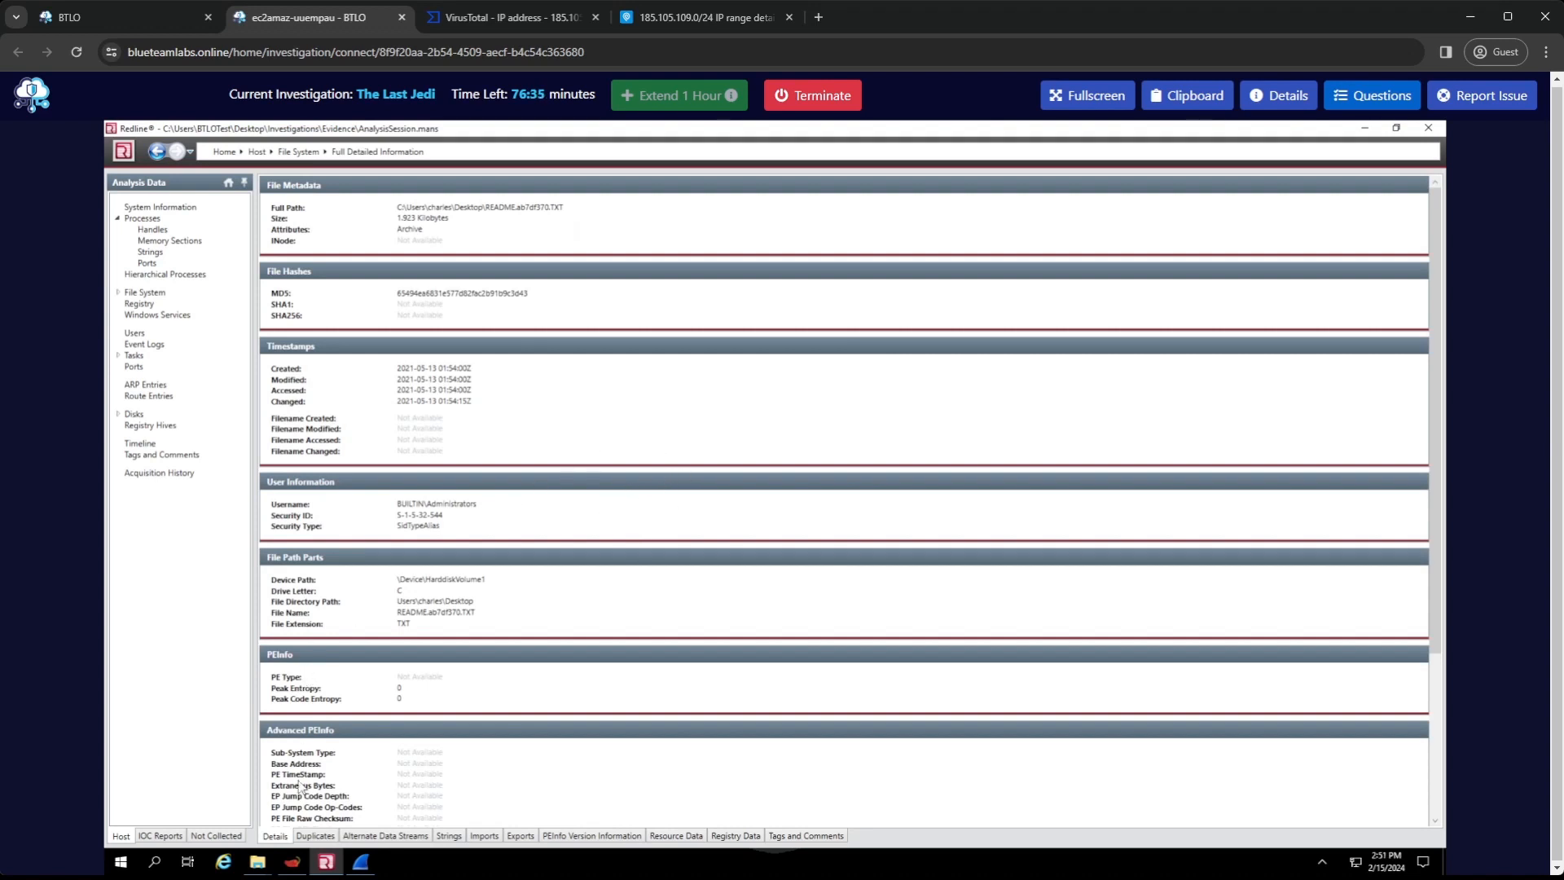
{"action": "left_click", "coordinate": [446, 837]}
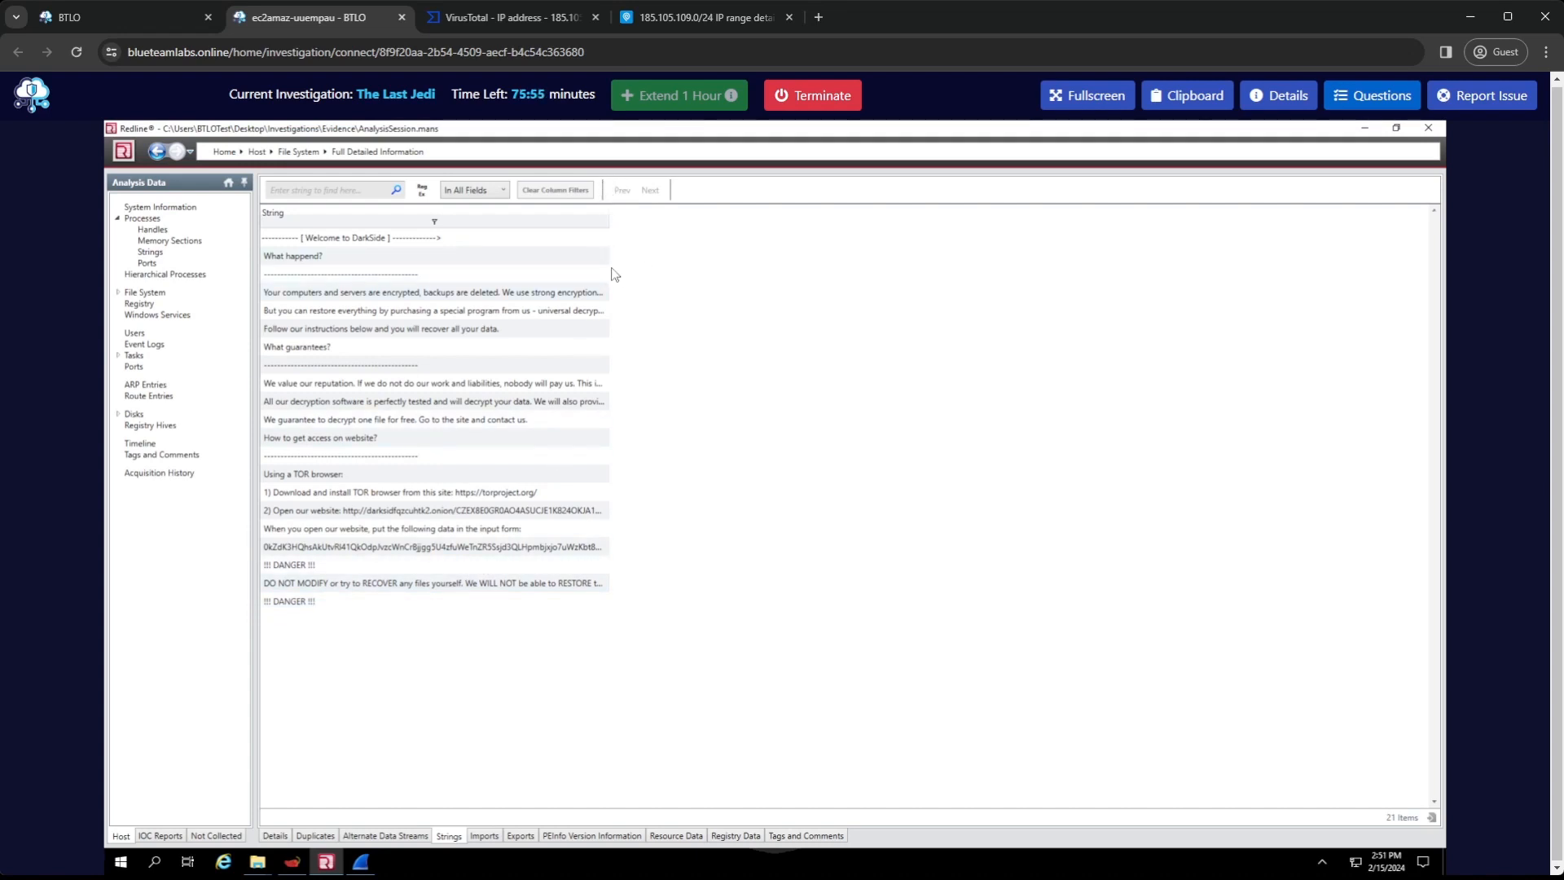
{"action": "left_click", "coordinate": [475, 511]}
{"action": "left_click_drag", "start_coordinate": [640, 214], "coordinate": [1440, 248]}
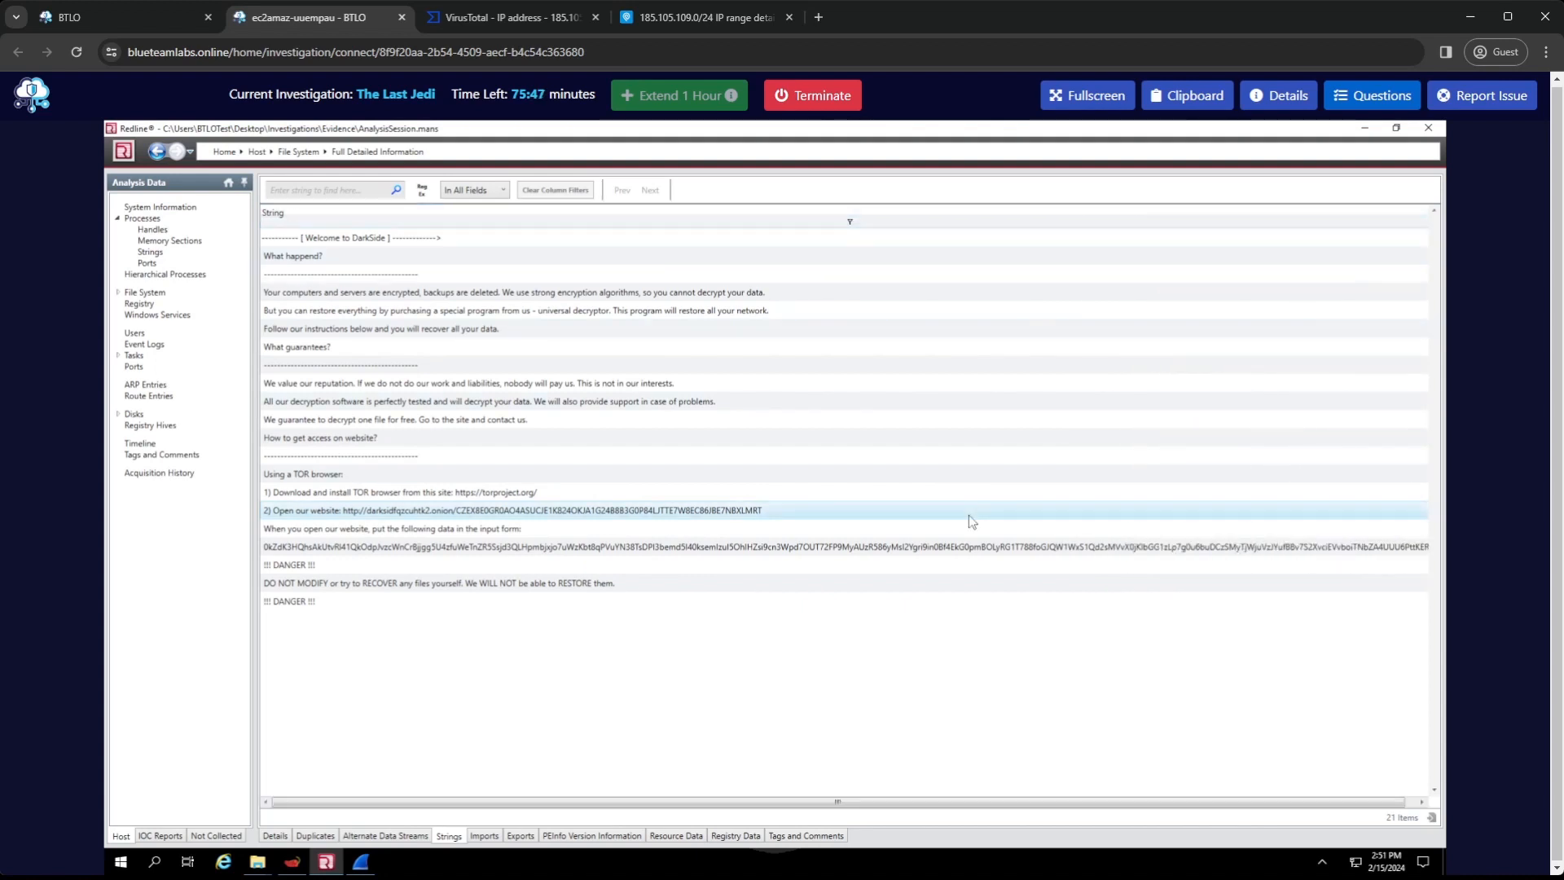
Try to copy the "Open our website" line from the ransom note strings and dismiss the resulting dialogs
{"action": "right_click", "coordinate": [613, 515]}
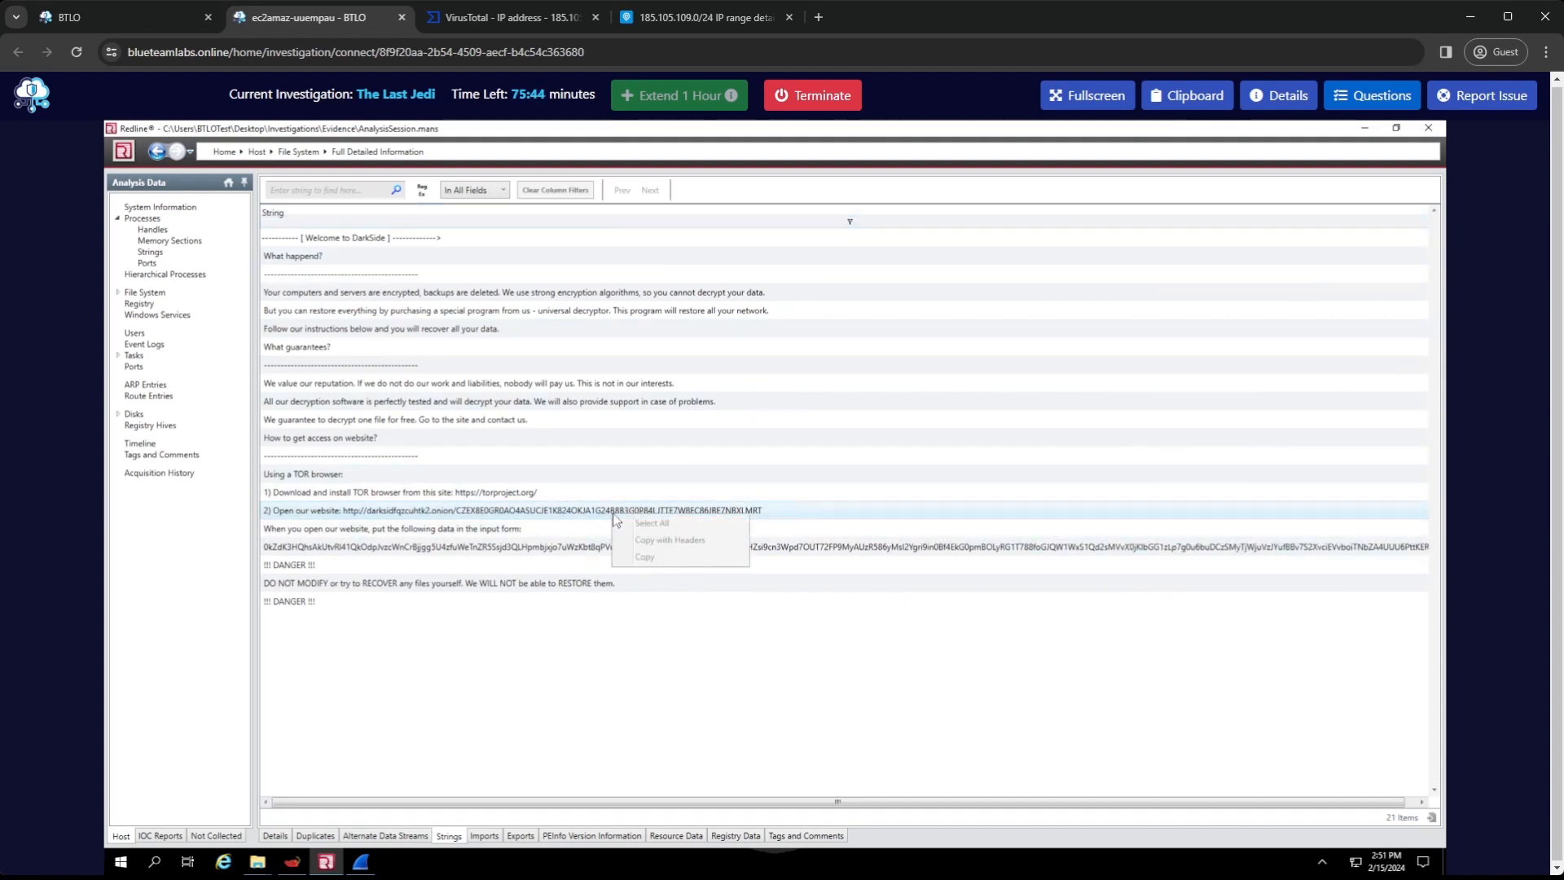
{"action": "left_click", "coordinate": [644, 557]}
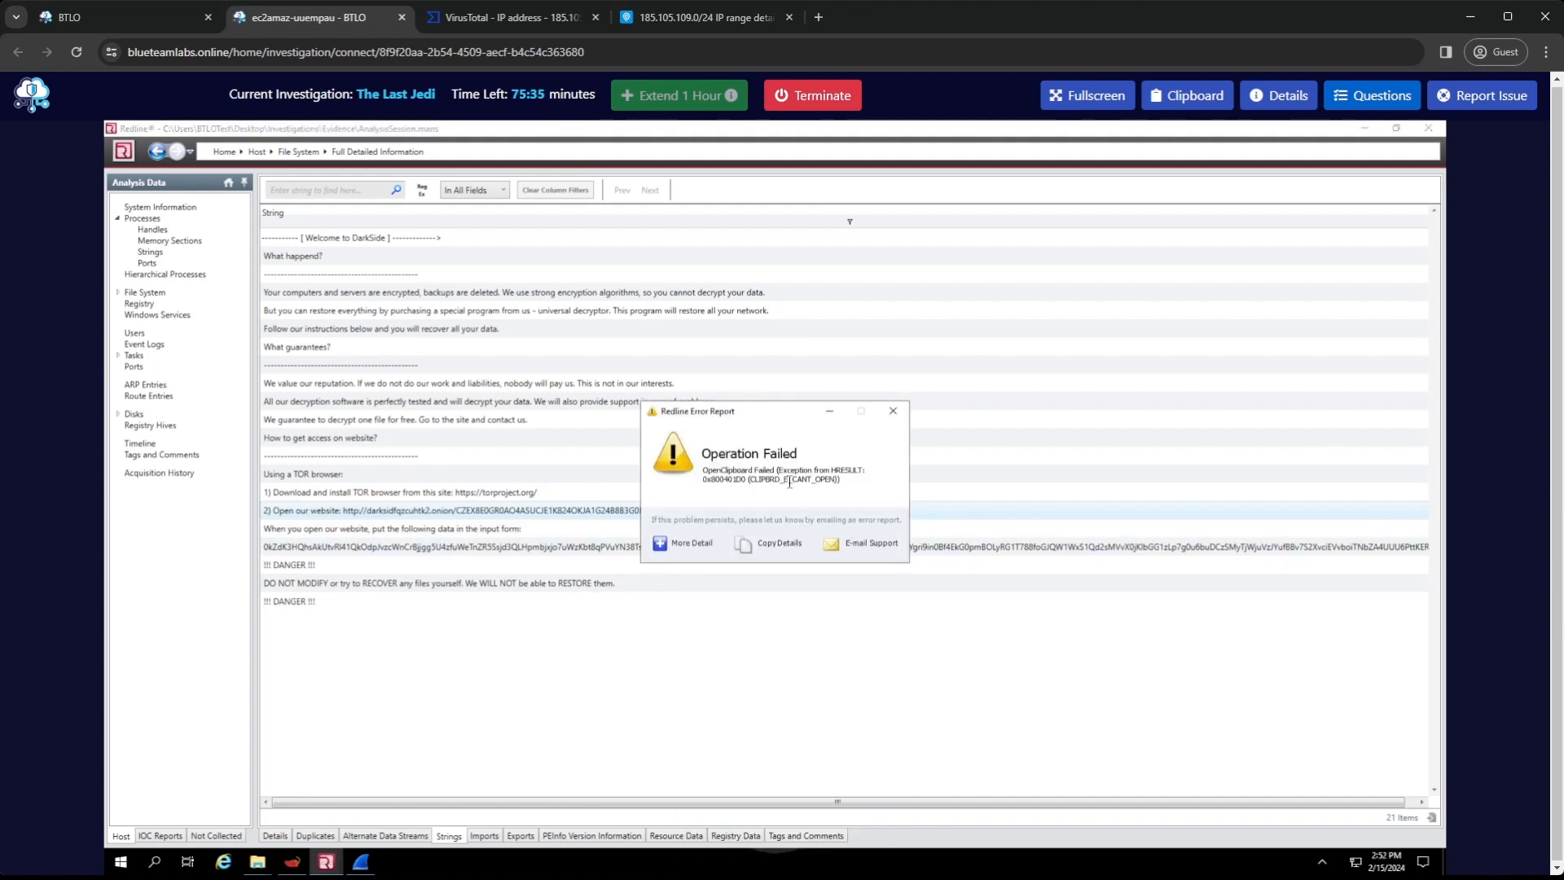
{"action": "left_click", "coordinate": [676, 546]}
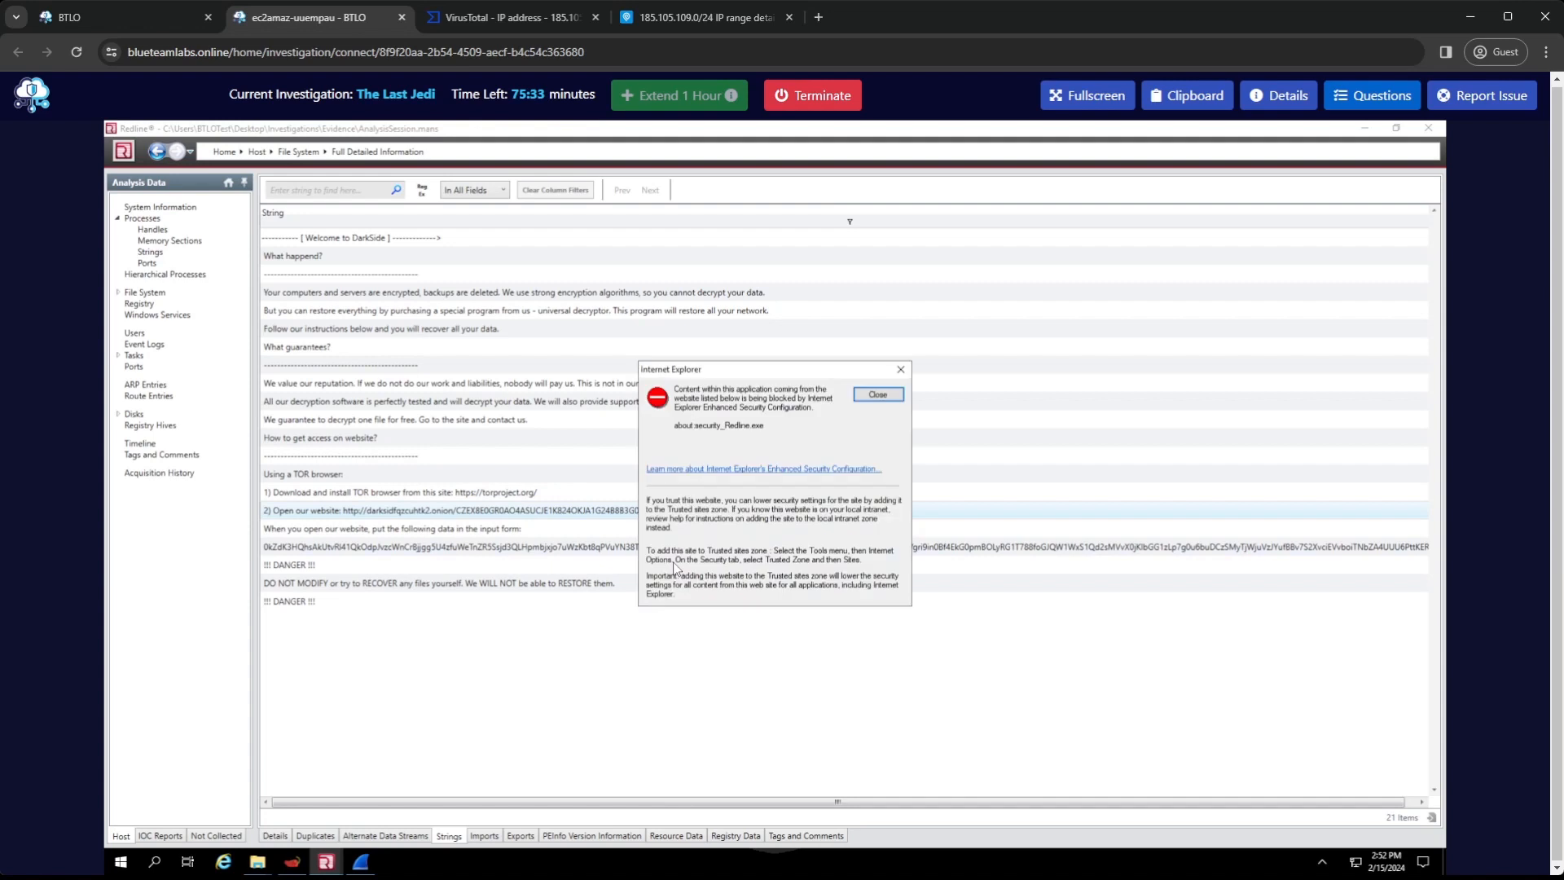
{"action": "left_click", "coordinate": [892, 391]}
{"action": "left_click", "coordinate": [899, 411]}
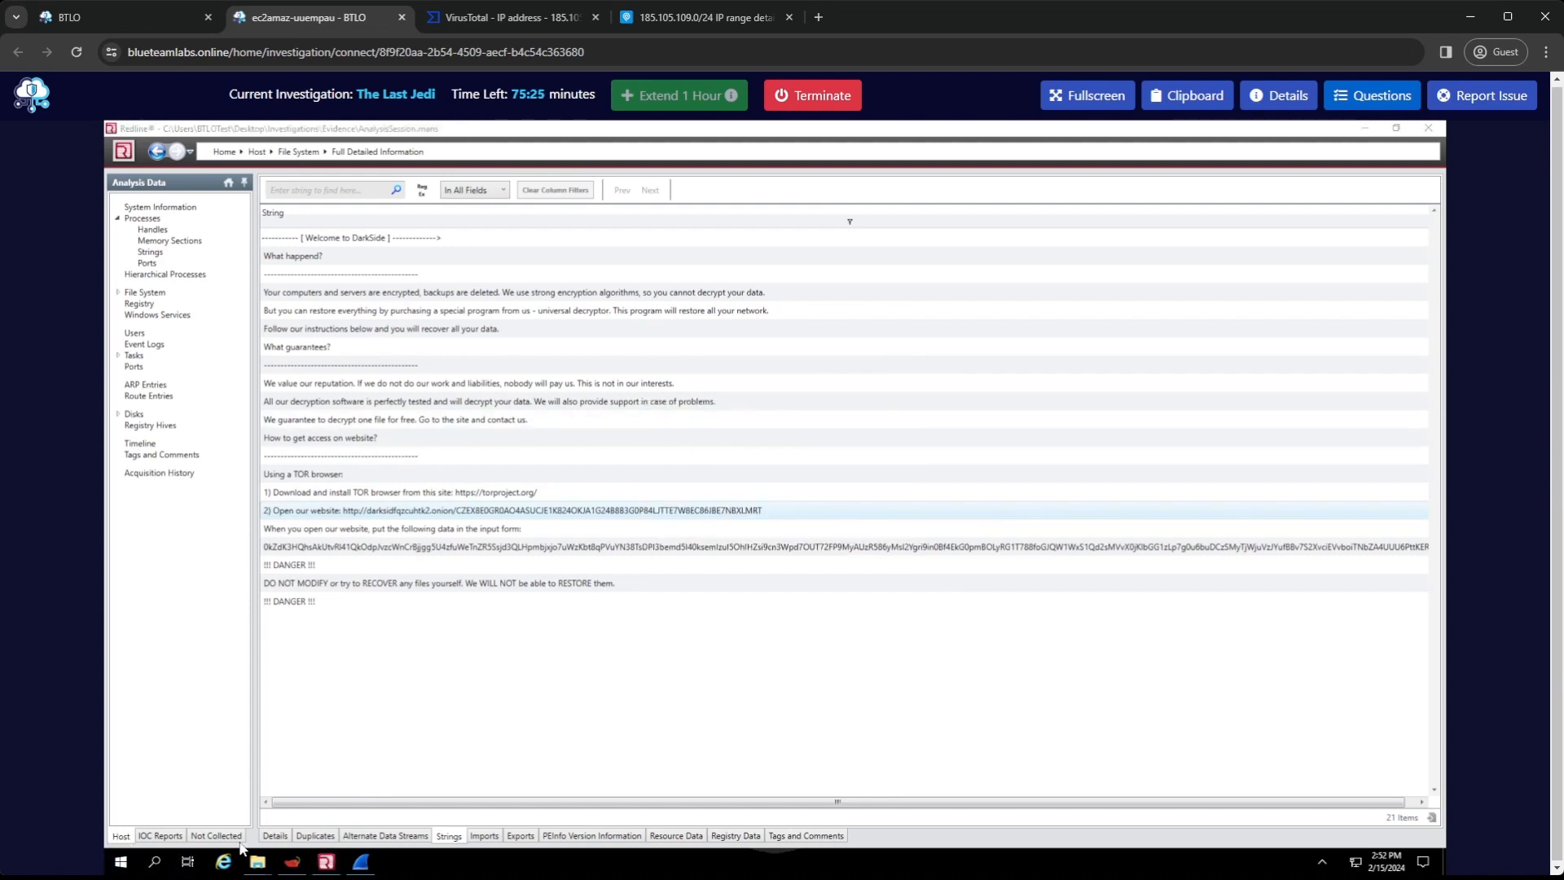
Open Notepad, paste the copied "Open our website" line and move the window below that line of the ransom note
{"action": "key", "text": "super"}
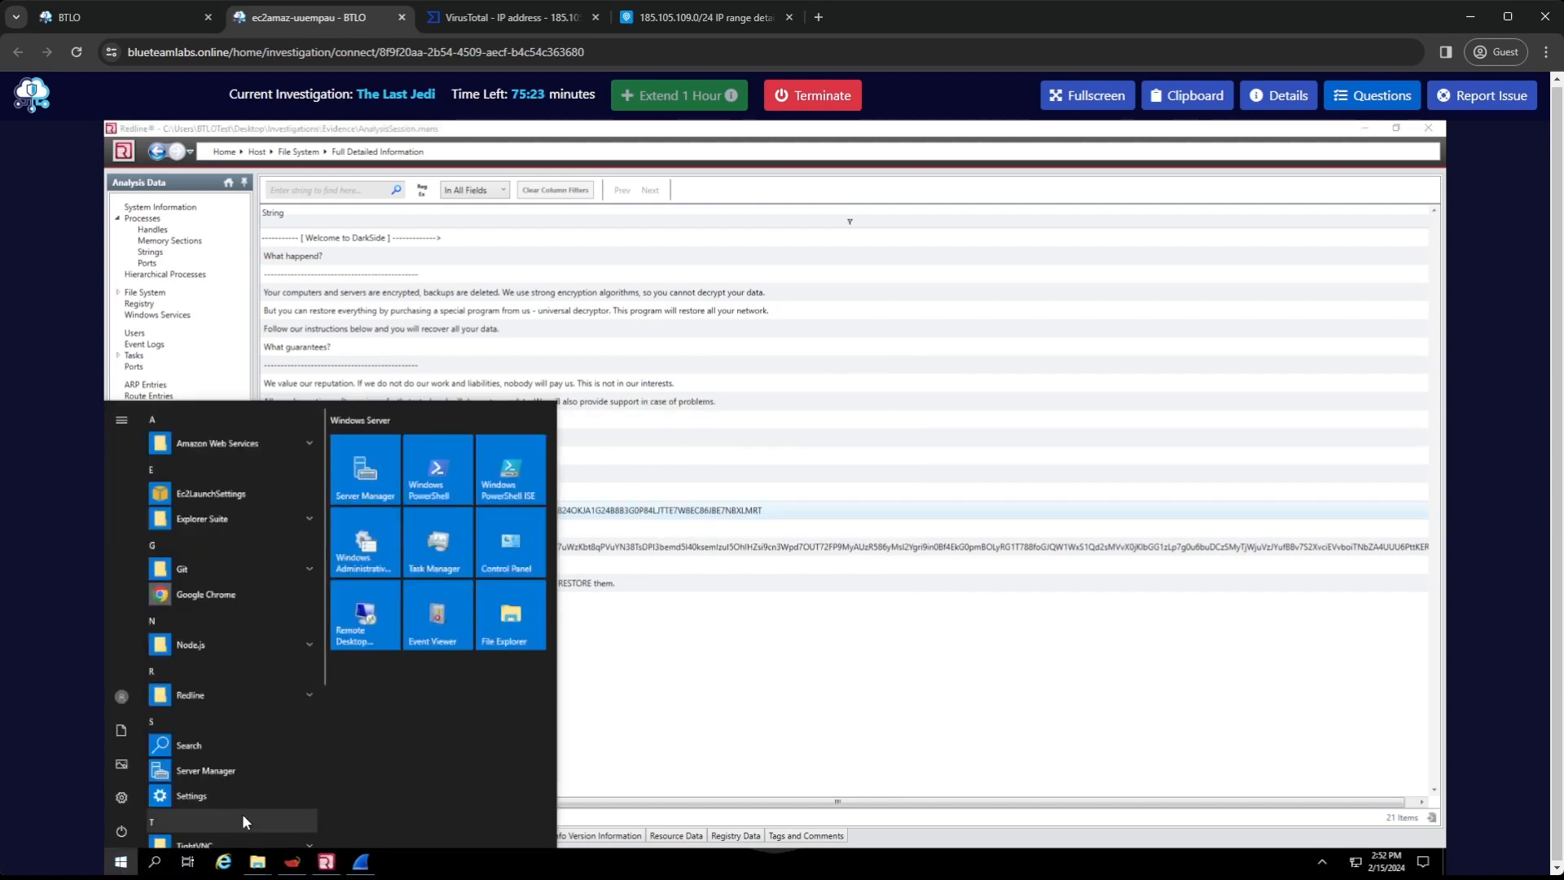
{"action": "type", "text": "notepad"}
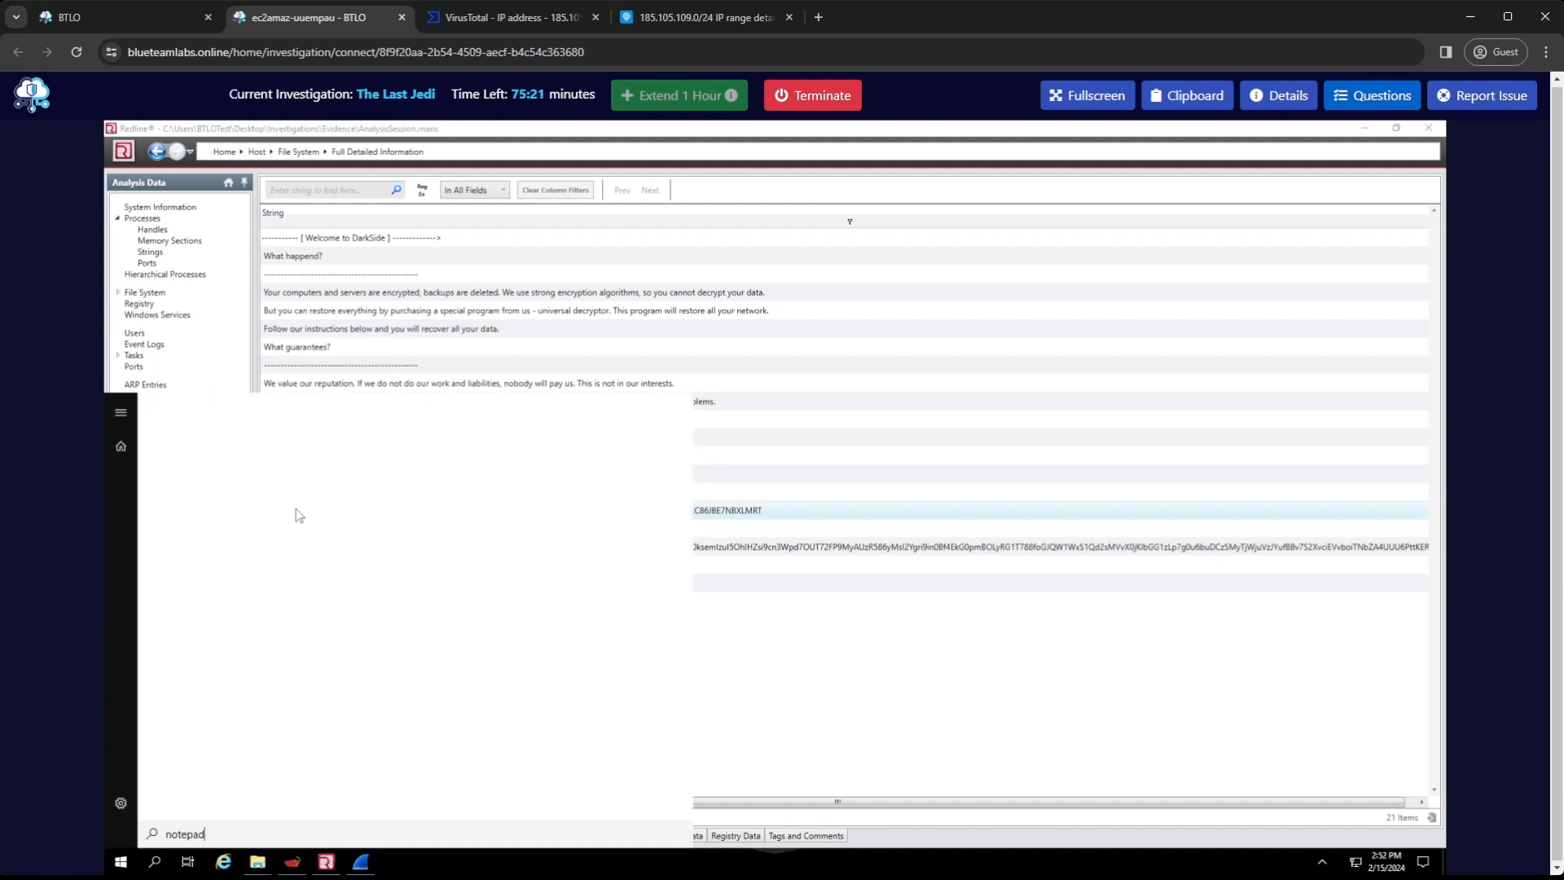
{"action": "left_click", "coordinate": [251, 484]}
{"action": "key", "text": "ctrl+v"}
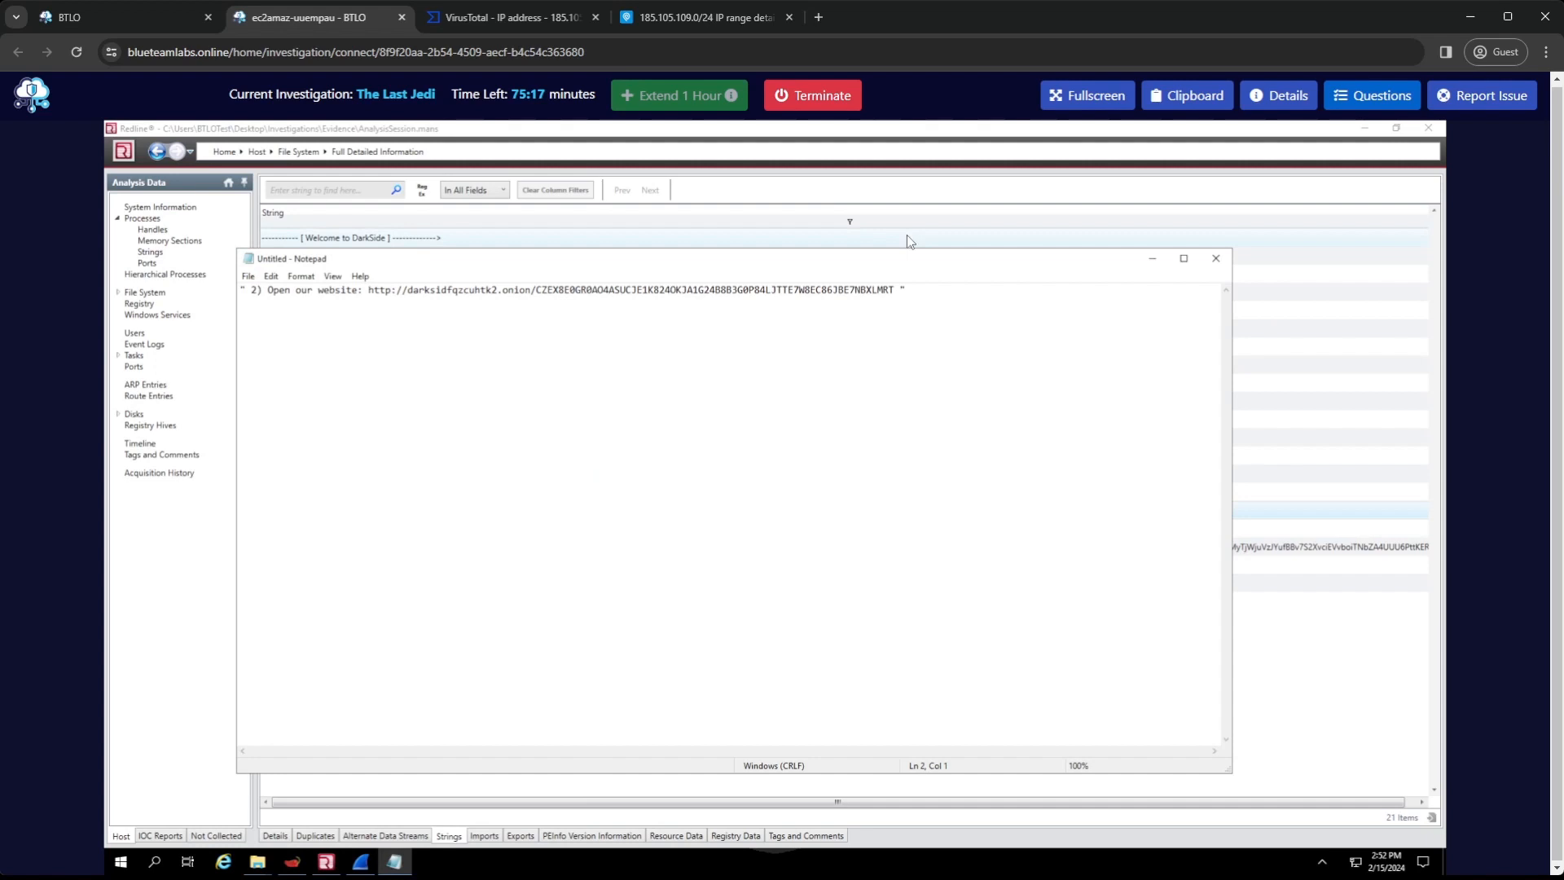
{"action": "left_click_drag", "start_coordinate": [913, 480], "coordinate": [875, 532]}
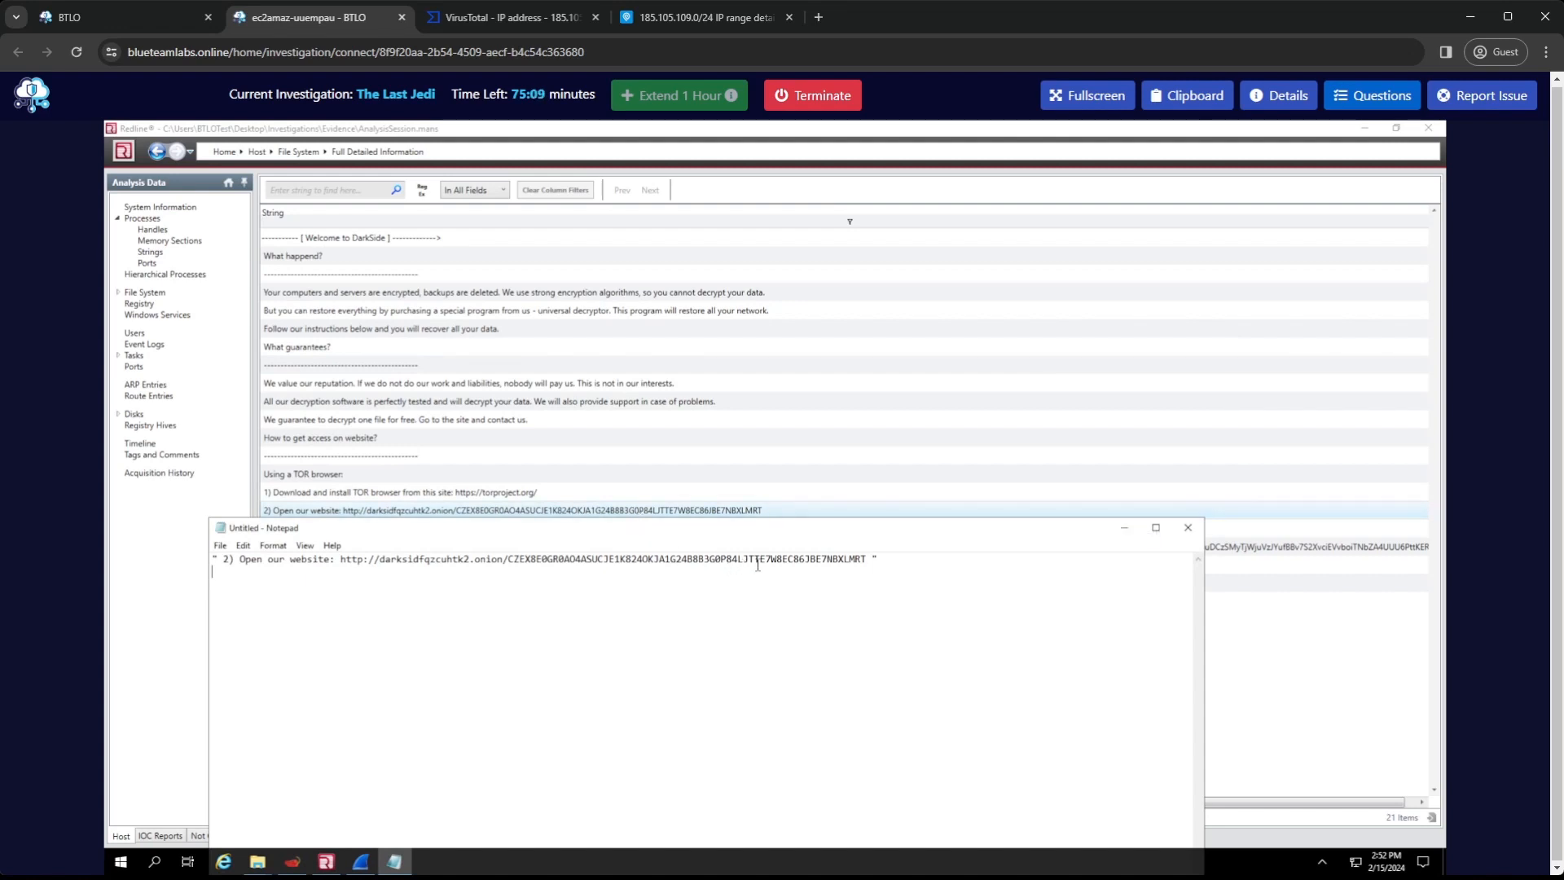
Copy only the full .onion URL from the pasted line and submit it as the answer to "Find the attacker's website"
{"action": "left_click_drag", "start_coordinate": [851, 560], "coordinate": [342, 562]}
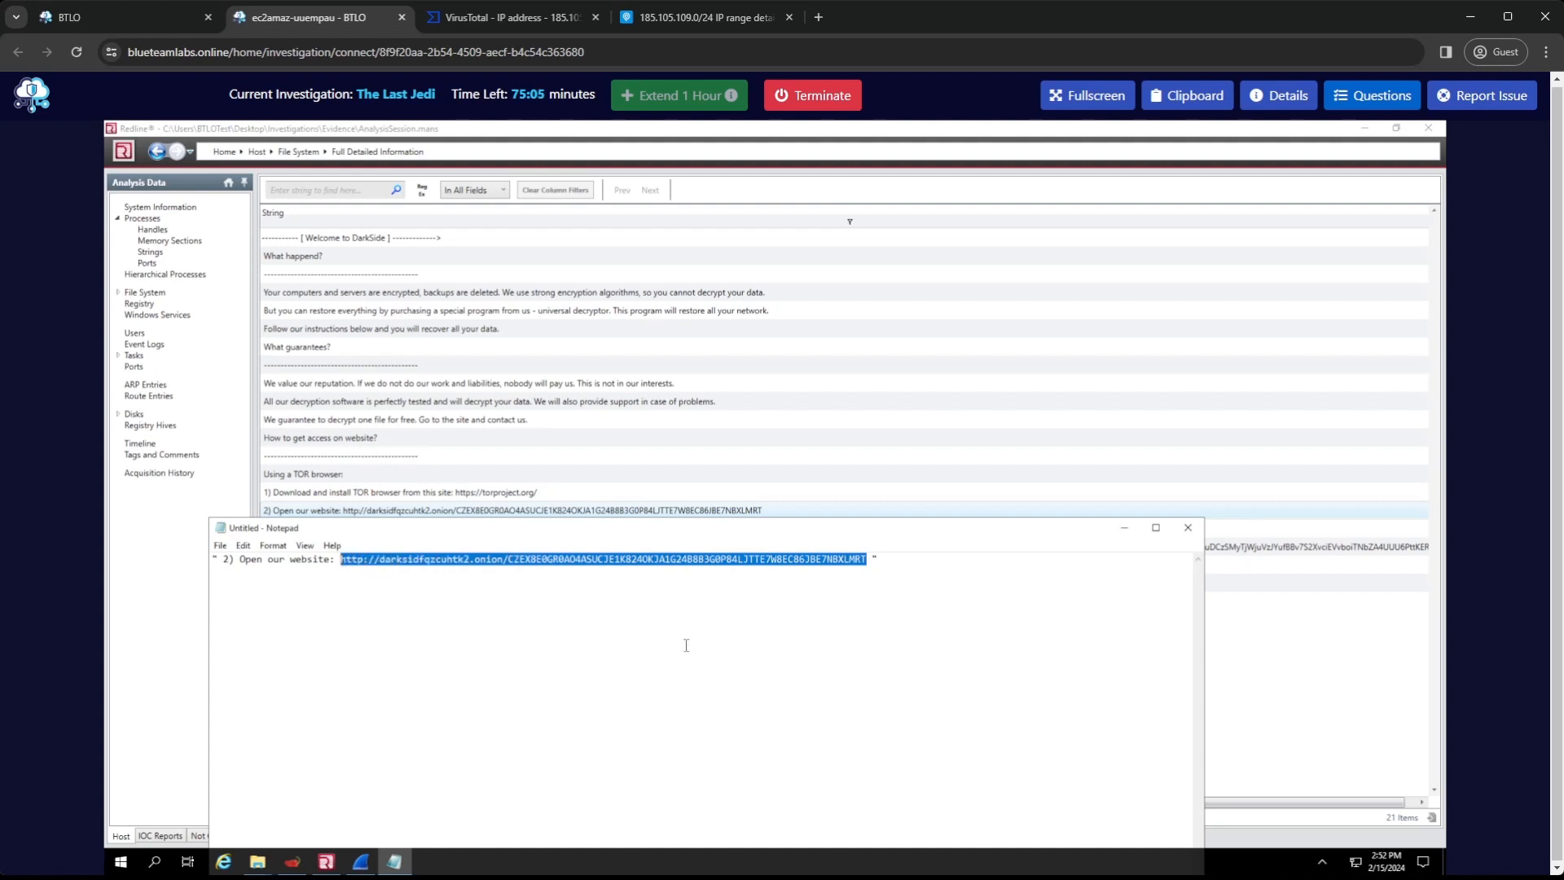
{"action": "key", "text": "ctrl+c"}
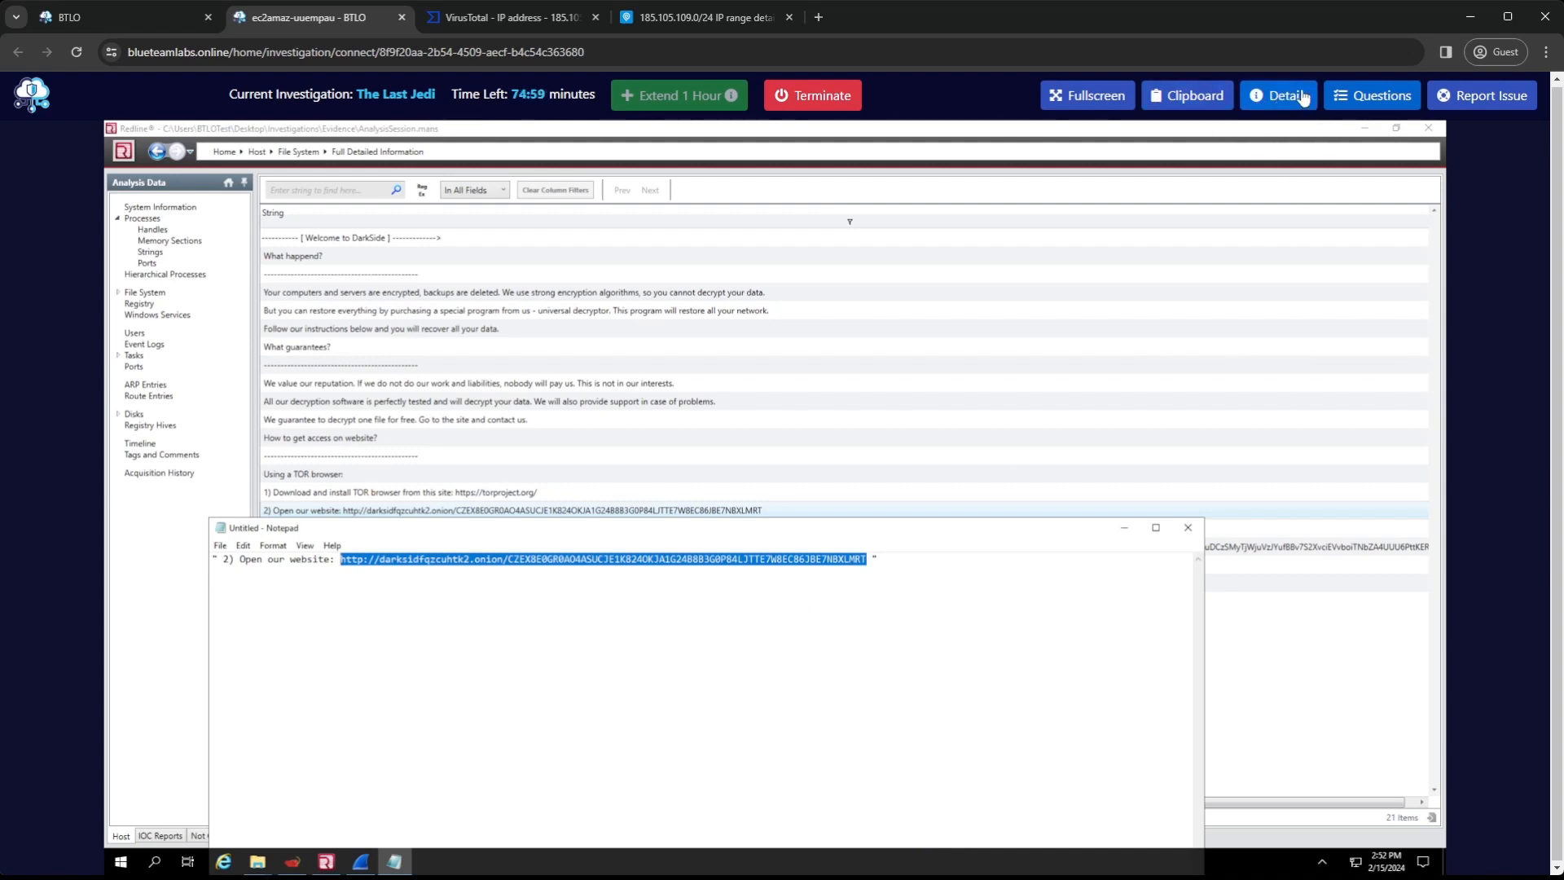
{"action": "left_click", "coordinate": [1355, 94]}
{"action": "scroll", "coordinate": [1351, 598], "scroll_direction": "down", "scroll_amount": 10}
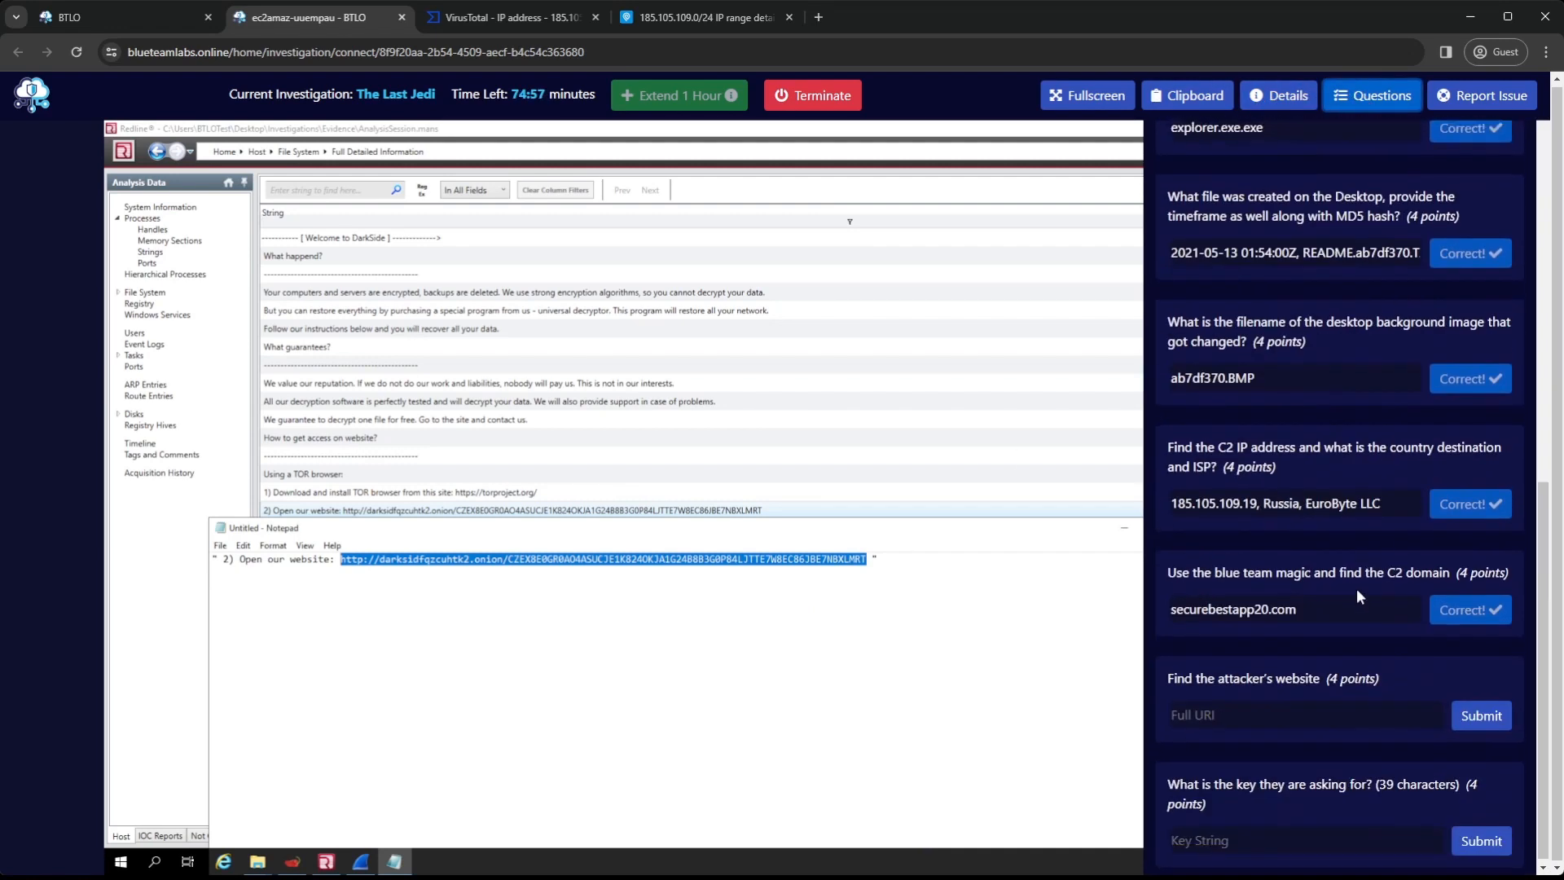
{"action": "left_click", "coordinate": [1290, 711]}
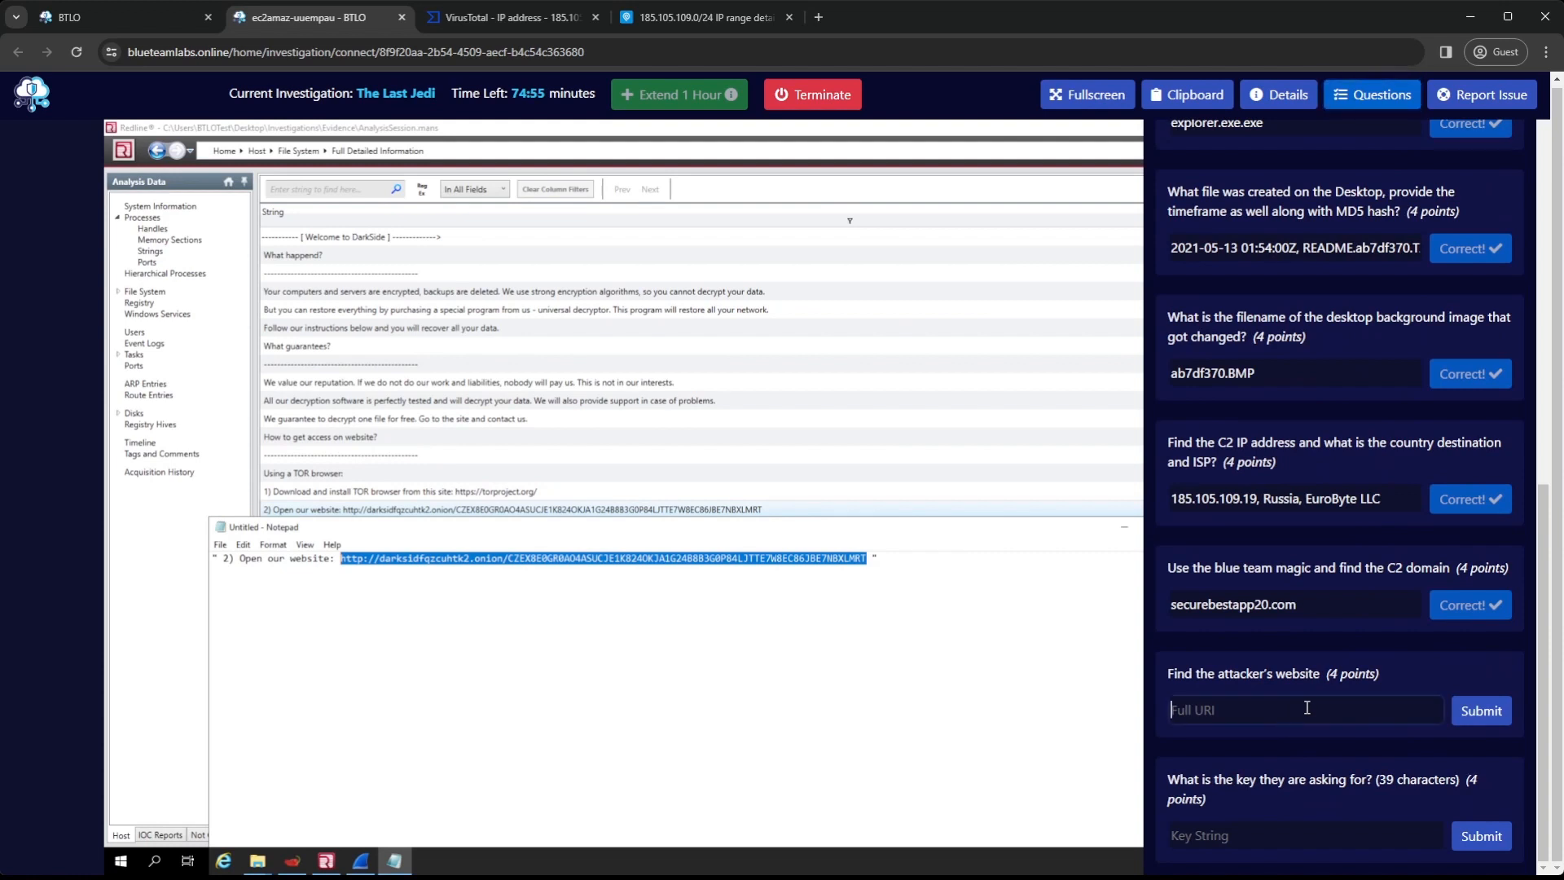
{"action": "key", "text": "ctrl+v"}
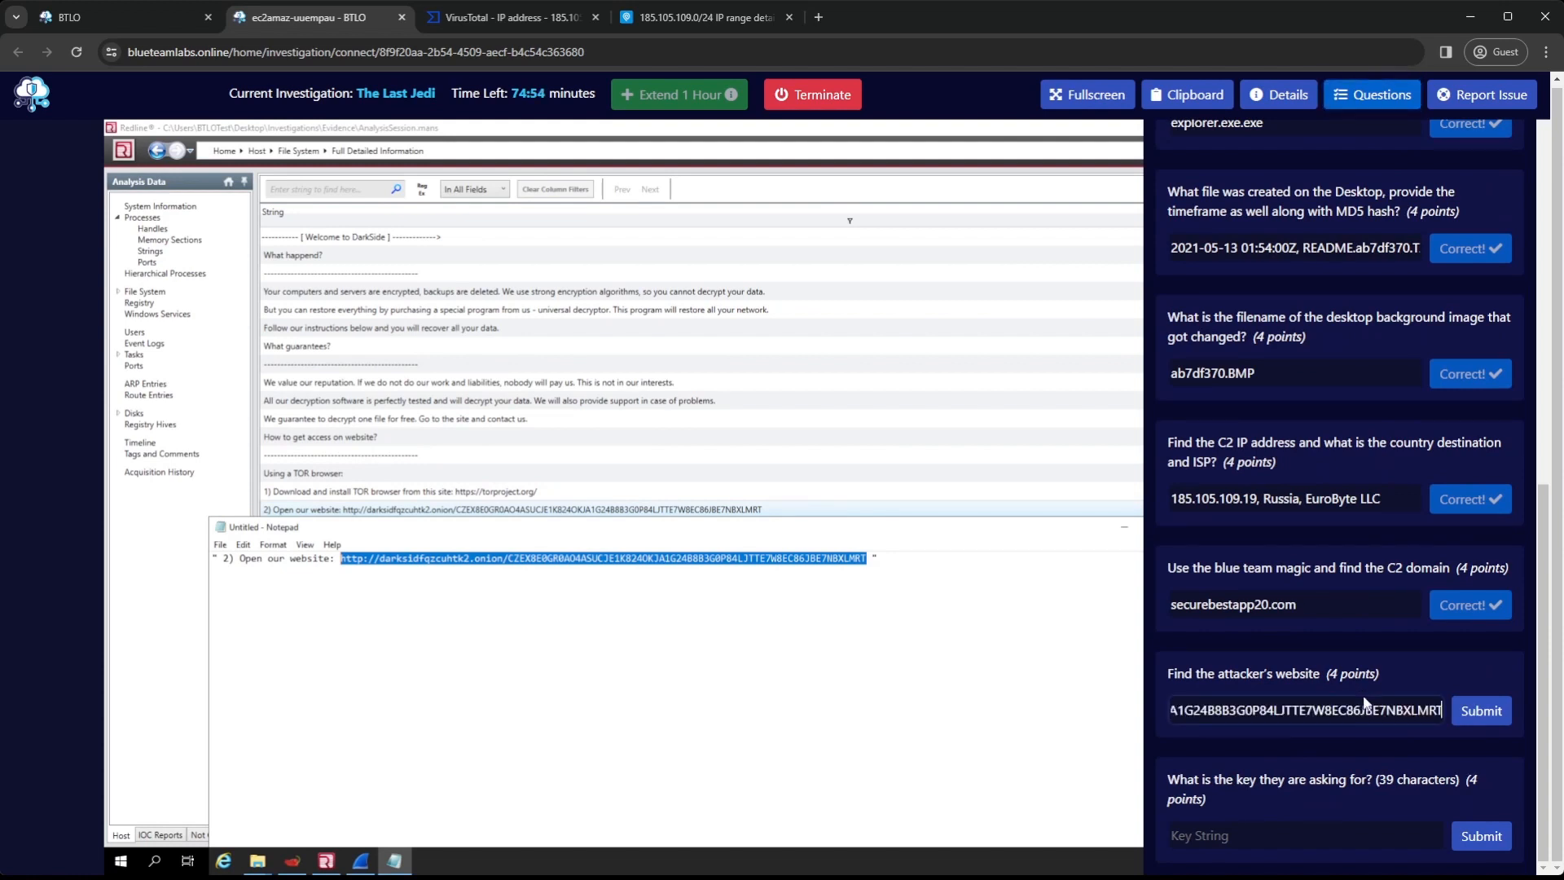
{"action": "left_click", "coordinate": [1478, 718]}
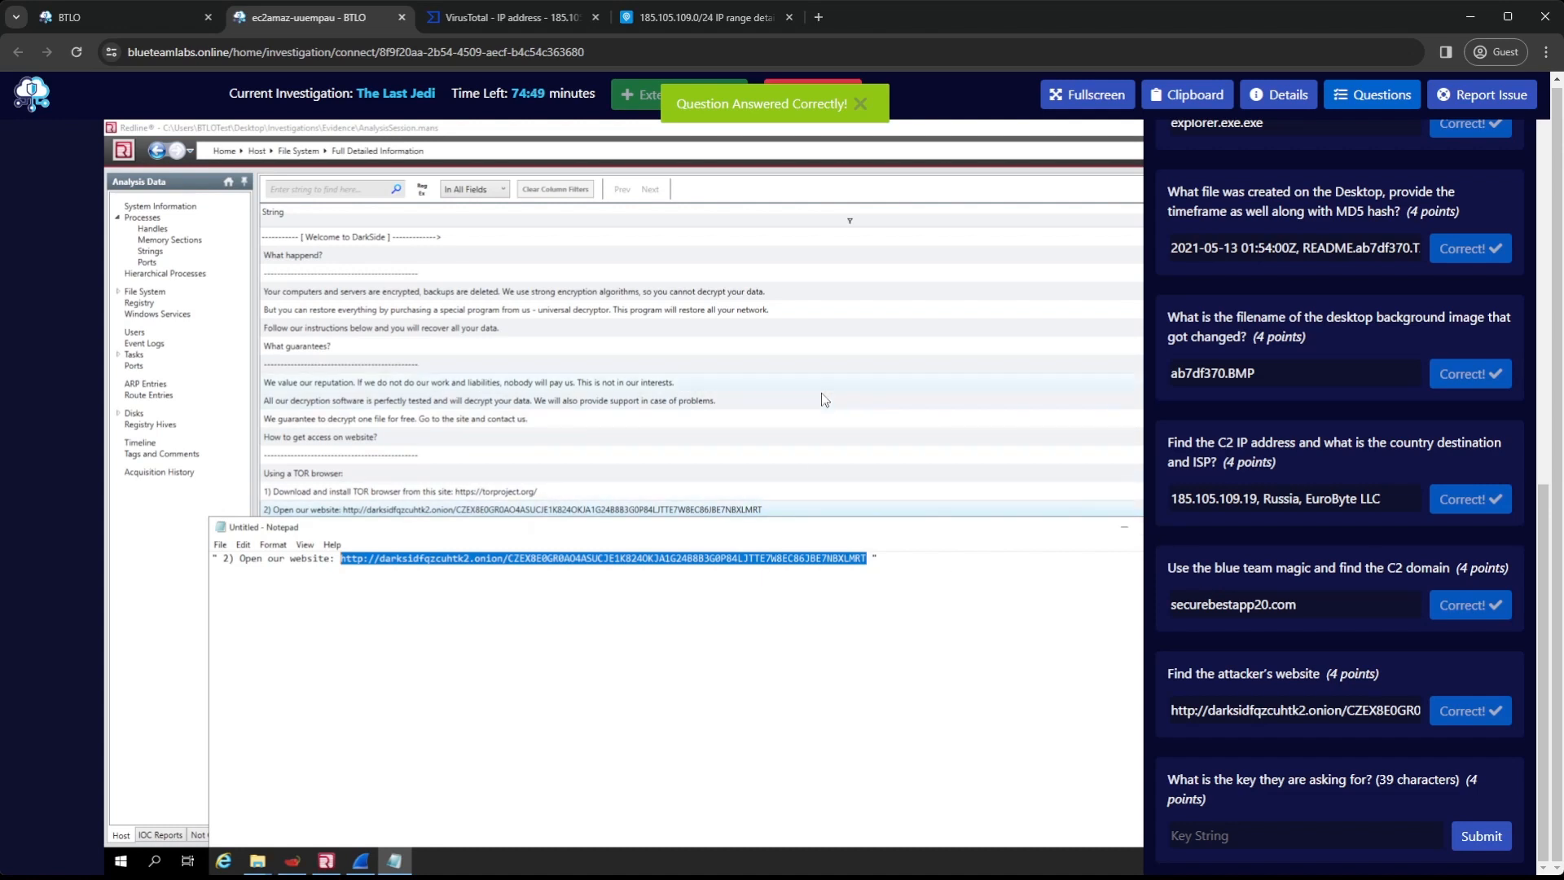
Copy the long data string below "put the following data in the input form" in Redline and dismiss the resulting dialogs
{"action": "left_click", "coordinate": [584, 498]}
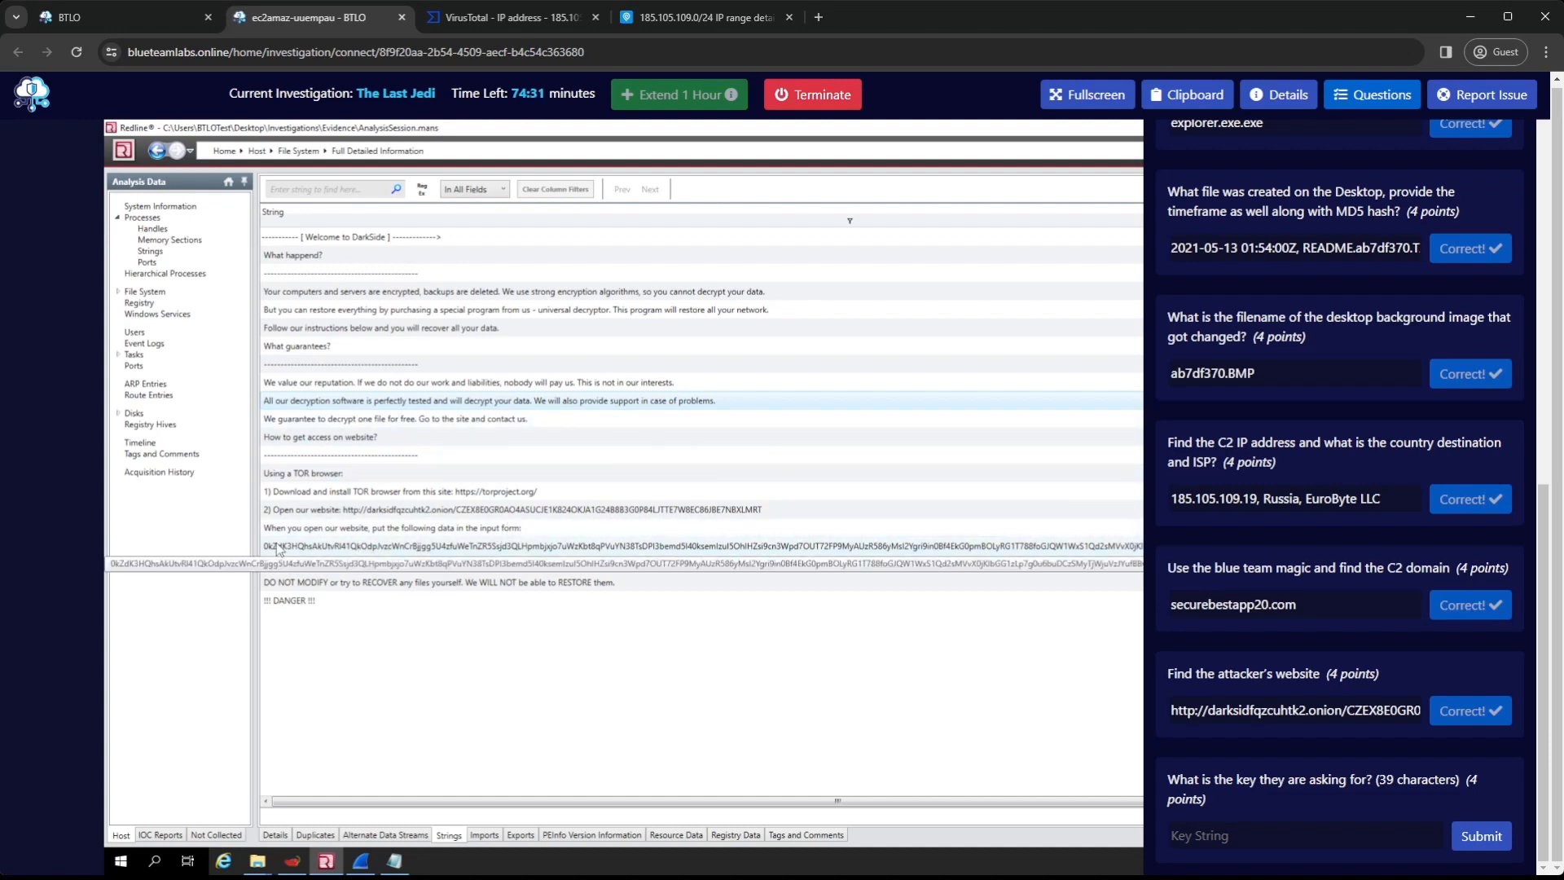
{"action": "left_click", "coordinate": [543, 550]}
{"action": "right_click", "coordinate": [542, 545]}
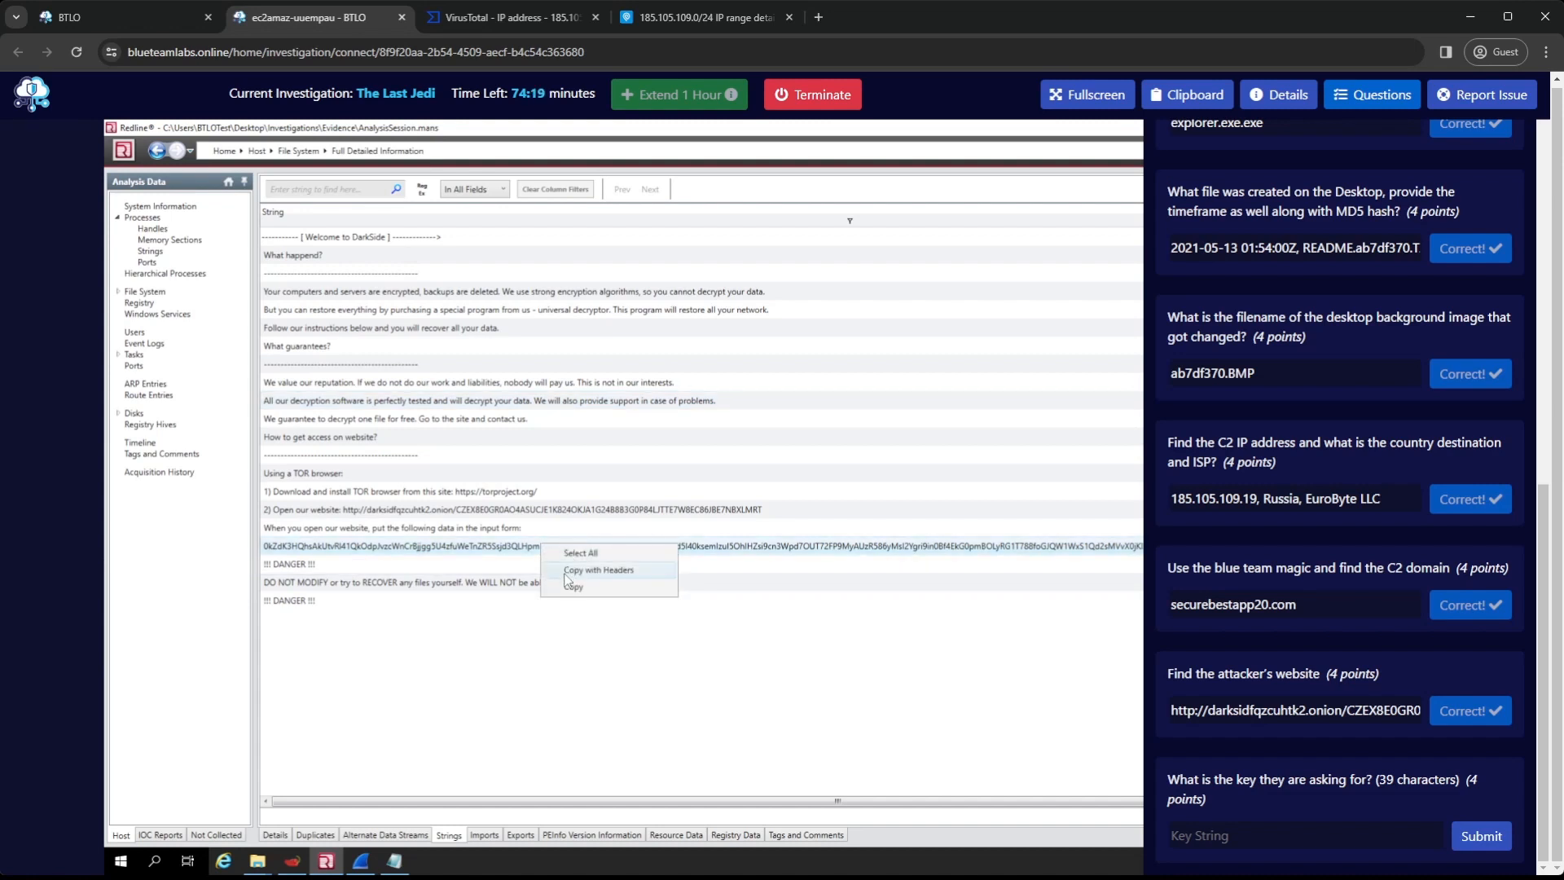
{"action": "left_click", "coordinate": [571, 586]}
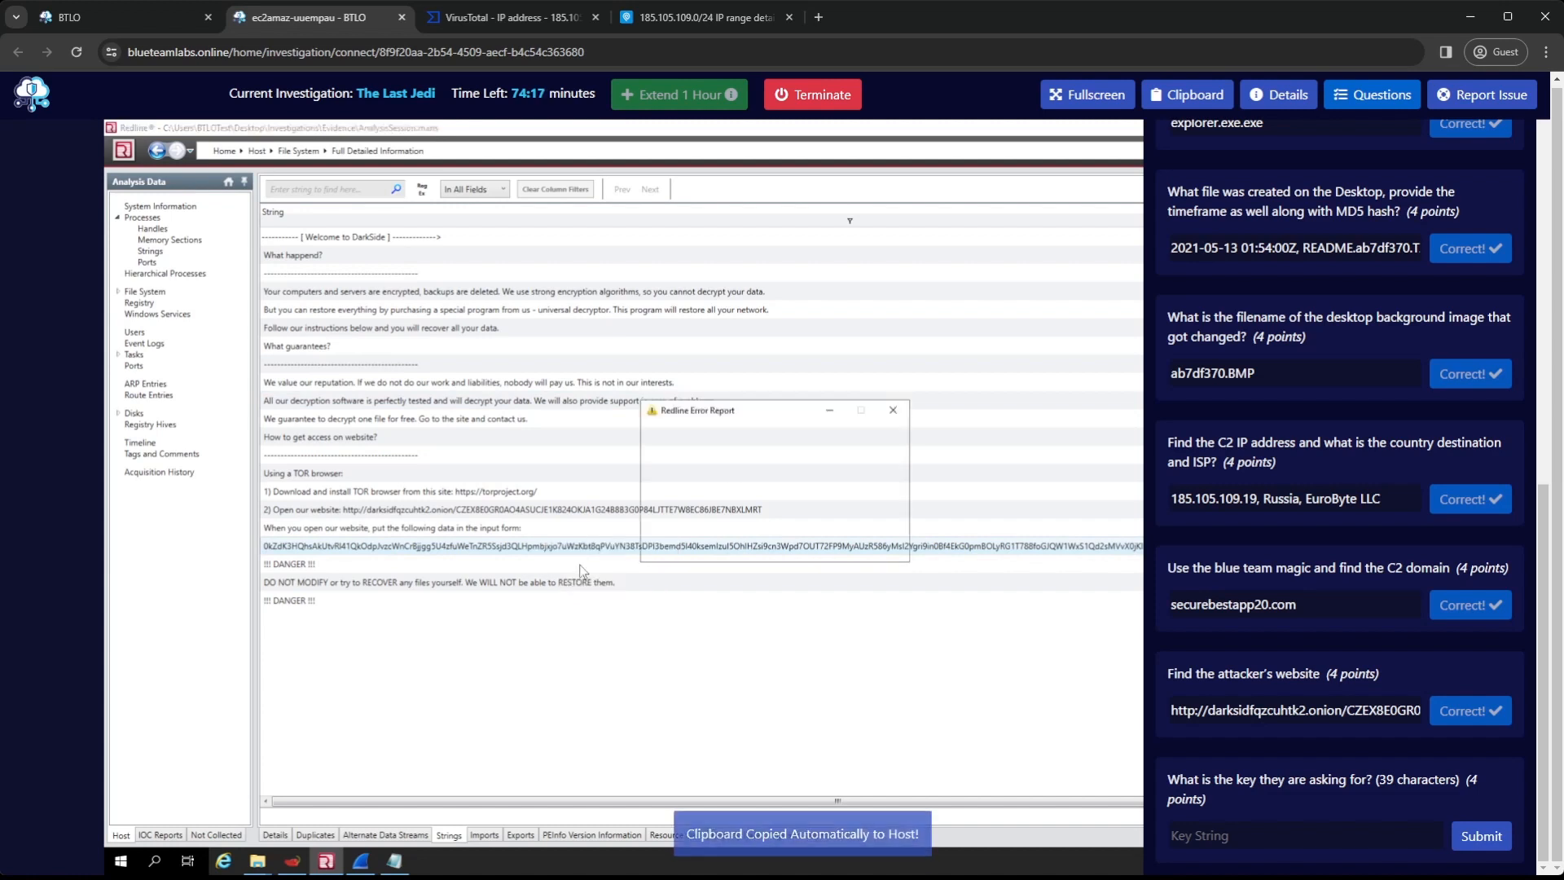
{"action": "left_click", "coordinate": [888, 399]}
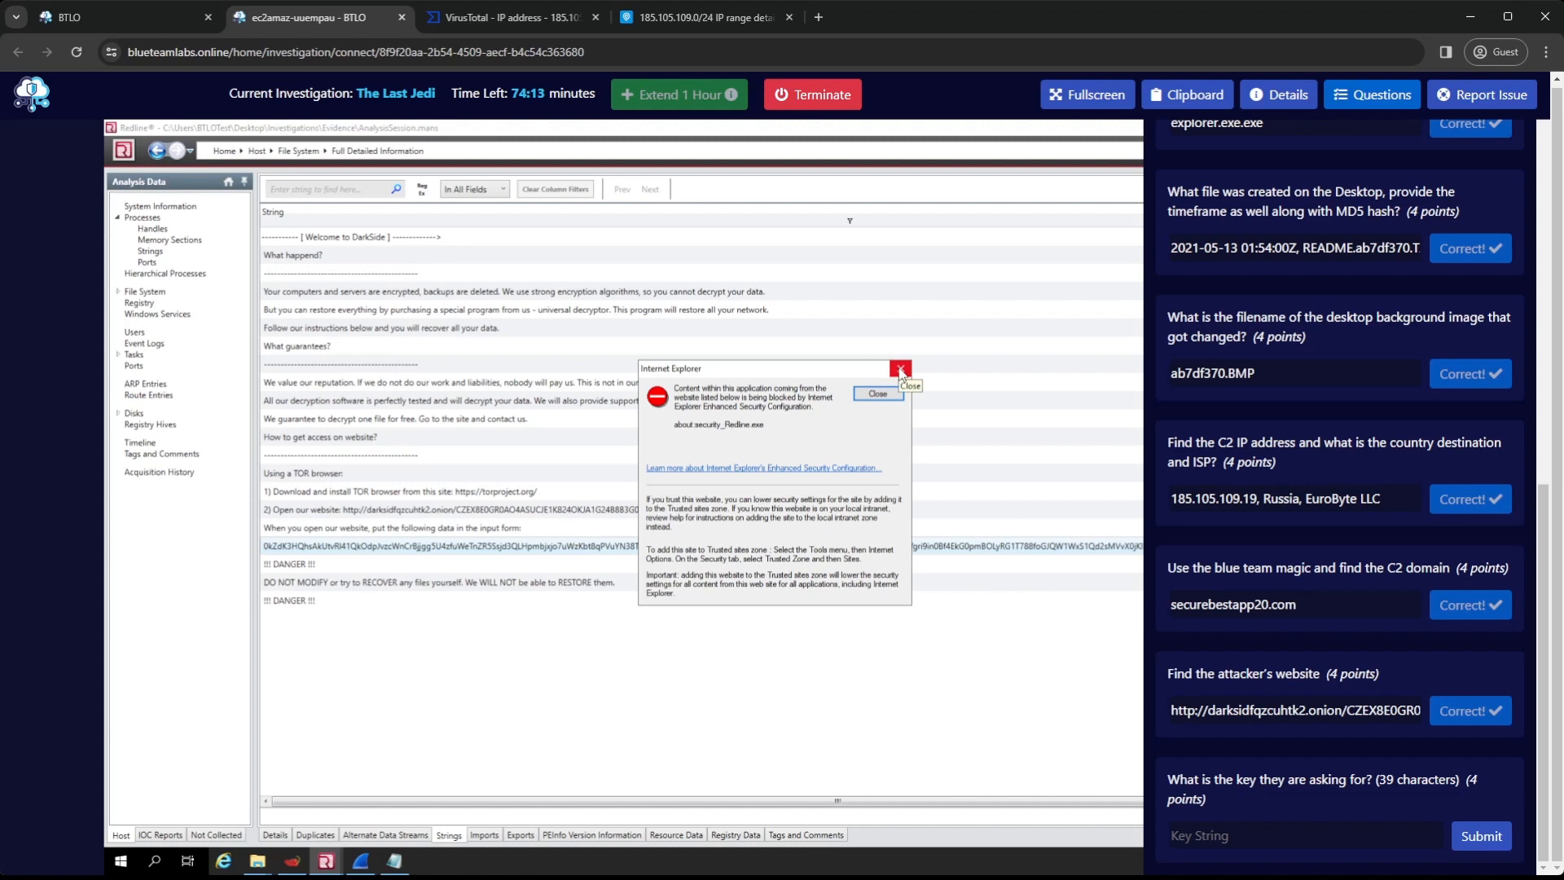
{"action": "left_click", "coordinate": [900, 370]}
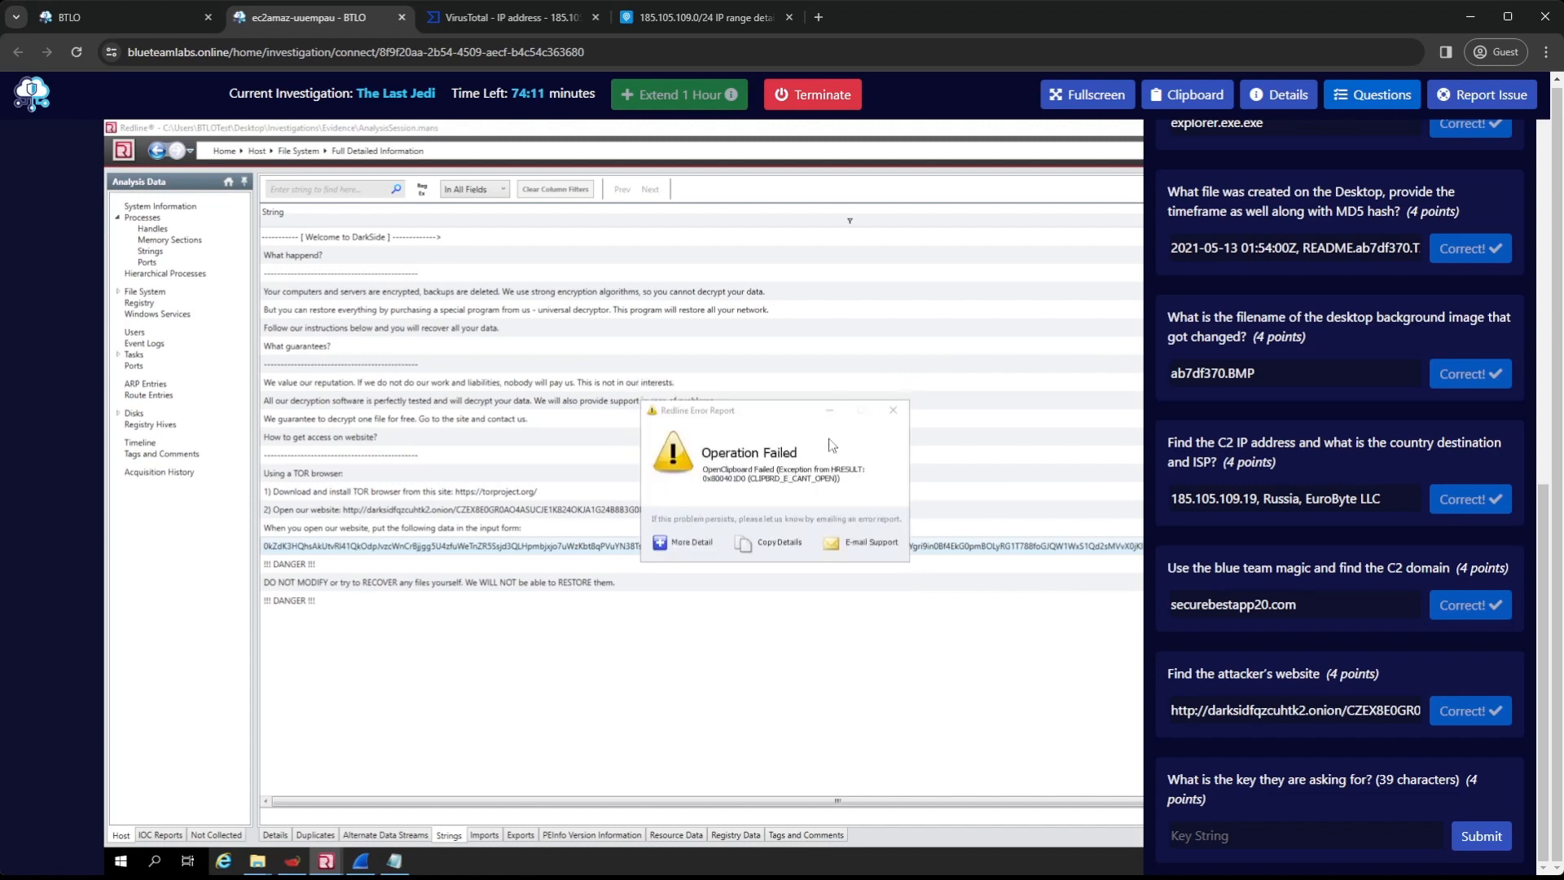
{"action": "left_click", "coordinate": [893, 409]}
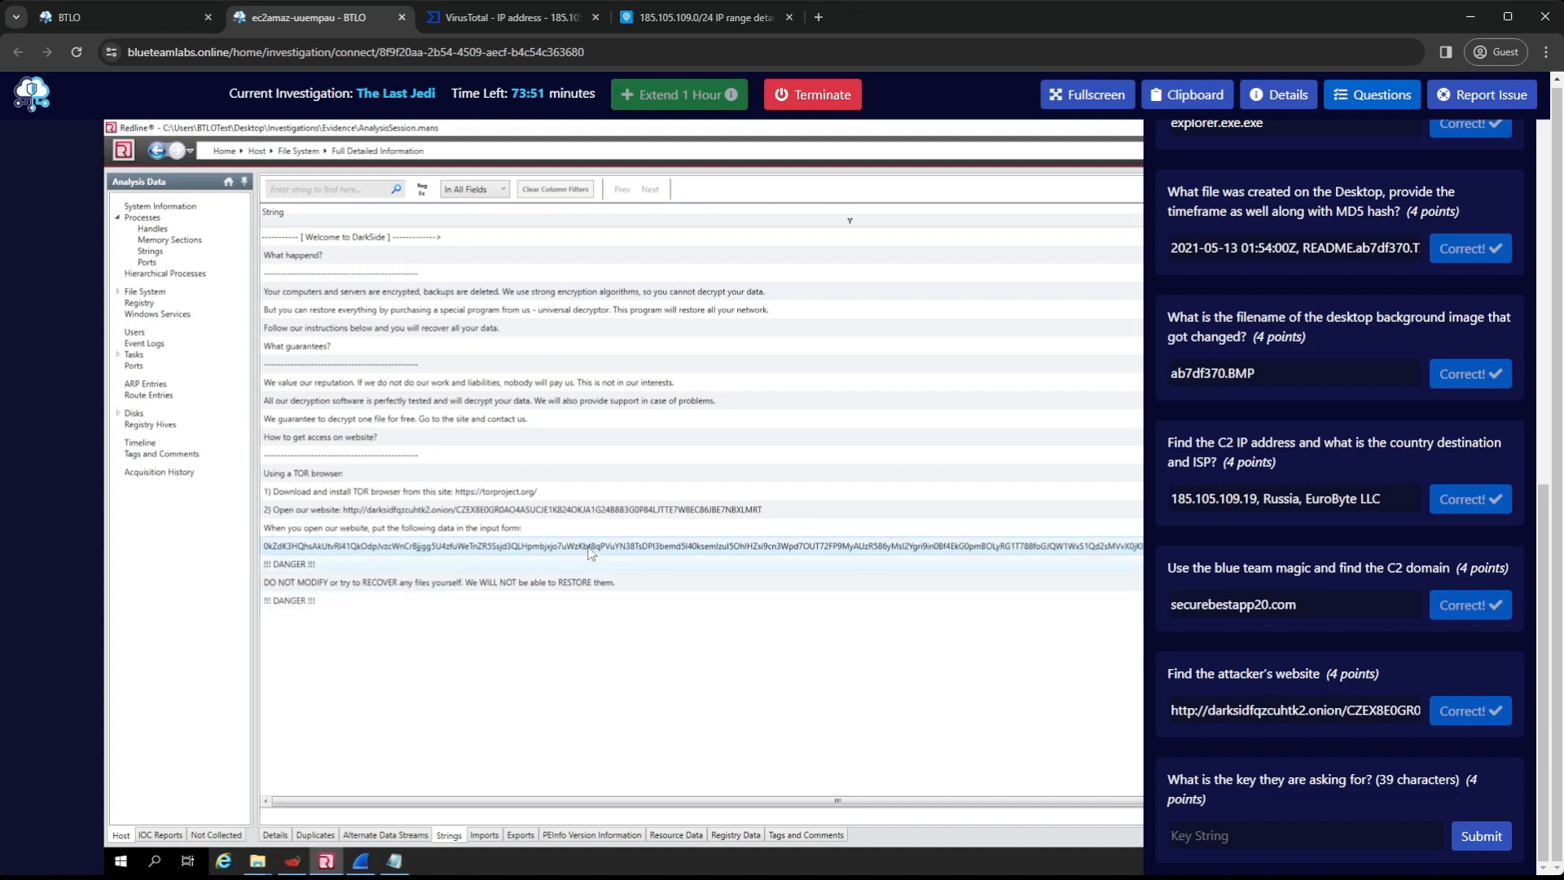
Replace all the Notepad text with the copied data string and remove the quotation mark and space in front of it
{"action": "left_click", "coordinate": [394, 861]}
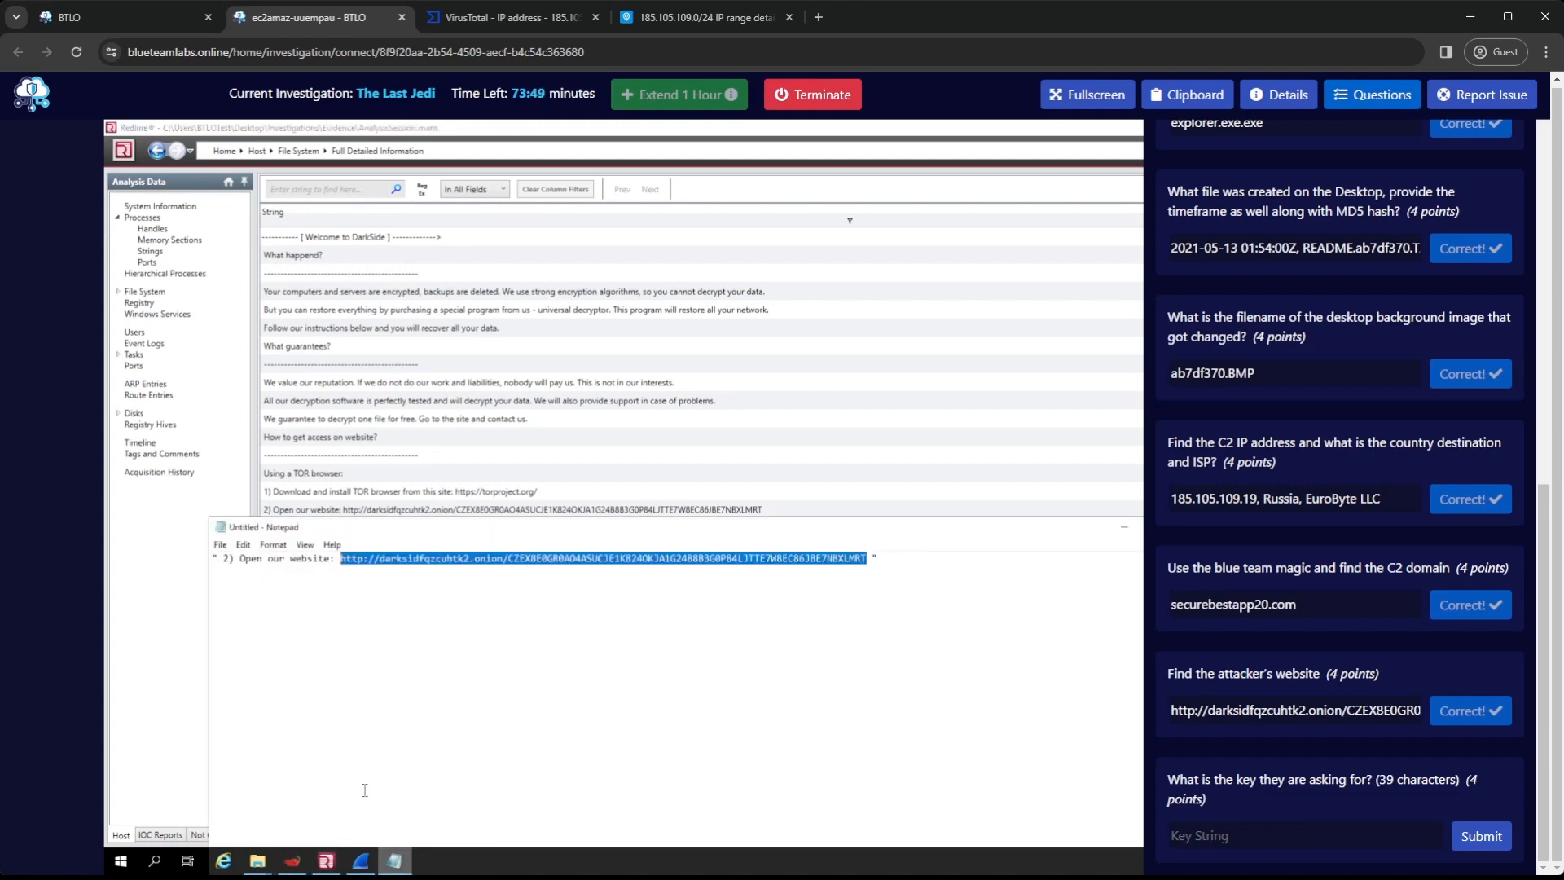
{"action": "left_click_drag", "start_coordinate": [504, 529], "coordinate": [414, 161]}
{"action": "left_click", "coordinate": [419, 385]}
{"action": "key", "text": "ctrl+a"}
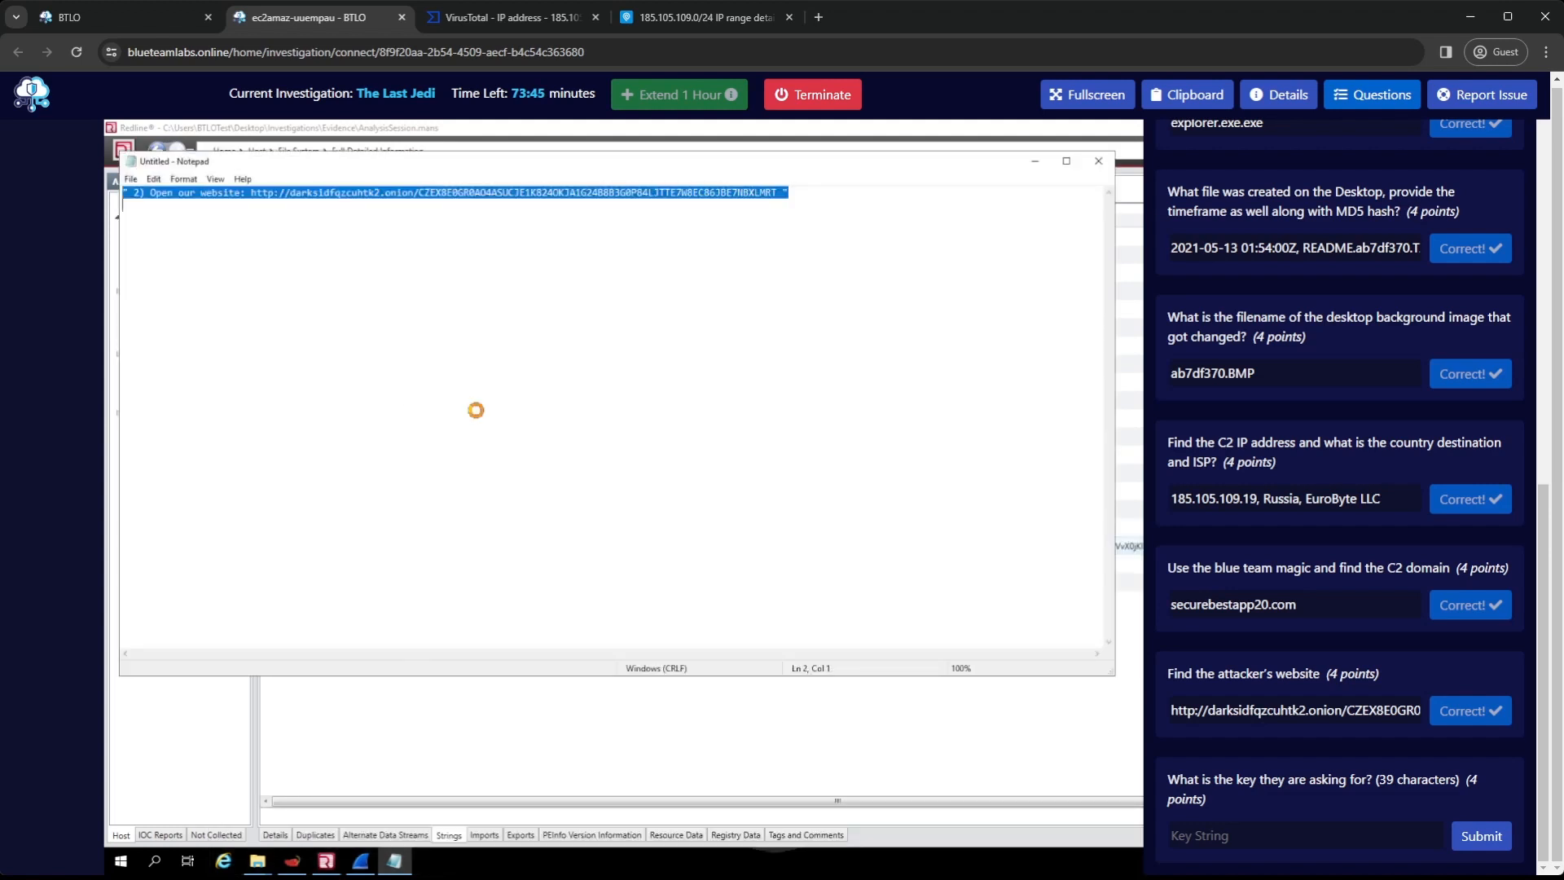
{"action": "key", "text": "ctrl+v"}
{"action": "left_click_drag", "start_coordinate": [134, 193], "coordinate": [34, 189]}
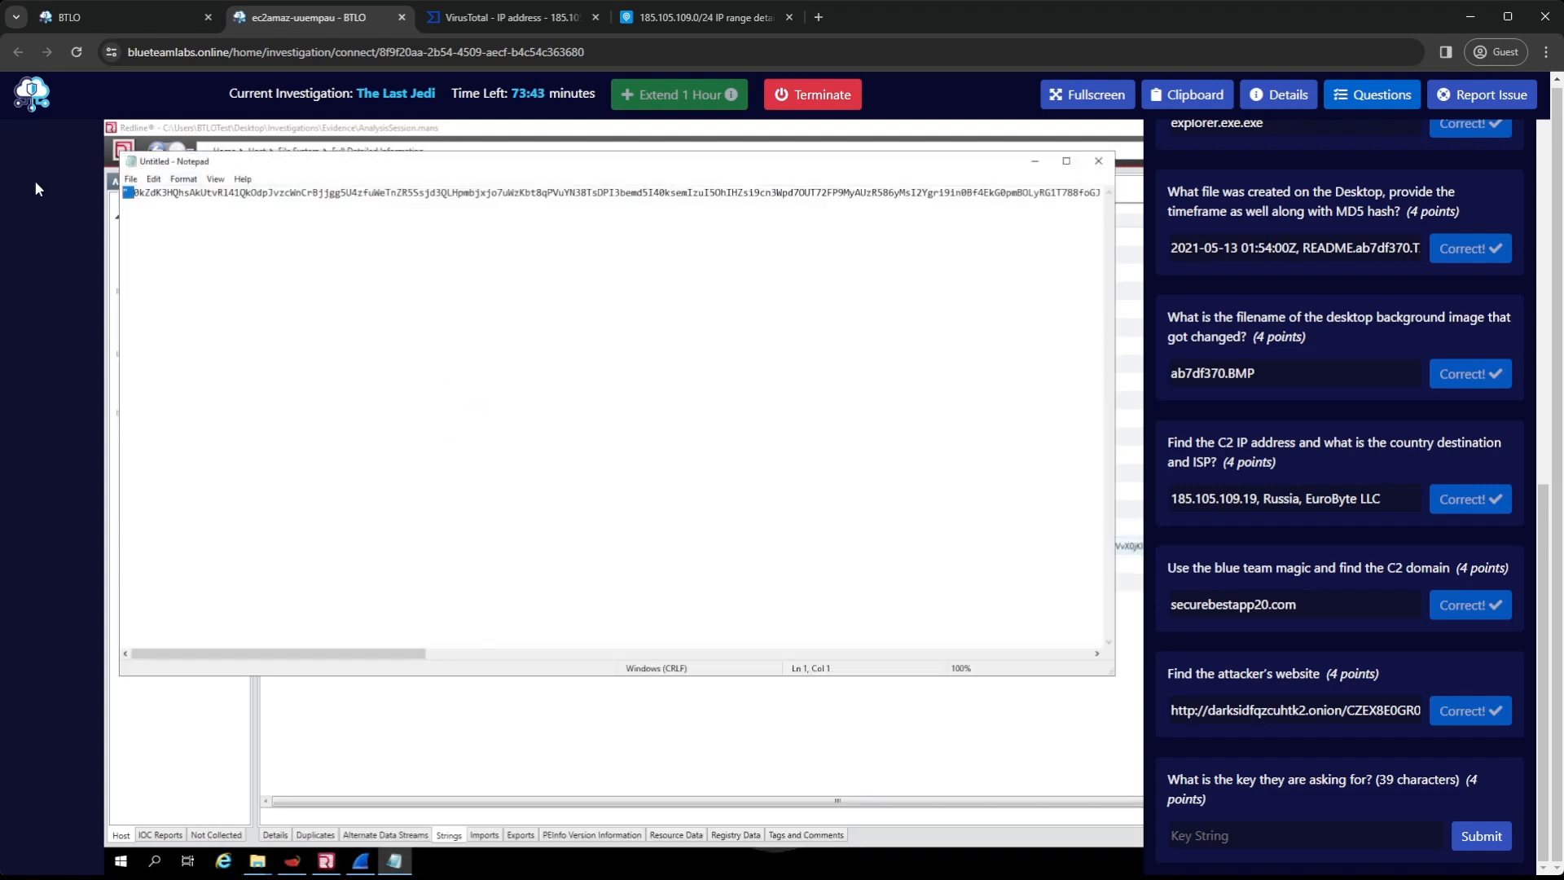
{"action": "key", "text": "Delete"}
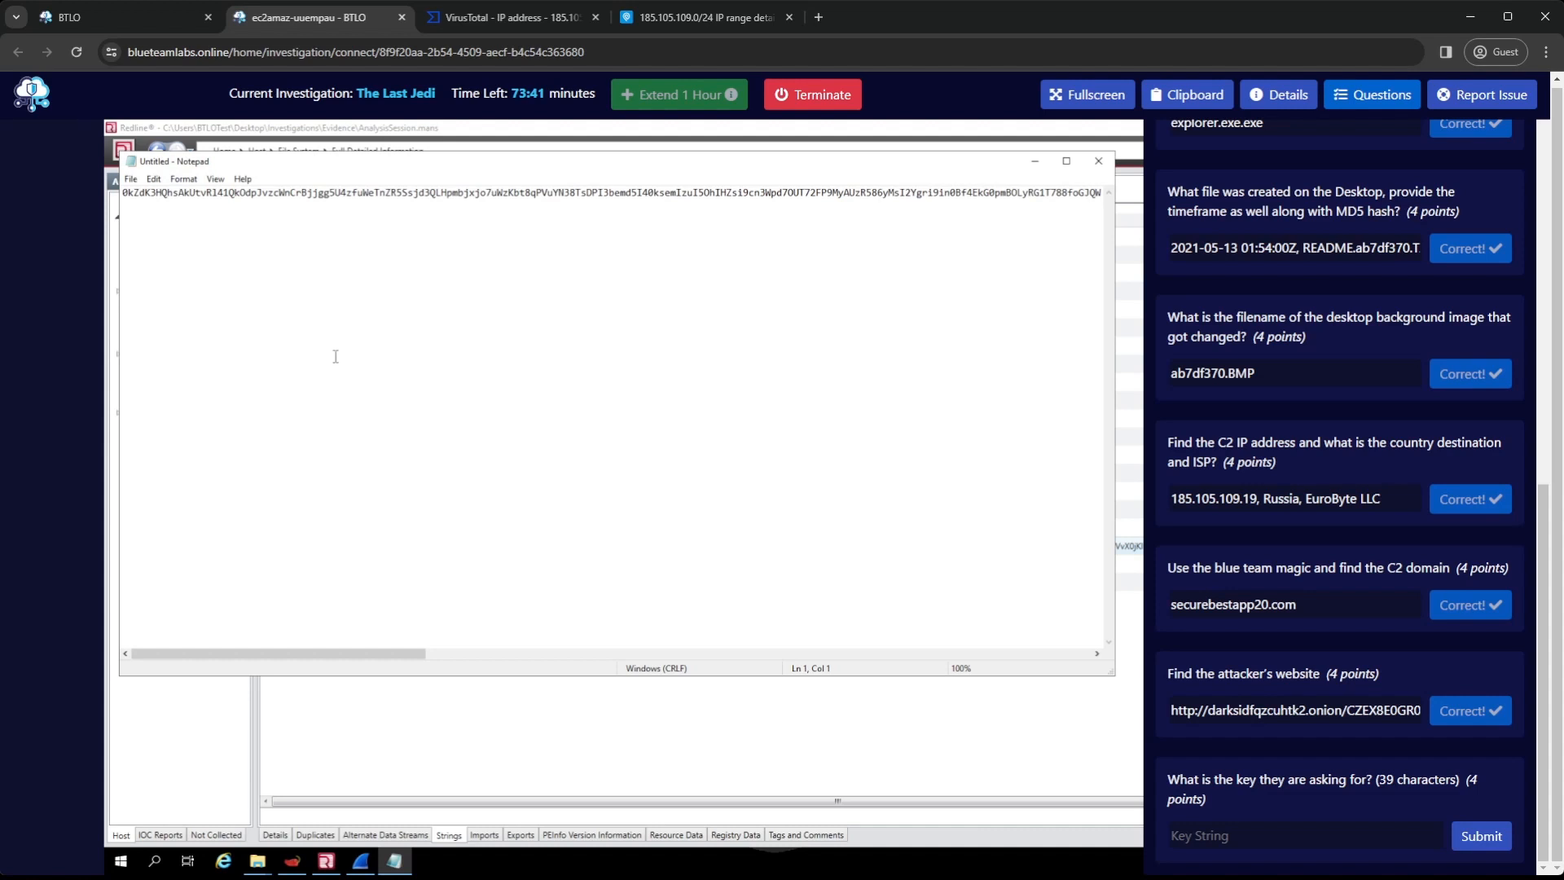
Submit the first 39 characters of the data string as the requested key, and close Notepad without saving
{"action": "left_click", "coordinate": [406, 211], "text": "shift"}
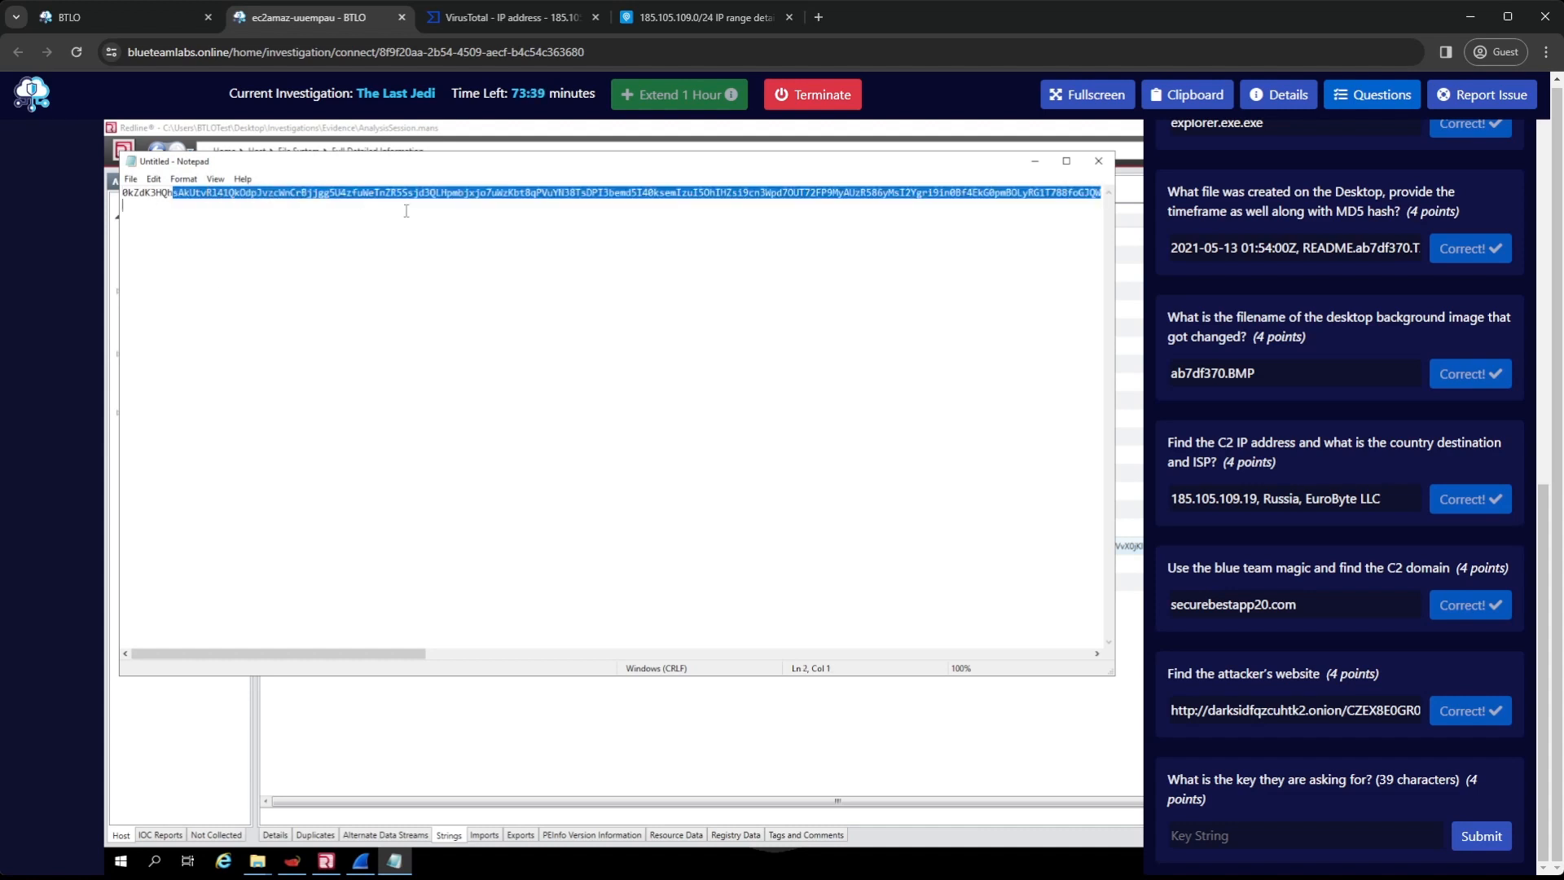
{"action": "left_click", "coordinate": [474, 203]}
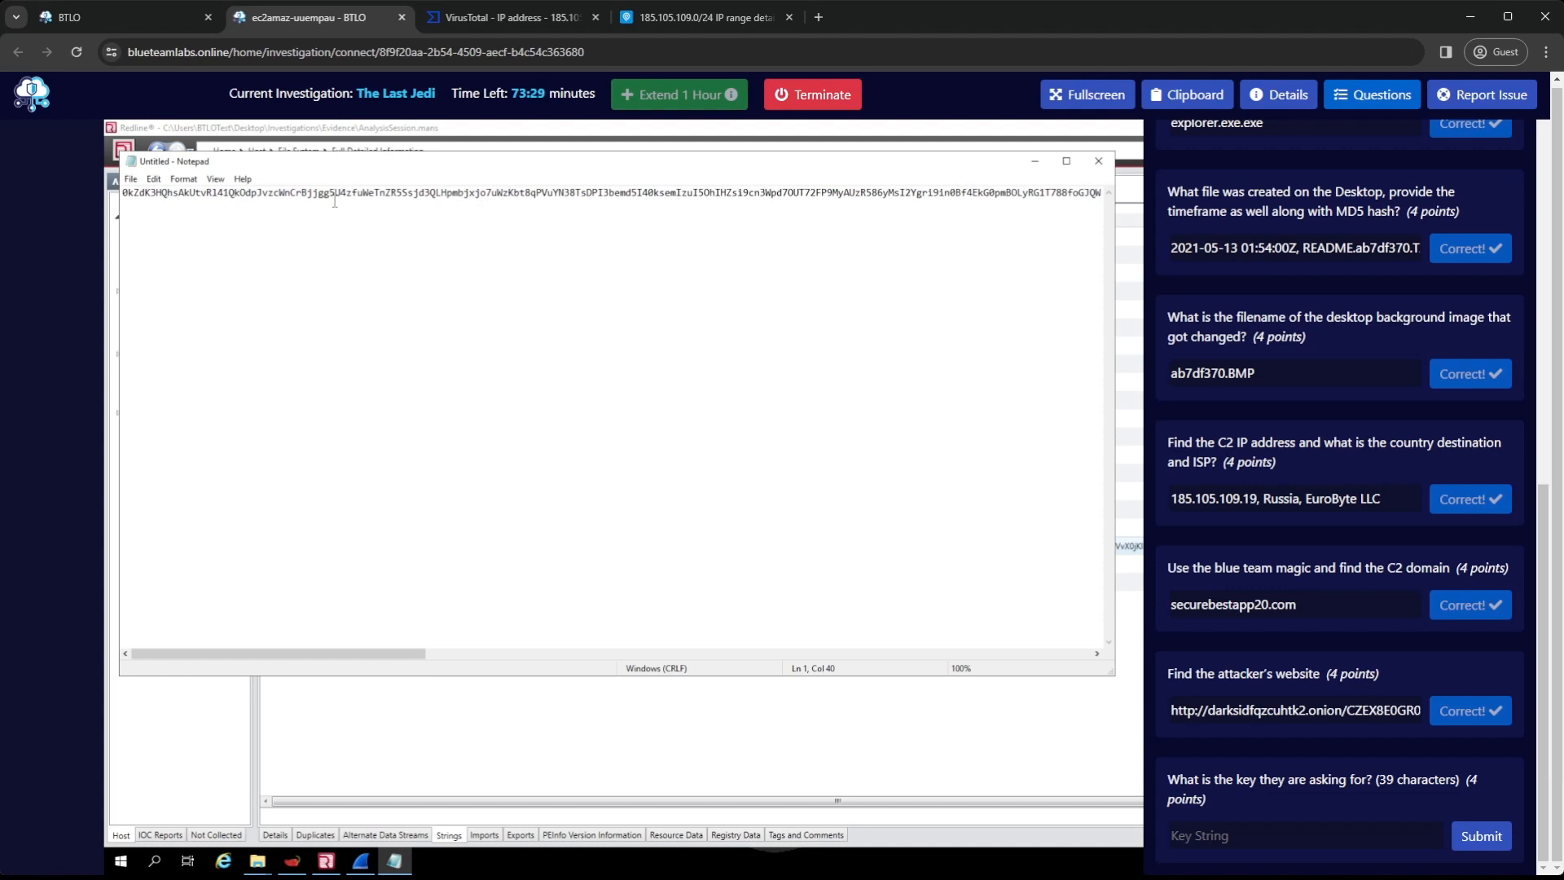
{"action": "left_click_drag", "start_coordinate": [341, 193], "coordinate": [122, 192]}
{"action": "key", "text": "ctrl+c"}
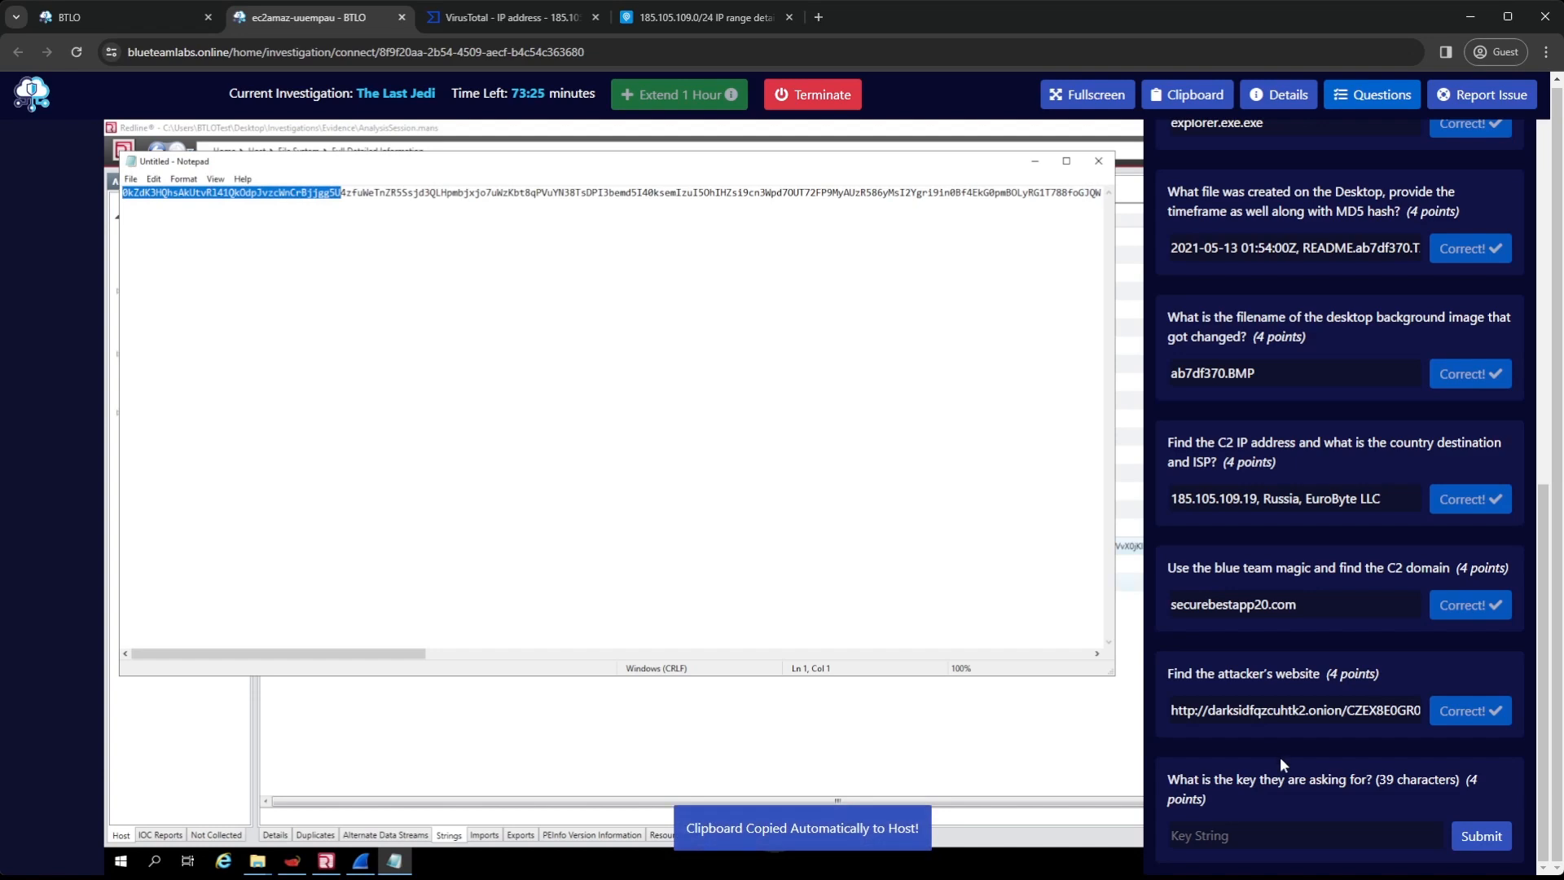
{"action": "left_click", "coordinate": [1287, 835]}
{"action": "key", "text": "ctrl+v"}
{"action": "left_click", "coordinate": [1476, 836]}
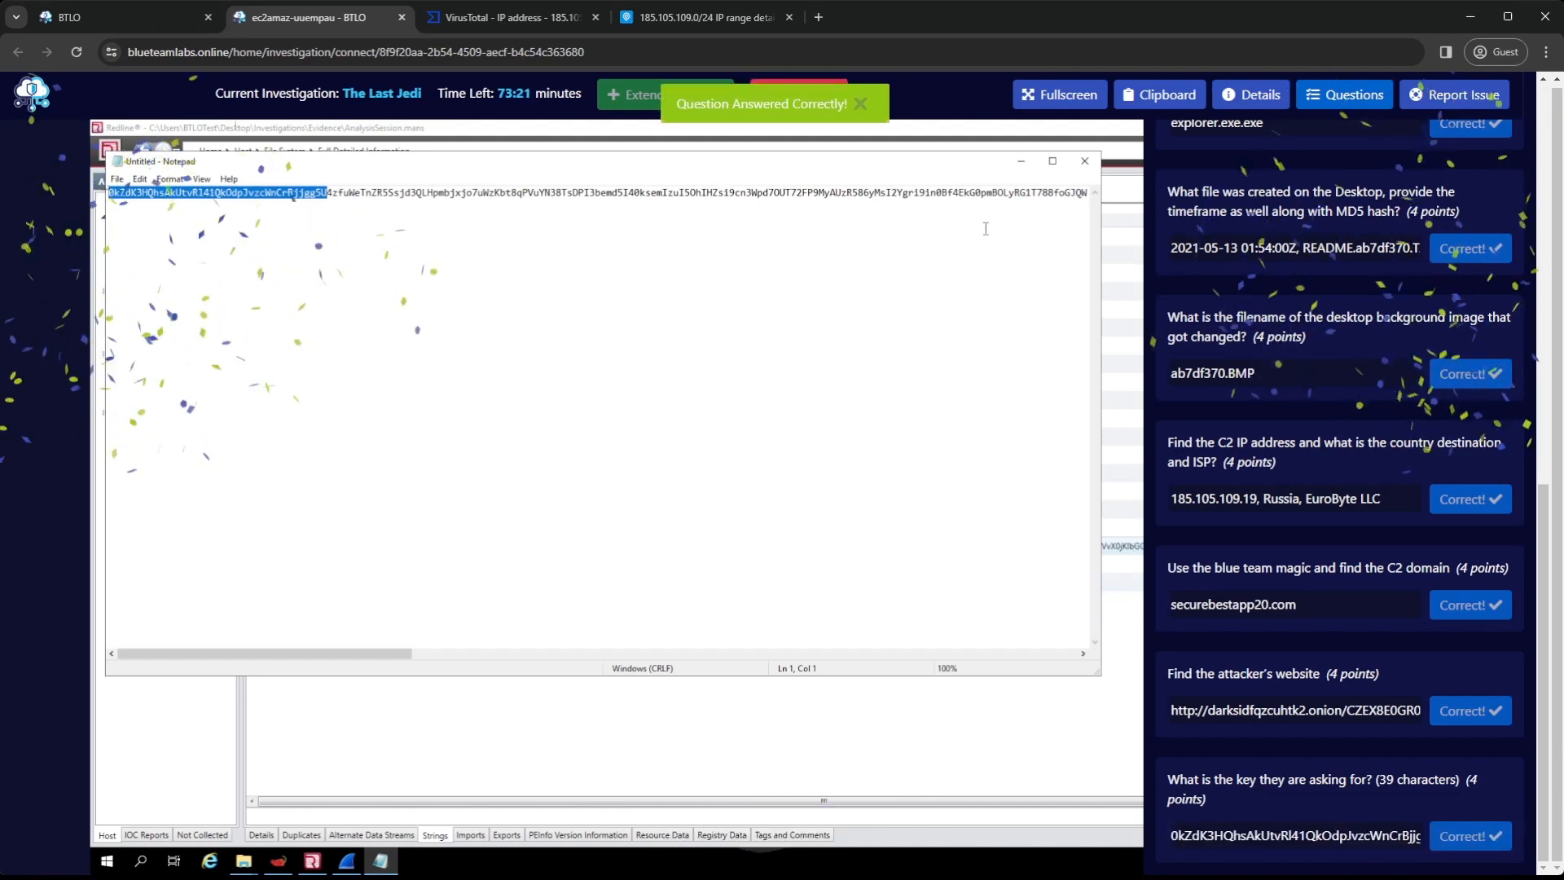
{"action": "left_click", "coordinate": [1086, 163]}
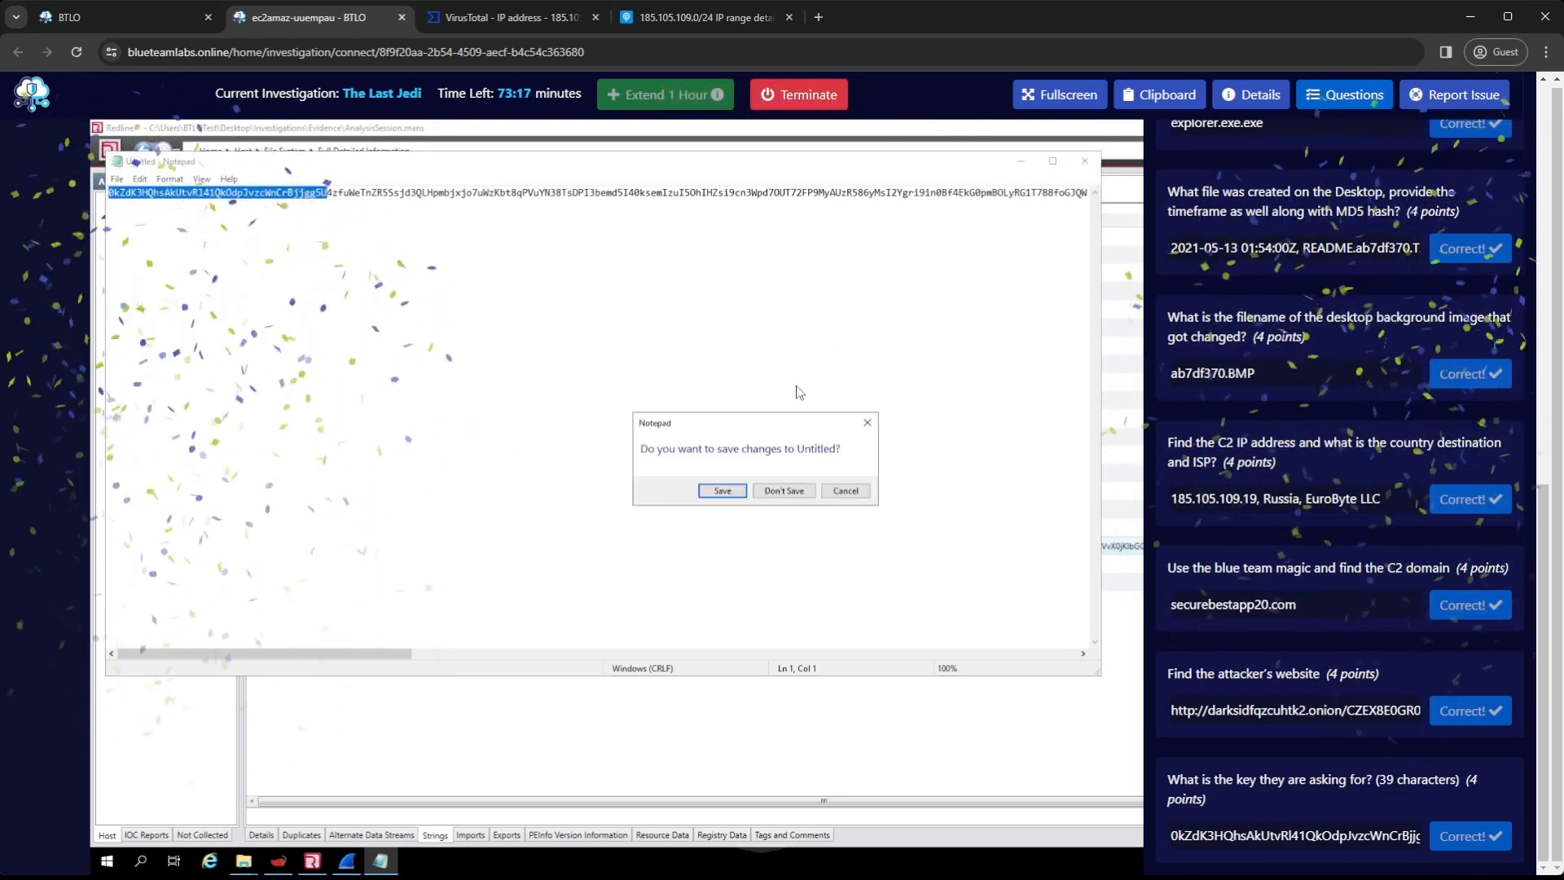
{"action": "left_click", "coordinate": [789, 490]}
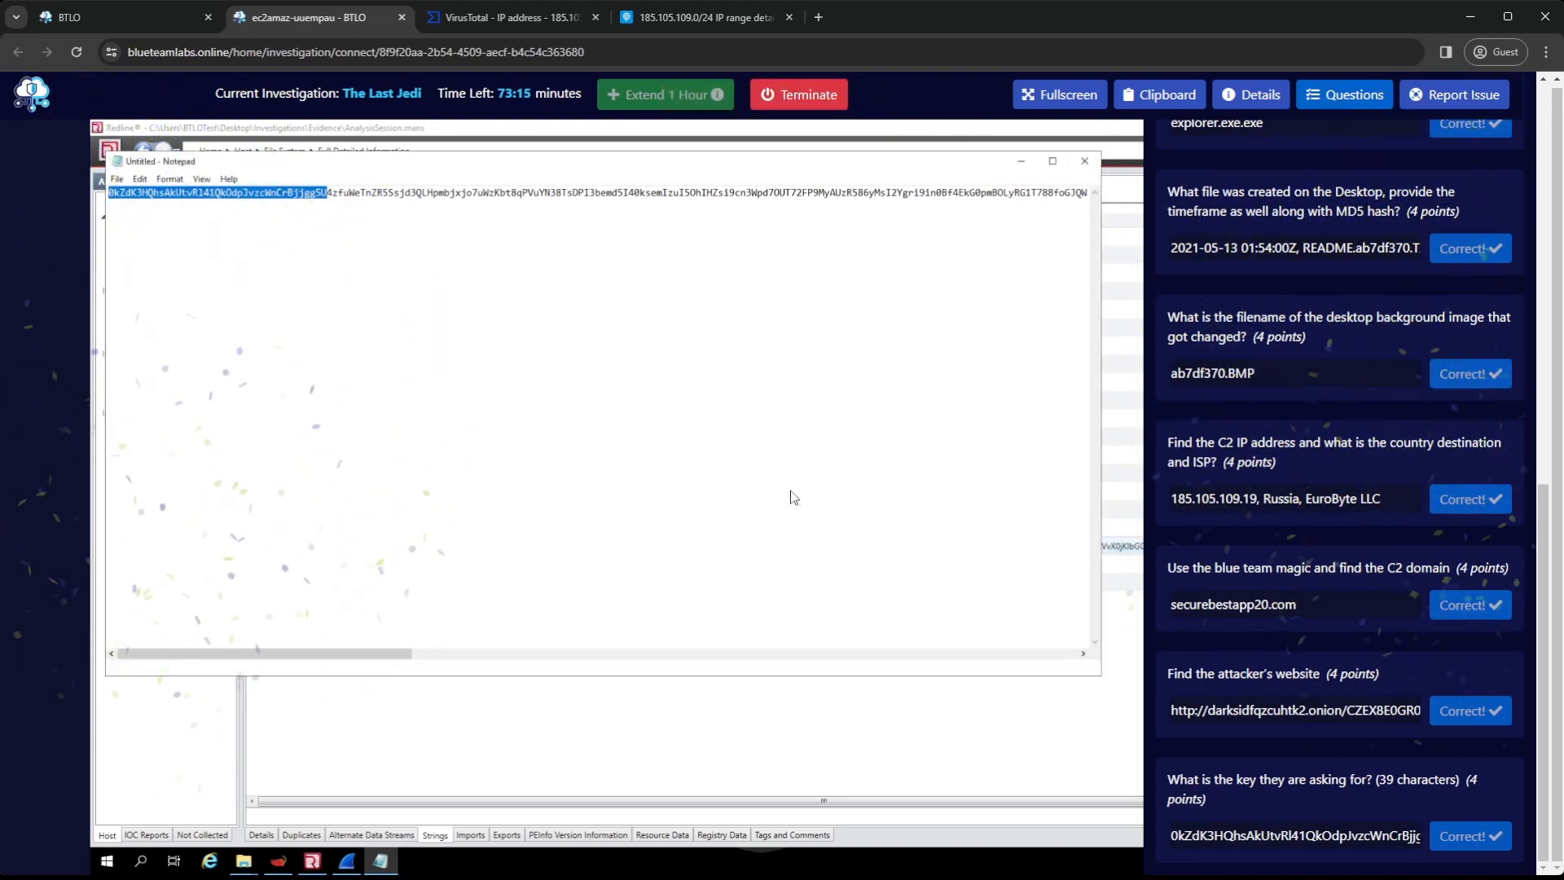